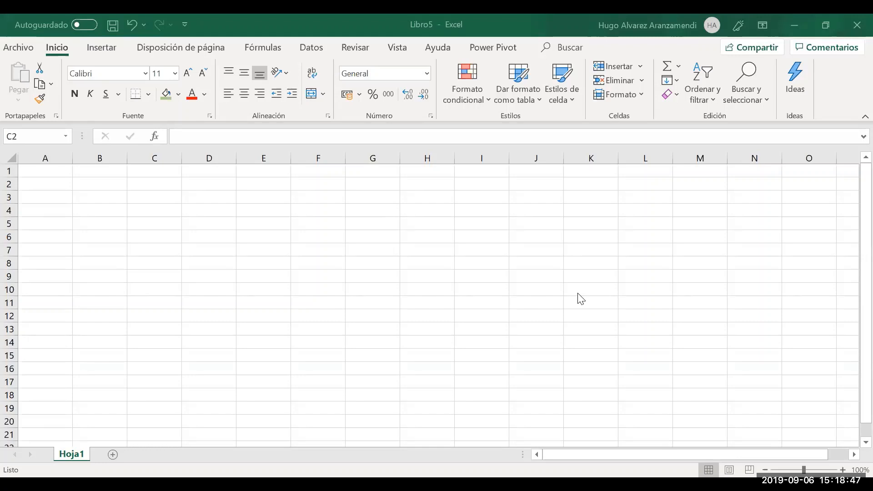
Bring the workbook into focus and select cell C3
left_click(283, 17)
left_click(171, 203)
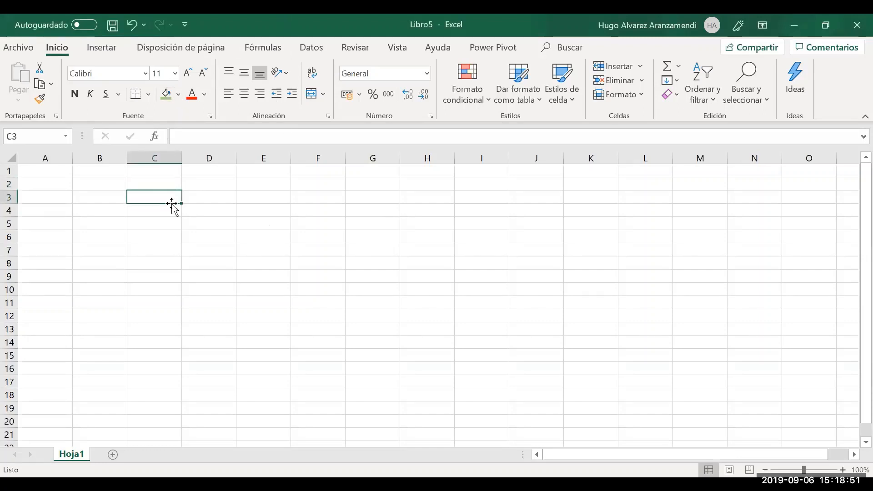
key("alt+Tab")
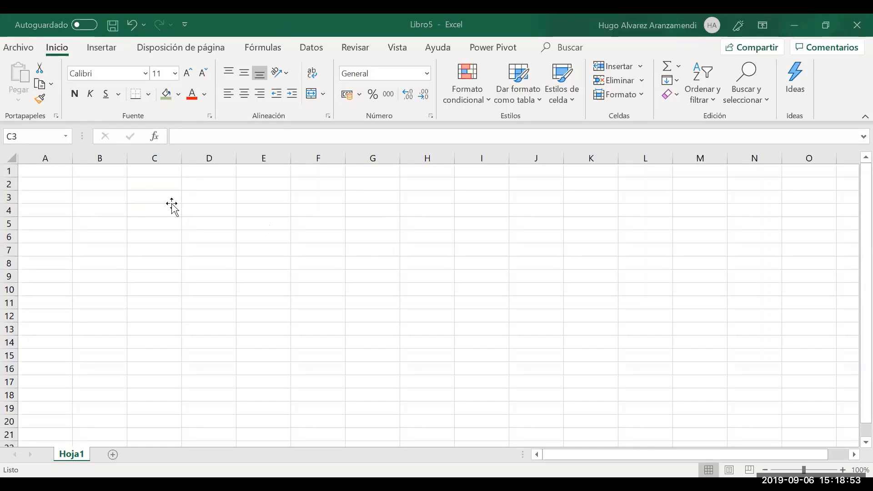
key("alt+Tab")
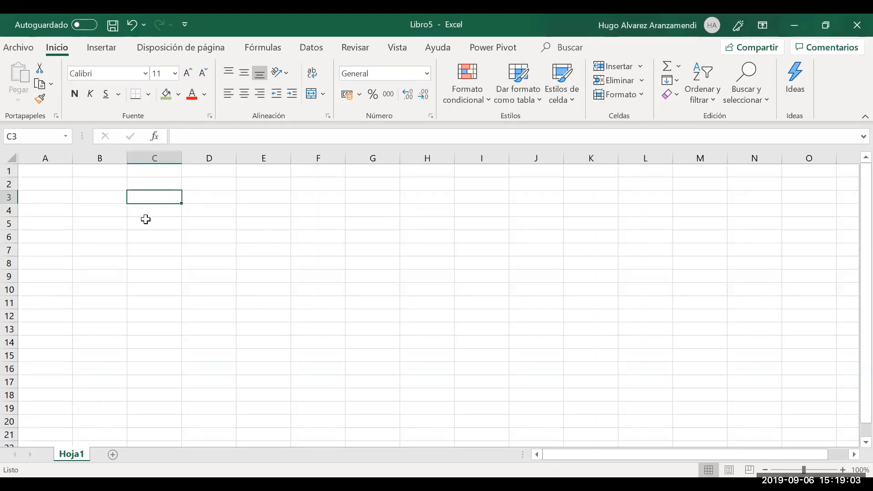
Choose SI in Insertar función for C3 and open its Argumentos de función window
left_click(156, 136)
left_click(345, 246)
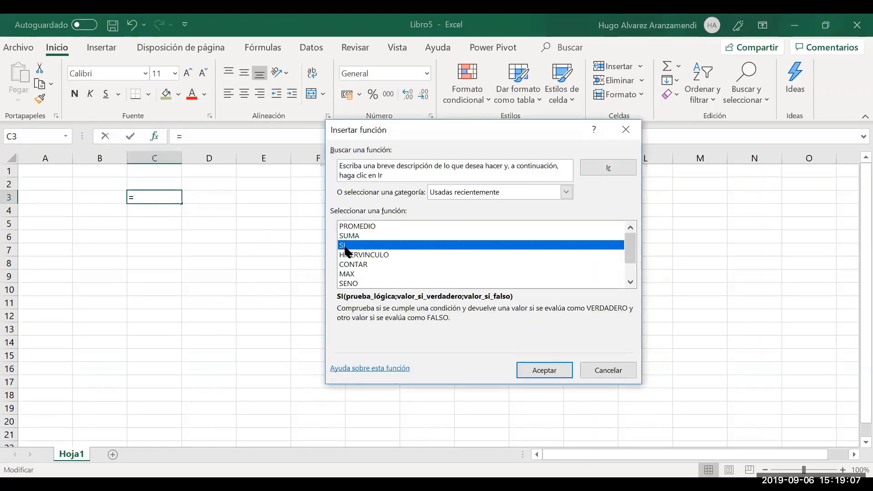
double_click(345, 248)
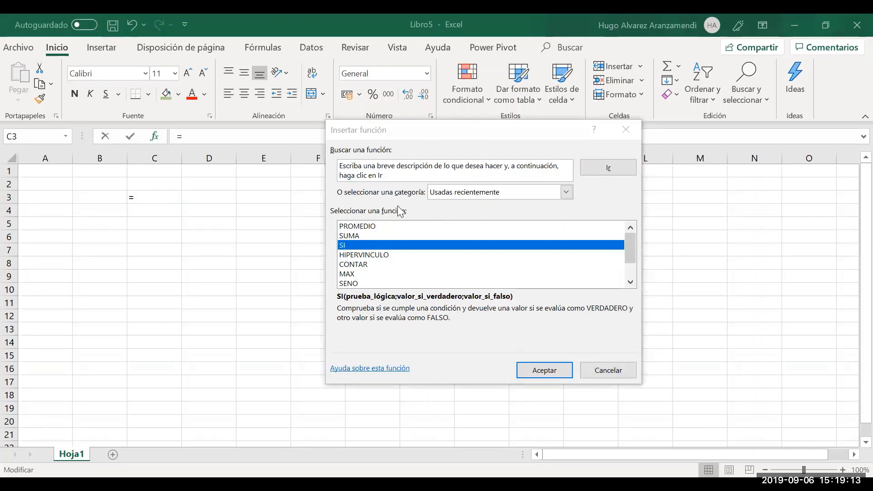
left_click(327, 174)
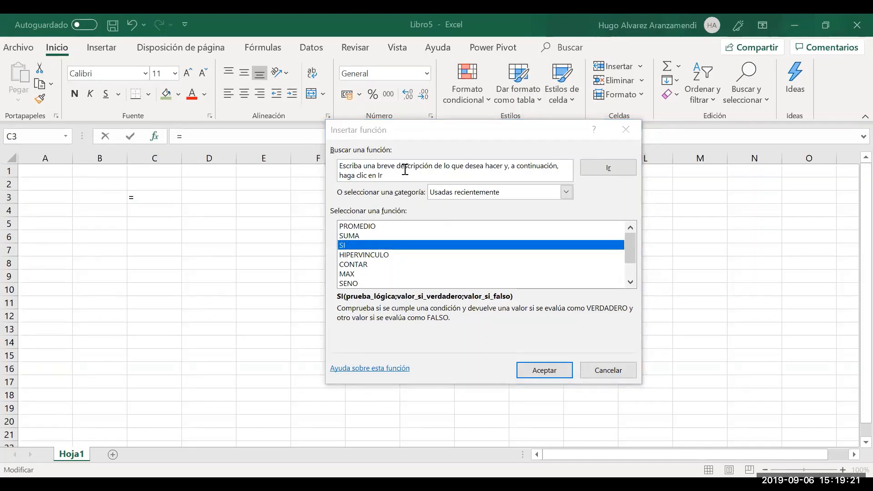
left_click_drag(433, 132, 324, 152)
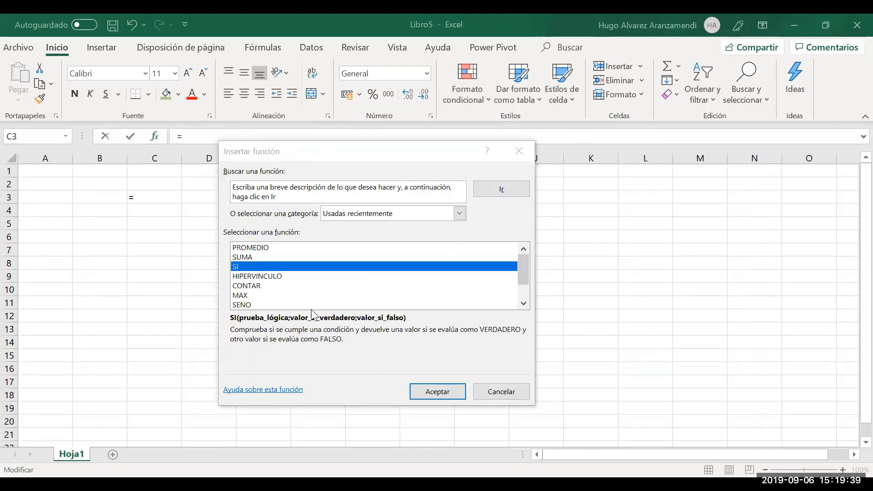
left_click(444, 398)
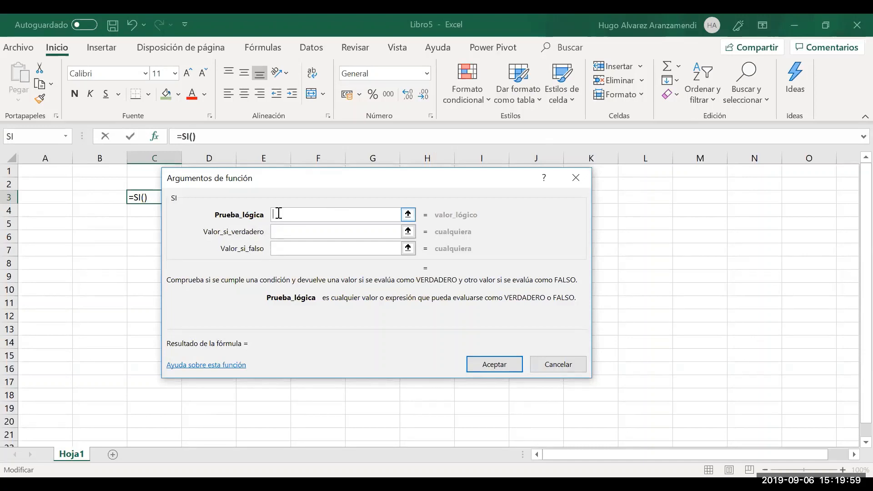
Read the Prueba_lógica, Valor_si_verdadero and Valor_si_falso descriptions, then cancel the SI dialog
left_click(280, 232)
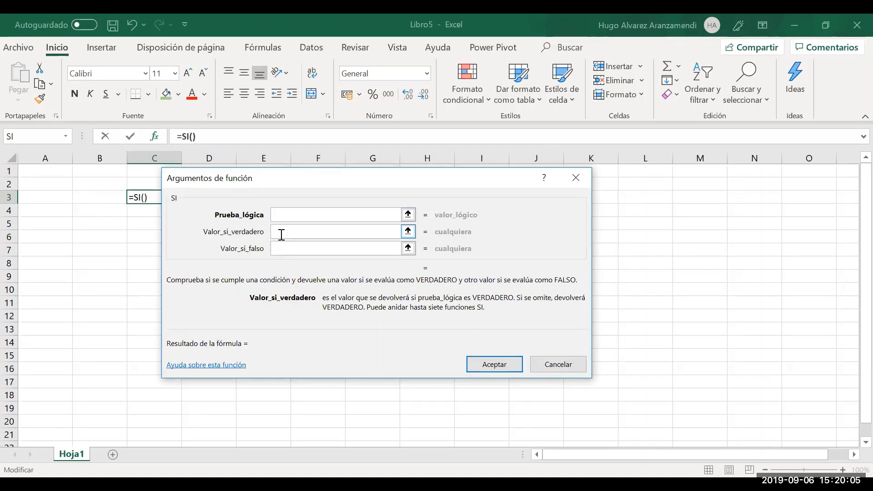
left_click(283, 217)
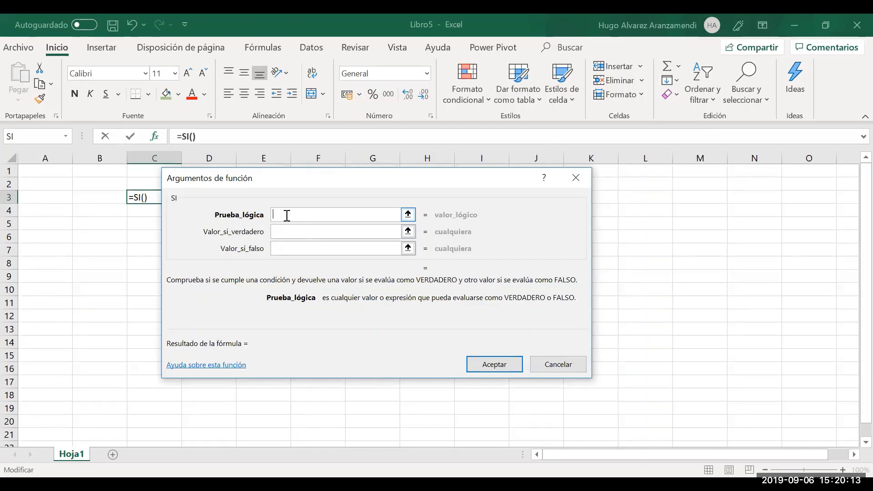
left_click(284, 233)
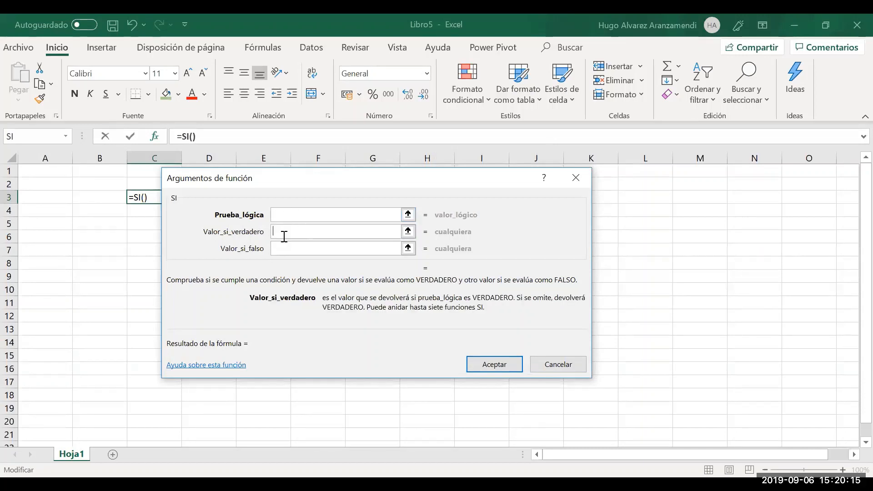
left_click(283, 248)
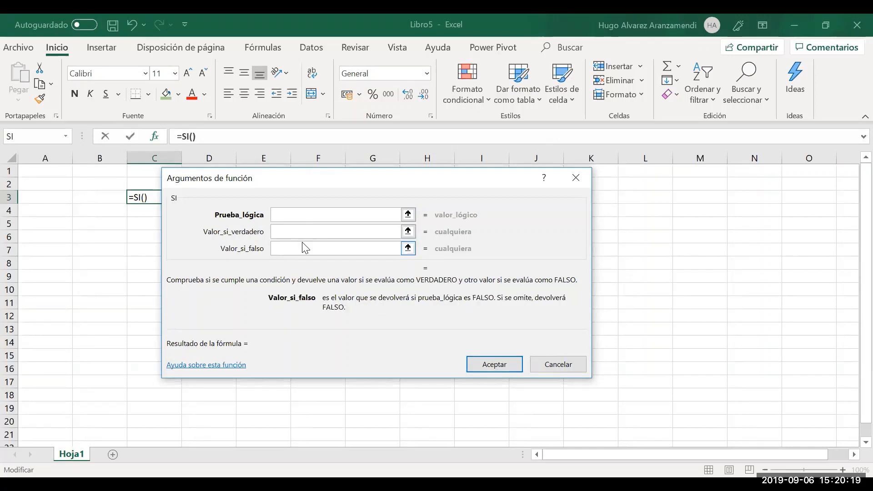
left_click(289, 215)
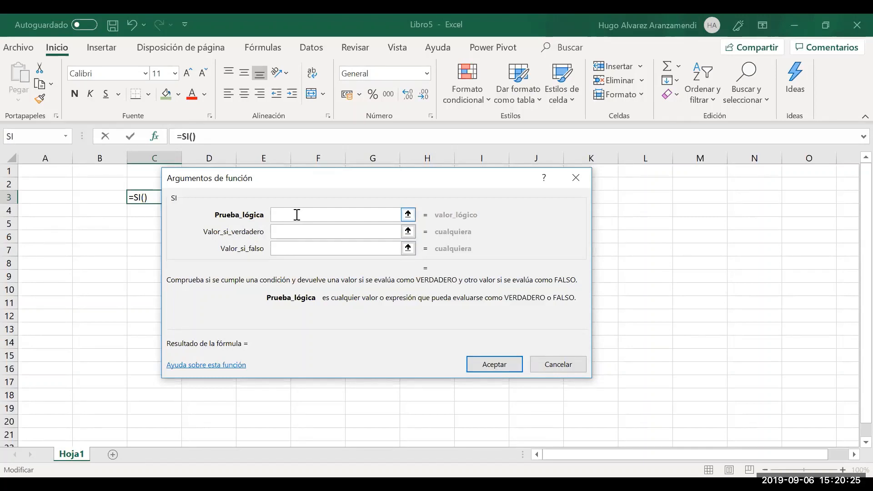
left_click(291, 231)
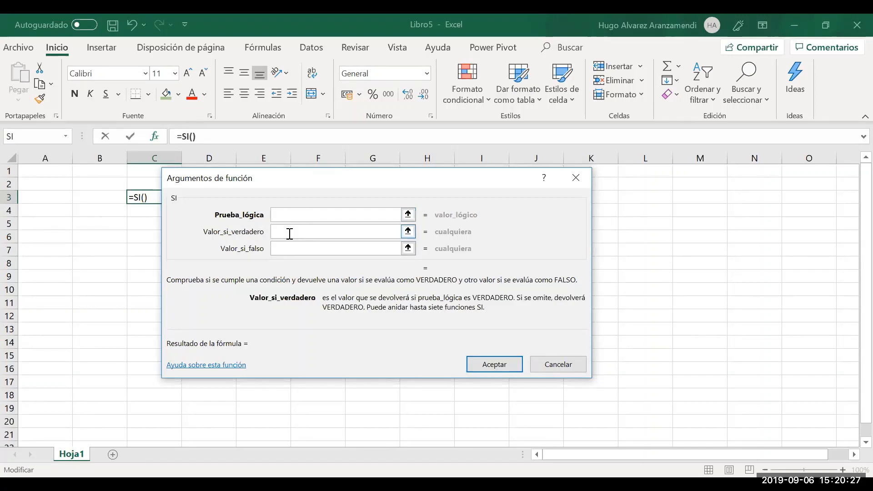
left_click(286, 253)
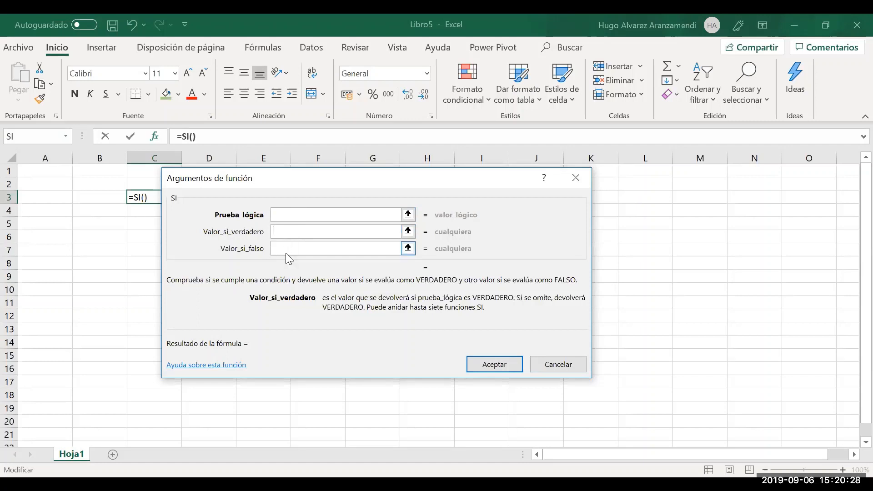
left_click(568, 366)
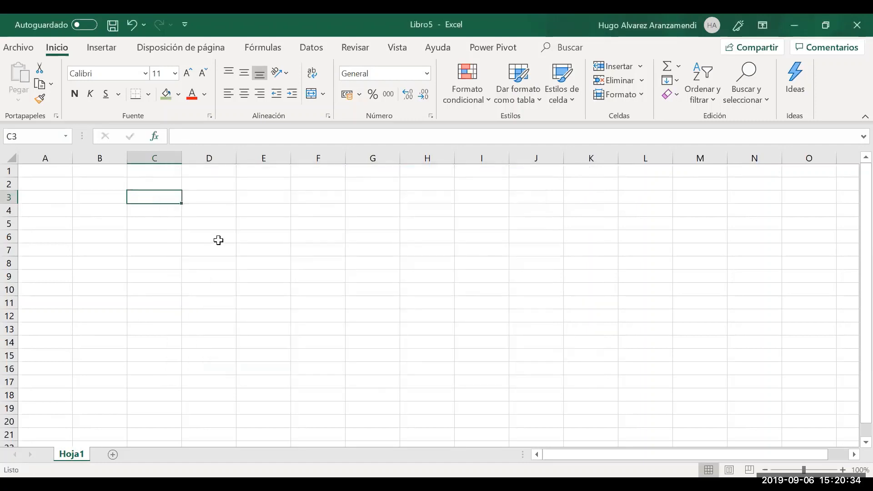
Enter the heading Nota in C3 and the grade 13 in C4
left_click(166, 214)
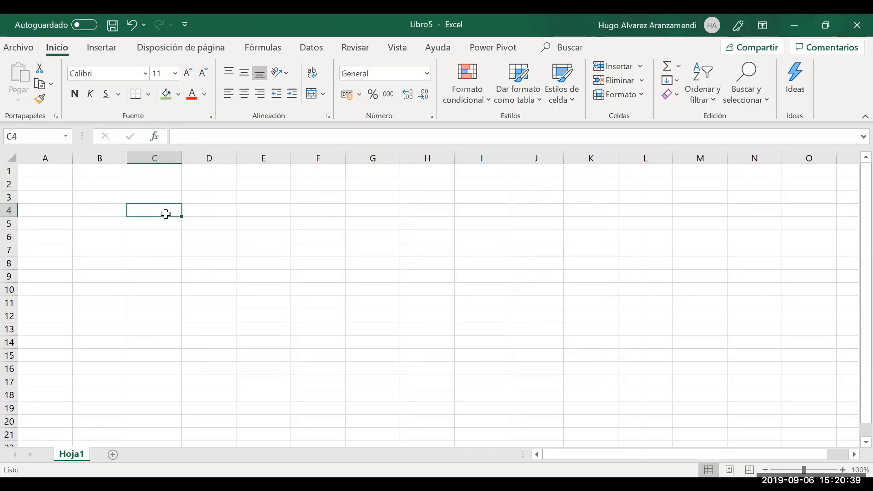
key("Up")
type("Nota")
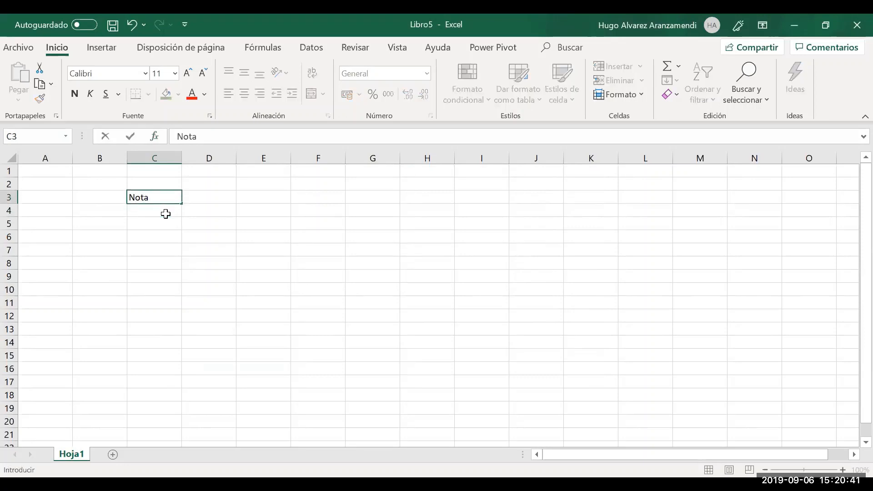
key("Return")
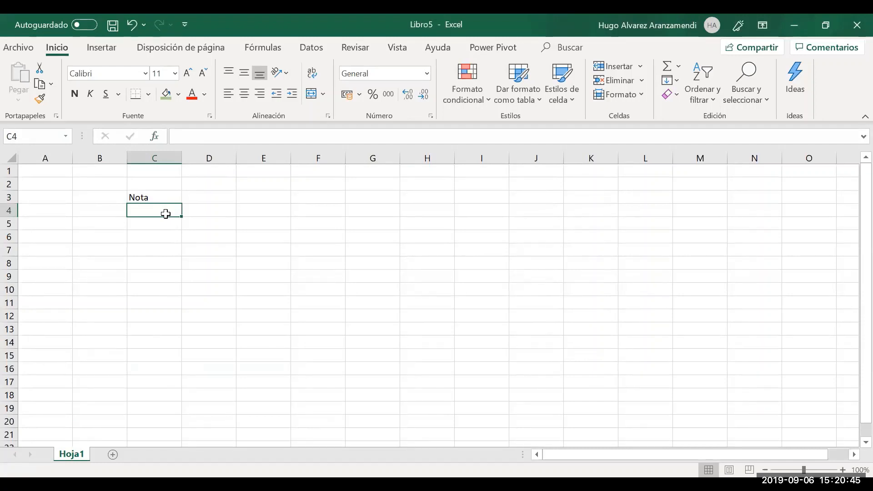
type("13")
key("Tab")
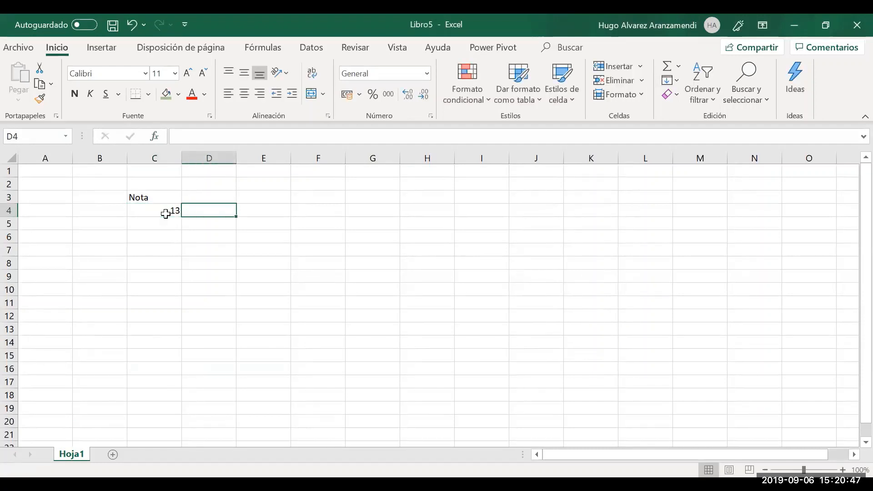
Add the Resultado heading in D3 and begin an =si formula in D4
key("Up")
key("Down")
key("Up")
type("Re")
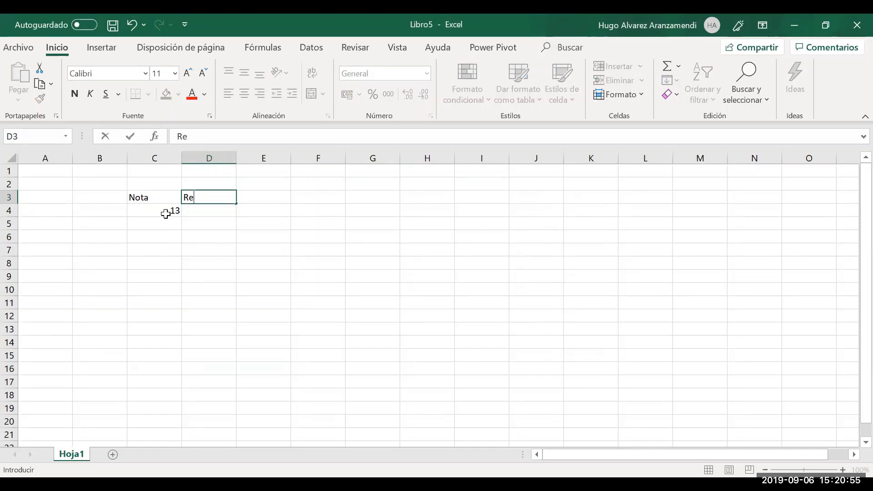
type("sultado")
key("Return")
type("=")
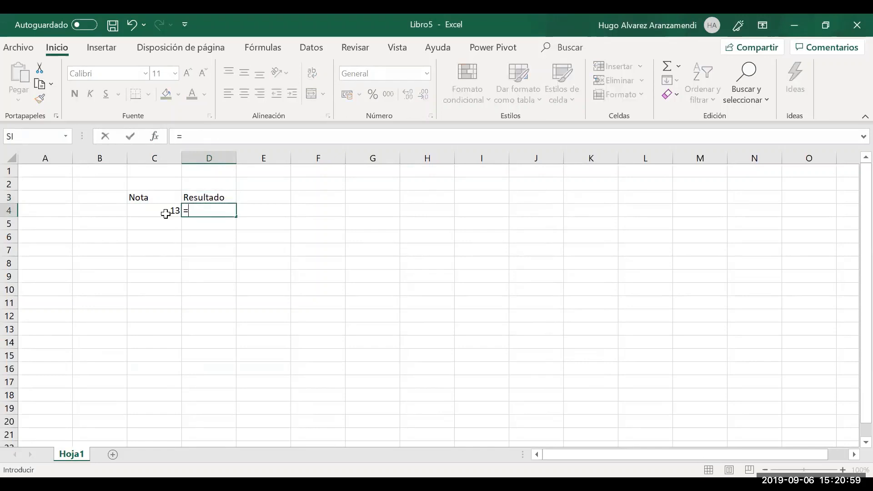
type("si")
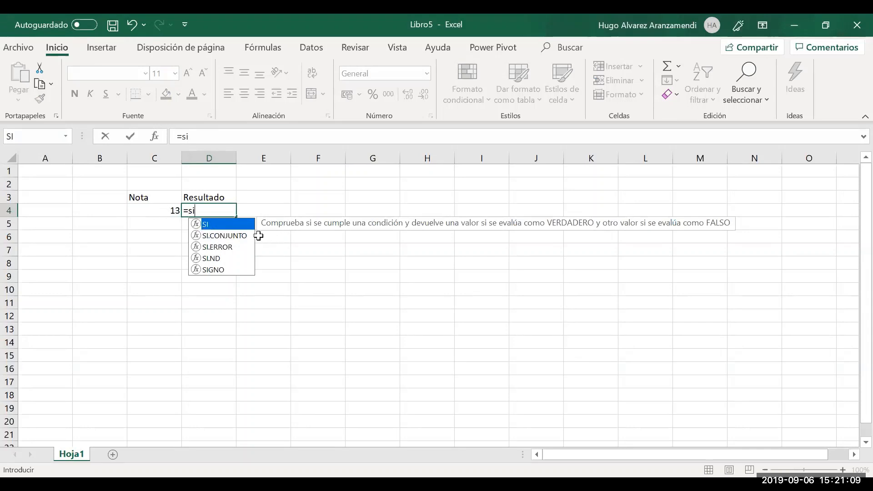
Finish D4 as =SI(C4>=10.5;"Aprobado";"Desapribado") and enter it
type("(")
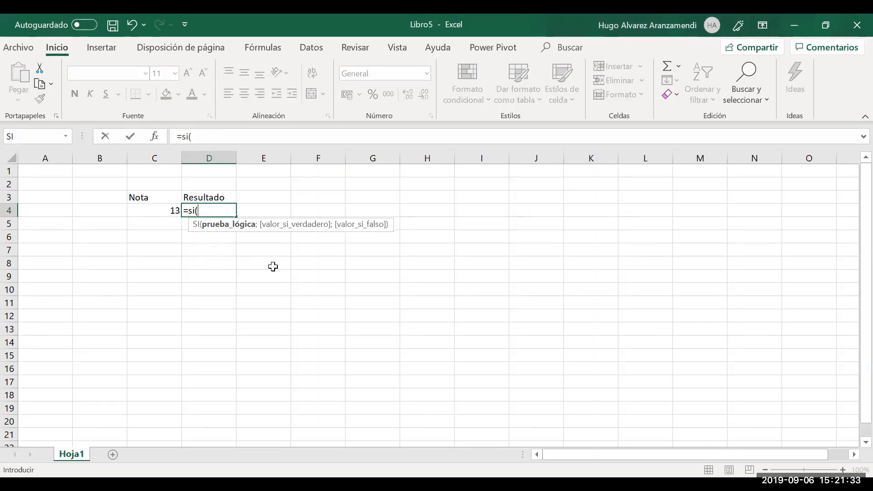
type("c4")
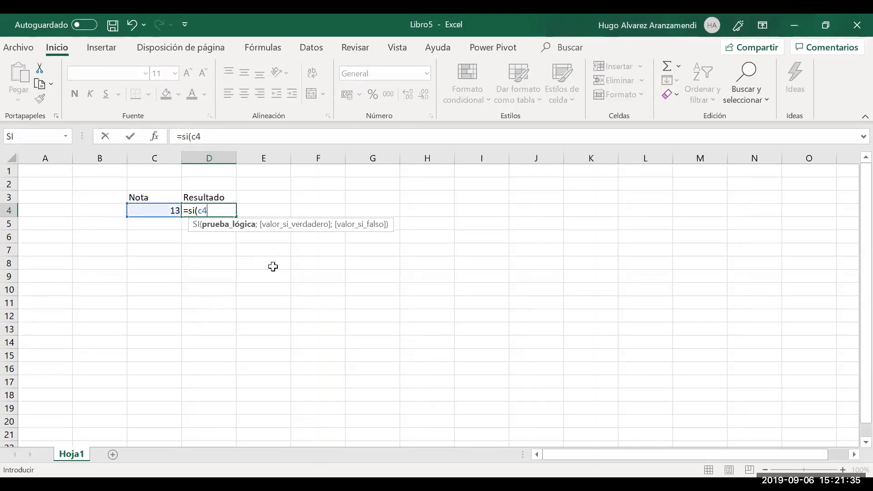
type("=")
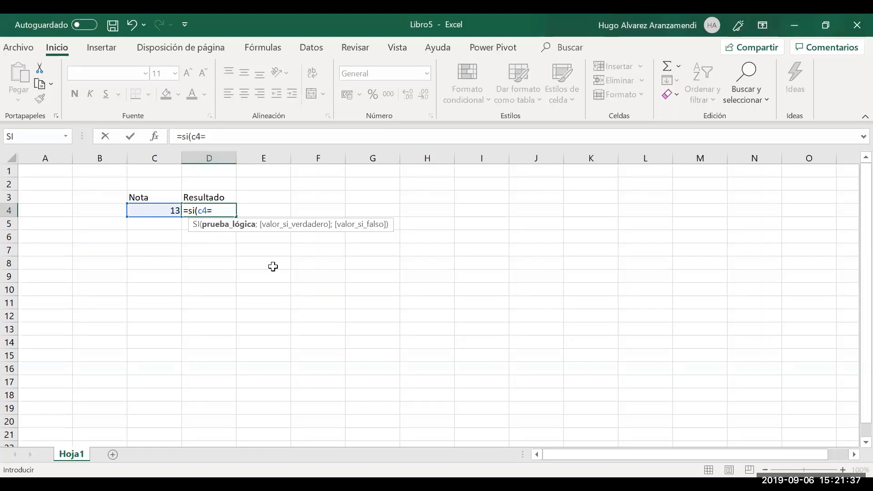
key("BackSpace")
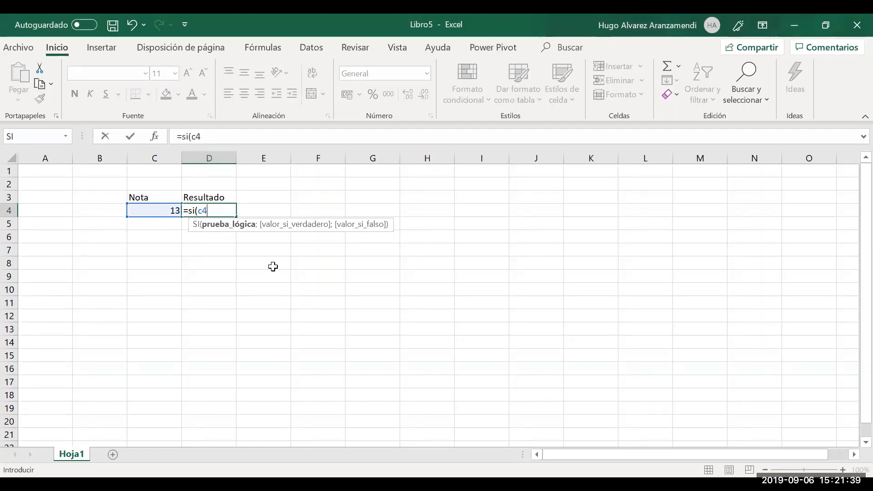
type(">=10.5;\"")
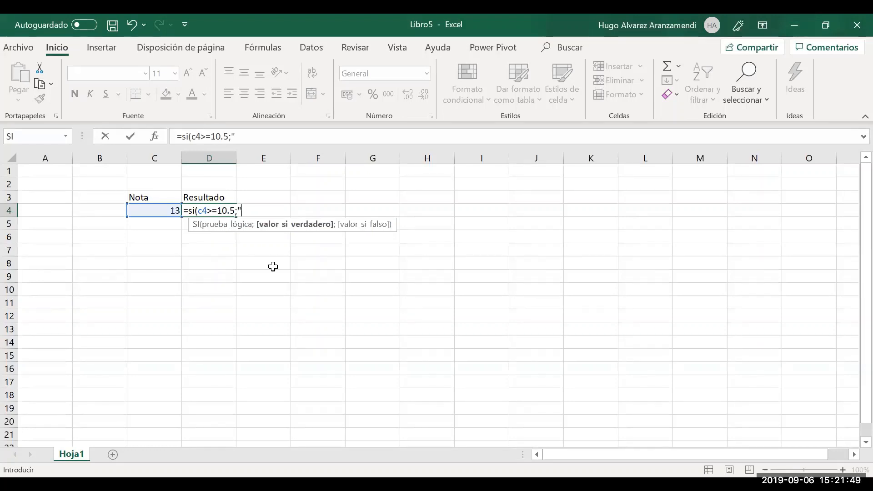
type("Aprobado\"")
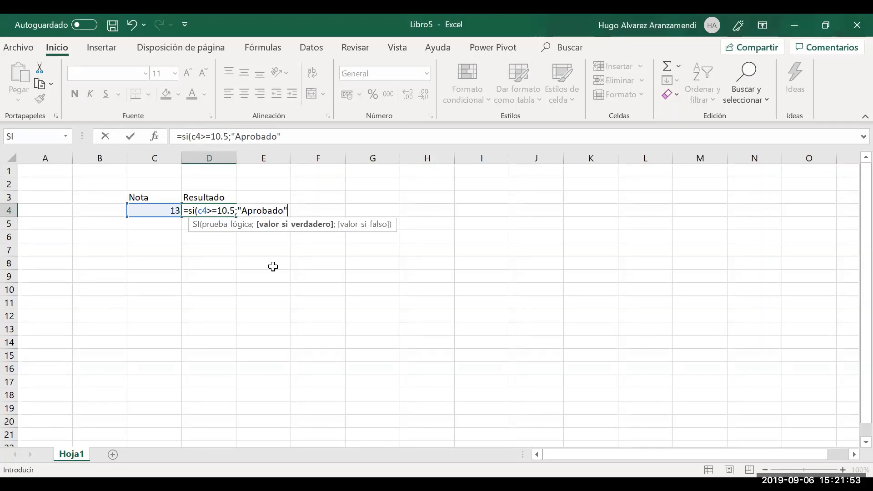
type(";")
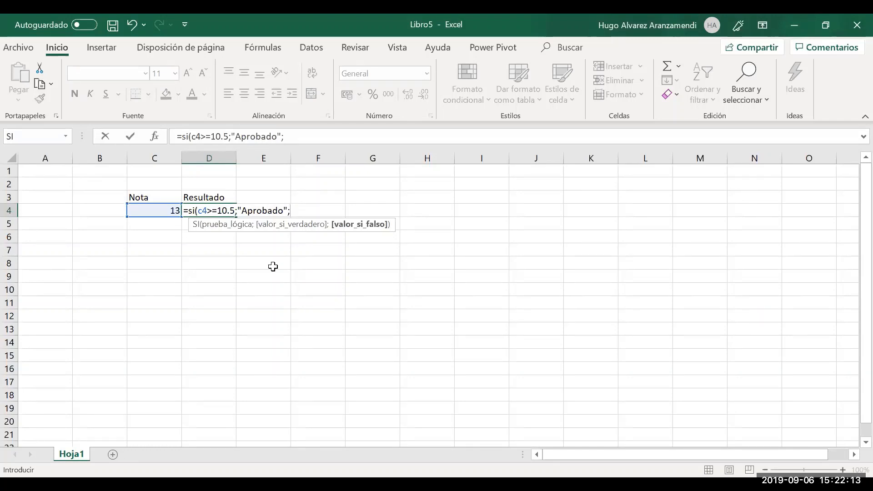
type("\"A")
key("BackSpace")
type("Desapribado")
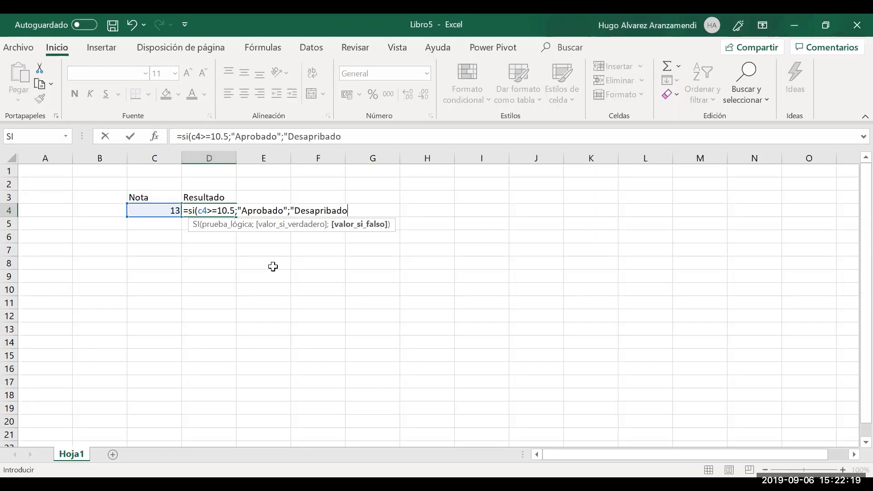
type("\")")
key("Return")
key("Up")
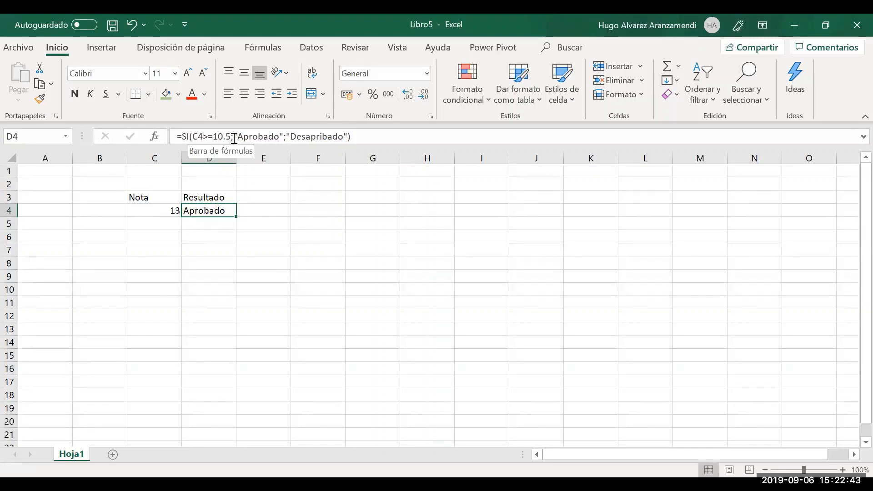
Inspect the Aprobado argument, then change the Nota in C4 to 8
left_click_drag(234, 136, 283, 136)
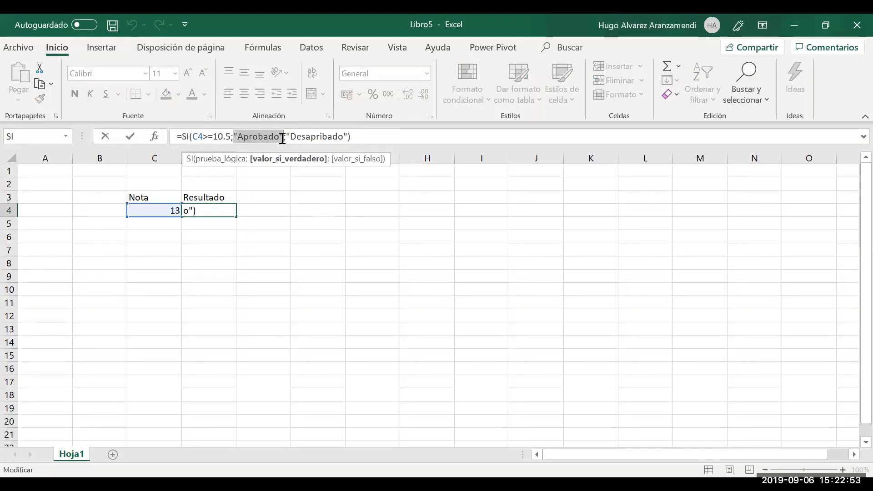
key("Return")
key("Up")
key("Left")
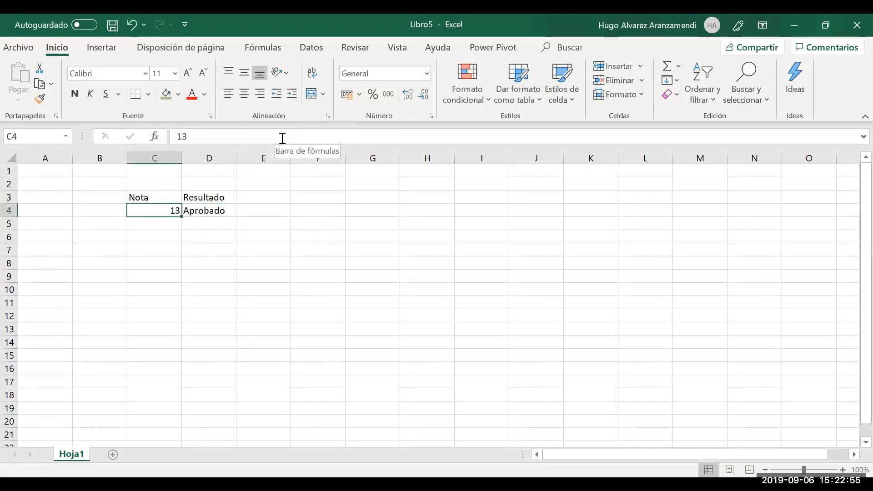
type("8")
key("Return")
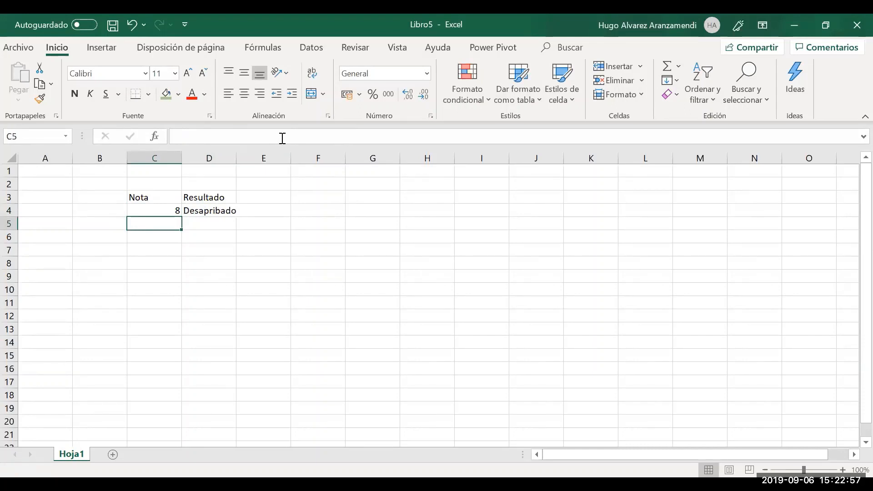
Correct Desapribado to Desaprobado in D4's formula
key("Up")
key("Right")
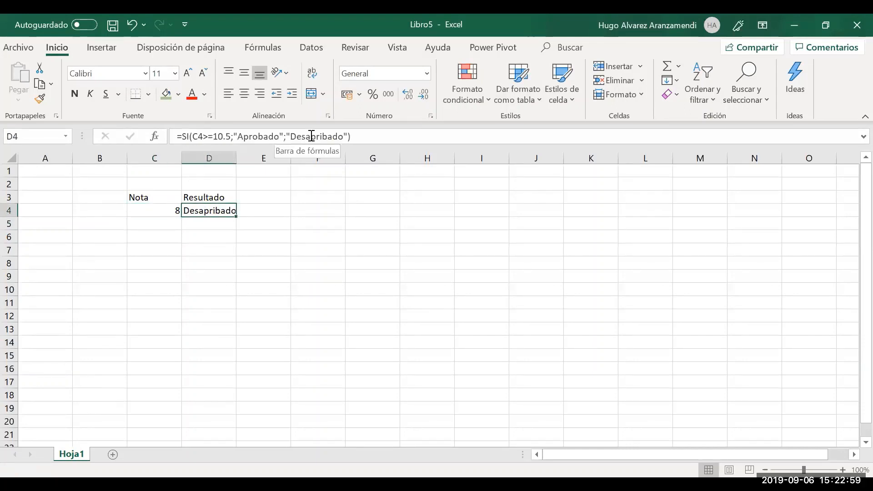
key("F2")
left_click(322, 135)
key("BackSpace")
type("o")
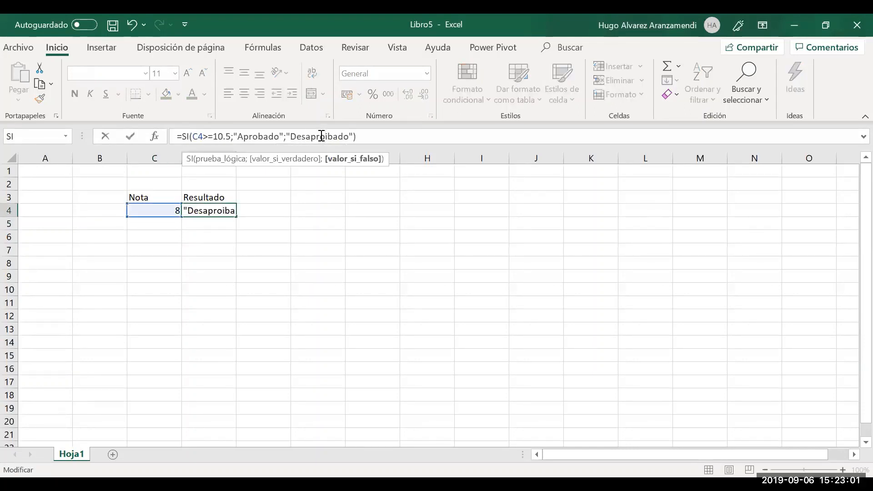
key("Return")
key("Up")
key("Left")
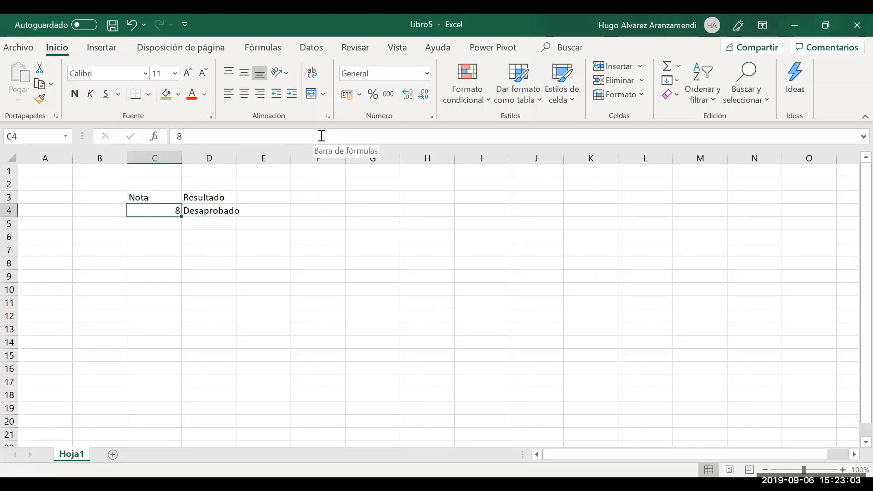
key("Right")
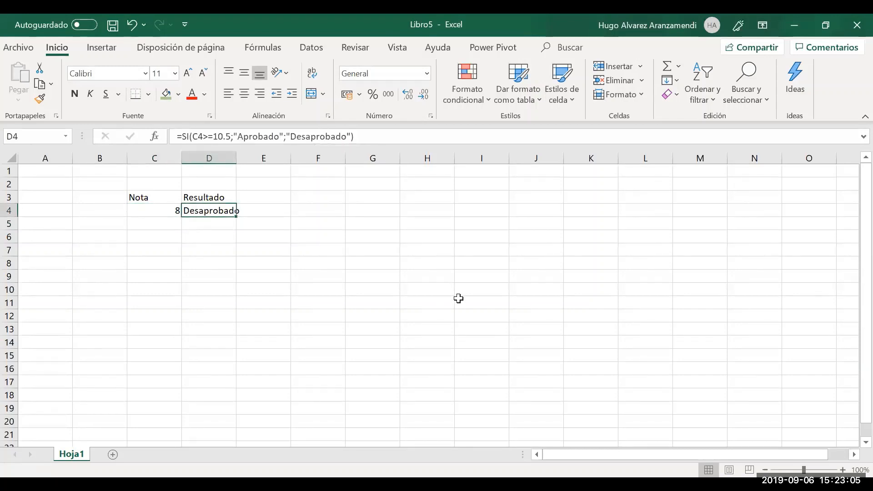
Autofit column D so Desaprobado fits
double_click(237, 159)
key("Left")
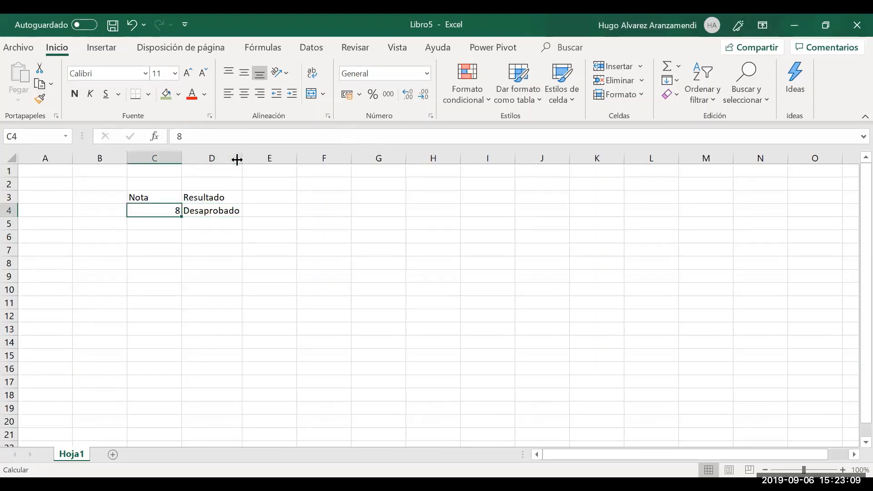
key("Right")
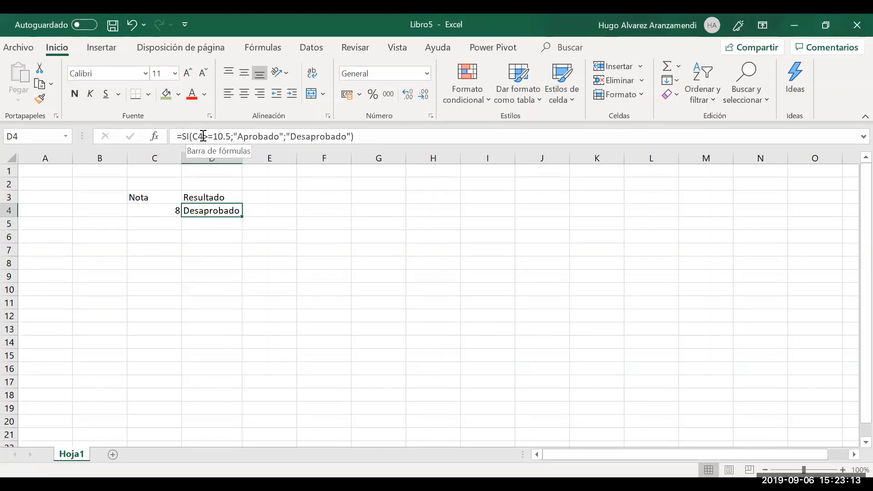
Step through the C4>=10.5, Aprobado and Desaprobado parts of D4's formula without changing it
left_click(202, 135)
left_click_drag(202, 136, 193, 136)
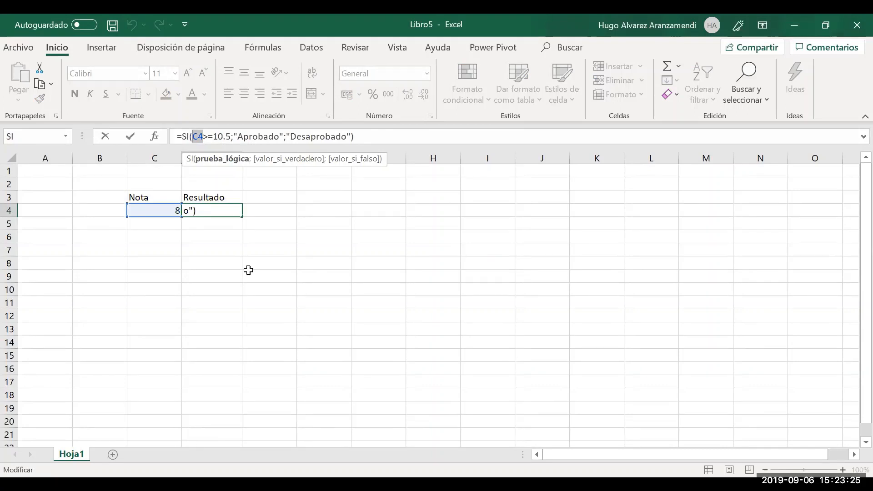
key("Right")
key("Right")
key("Right")
key("Right")
key("Right")
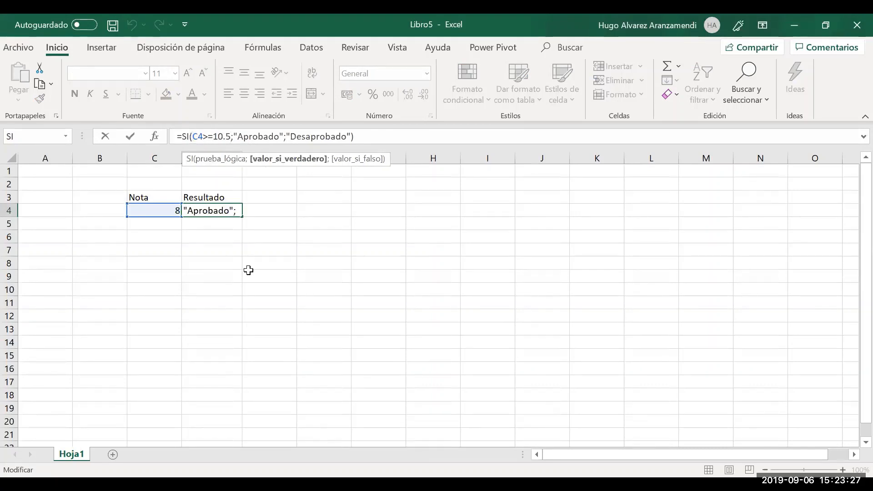
key("shift+Right")
key("shift+Right")
key("shift+Right")
key("shift+Right")
key("shift+Right")
key("shift+Right")
key("shift+Right")
key("shift+Right")
key("shift+Right")
key("shift+Right")
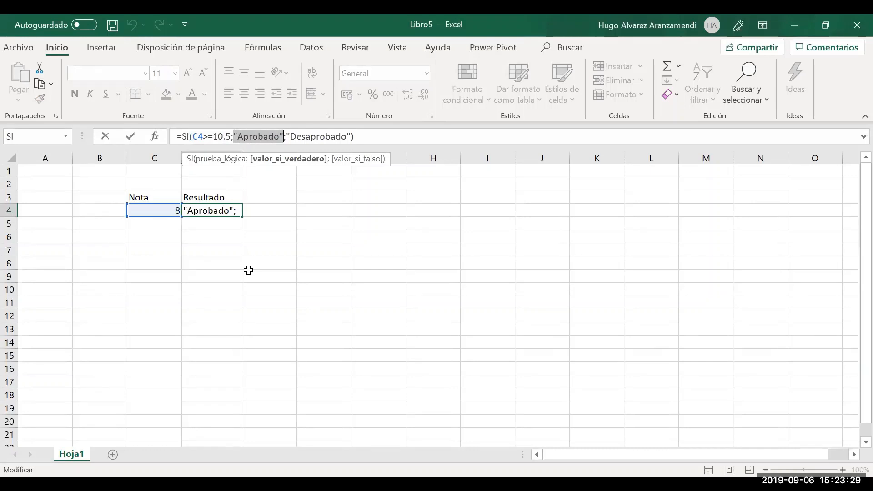
key("Right")
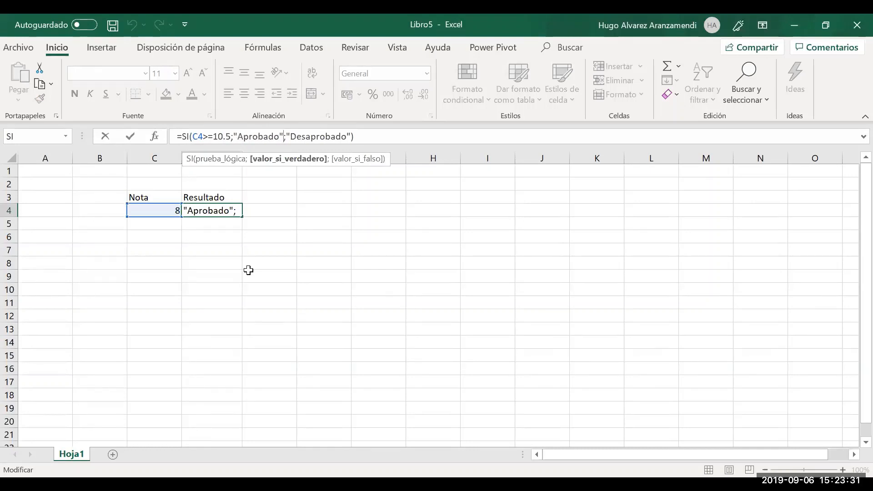
key("Right")
key("shift+Right")
key("shift+Right")
key("shift+Right")
key("shift+Right")
key("shift+Right")
key("shift+Right")
key("shift+Right")
key("shift+Right")
key("shift+Right")
key("shift+Right")
key("shift+Right")
key("shift+Right")
key("shift+Right")
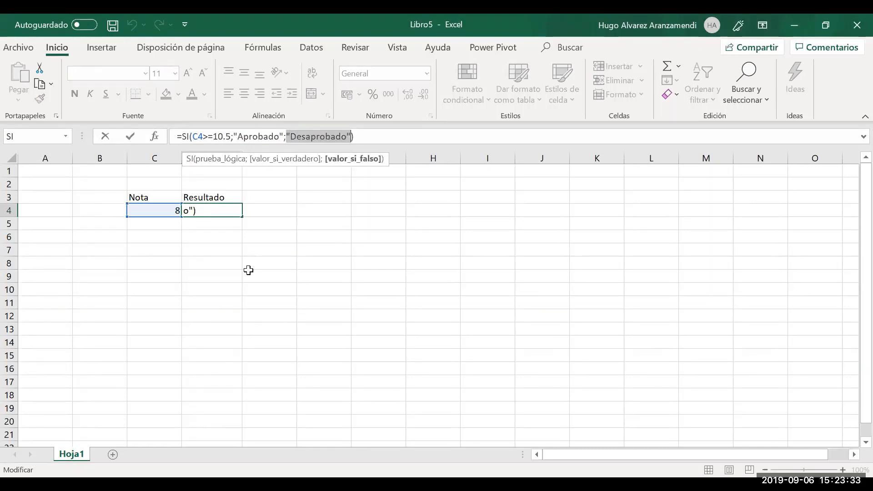
key("Escape")
key("Left")
key("Right")
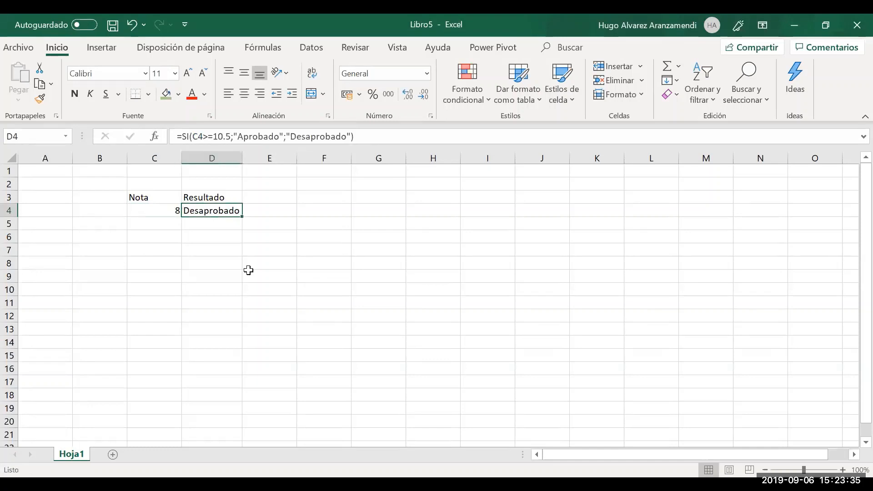
Enter Nota values 5 and then 18 in C4, checking D4's result
key("Left")
key("Right")
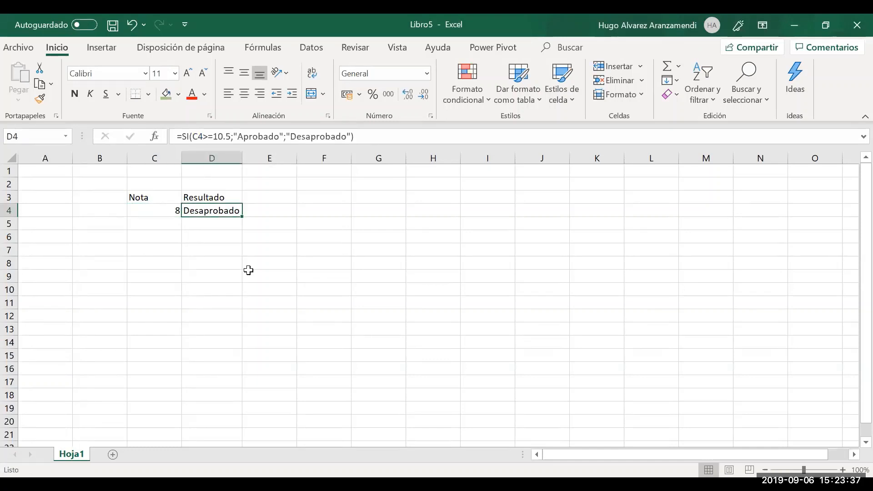
key("Left")
type("5")
key("Right")
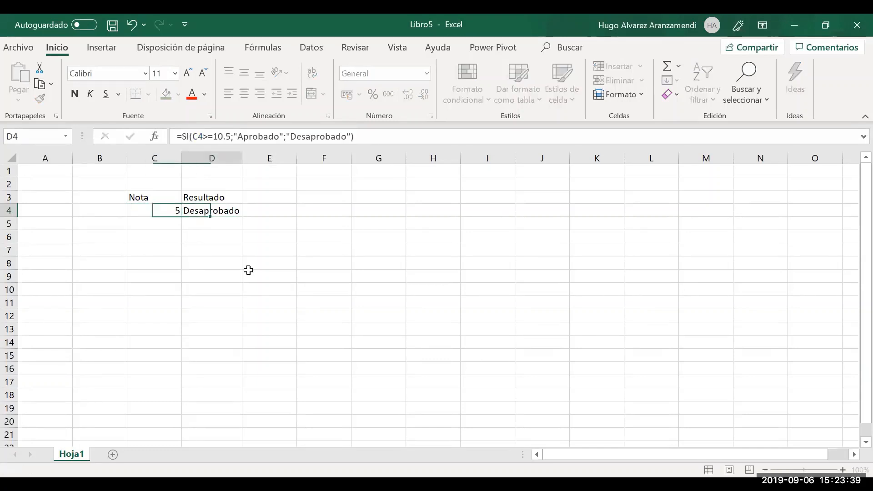
key("Left")
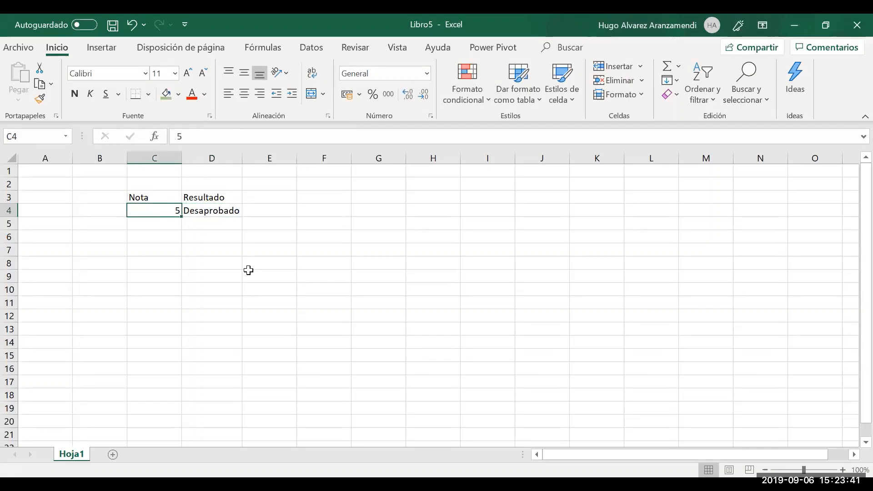
type("18")
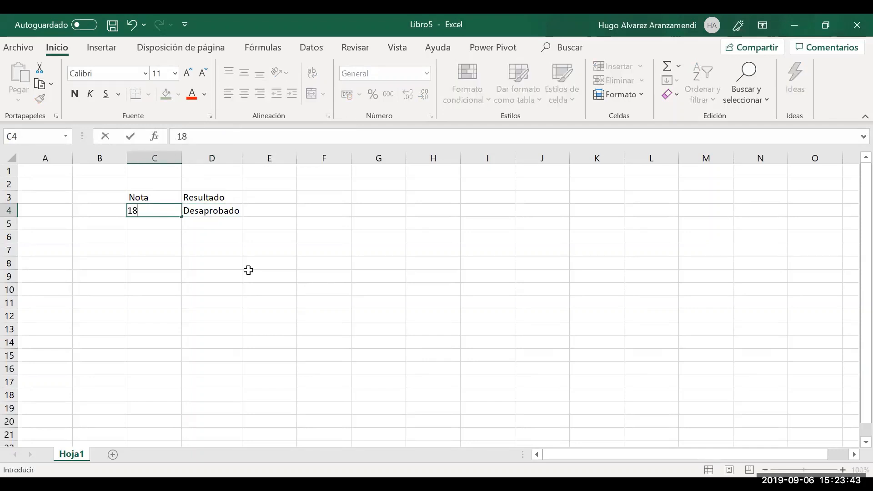
key("Return")
key("Up")
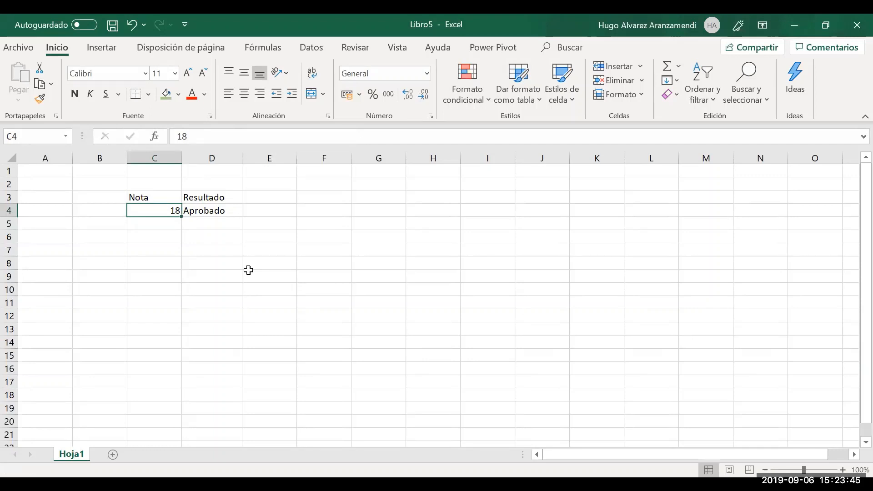
key("Right")
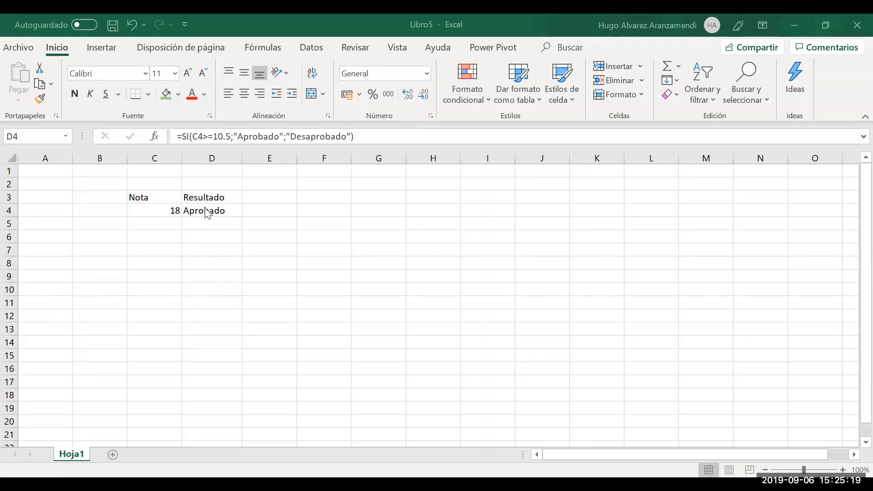
Return to D4 and step through its SI formula from C4 to the Desaprobado argument
left_click(182, 135)
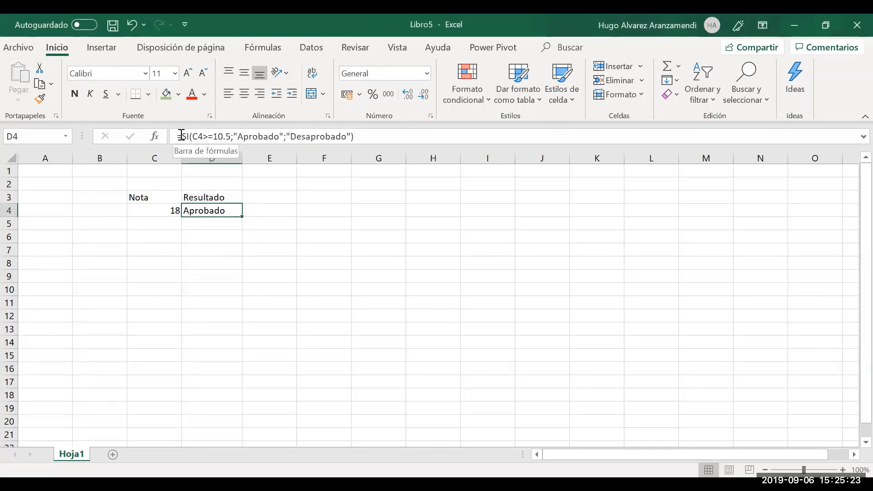
key("Right")
key("Left")
double_click(203, 136)
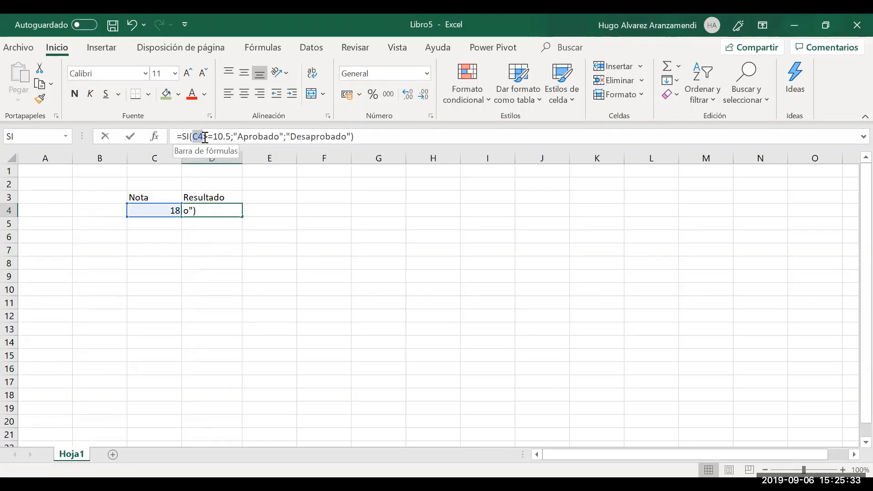
left_click(205, 137)
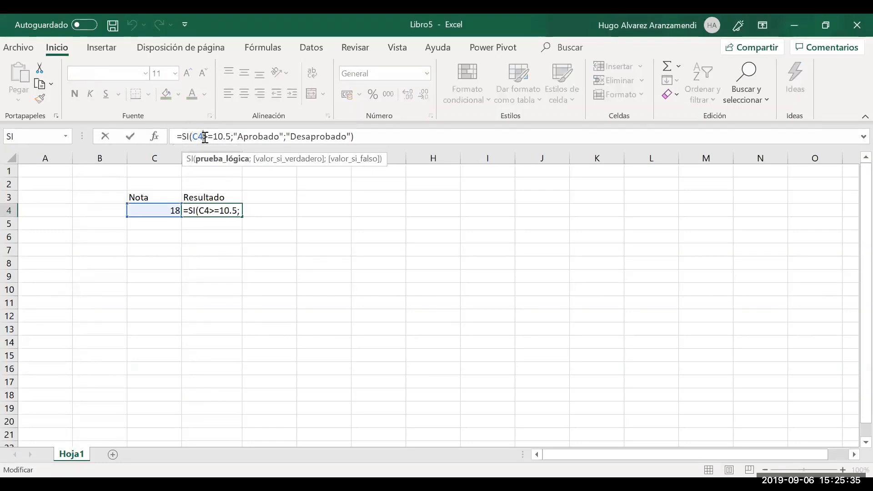
key("Right")
key("Right")
key("Right")
key("Right")
key("Right")
key("Right")
key("Right")
key("Right")
key("Right")
key("Right")
key("Right")
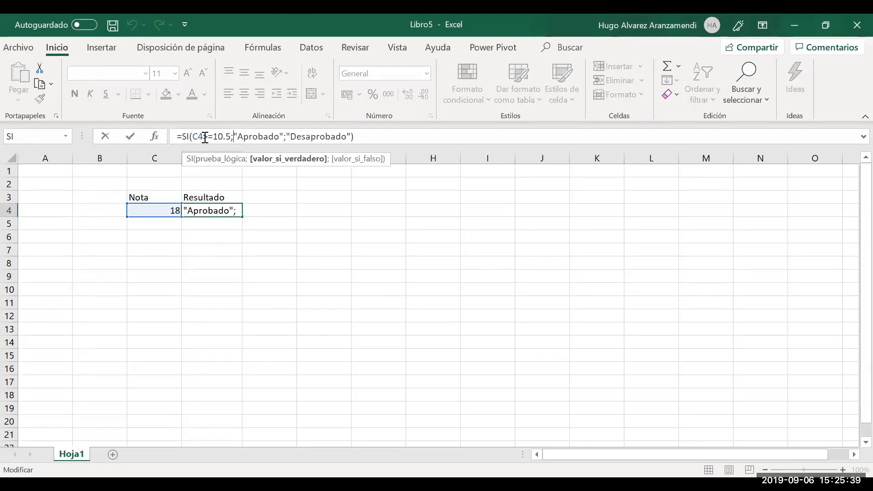
key("shift+Right")
key("shift+Right")
key("shift+Right")
key("shift+Right")
key("shift+Right")
key("shift+Right")
key("shift+Right")
key("shift+Right")
key("shift+Right")
key("shift+Right")
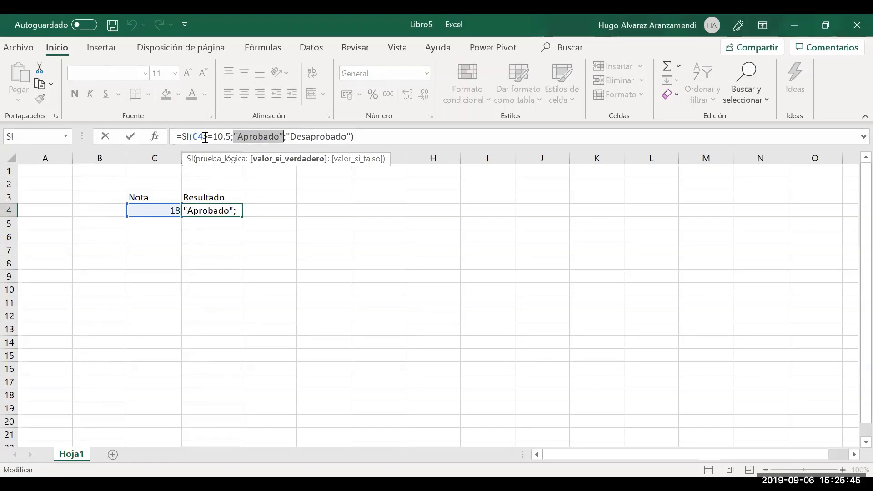
key("Right")
key("Right")
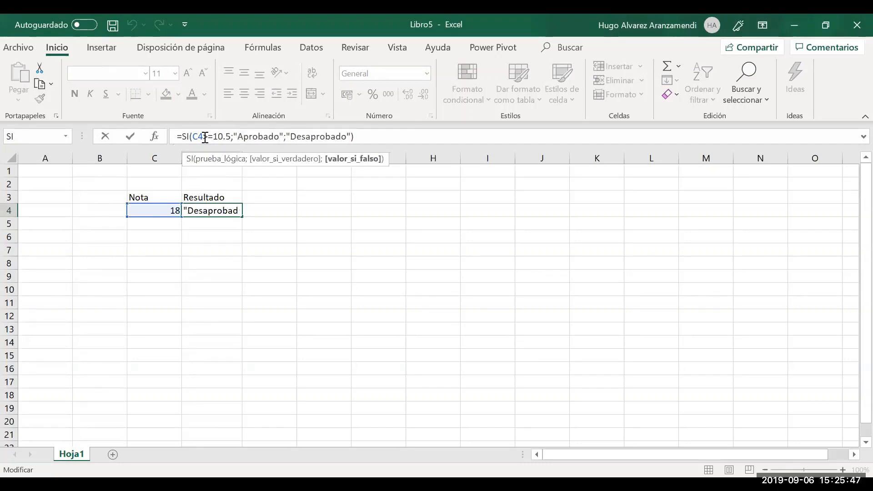
key("shift+Right")
key("shift+Right")
key("shift+Right")
key("shift+Right")
key("shift+Right")
key("shift+Right")
key("shift+Right")
key("shift+Right")
key("shift+Right")
key("shift+Right")
key("shift+Right")
key("shift+Right")
key("shift+Right")
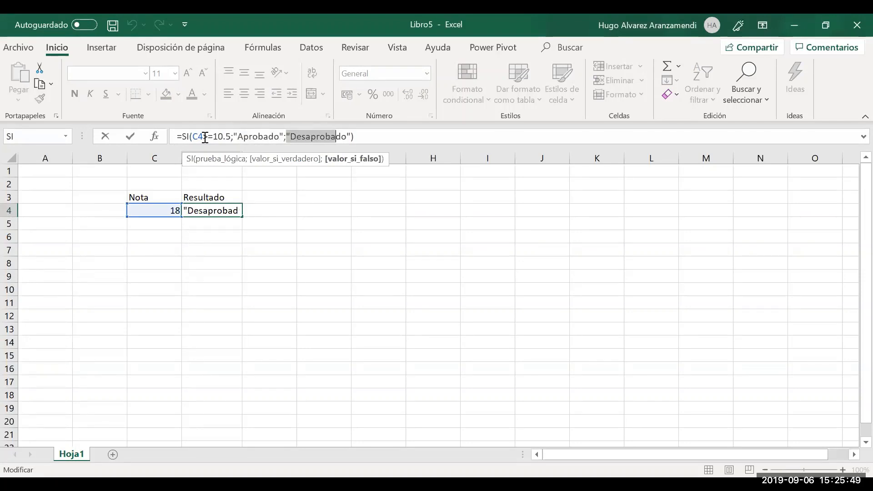
Recheck the Aprobado and Desaprobado arguments and commit the formula in D4
key("Left")
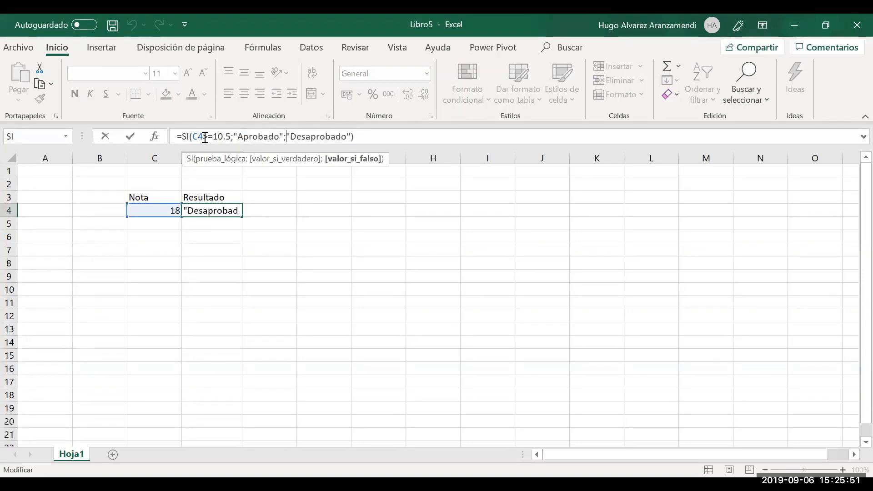
key("Left")
key("Left")
key("Left")
key("Left")
key("Left")
key("Left")
key("Left")
key("Left")
key("Left")
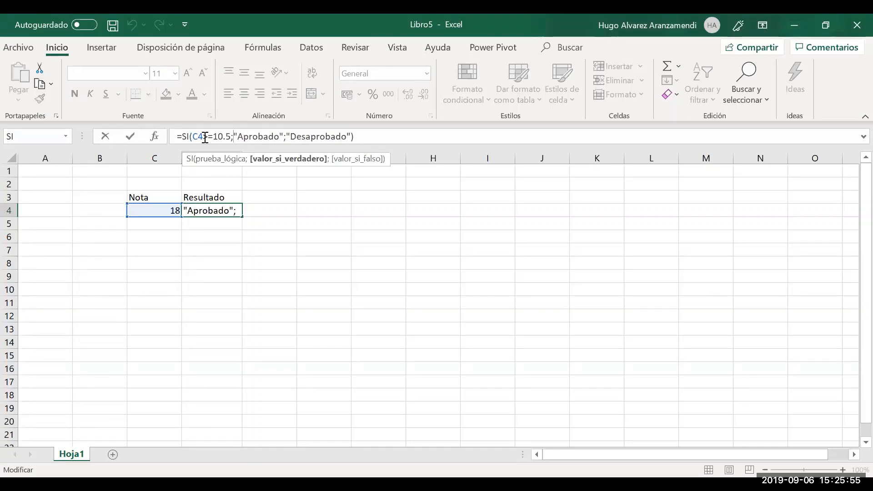
key("shift+Right")
key("shift+Right")
key("shift+Right")
key("shift+Right")
key("shift+Right")
key("shift+Right")
key("shift+Right")
key("shift+Right")
key("shift+Right")
key("shift+Right")
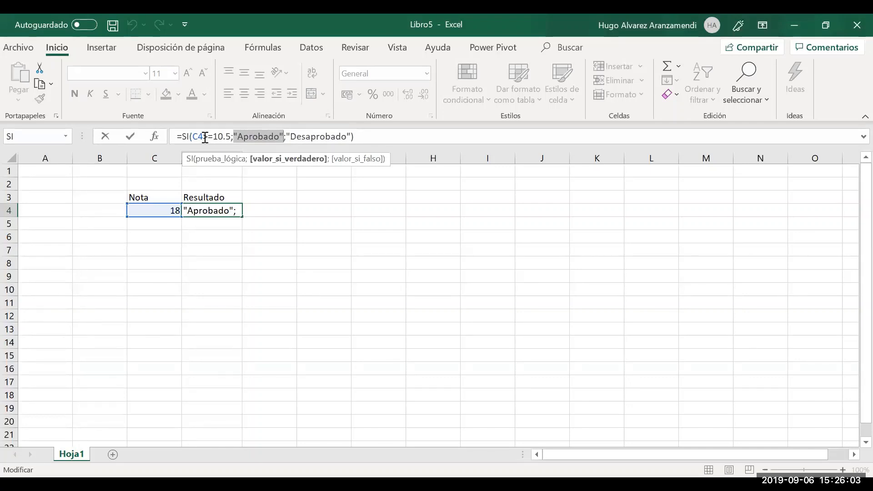
key("Right")
key("Right")
key("shift+Right")
key("shift+Right")
key("shift+Right")
key("shift+Right")
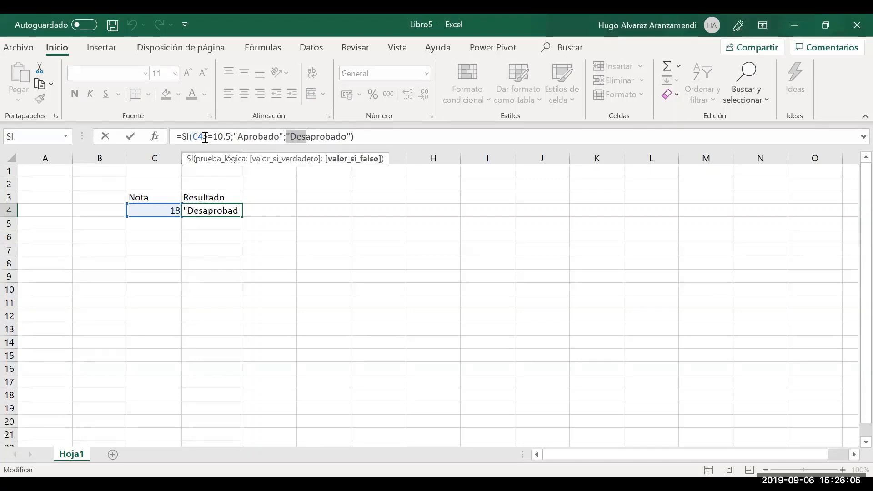
key("shift+Right")
key("shift+Right")
key("shift+Right")
key("shift+Right")
key("shift+Right")
key("Right")
key("Right")
key("Right")
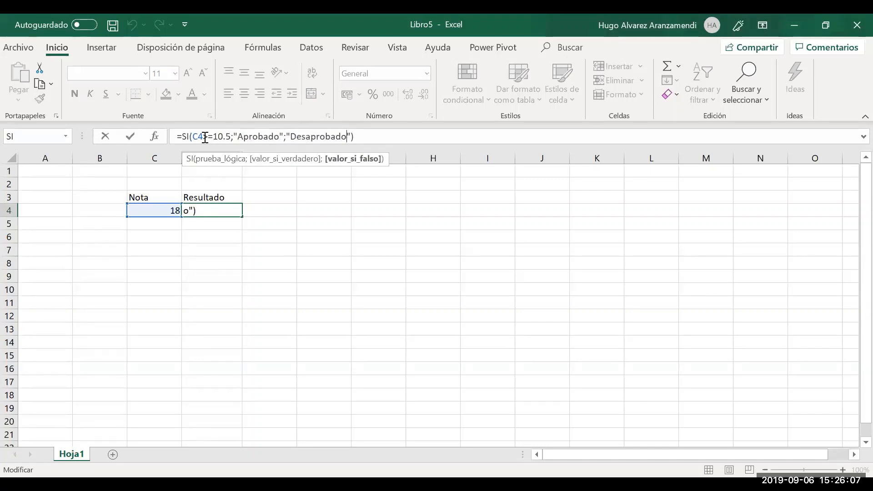
key("Return")
key("Up")
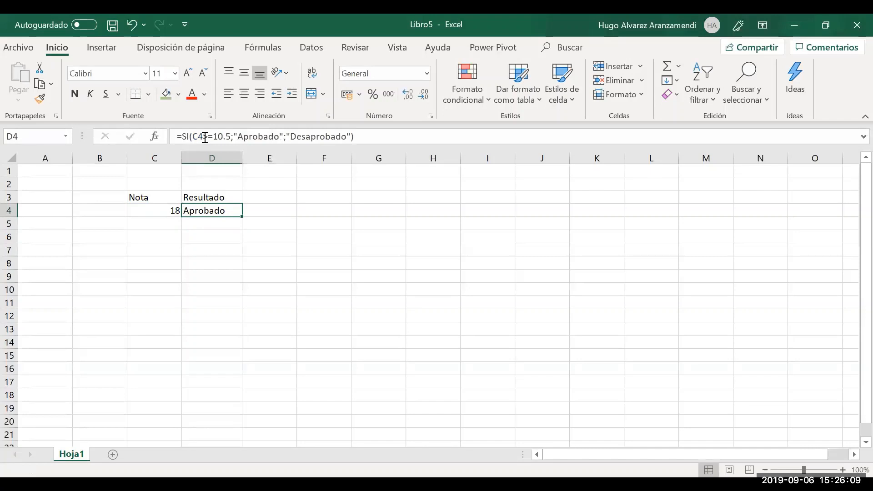
Change the Nota in C4 to 5
key("Left")
type("55")
key("BackSpace")
key("Return")
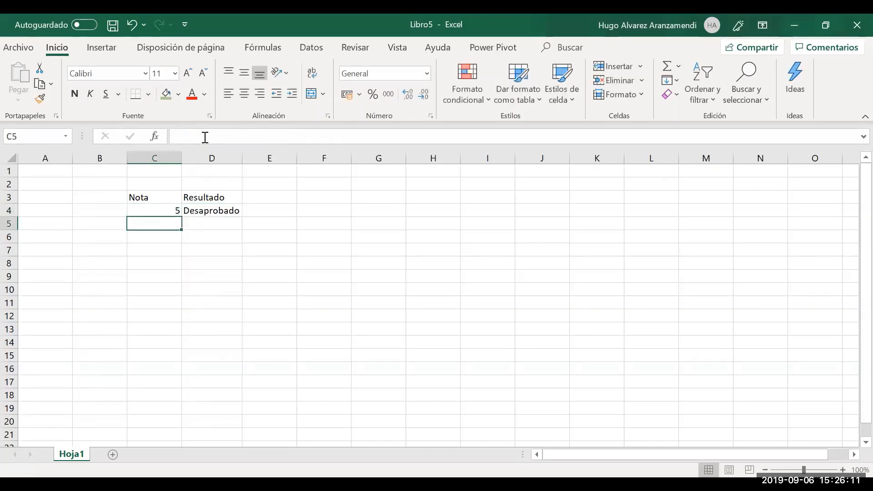
key("Up")
key("Right")
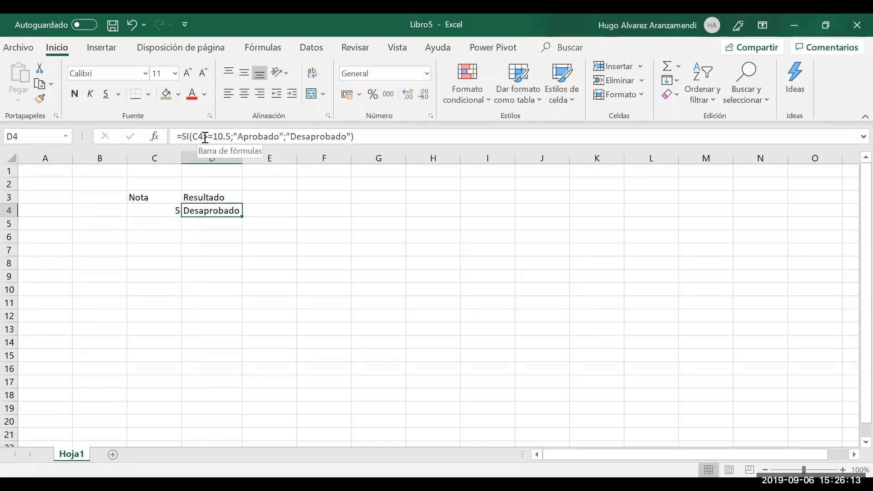
Highlight the C4 reference and Desaprobado argument in D4's formula, leaving it unchanged
left_click(205, 136)
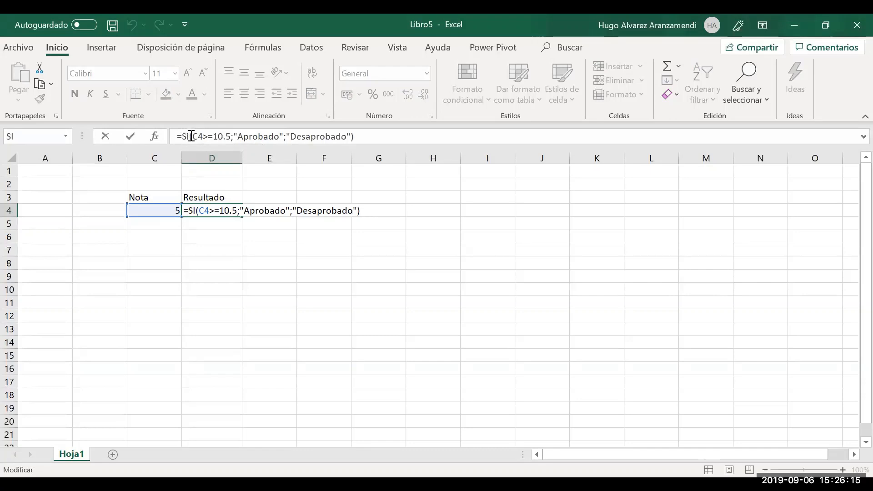
mouse_move(194, 137)
left_mouse_down()
mouse_move(226, 138)
mouse_move(209, 140)
left_mouse_up()
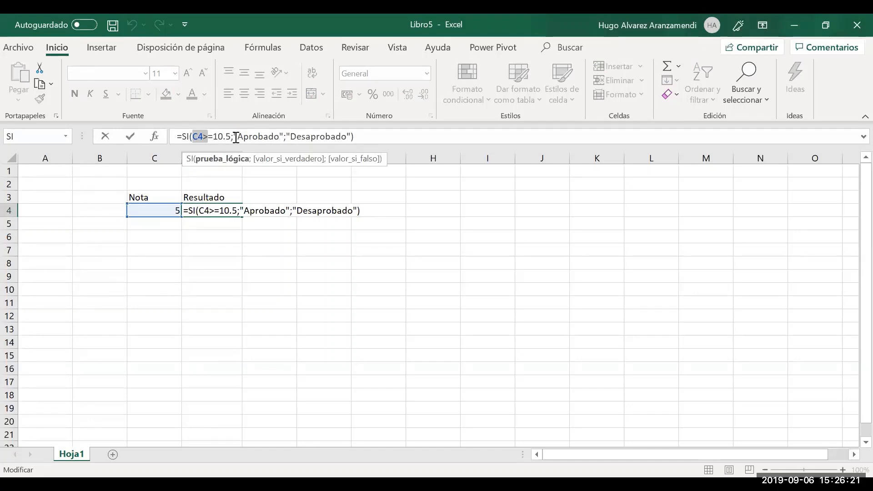
left_click(288, 137)
left_click_drag(288, 136, 351, 141)
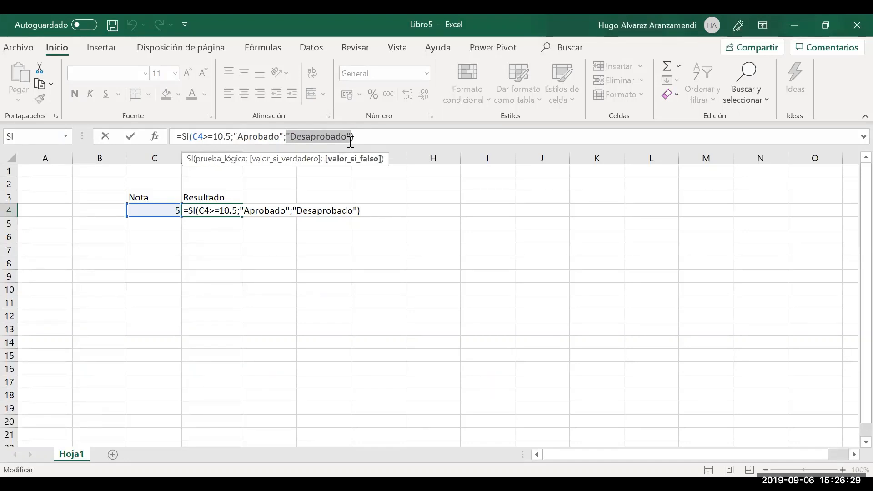
key("ctrl+Return")
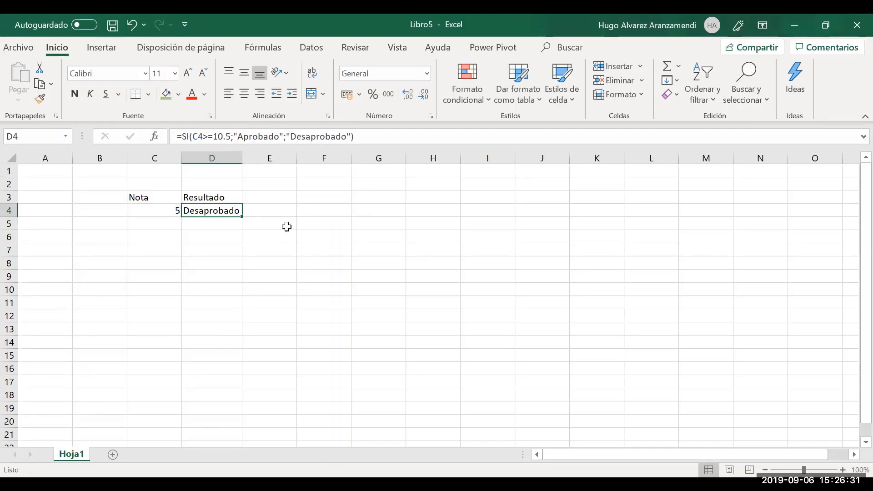
Enter 'mayor que 10.5' in F3 with the label Aprobado in G3, and autofit column F
left_click(308, 196)
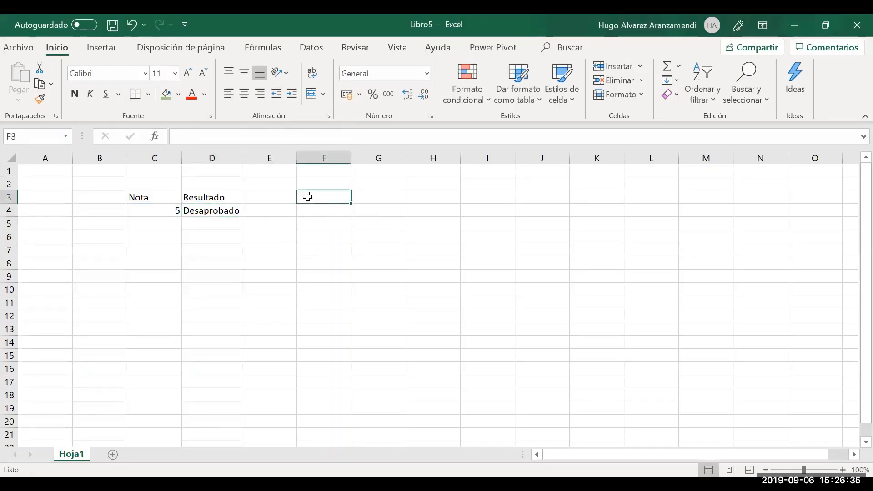
key("Up")
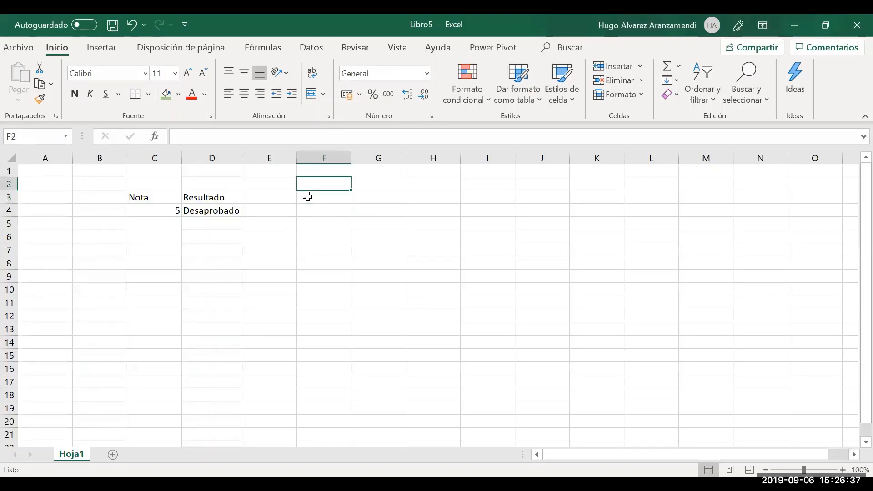
left_click(308, 197)
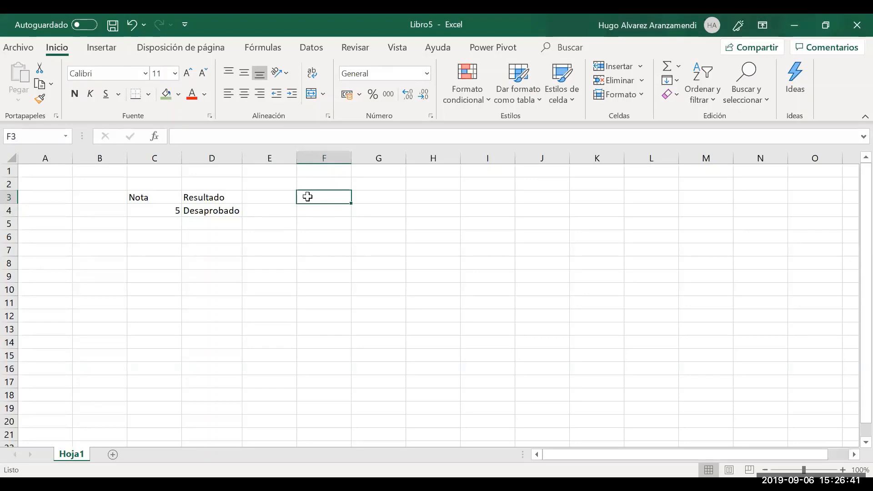
type("mayor ")
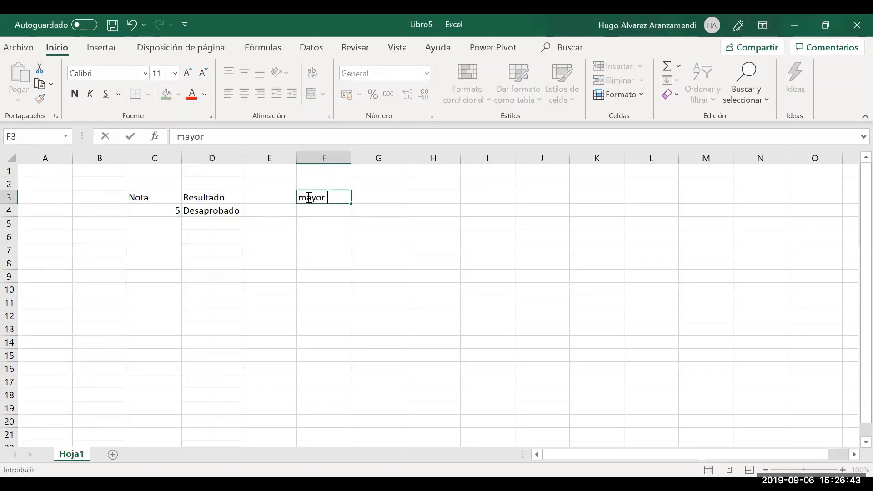
type("que 10.5")
key("Tab")
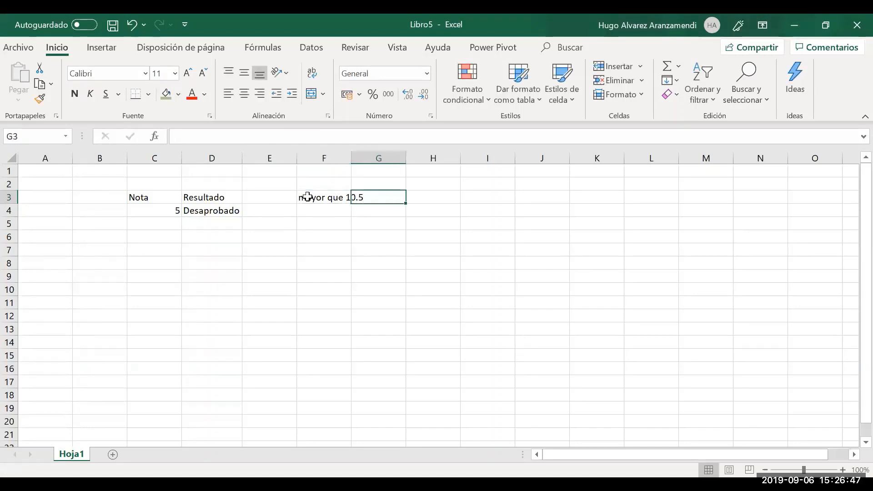
type("Abrobado")
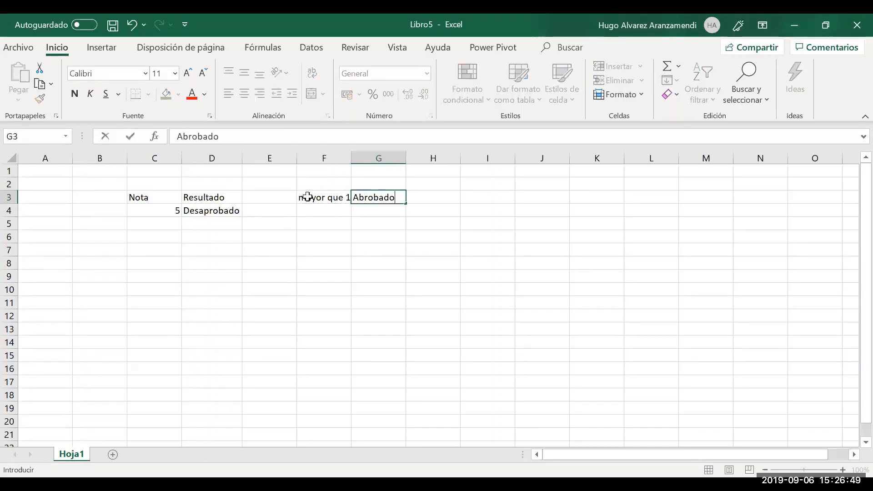
key("Return")
key("Up")
type("Aprobado")
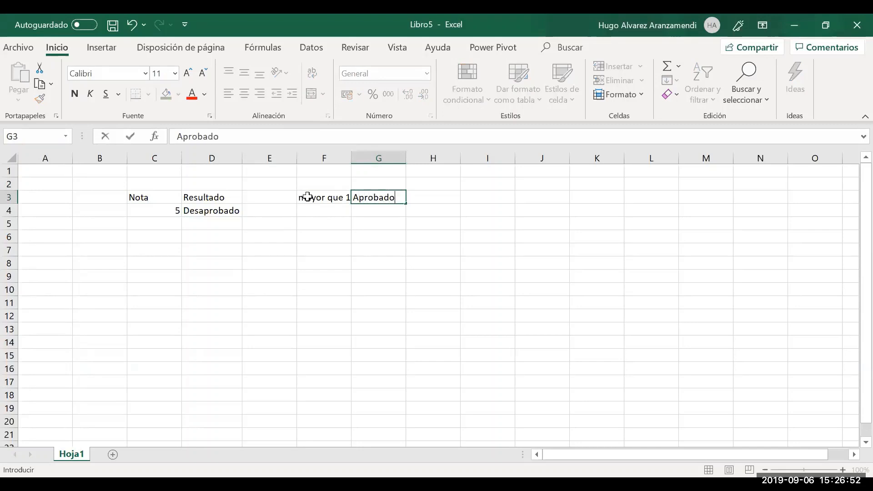
key("Return")
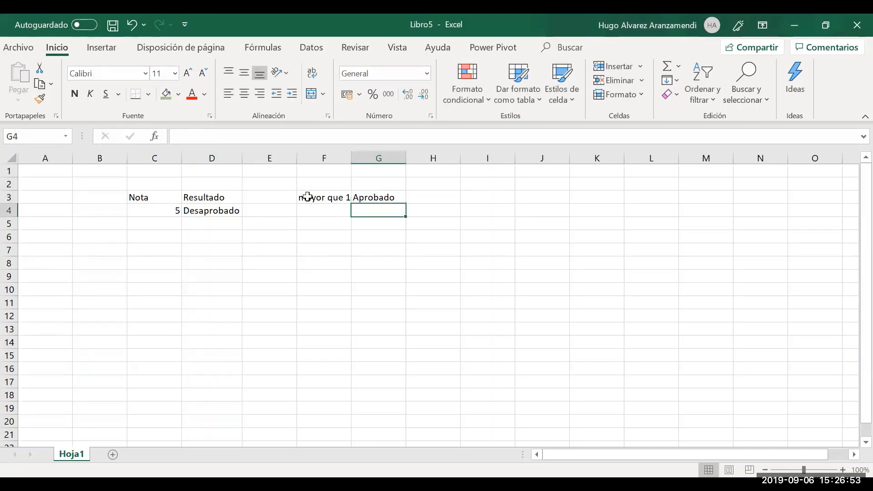
left_click(308, 197)
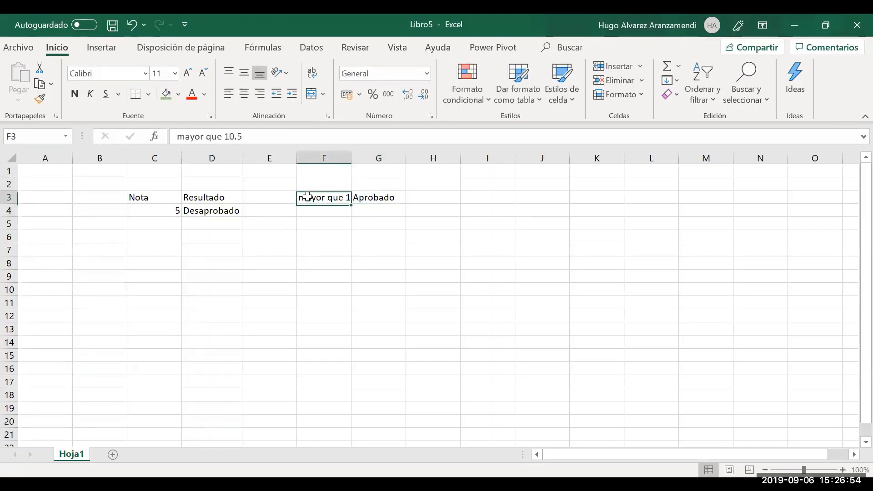
double_click(353, 158)
Enter the condition 'menor igual a 5' in F4 and widen column F to fit it
key("Return")
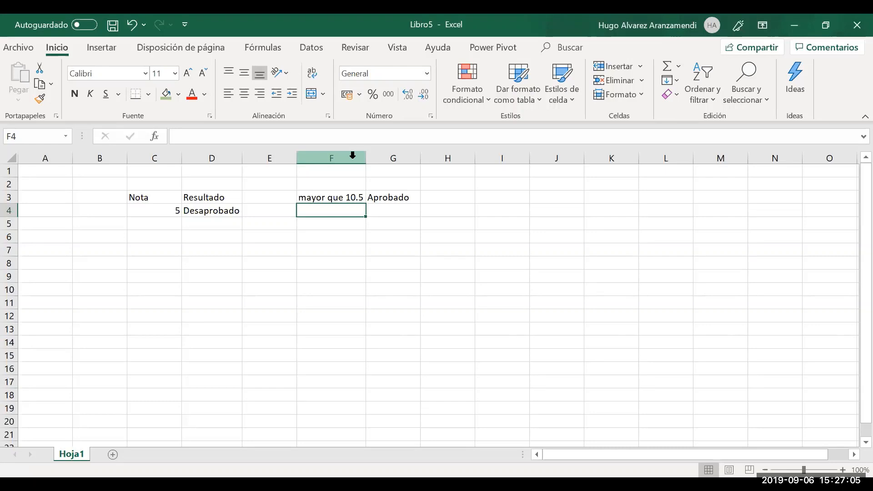
type("menor")
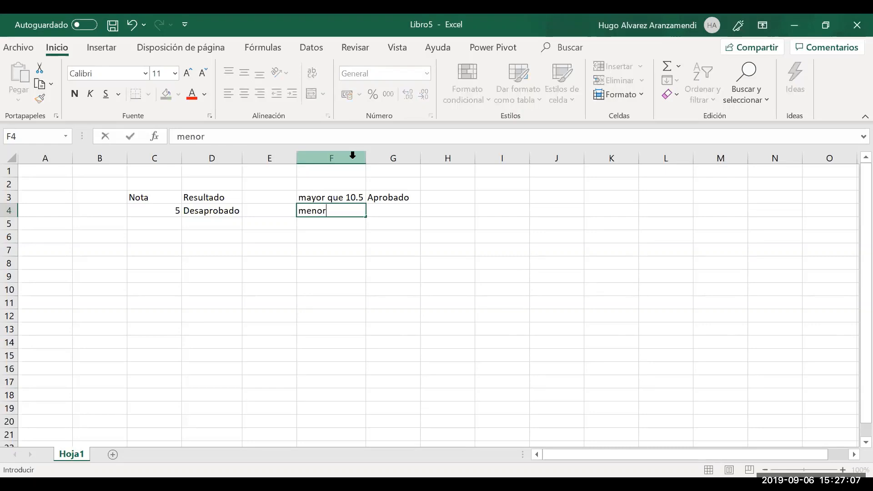
type(" a")
type(" 10")
key("BackSpace")
key("BackSpace")
type("5")
key("Left")
key("Right")
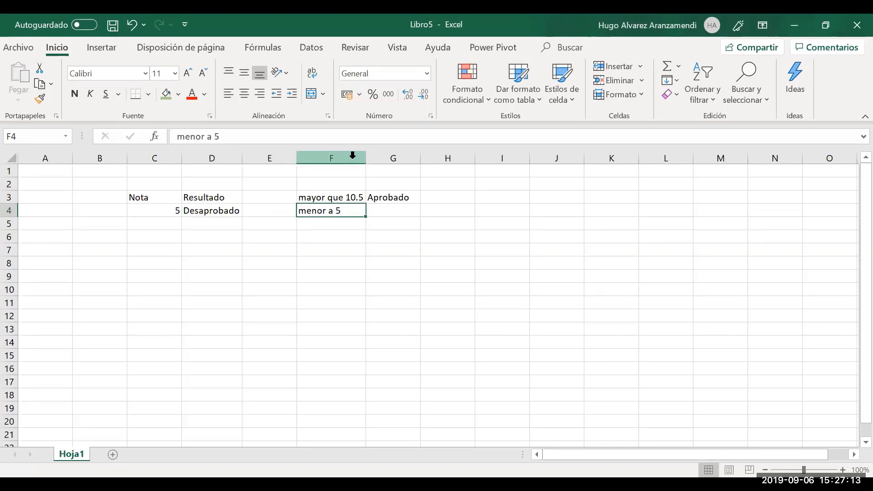
key("F2")
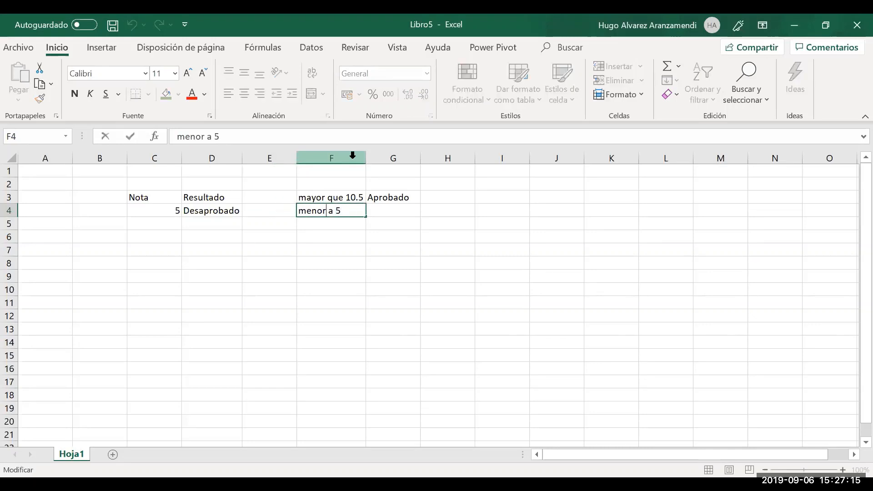
type("igual")
key("Return")
key("Up")
key("Right")
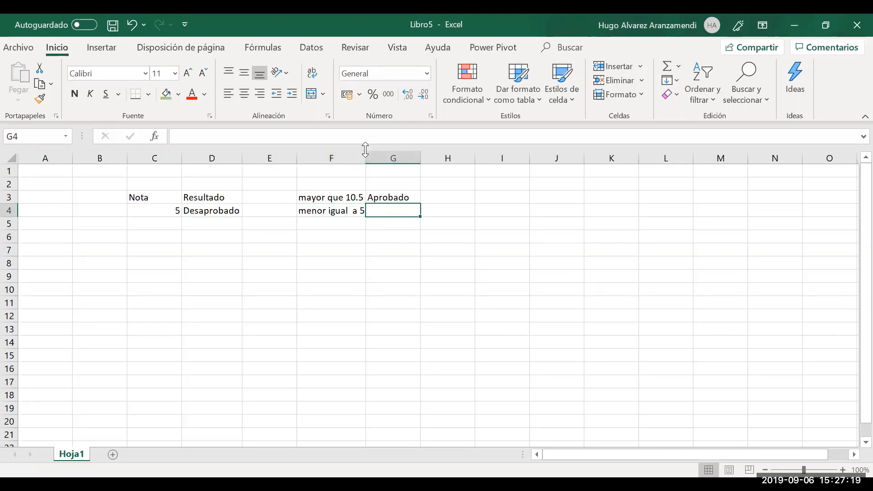
double_click(370, 156)
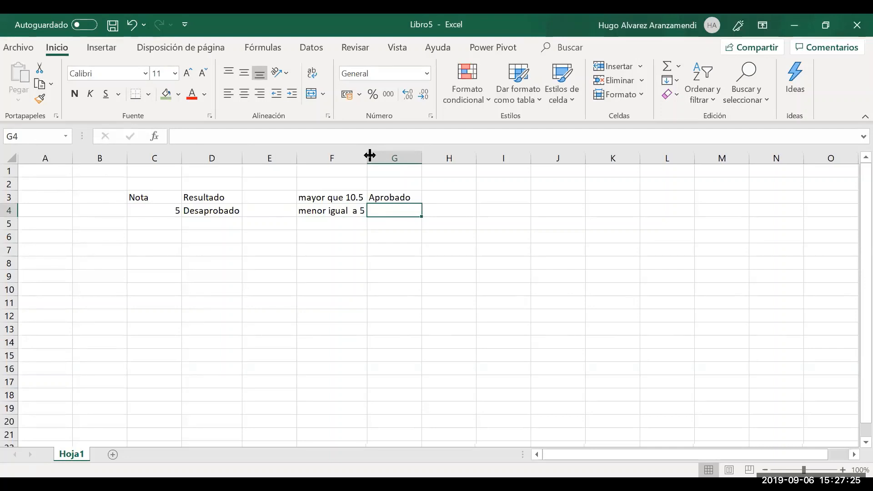
Label the F4 rule Deficiente in G4, fixing the misspelling
key("Left")
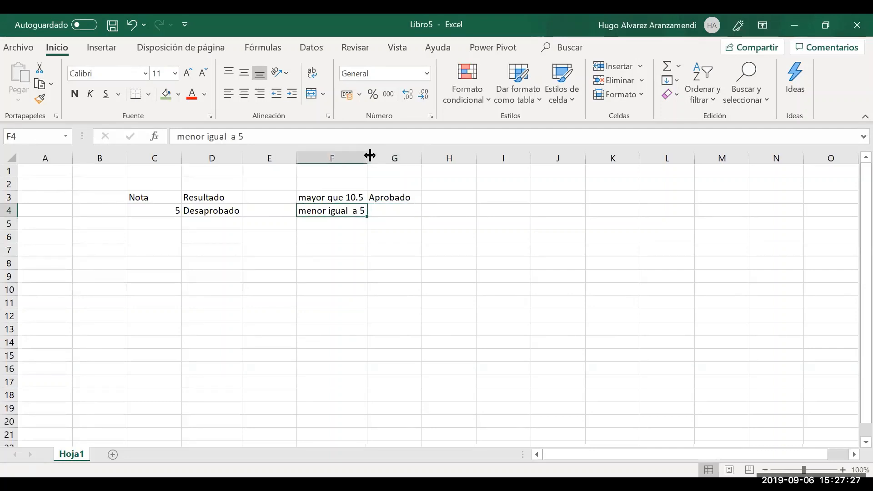
key("Right")
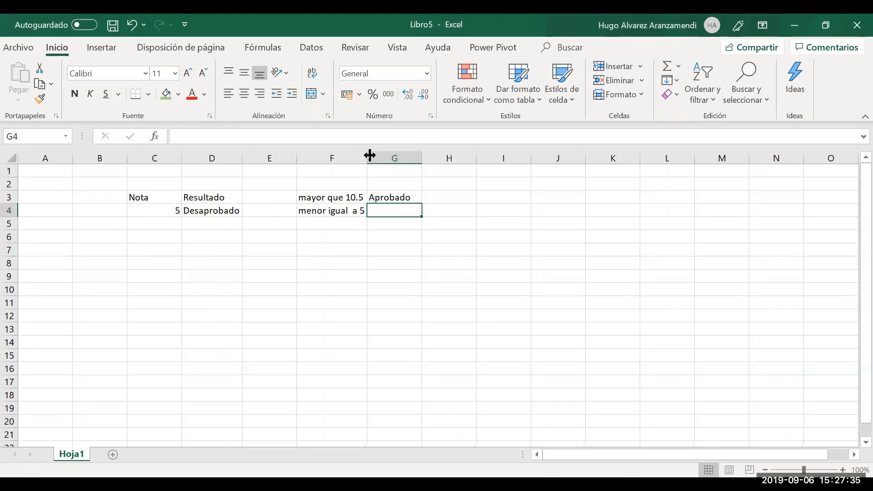
type("Def")
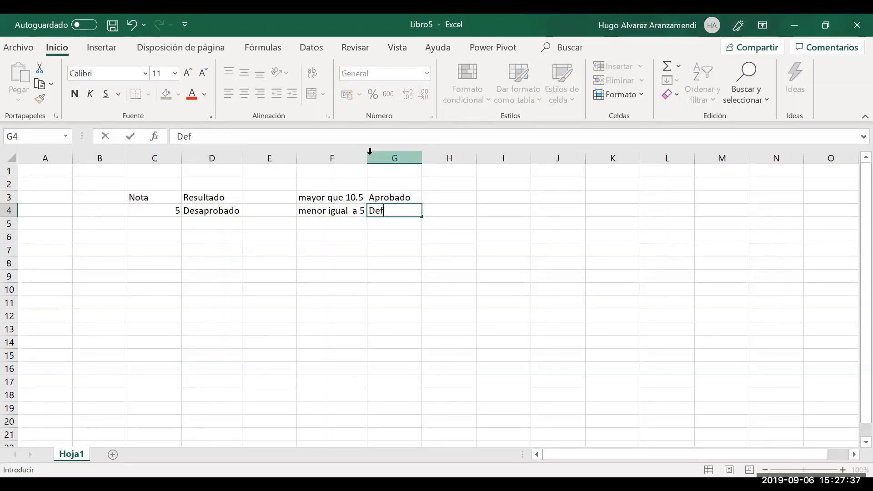
type("iente")
key("Return")
key("Up")
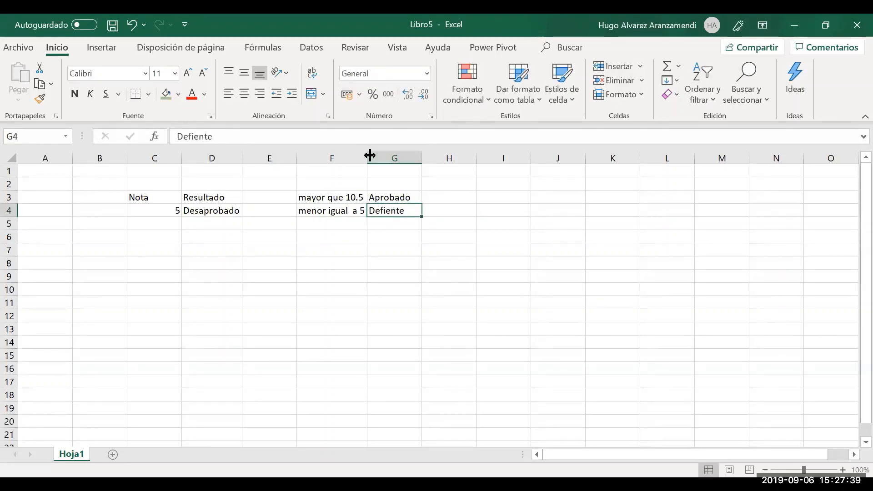
key("F2")
key("Left")
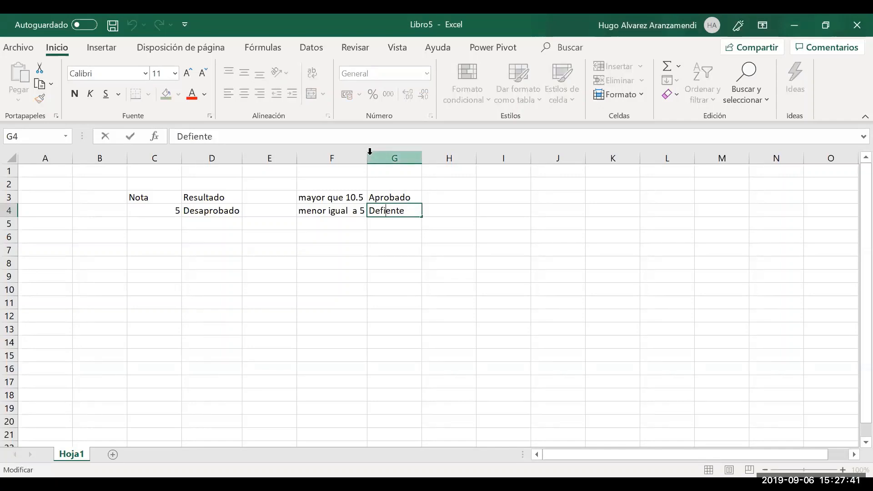
type("ci")
key("Return")
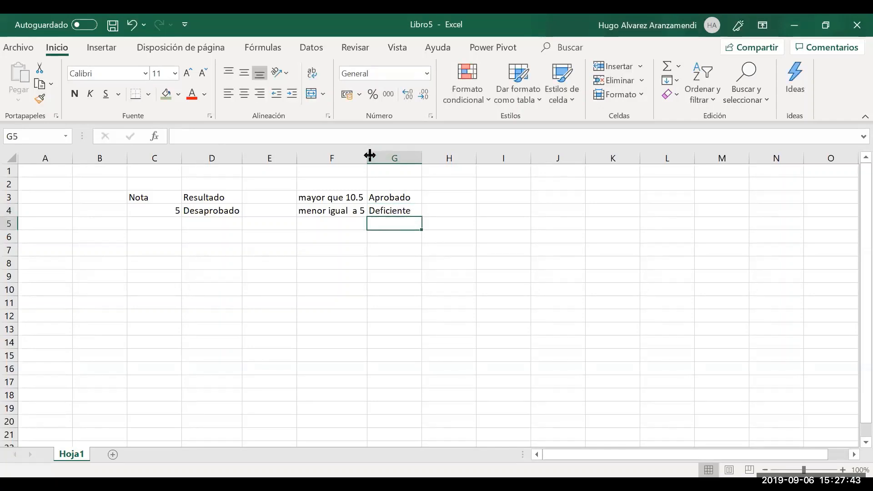
Enter 'mayor que 5 pero menor de que 10.5' in F5 and autofit column F
key("Up")
key("Left")
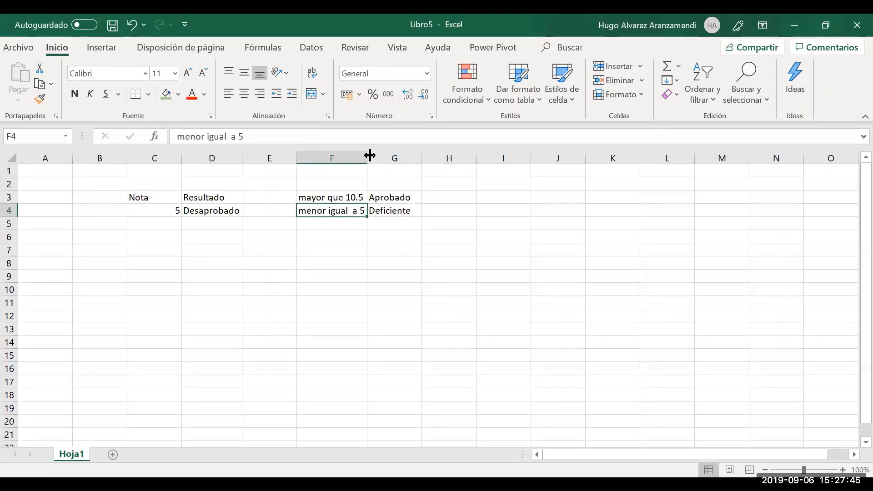
key("Up")
key("Down")
key("Down")
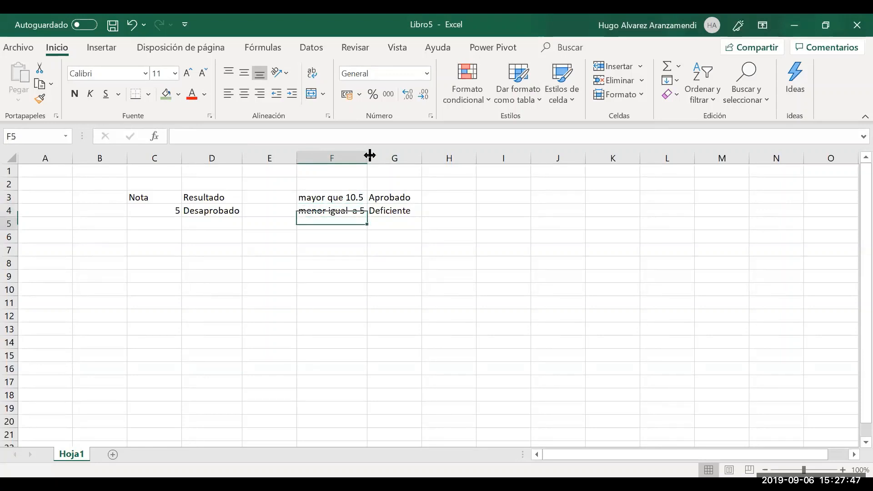
type("mayor que")
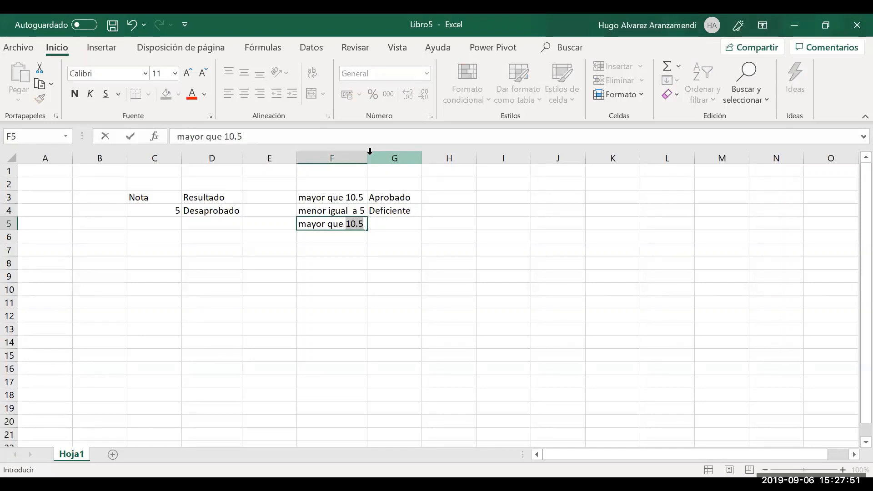
type(" 1")
key("BackSpace")
key("BackSpace")
type("5 p")
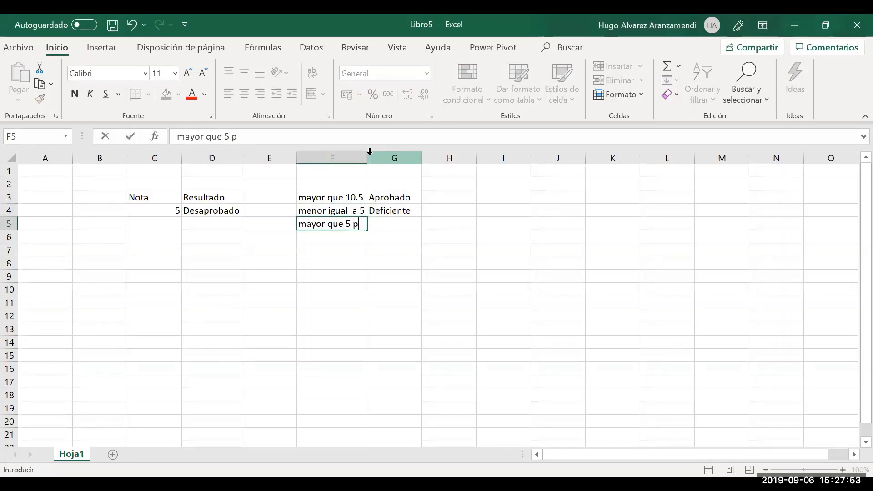
type("ero menor de")
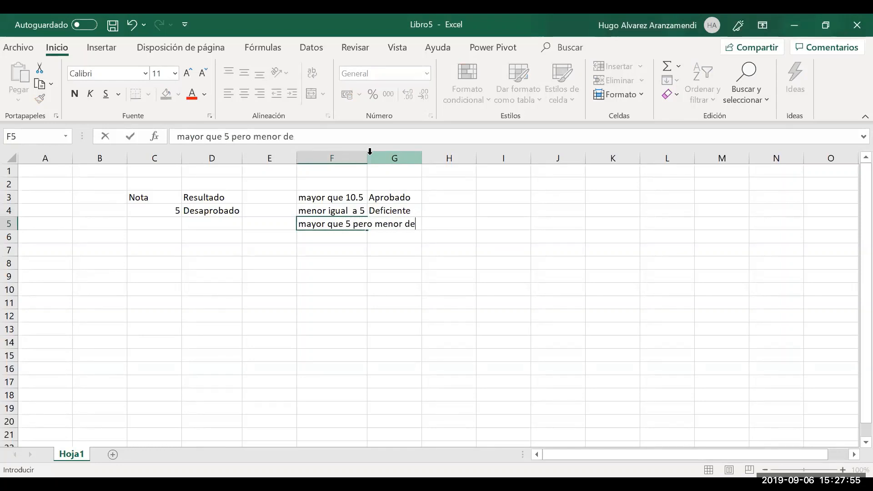
type("uque ")
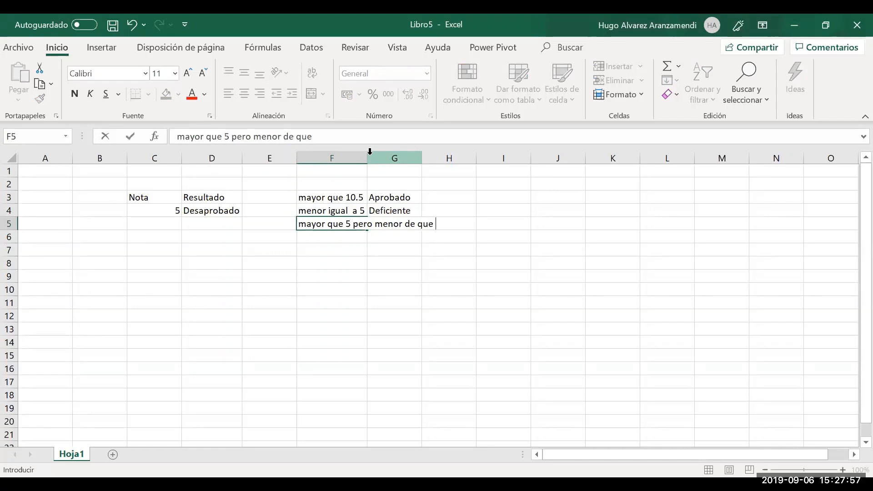
type("10.5")
key("Return")
key("Up")
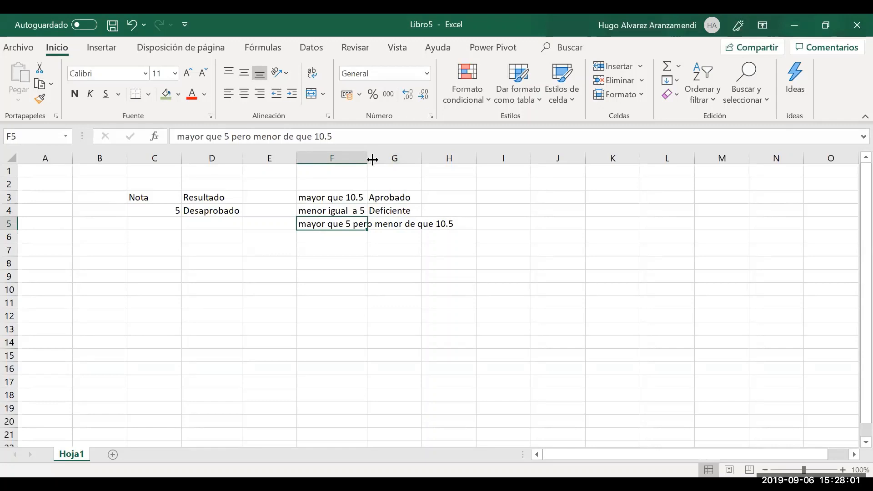
double_click(372, 159)
Label the F5 rule Desaprobado in G5
key("Right")
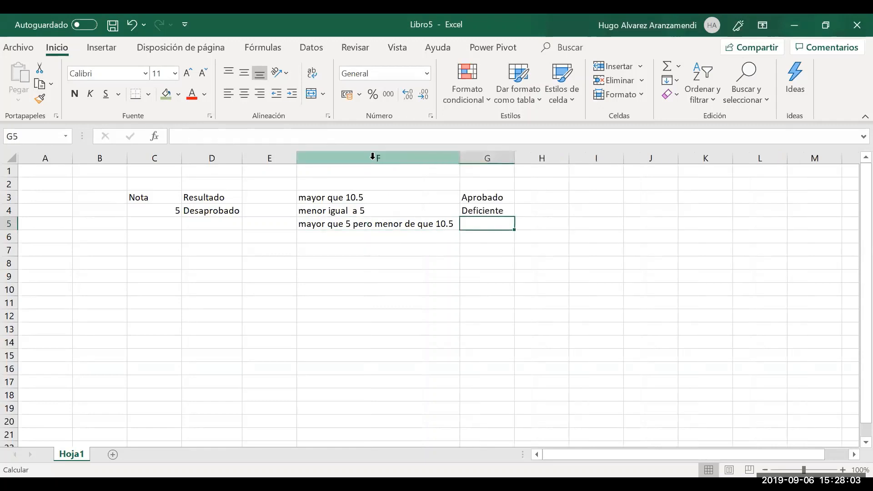
type("Desapr")
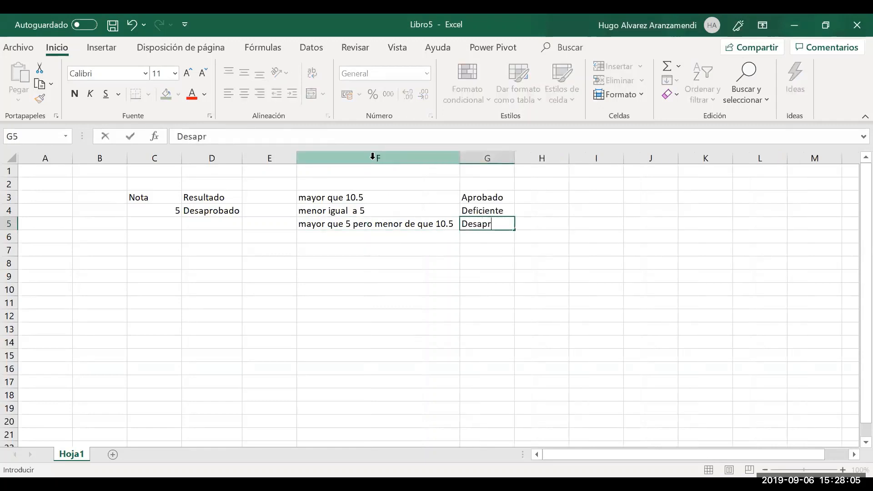
type("obado")
key("Return")
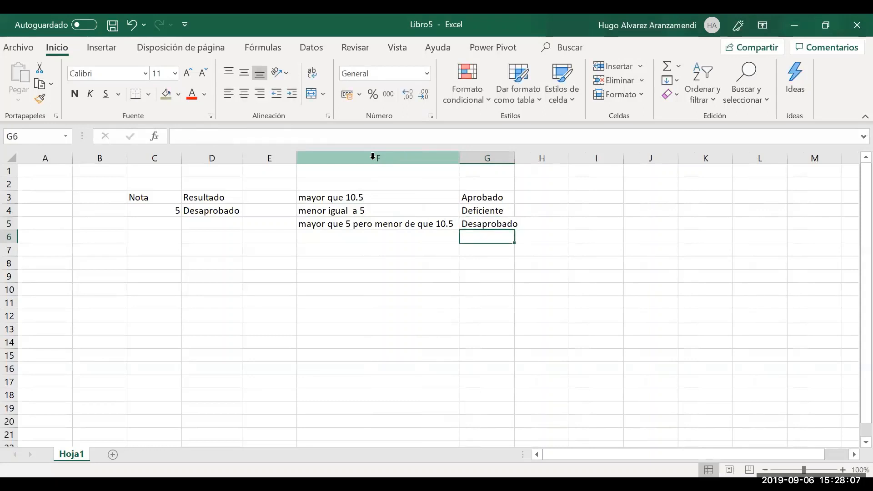
key("Left")
key("Up")
key("Left")
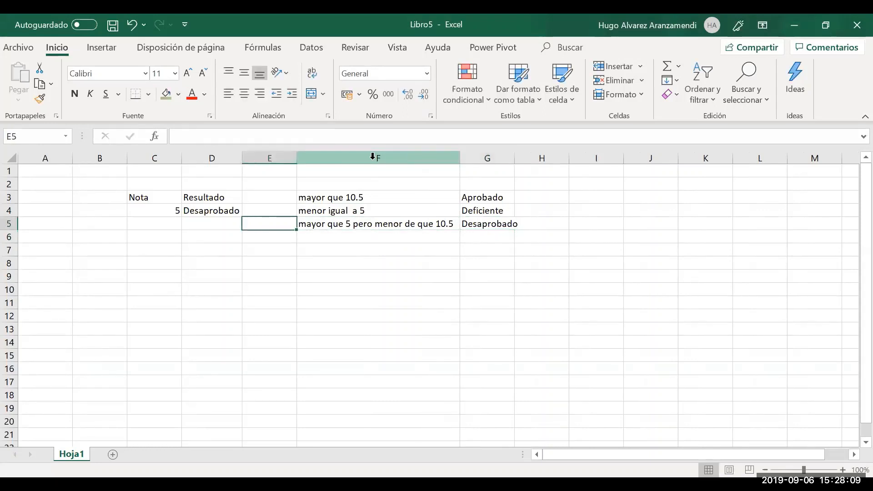
key("Left")
In D4's =SI(C4>=10.5;"Aprobado";"Desaprobado") formula, highlight the "Desaprobado" result
key("Up")
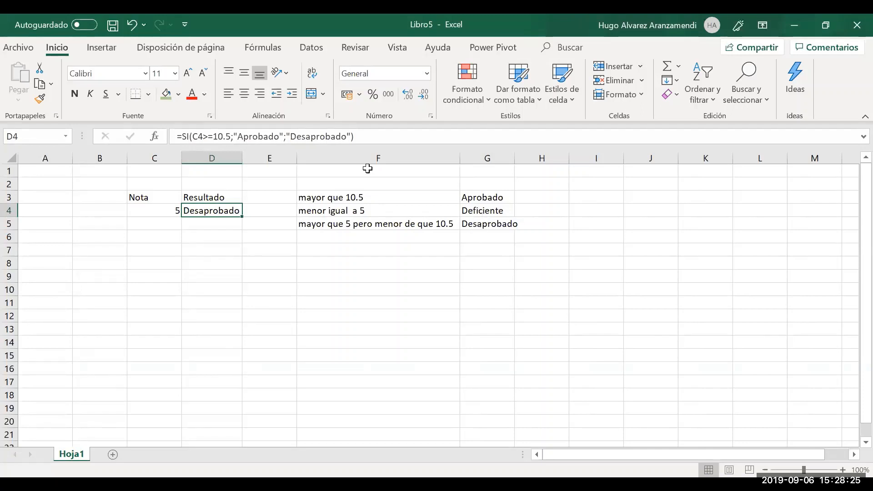
left_click_drag(288, 136, 349, 145)
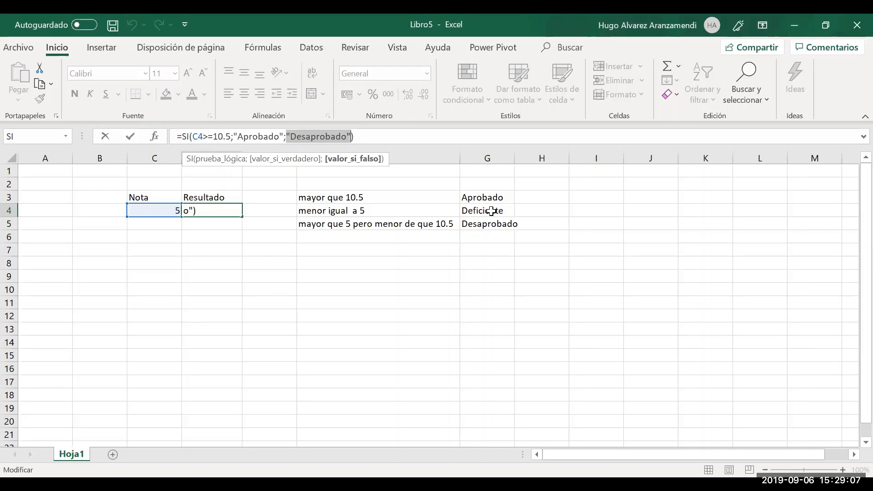
Replace "Desaprobado" in D4's formula with si(c4>5;"Desaprobado";"deficiente")
type("si(")
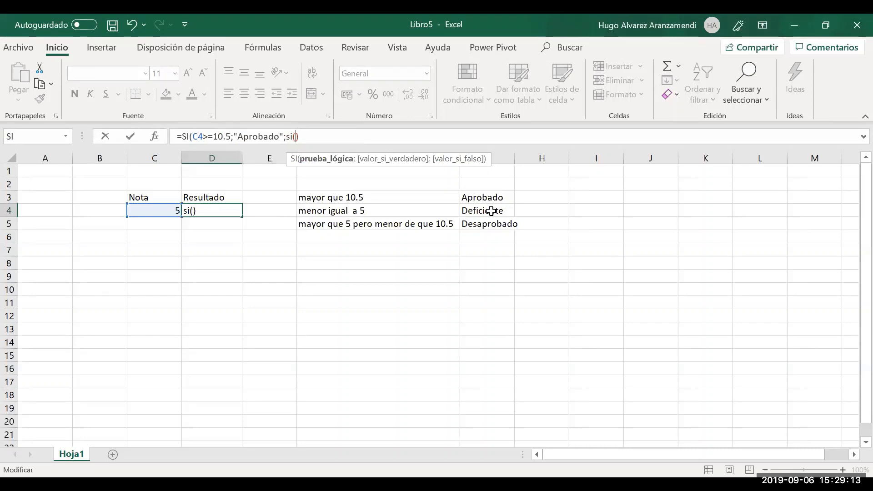
type("c4")
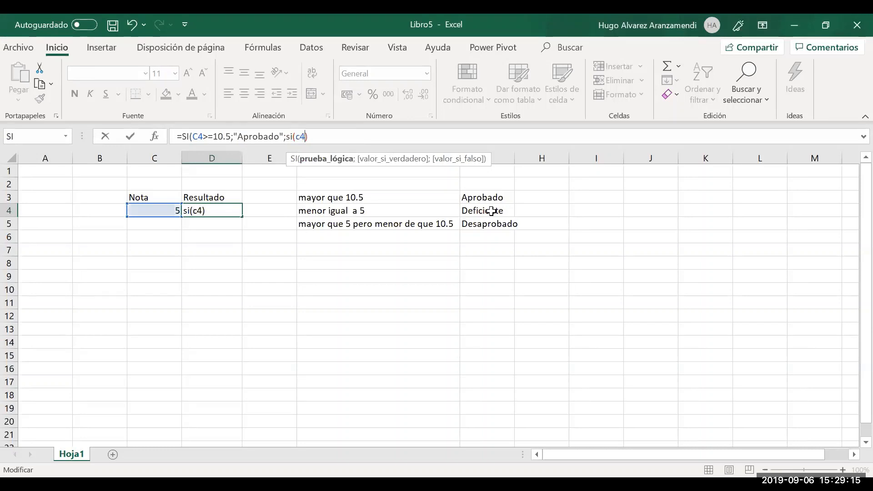
type(">=5")
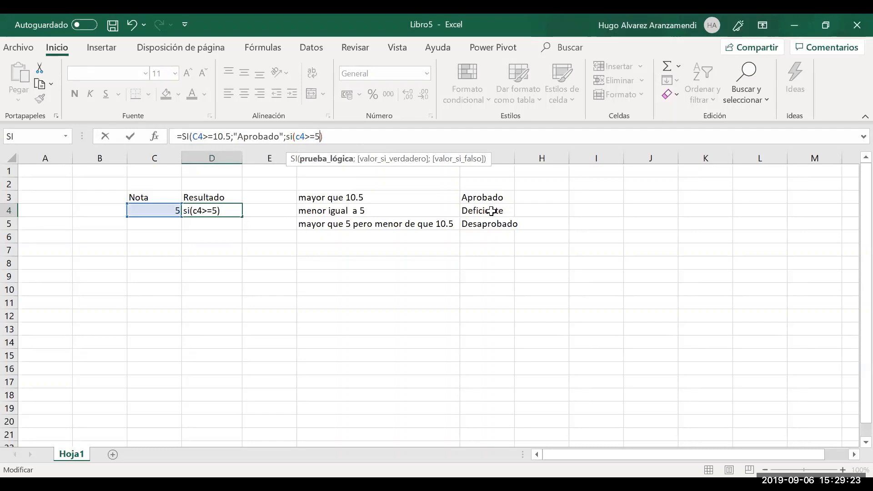
key("Delete")
type(";")
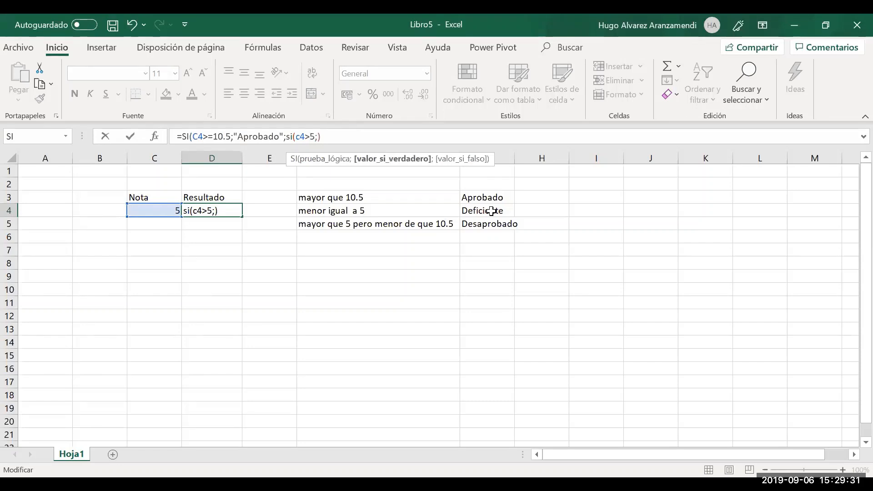
type("\"Desa")
type("probado")
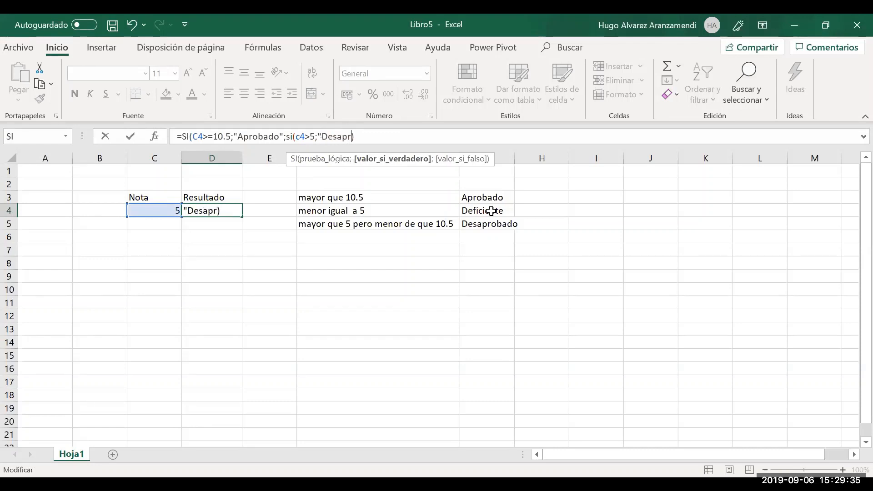
type("\"")
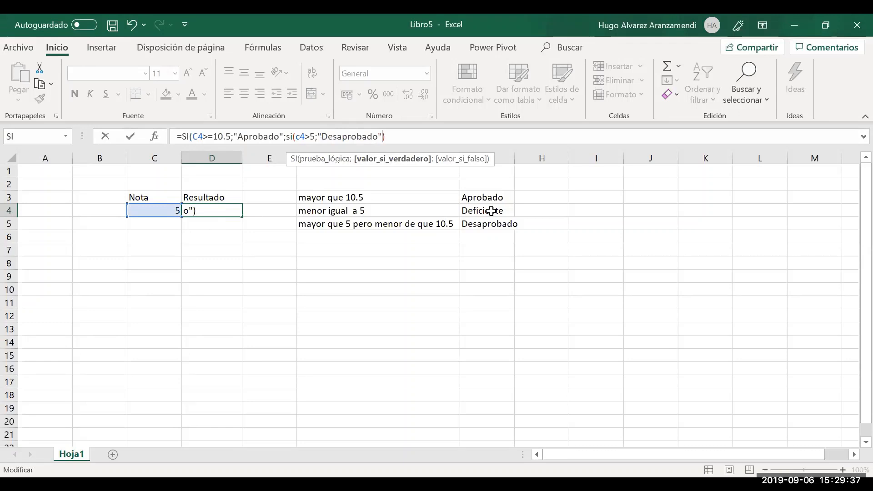
type(";")
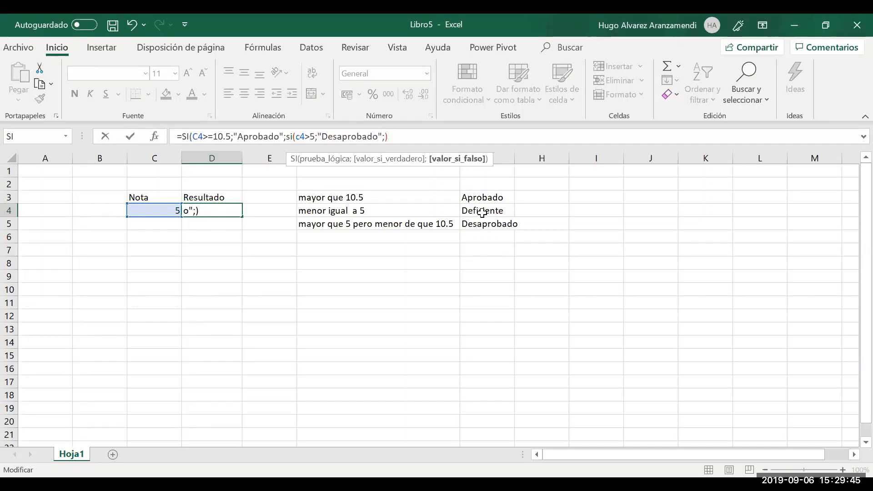
type("\"deficiente\"")
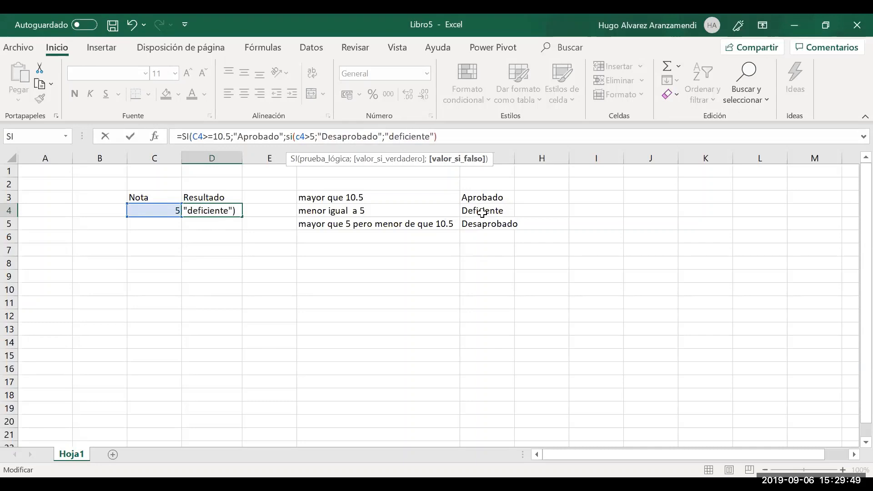
type("))")
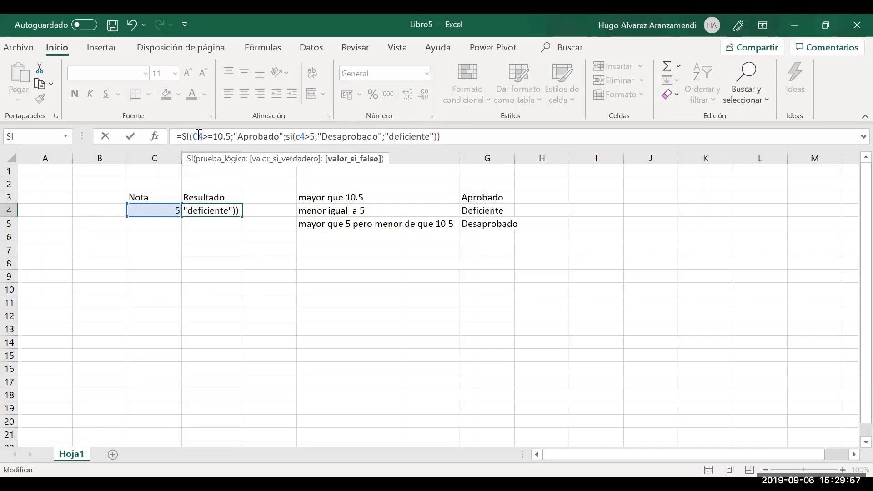
Review D4's =SI(C4>=10.5;"Aprobado";SI(c4>5;"Desaprobado";"deficiente")) argument by argument in the formula bar
left_click(195, 136)
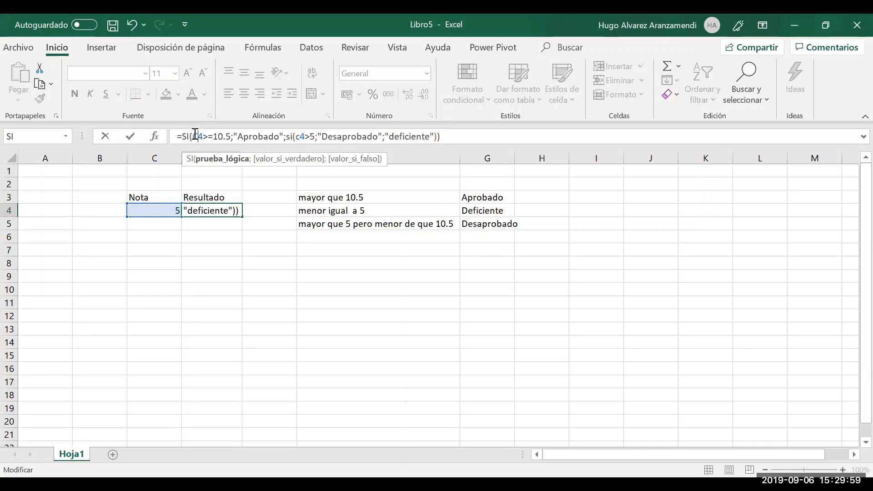
left_click_drag(195, 135, 232, 136)
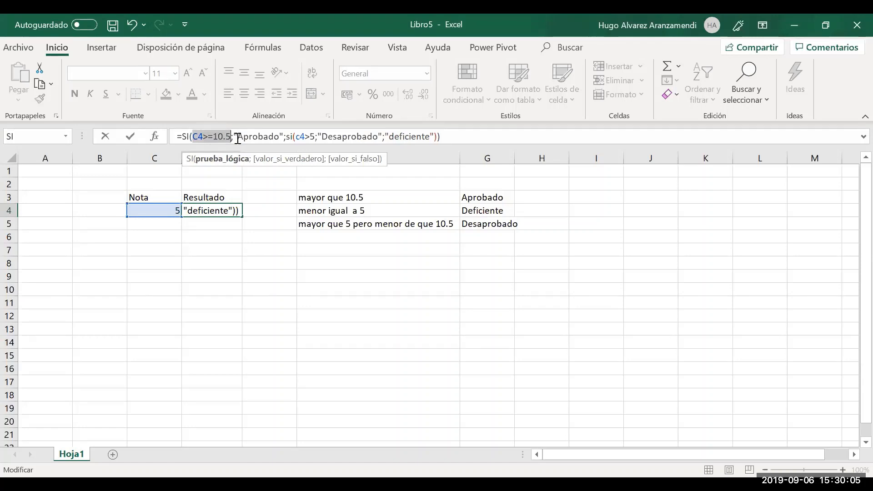
left_click_drag(234, 137, 283, 139)
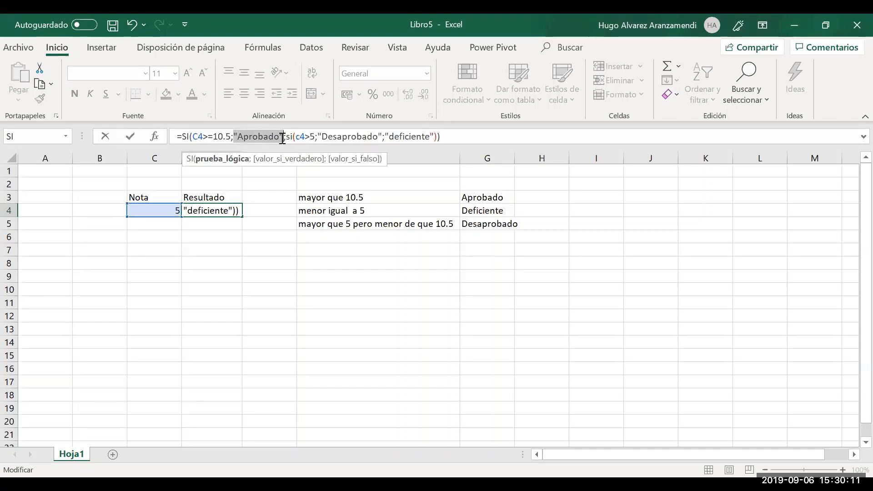
left_click_drag(282, 138, 290, 139)
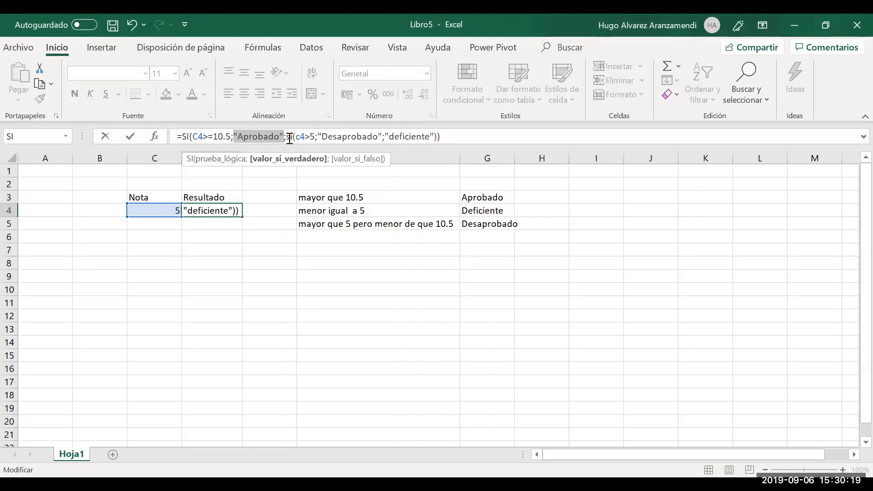
left_click(289, 139)
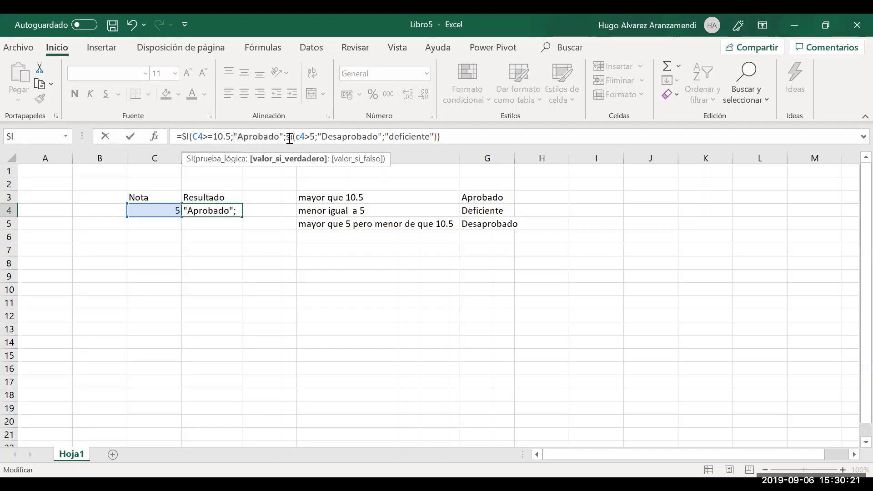
key("Right")
key("Right")
key("Right")
key("Right")
key("Right")
key("Right")
key("Right")
key("Right")
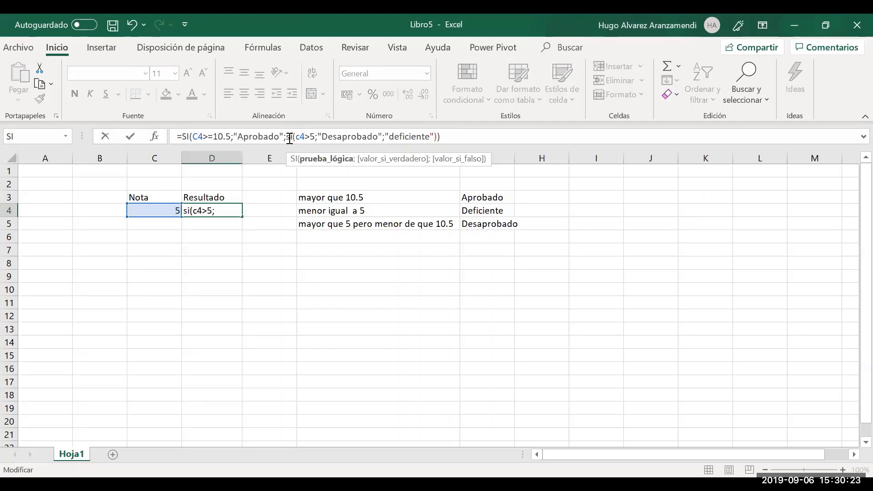
key("Left")
key("Left")
key("Left")
key("Left")
key("Right")
key("Right")
key("Right")
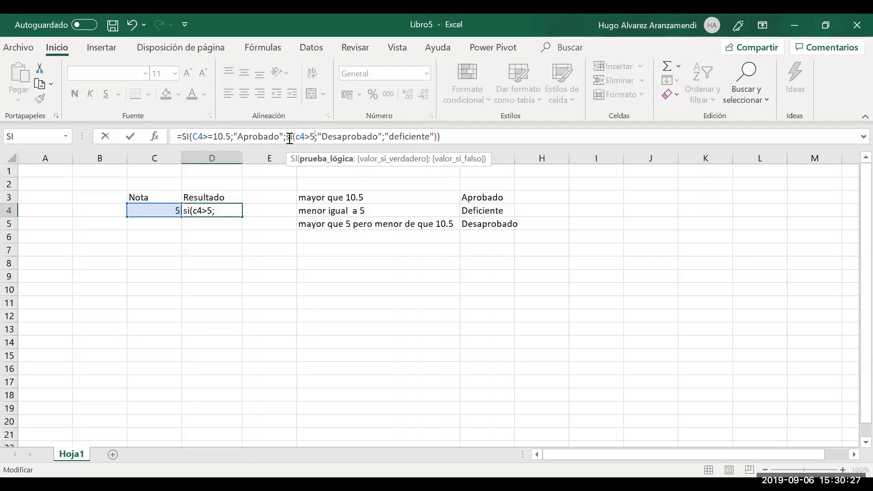
key("Right")
key("Right")
key("Right")
key("Right")
key("Right")
key("Right")
key("Right")
key("Right")
key("Right")
key("Right")
key("Right")
key("Right")
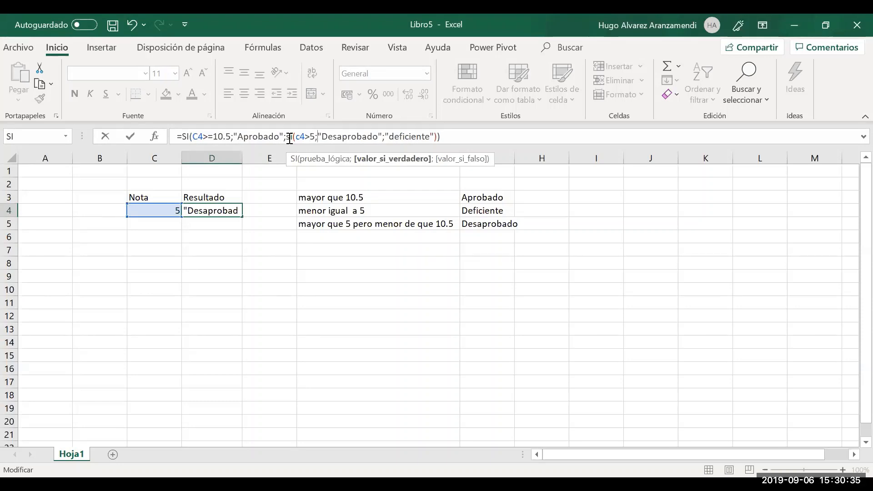
key("Right")
key("Right")
key("Right")
key("Right")
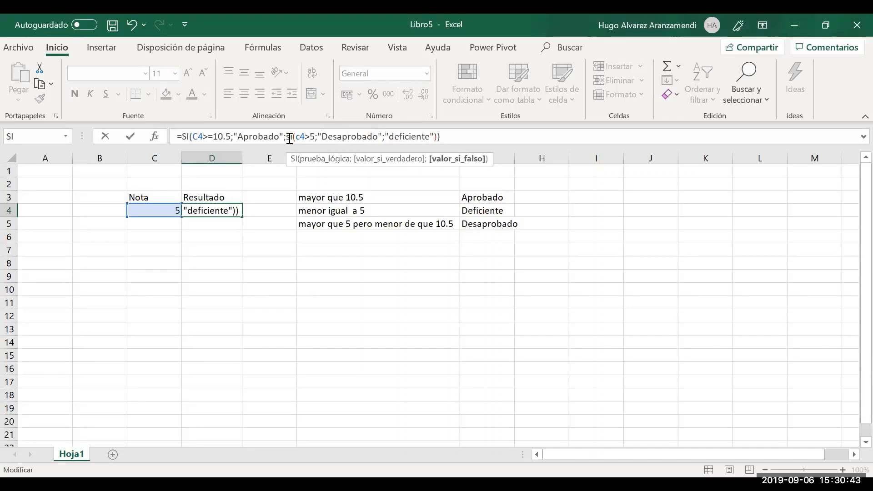
key("Right")
Commit D4's nested formula, then try Notas of 7 and 14 in C4
key("Return")
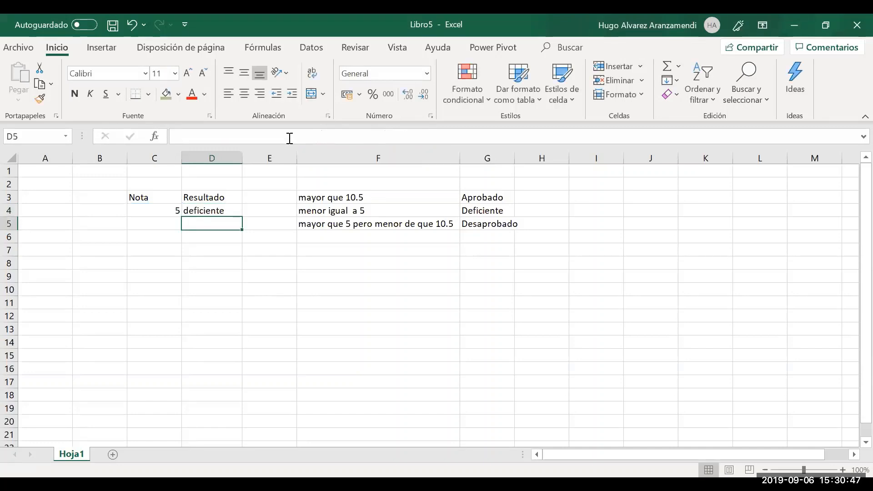
key("Up")
key("Left")
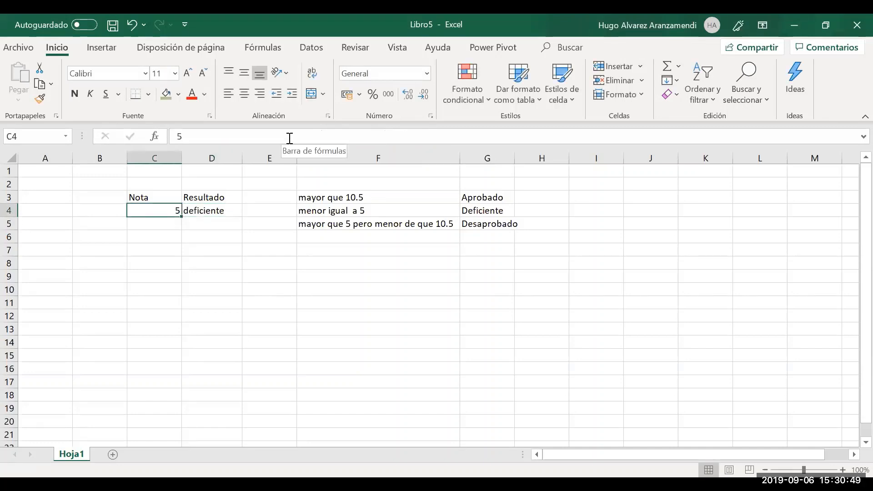
type("7")
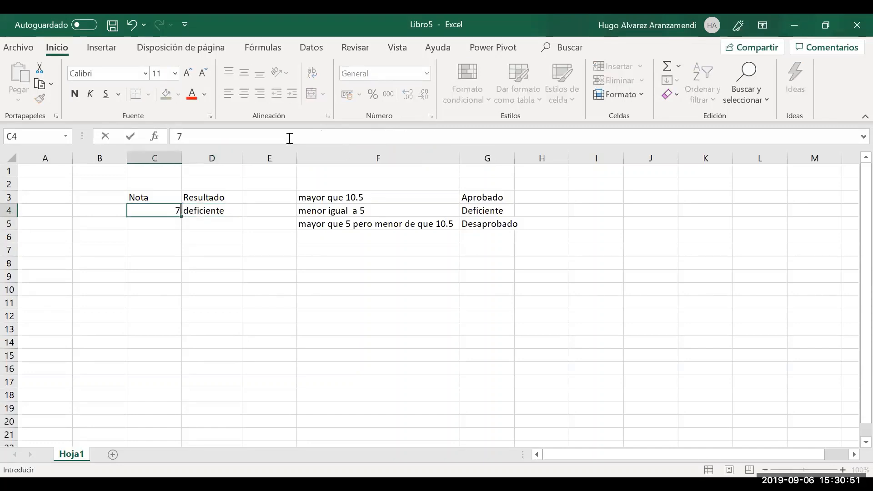
key("Tab")
key("Left")
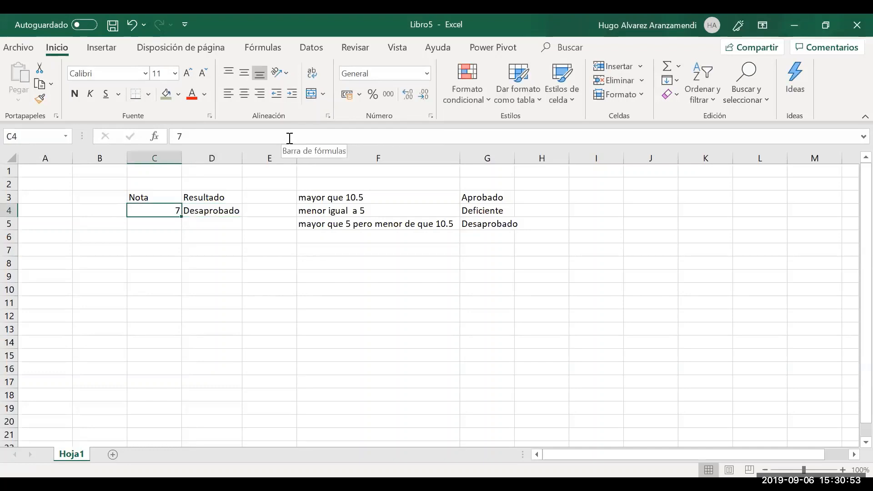
type("14")
key("Return")
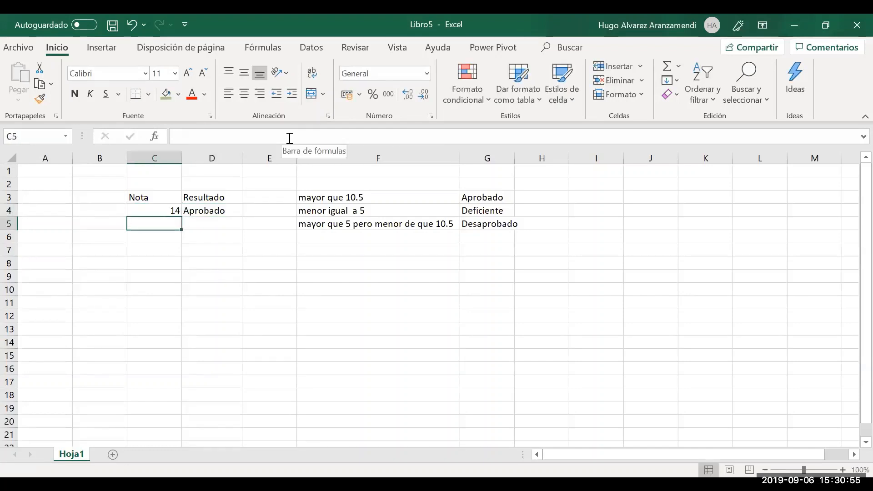
key("Up")
key("Right")
key("Right")
key("Right")
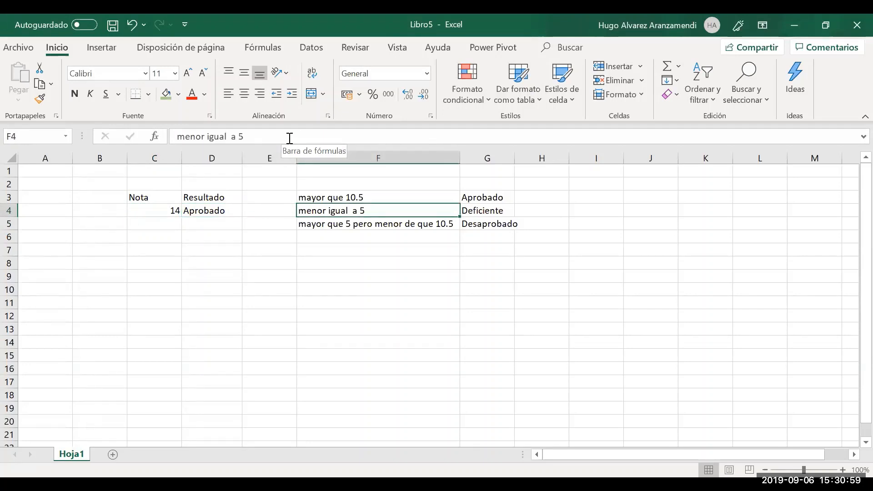
key("Left")
key("Left")
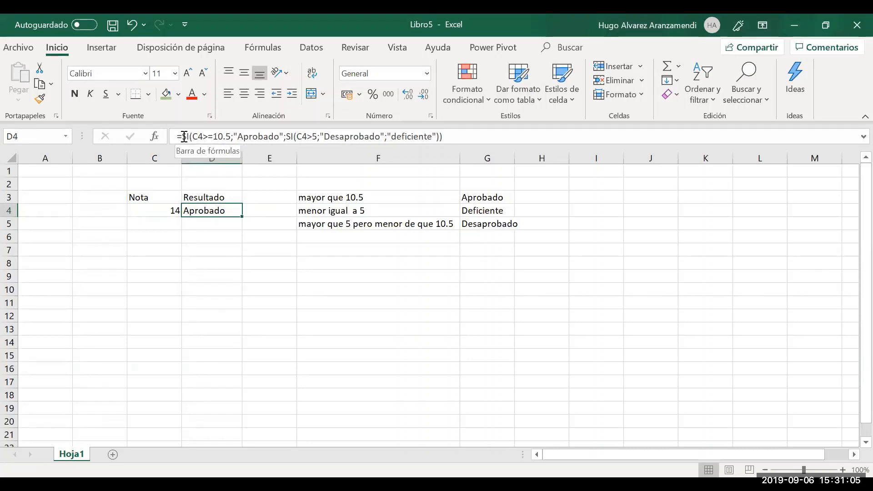
left_click(288, 136)
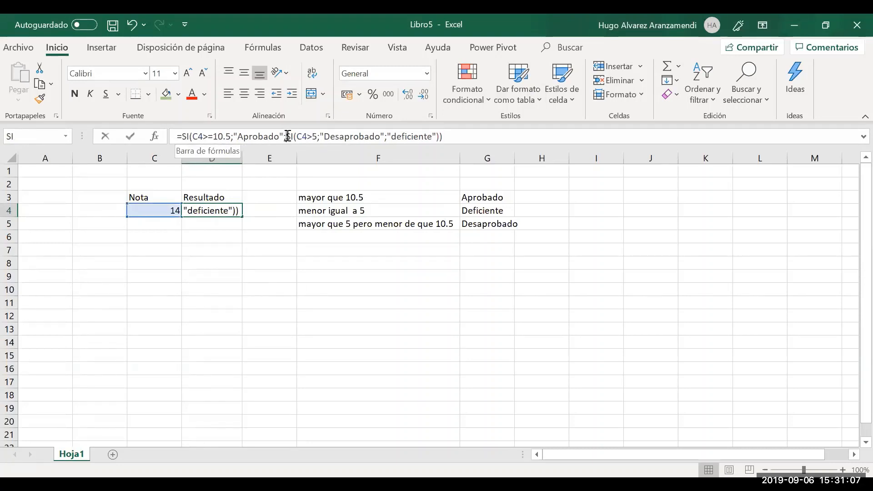
left_click_drag(287, 136, 439, 133)
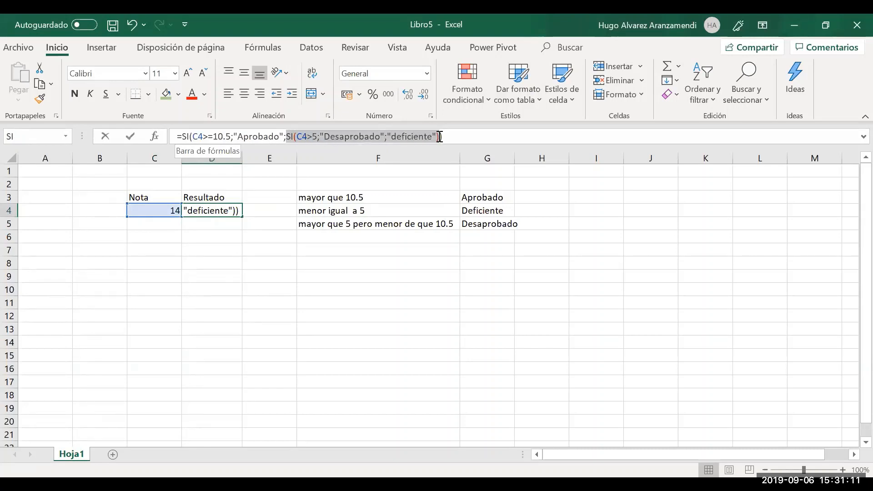
left_click(196, 137)
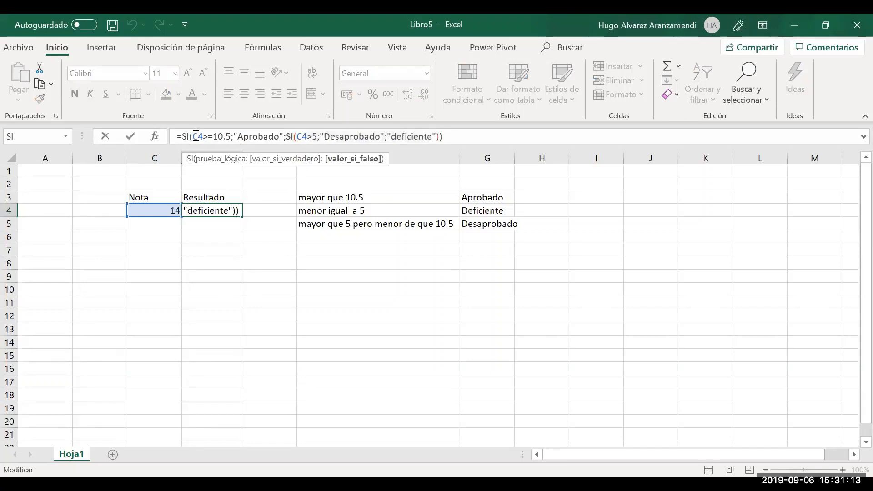
left_click_drag(181, 136, 450, 148)
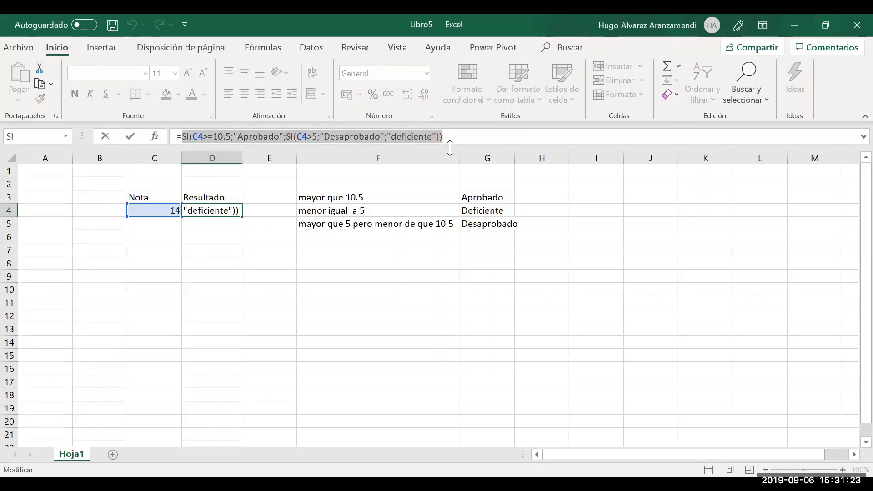
key("ctrl+Return")
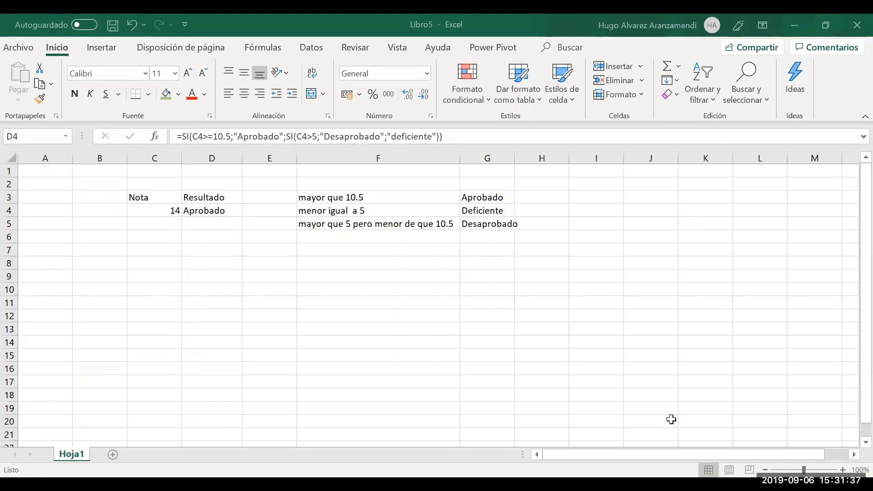
left_click(234, 137)
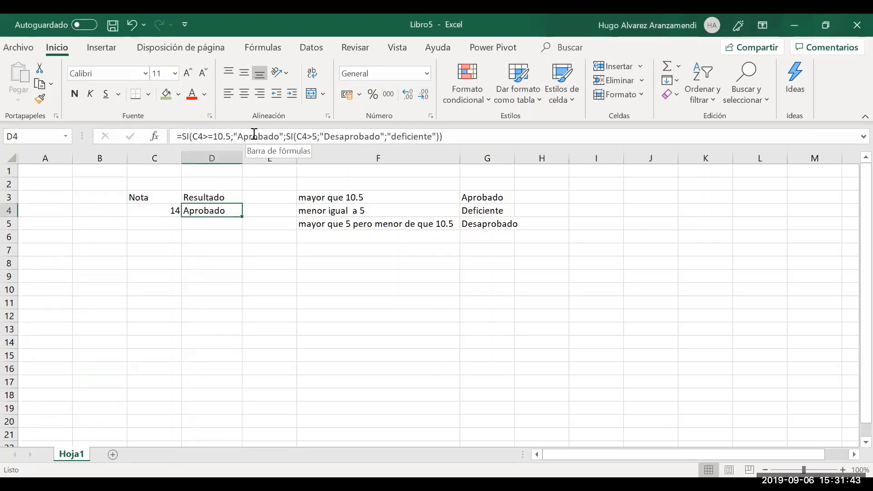
left_click(287, 137)
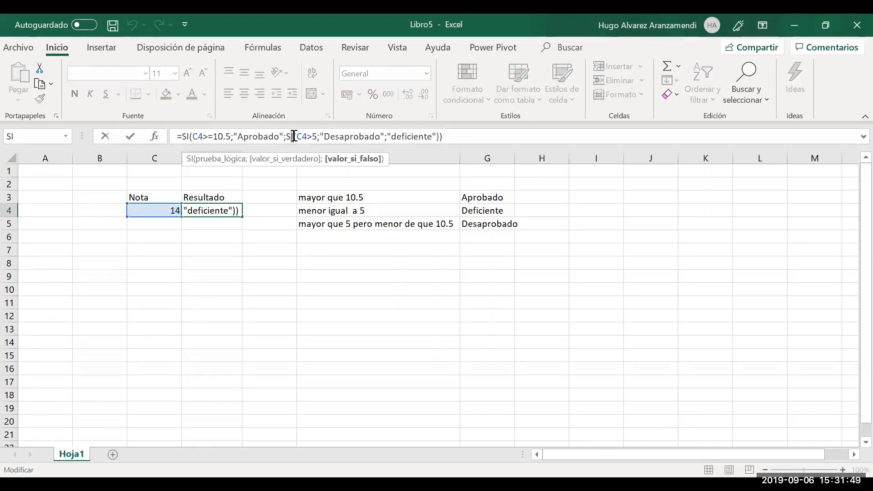
left_click_drag(286, 136, 436, 138)
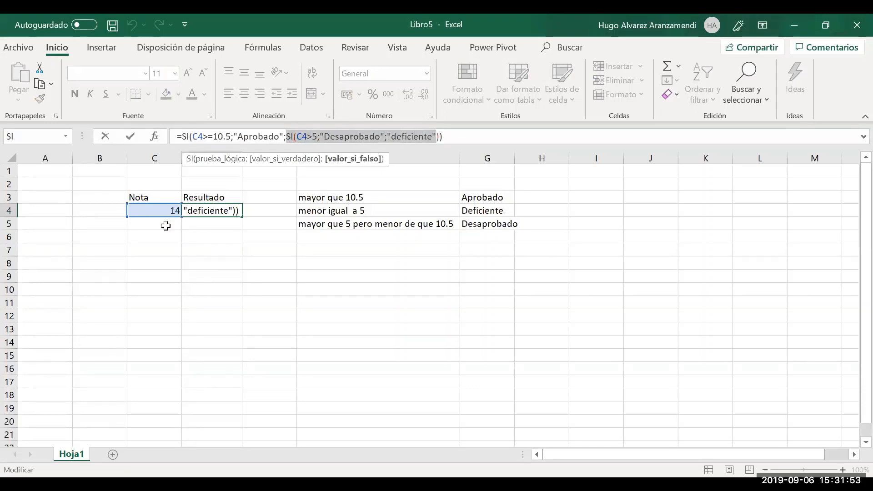
key("Escape")
key("Down")
key("Up")
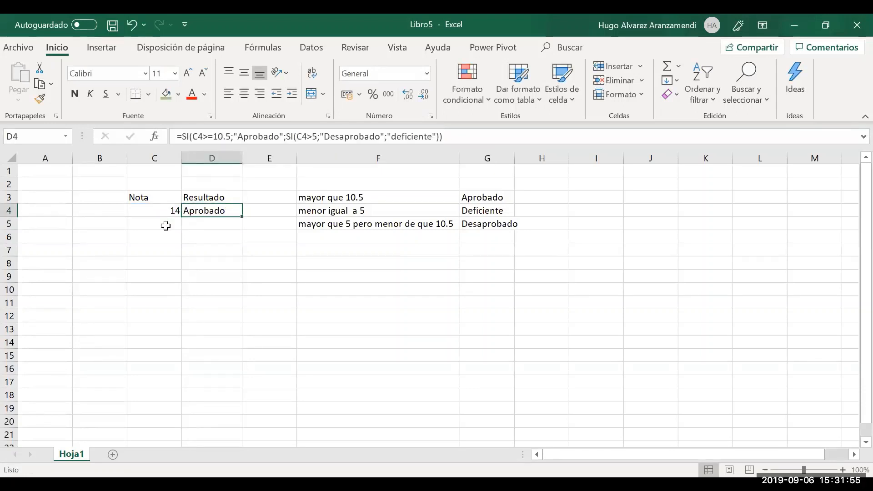
Copy C4:D4 (Nota 14 and its formula) and paste into C5
key("Left")
key("Right")
key("Left")
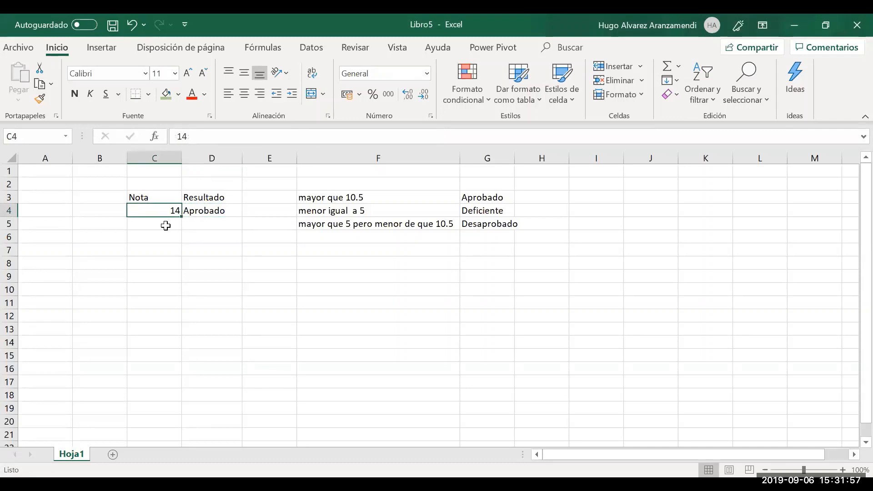
key("shift+Right")
key("ctrl+c")
left_click(165, 226)
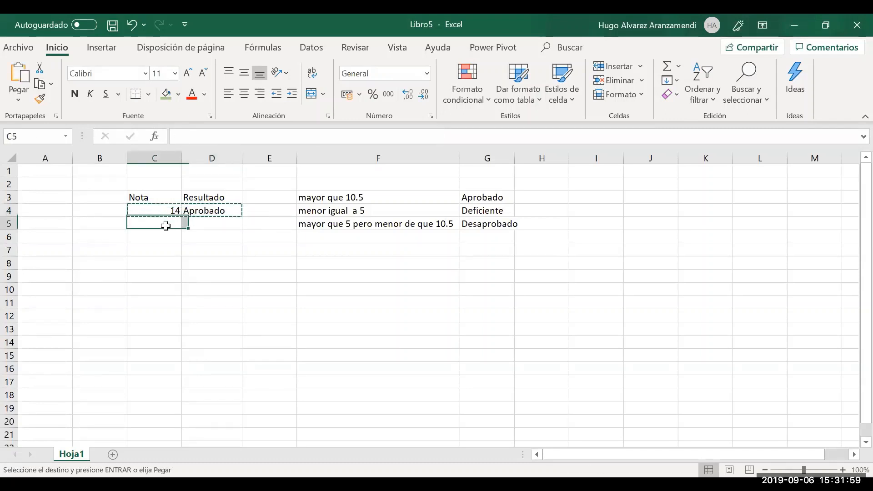
key("Return")
Open D5's pasted formula and select its "Aprobado" result
key("Down")
key("Right")
key("Up")
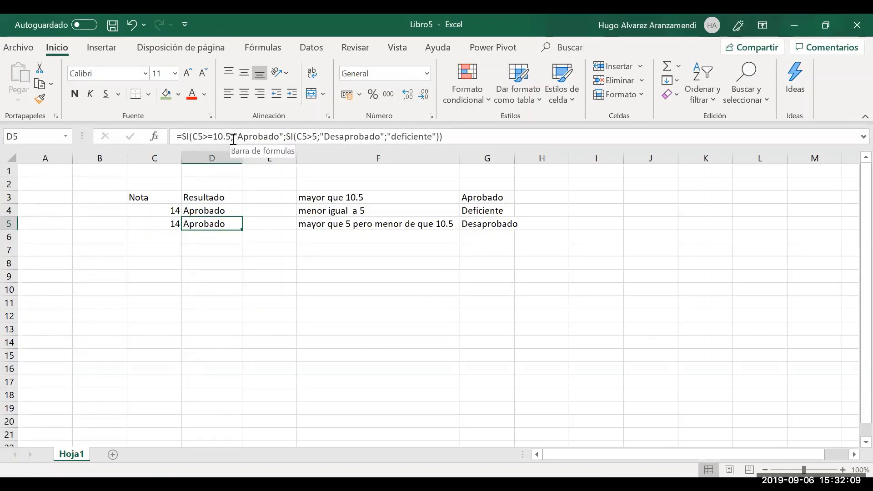
left_click_drag(233, 137, 289, 136)
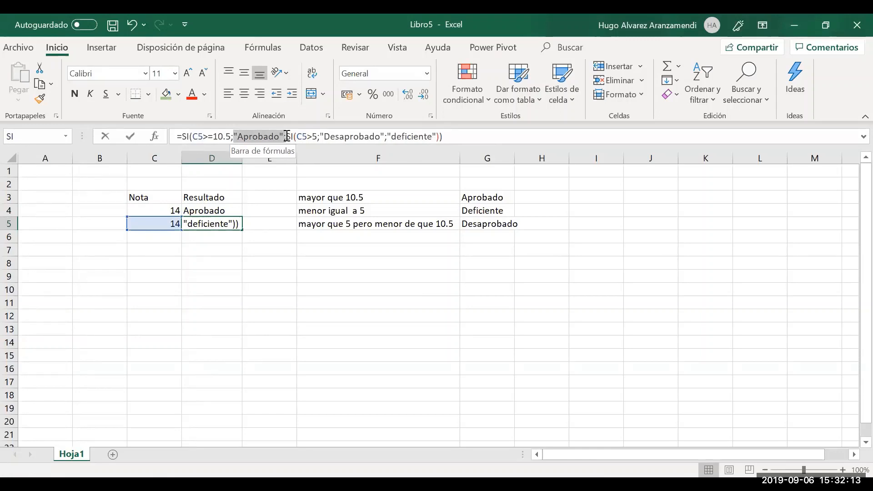
Clear D5's formula after =SI( and type c4<=5;"Deficiente"; as the new start
key("BackSpace")
key("BackSpace")
key("BackSpace")
key("BackSpace")
key("Delete")
key("Delete")
key("Delete")
key("Delete")
key("Delete")
key("Delete")
key("Delete")
key("Delete")
key("Delete")
key("Delete")
key("Delete")
key("Delete")
key("Delete")
key("Delete")
key("Delete")
key("Delete")
key("Delete")
key("Delete")
key("Delete")
key("Delete")
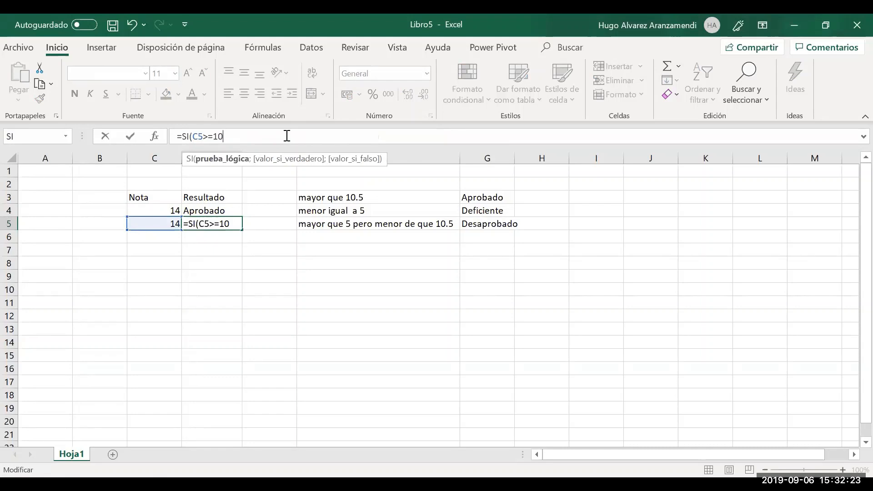
key("BackSpace")
key("BackSpace")
key("BackSpace")
key("BackSpace")
key("BackSpace")
key("BackSpace")
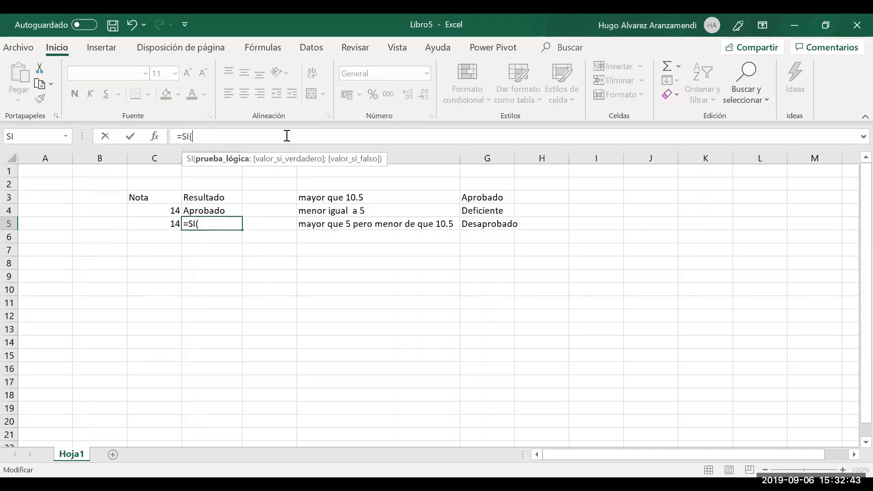
type("a")
key("BackSpace")
type("c4")
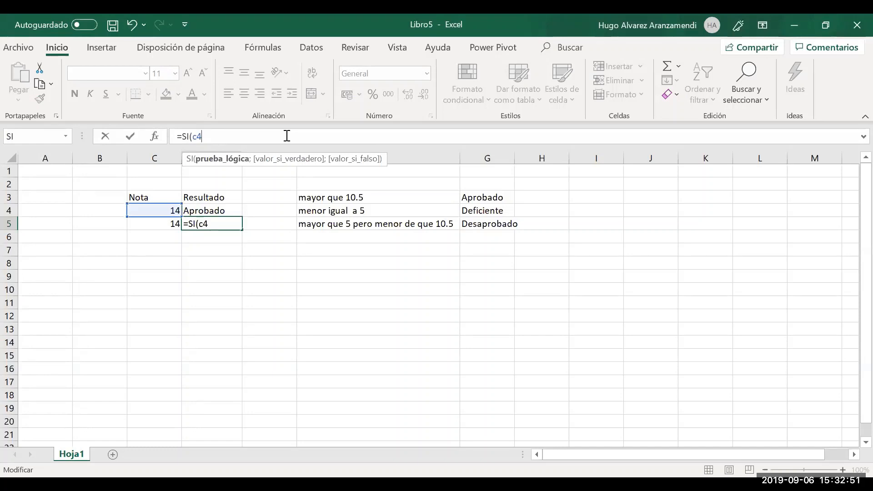
type("<=5")
type(";")
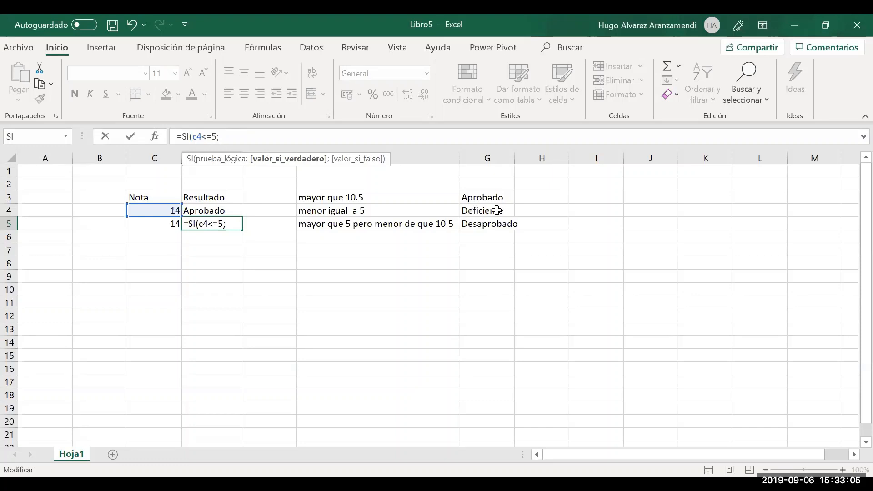
type("\"Deficiente\"")
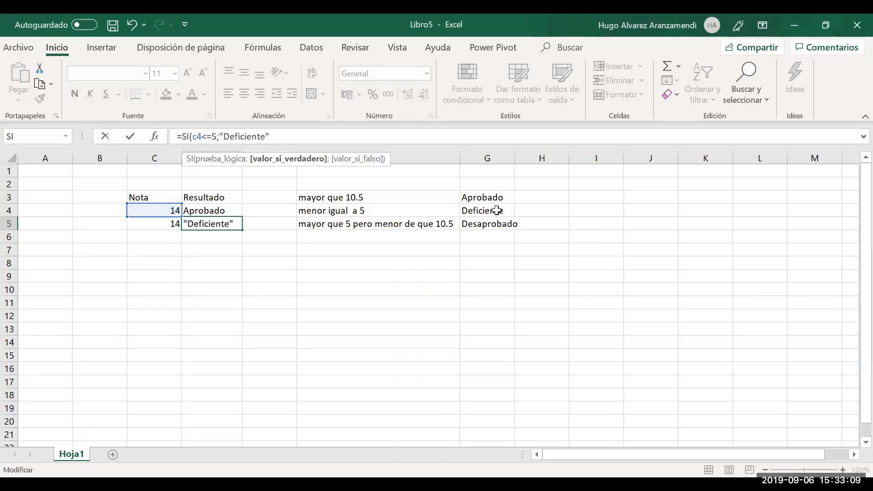
type(";")
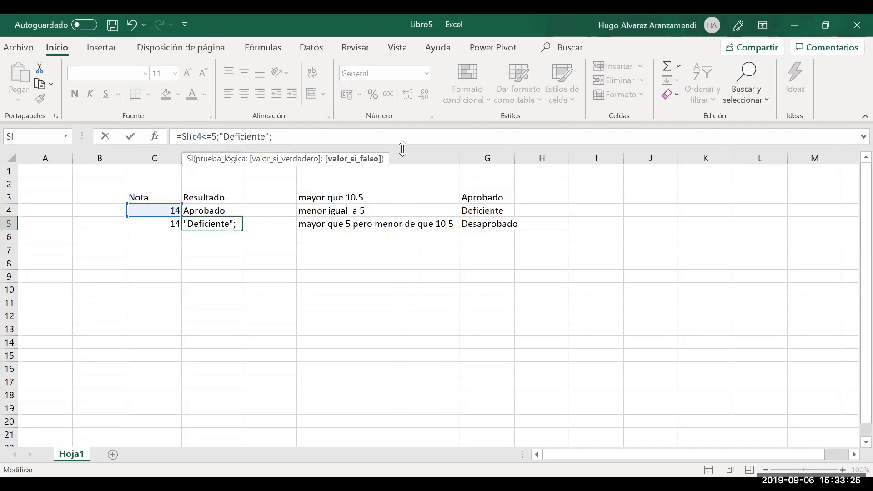
Drop the Deficiente argument and rework D5's condition into c4>=5;
key("BackSpace")
key("BackSpace")
key("BackSpace")
key("BackSpace")
key("BackSpace")
key("BackSpace")
key("BackSpace")
key("BackSpace")
key("BackSpace")
key("BackSpace")
key("BackSpace")
key("BackSpace")
key("BackSpace")
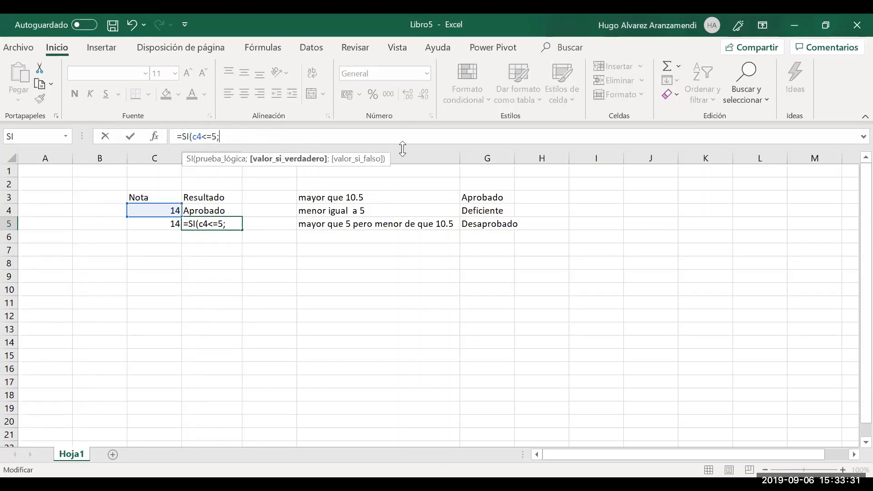
key("BackSpace")
key("BackSpace")
key("BackSpace")
key("BackSpace")
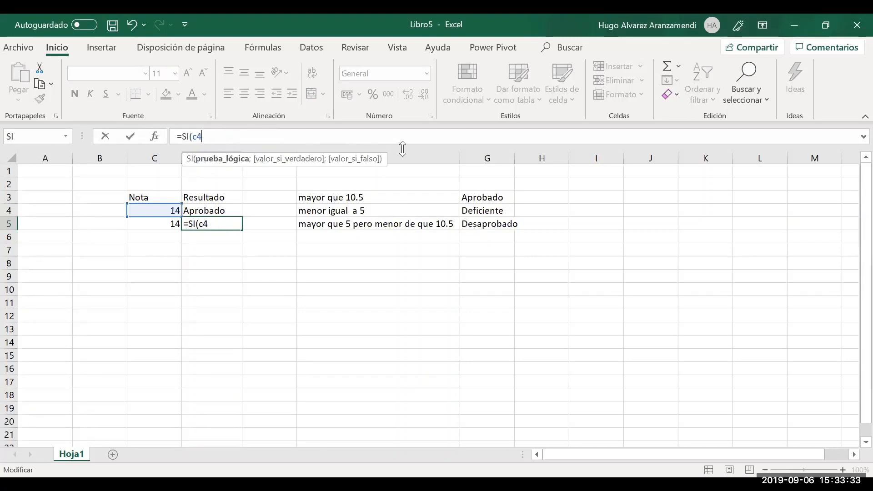
type(">")
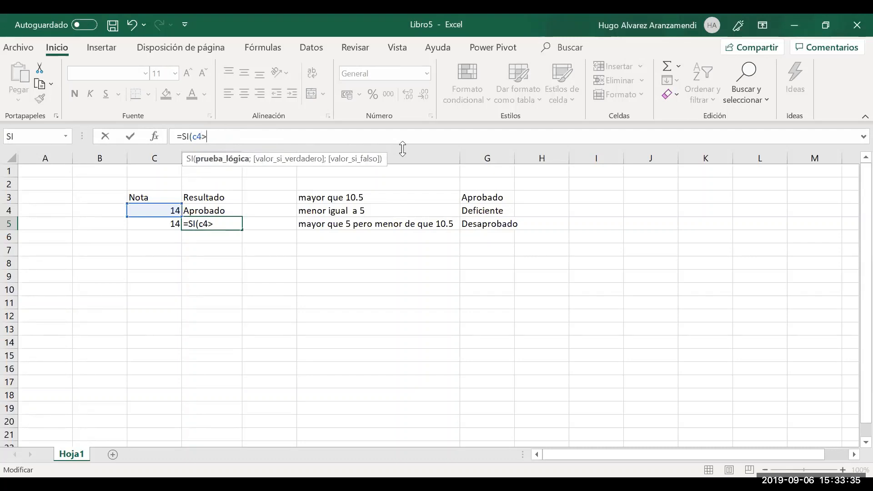
type("=5")
key("BackSpace")
type(";")
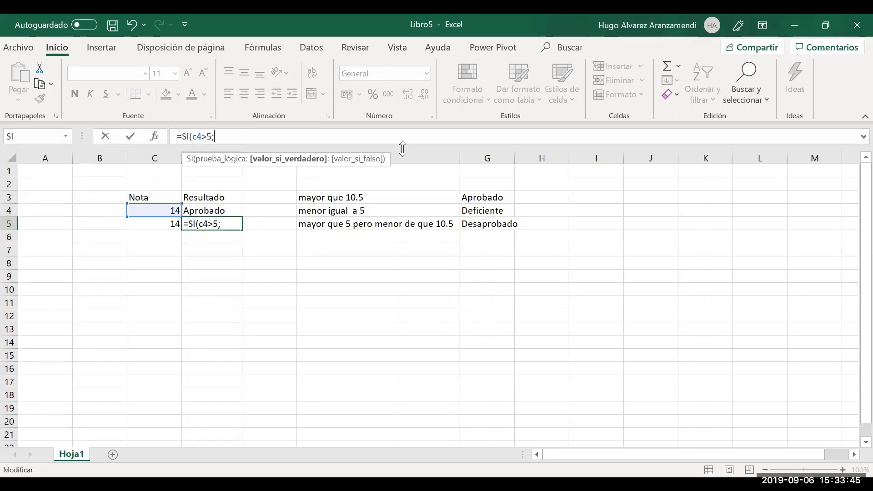
key("Left")
key("BackSpace")
key("BackSpace")
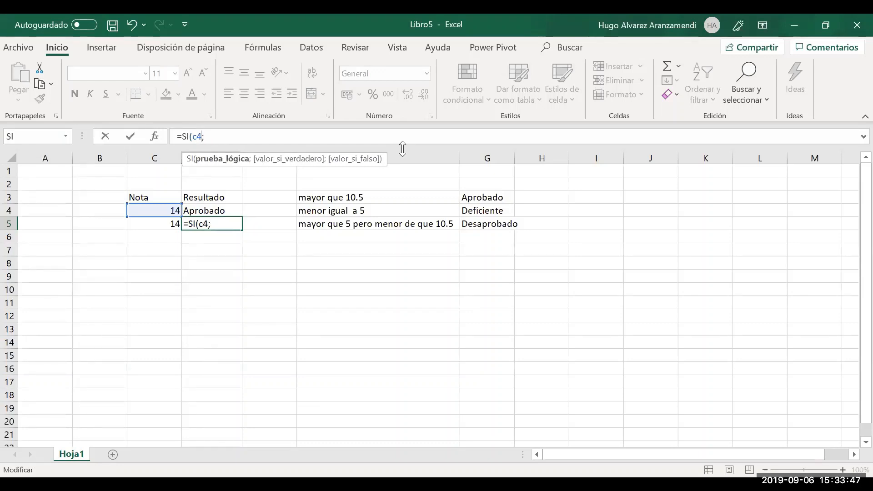
type("<5")
key("Right")
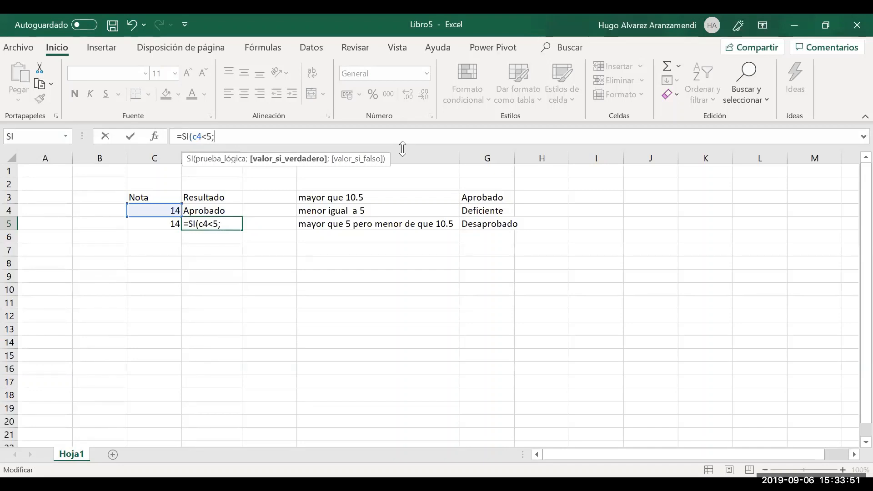
key("BackSpace")
key("BackSpace")
key("BackSpace")
type(">=")
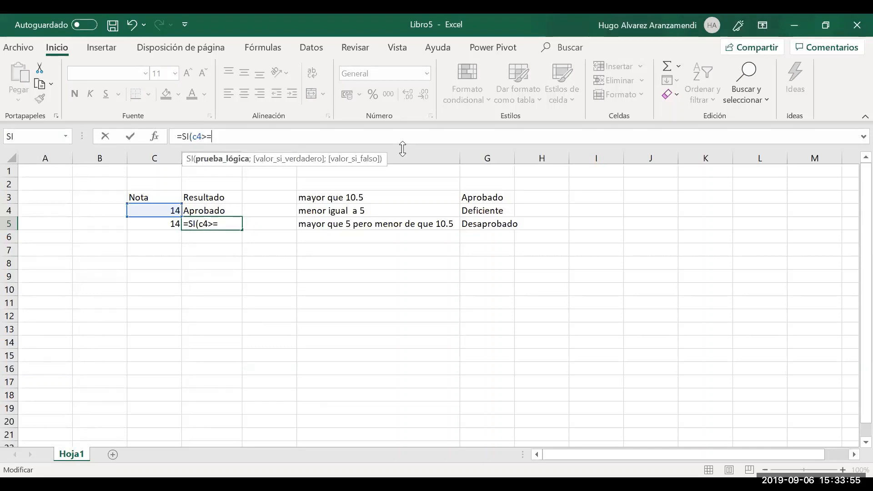
type(";")
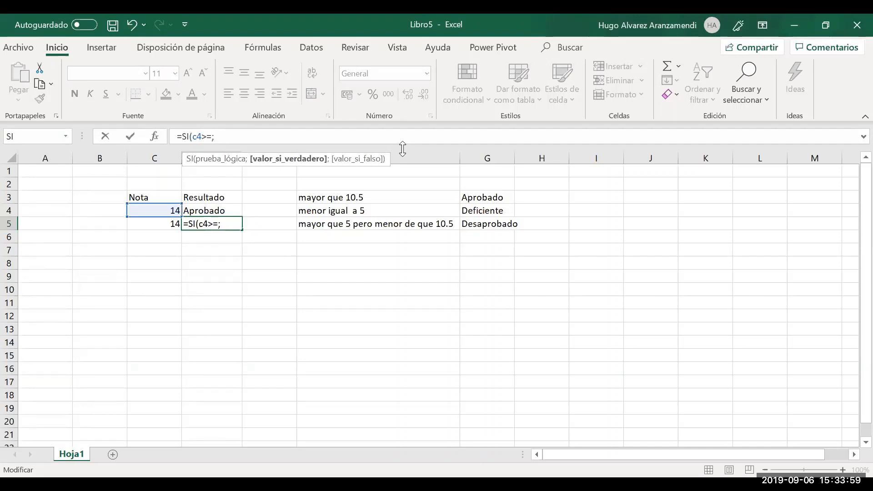
key("BackSpace")
type("5;")
Finish D5 as =SI(C4>=5;SI(C4>=10.5;"Aprobado";"Desaprobado");"Deficiente") and enter it
type("si(")
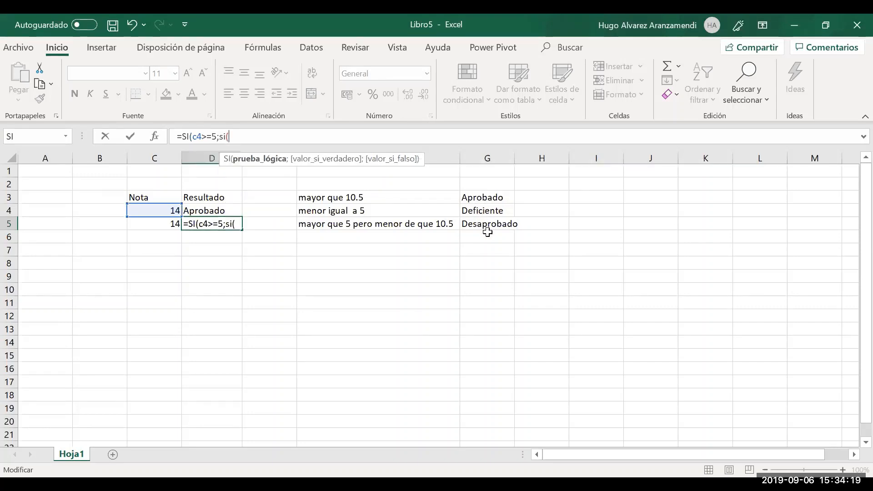
type("c4")
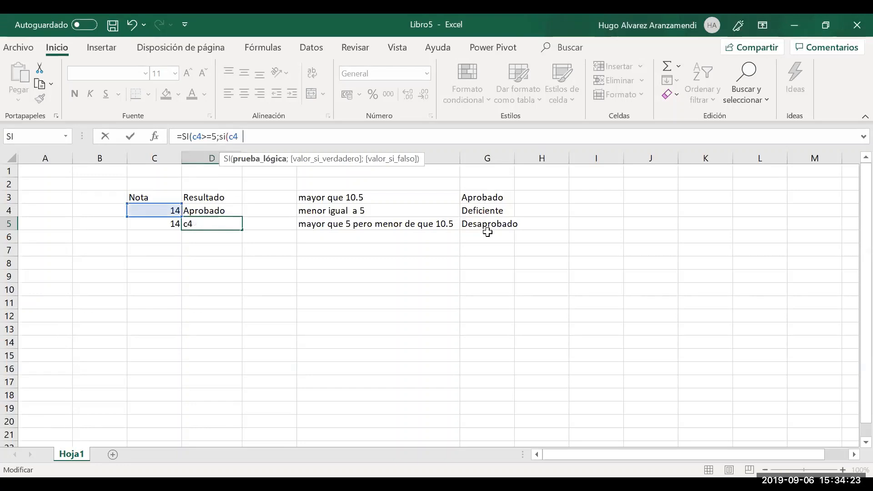
type(">=10")
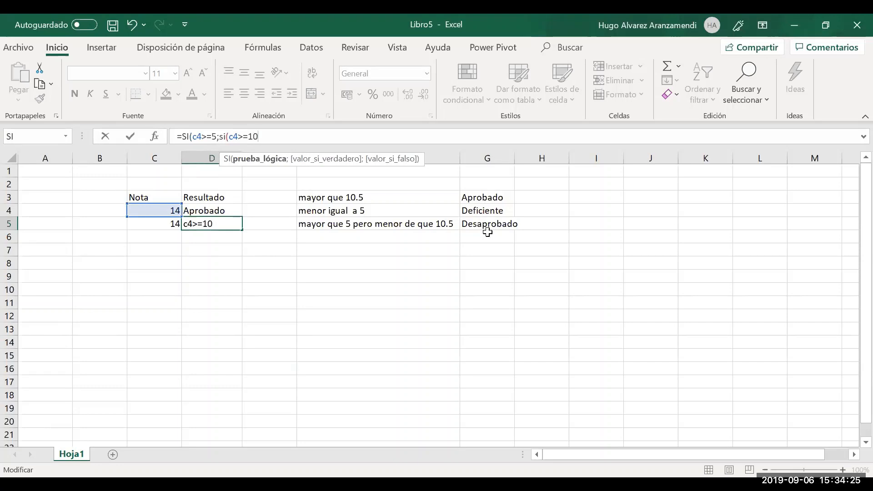
type(".5;\"")
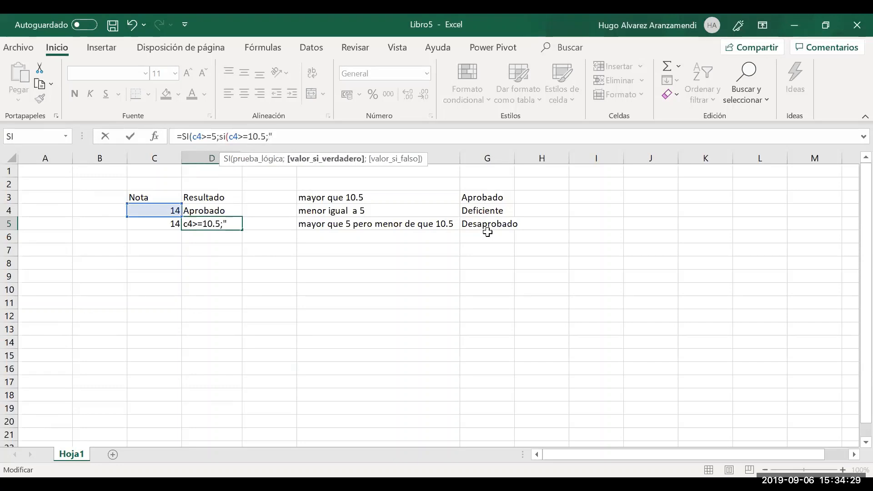
type("Aprobado")
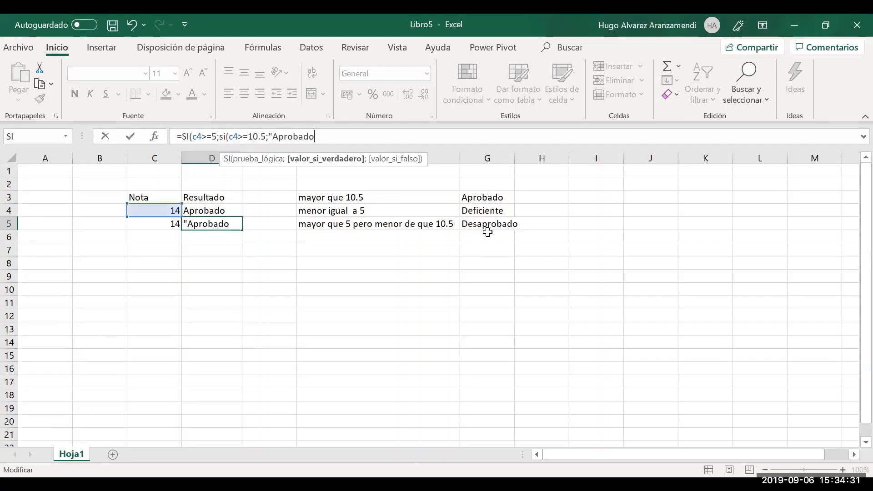
type("\";")
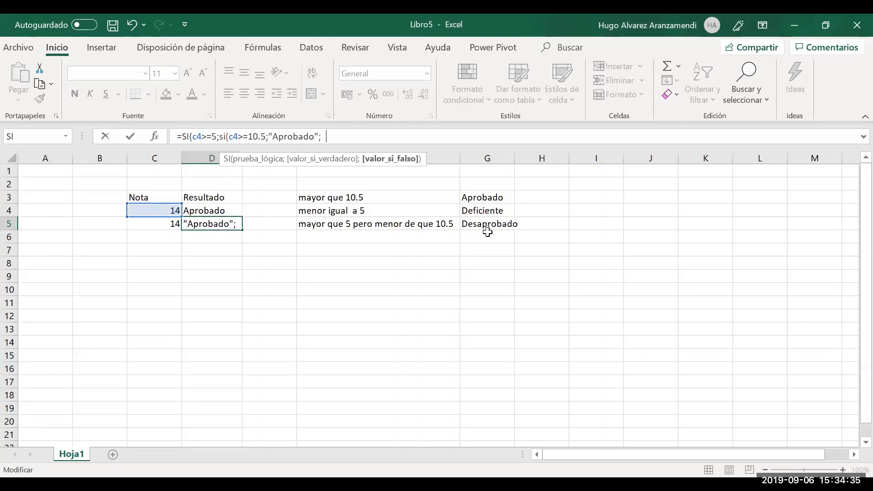
key("BackSpace")
type("\"Desaprobado\"")
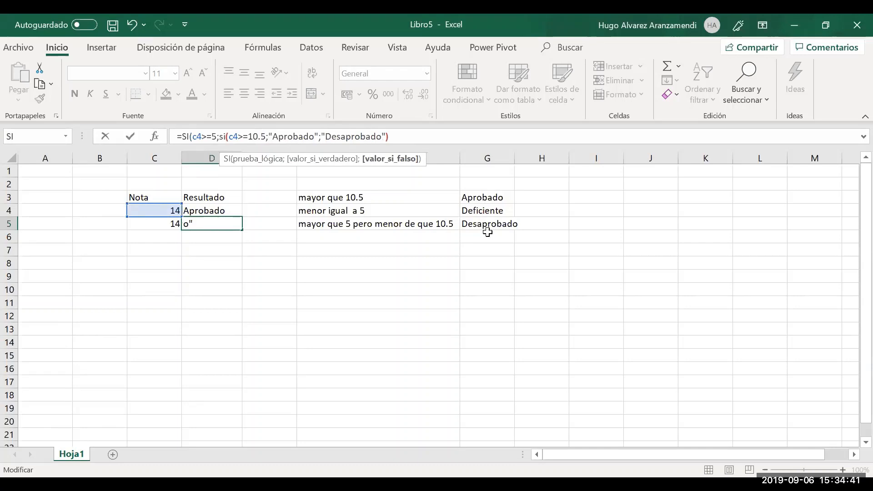
type(")")
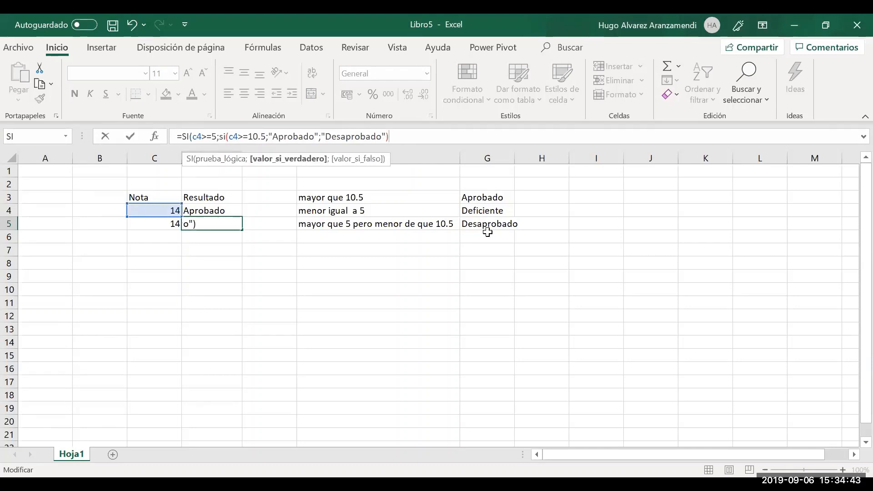
type(";")
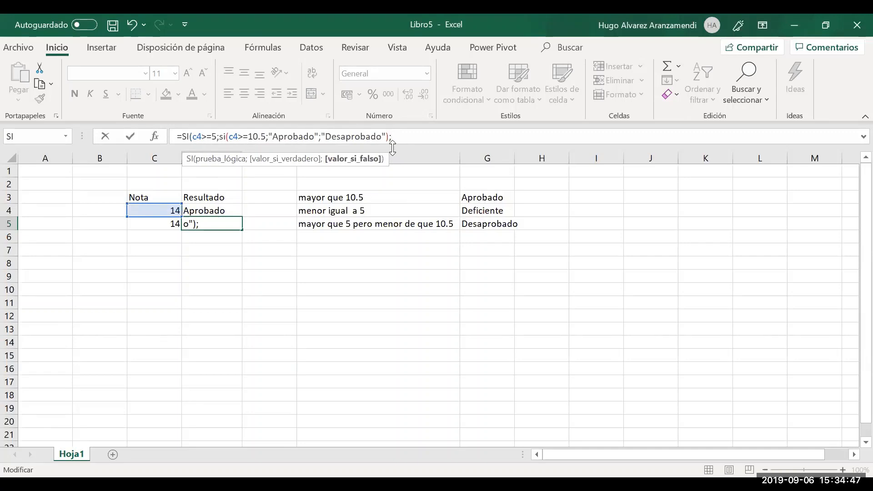
type("\"D")
type("eficiente")
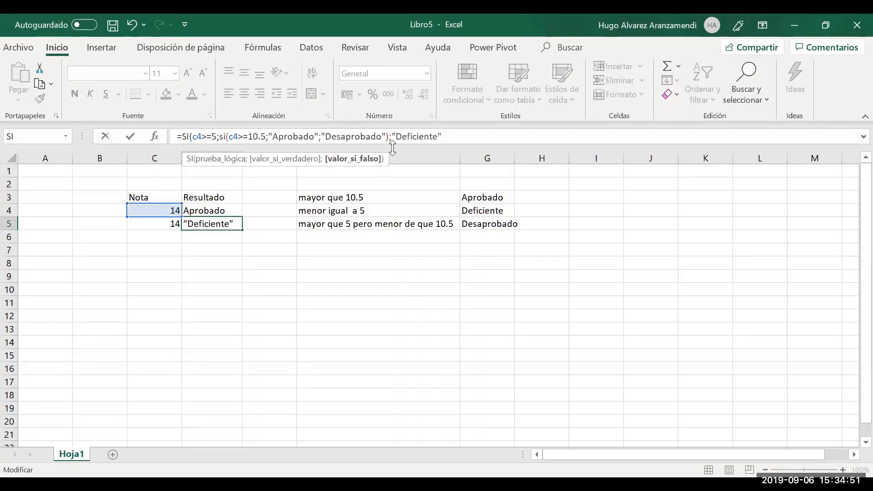
key("Return")
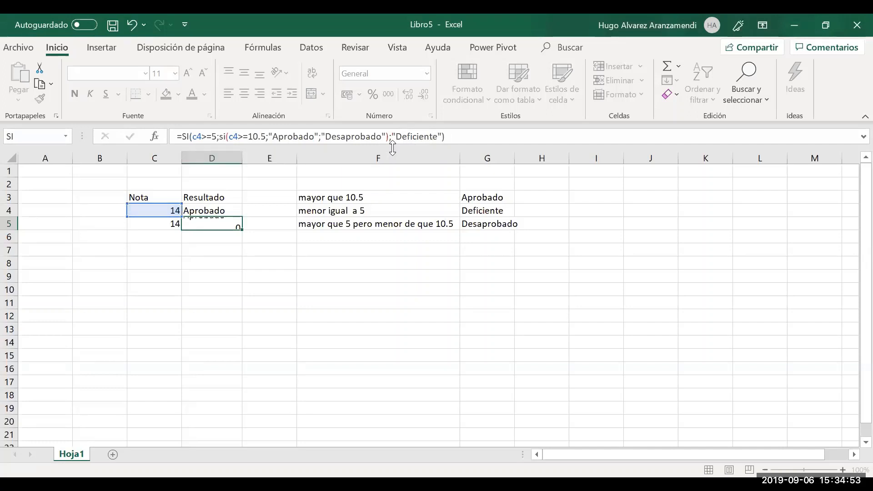
Enter a Nota of 7 in both C4 and C5
key("Up")
key("Left")
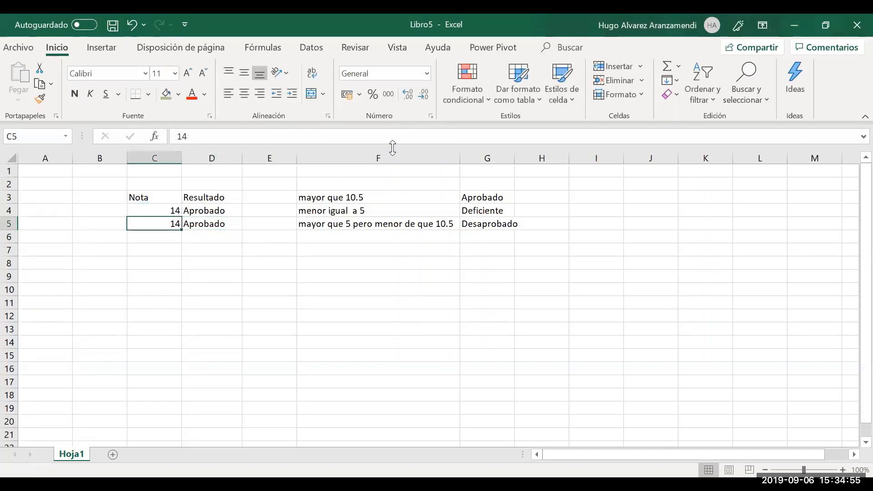
key("Right")
key("Left")
key("Up")
type("7")
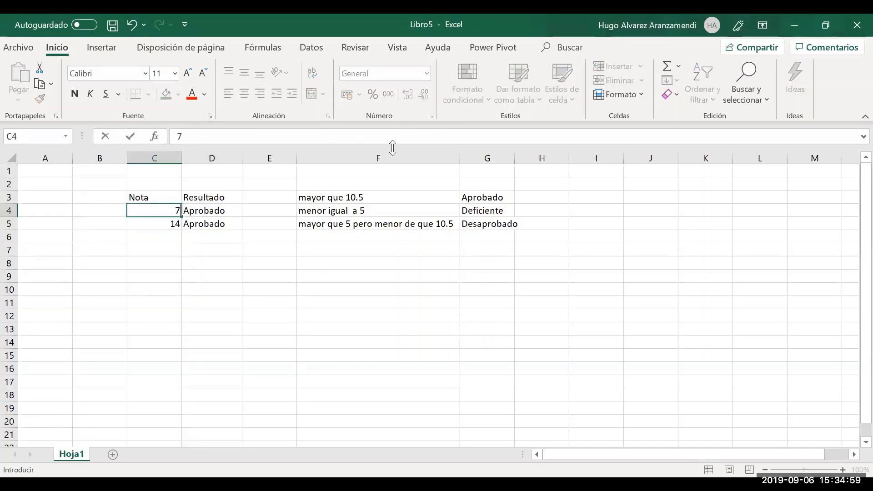
key("Return")
type("7")
key("Return")
Change C5's Nota to 5, then 4, and reopen D5's formula for editing
key("Up")
key("Up")
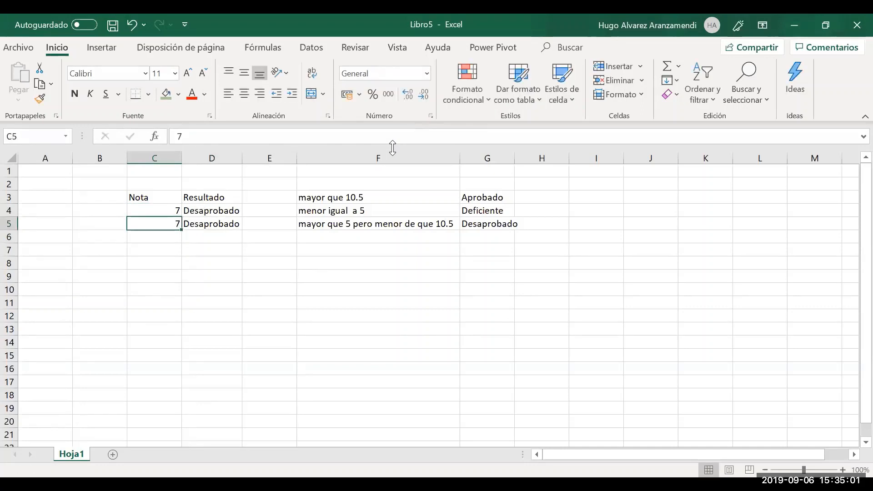
key("Down")
type("5")
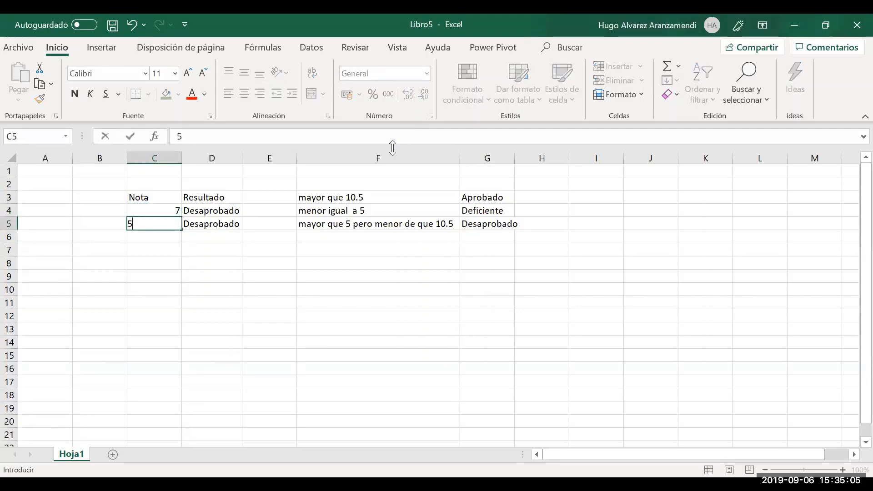
key("Return")
key("Up")
type("4")
key("Return")
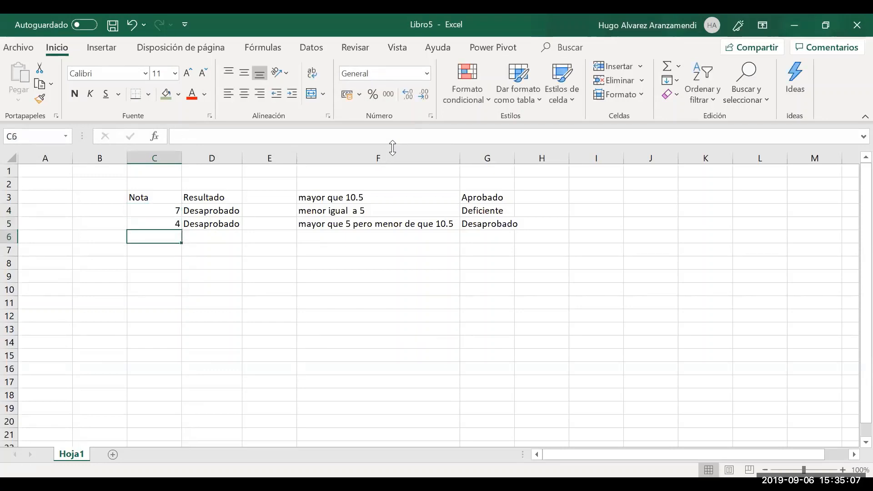
key("Up")
key("Right")
key("F2")
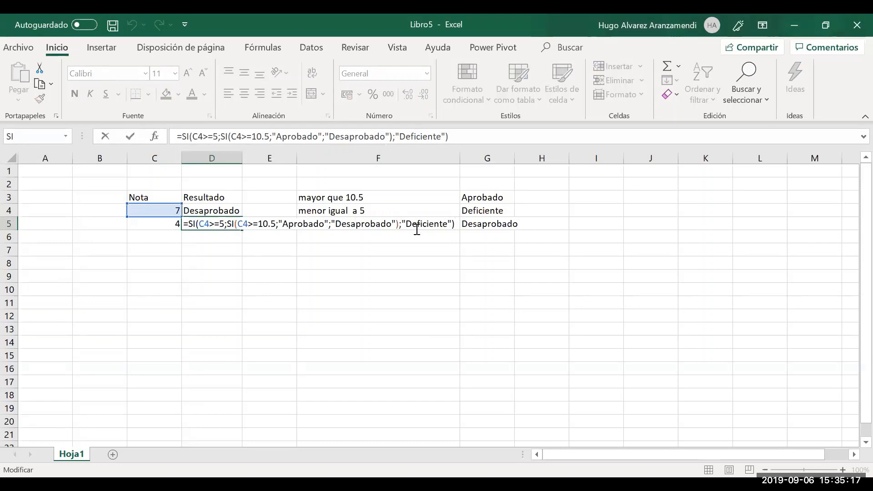
Change the first C4 reference in D5's formula to C5
left_click(209, 226)
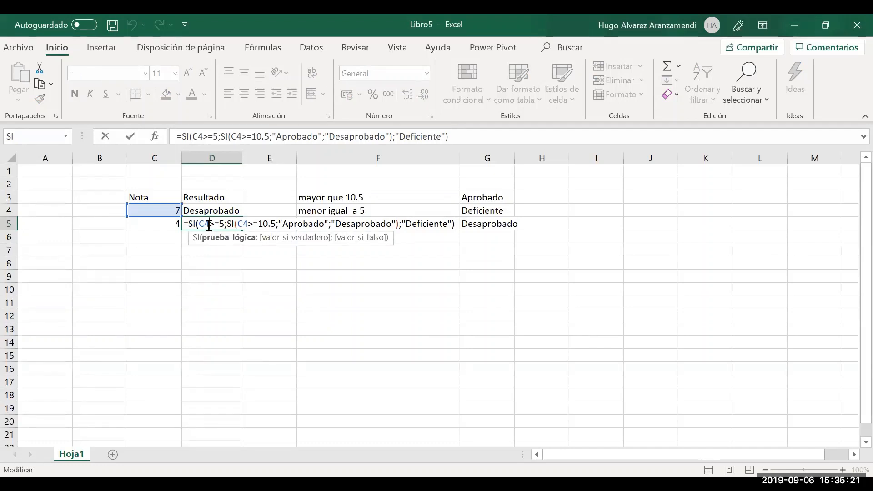
key("BackSpace")
type("5")
key("Return")
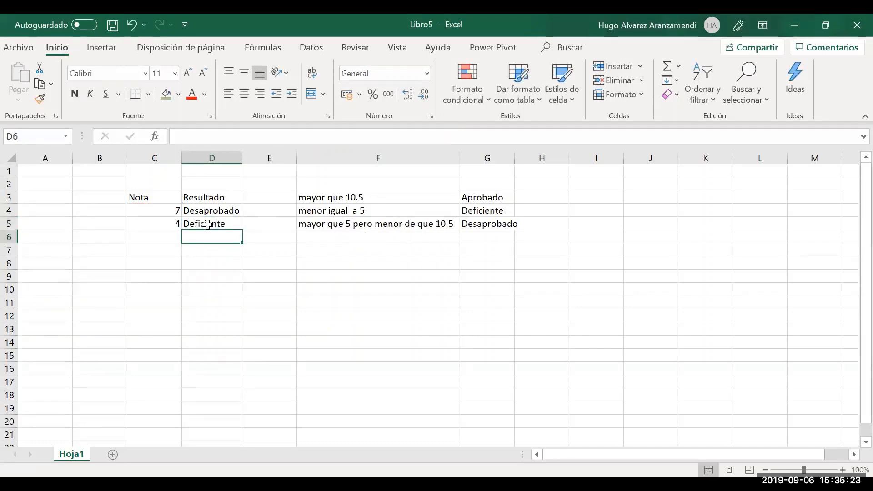
key("Up")
key("shift+Left")
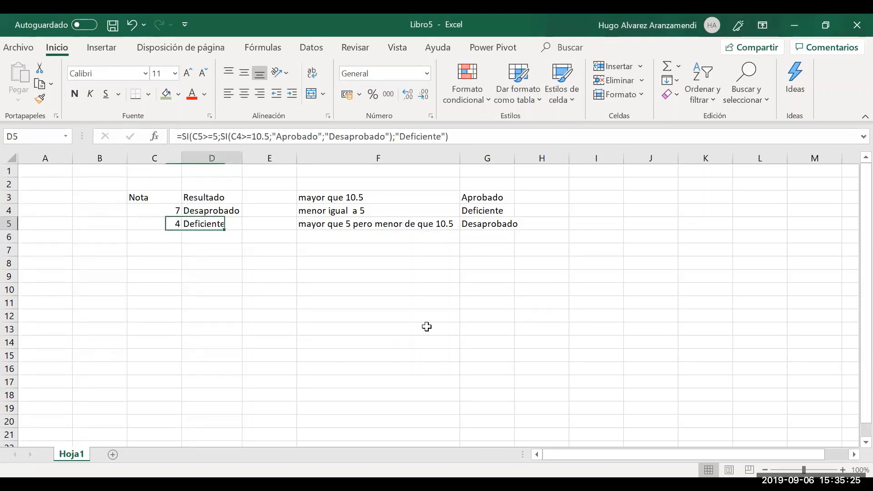
key("shift+Right")
Change the inner C4 reference in D5's formula to C5 as well
key("F2")
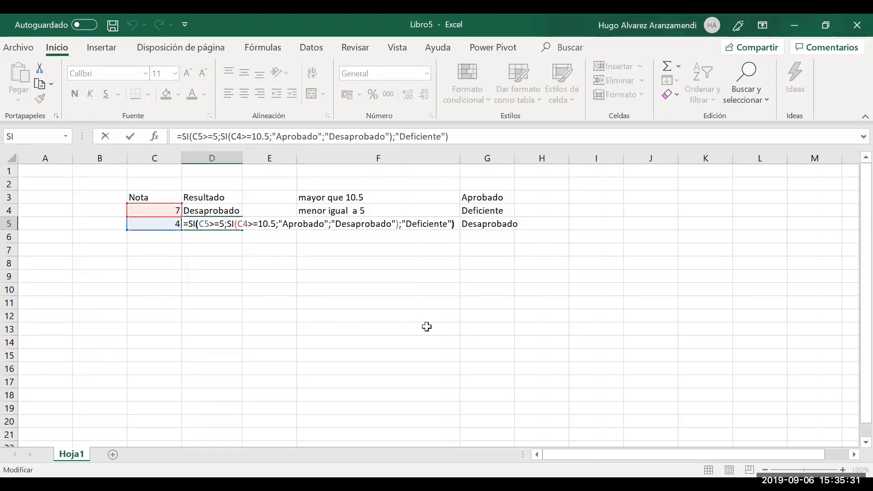
key("Left")
key("Left")
key("Left")
key("Left")
key("Left")
key("Left")
key("Left")
key("Left")
key("Left")
key("Left")
key("Left")
key("Left")
key("Left")
key("Left")
key("Left")
key("Left")
key("Left")
key("Left")
key("Left")
key("Left")
key("BackSpace")
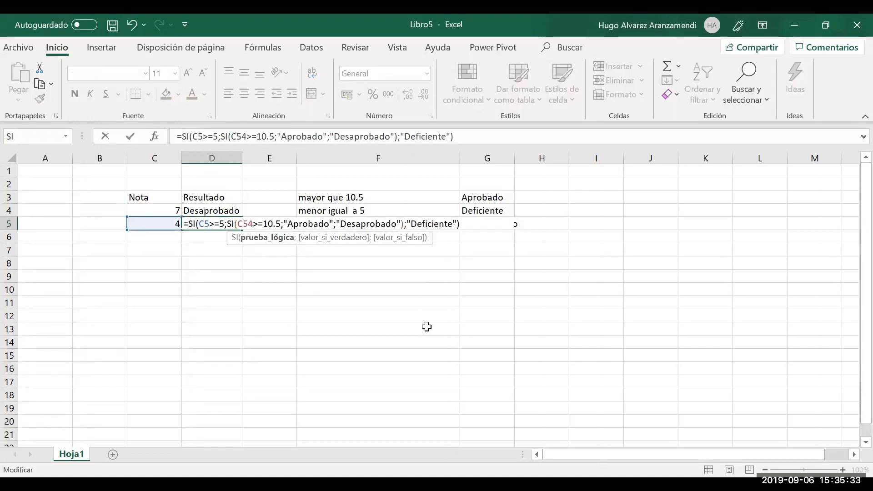
type("5")
key("Return")
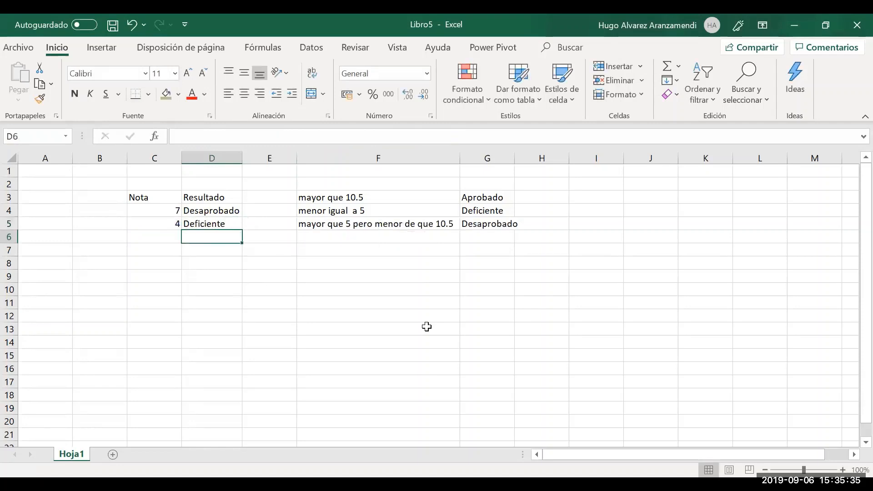
key("Up")
key("Left")
Try Nota values 3, 6 and 7 in C5 to test the grading
type("3")
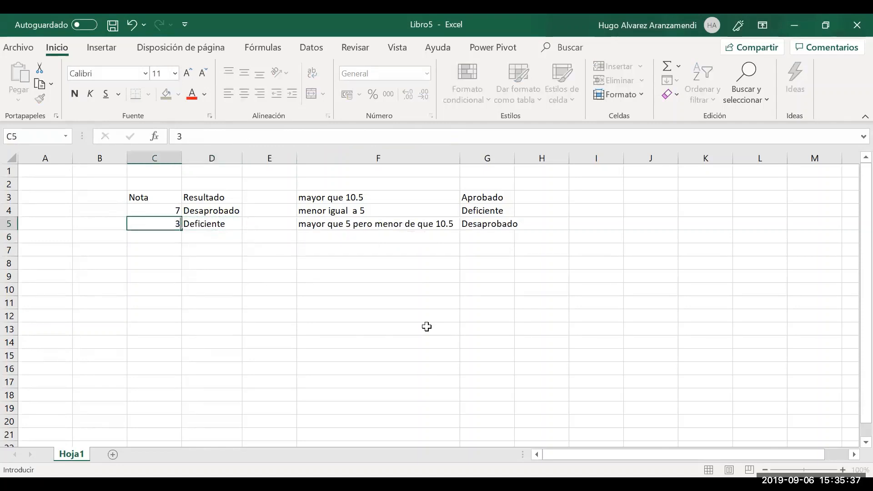
key("Return")
key("Up")
type("6")
key("Return")
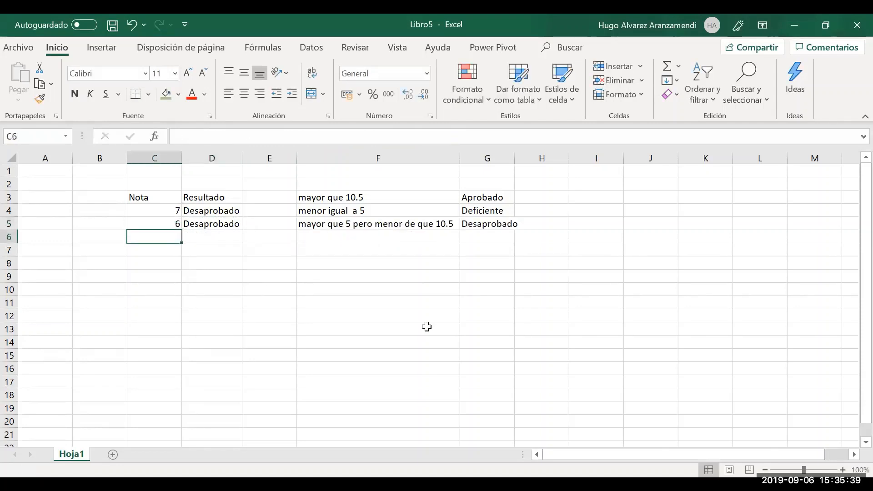
key("Up")
type("7")
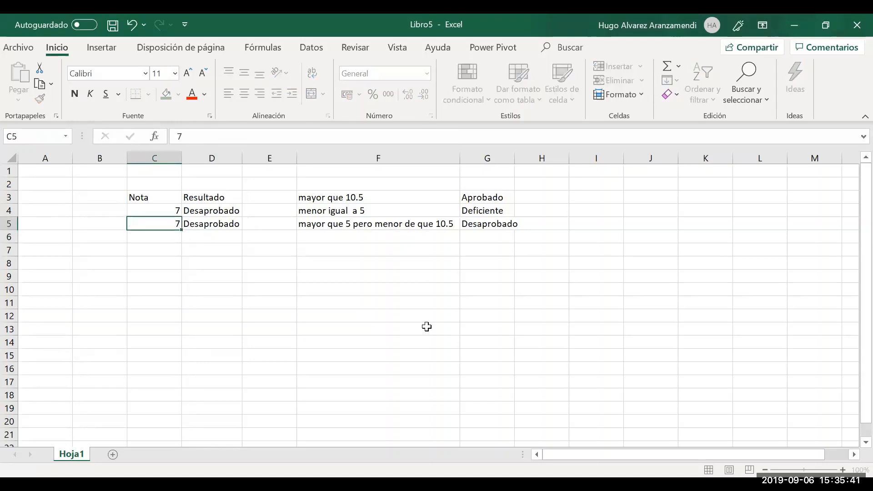
key("Return")
key("Up")
key("Up")
Enter 11 as the Nota in C4 and C5, then inspect D4's and D5's SI formulas
type("11")
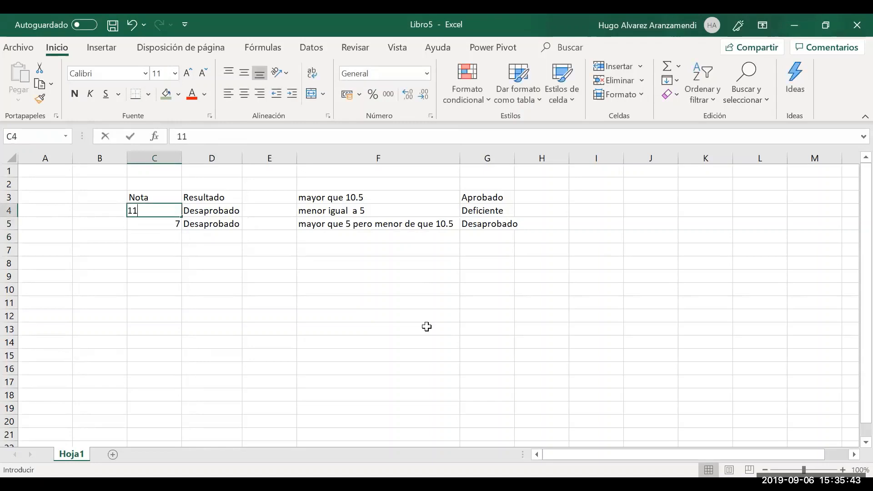
key("Return")
type("11")
key("Return")
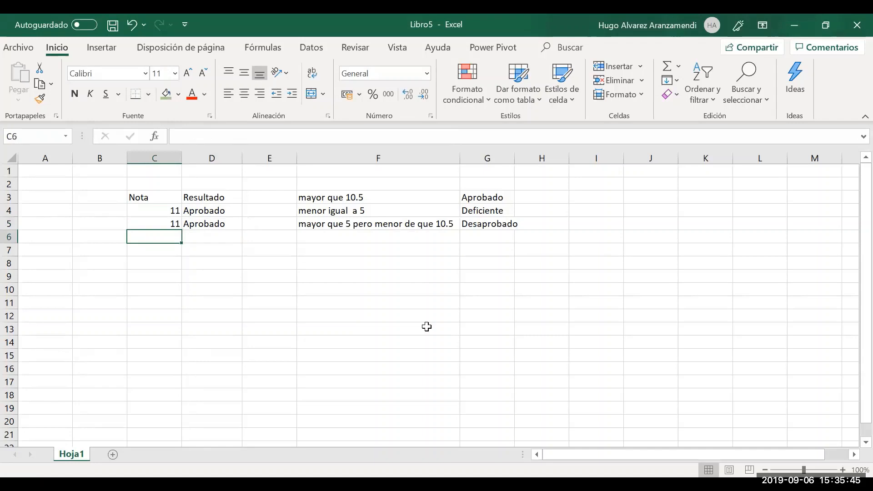
key("Up")
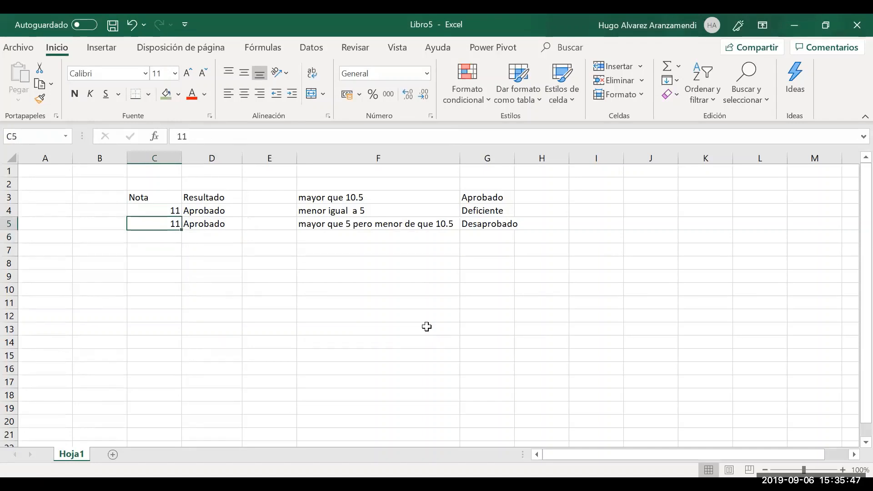
key("Right")
key("Up")
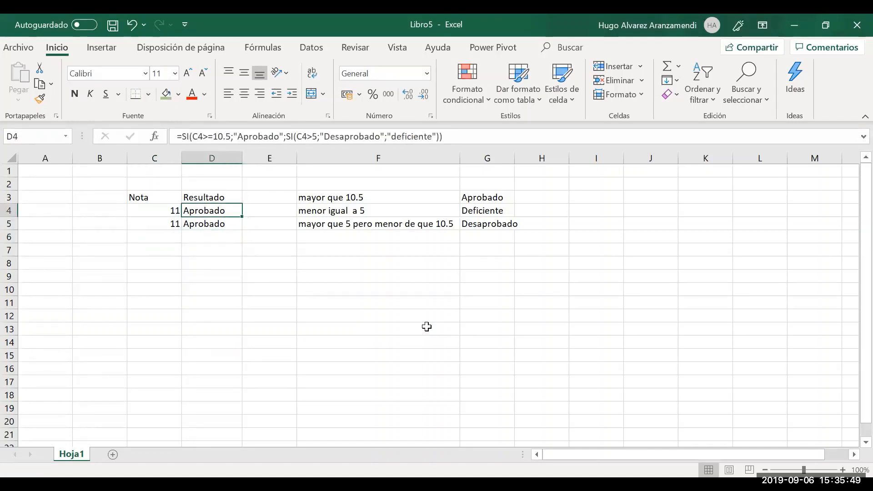
key("Down")
key("Up")
key("Down")
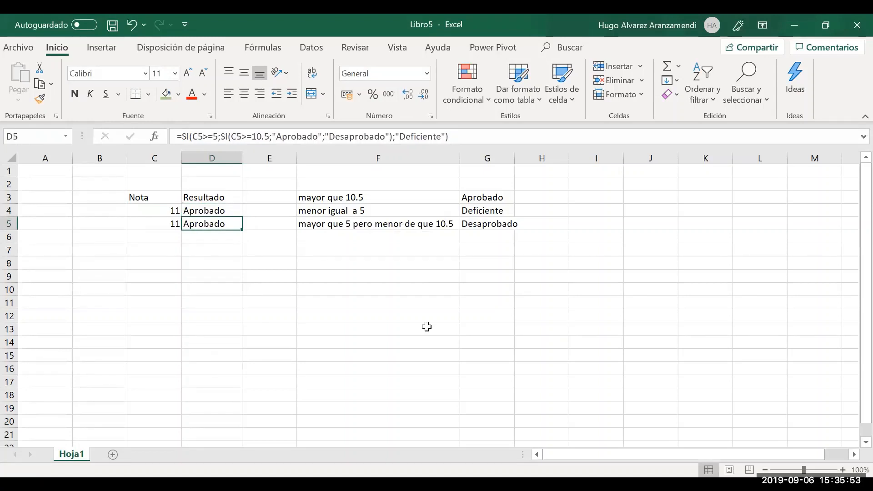
key("Up")
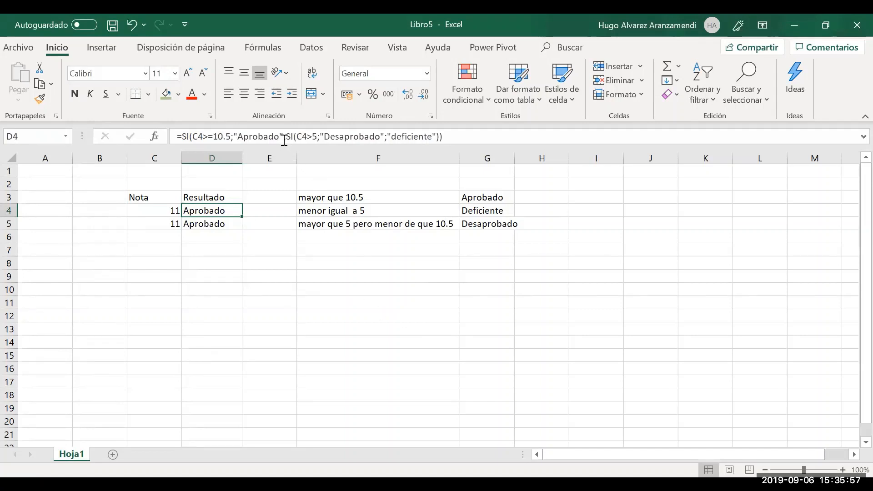
left_click_drag(288, 136, 441, 136)
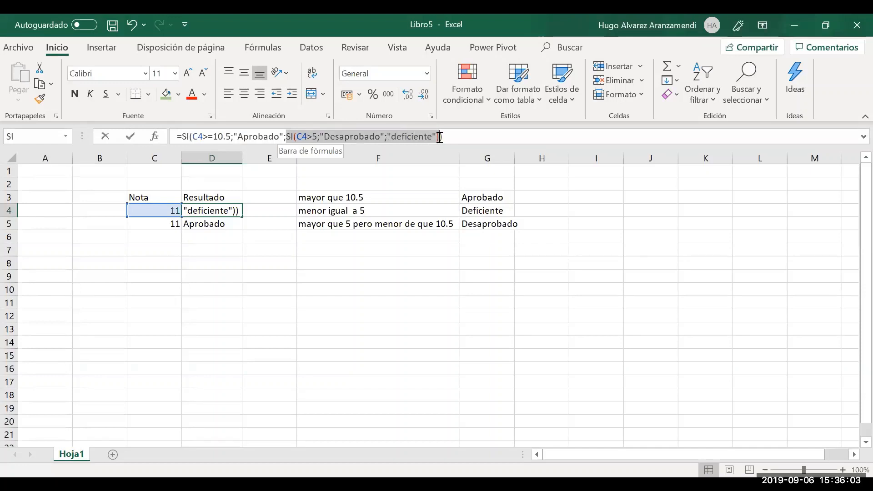
key("Return")
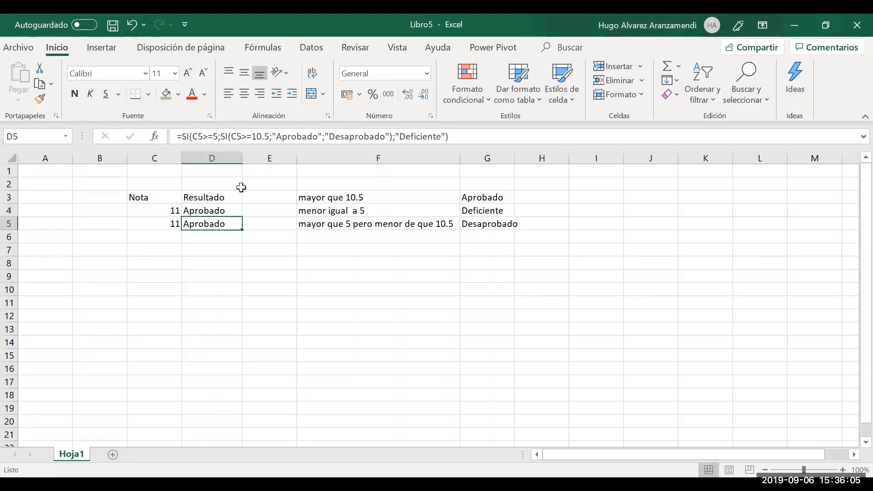
key("F2")
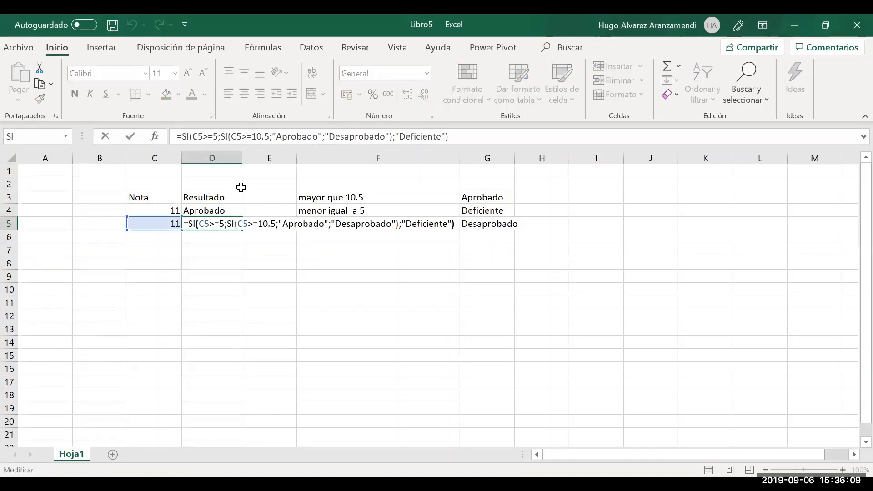
key("Left")
key("Left")
key("Left")
key("Left")
key("Left")
key("Left")
key("Left")
key("Left")
key("Left")
key("Left")
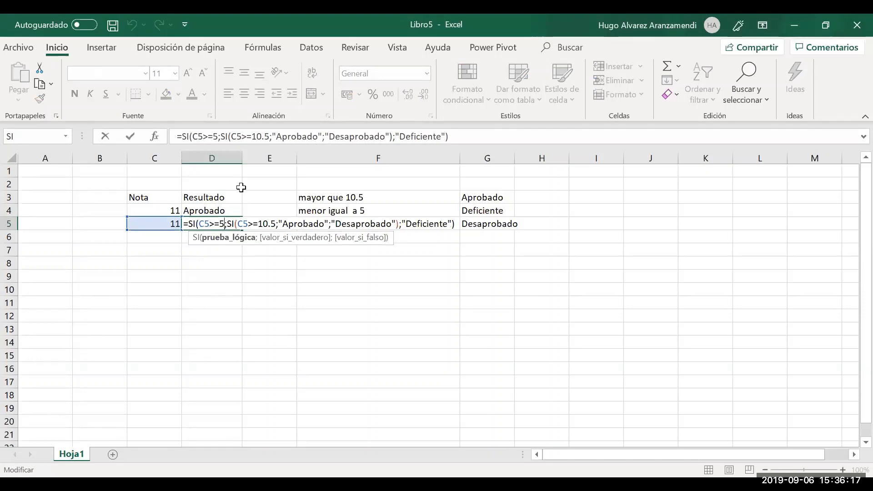
key("Right")
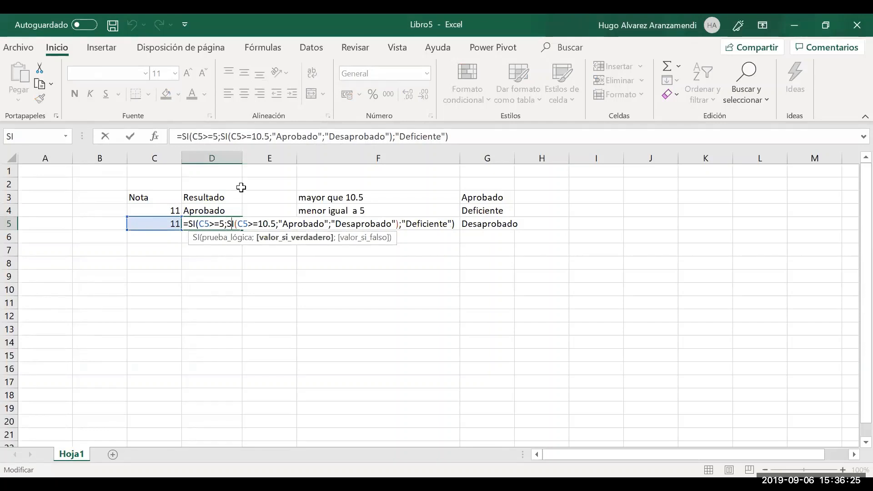
key("Right")
key("Right")
key("Right")
key("Right")
key("Right")
key("Right")
key("Right")
key("Right")
key("Right")
key("Right")
key("Right")
key("Right")
key("Right")
key("Right")
key("Right")
key("Right")
key("Right")
key("Right")
key("Right")
key("Right")
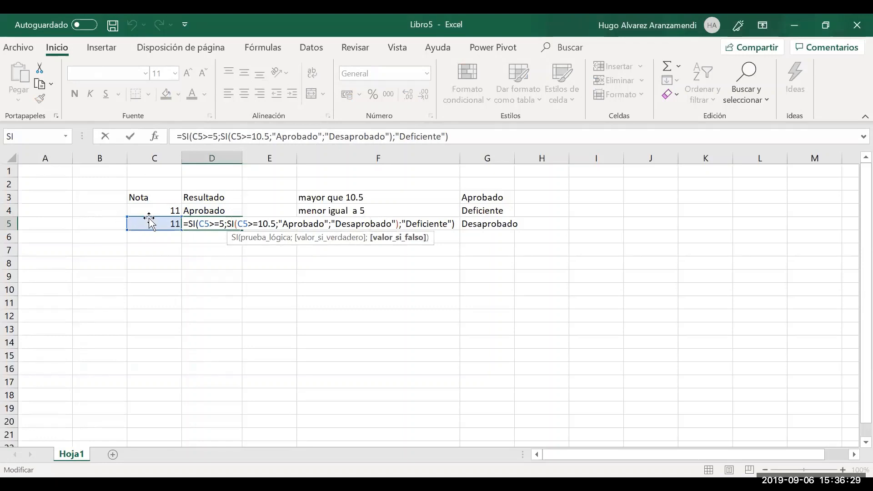
key("ctrl+Return")
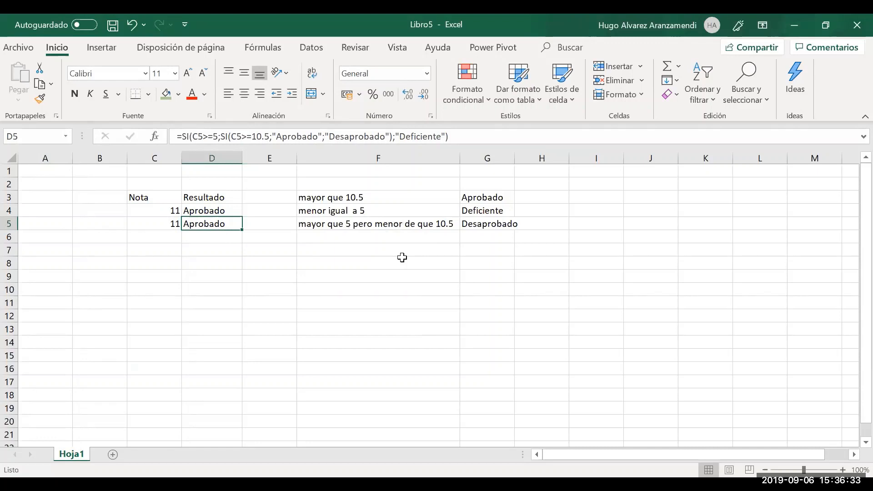
left_click(729, 425)
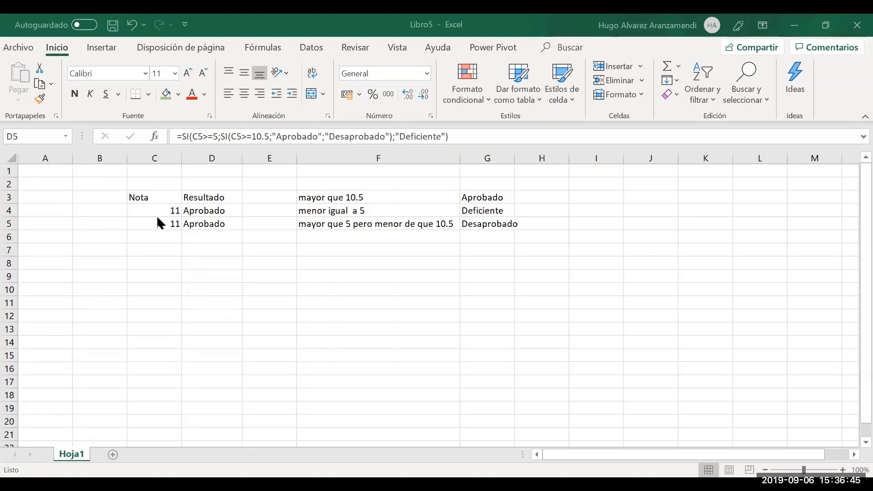
Enter the heading 'Función Y' in F8 and select F9 below it
left_click(298, 264)
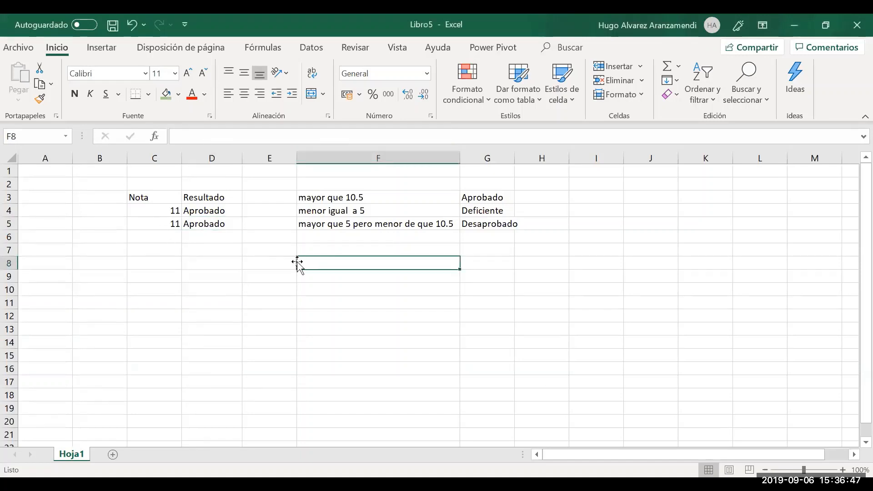
type("Funci")
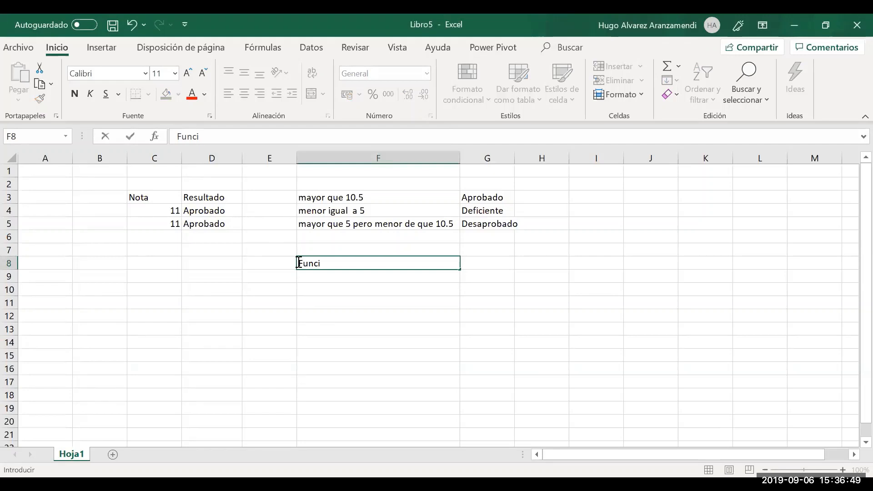
type("ón y")
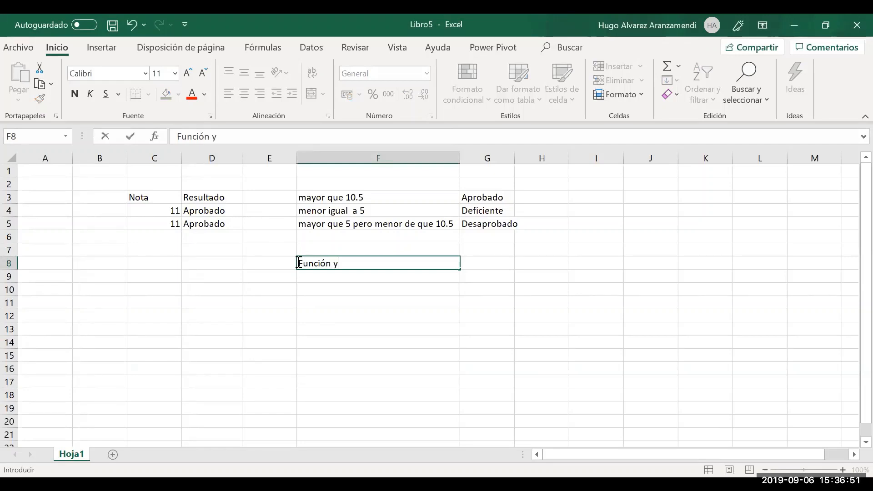
key("BackSpace")
type("Y")
key("Return")
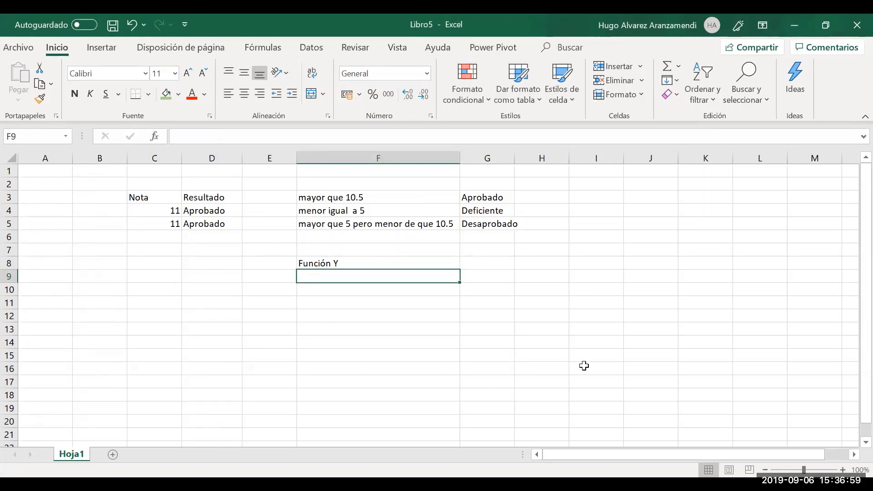
key("alt+Tab")
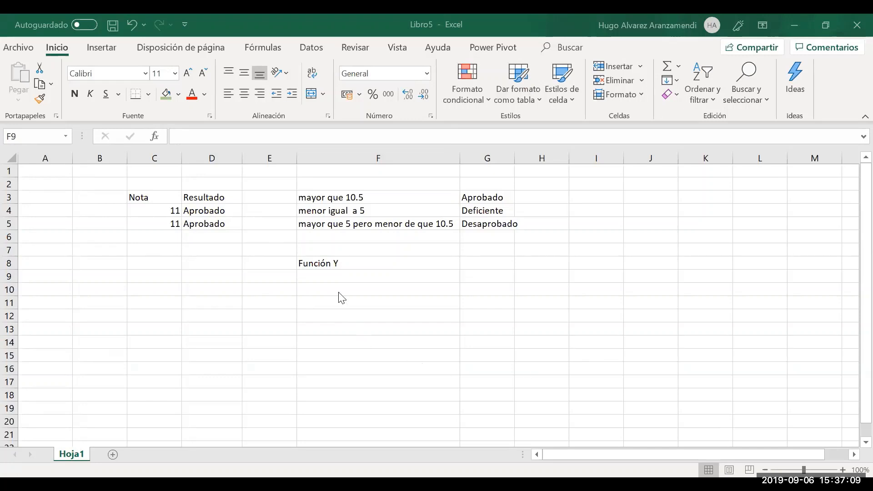
left_click(325, 274)
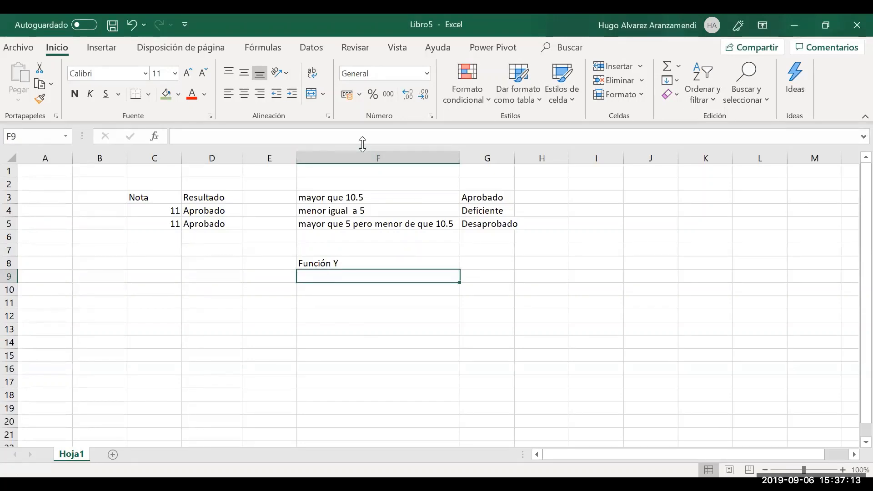
For F9, search functions for 'y', filter to the Lógica category, and pick Y
left_click(155, 138)
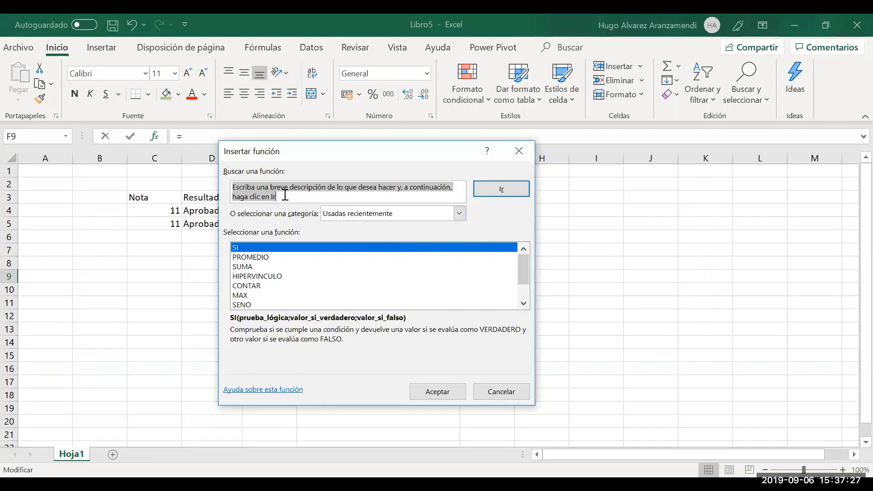
type("y")
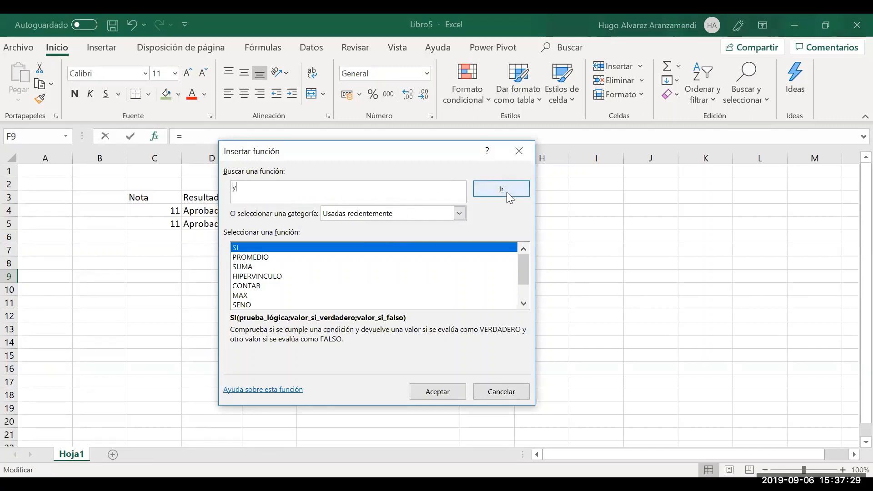
left_click(506, 192)
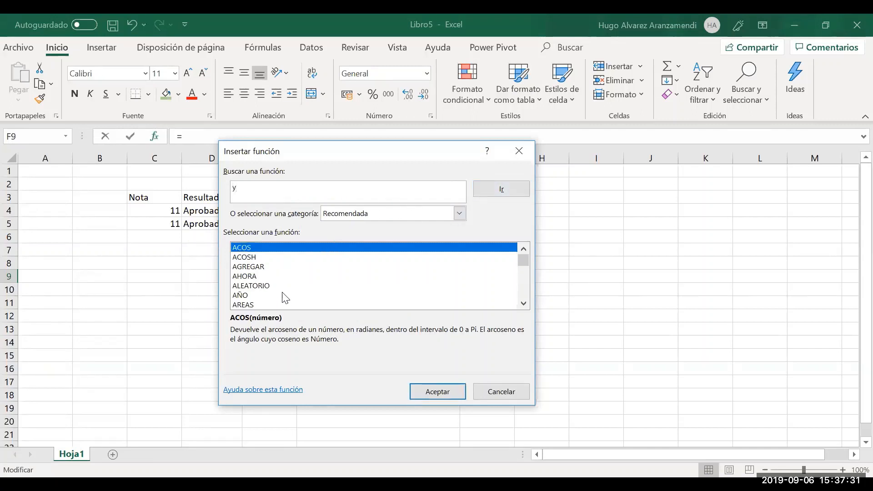
left_click(358, 217)
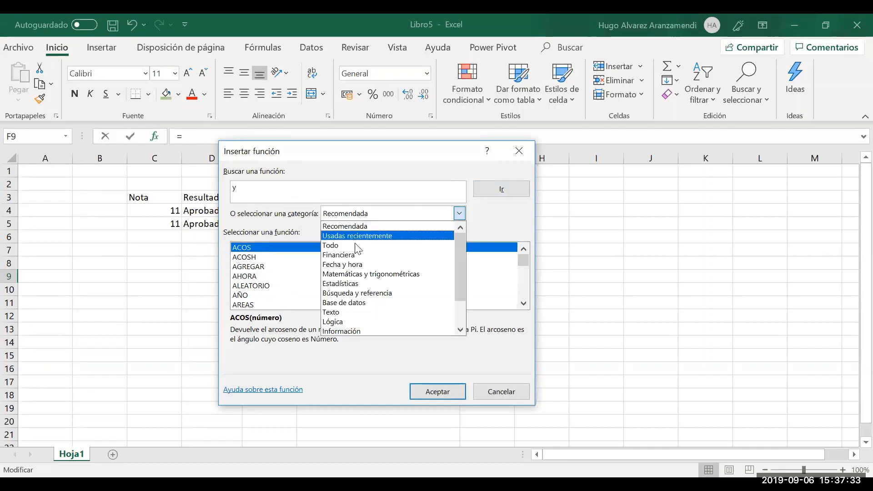
left_click(362, 323)
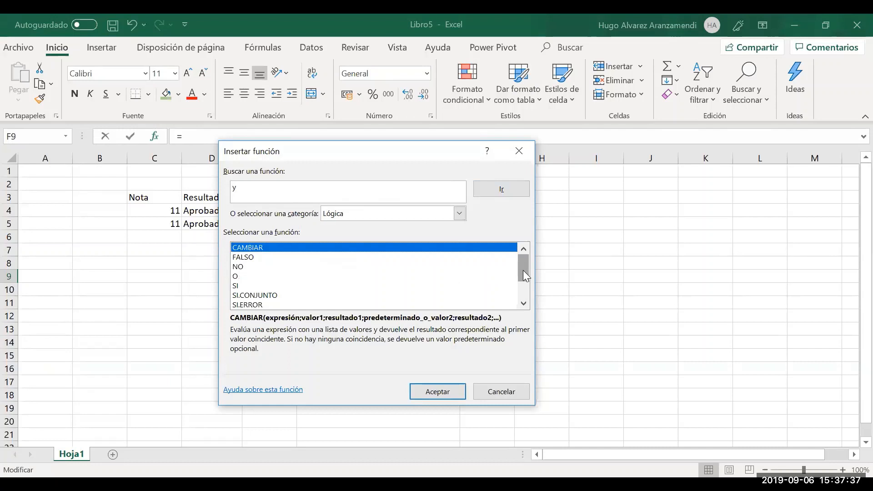
left_click_drag(526, 276, 524, 292)
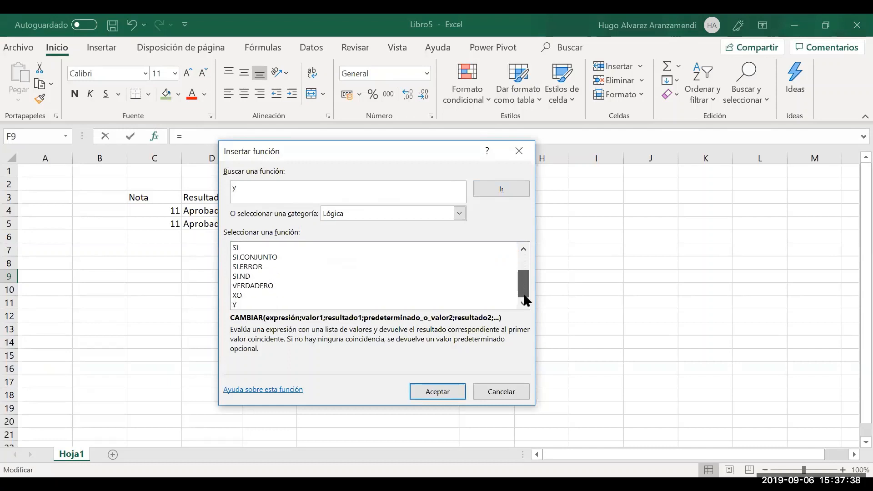
left_click(243, 306)
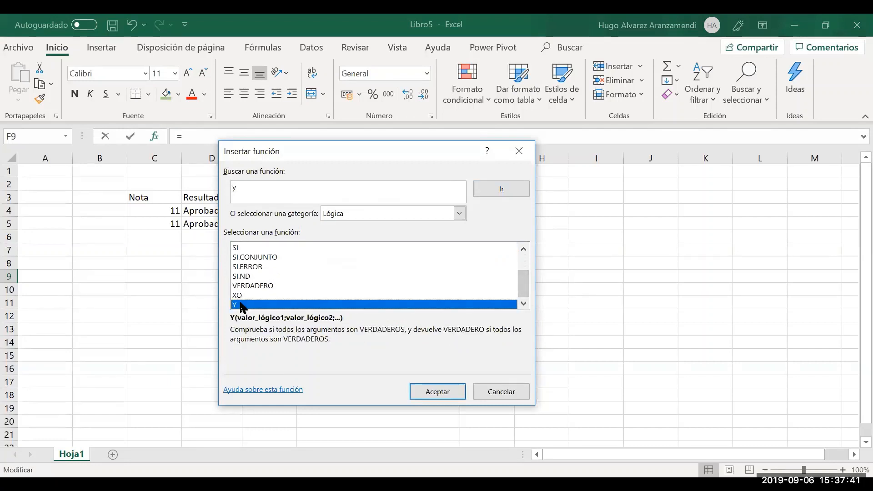
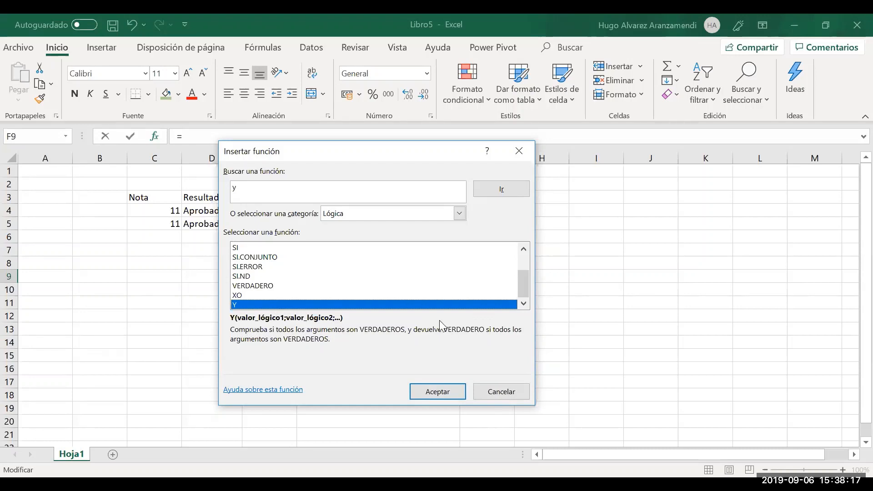
Cancel the Insertar función dialog for F9 so no Y function is inserted
left_click(485, 390)
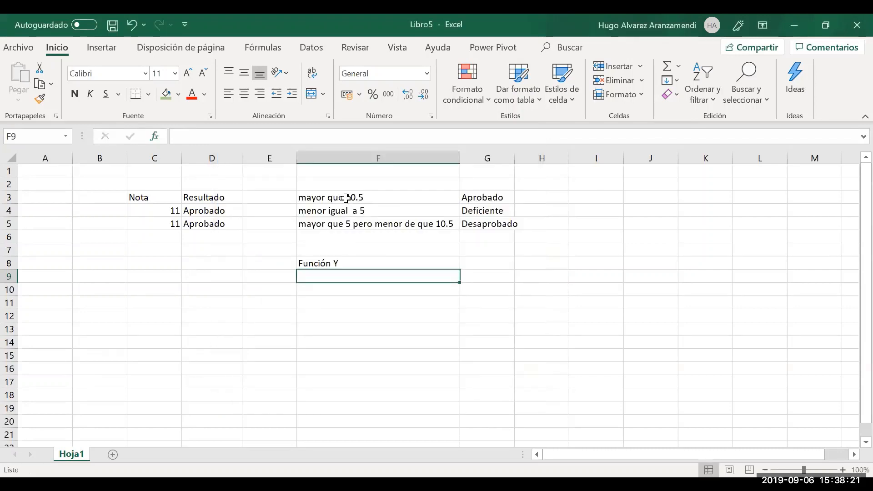
Review the three condition descriptions, then delete the 'Función Y' label from F8
left_click_drag(347, 199, 341, 217)
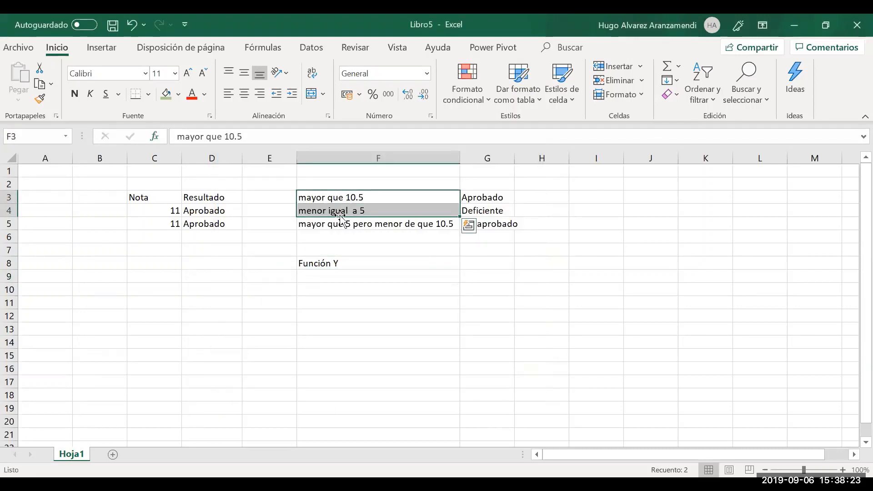
left_click(340, 223)
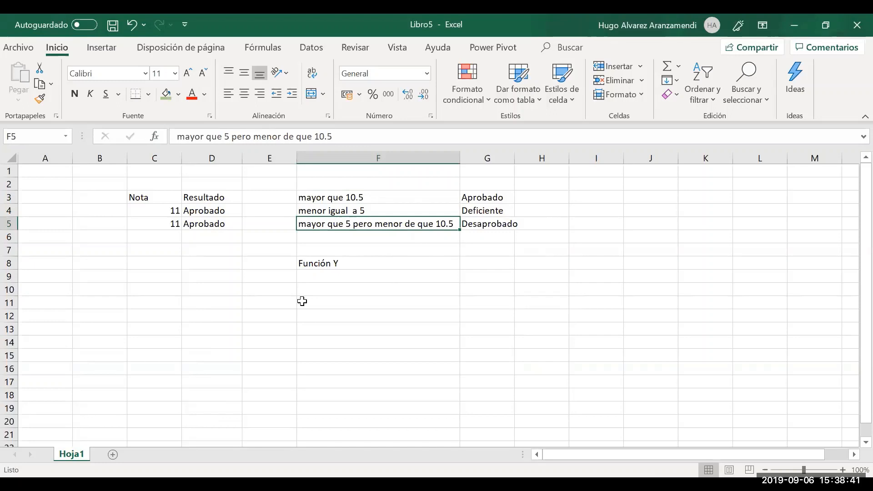
left_click(347, 270)
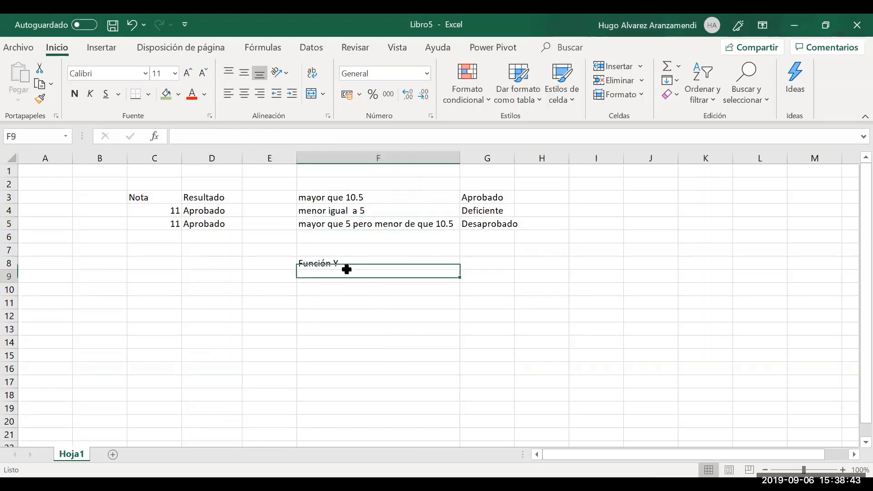
left_click(328, 262)
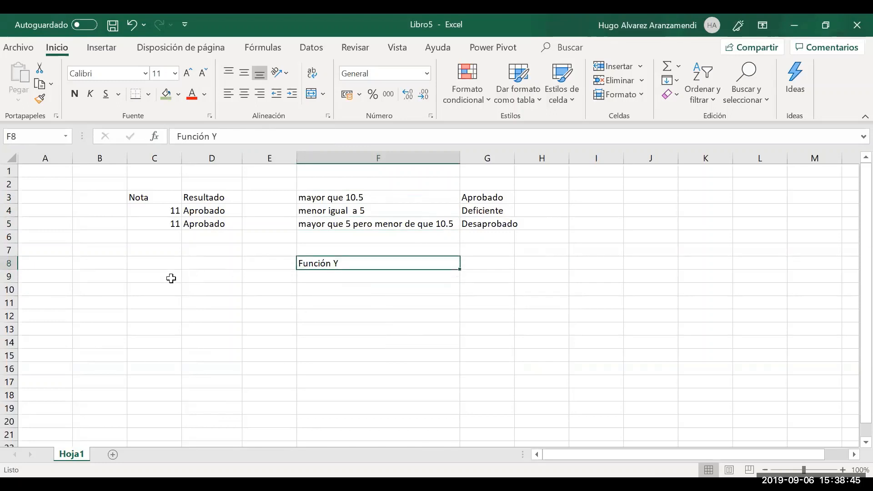
key("Delete")
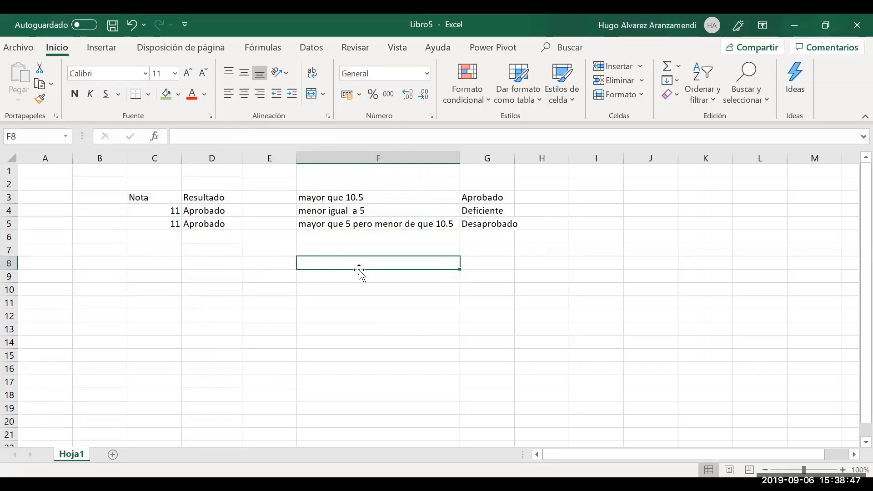
left_click_drag(360, 273, 169, 275)
Enter headings Nota 1, Nota 2, Nota 3 and Promedio across B9:E9
key("Left")
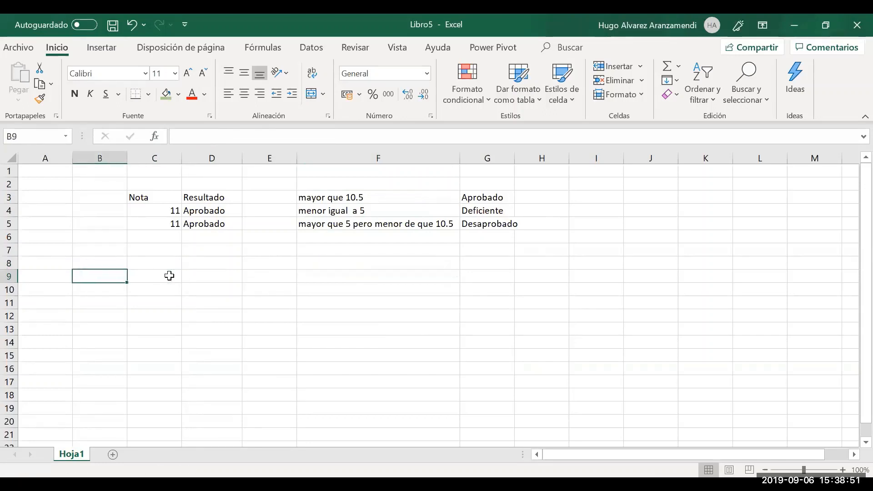
type("Nota 1")
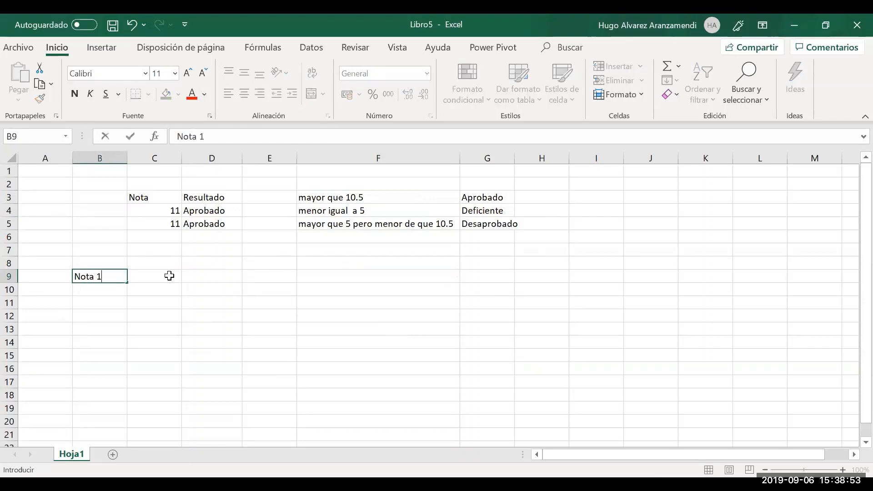
left_click(169, 276)
type("NOta")
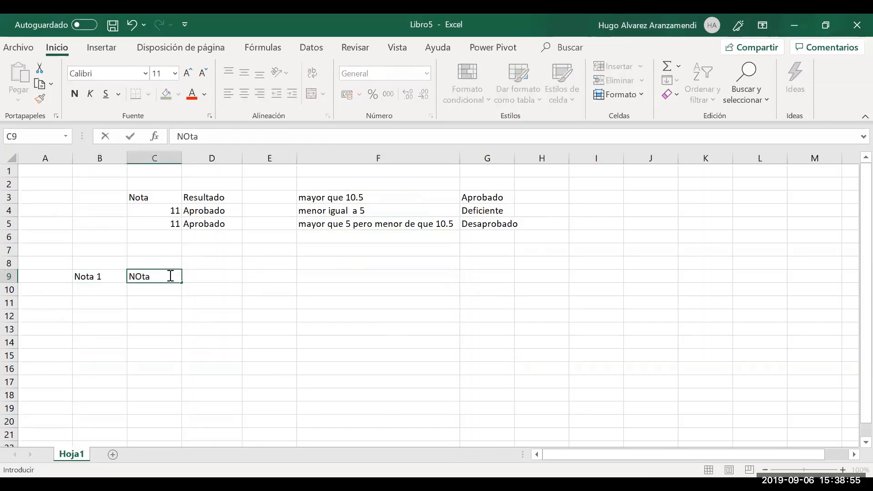
key("BackSpace")
key("BackSpace")
key("BackSpace")
type("ota 2")
key("Return")
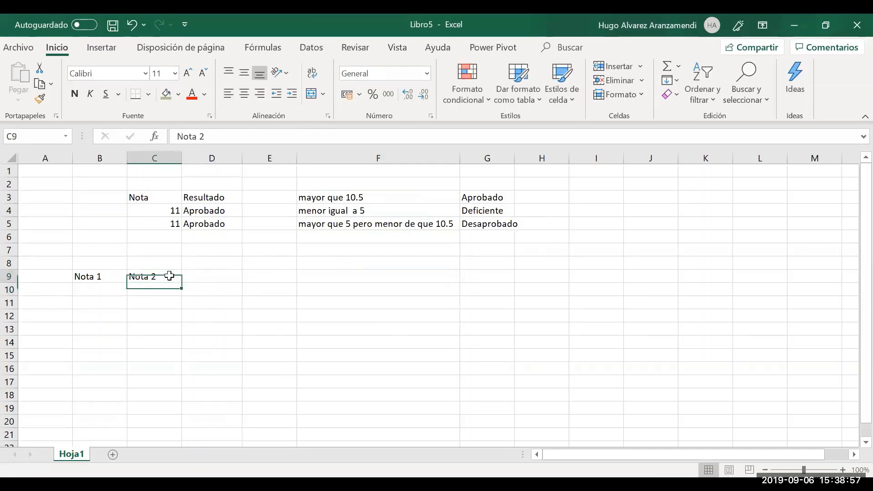
key("Up")
key("Right")
type("Promed")
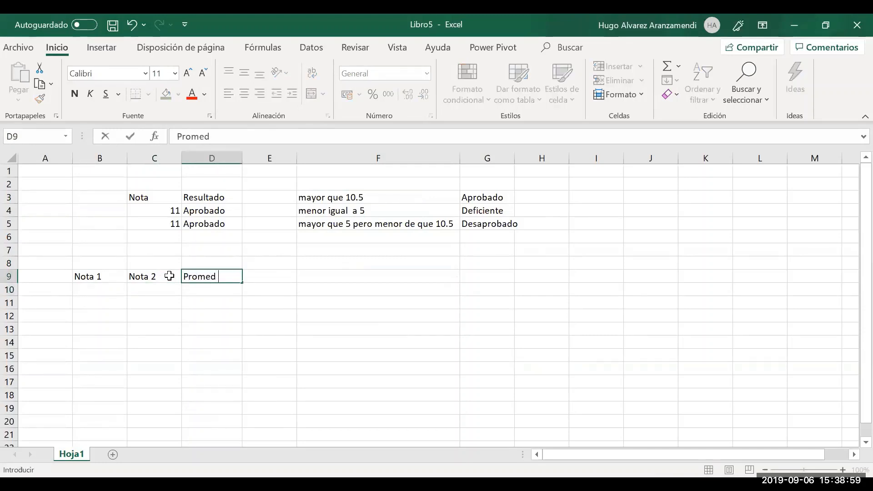
type("io")
key("BackSpace")
key("BackSpace")
key("BackSpace")
key("BackSpace")
key("BackSpace")
key("BackSpace")
key("BackSpace")
key("BackSpace")
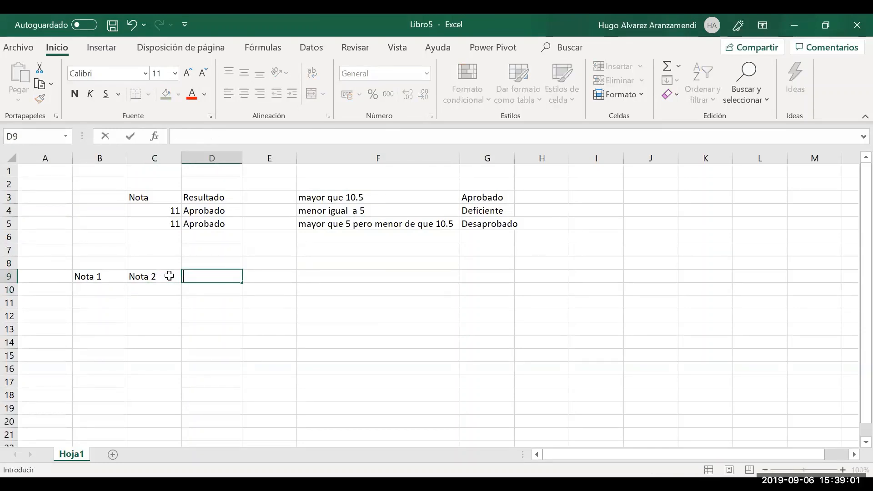
type("Nota 3")
key("Tab")
type("Promedio")
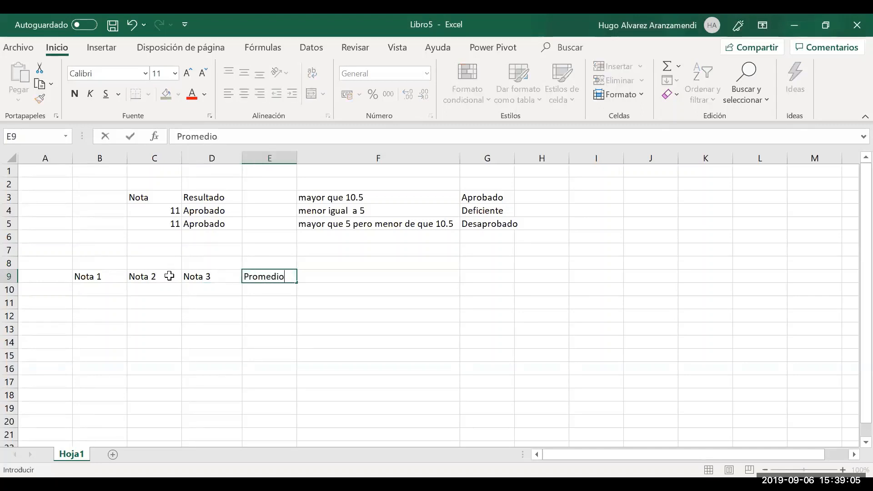
key("Return")
List students Juan, Pedro and Luis in A10:A12
key("Left")
key("Left")
key("Left")
key("Left")
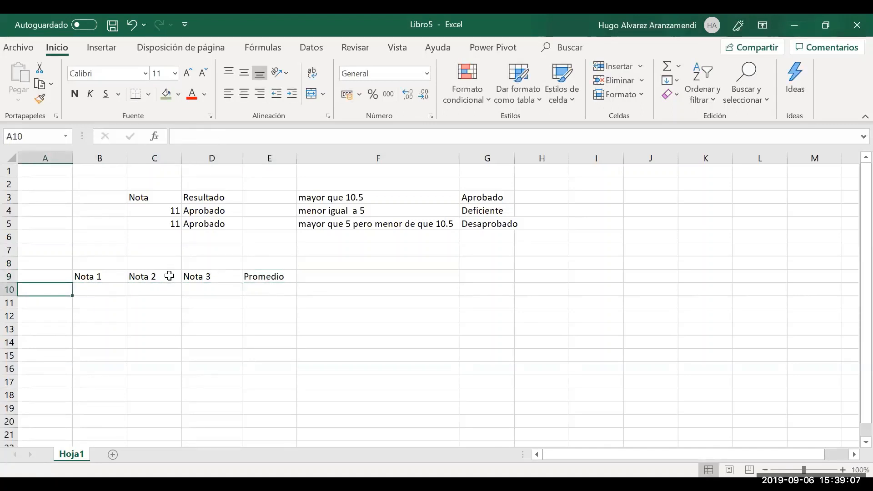
type("Juan")
key("Return")
type("P")
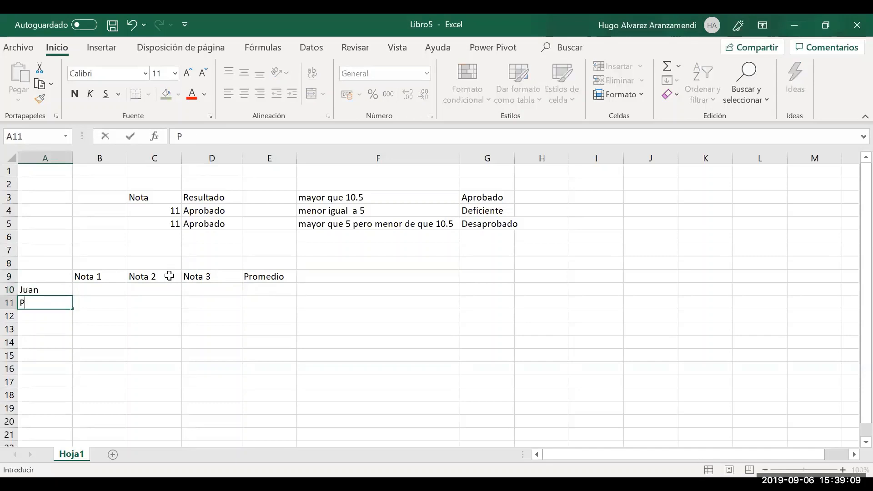
type("edro")
key("Return")
type("Lu")
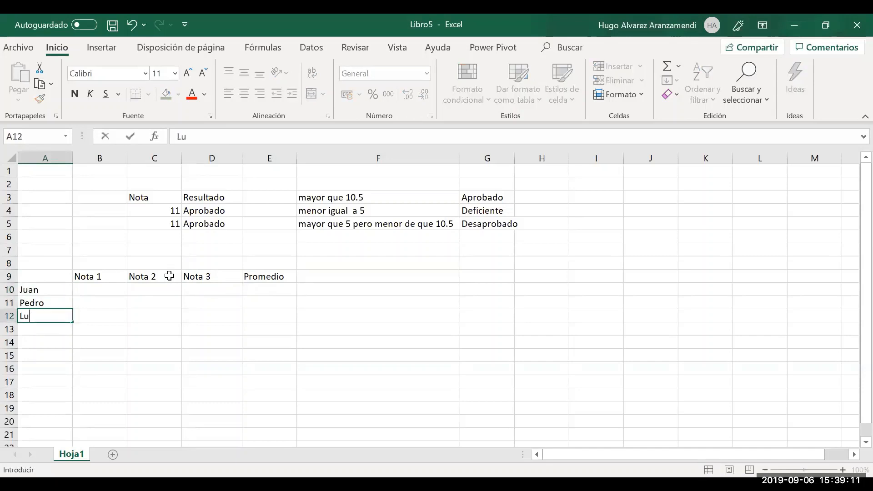
type("is")
key("Return")
Add the Observación heading in F9
key("Up")
key("Up")
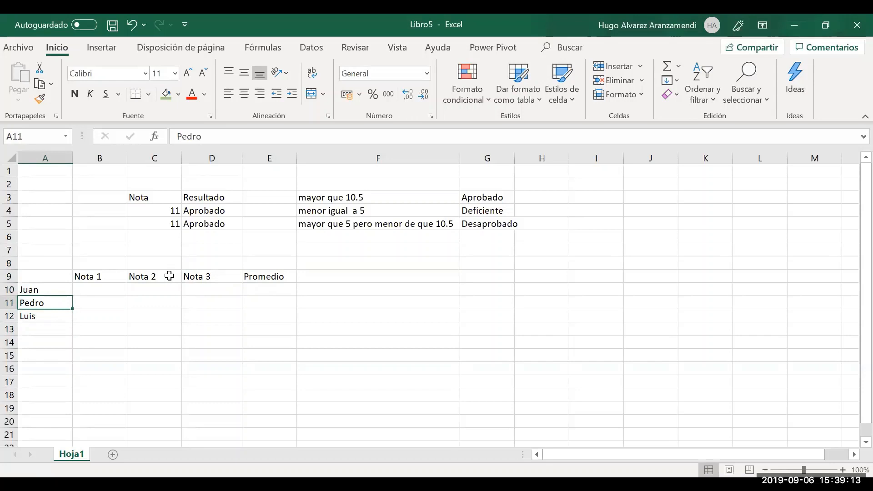
key("Right")
key("Right")
key("Right")
key("Right")
key("Right")
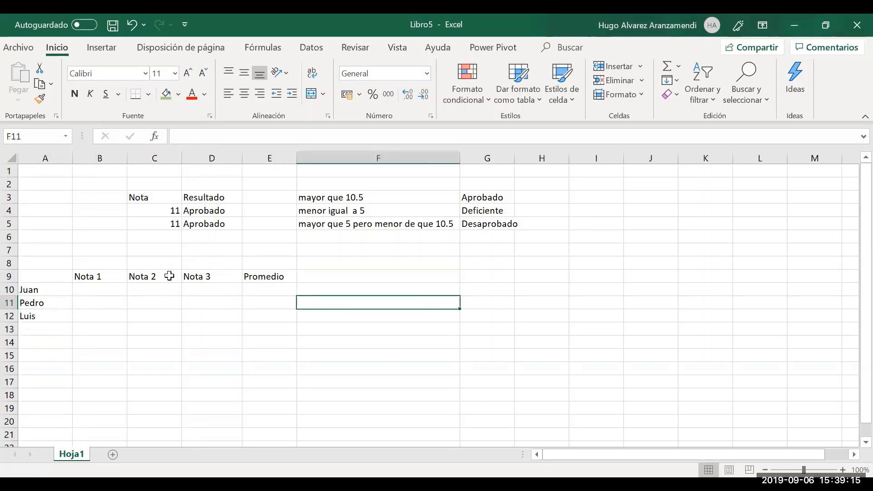
key("Up")
key("Up")
type("Os")
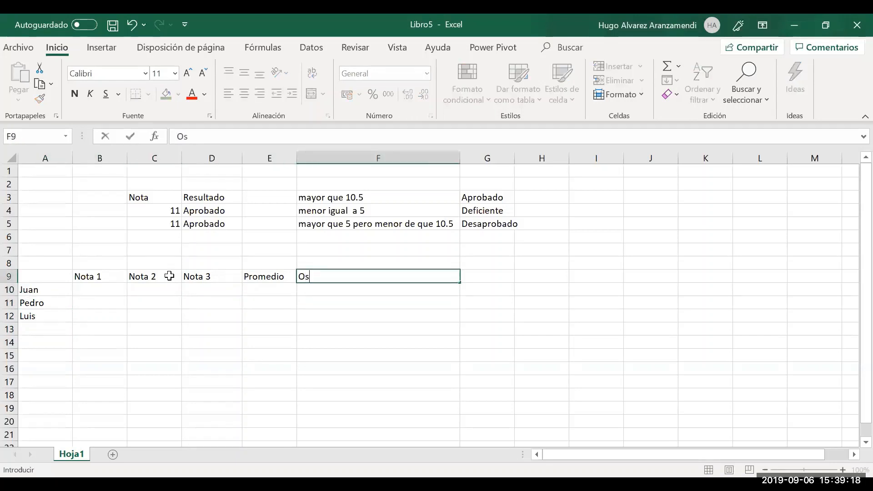
key("BackSpace")
type("bsercvación")
key("Return")
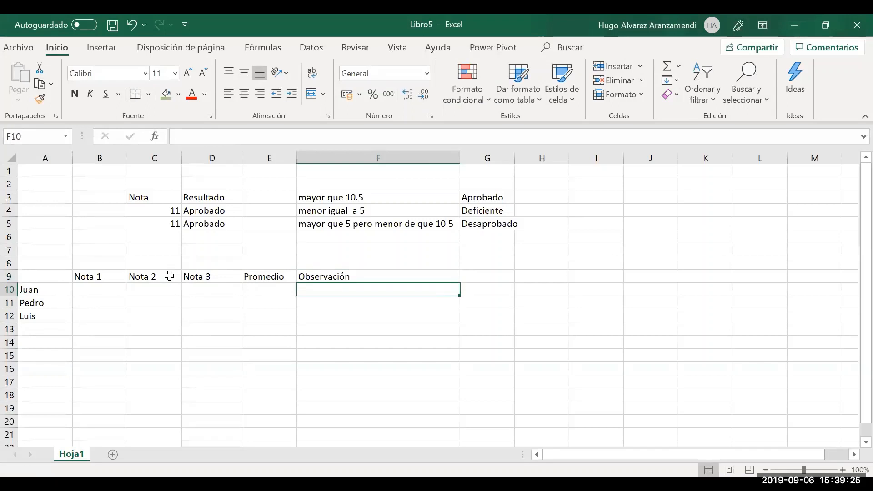
key("Right")
key("Up")
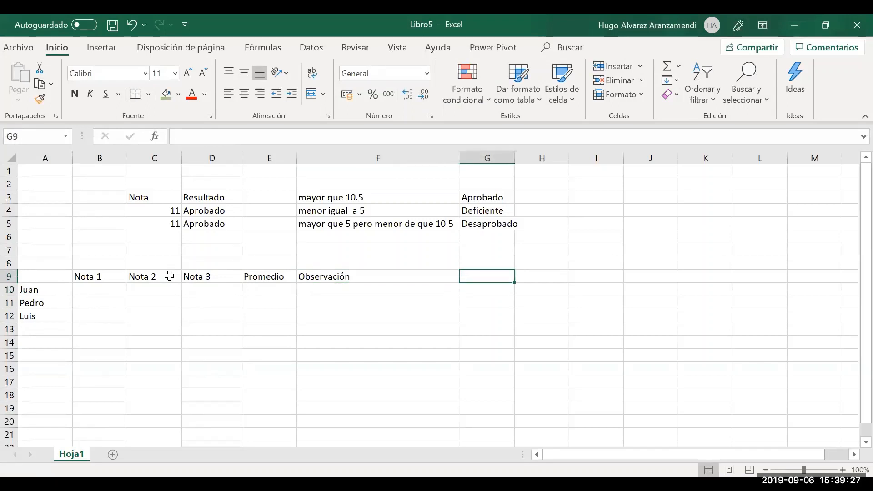
Type 'Condiciones' in G9 and 'Para el alumno aprueba todas sus notas deben ser mayor a 5' below it
type("Condiciones")
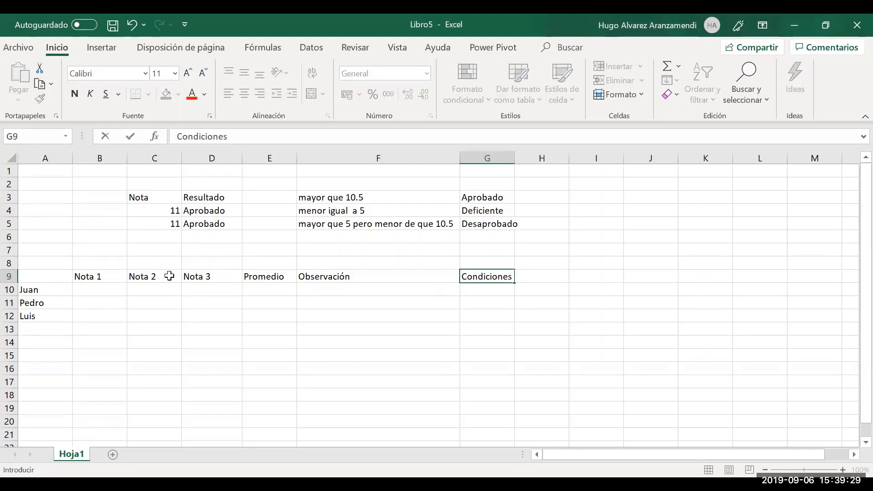
key("Return")
type("Pa")
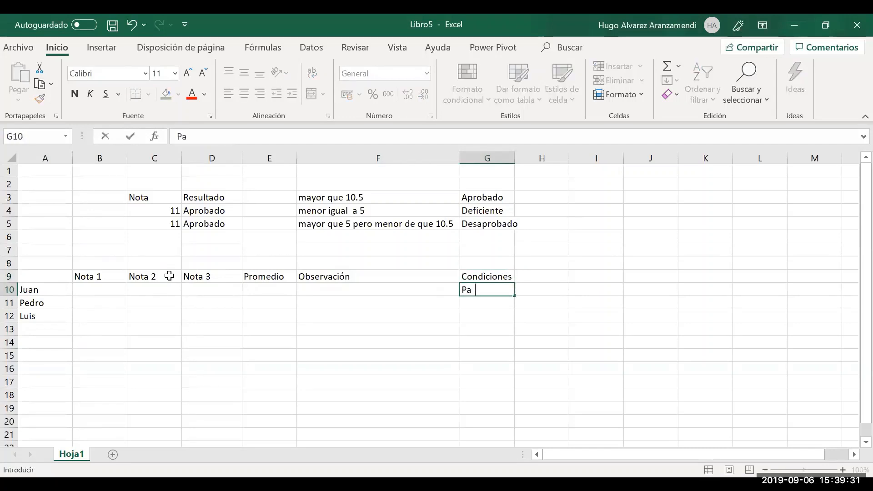
type("ra el alumno ")
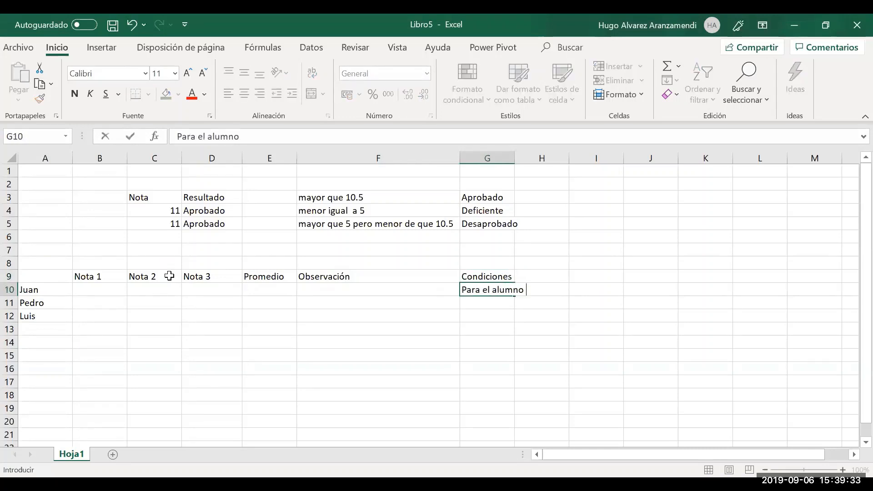
type("aprueba")
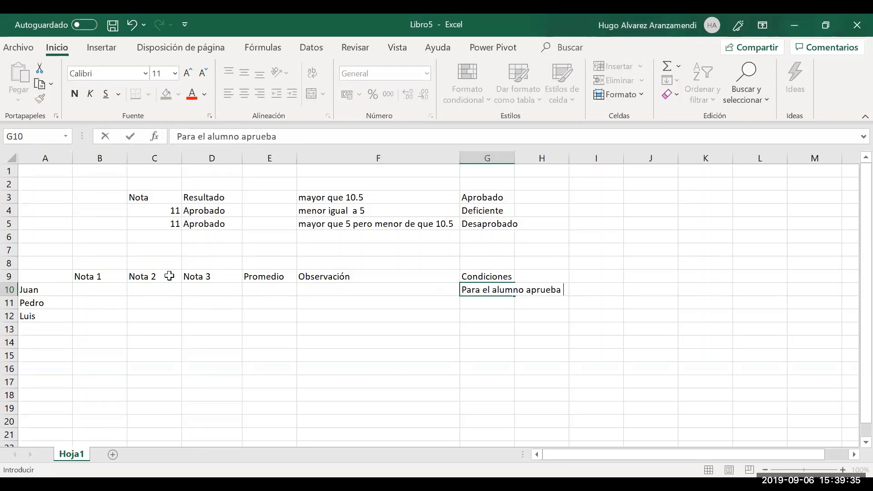
type(" todas sus nota")
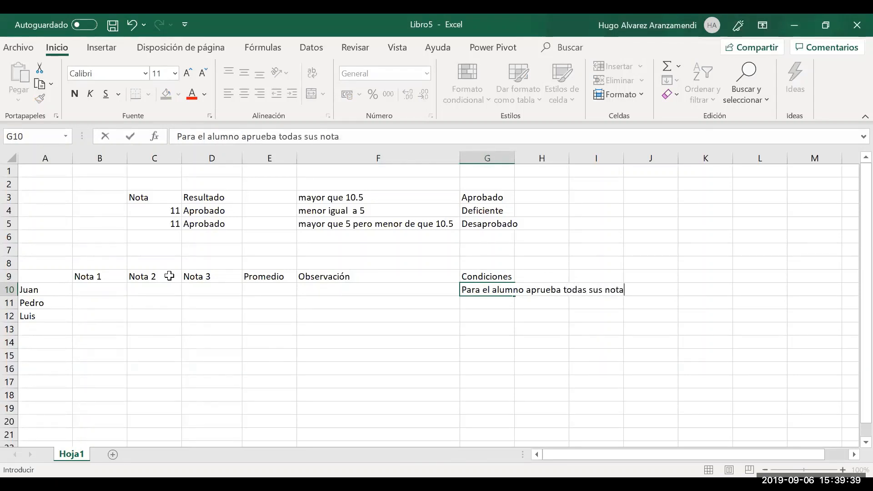
type("s deben ser")
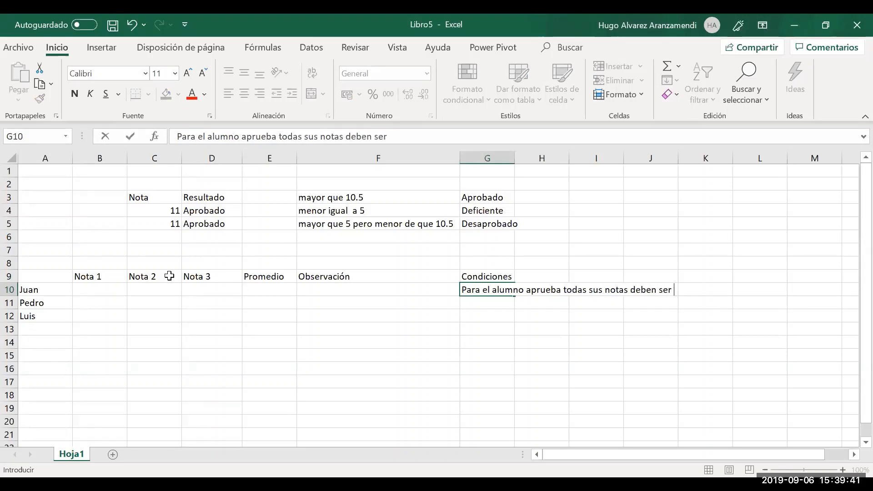
type(" mayo")
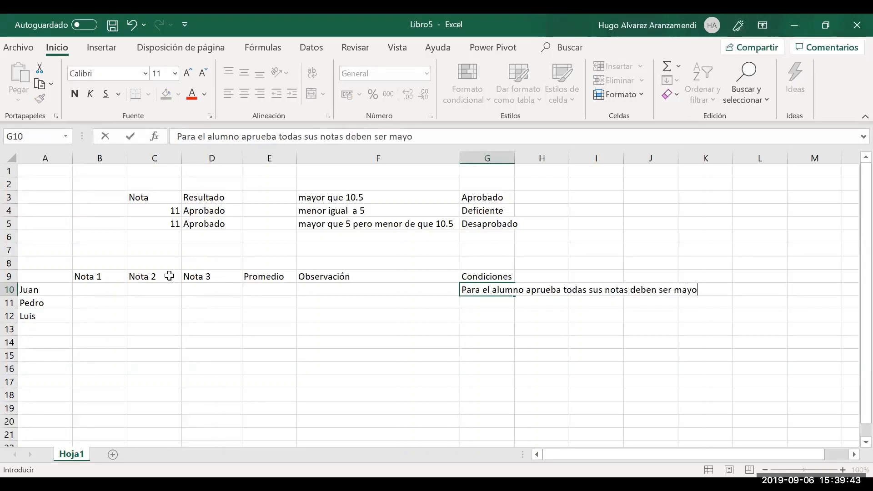
type("r a 5")
key("Return")
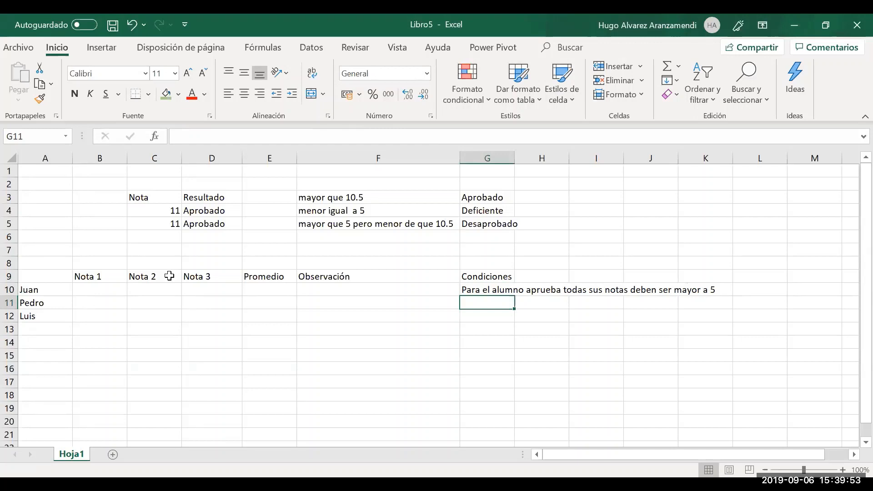
key("alt+Tab")
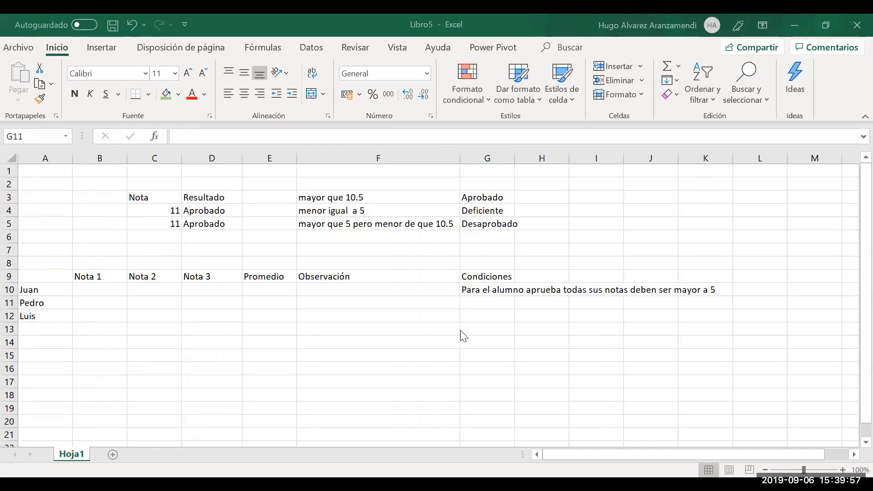
key("alt+Tab")
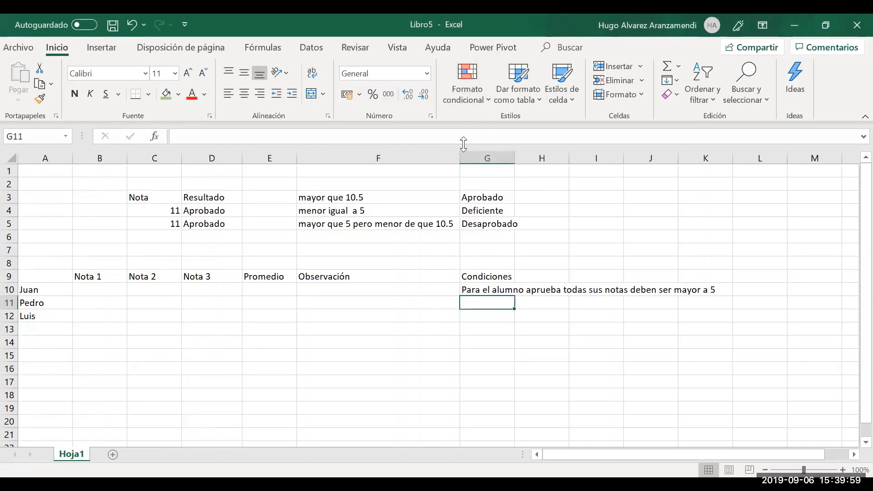
left_click_drag(462, 152, 362, 169)
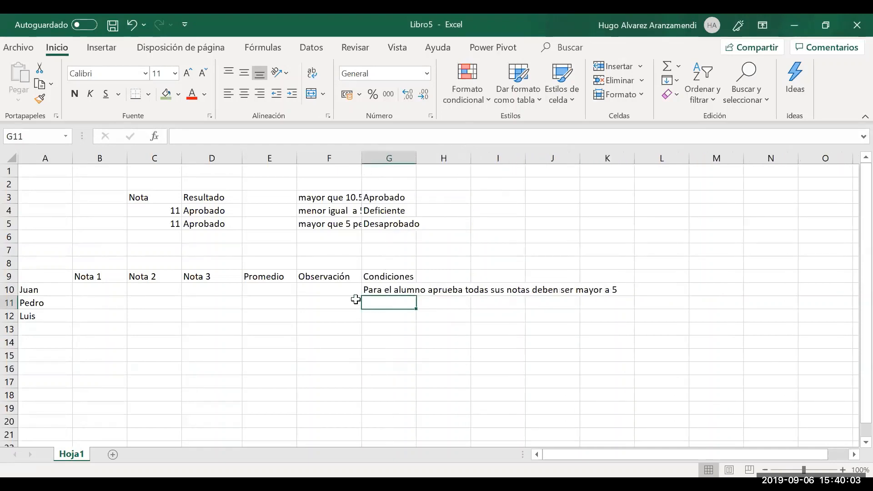
left_click(384, 293)
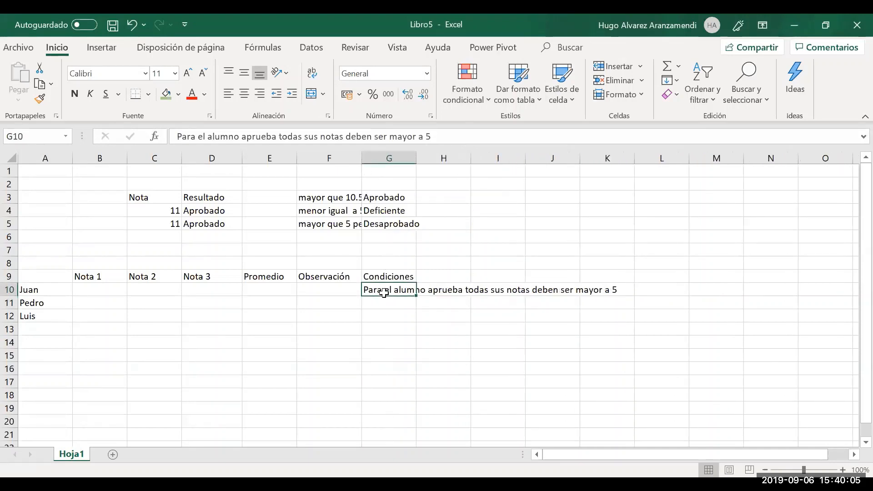
key("Left")
key("Right")
key("Right")
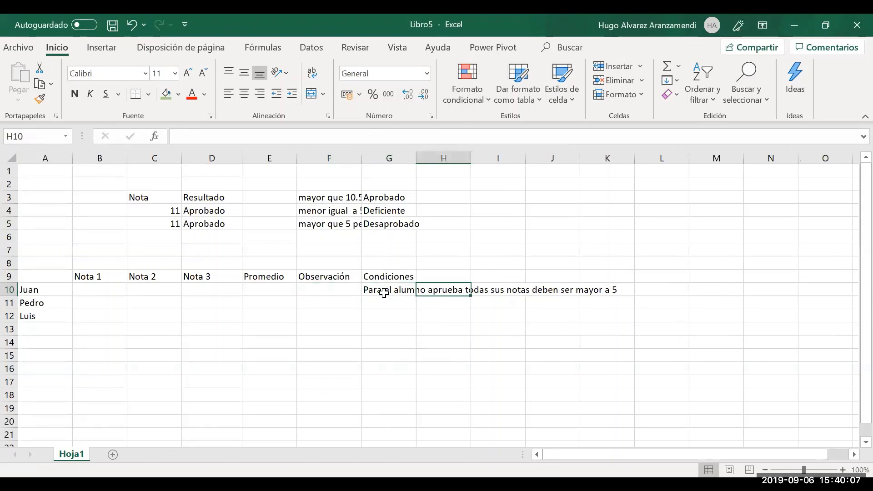
key("Left")
key("Left")
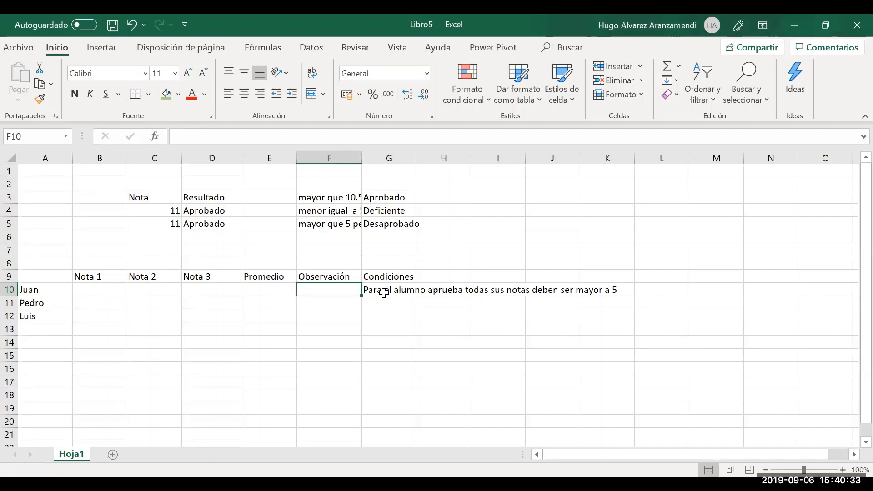
Enter Juan's grades 12, 12 and 8 in B10:D10
key("Left")
key("Left")
key("Left")
key("Left")
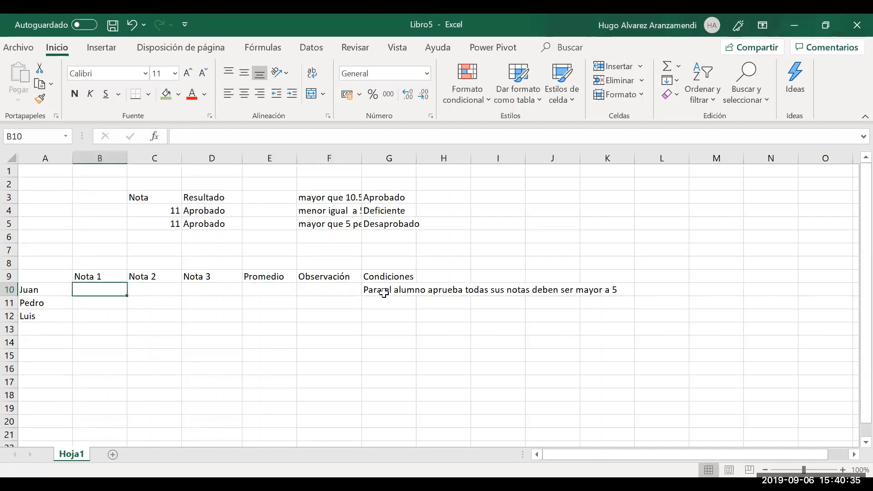
type("12")
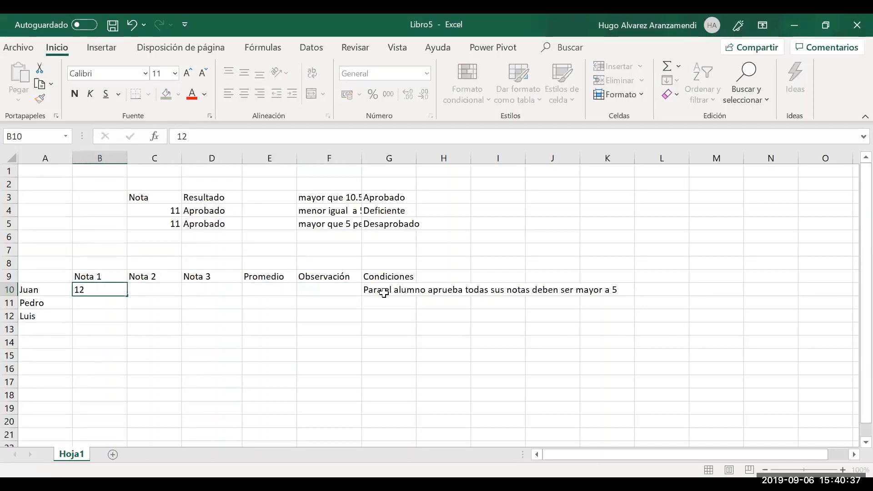
key("Tab")
type("12")
key("Tab")
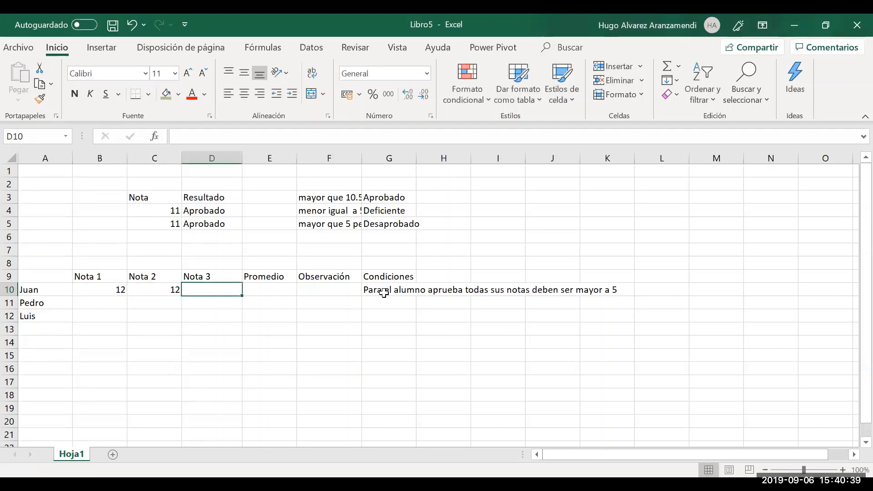
type("8")
key("Tab")
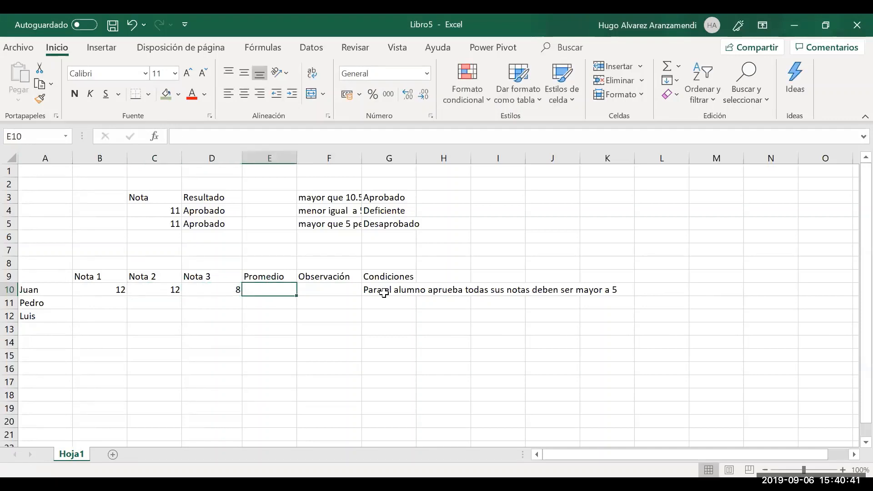
Put =PROMEDIO(B10:D10) in E10, showing the average 10.6666667
type("=")
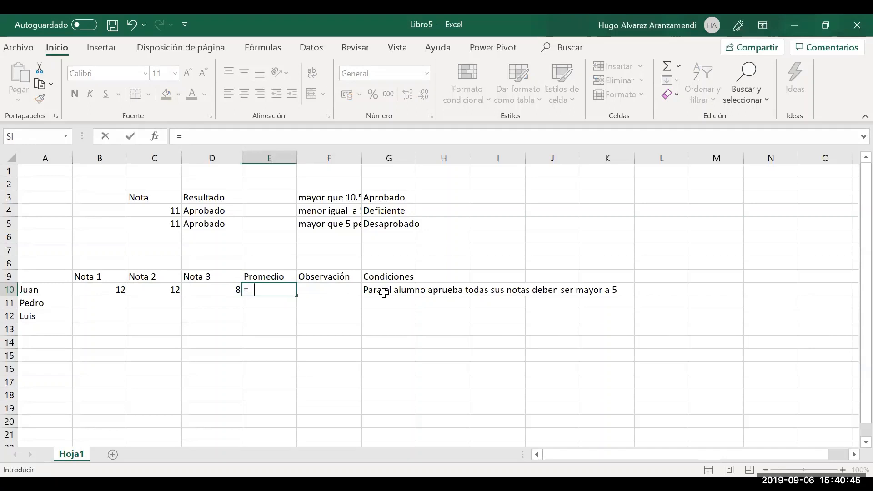
type(" promed")
key("Return")
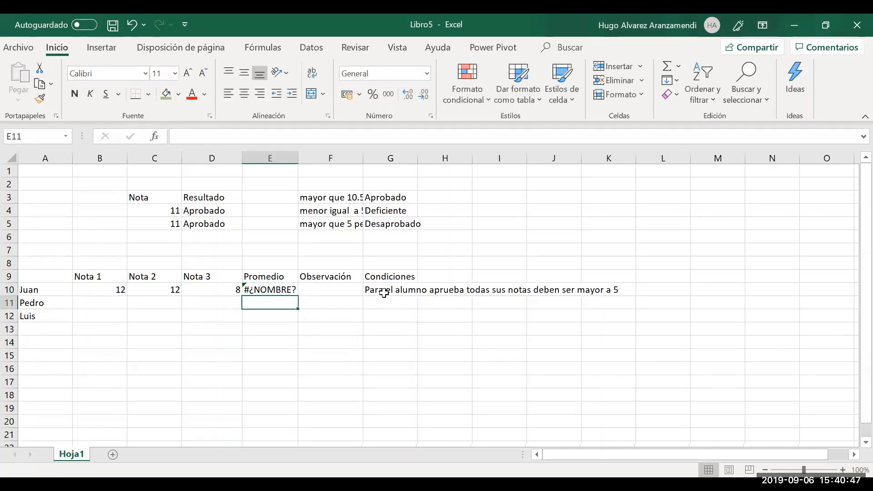
key("Up")
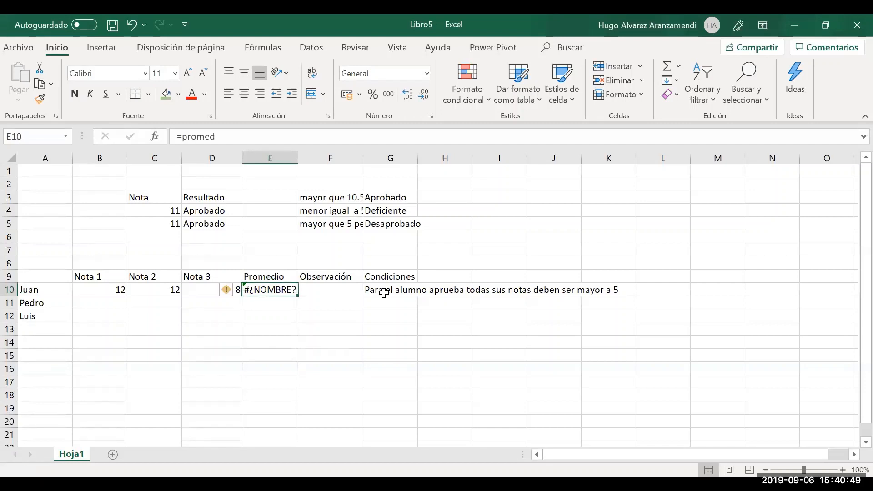
type("=")
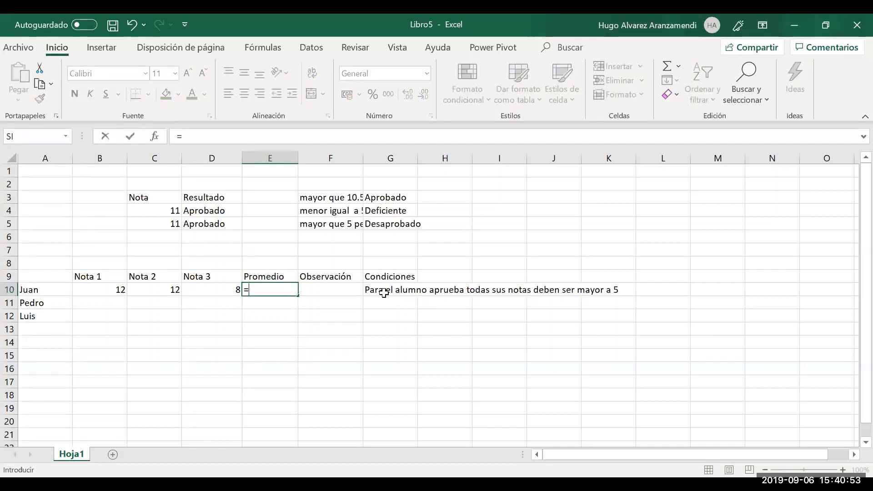
type("promedio (")
key("Left")
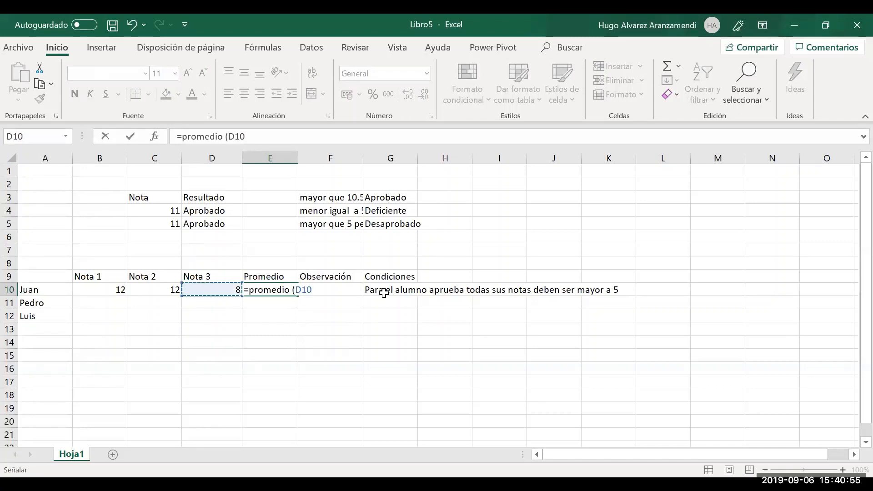
key("shift+Left")
key("shift+Left")
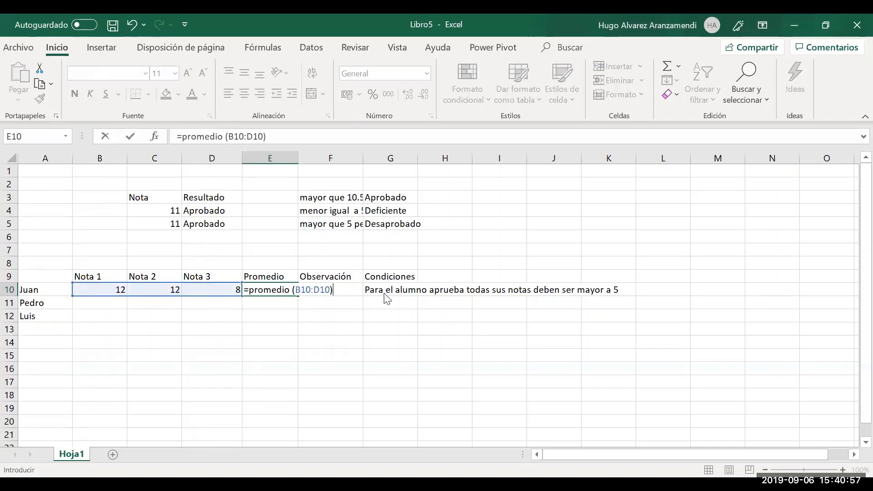
key("Return")
key("Return")
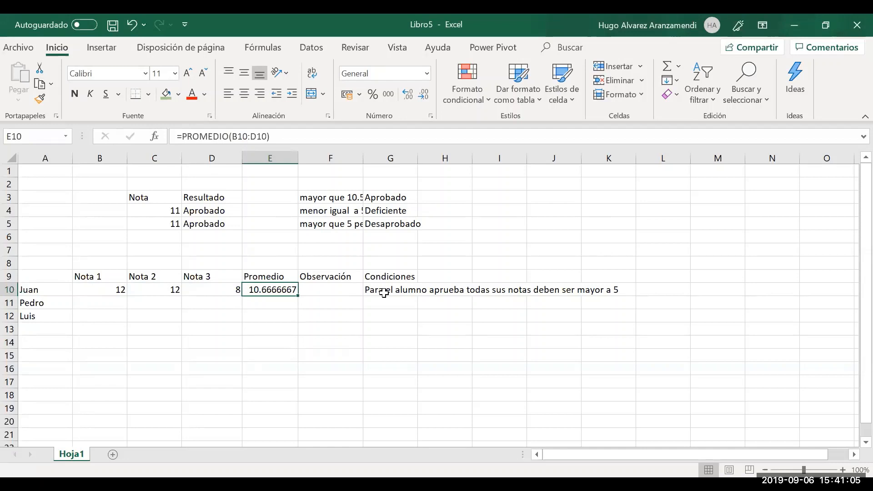
key("Left")
key("Left")
key("Left")
key("Down")
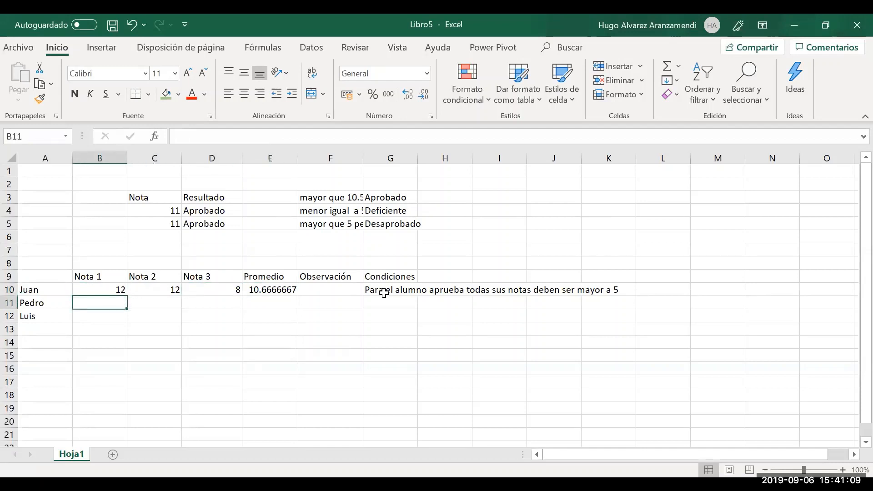
Copy row 10's grades and average into row 11, changing its Nota 2 to 10
key("Up")
key("shift+Right")
key("shift+Right")
key("shift+Right")
key("ctrl+c")
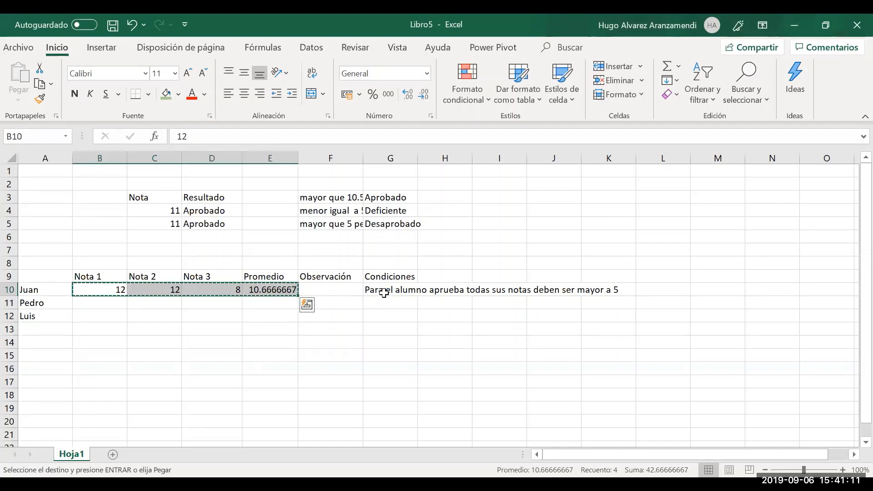
key("Down")
key("Return")
key("Right")
key("Right")
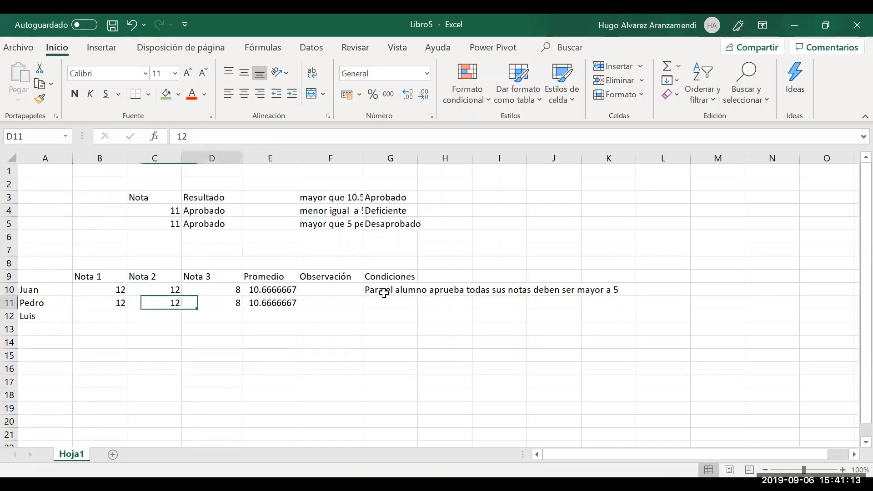
key("Left")
type("10")
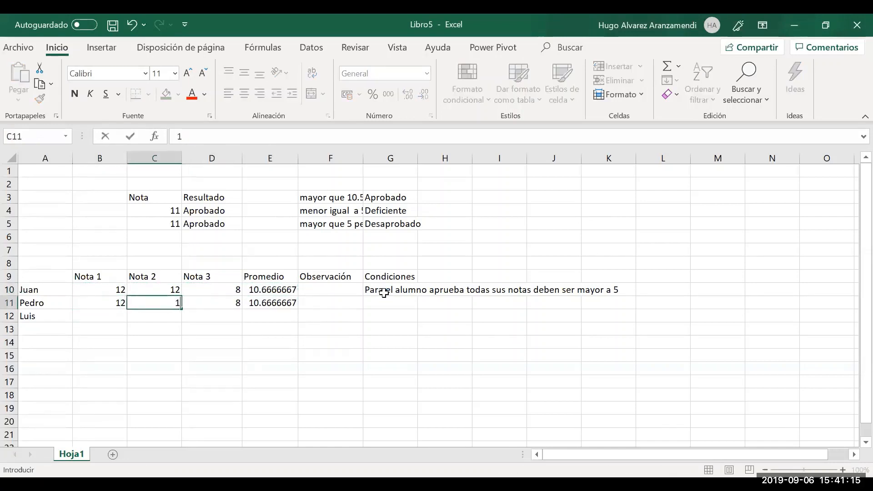
key("Right")
key("Right")
key("Right")
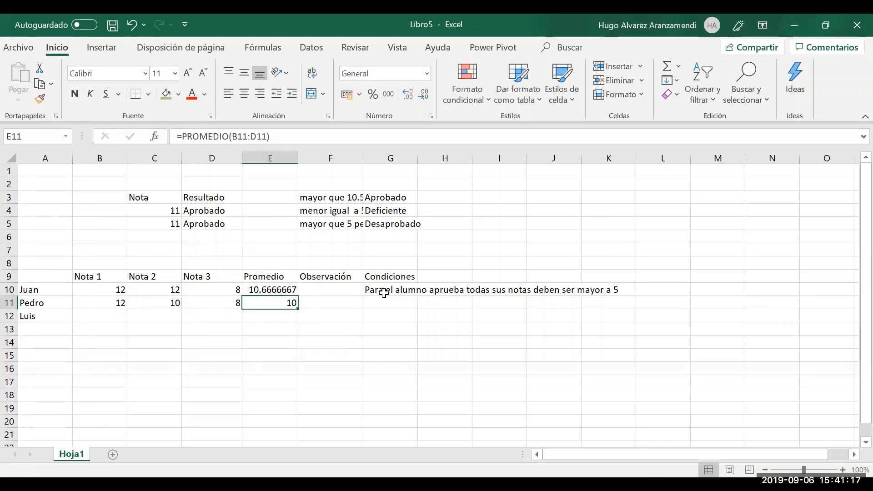
Change Juan's grades in row 10 to 12, 4 and 16
key("Up")
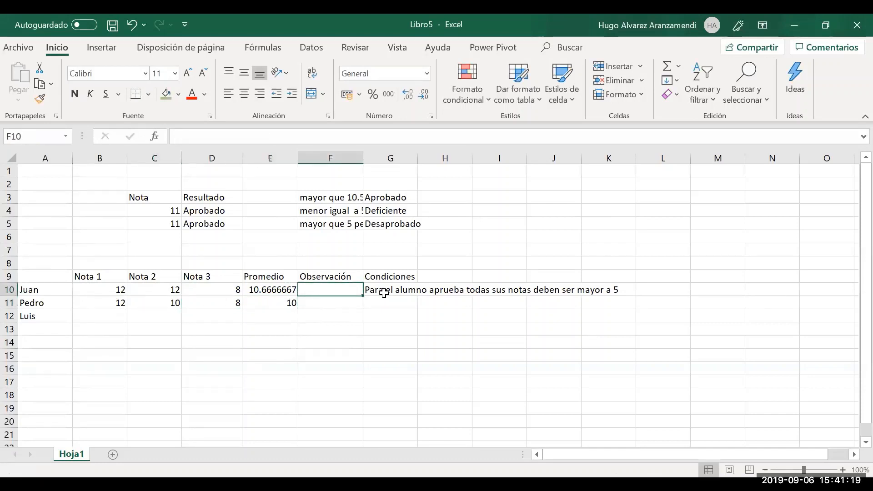
key("Left")
key("Left")
key("Left")
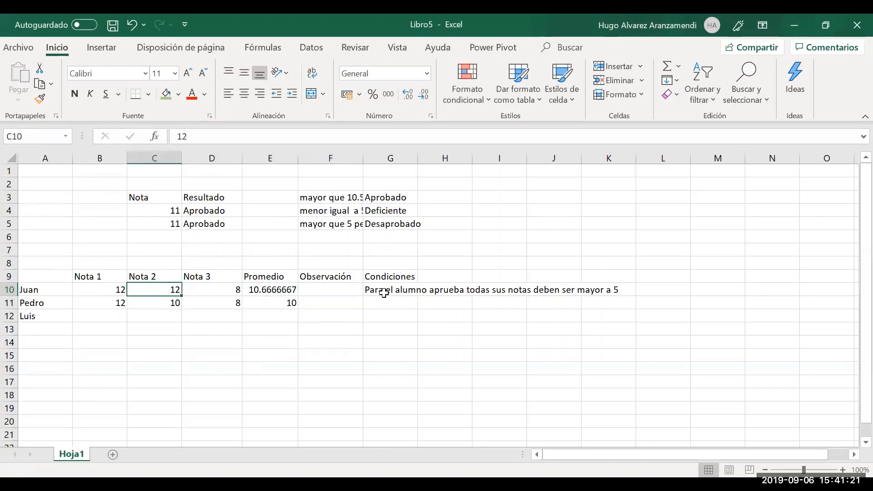
type("4")
key("Return")
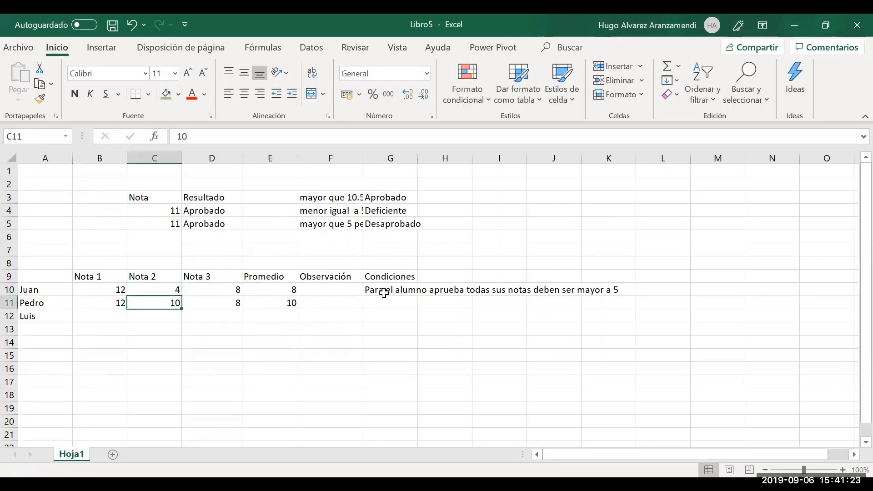
key("Up")
key("Right")
type("16")
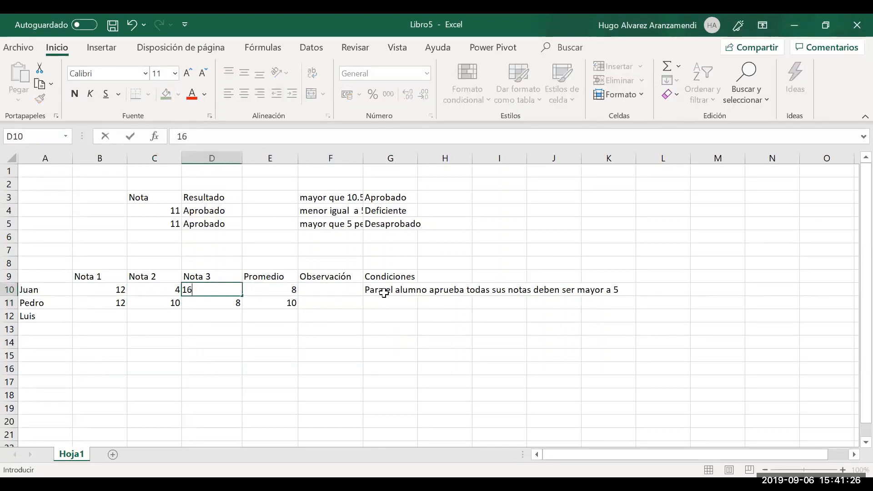
key("Return")
key("Up")
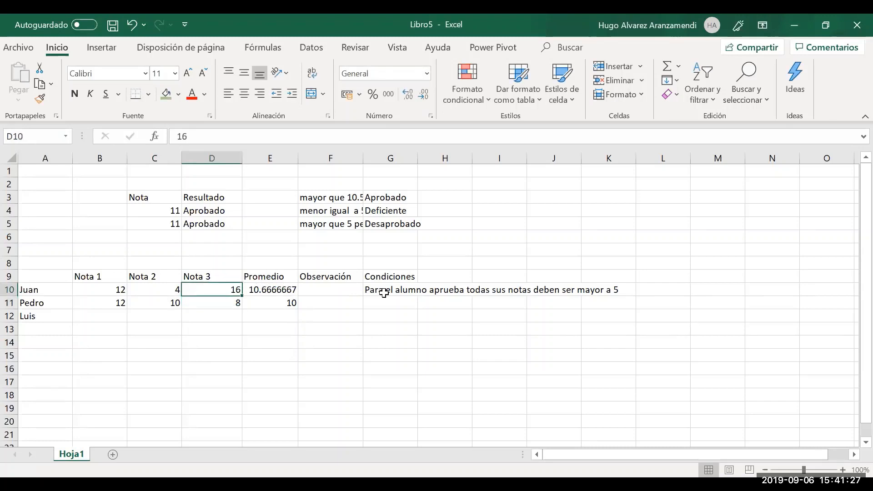
key("Left")
key("Right")
key("Right")
key("Right")
key("Right")
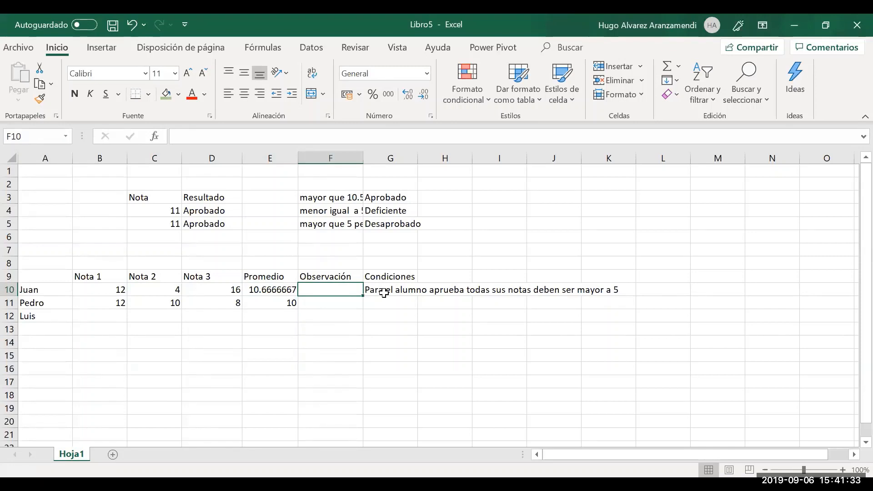
Review row 10's grades, the E10 average and the G10 pass condition, ending in F10
key("Left")
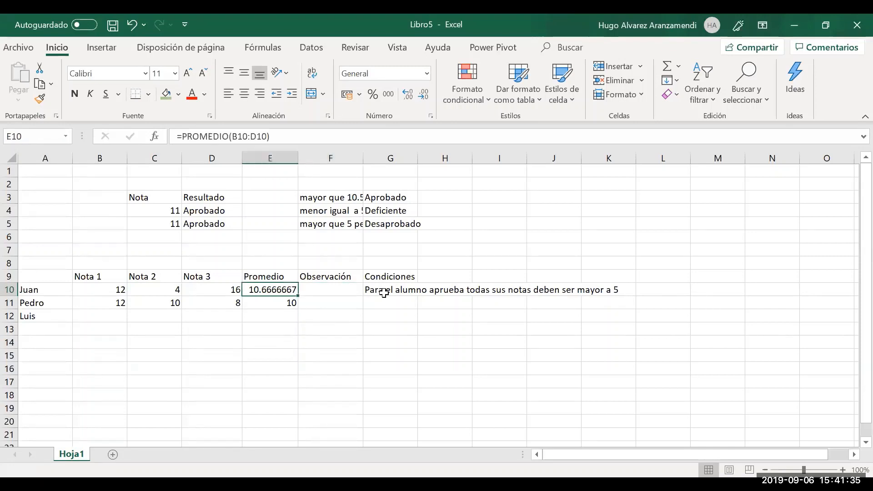
key("Left")
key("Left")
key("Left")
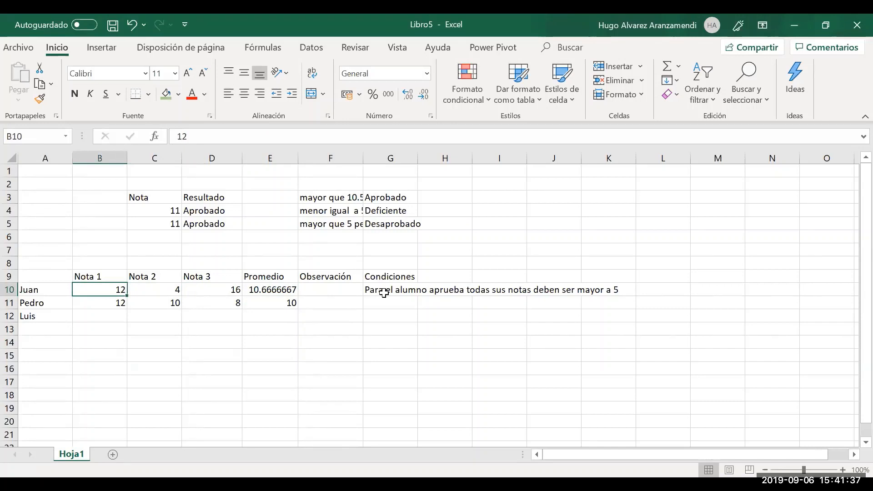
key("Right")
key("Right")
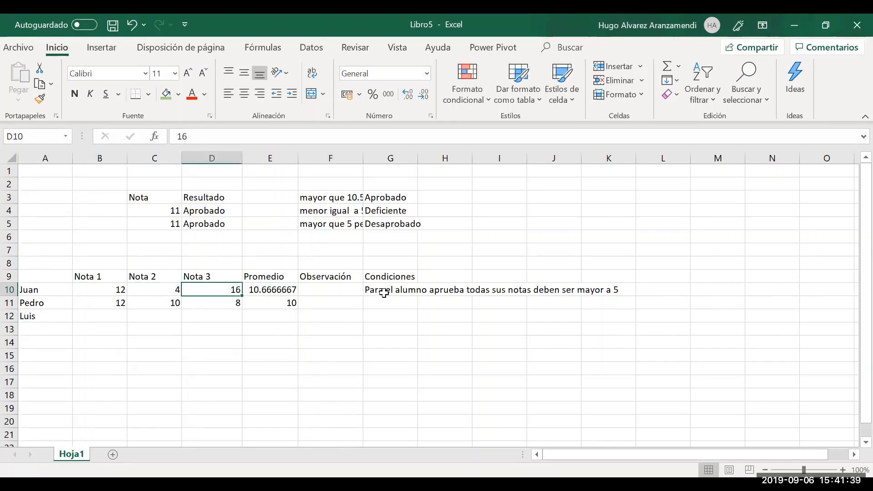
key("Right")
key("Left")
key("Left")
key("Left")
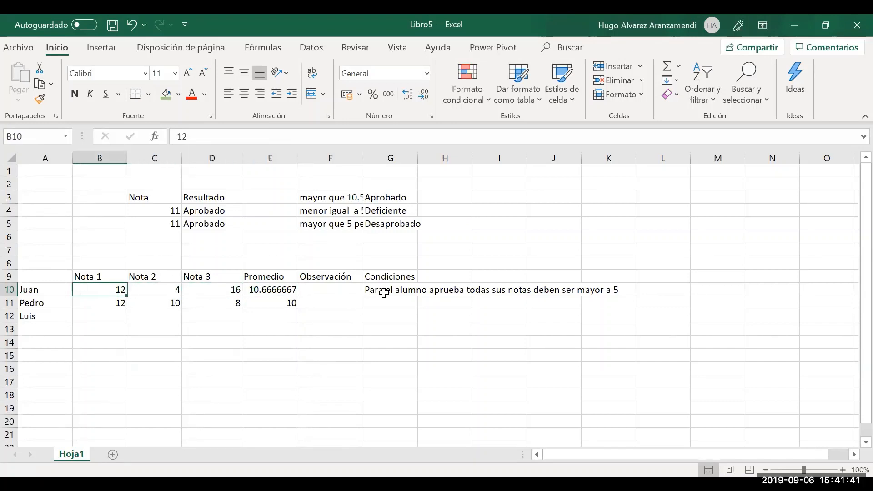
key("Right")
key("Right")
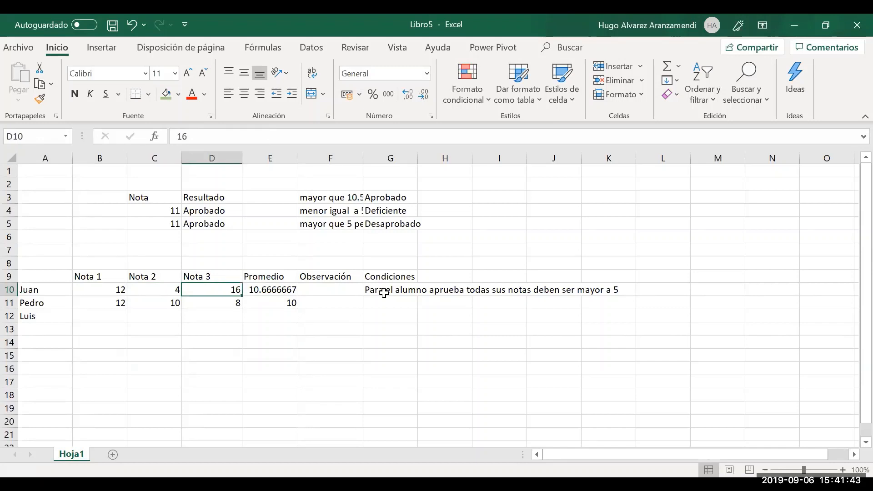
key("Right")
key("Right")
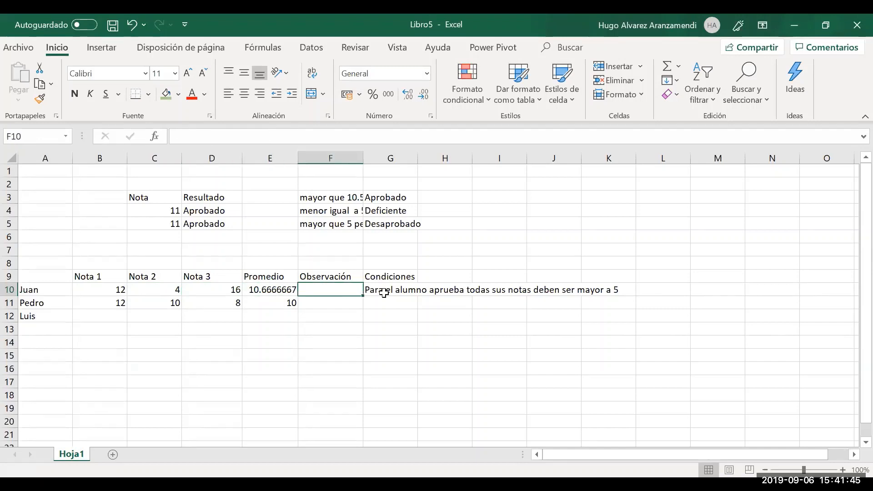
key("Right")
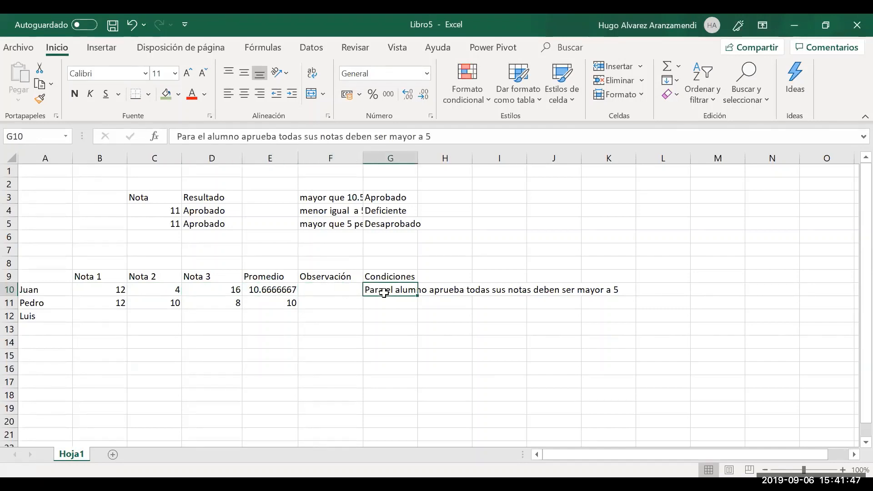
key("Left")
key("Left")
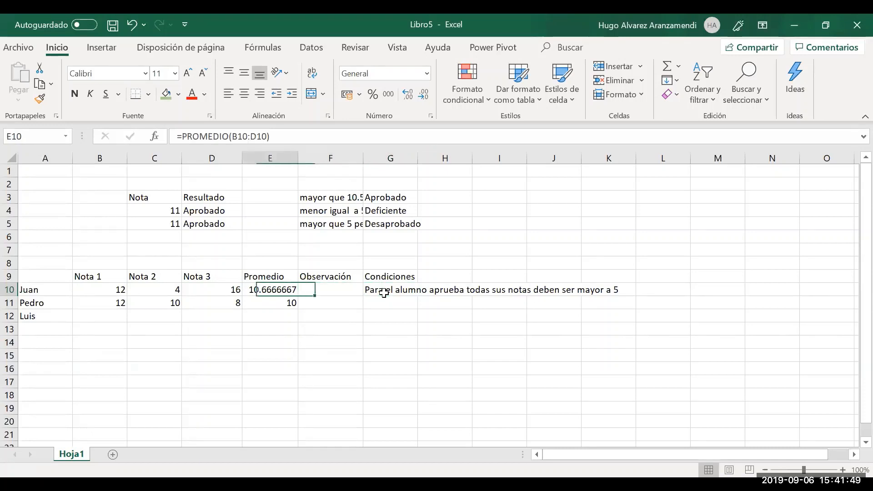
key("Right")
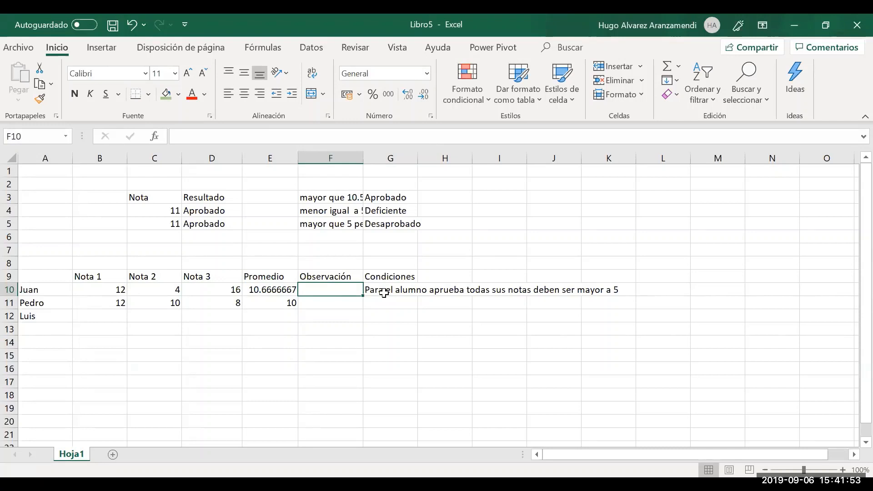
Enter =Y(B10>=5;C10>=5;D10>=5) in F10, which returns FALSO for Juan
type("=")
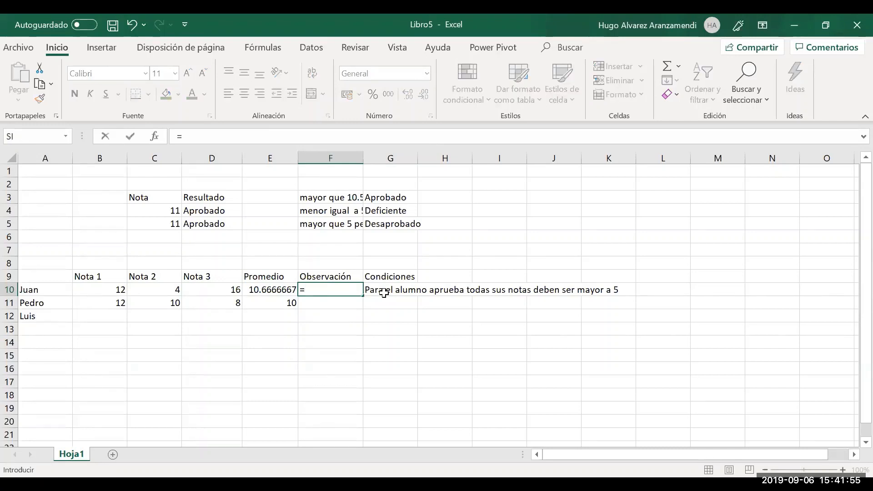
type("Y")
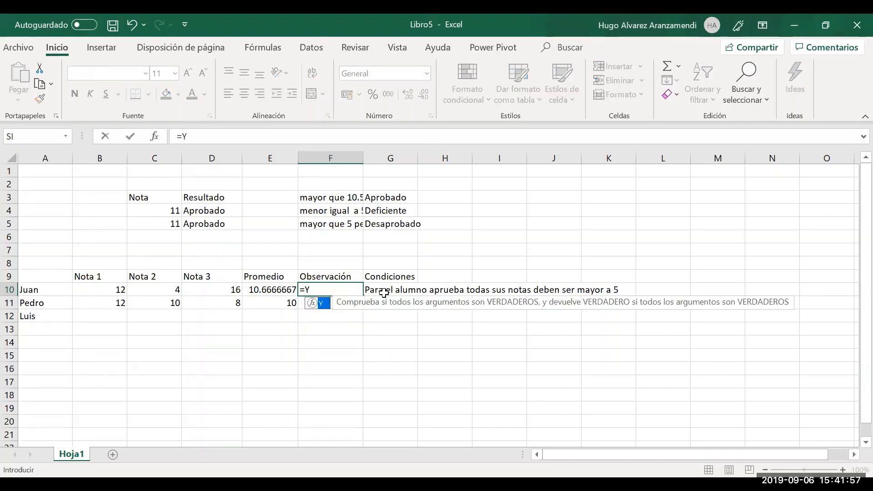
type("(")
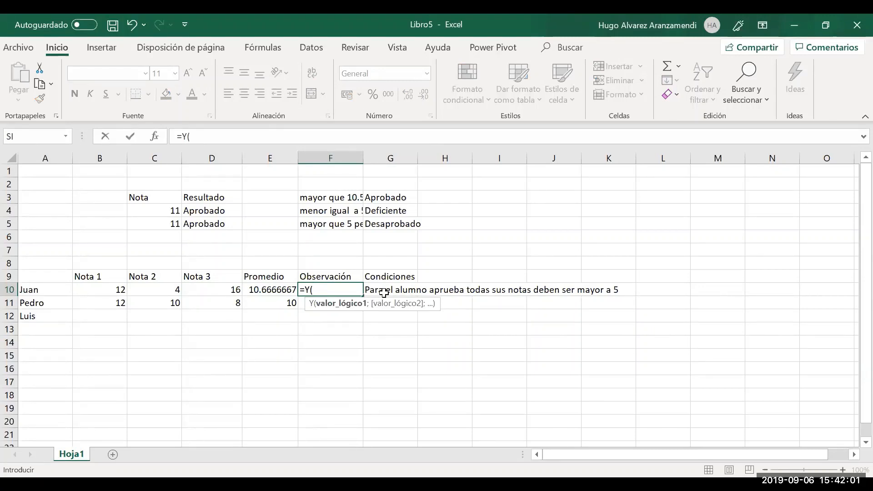
type("c10")
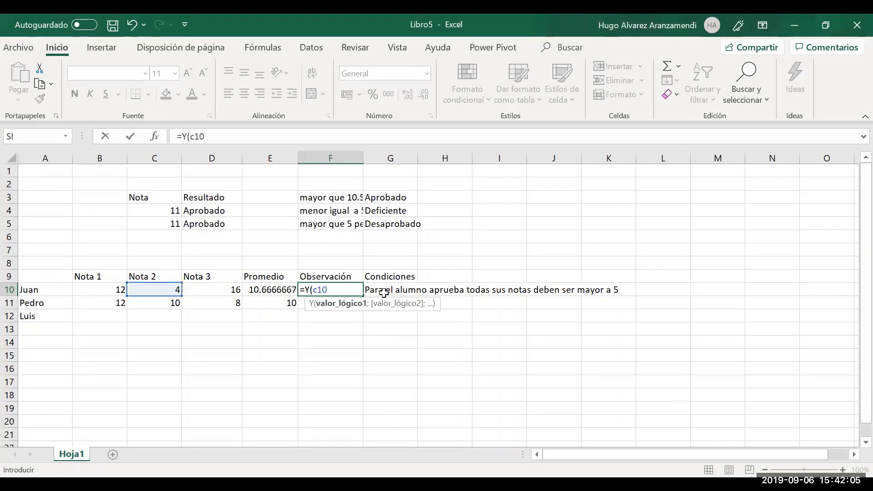
key("BackSpace")
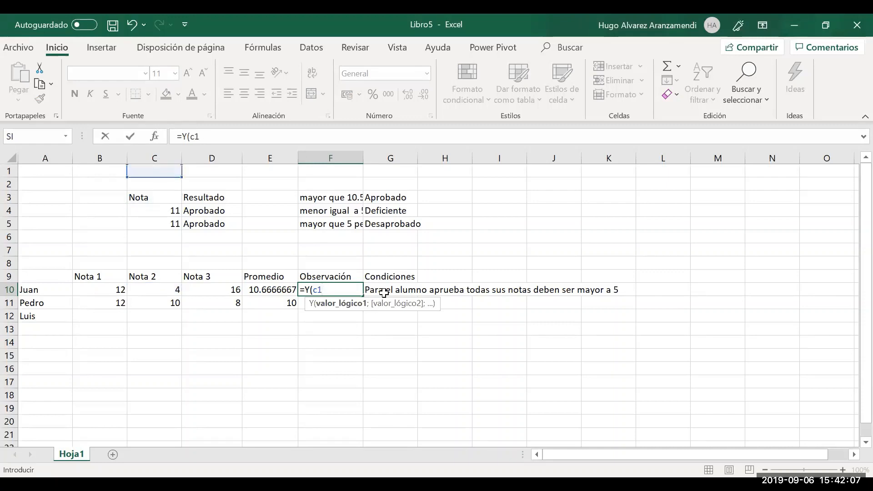
key("BackSpace")
key("BackSpace")
type("b10")
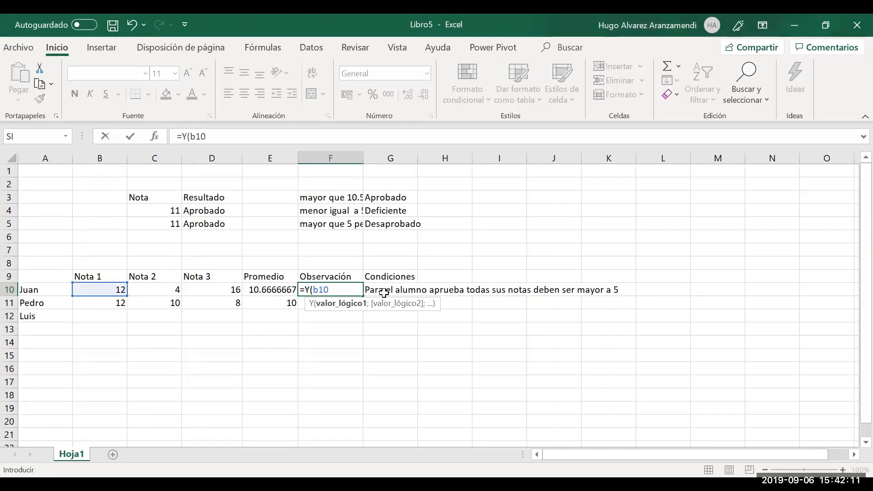
type(">=5")
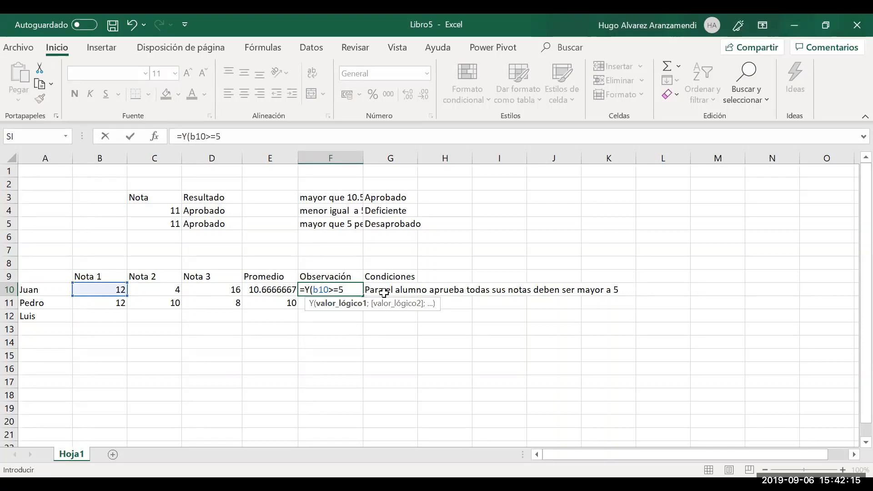
type(";")
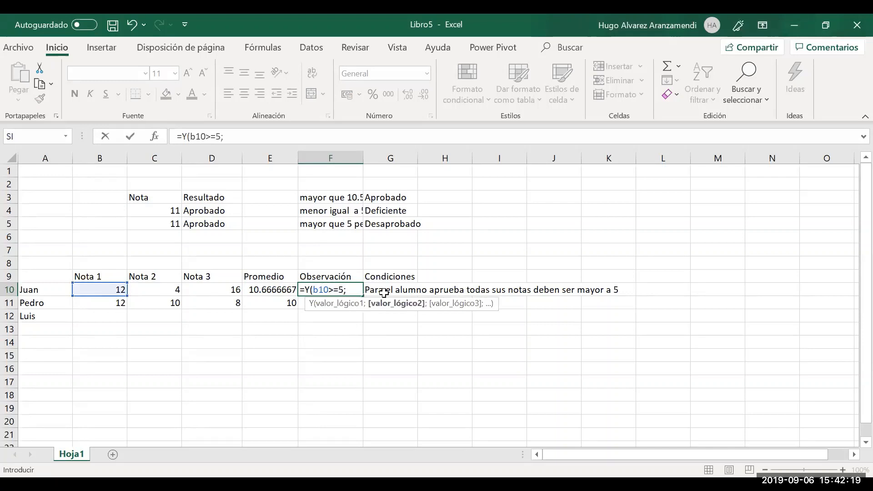
type("c10")
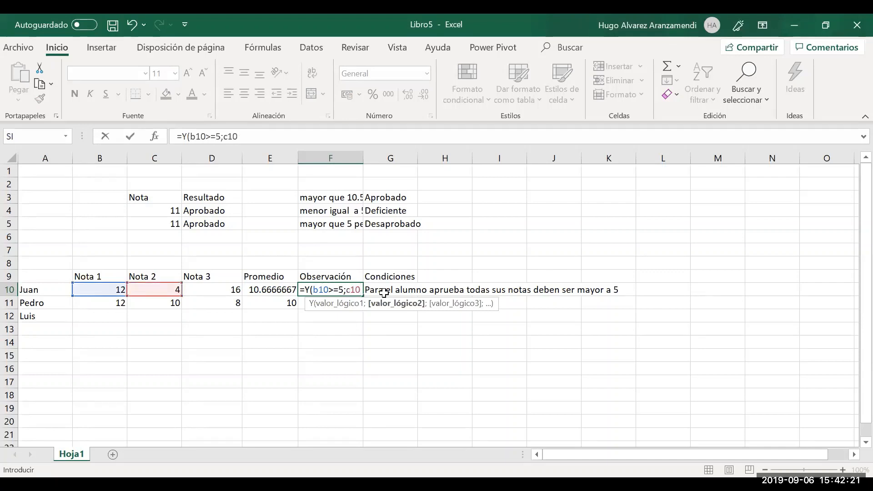
type(">=5")
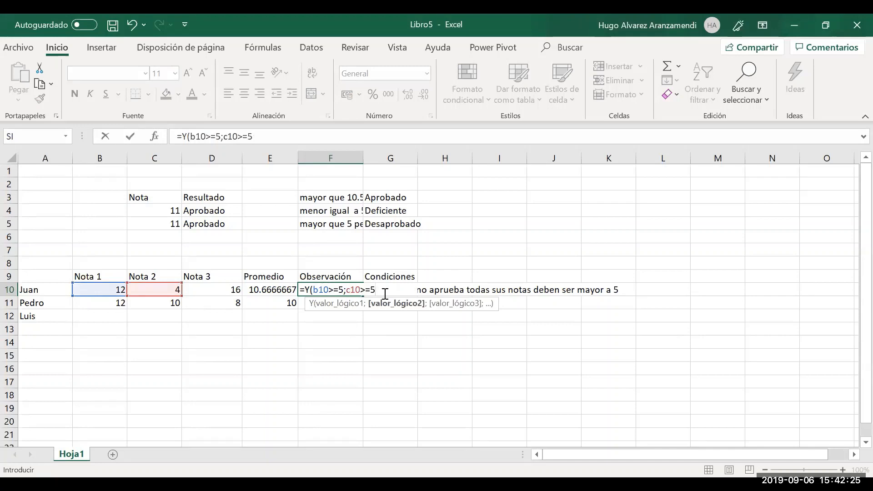
type(";")
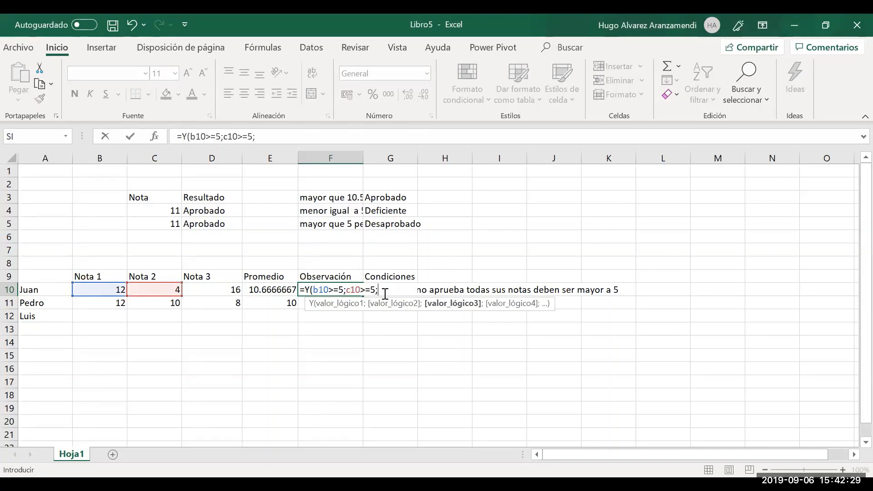
type("d10")
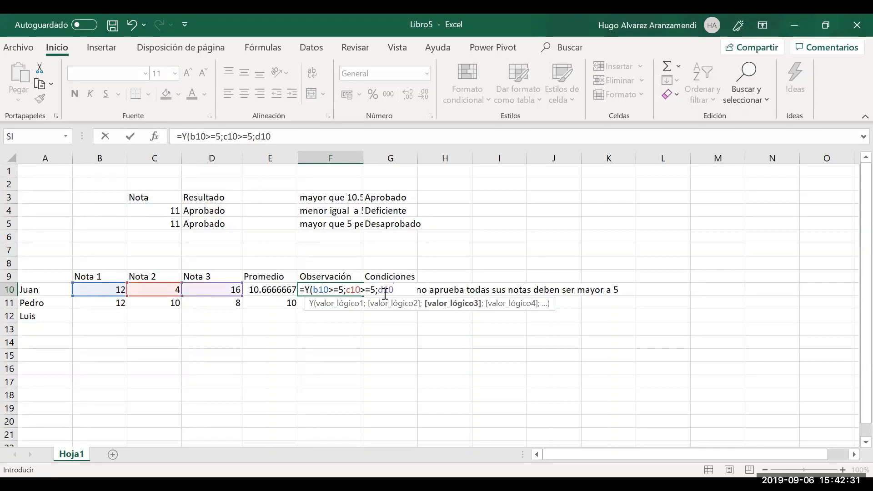
type(">=5)")
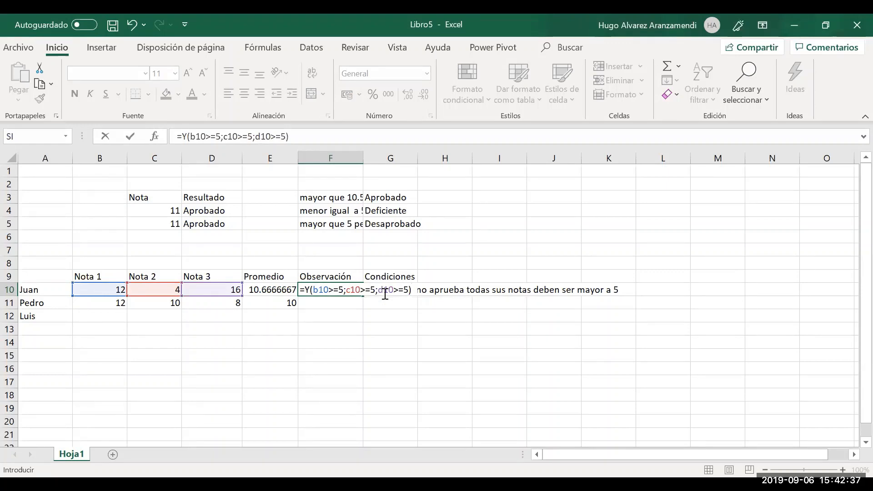
key("Return")
key("Up")
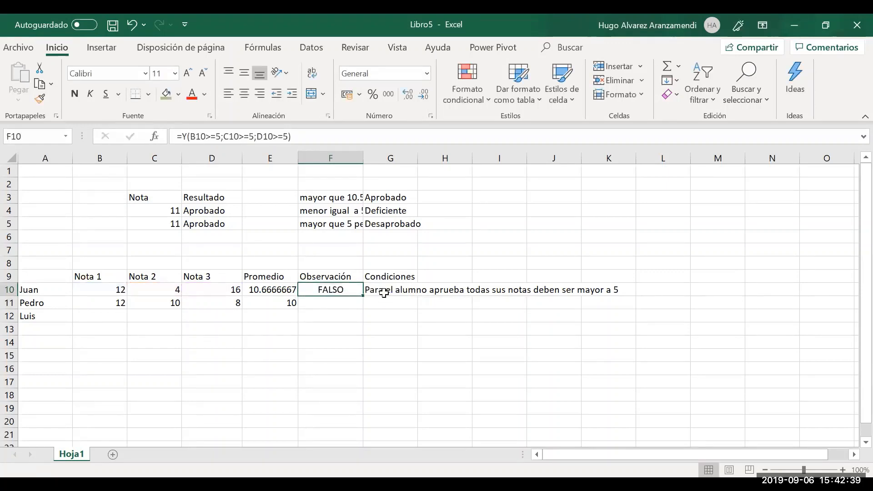
key("Return")
key("Up")
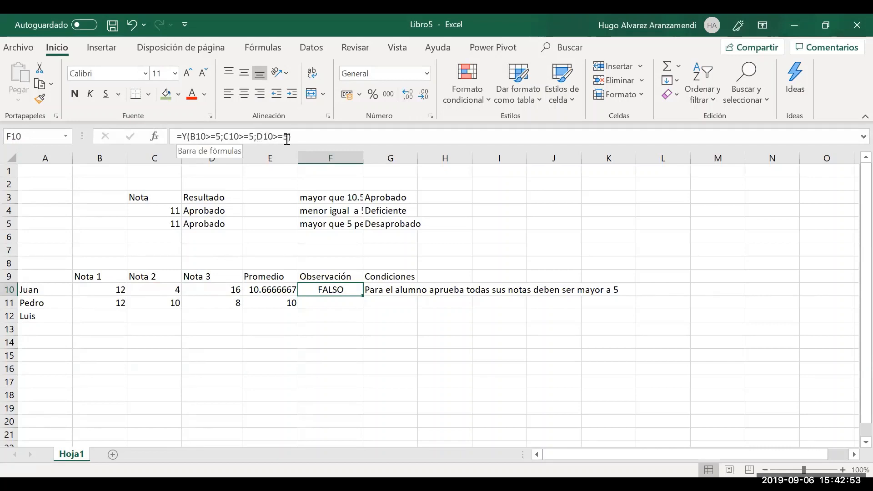
left_click(223, 137)
left_click_drag(223, 136, 255, 139)
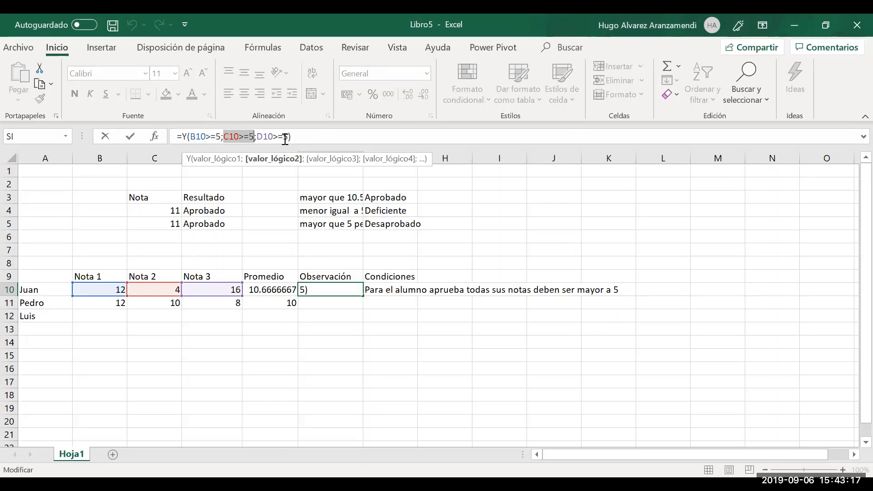
key("Return")
key("Up")
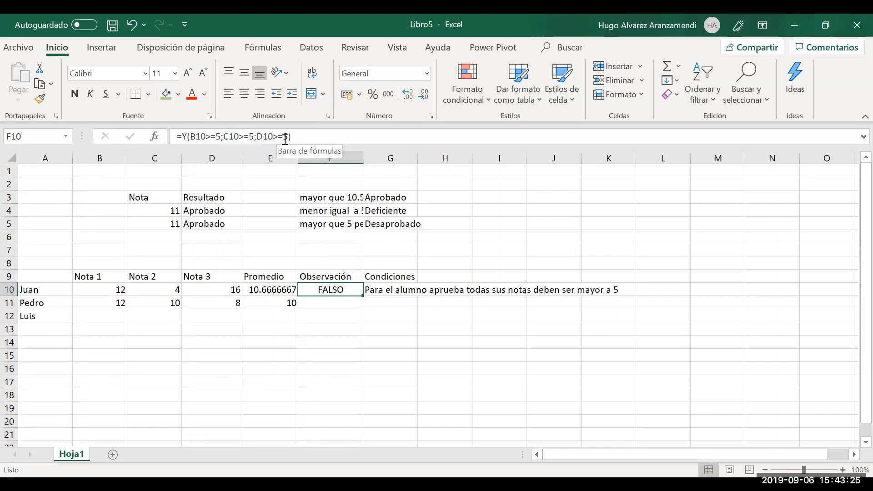
left_click(182, 136)
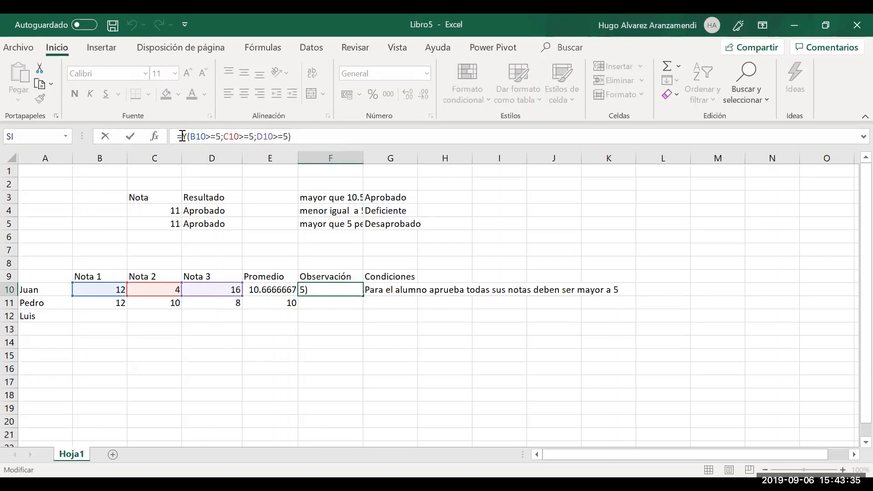
Wrap F10's Y test in si( with empty placeholder result arguments
type("si")
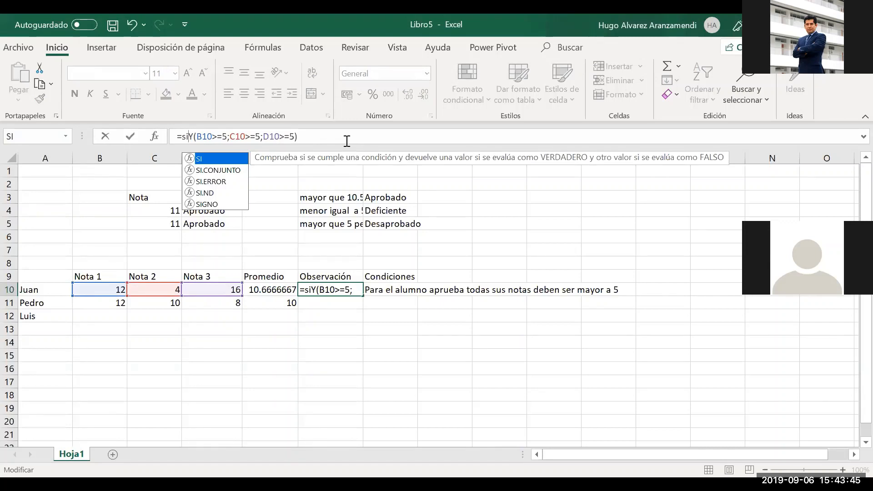
type("(")
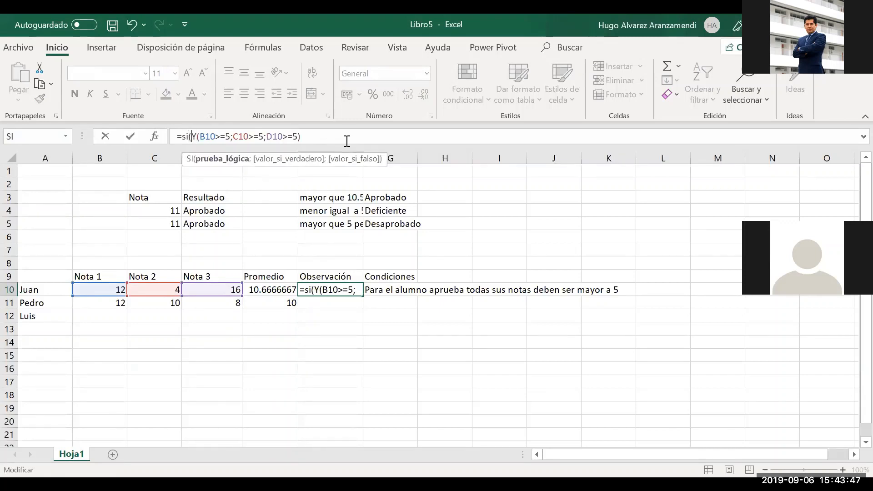
key("shift+Right")
key("shift+Right")
key("shift+Right")
key("shift+Right")
key("shift+Right")
key("shift+Right")
key("shift+Right")
key("shift+Right")
key("shift+Right")
key("shift+Right")
key("shift+Right")
key("shift+Right")
key("shift+Right")
key("shift+Right")
key("shift+Right")
key("shift+Right")
key("shift+Right")
key("shift+Right")
key("shift+Right")
key("shift+Right")
key("shift+Right")
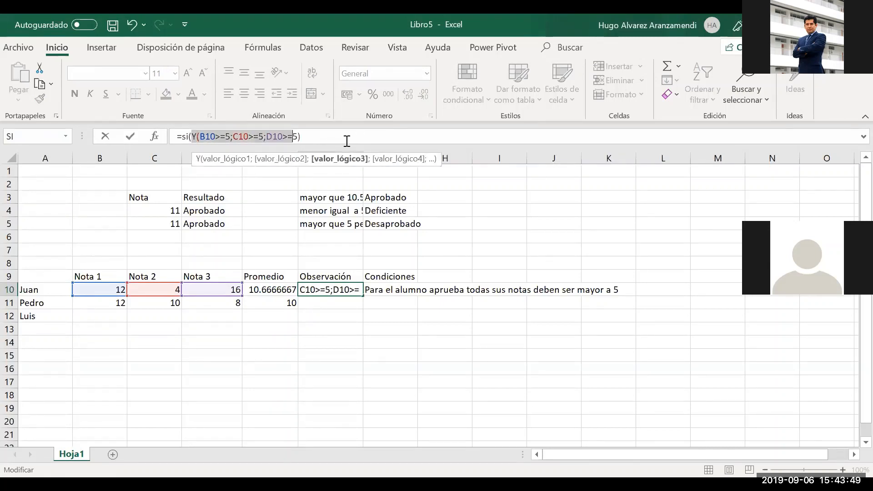
key("shift+Right")
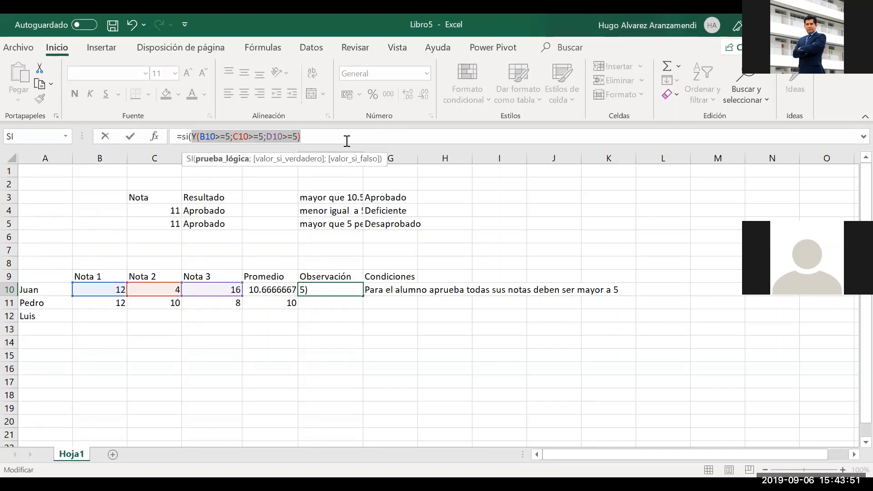
key("Right")
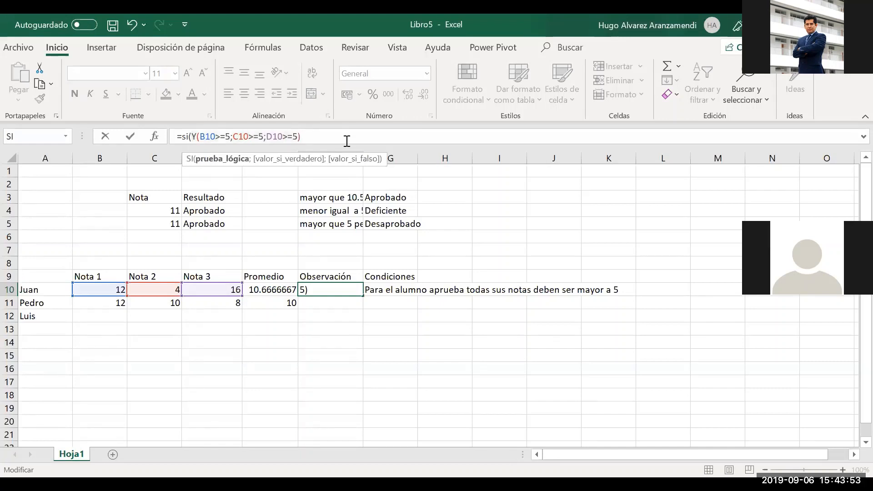
type(";\"")
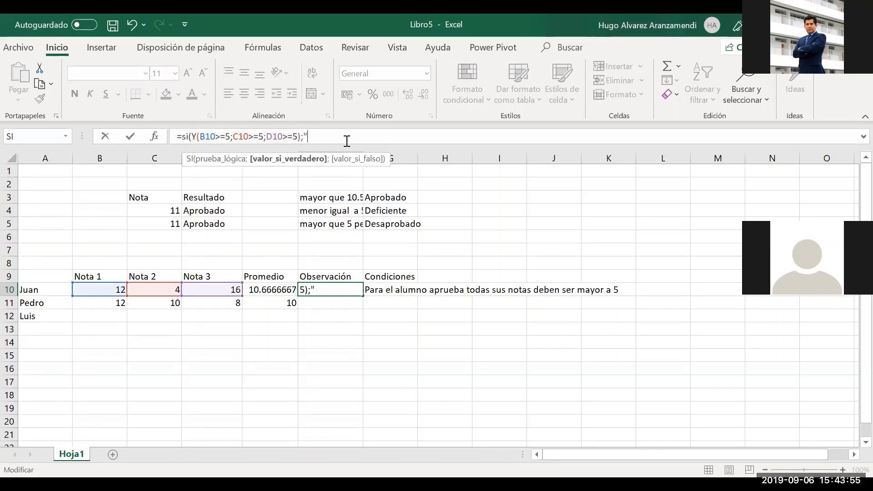
type("\"")
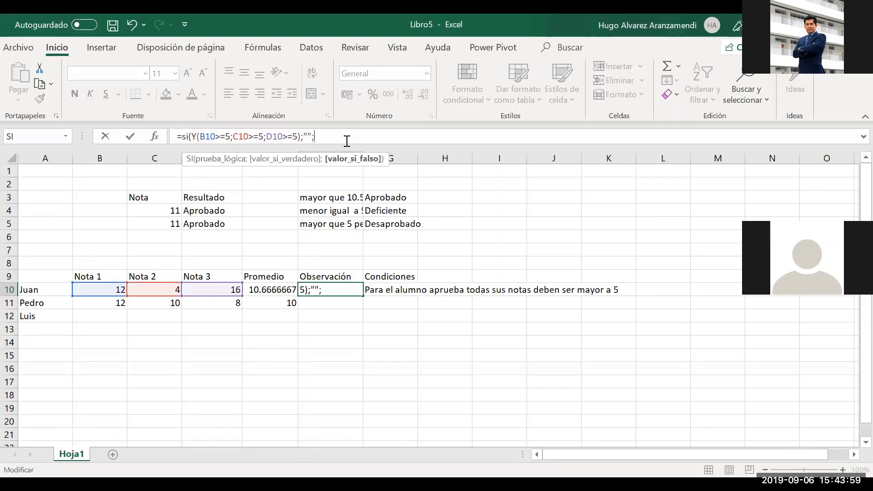
type(";")
Fill the SI results with "ok" and "Desaprobado" and enter the formula
left_click_drag(300, 137, 195, 137)
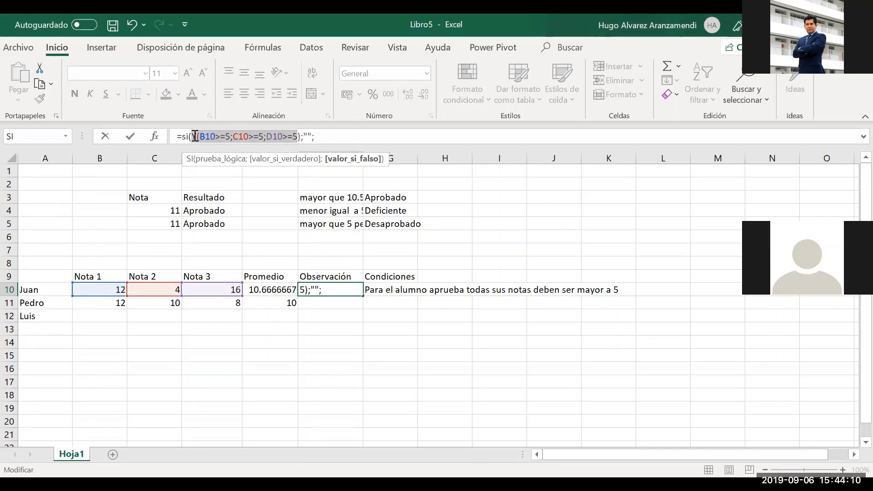
left_click(305, 138)
left_click(307, 137)
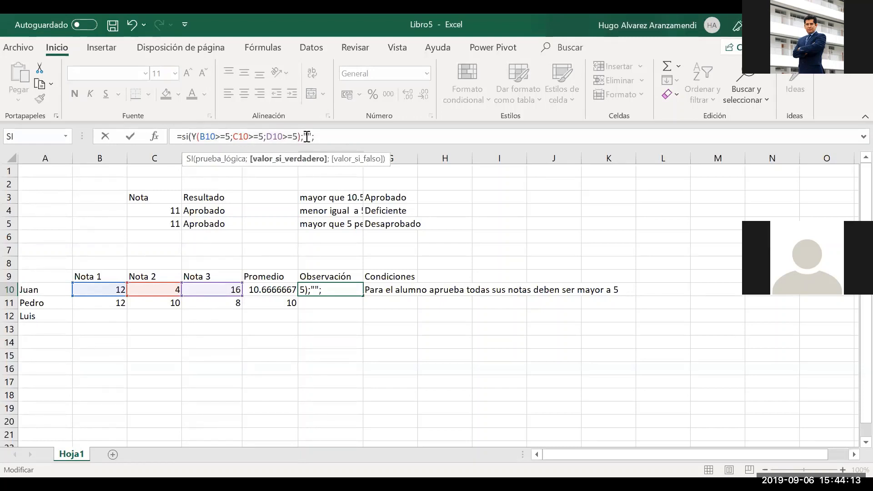
type("ok")
left_click(339, 136)
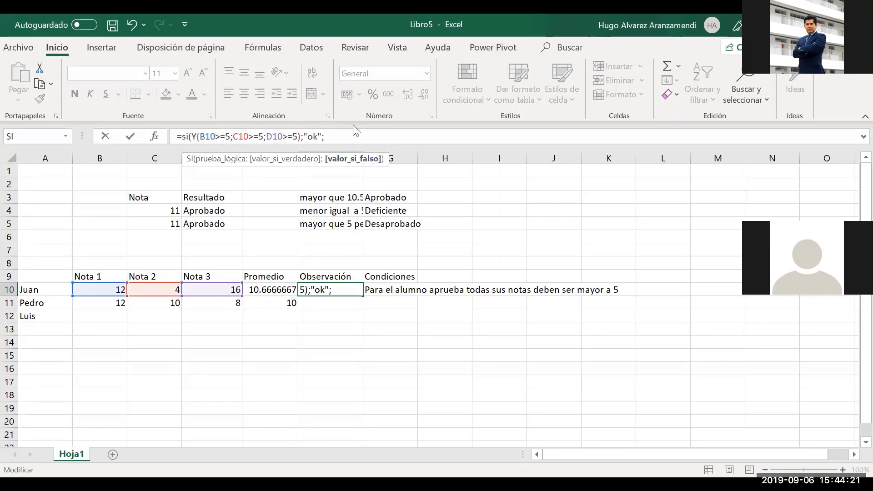
type("\"Desaprobado\")")
key("Return")
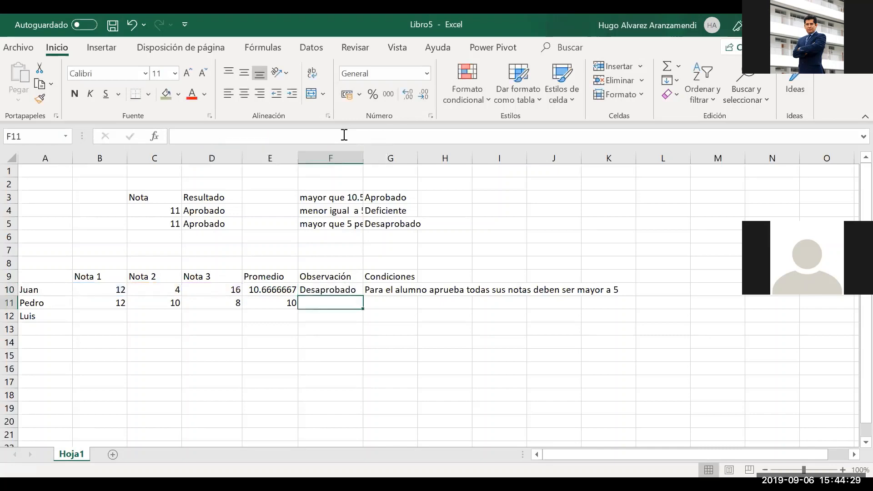
Copy row 11's grades 12, 10, 8 and average into B12:E13
key("Up")
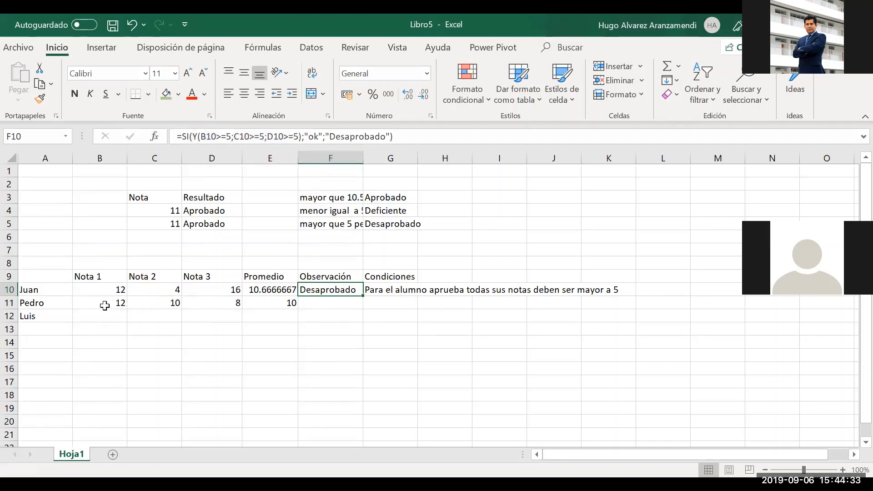
left_click_drag(105, 305, 260, 303)
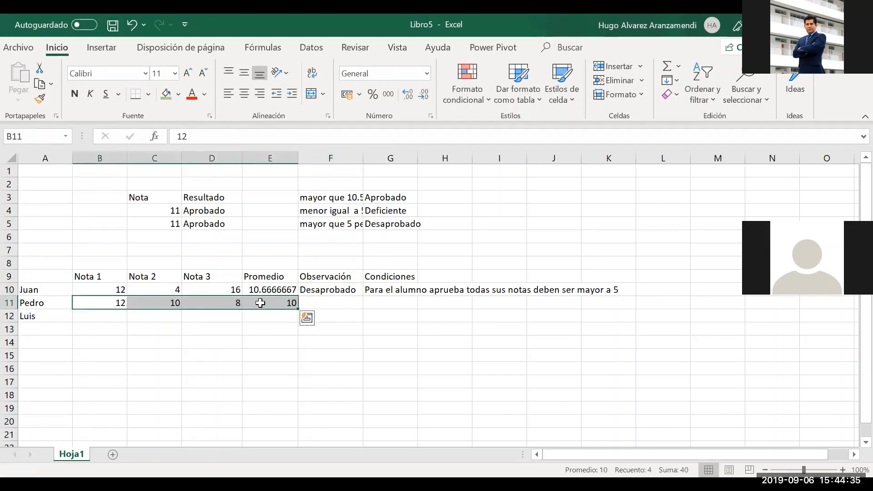
key("ctrl+c")
key("Down")
key("shift+Right")
key("shift+Right")
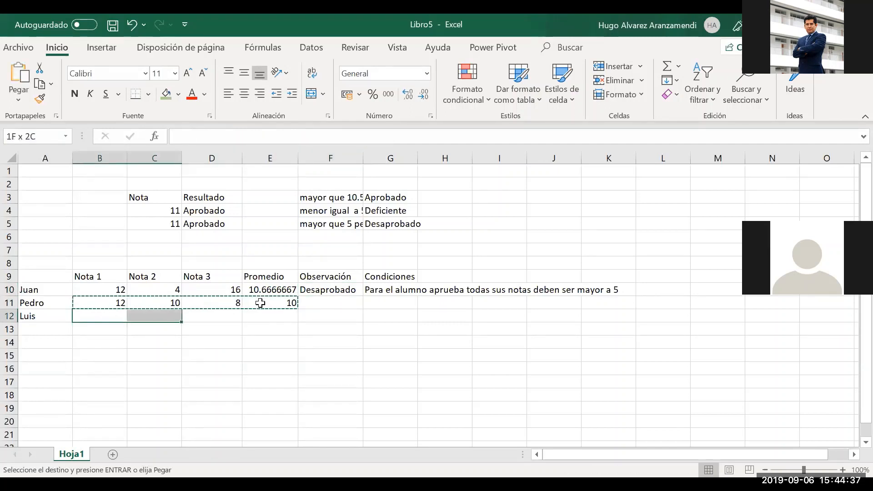
key("shift+Right")
key("shift+Down")
key("Return")
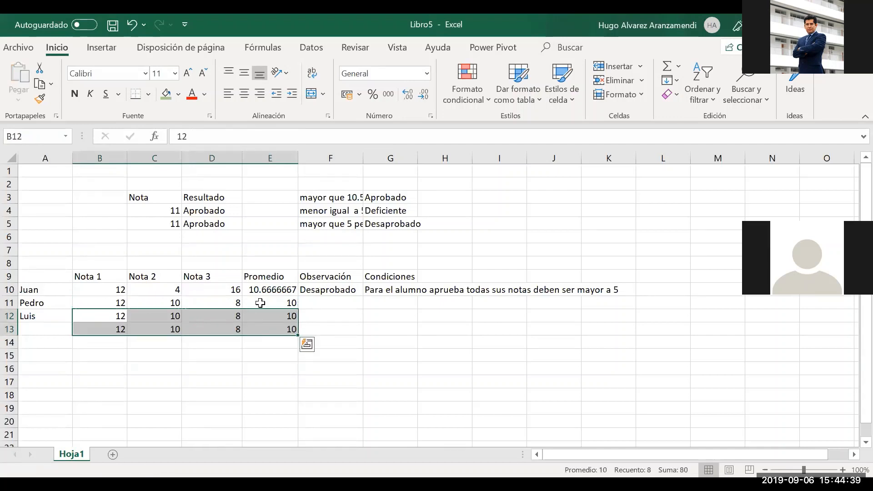
key("Up")
key("Right")
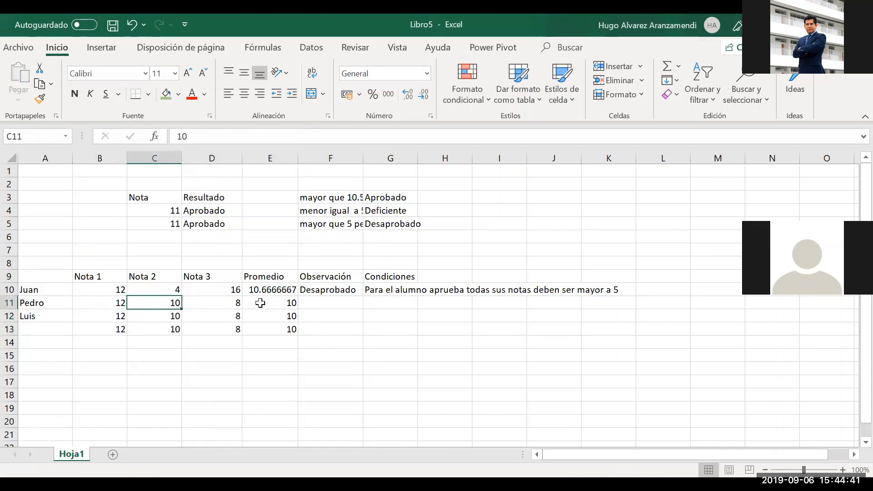
key("Right")
key("Left")
key("Right")
key("Right")
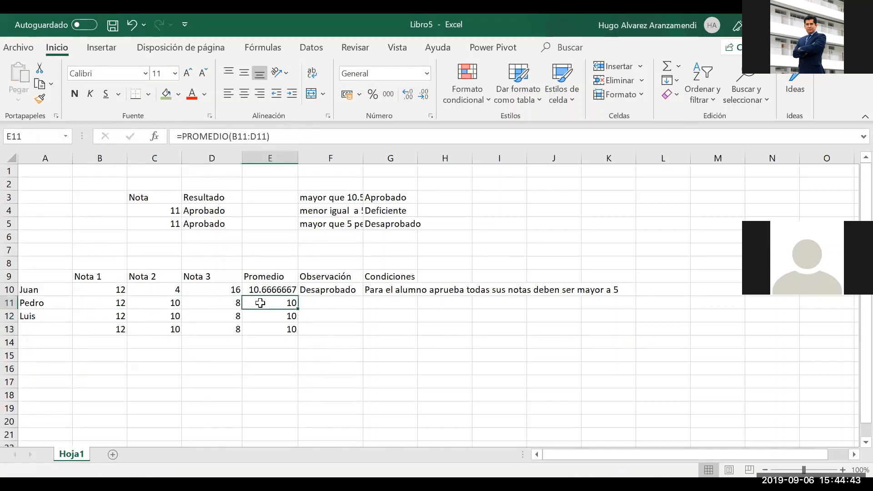
key("Right")
Copy F10's Observación formula down into F11, F12 and F13, showing ok
key("Up")
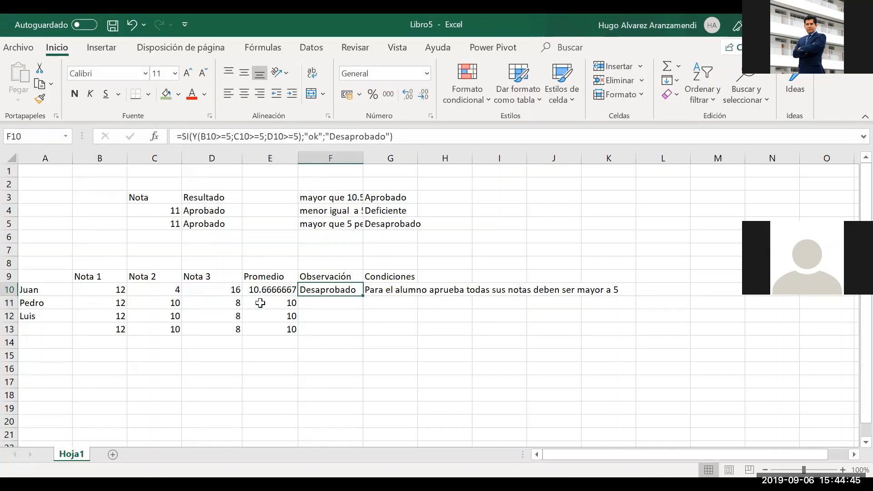
key("ctrl+c")
key("Down")
key("Return")
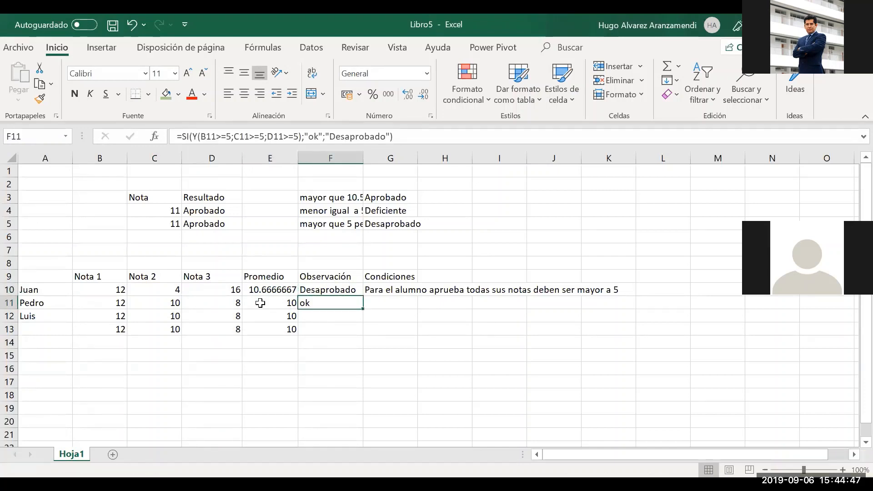
key("ctrl+c")
key("ctrl+c")
key("Down")
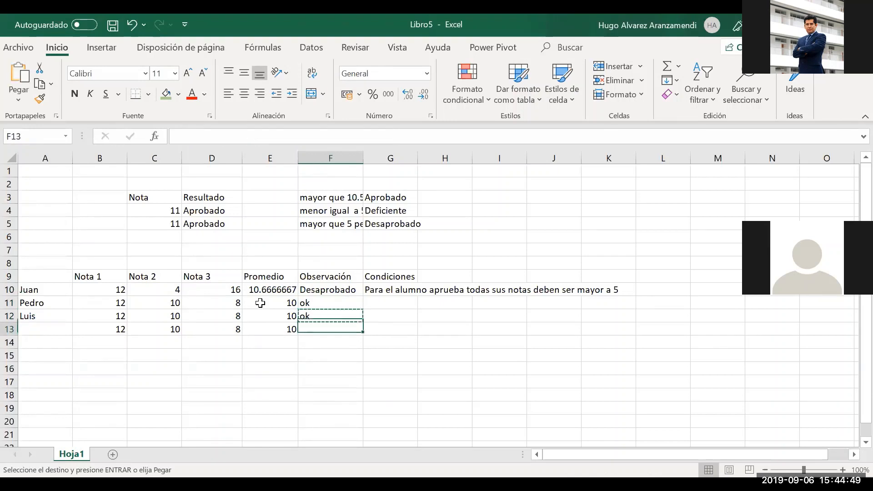
key("Return")
key("Up")
key("Left")
key("Left")
key("Left")
key("Left")
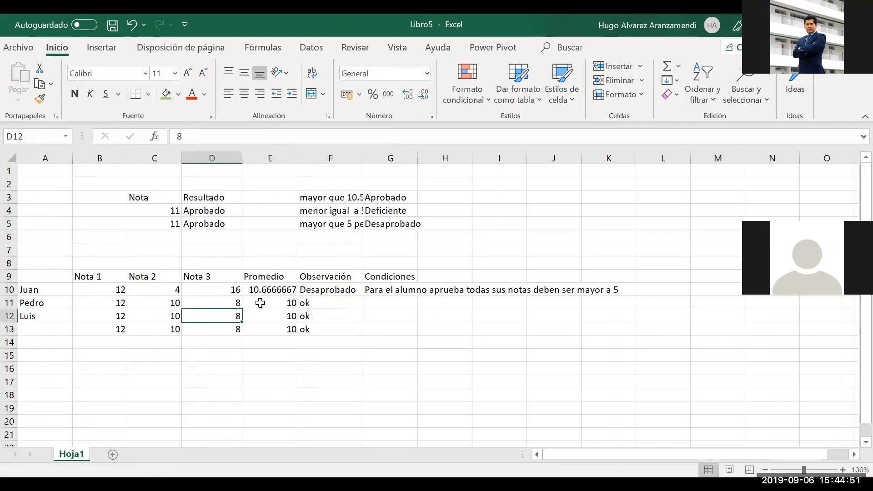
Lower Luis's Nota 1 in B12 to 2 and enter 6 as Nota 2 in C13
type("2")
key("Return")
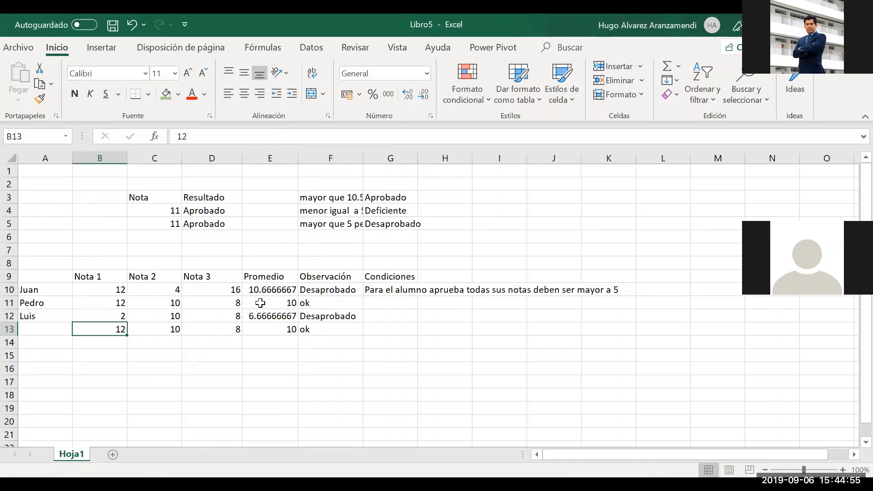
key("Right")
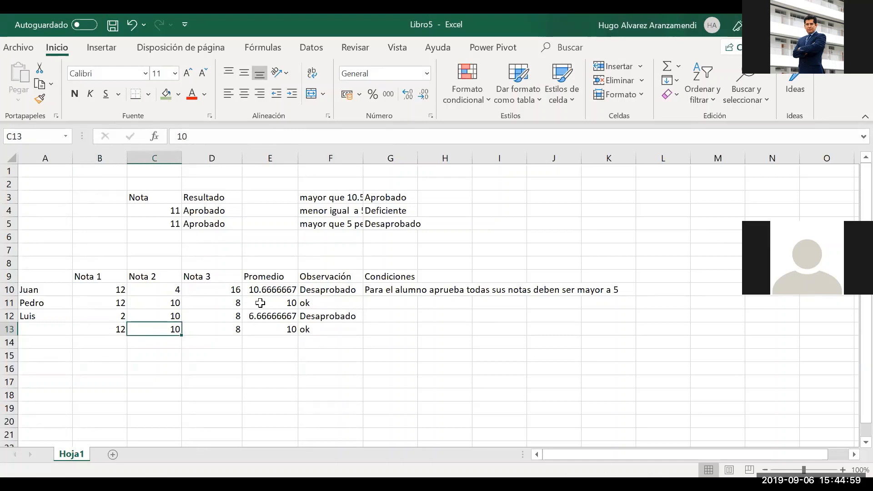
type("6")
key("Right")
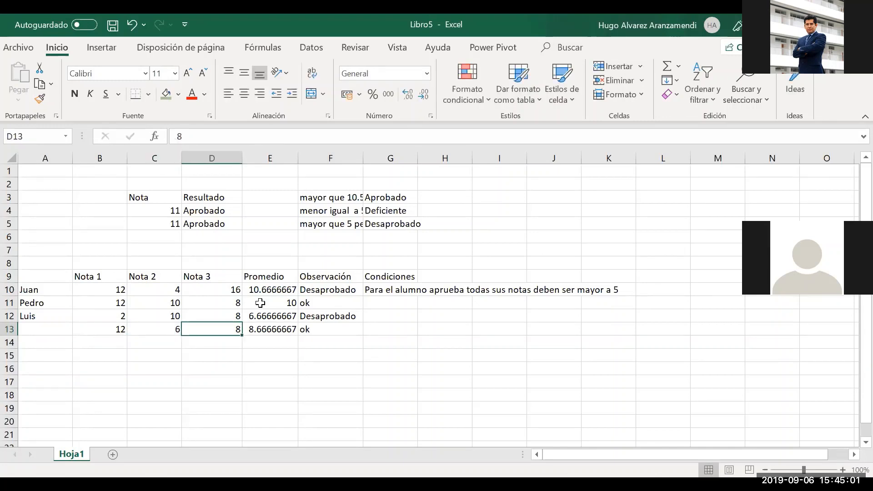
Check row 13's average, then set Nota 3 in D13 to 4 and then 8
key("Left")
key("Right")
key("Right")
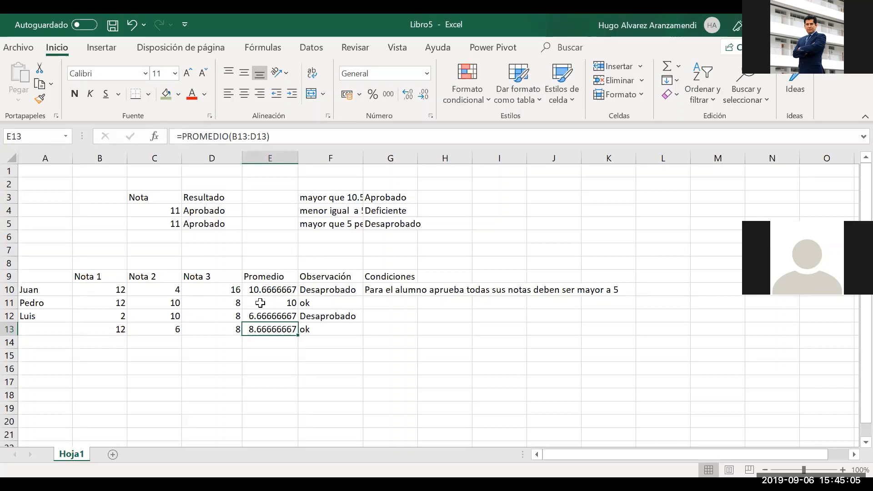
key("Left")
key("Right")
key("Right")
key("Left")
key("Left")
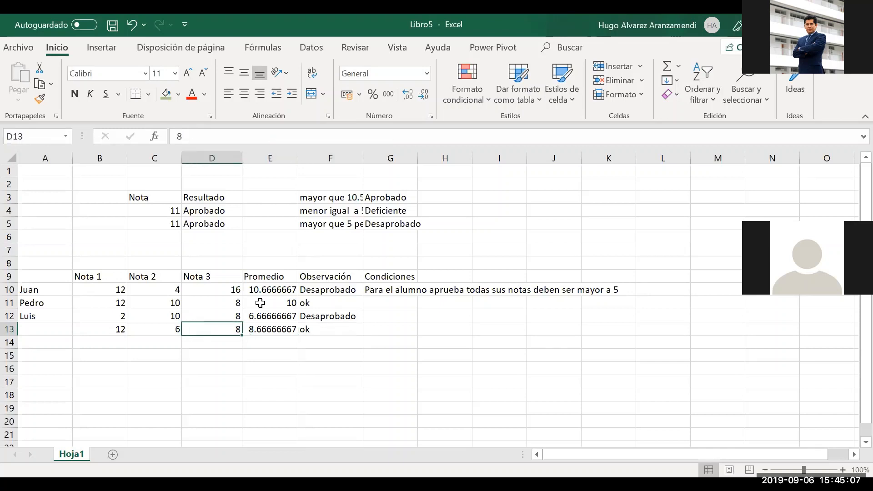
key("Left")
key("Right")
type("4")
key("Return")
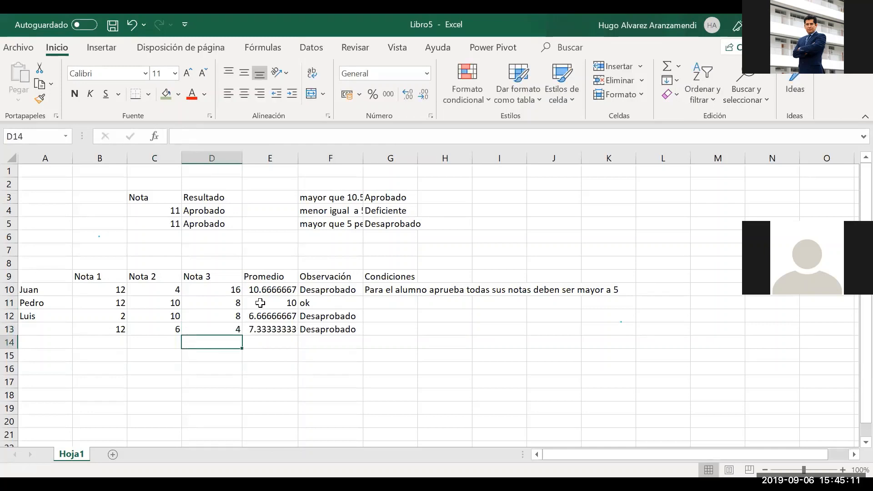
key("Up")
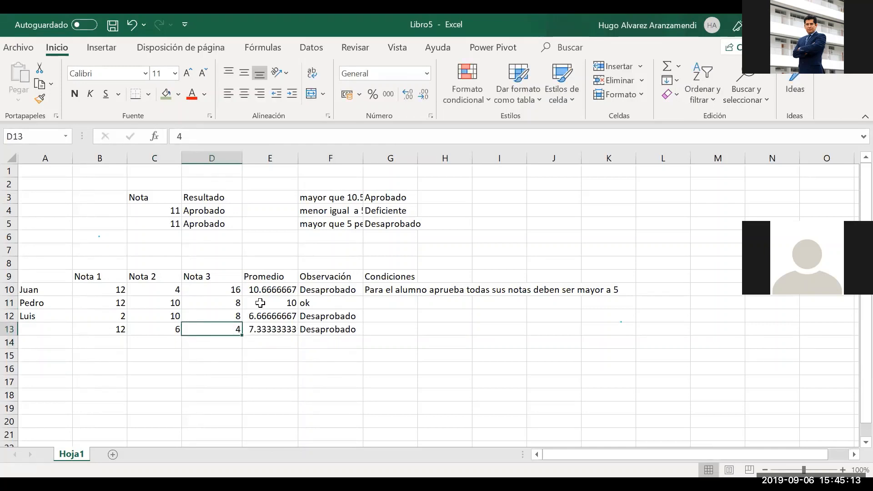
type("8")
key("Return")
Lower Nota 2 in C13 to 3 so row 13 averages under 8
key("Left")
key("Up")
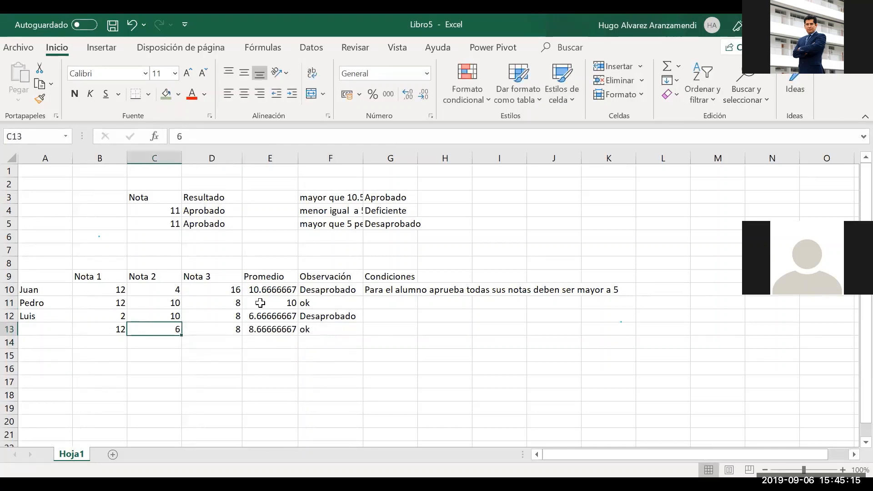
type("3")
key("Return")
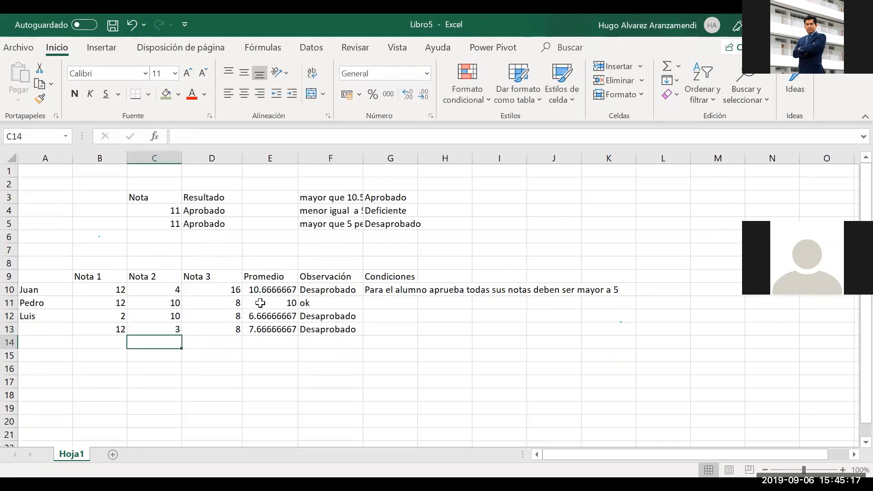
key("Up")
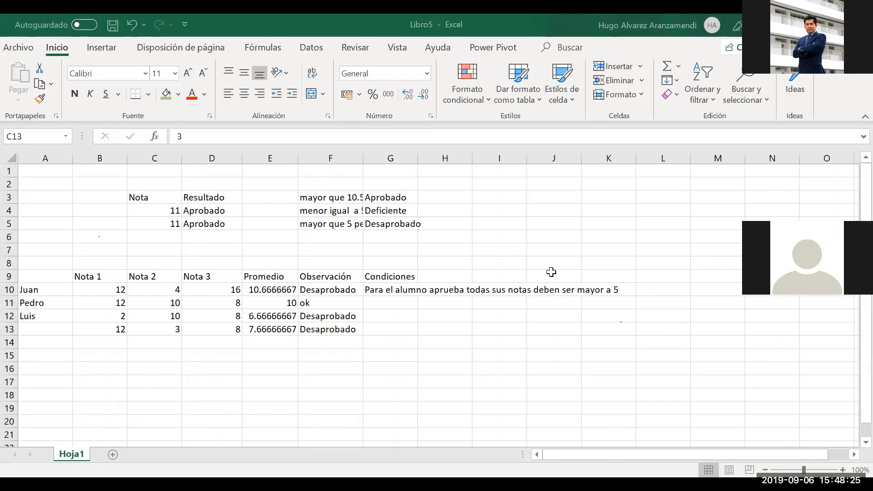
left_click(118, 331)
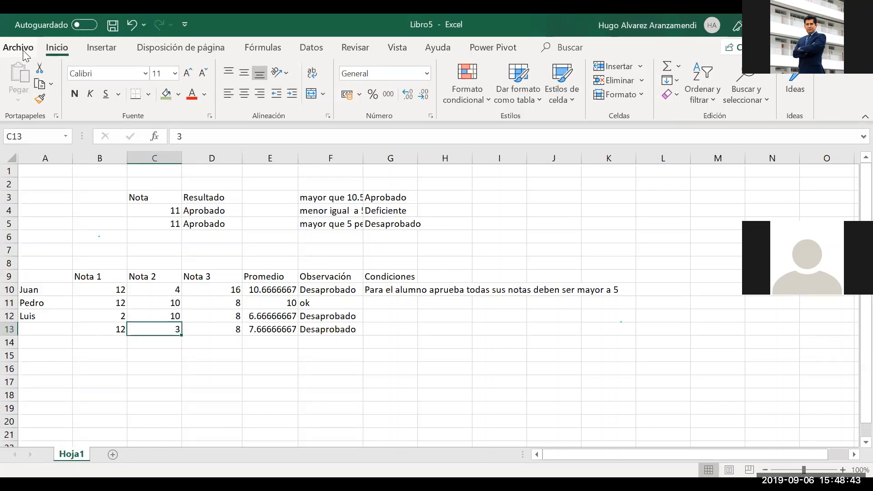
Type the label 'BuscarV' into B16 and select C16 for the lookup formula
key("Down")
key("Down")
key("Down")
key("Left")
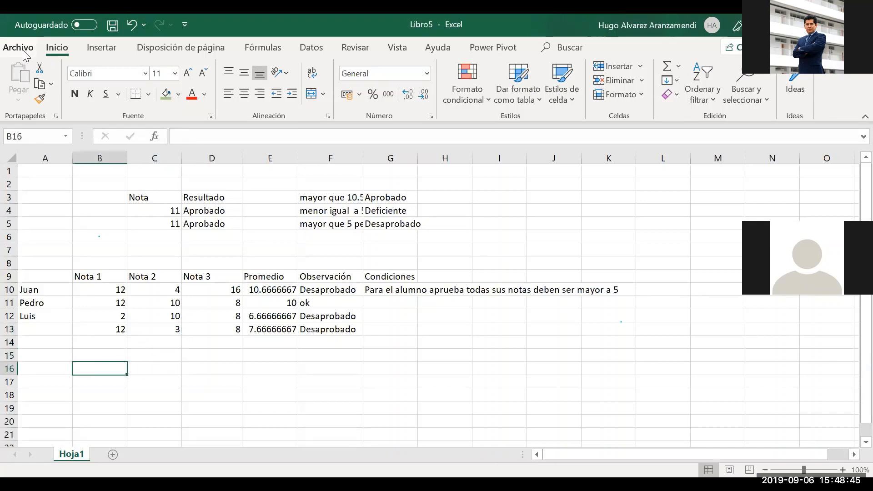
type("Buscarv")
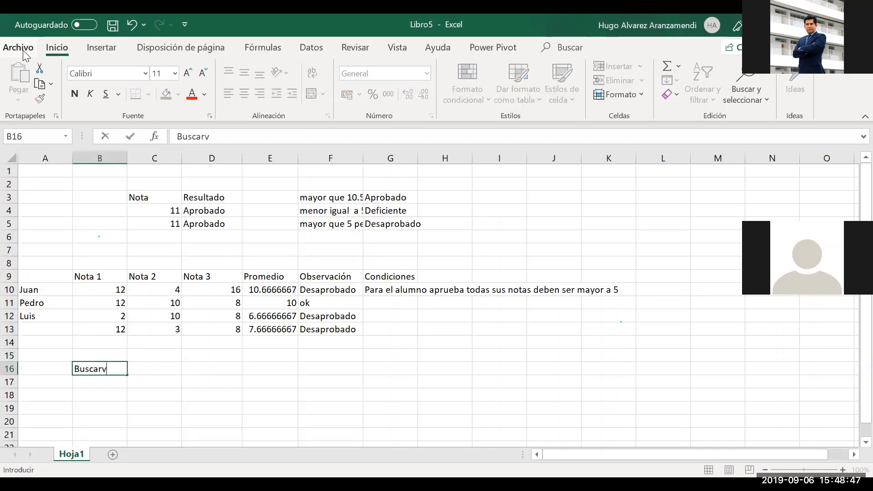
key("BackSpace")
type("V")
key("Return")
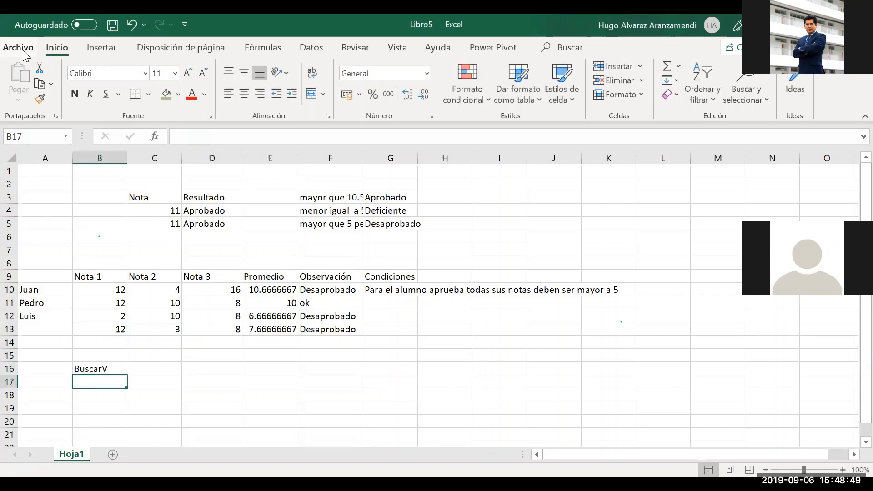
key("Up")
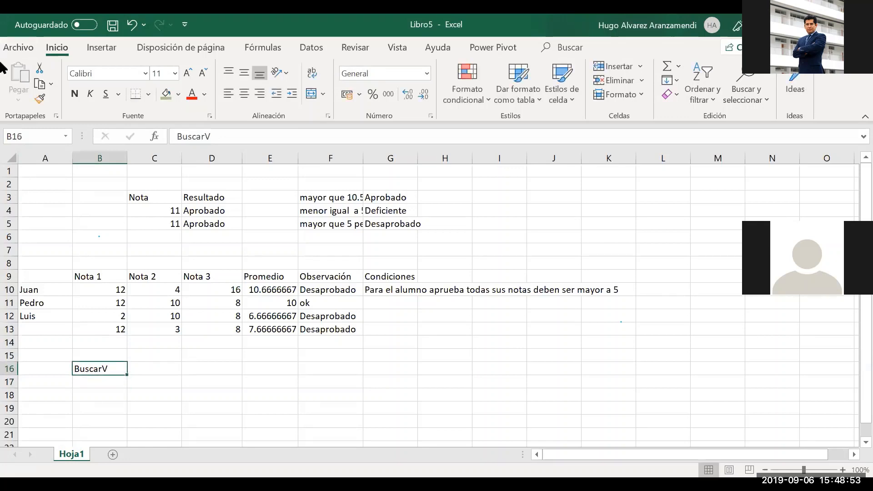
left_click(140, 380)
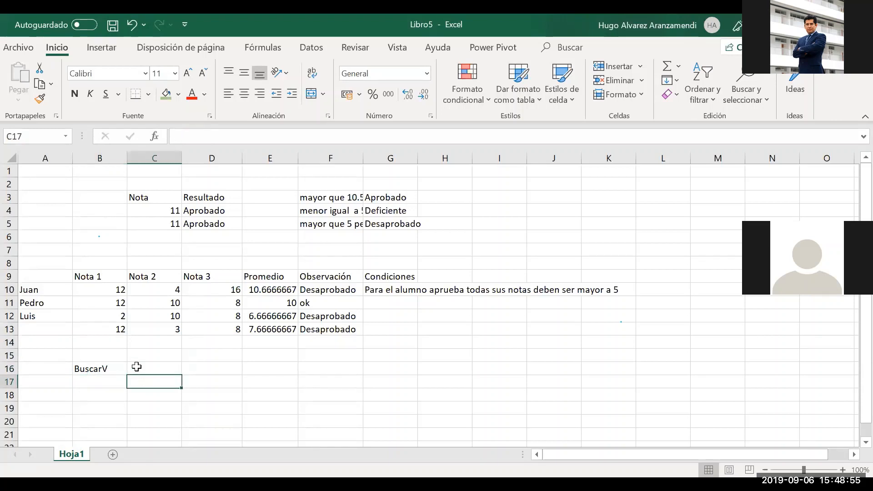
left_click(136, 368)
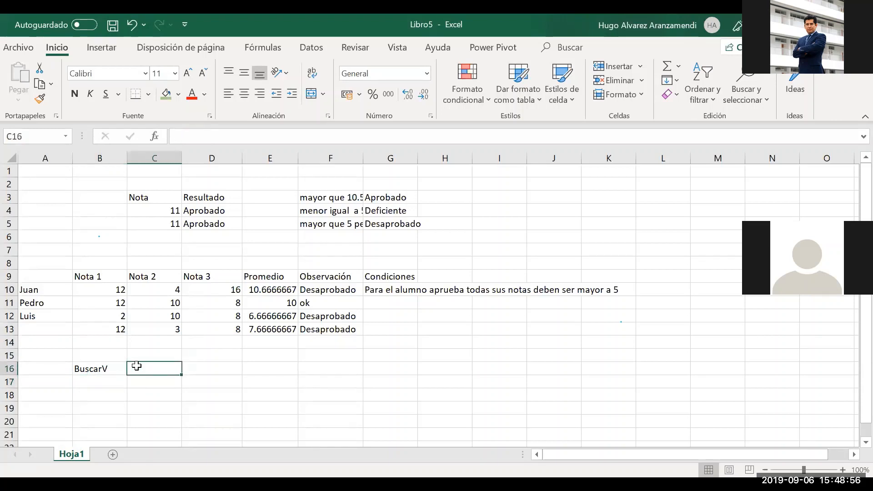
left_click(154, 133)
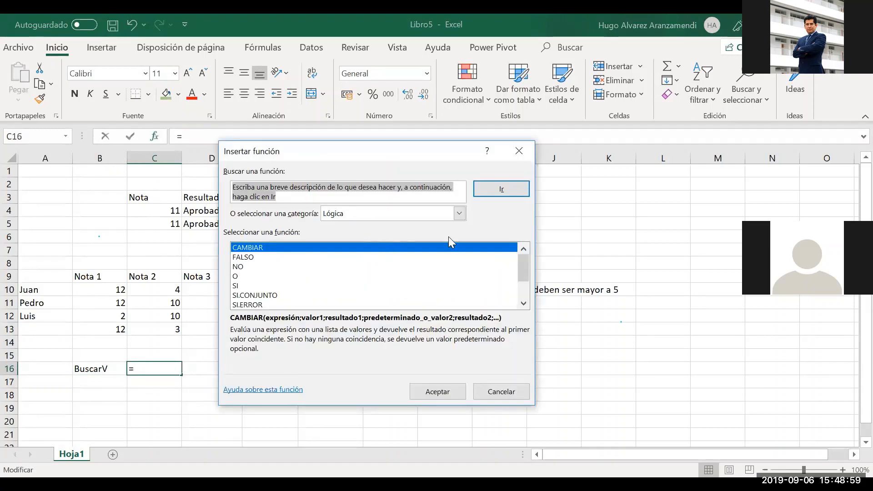
left_click(459, 213)
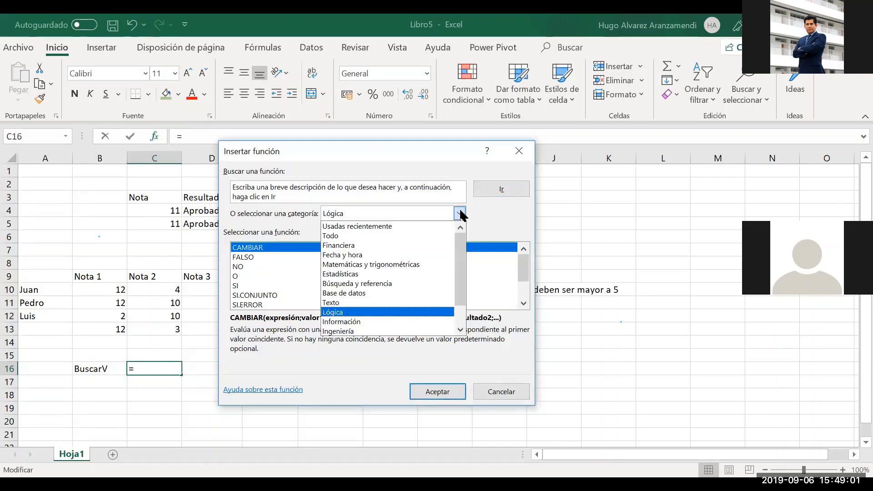
left_click(396, 284)
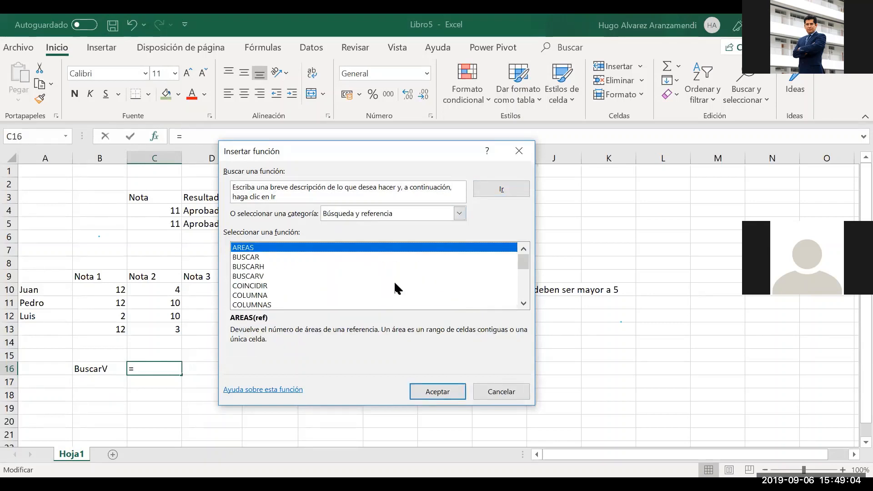
left_click(239, 279)
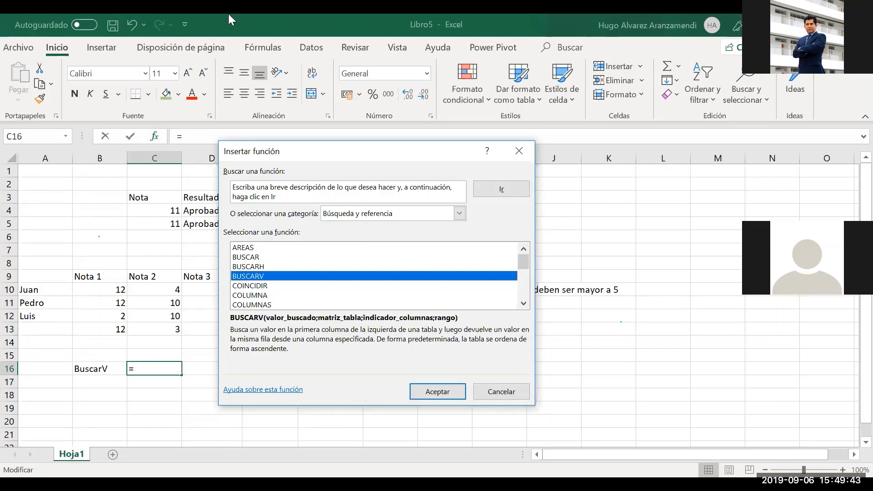
left_click(509, 395)
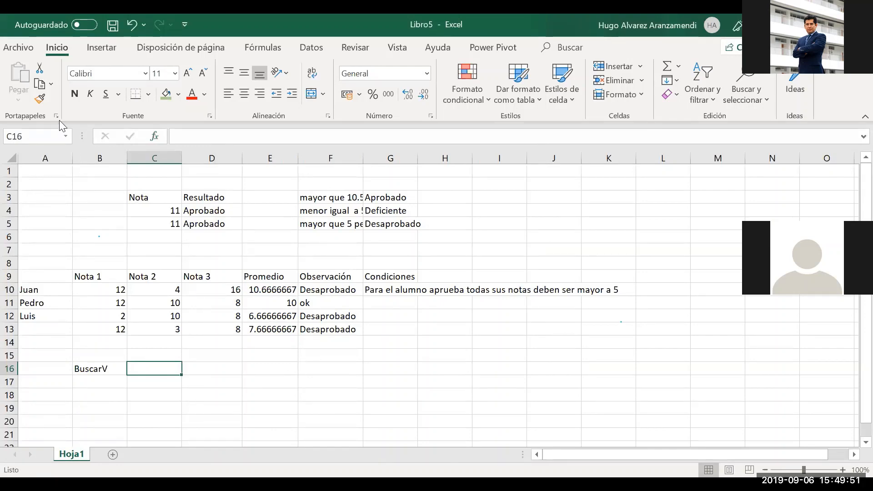
Open Practica_2_funciones from the File menu's recent workbooks list
left_click(11, 49)
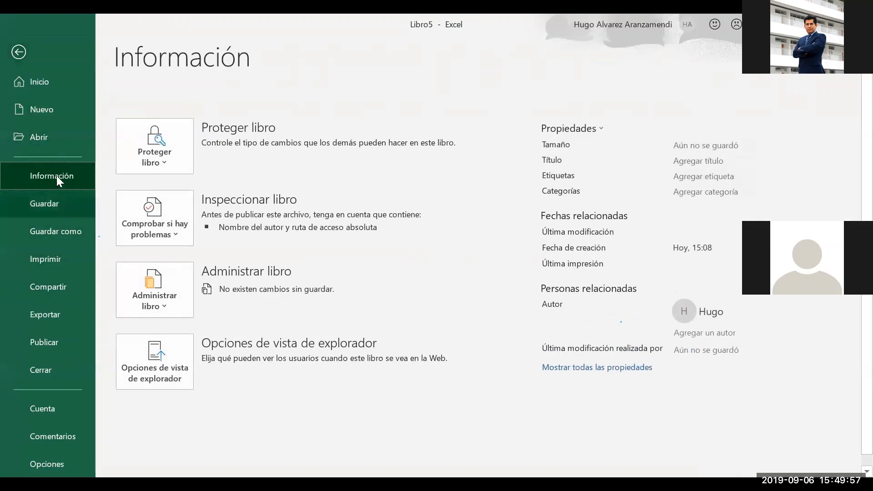
left_click(44, 143)
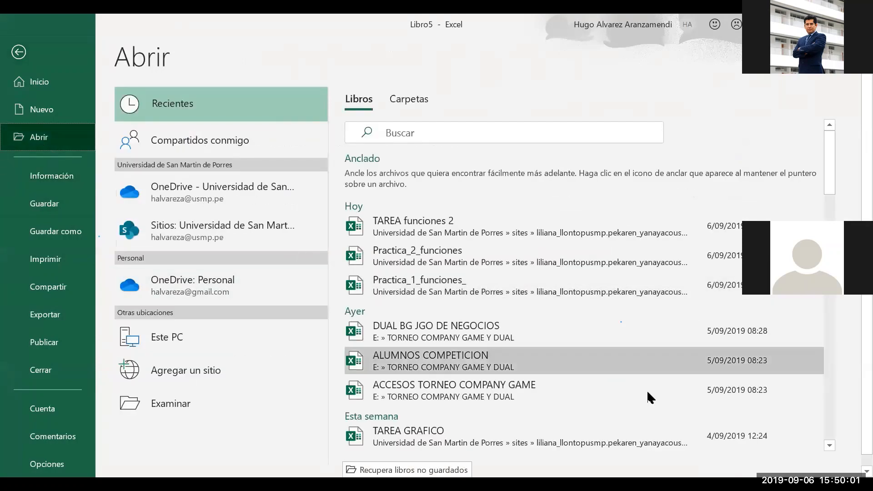
left_click(419, 250)
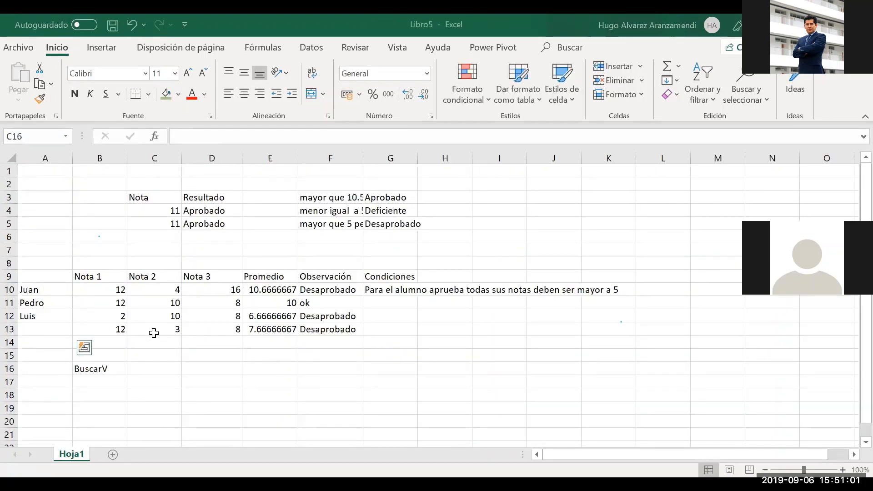
key("ctrl+c")
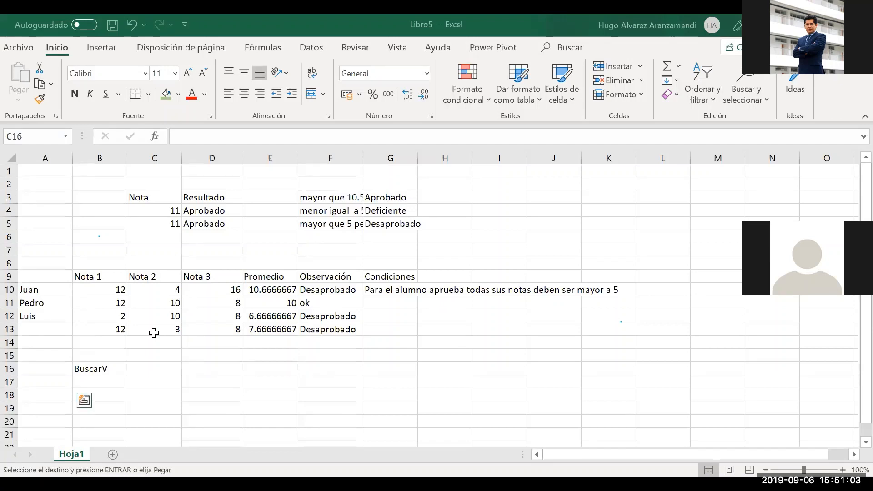
key("Escape")
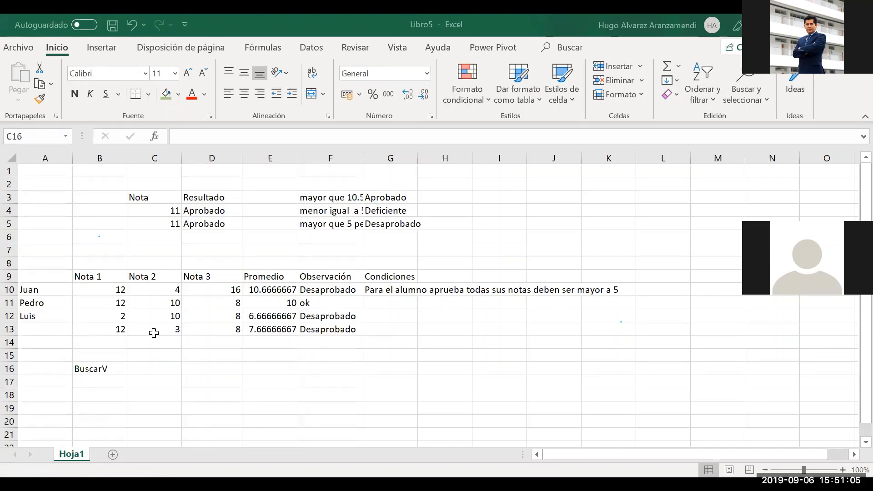
key("ctrl+c")
key("Escape")
key("F2")
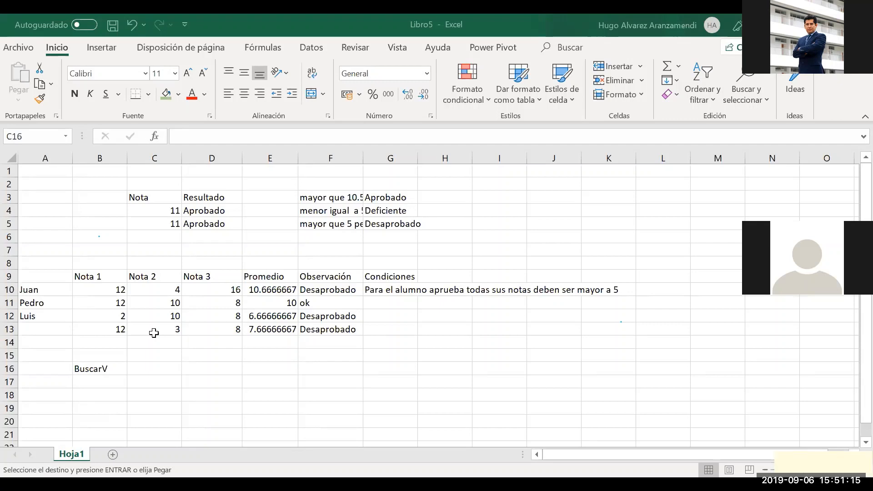
key("F2")
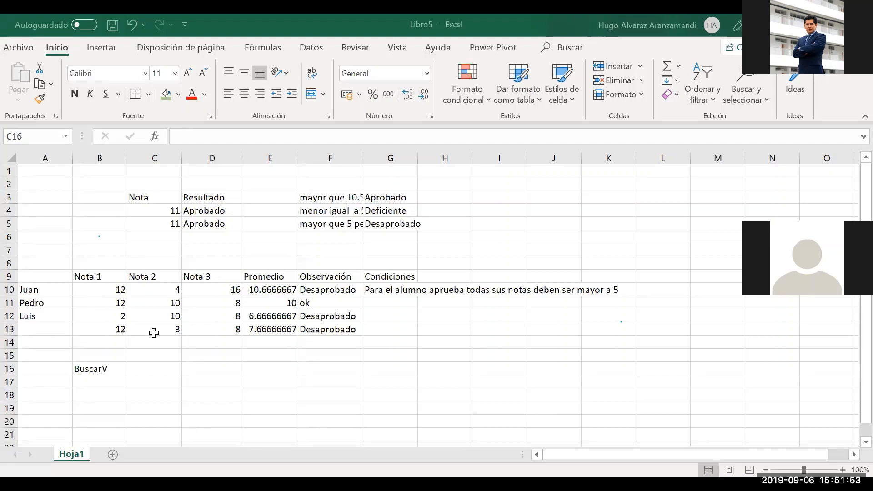
type("=")
key("Escape")
type("=")
key("Escape")
type("=")
key("Escape")
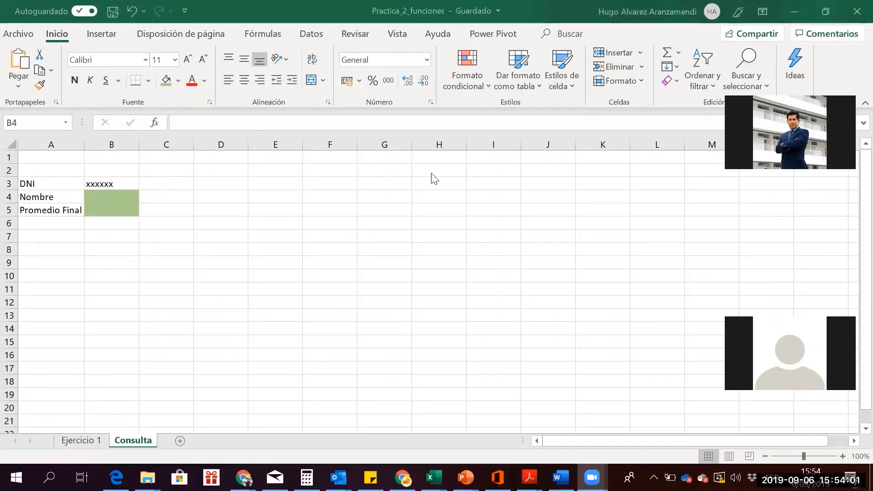
Select the Nombre result cell B4 on Practica_2_funciones' Consulta sheet
left_click(131, 208)
left_click(128, 219)
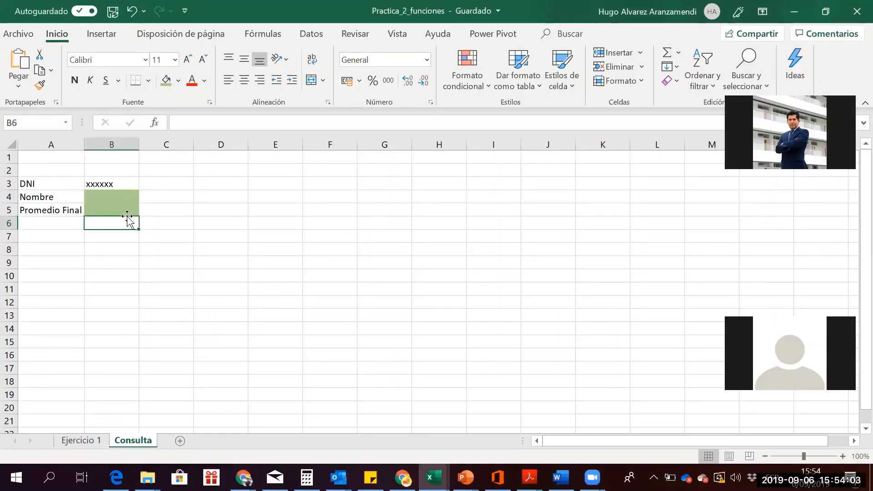
key("Up")
key("Up")
key("Up")
key("Left")
key("Right")
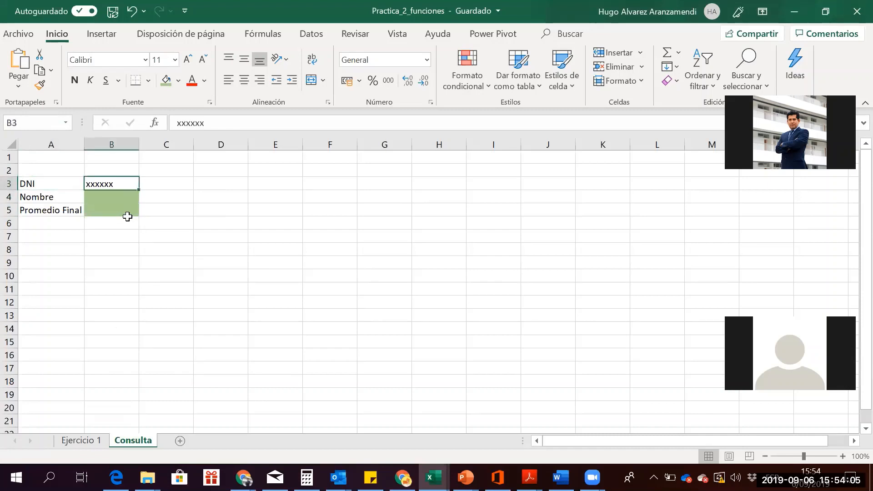
key("Left")
key("Right")
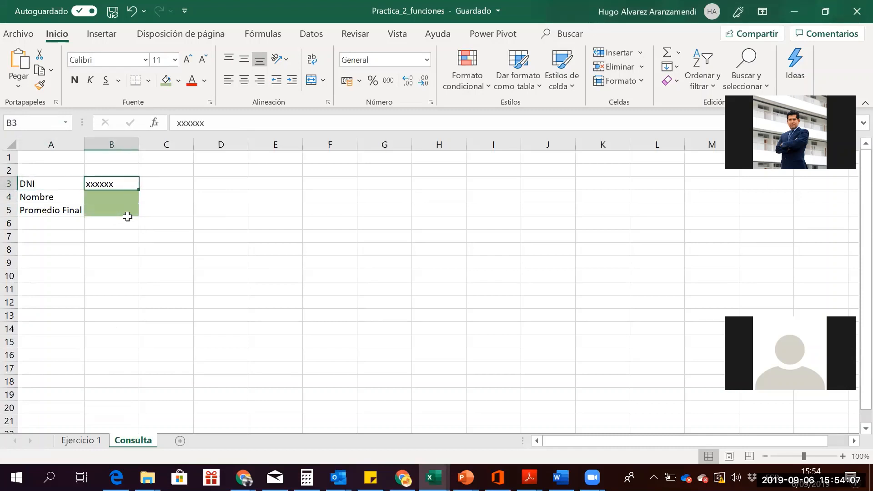
key("Left")
key("Right")
key("Left")
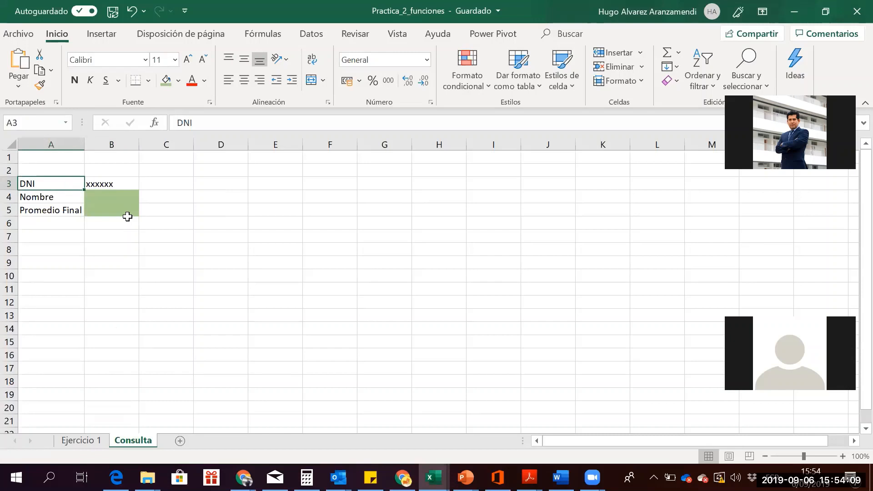
key("Right")
key("Down")
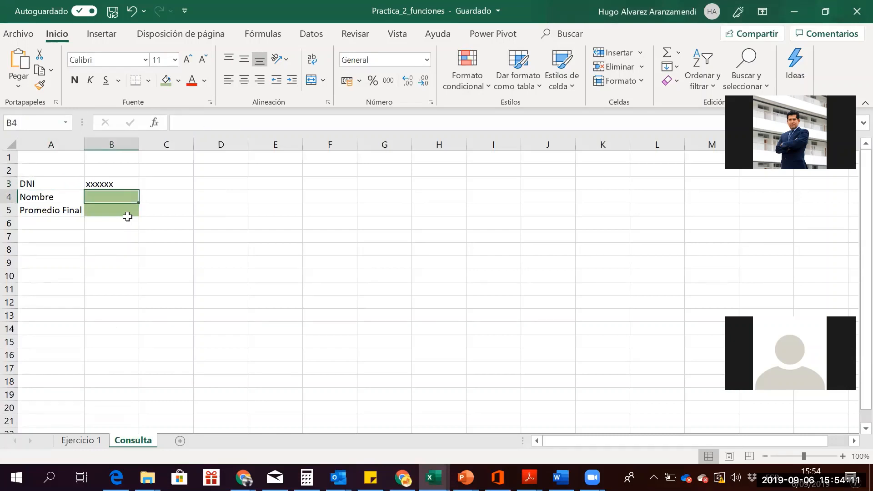
key("Down")
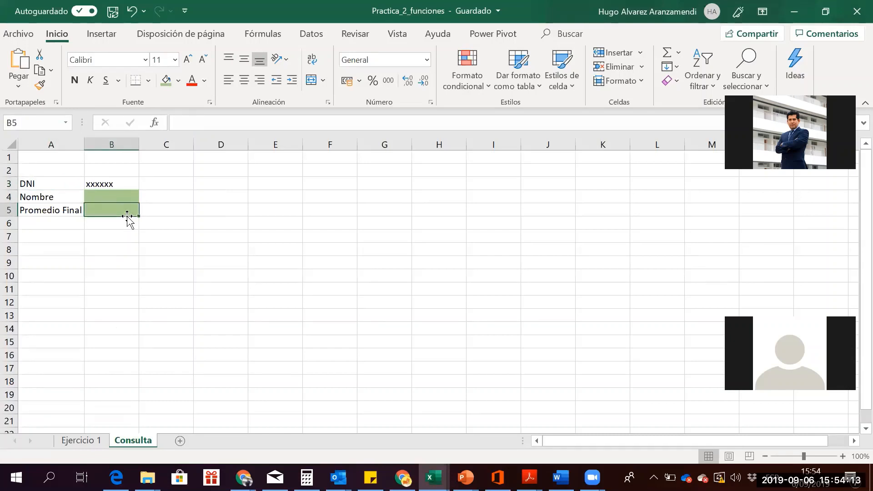
key("Up")
key("Down")
key("Up")
key("Down")
key("Up")
key("Down")
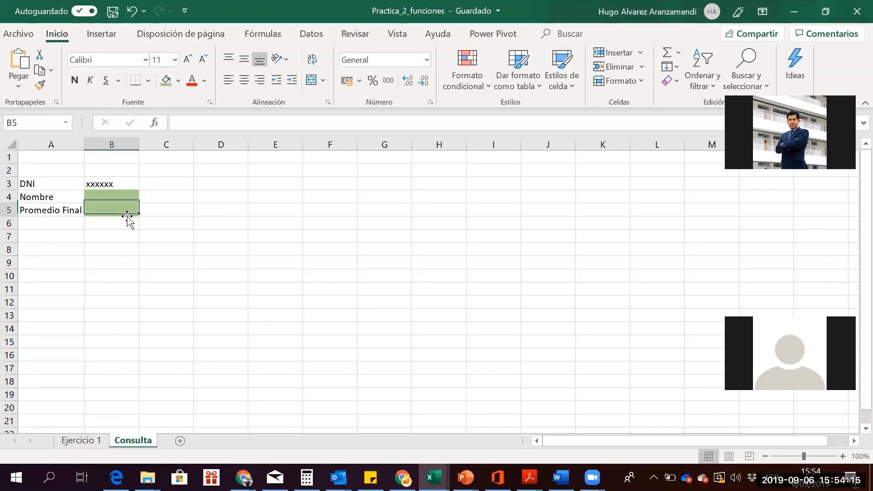
key("Up")
key("Down")
key("Up")
key("Down")
key("Up")
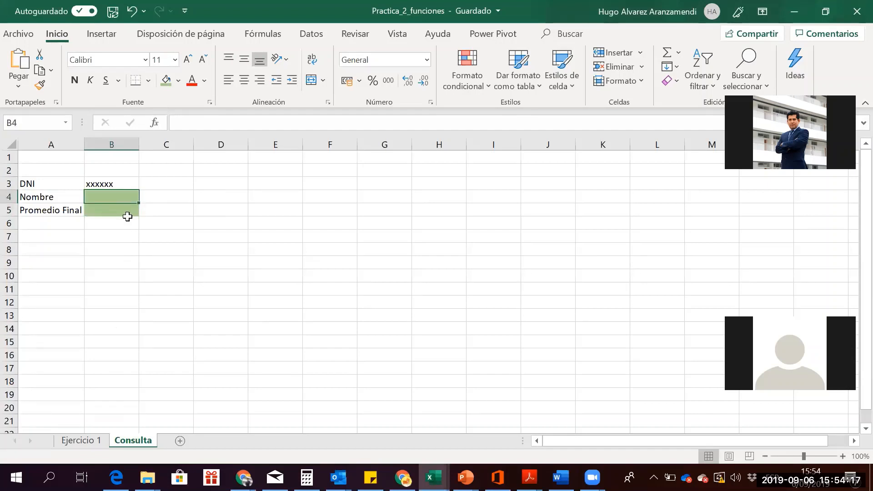
key("Down")
key("Up")
key("Down")
key("Up")
key("Up")
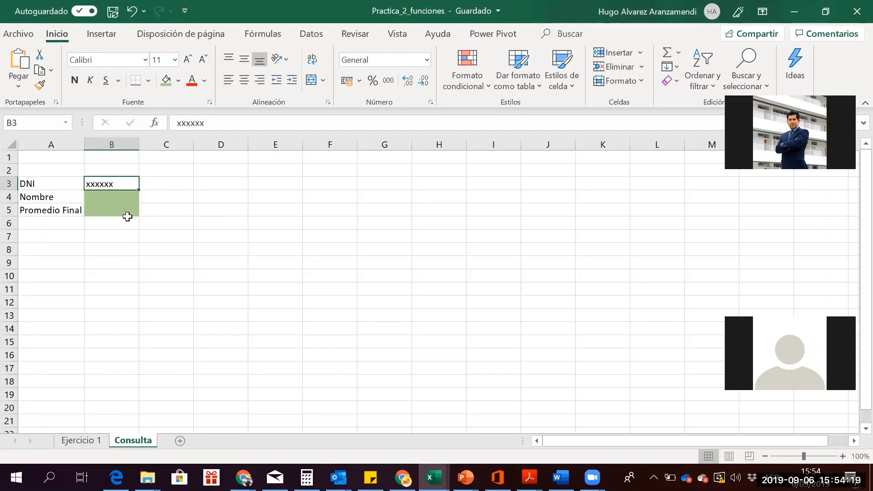
key("Down")
key("Down")
key("Up")
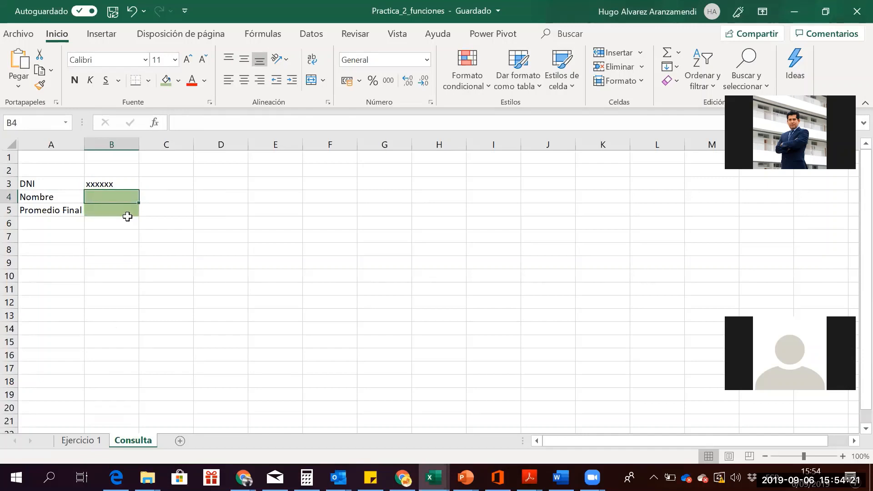
Start the formula =buscar(B3; in B4 with the DNI cell as lookup value
type("=")
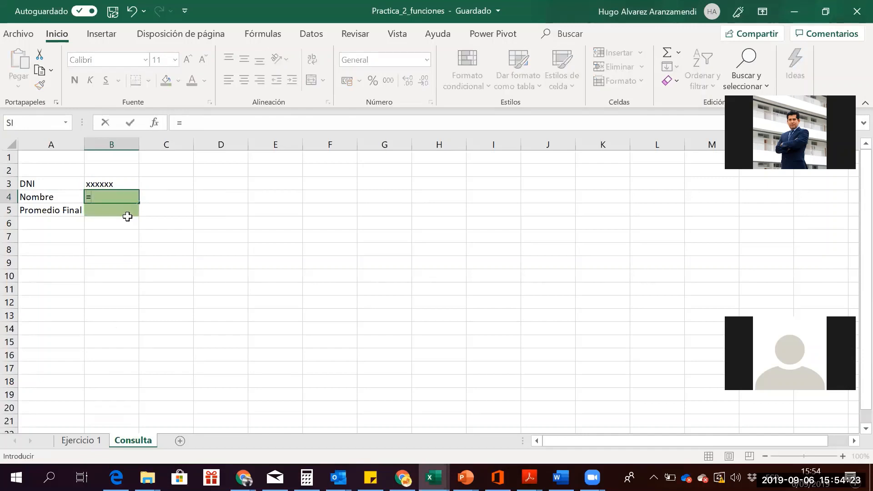
type("buscar")
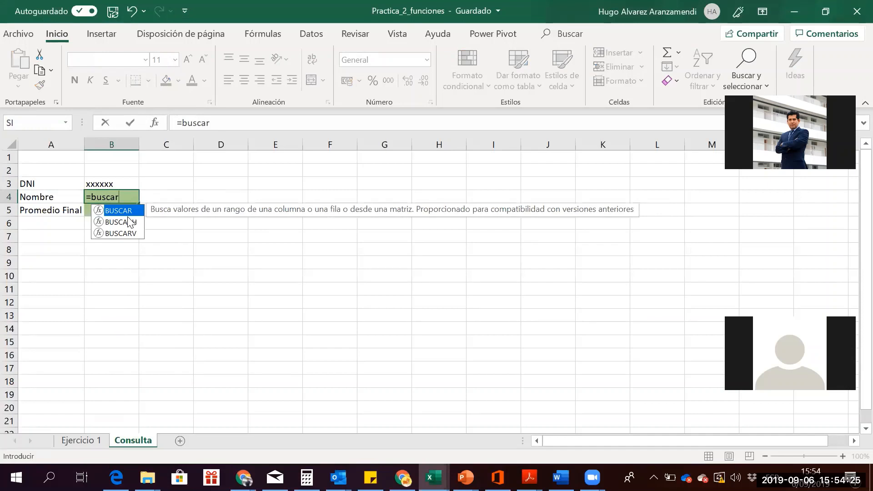
type("(")
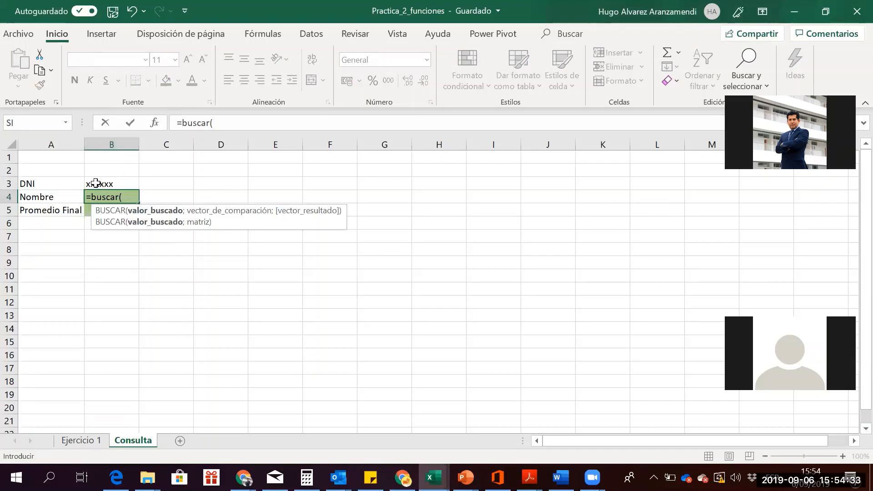
left_click(95, 183)
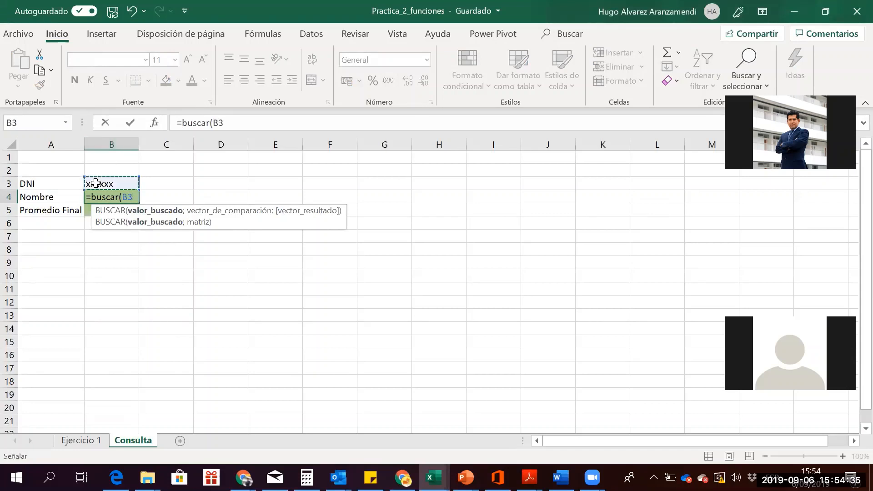
type(";")
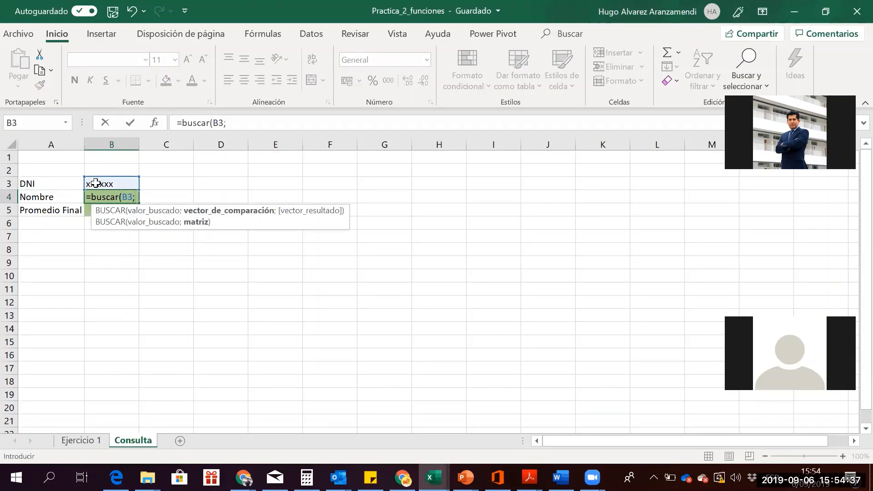
Add Ejercicio 1's range A12:K20 as the lookup table, then return to Consulta
left_click(70, 441)
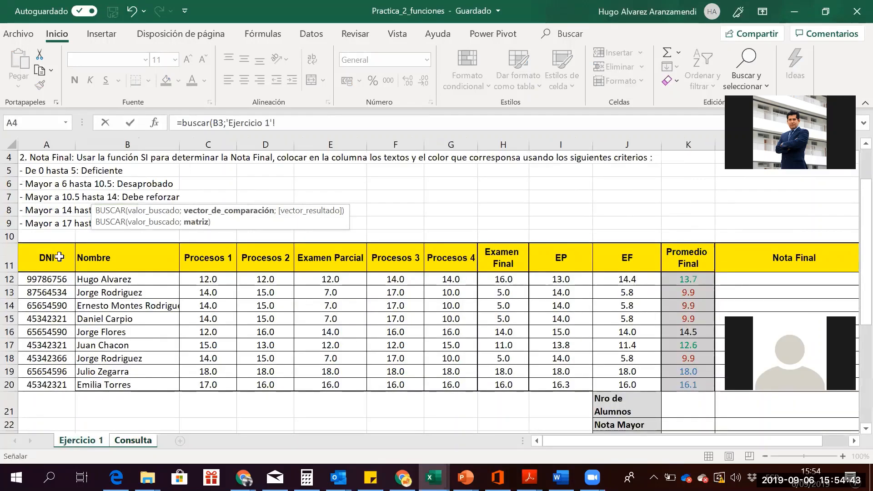
left_click_drag(40, 274, 570, 373)
left_click_drag(655, 375, 680, 387)
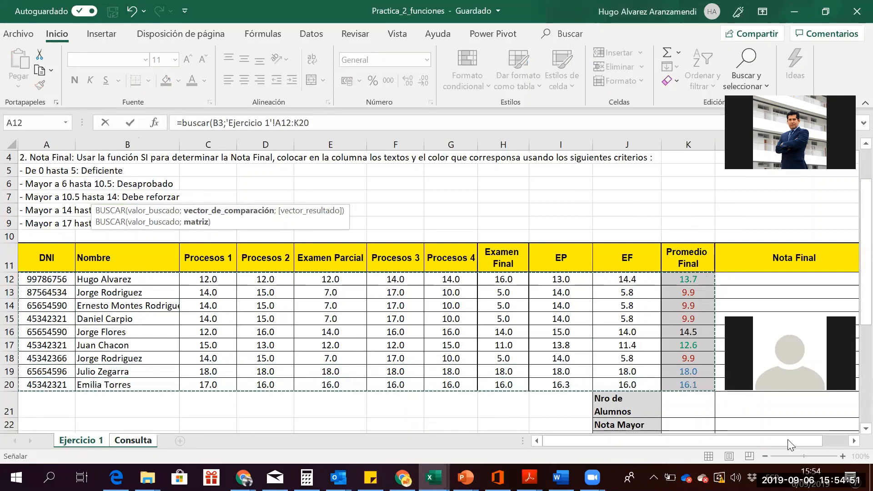
left_click(851, 441)
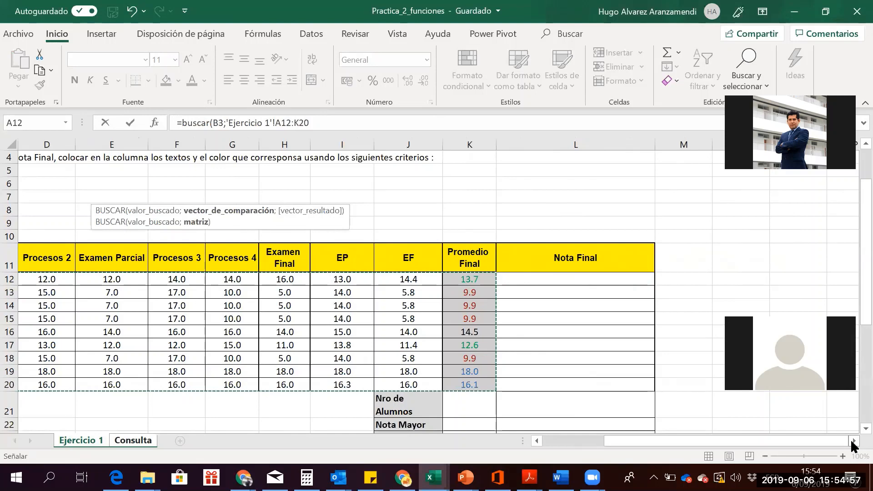
type(";")
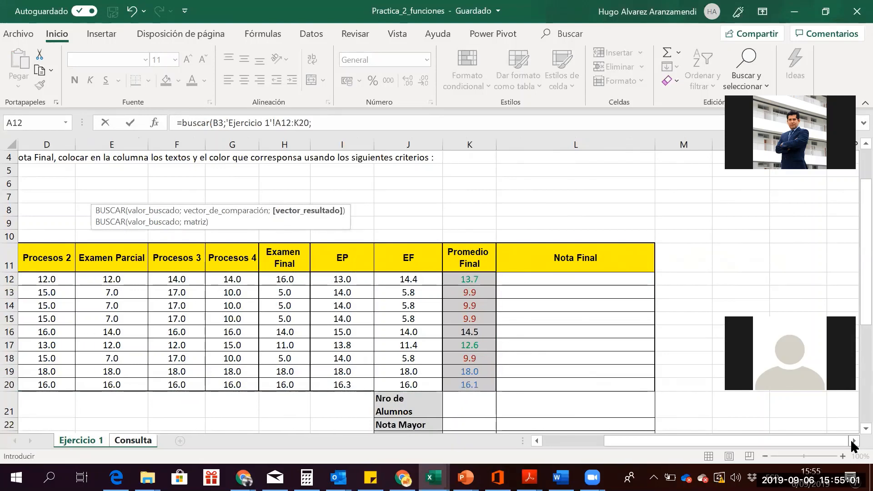
left_click(125, 447)
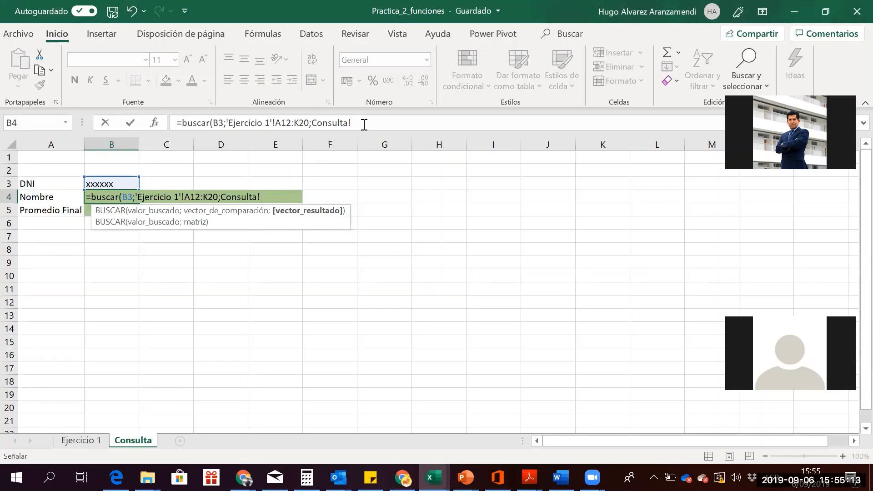
Remove the stray Consulta reference and change BUSCAR into BUSCARV
left_click(365, 124)
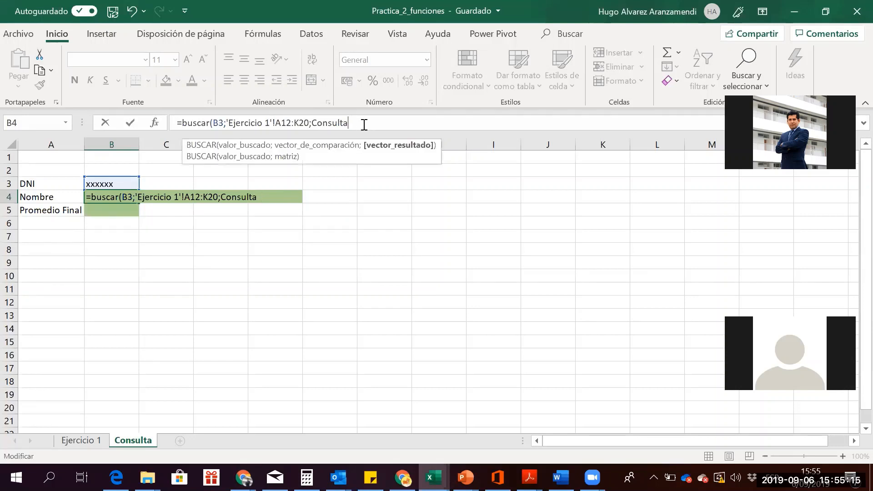
key("BackSpace")
key("BackSpace")
key("BackSpace")
key("BackSpace")
key("BackSpace")
key("BackSpace")
key("BackSpace")
key("BackSpace")
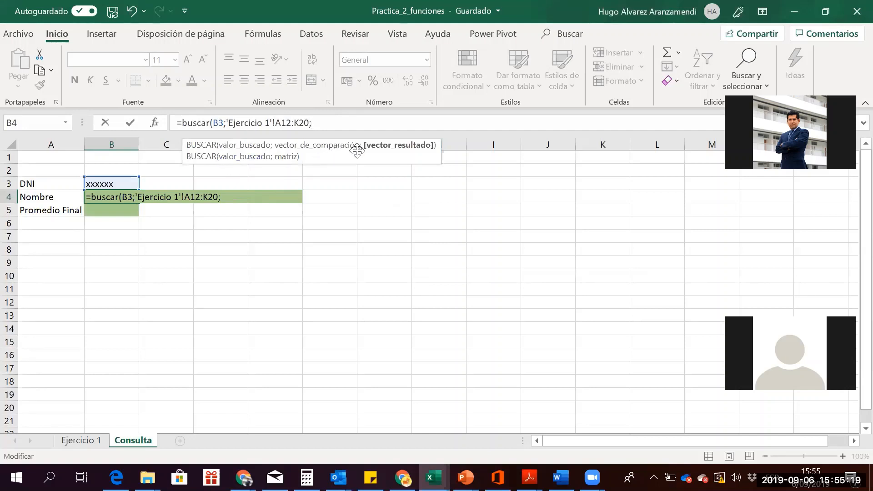
left_click(211, 123)
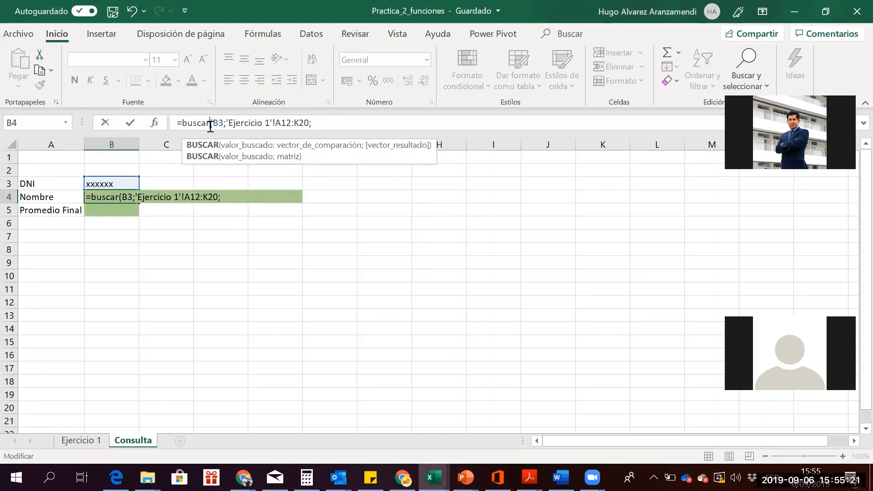
type("v")
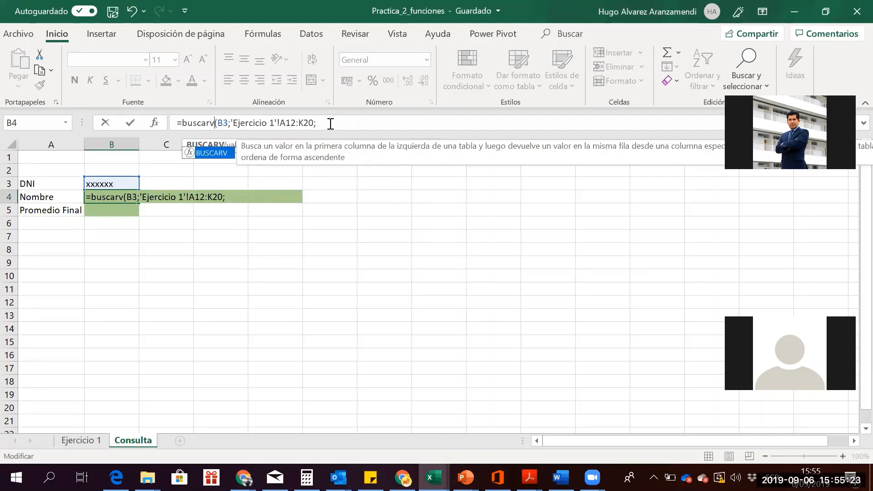
left_click(330, 124)
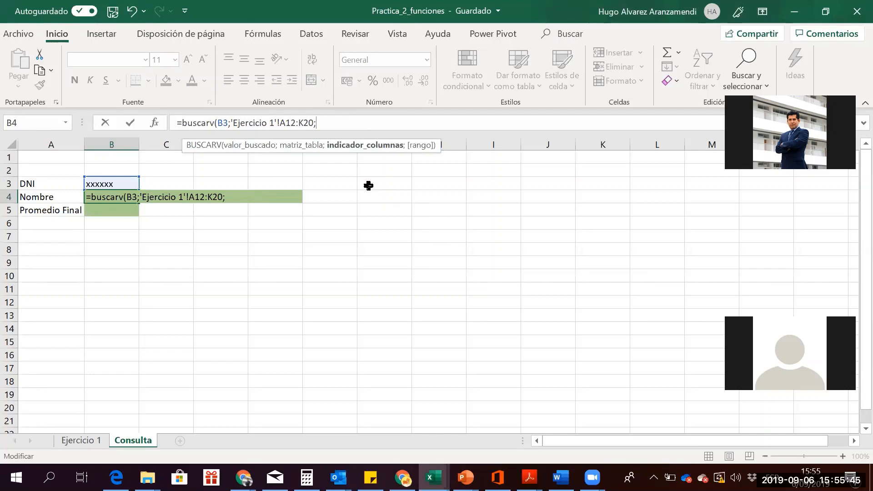
Finish with column 12 and FALSO, committing =BUSCARV(B3;'Ejercicio 1'!A12:K20;12;FALSO), which shows #N/D
type("12;")
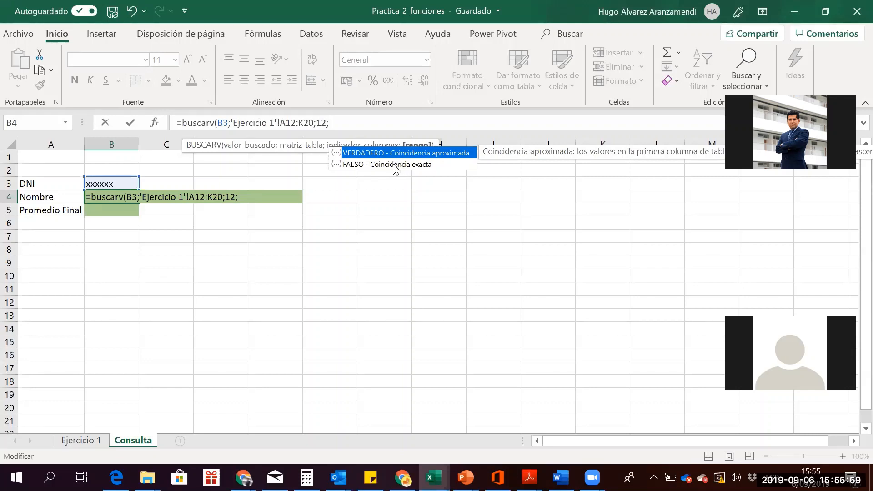
left_click(394, 164)
double_click(394, 165)
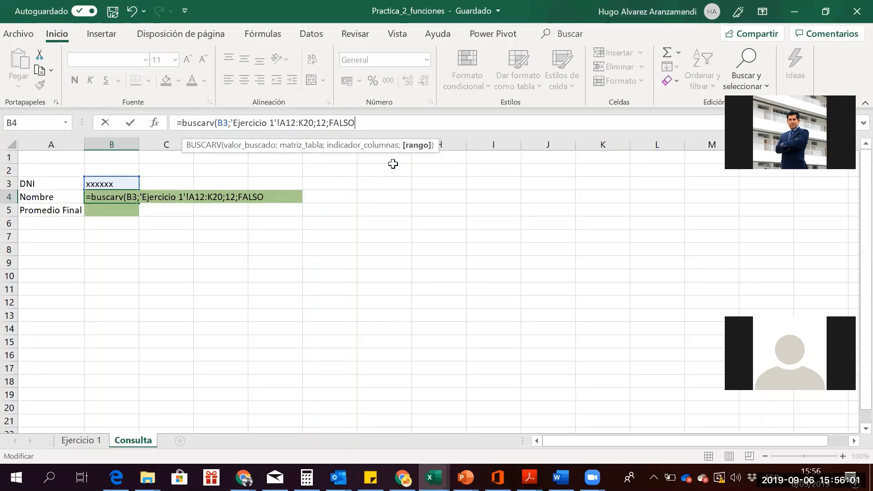
type(")")
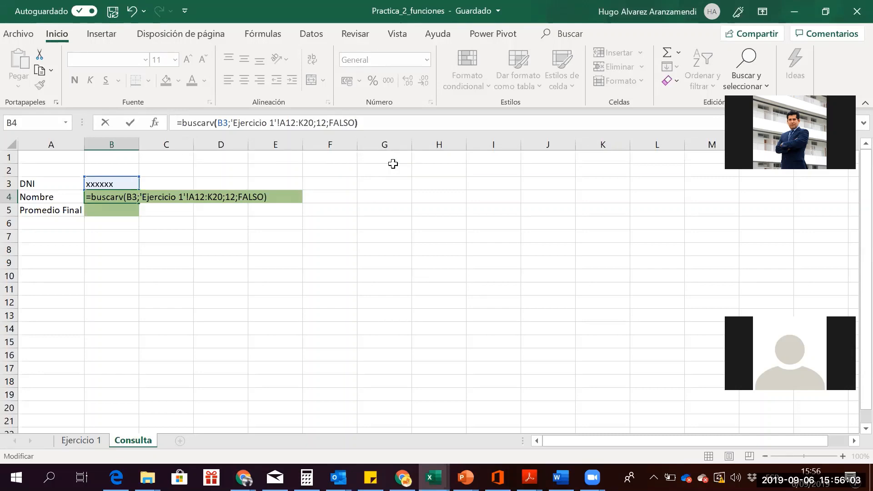
key("Left")
key("Left")
key("Left")
key("Left")
key("Left")
key("Left")
key("Left")
key("Right")
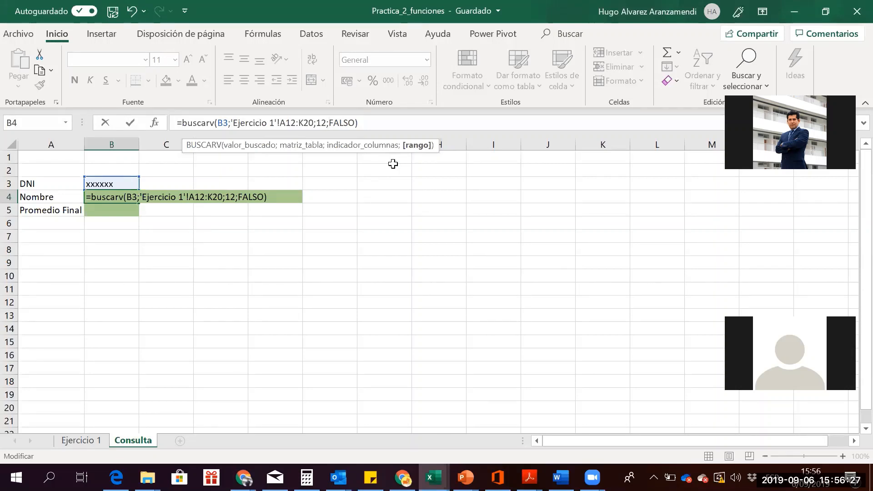
key("Return")
key("Up")
key("Up")
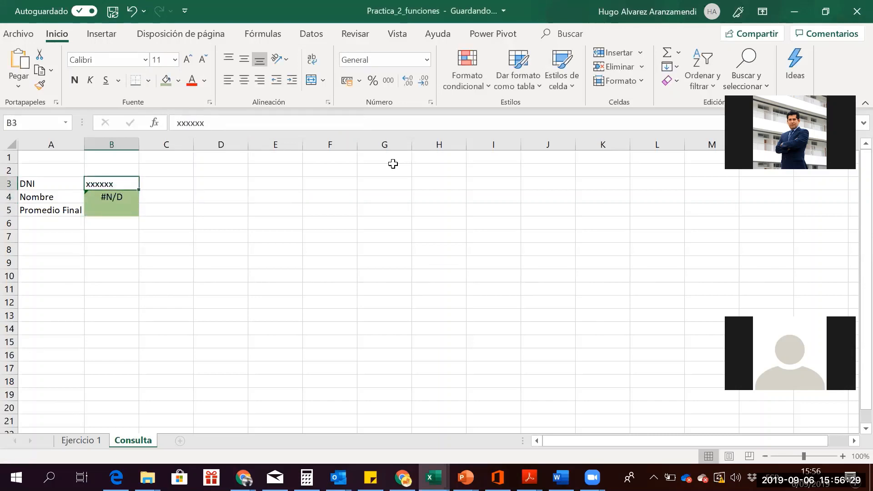
key("Down")
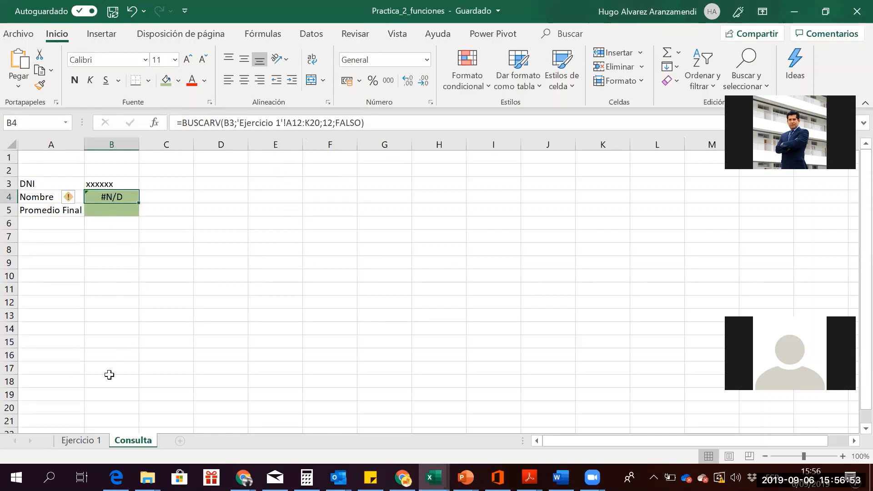
Replace the first student's DNI in Ejercicio 1 cell A12 with a new ID number
left_click(81, 440)
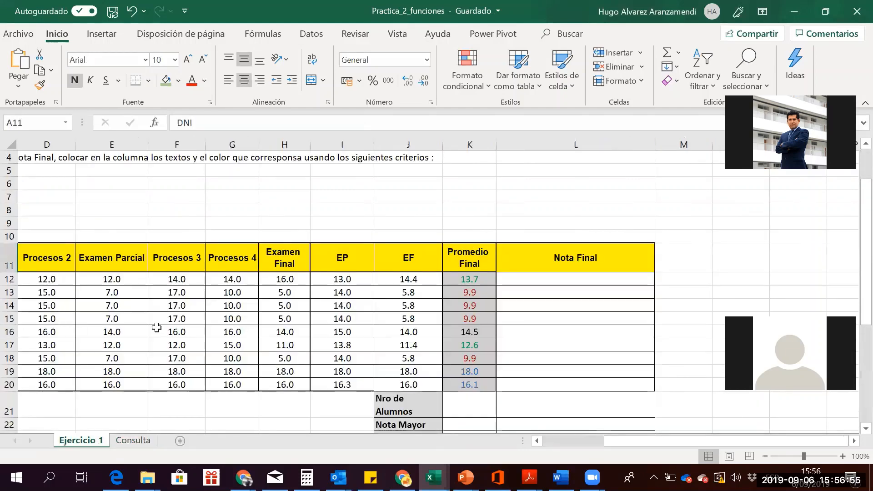
scroll(157, 328, "left", 3)
key("Up")
key("Up")
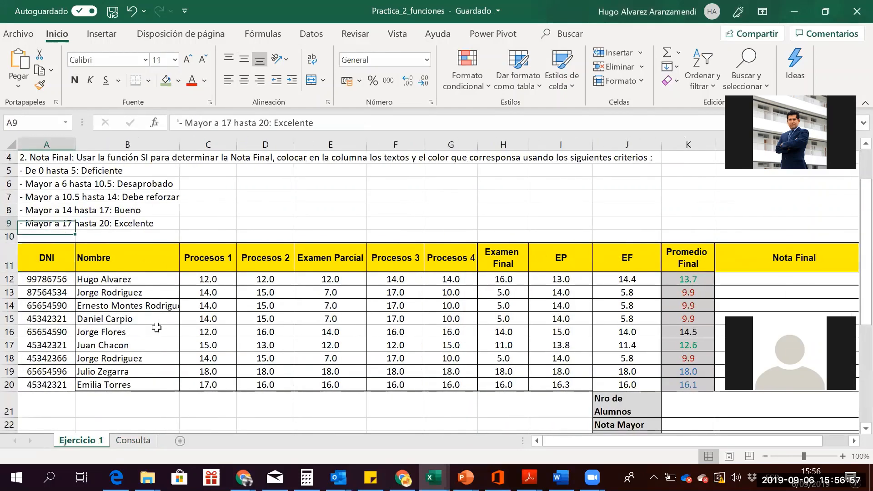
key("Down")
key("Down")
key("Down")
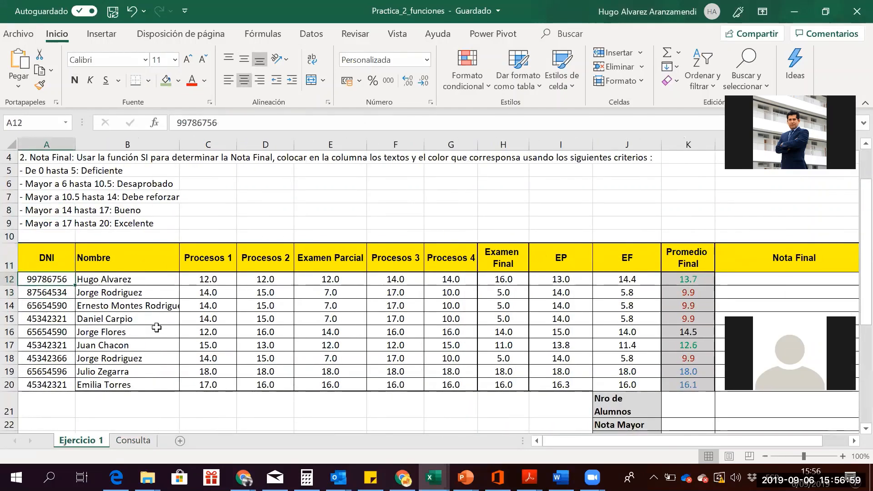
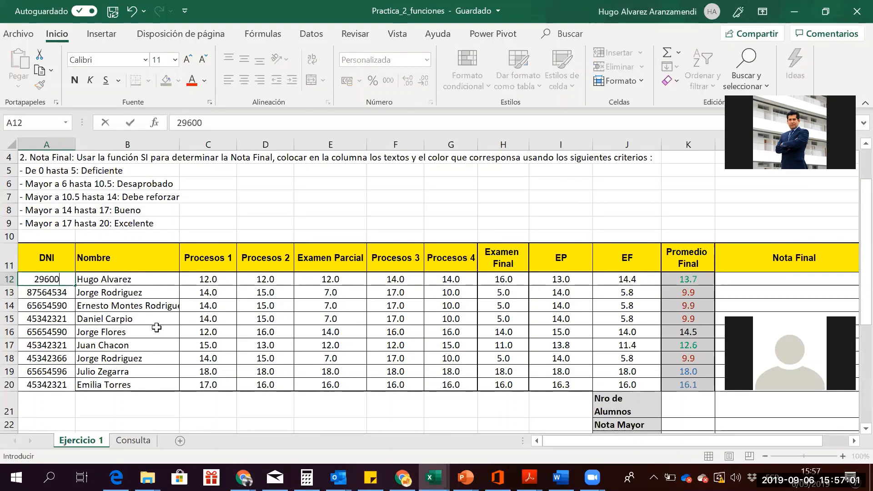
key("Return")
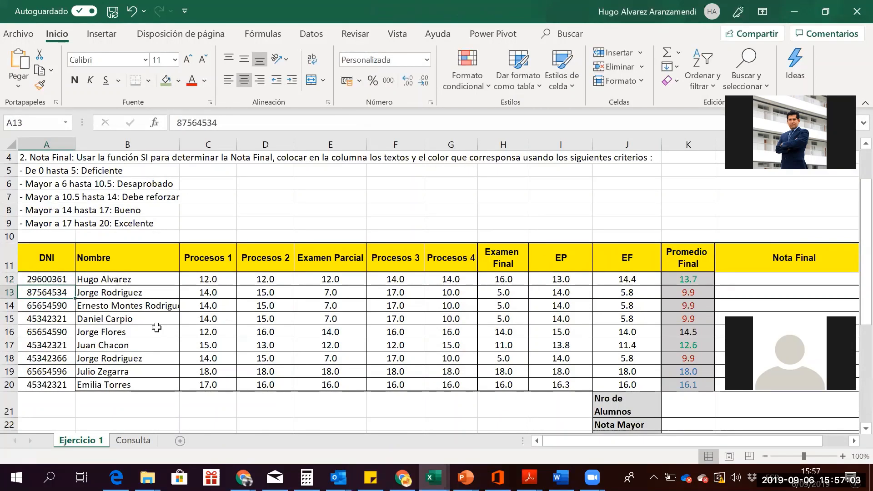
Enter that same new DNI in Consulta's B3, then return to Ejercicio 1
left_click(132, 440)
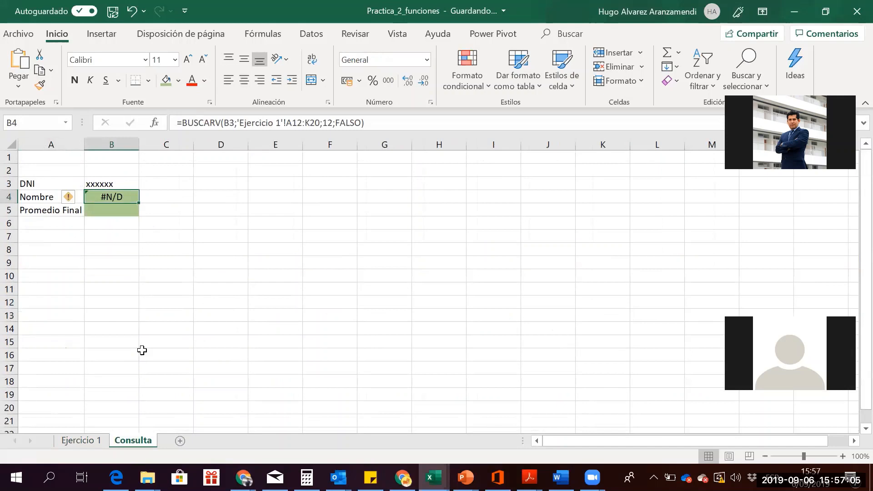
left_click(101, 184)
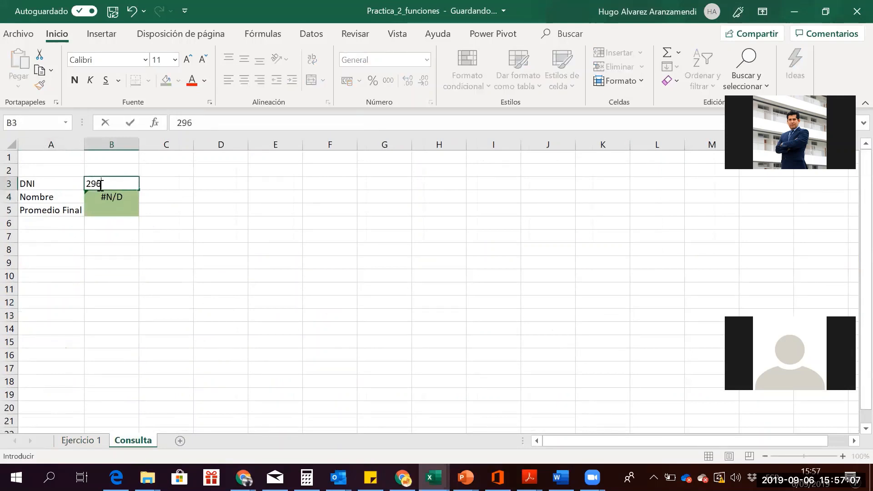
key("Return")
left_click(99, 185)
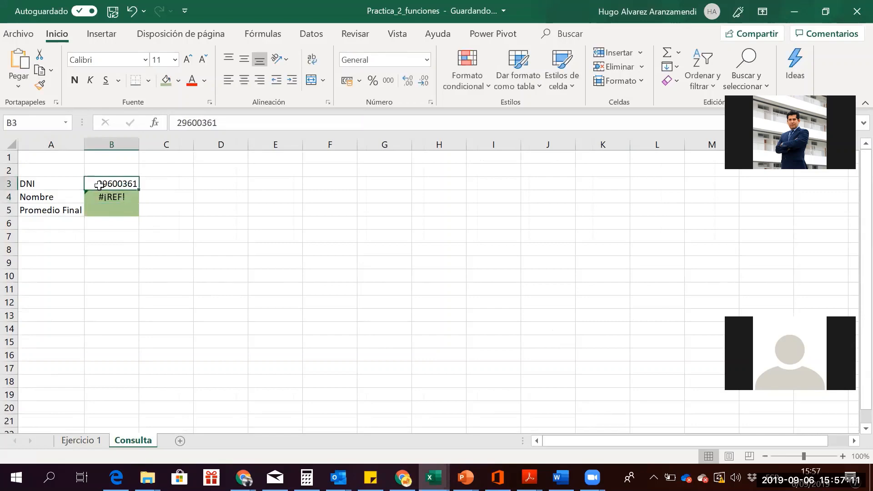
left_click(79, 440)
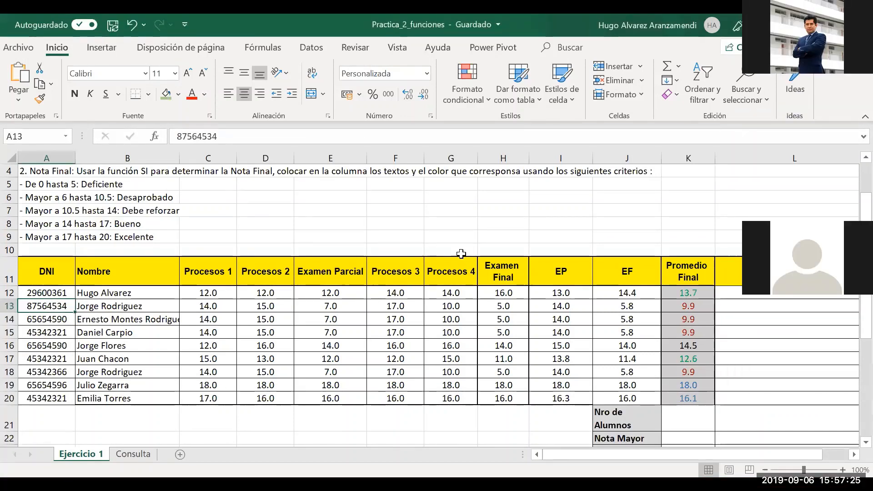
left_click(50, 291)
key("shift+Down")
key("shift+Down")
key("shift+Down")
key("shift+Down")
key("shift+Down")
key("shift+Down")
key("shift+Down")
key("shift+Down")
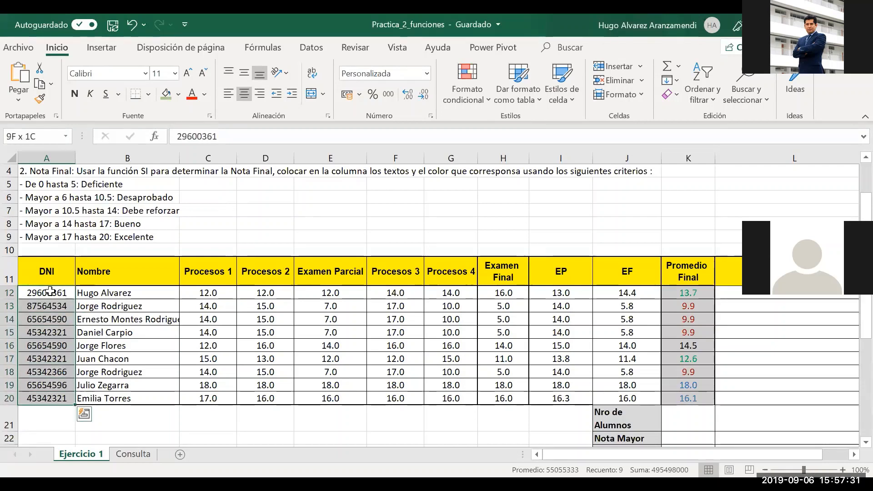
key("shift+Right")
key("shift+Right")
key("shift+Right")
key("shift+Right")
key("shift+Right")
key("shift+Right")
key("shift+Right")
key("shift+Right")
key("shift+Right")
key("shift+Right")
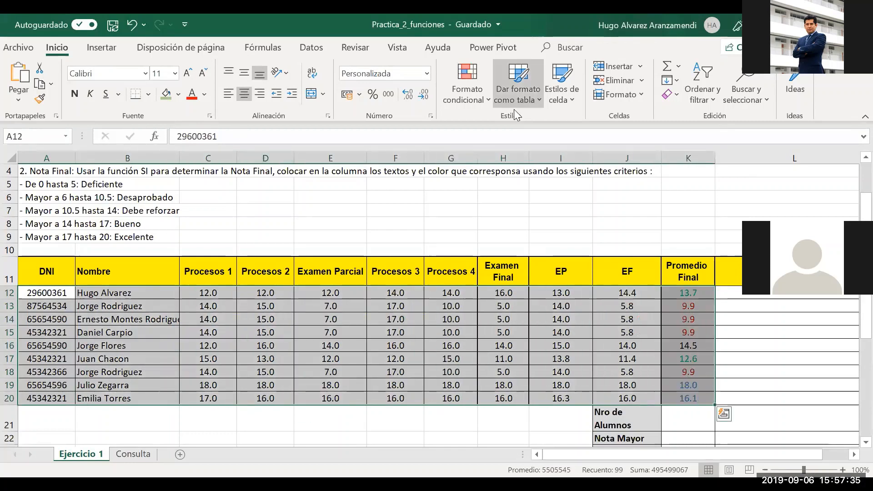
key("alt+Tab")
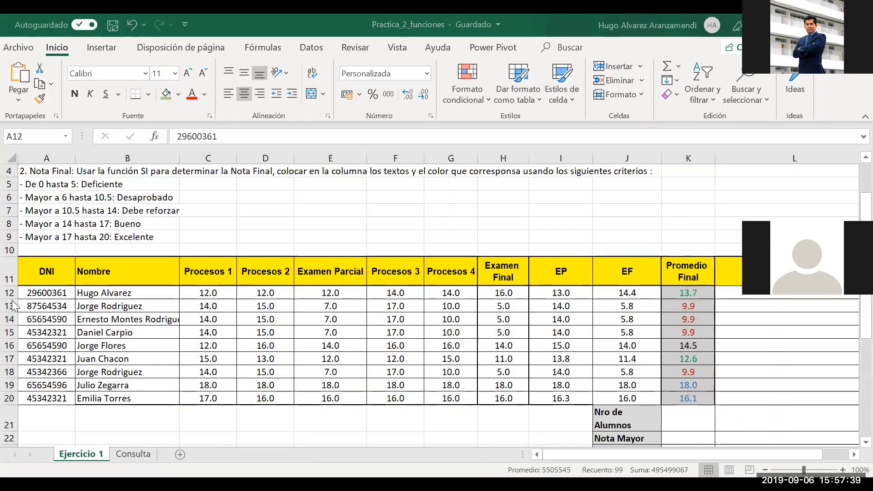
key("alt+Tab")
left_click(32, 295)
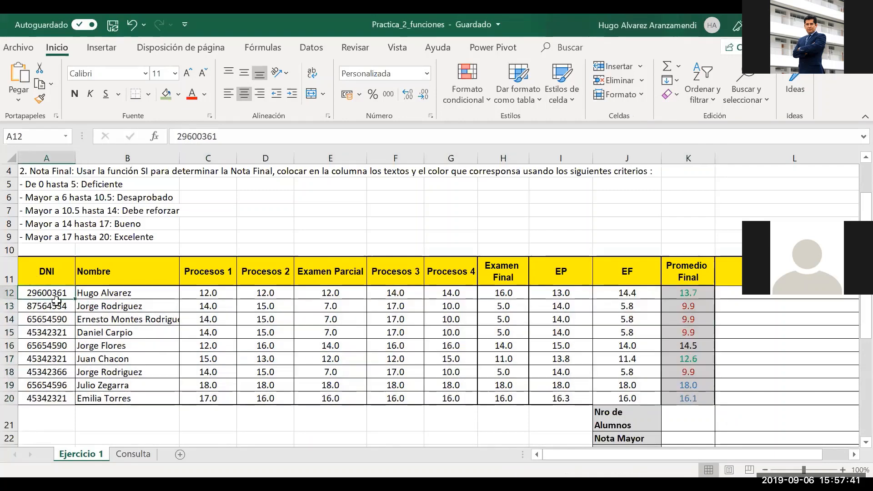
key("Right")
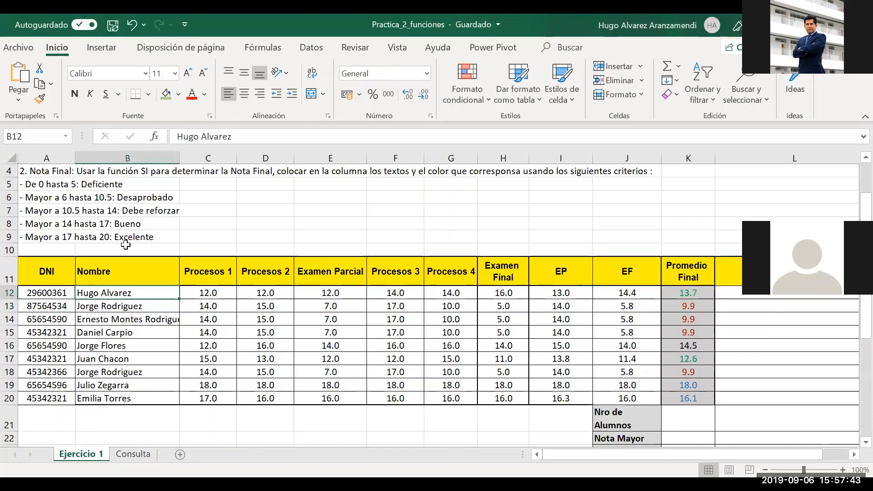
key("alt+Tab")
key("alt+Tab")
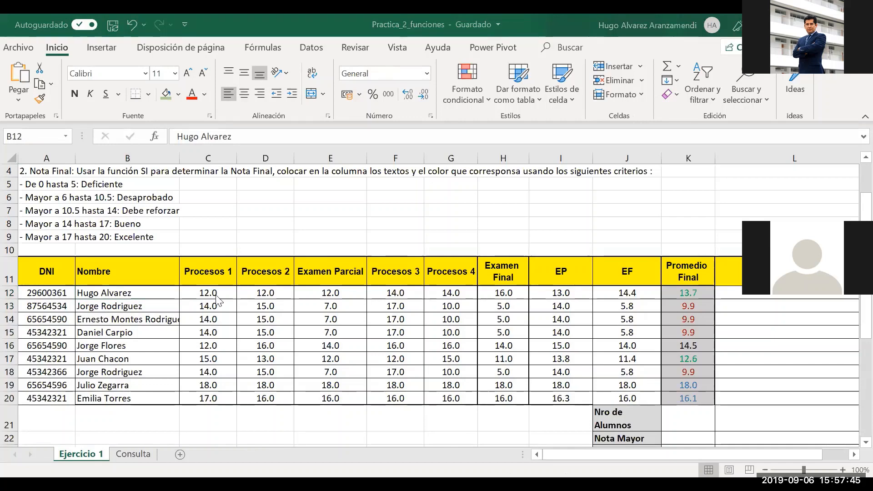
left_click(214, 294)
key("Right")
key("Right")
key("Right")
key("Right")
key("Right")
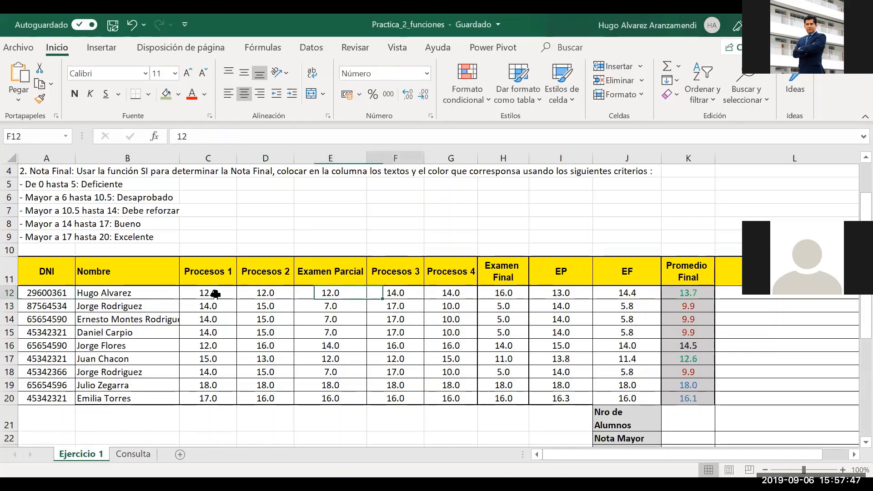
key("Right")
key("Right")
key("Right")
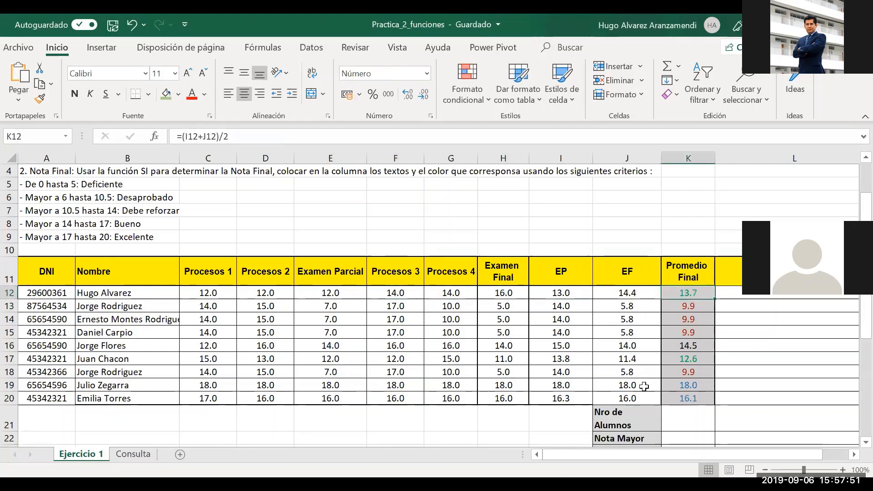
left_click(851, 456)
left_click(851, 456)
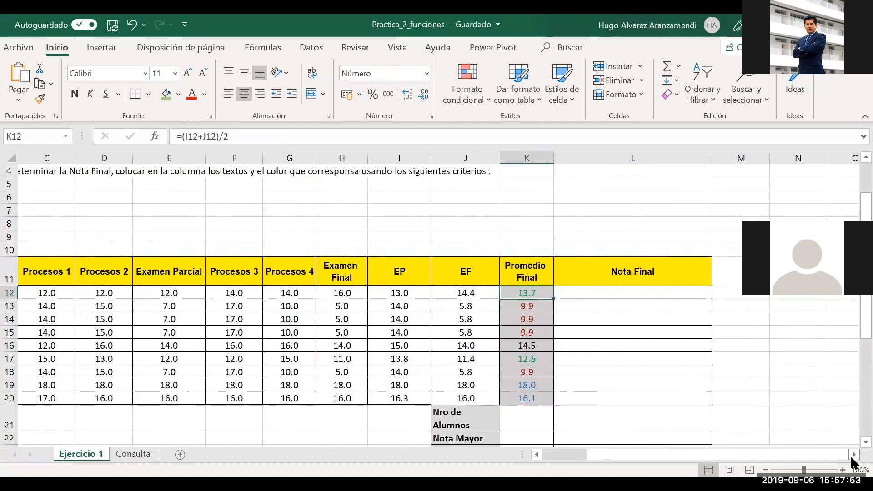
key("Left")
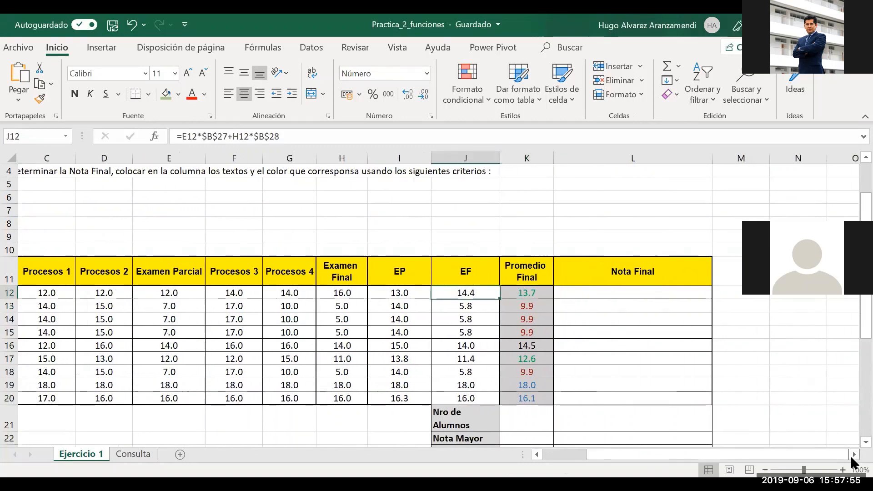
key("Right")
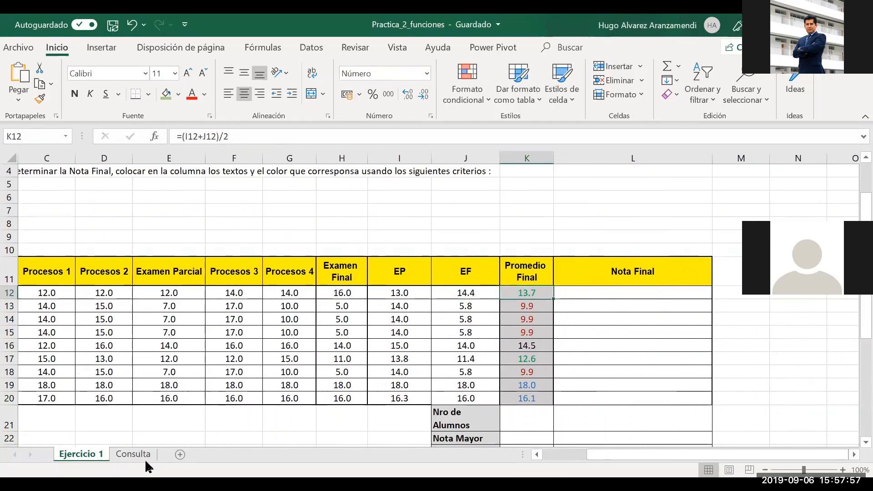
left_click(144, 456)
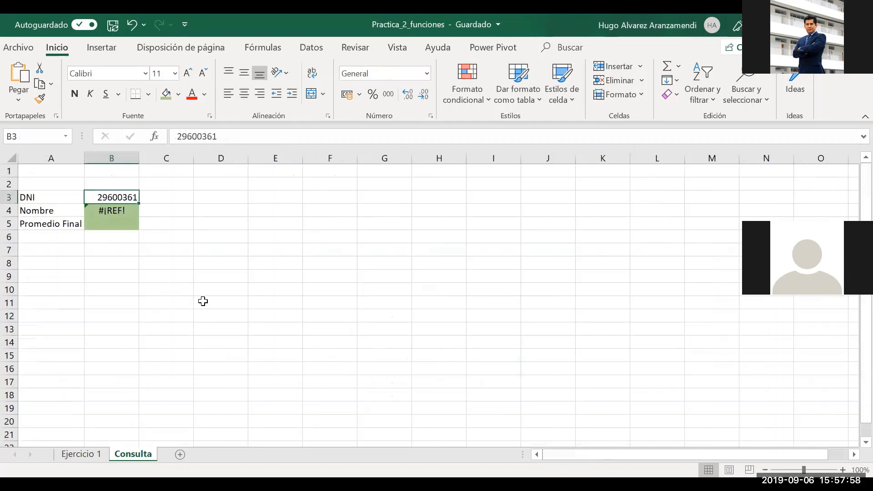
Change the column index in B4's BUSCARV to 2 so it returns the student's name
left_click(124, 212)
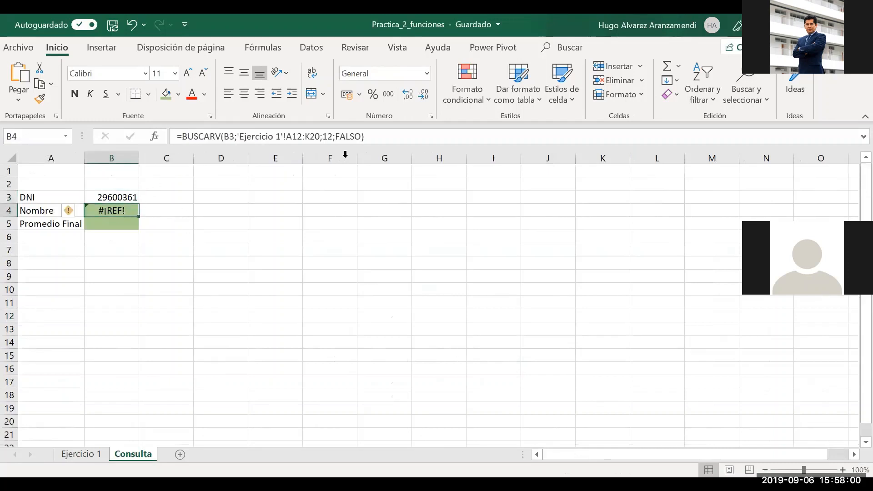
left_click(327, 137)
key("Delete")
type("1")
key("Return")
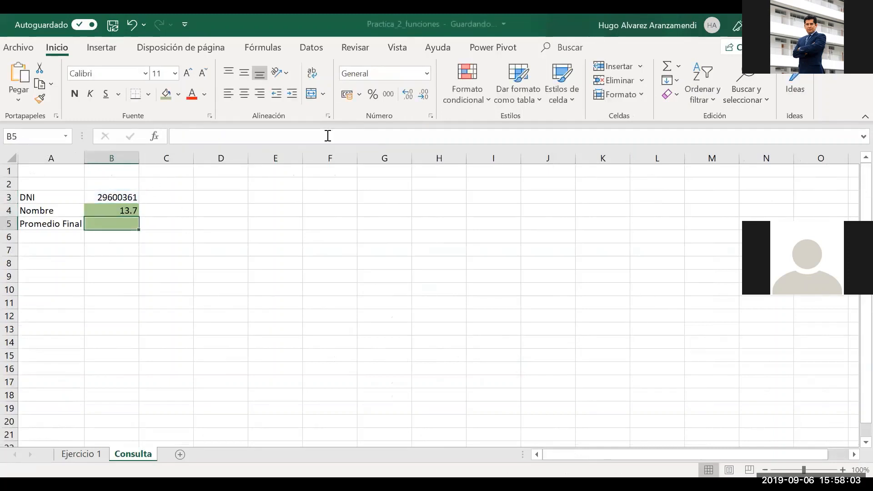
key("Up")
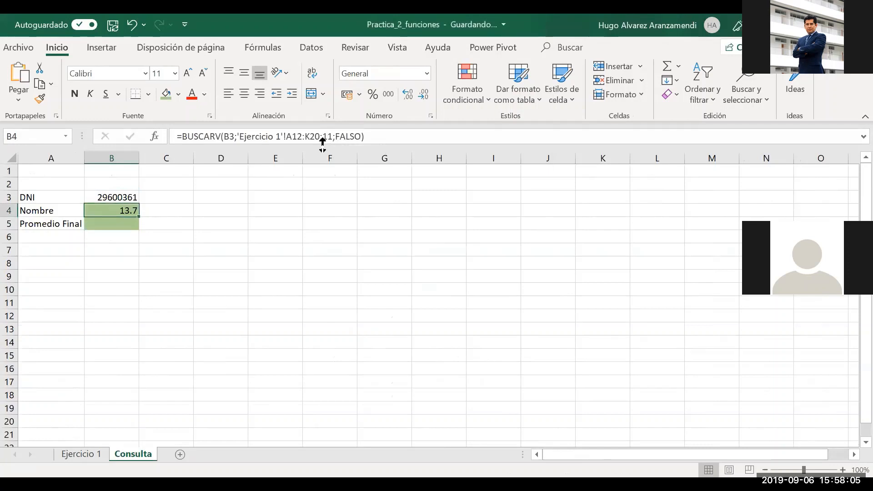
left_click(327, 137)
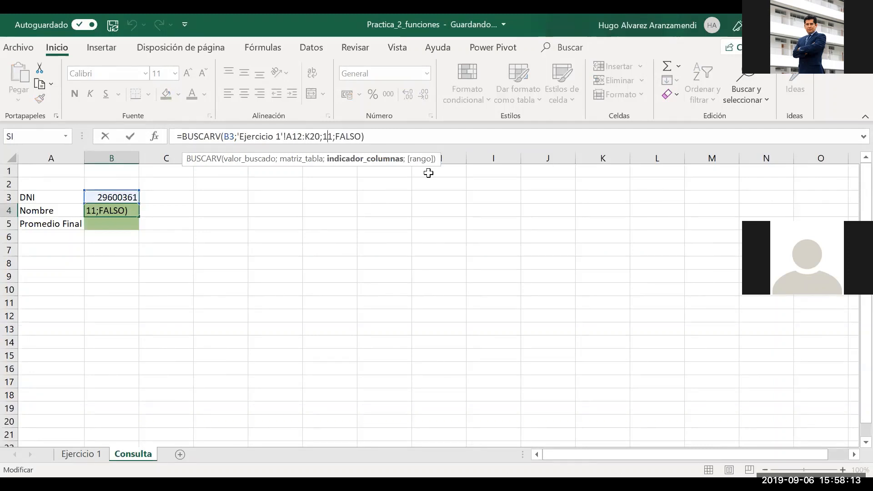
key("BackSpace")
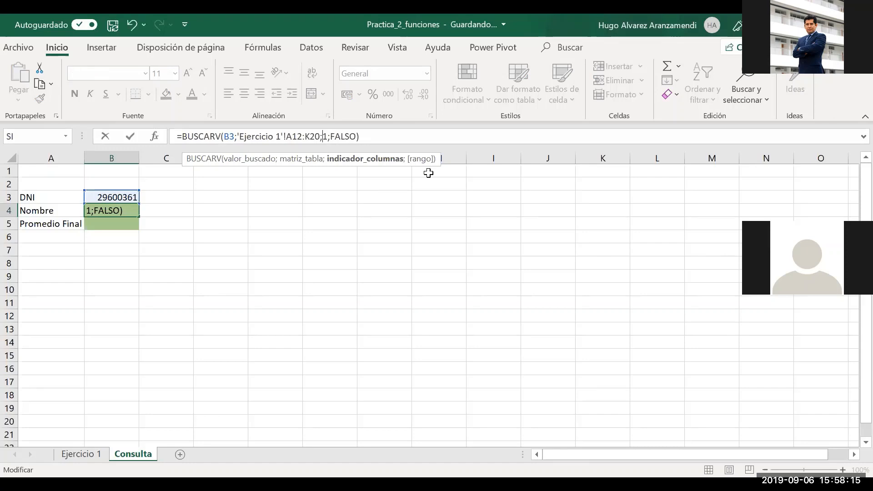
type("2")
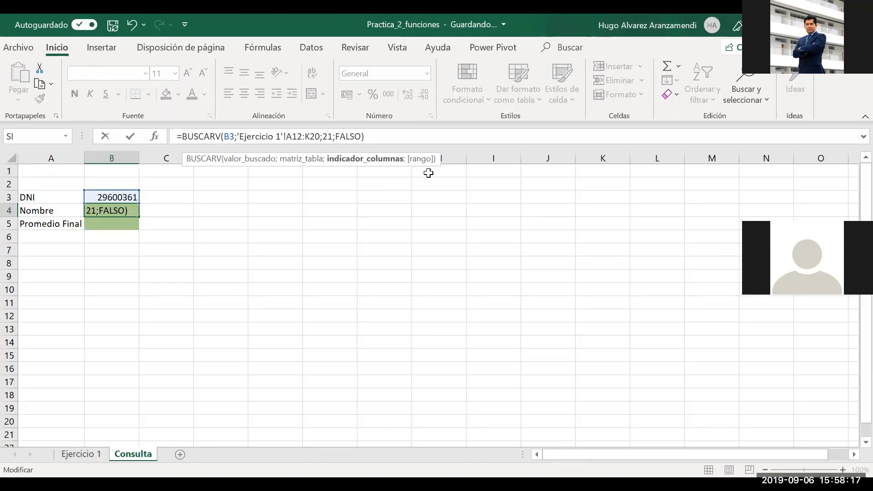
key("Delete")
key("Return")
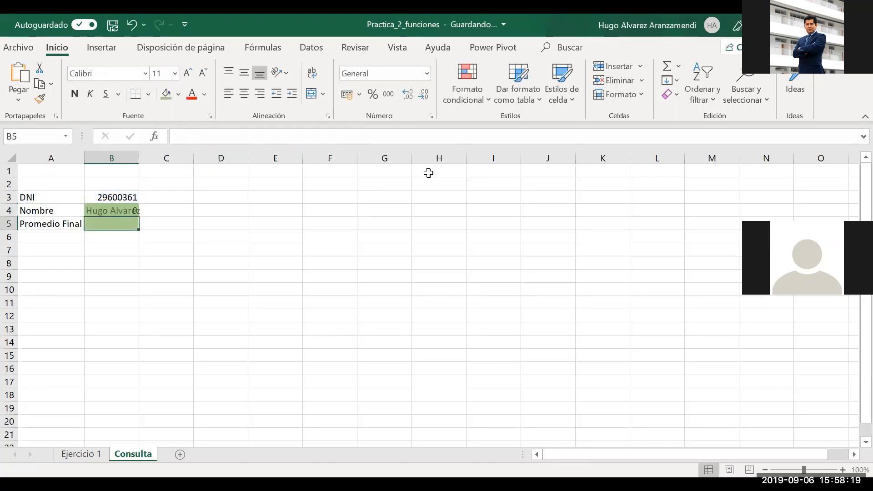
key("Up")
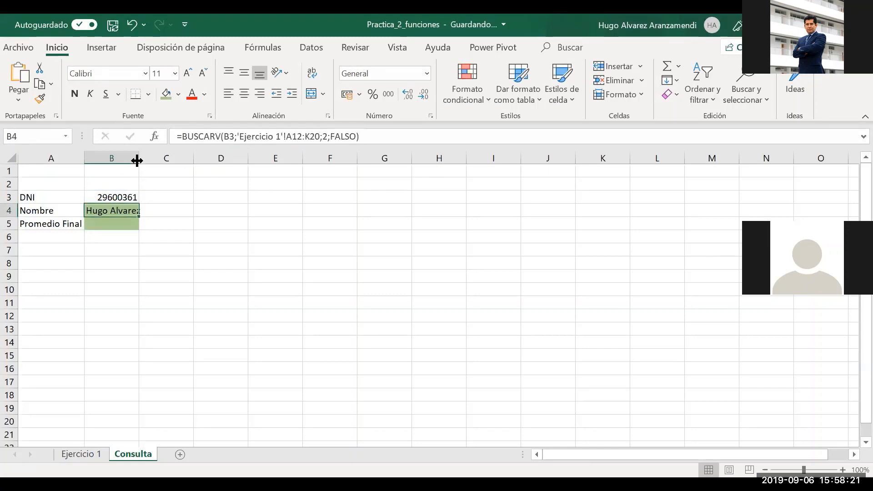
Autofit column B to show the full name and recheck the B4 lookup
double_click(137, 160)
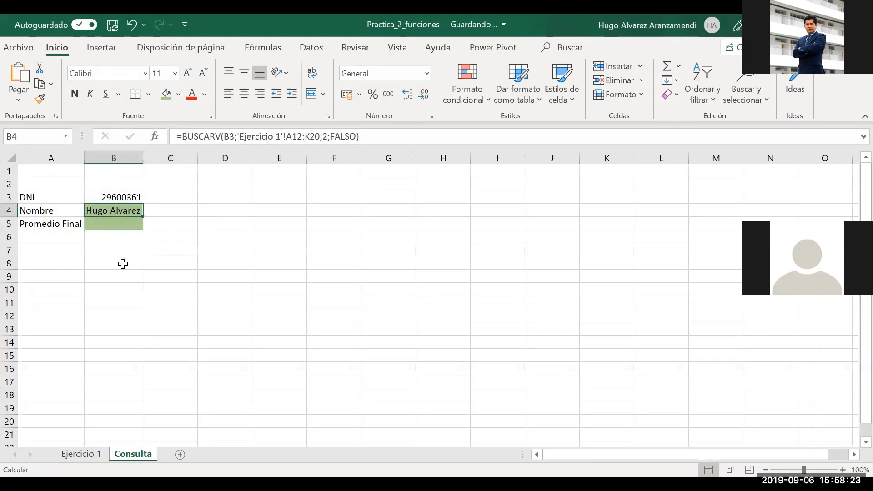
key("Up")
key("Down")
key("Up")
key("Down")
key("Up")
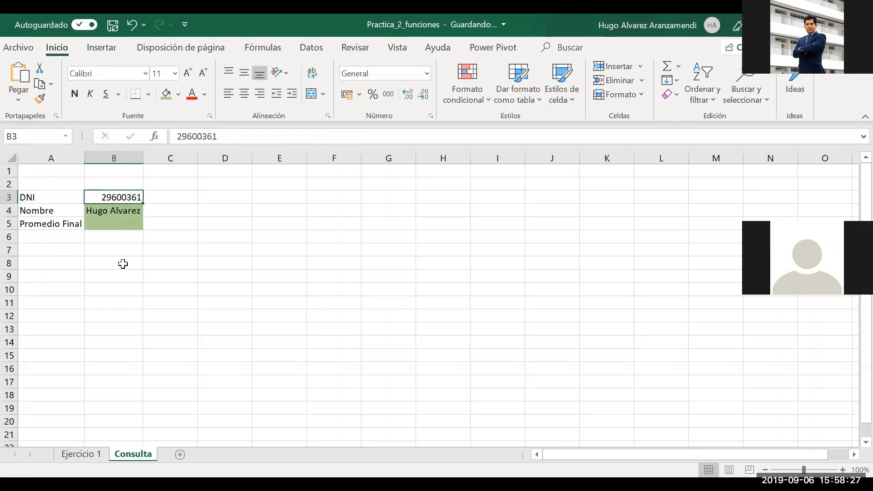
Copy the DNI in cell A19 of Ejercicio 1, then return to Consulta
left_click(78, 454)
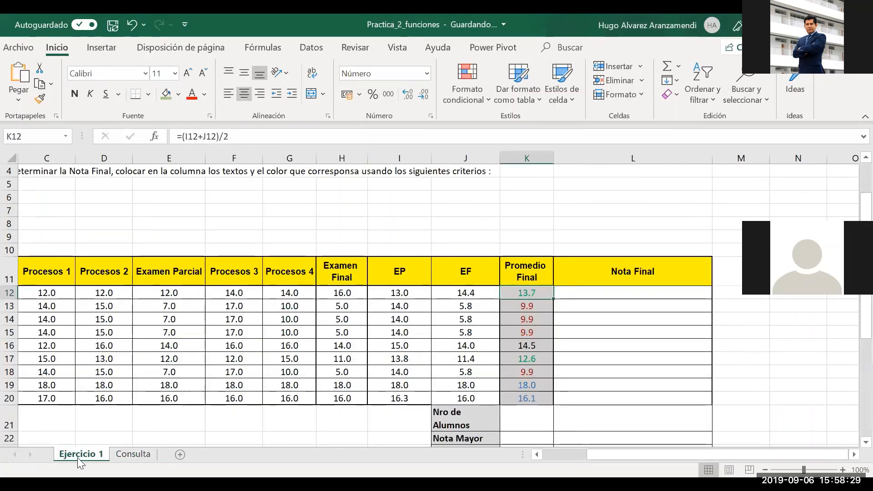
left_click(64, 418)
key("Left")
key("Left")
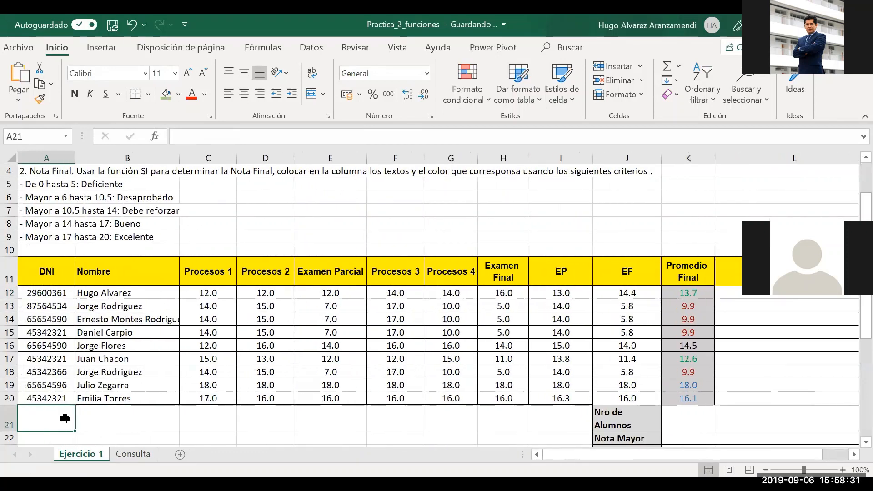
key("Up")
key("Up")
key("Up")
key("Down")
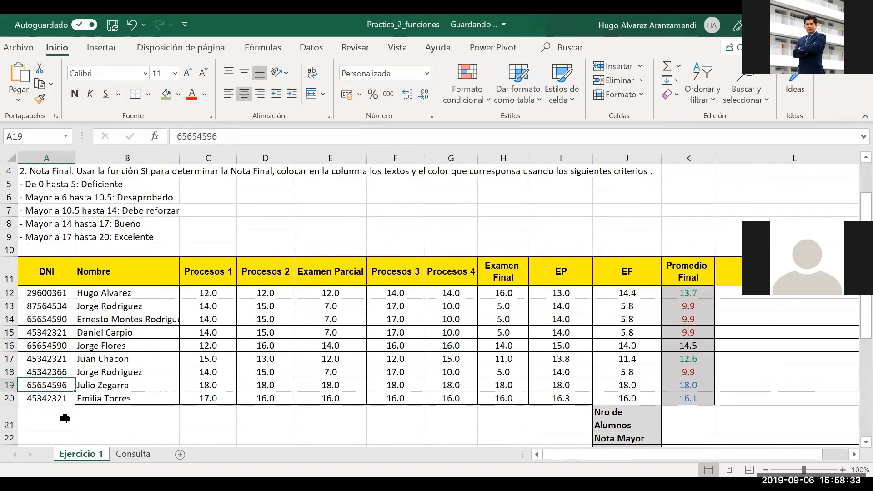
key("ctrl+c")
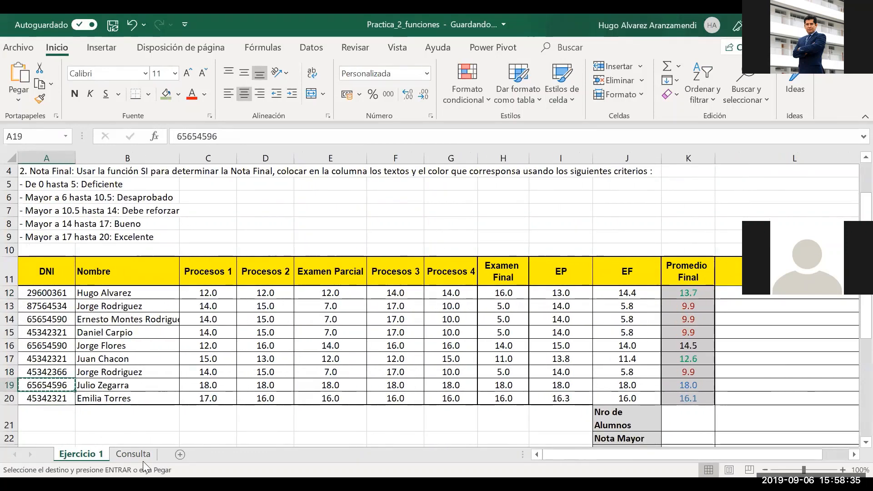
left_click(133, 454)
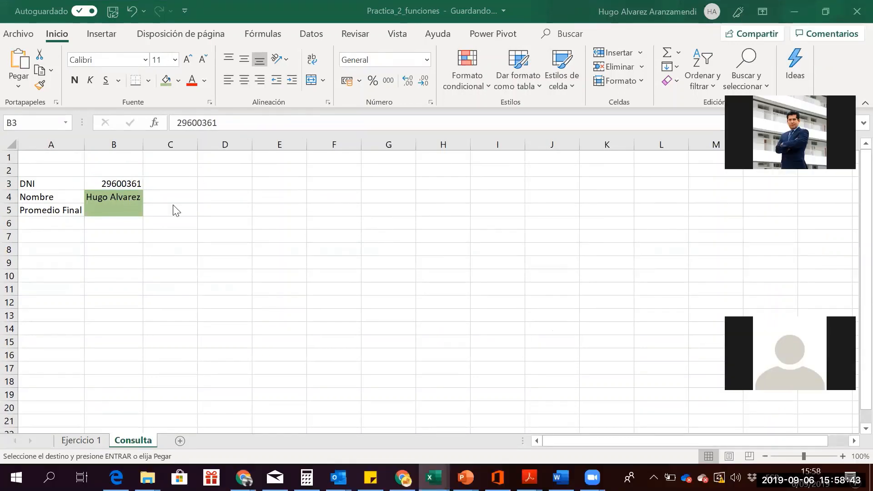
Review the Nombre lookup formula in B4, then return to the Ejercicio 1 student table
left_click(108, 187)
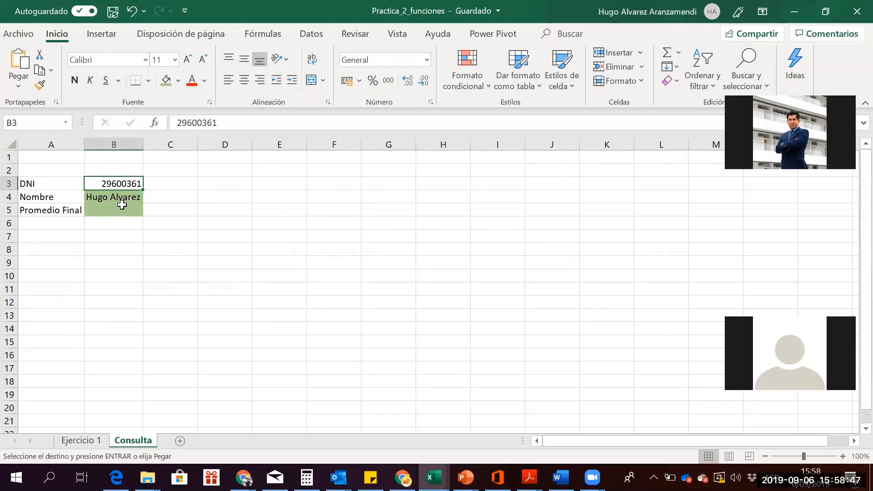
left_click(122, 202)
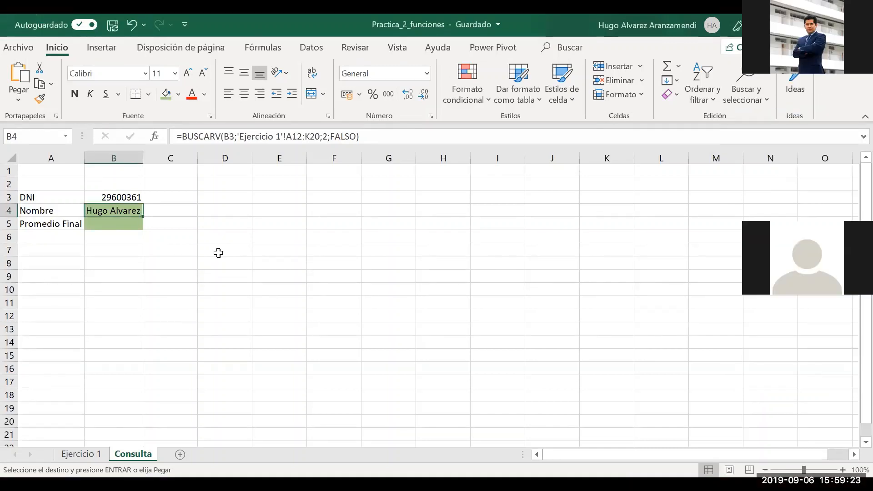
left_click(78, 455)
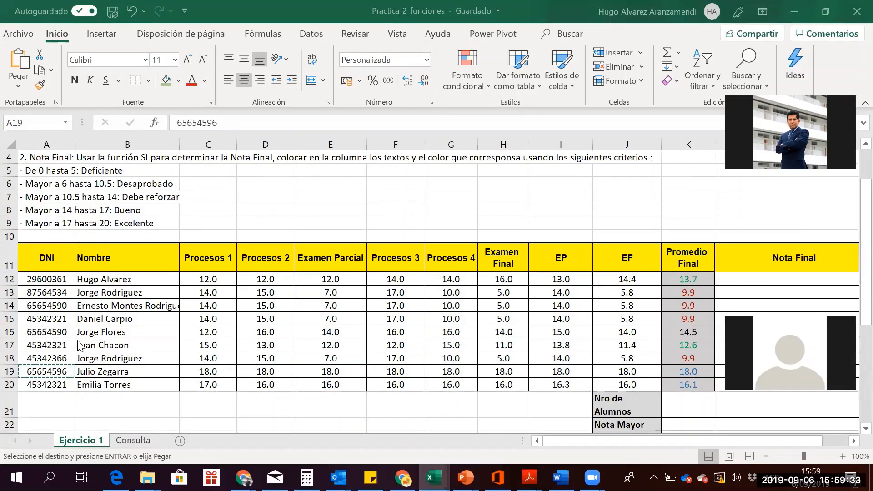
Check that the table starts at A12 with Promedio Final in column K, then return to Consulta
left_click(53, 280)
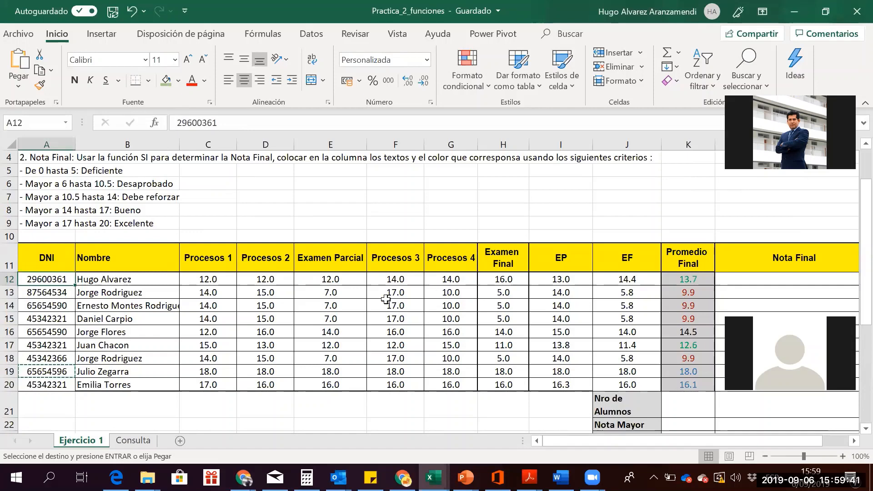
left_click(853, 441)
left_click(853, 441)
left_click(853, 441)
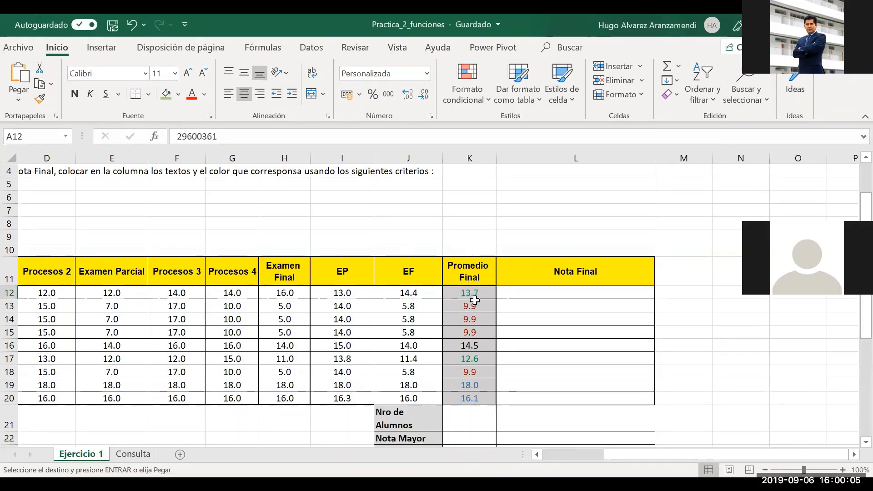
left_click(565, 453)
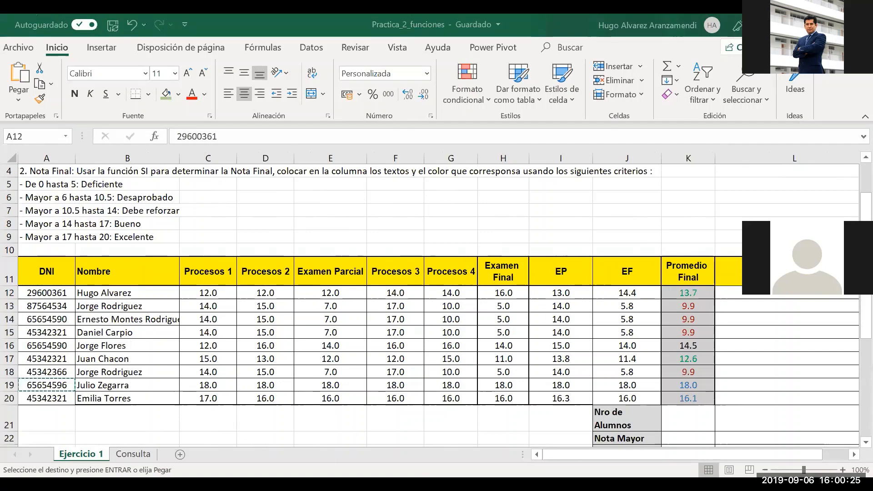
left_click(131, 458)
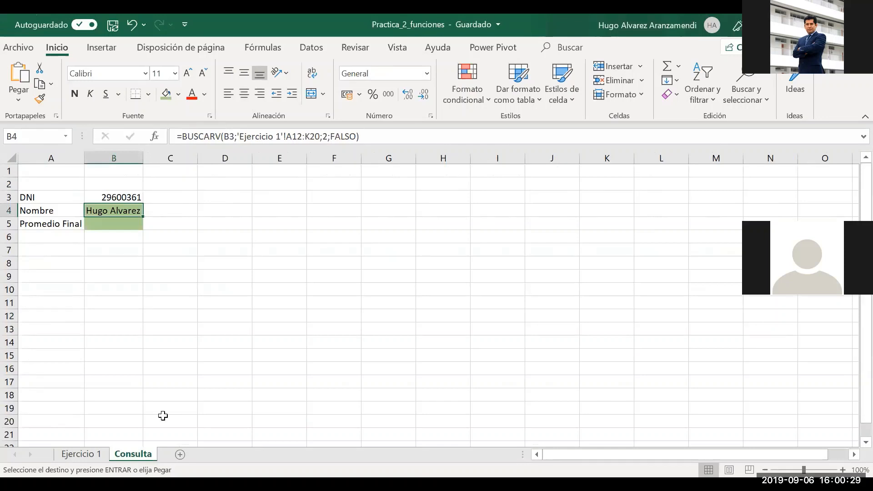
Copy B4's BUSCARV formula down into the Promedio Final cell B5
left_click(109, 278)
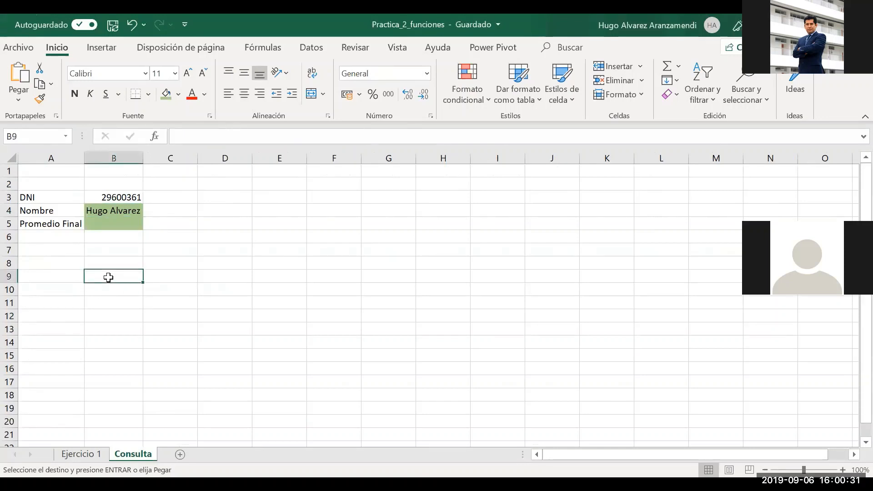
mouse_move(113, 221)
left_mouse_down()
mouse_move(334, 171)
mouse_move(113, 218)
left_mouse_up()
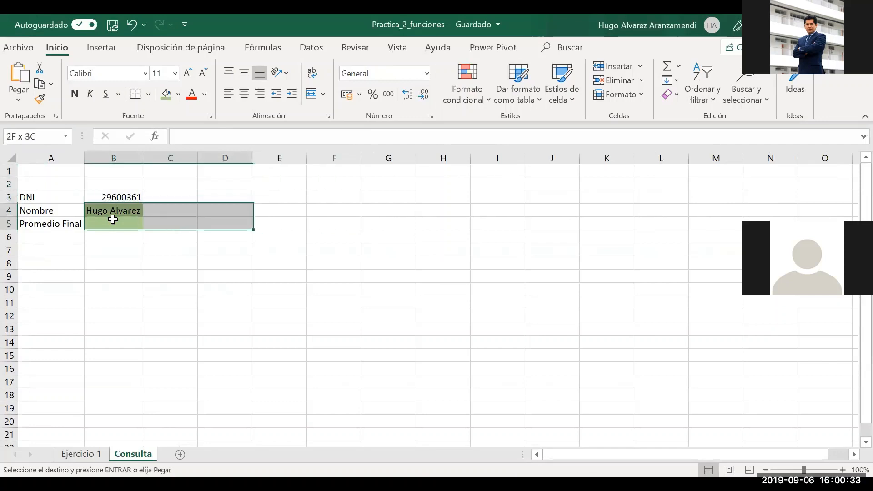
left_click(156, 245)
left_click(128, 230)
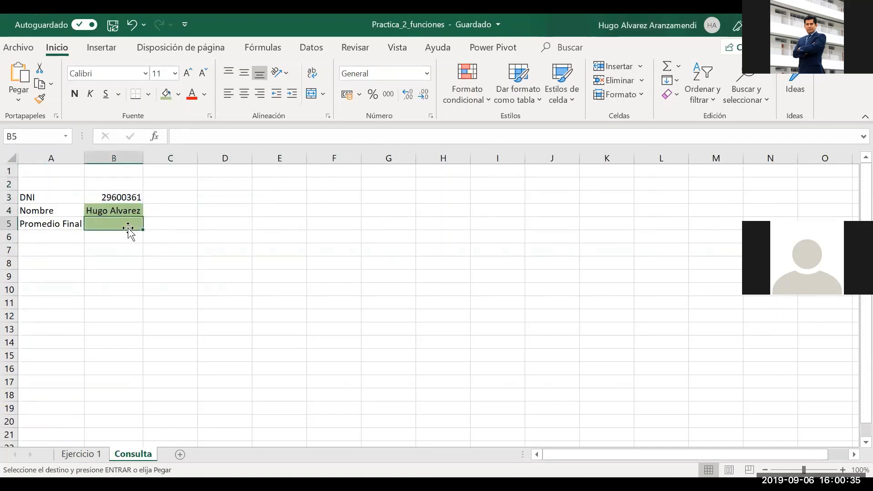
key("alt+Tab")
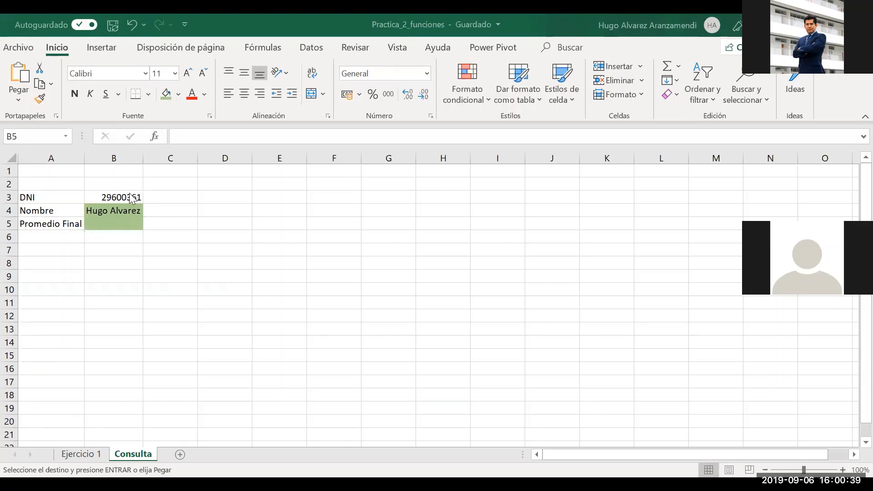
left_click(106, 221)
type("=")
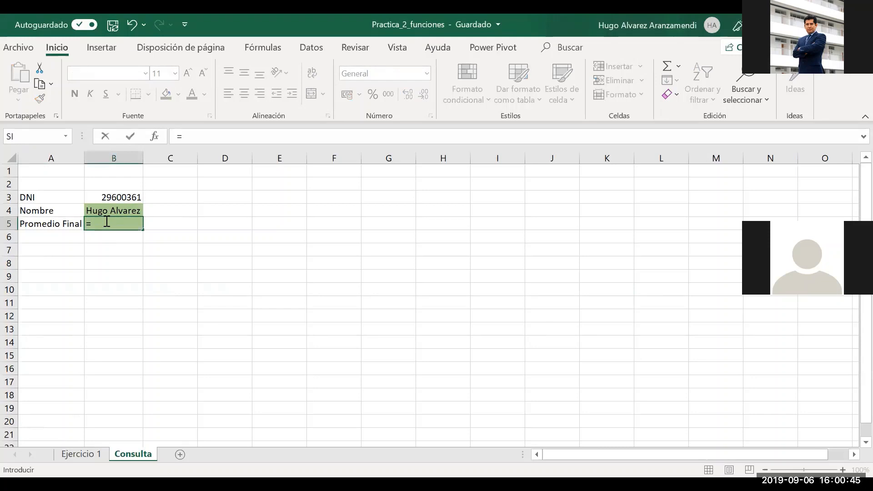
key("Escape")
key("Up")
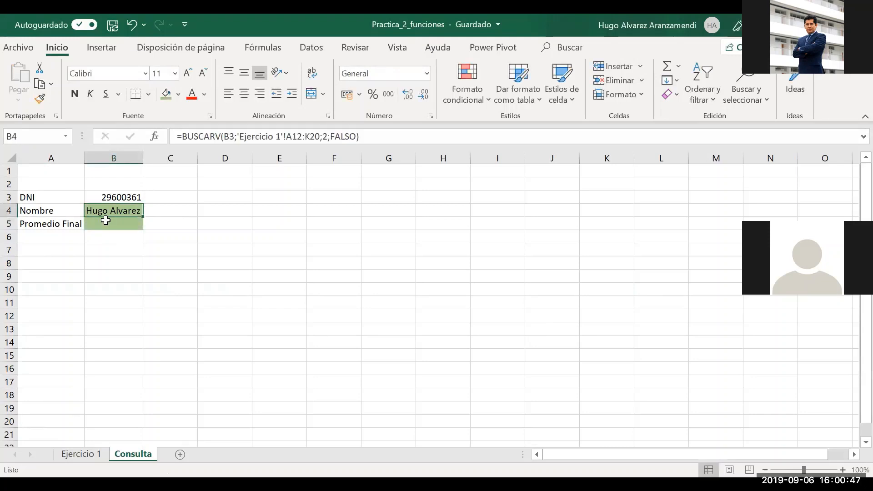
left_click(106, 221)
key("ctrl+d")
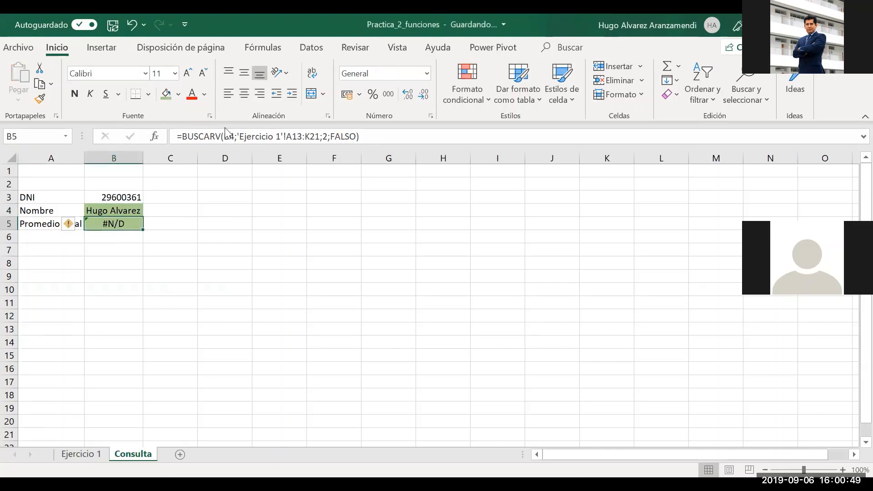
Edit B5 to =BUSCARV(B3;'Ejercicio 1'!A12:K21;11;FALSO) so it returns 13.7
left_click(224, 137)
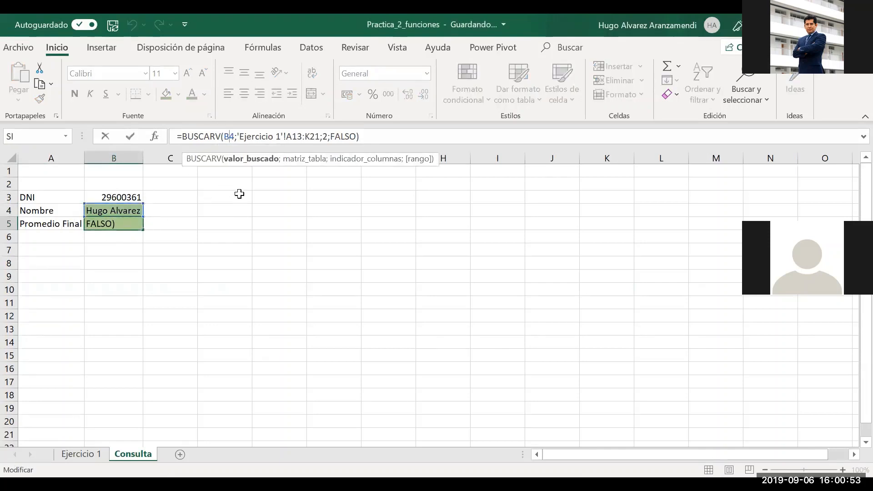
key("Delete")
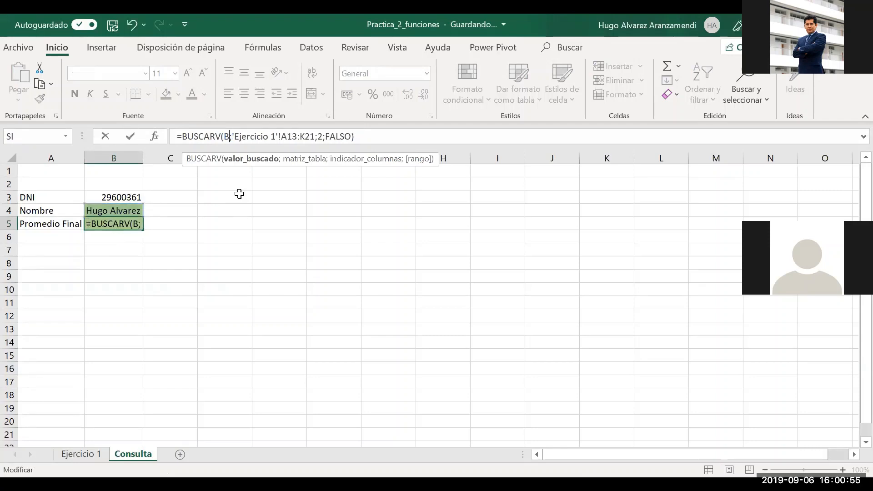
type("3")
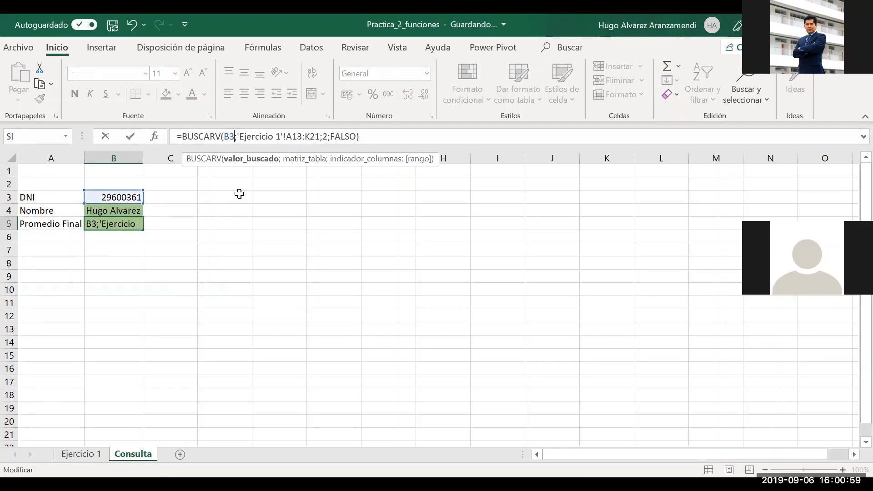
key("Right")
key("Right")
key("Right")
key("Right")
key("Right")
key("Right")
key("Right")
key("Right")
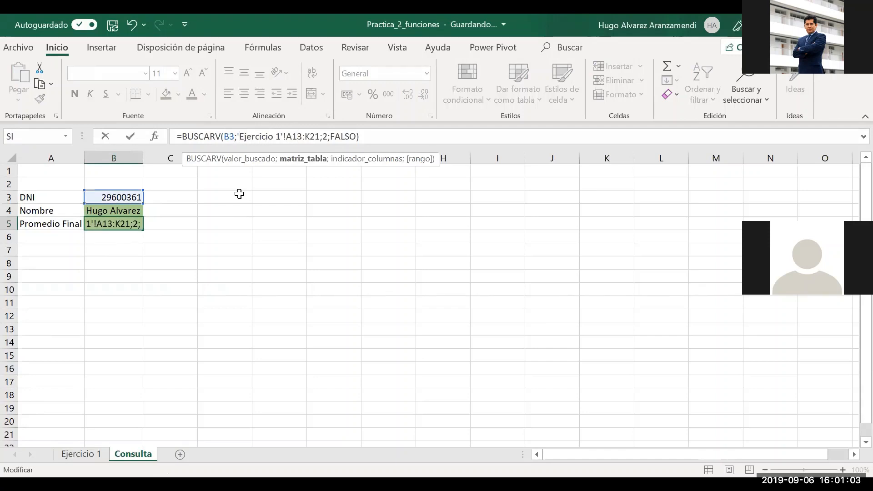
key("BackSpace")
type("2")
key("Right")
type("11")
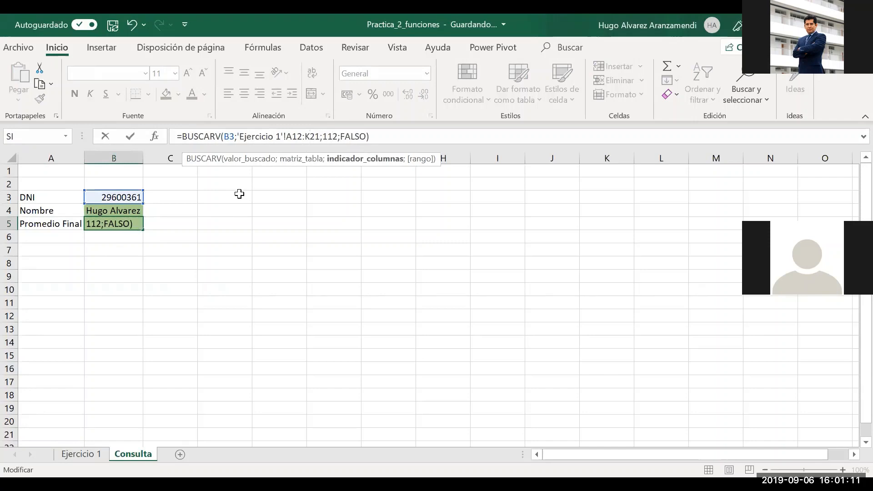
key("Delete")
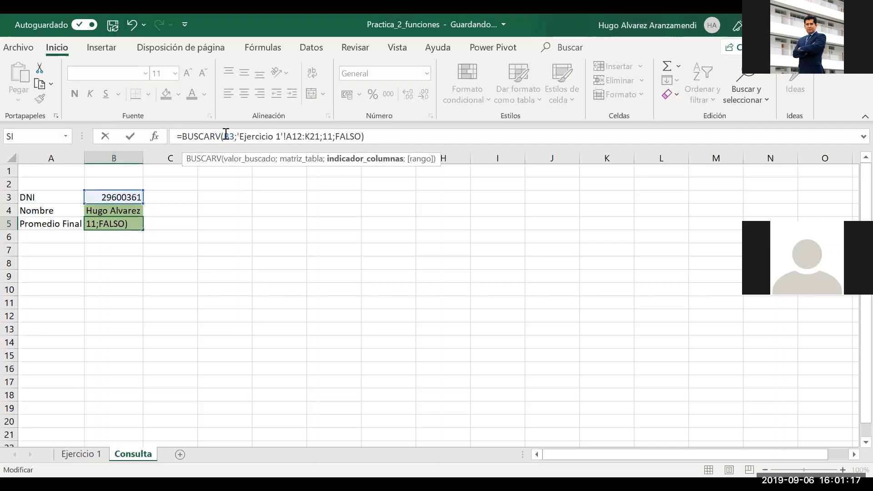
left_click_drag(224, 135, 325, 136)
left_click(239, 135)
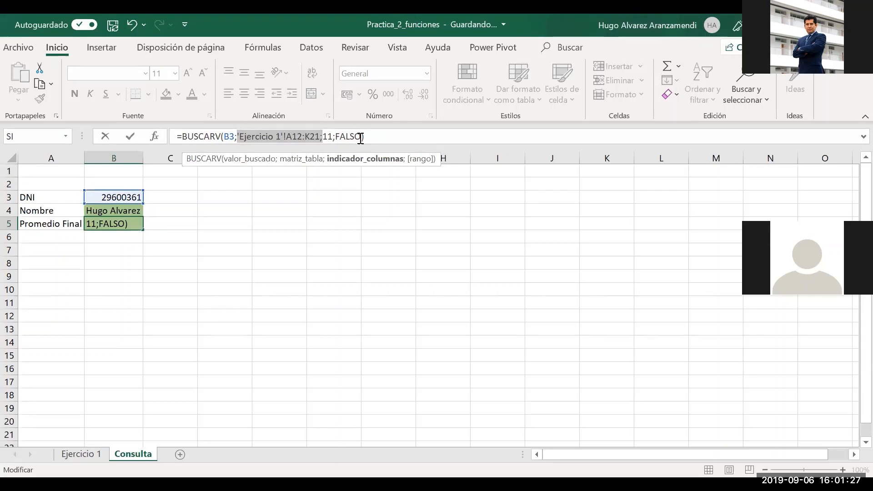
key("Up")
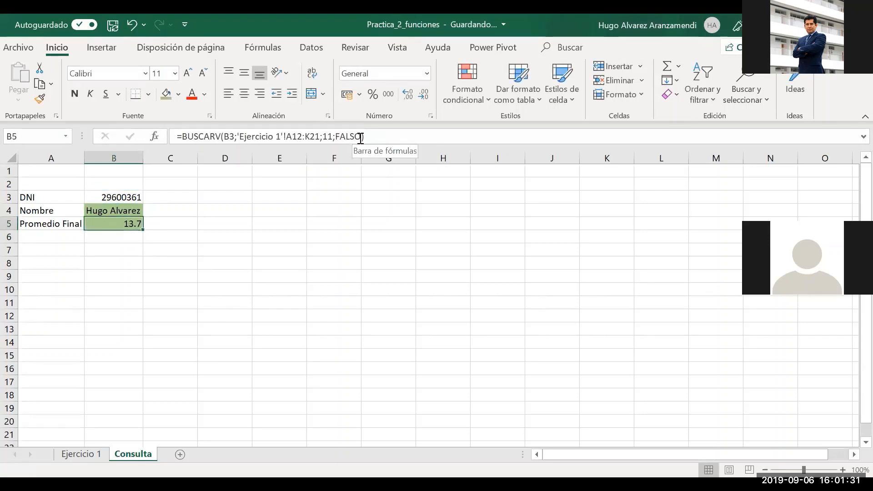
Copy the student DNI from A19 on Ejercicio 1 and try replacing B3, cancelling the edit
key("Up")
key("Up")
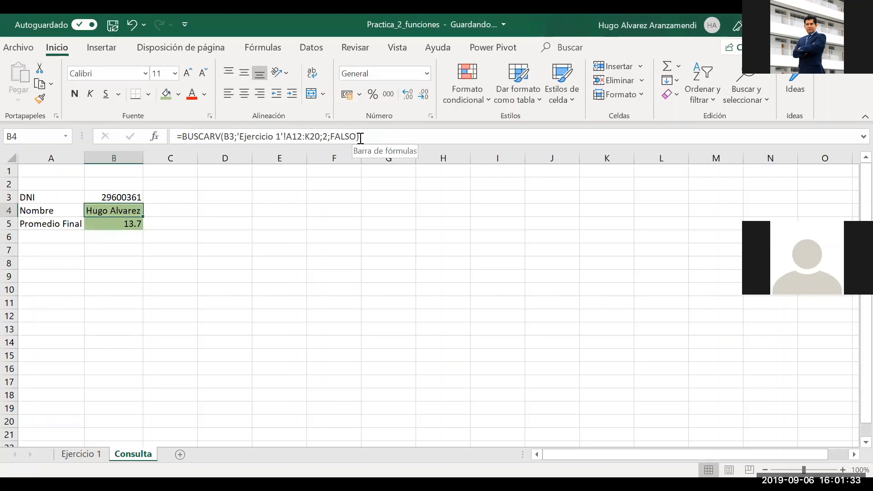
key("alt+Tab")
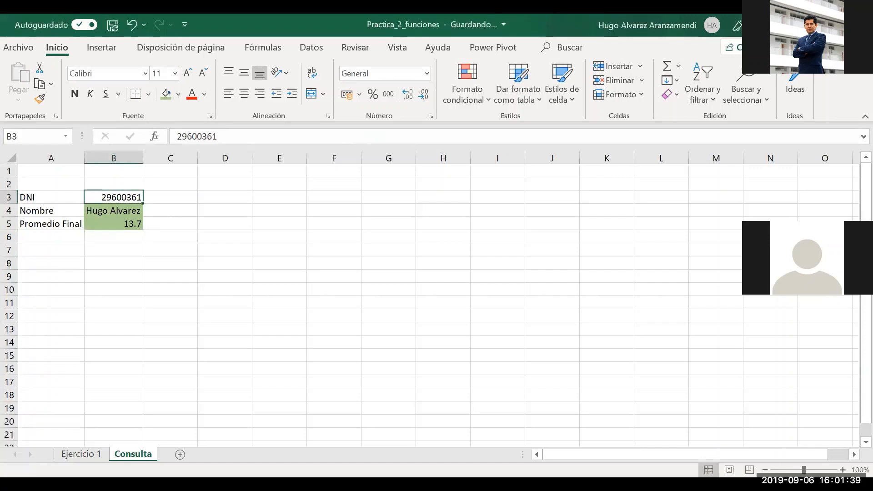
left_click(81, 454)
left_click(59, 380)
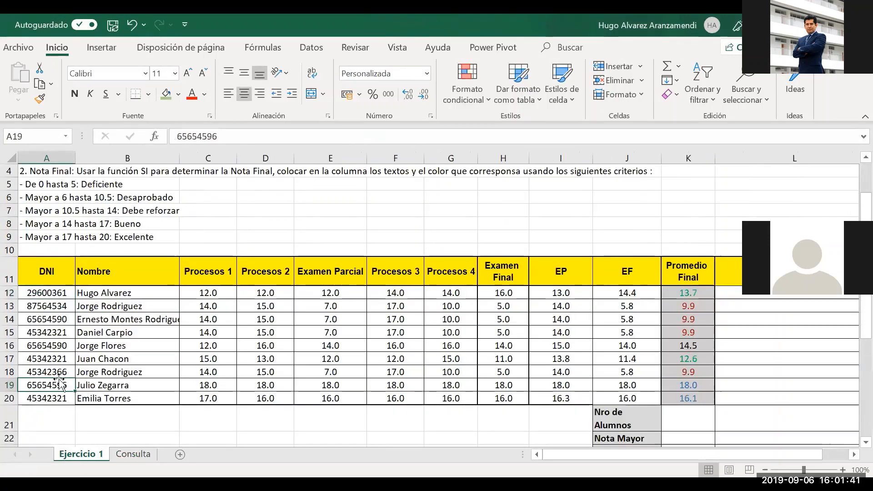
key("ctrl+c")
left_click(133, 454)
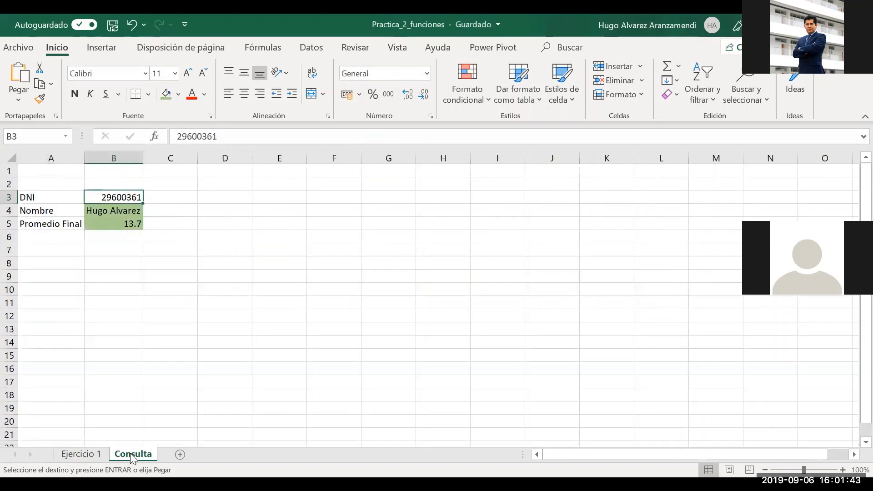
left_click(226, 136)
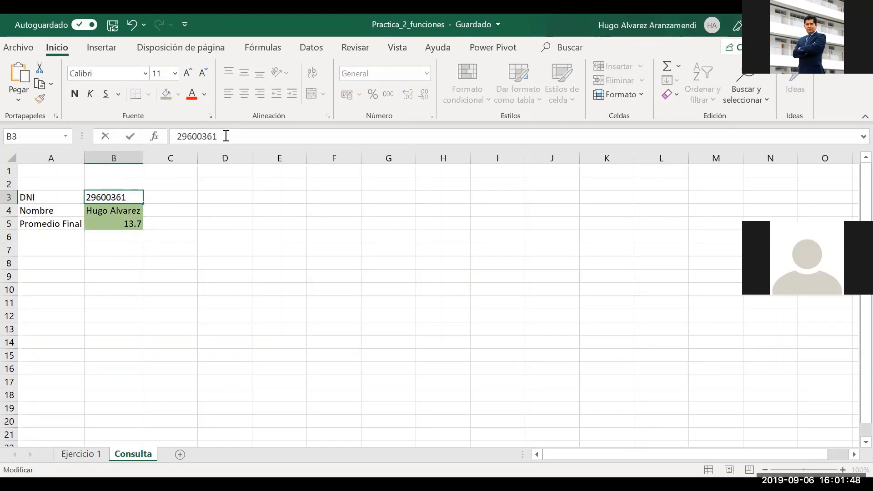
left_click(78, 453)
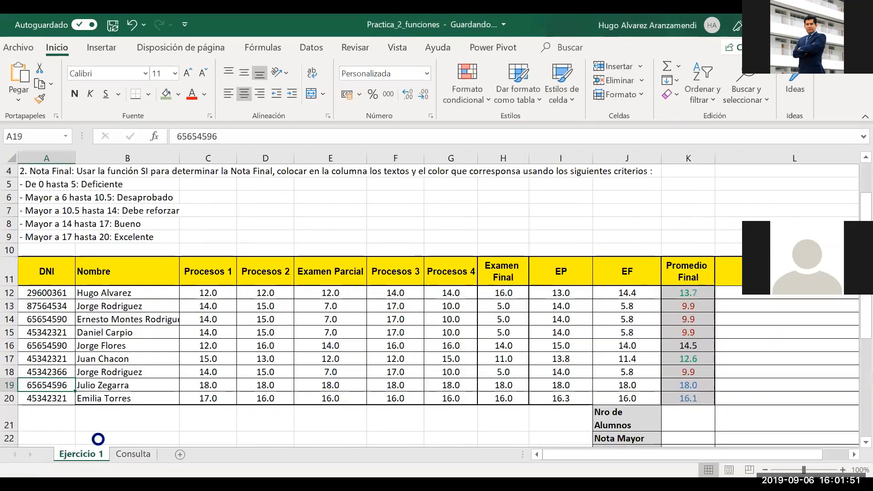
key("ctrl+c")
left_click(133, 455)
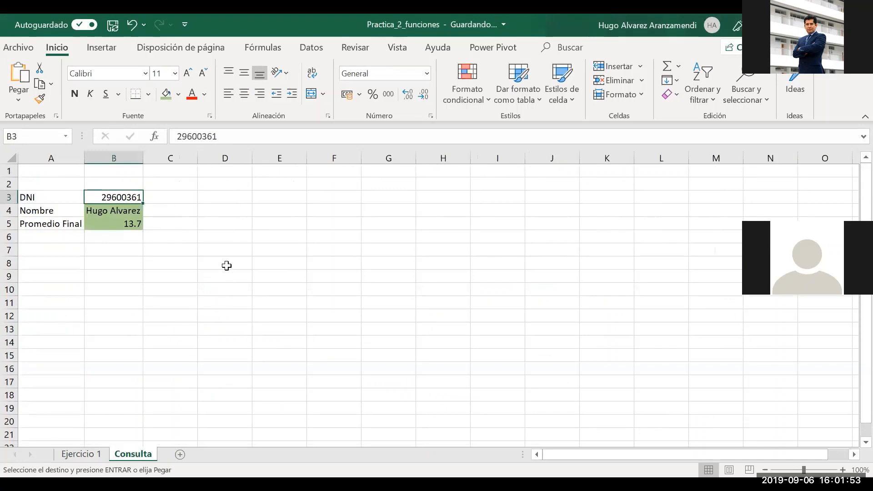
left_click(207, 137)
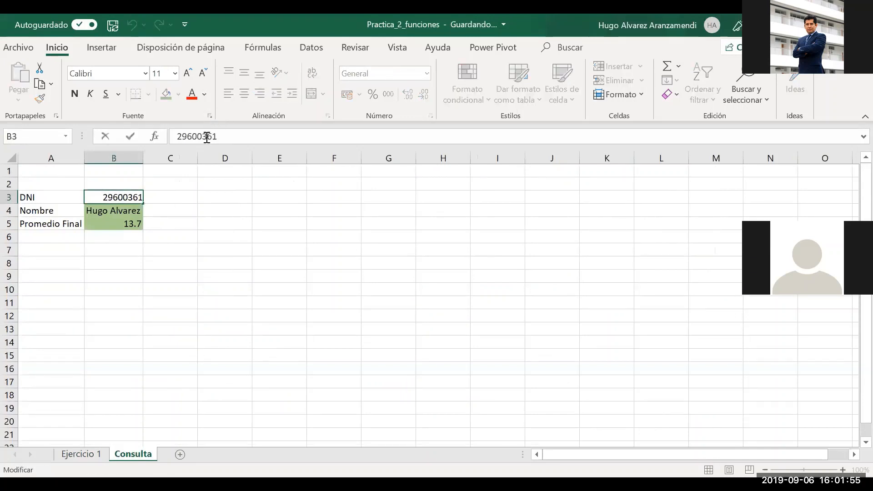
key("BackSpace")
key("BackSpace")
key("BackSpace")
key("BackSpace")
key("BackSpace")
key("BackSpace")
key("Delete")
key("Delete")
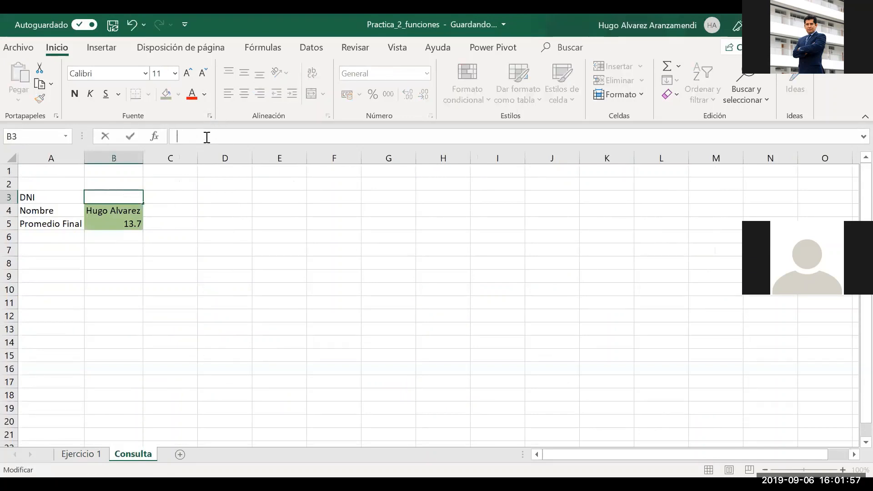
key("Escape")
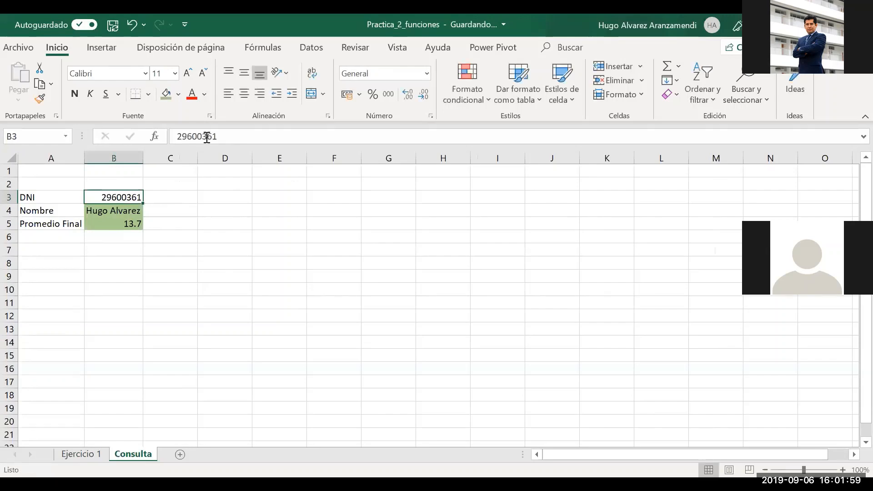
Paste the DNI from Ejercicio 1 cell A17 into Consulta's B3, giving a 9.9 average
key("BackSpace")
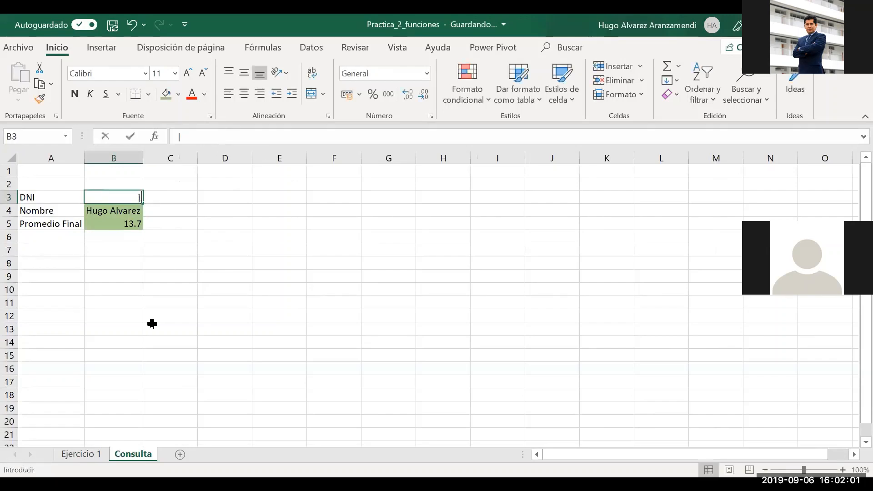
left_click(80, 455)
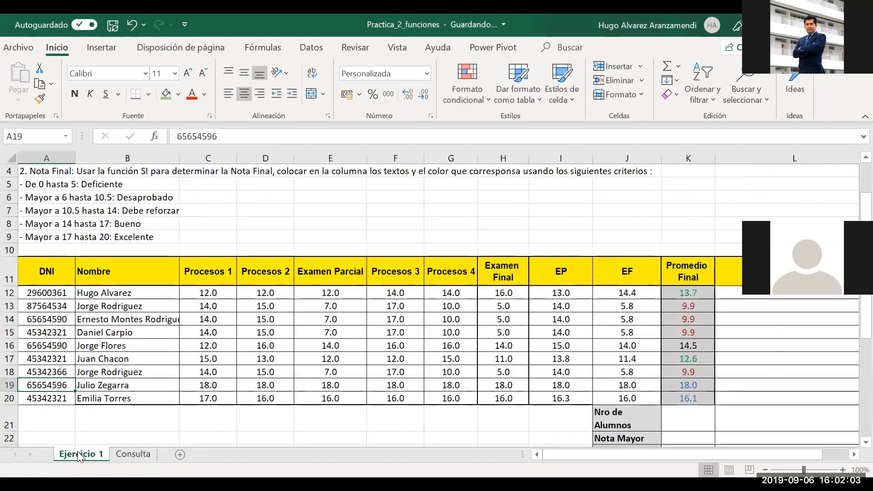
left_click(36, 354)
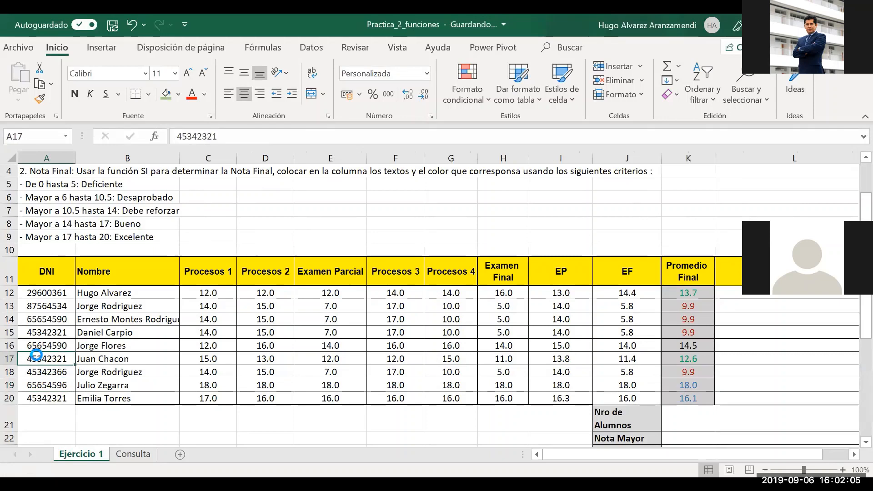
key("ctrl+c")
left_click(128, 457)
key("Return")
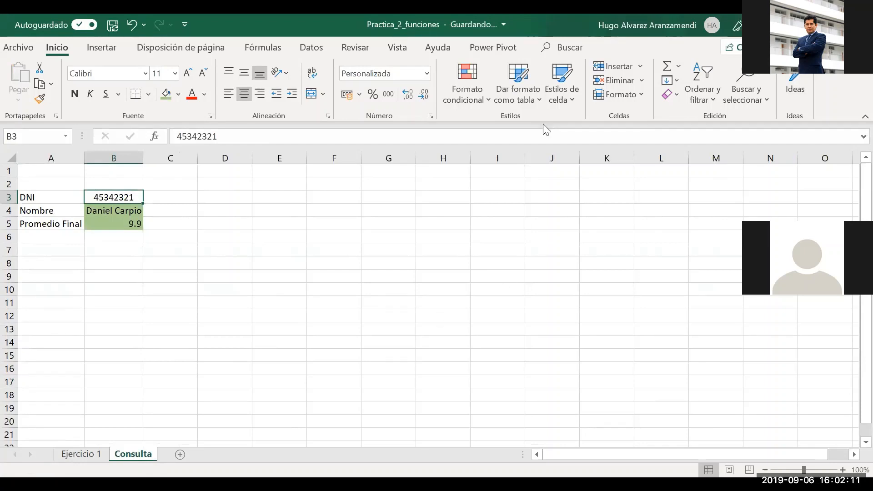
key("alt+Tab")
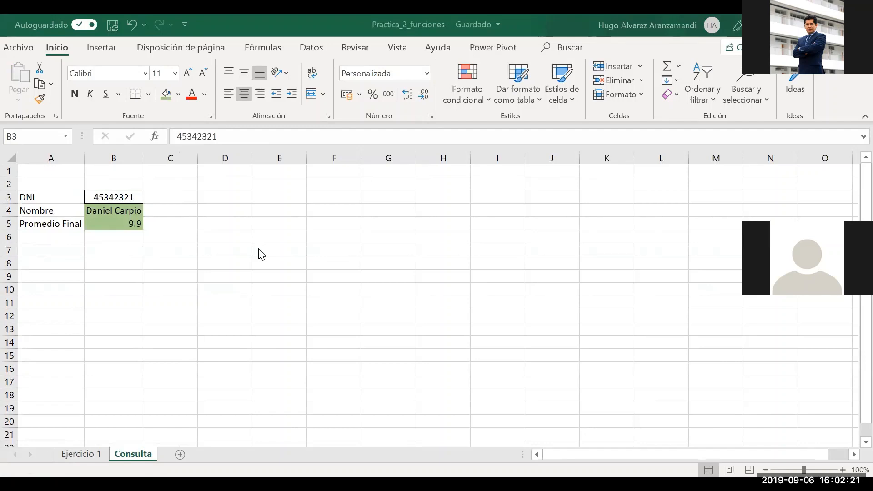
Type the first student's DNI into B3 and check the lookups return Promedio Final 13.7
left_click(122, 198)
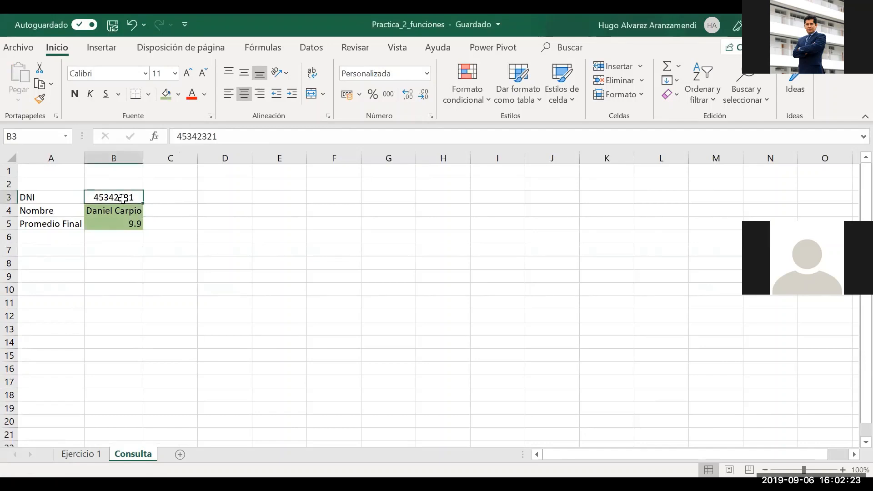
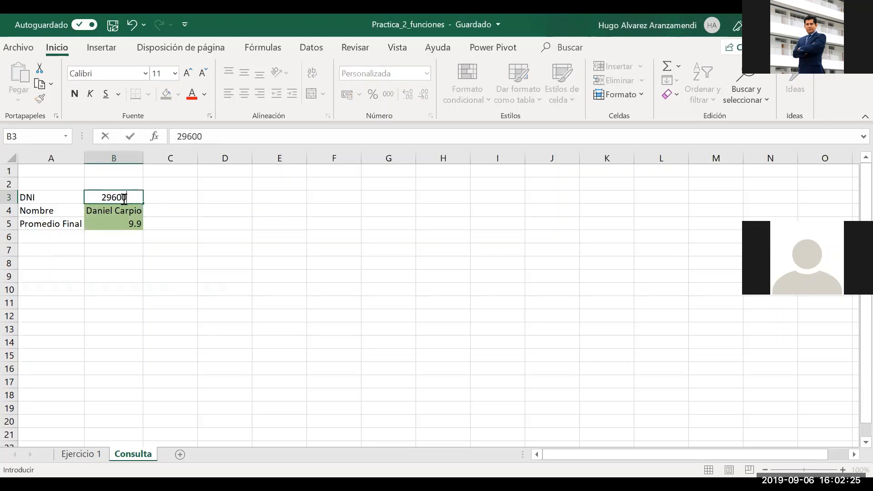
key("Return")
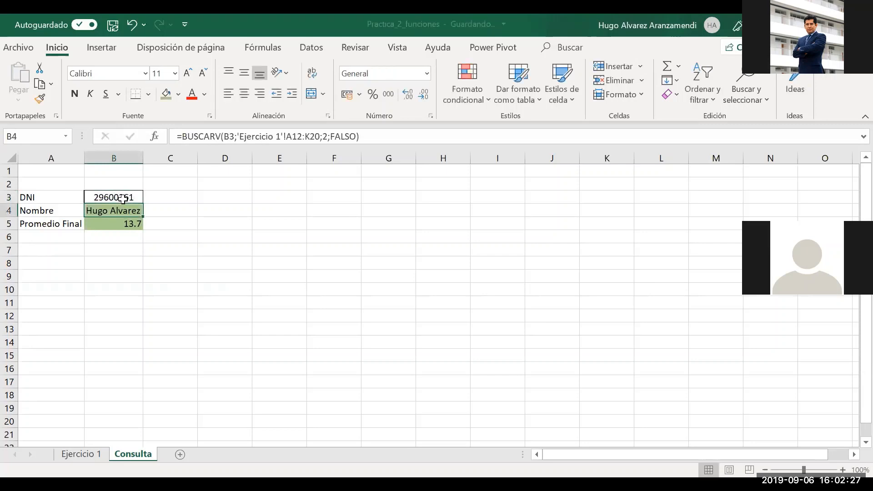
key("Down")
key("Up")
key("Up")
key("Down")
key("Down")
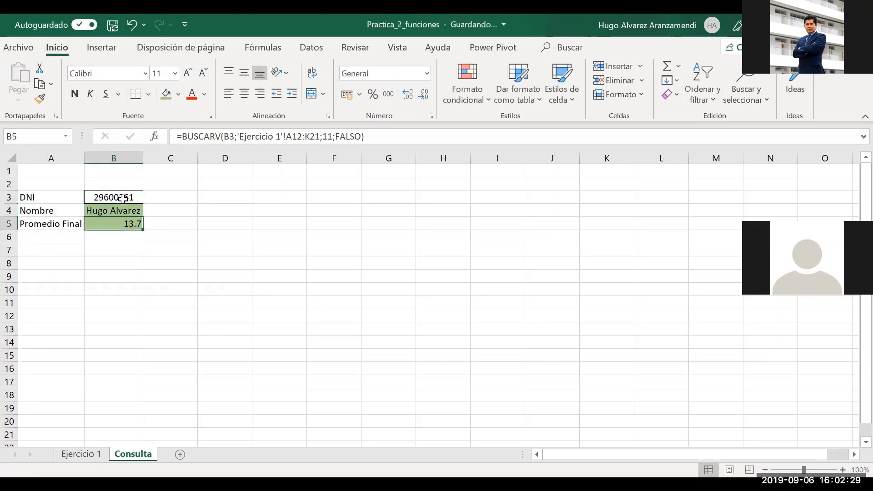
key("Down")
key("Up")
key("Up")
key("Up")
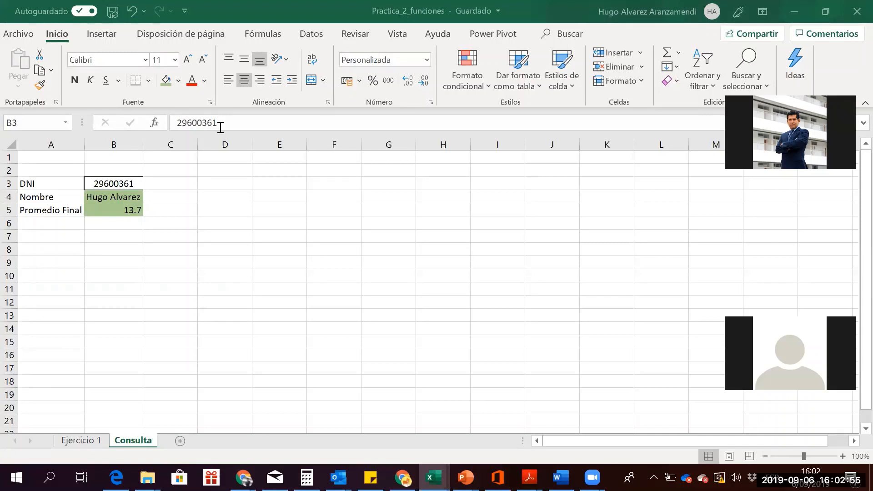
Make B4's lookup table range absolute as $A$12:$K$20, then review the B4 and B5 results
left_click(113, 216)
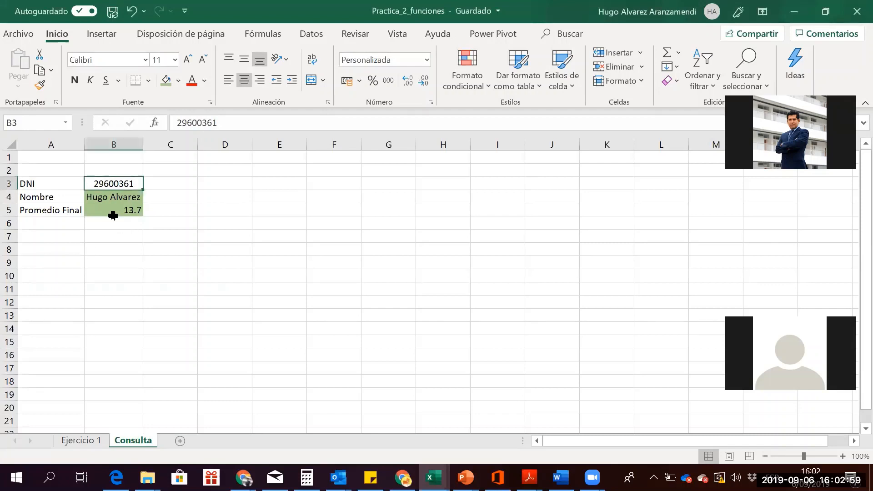
left_click(113, 196)
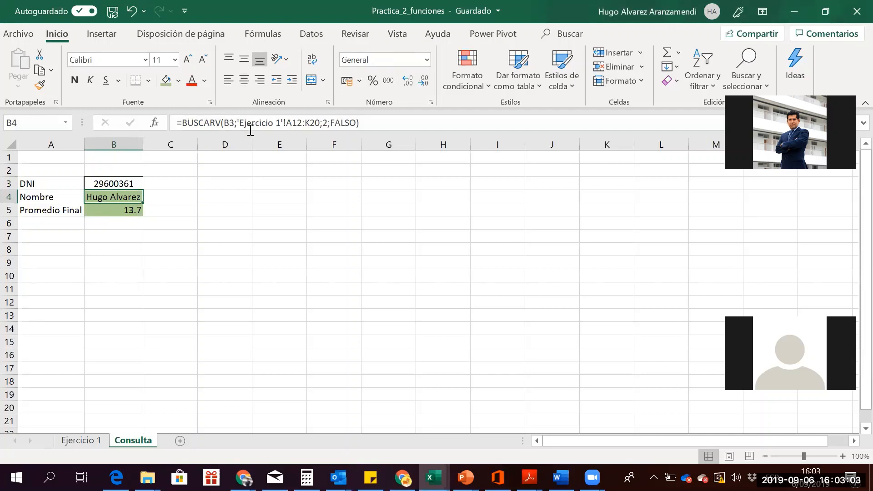
left_click(286, 122)
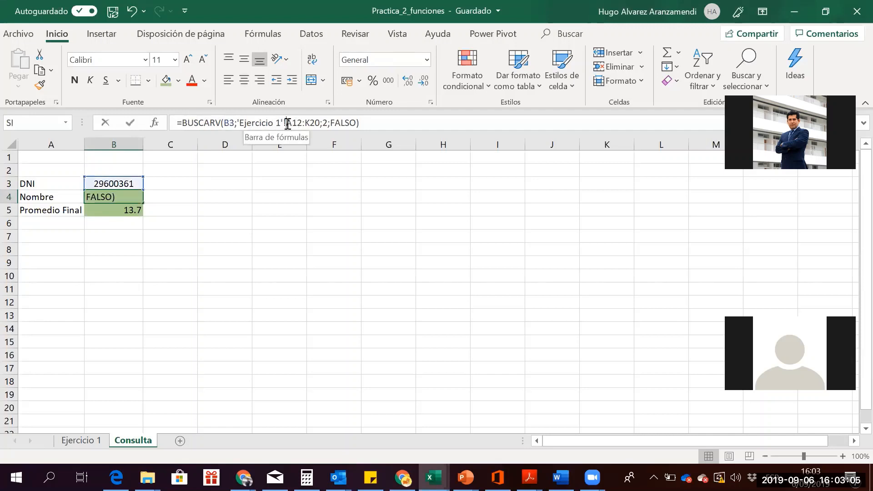
left_click_drag(287, 123, 304, 123)
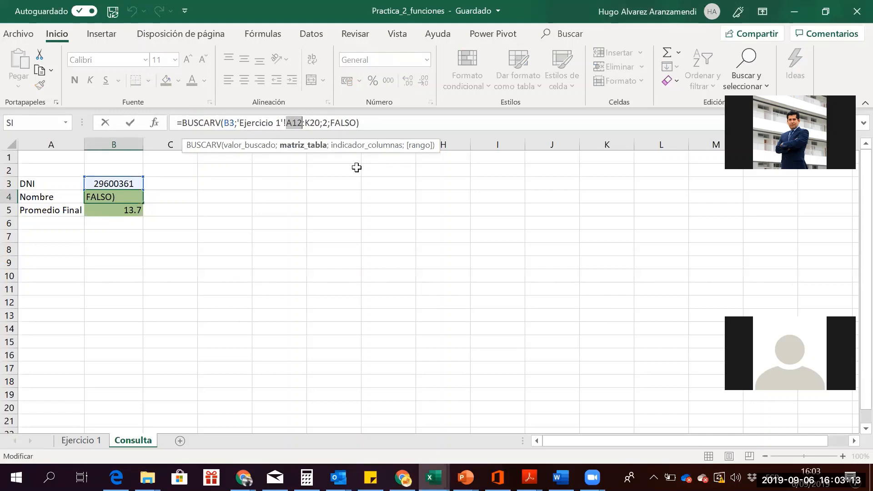
key("F4")
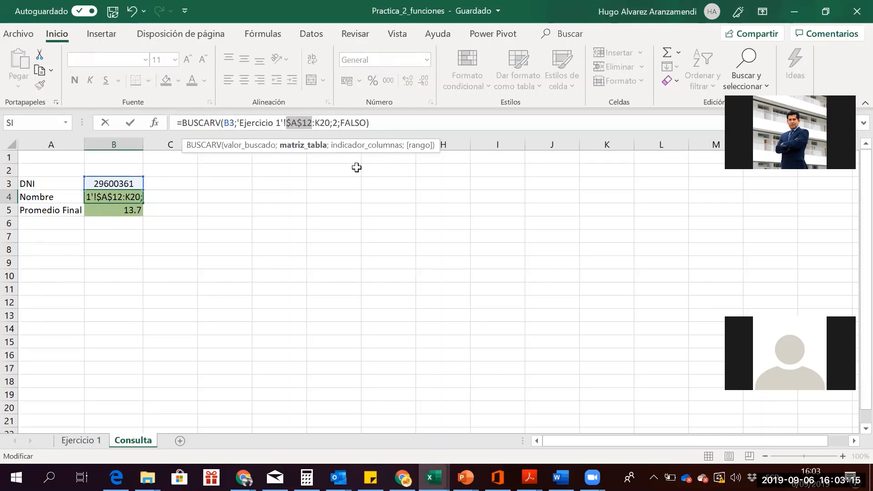
key("Right")
key("F4")
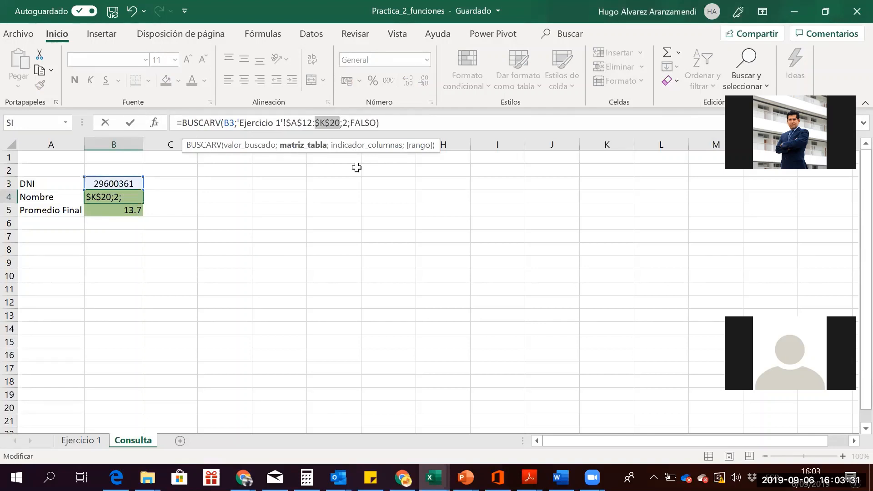
key("Return")
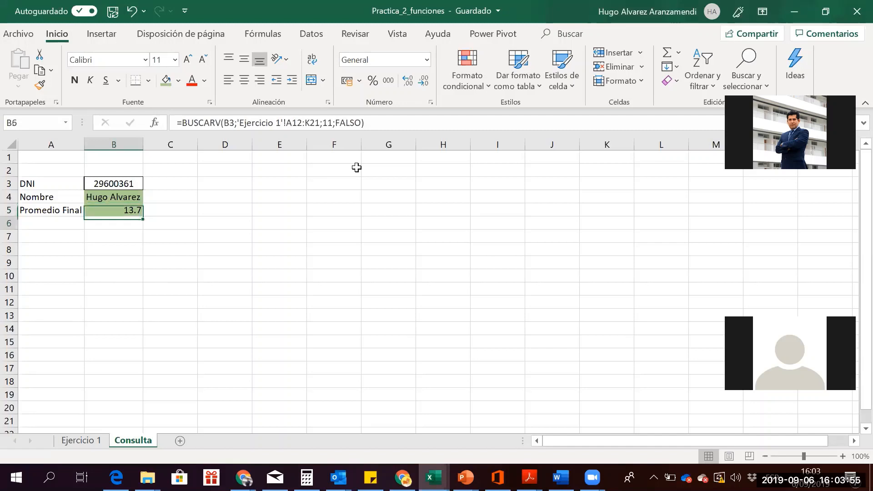
key("Up")
key("Down")
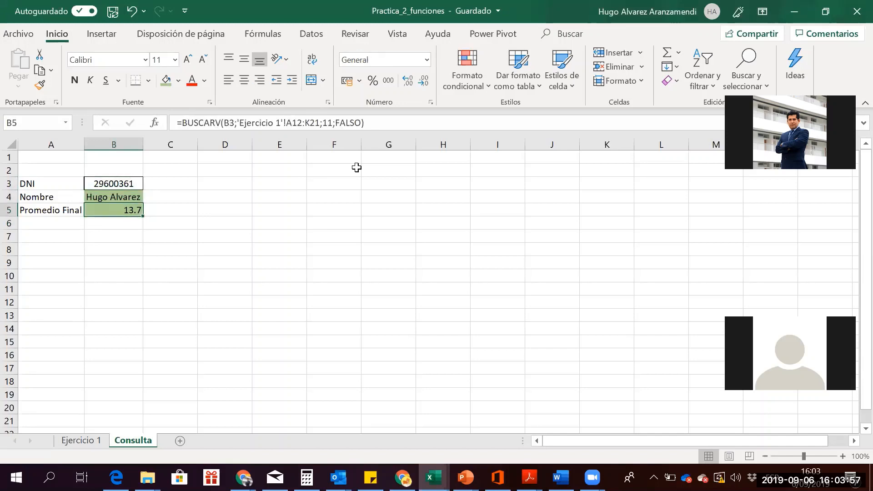
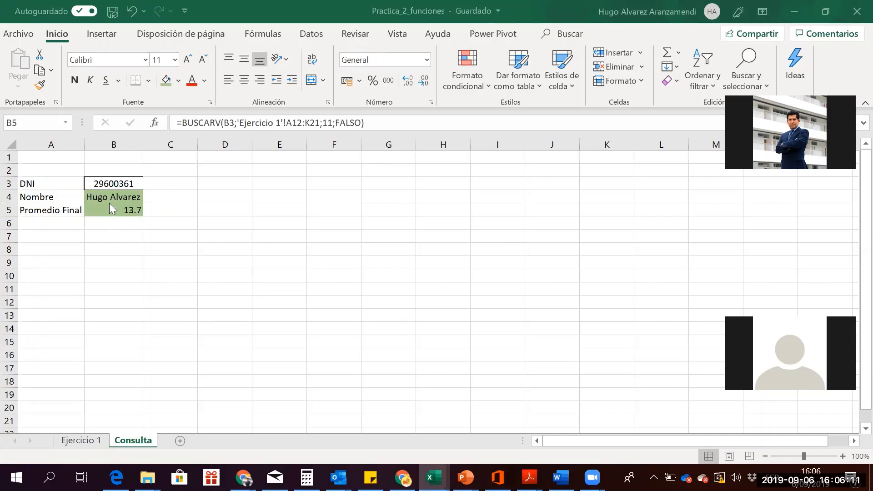
Check B5's lookup formula, then enter DNI 999999 in B3 so the lookups return #N/D
double_click(119, 208)
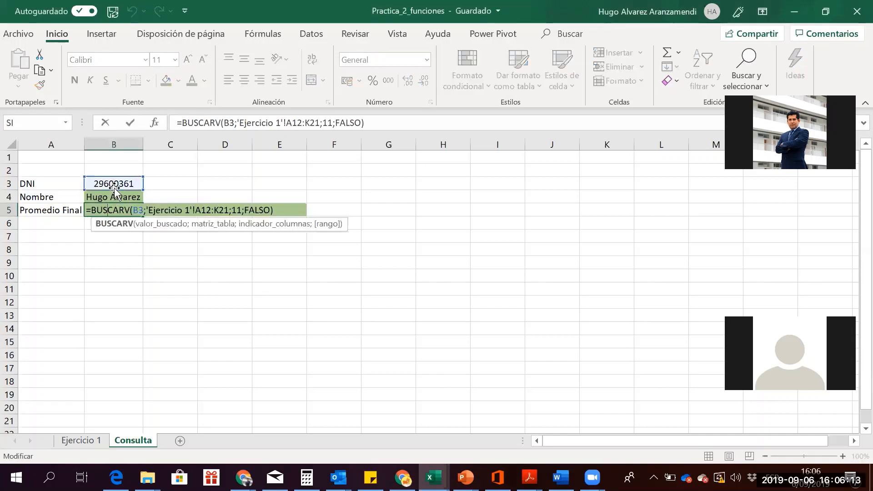
left_click(118, 171)
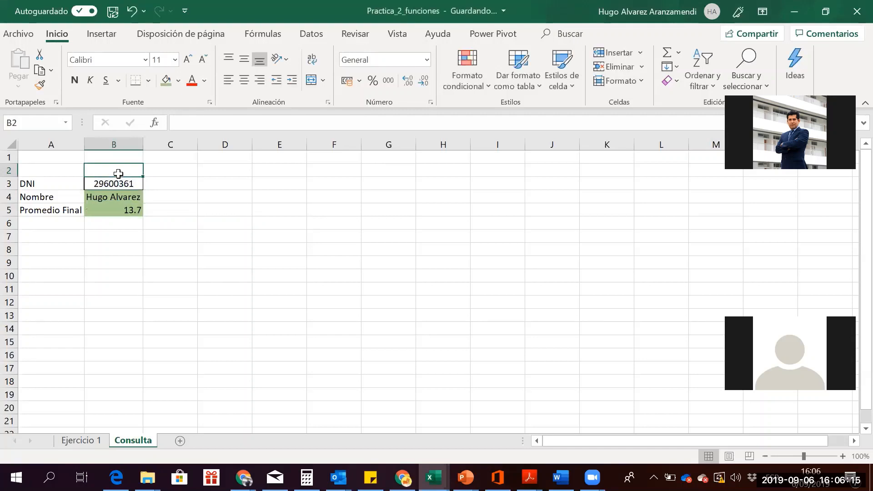
key("Down")
type("999999")
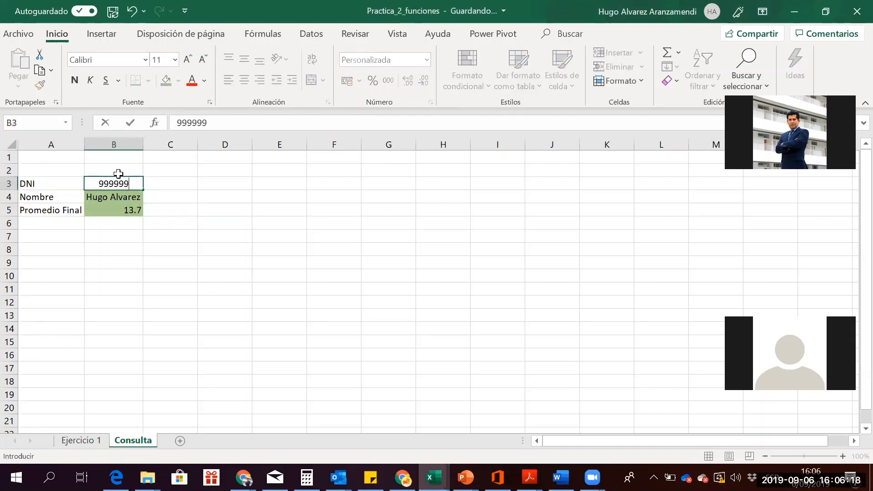
key("Return")
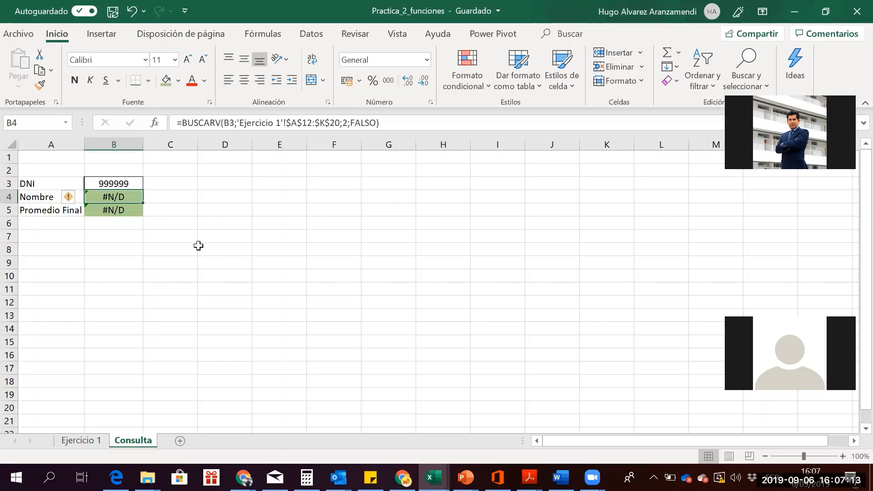
Start a SI.ERROR function in D4 by searching Insert Function for si.error
left_click(141, 248)
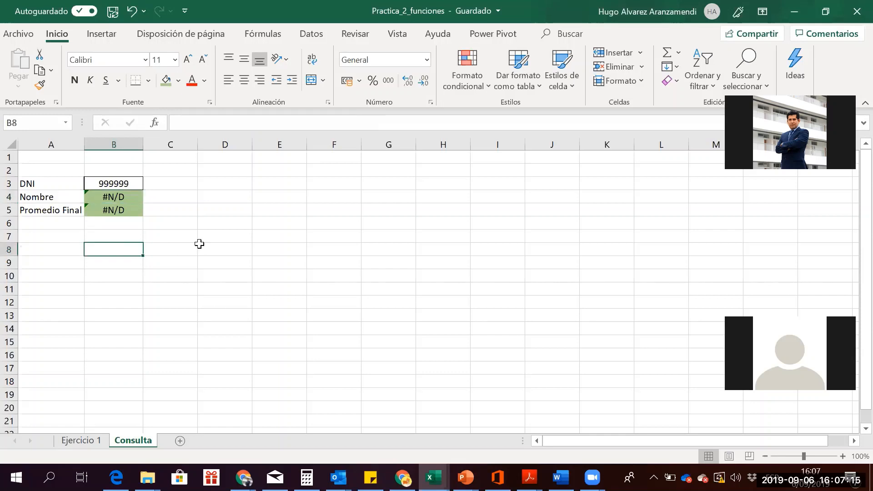
left_click(218, 196)
left_click(157, 125)
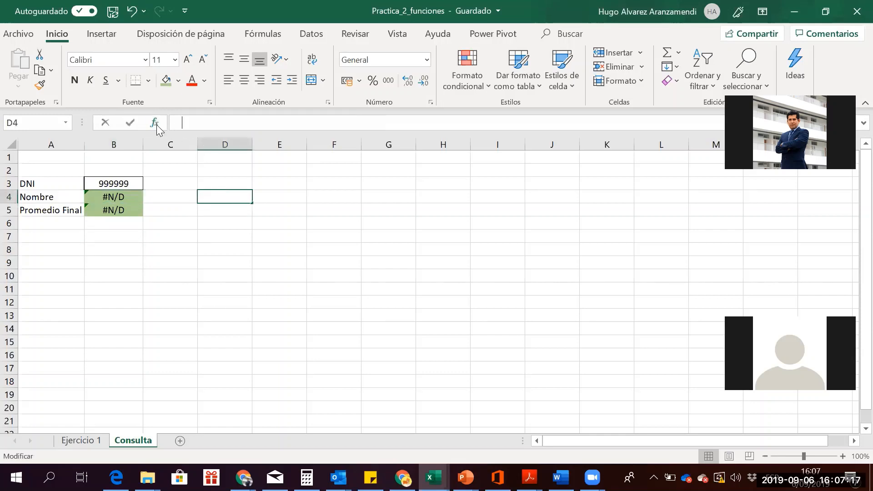
type("s")
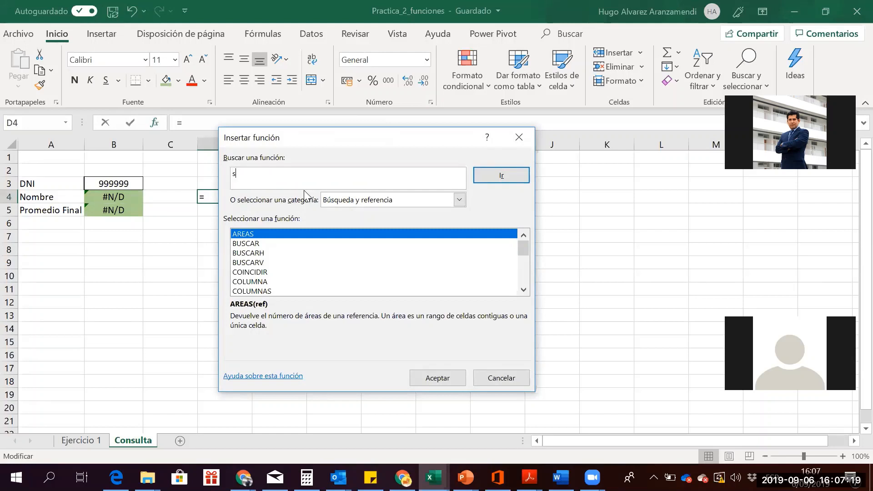
type("i.error")
left_click(504, 176)
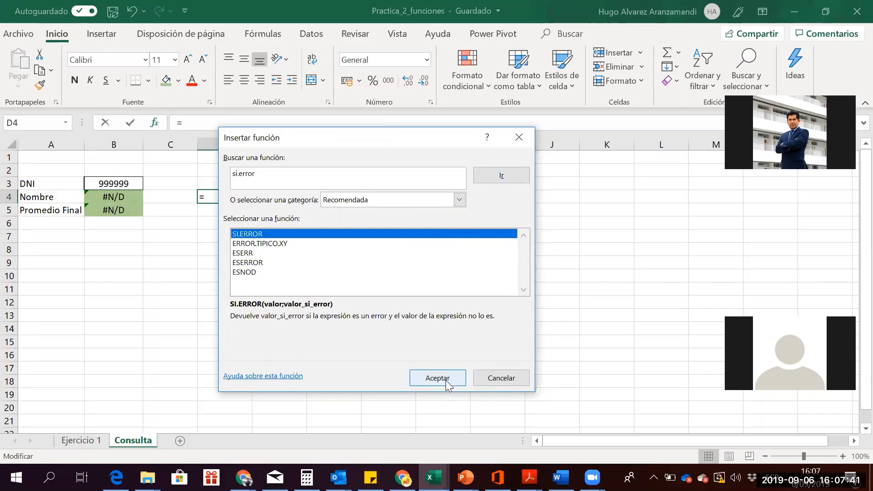
double_click(333, 234)
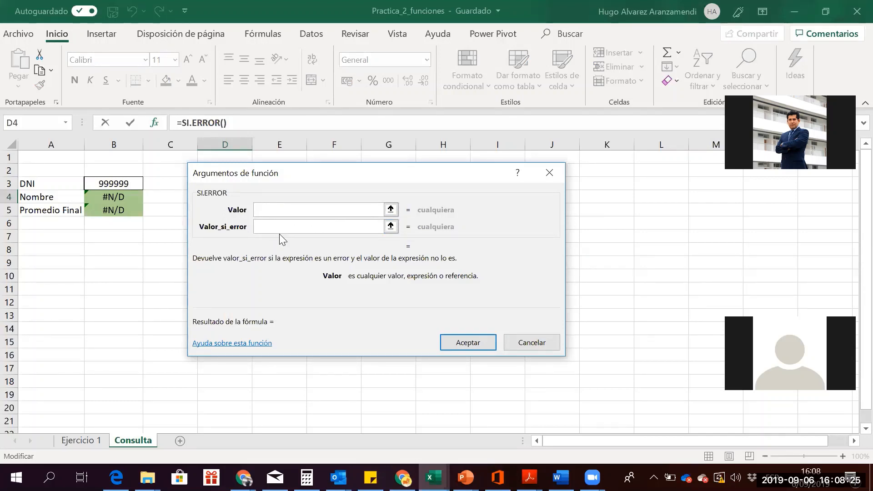
Try the Valor and Valor_si_error fields, then cancel SI.ERROR, leaving D4 empty
left_click(264, 226)
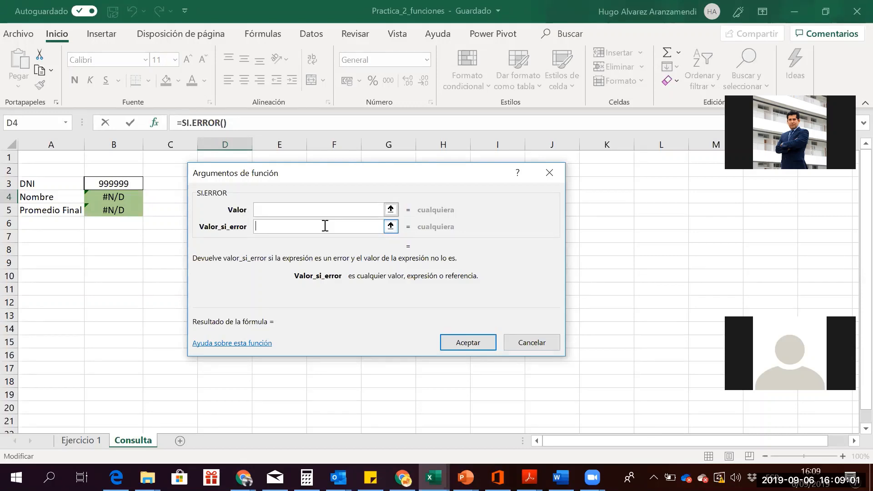
left_click(302, 209)
left_click(296, 224)
key("Escape")
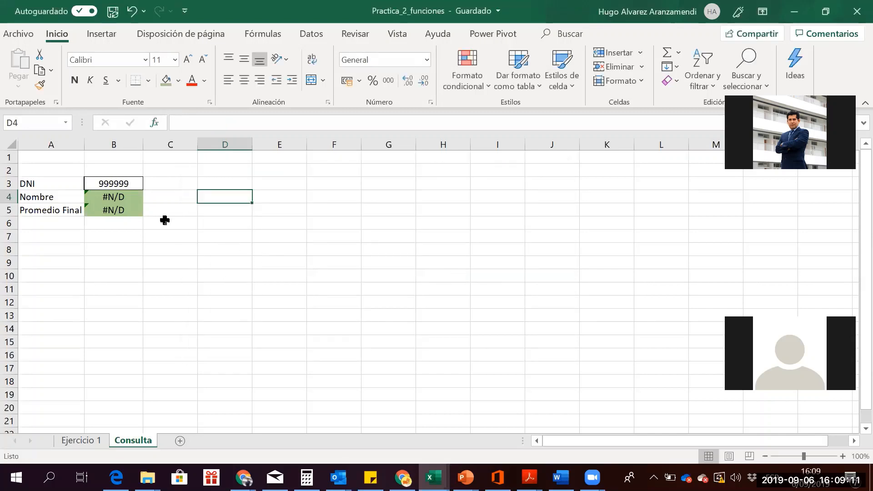
Rewrite B4 as =SI.ERROR(BUSCARV(...);"DNI no existe") so it shows DNI no existe
left_click(136, 200)
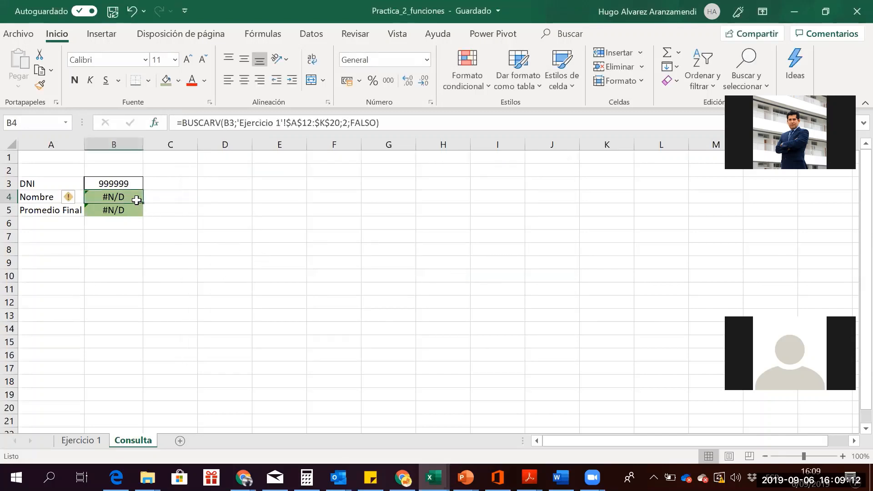
left_click(180, 123)
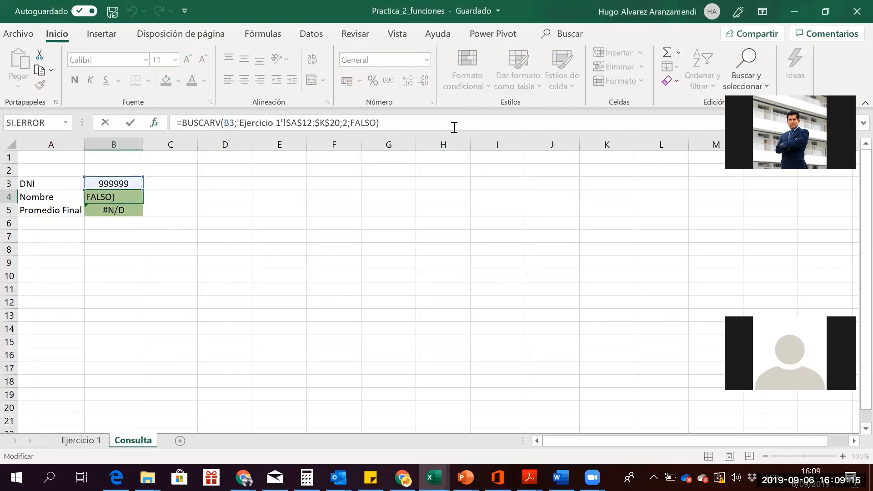
type("si.err")
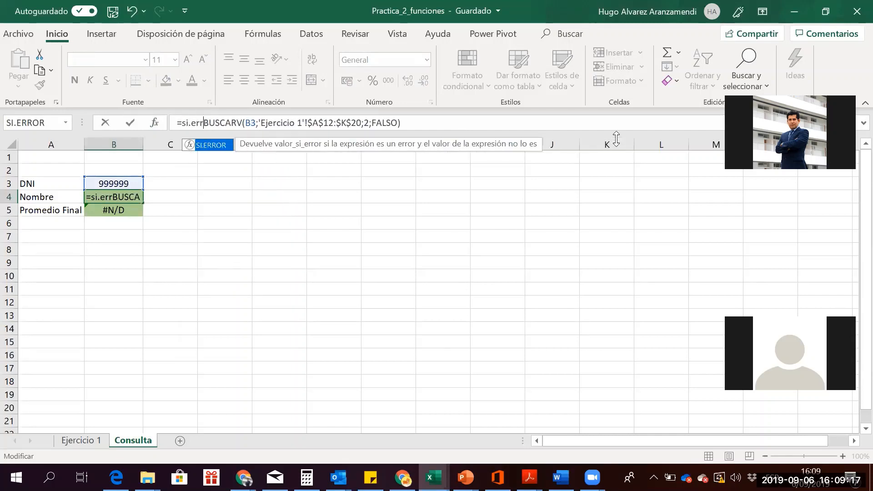
type("or(")
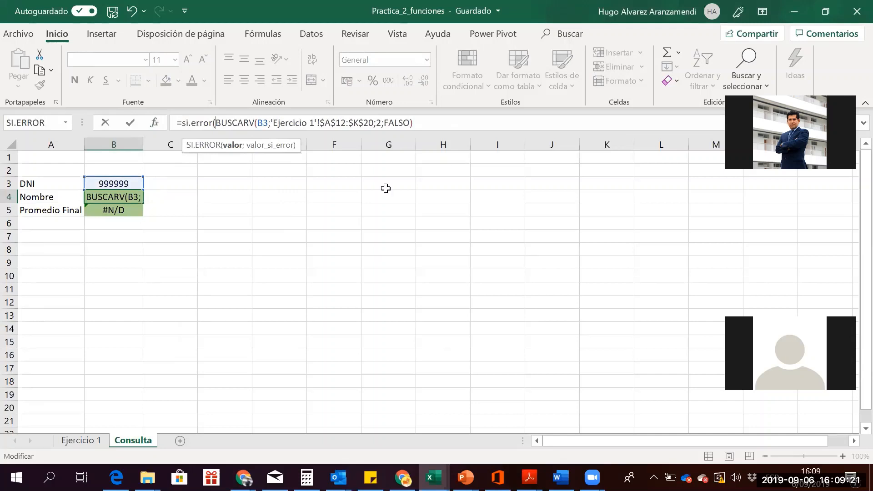
left_click_drag(215, 123, 421, 124)
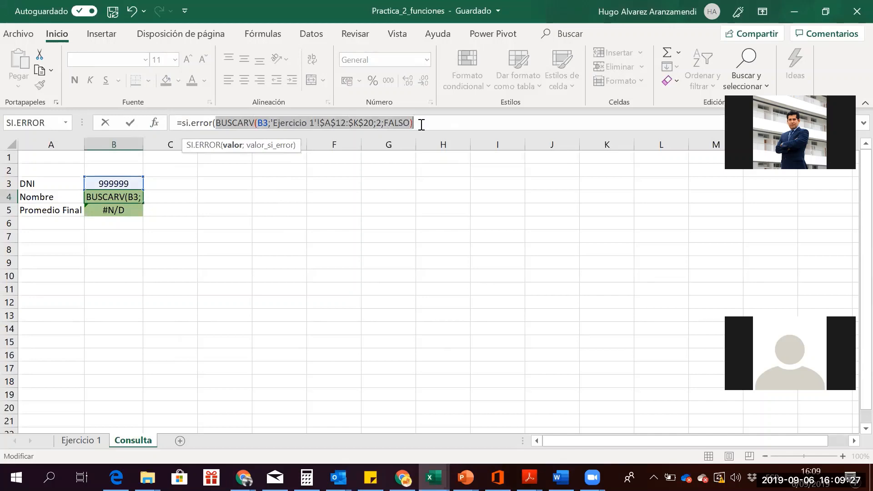
left_click(421, 124)
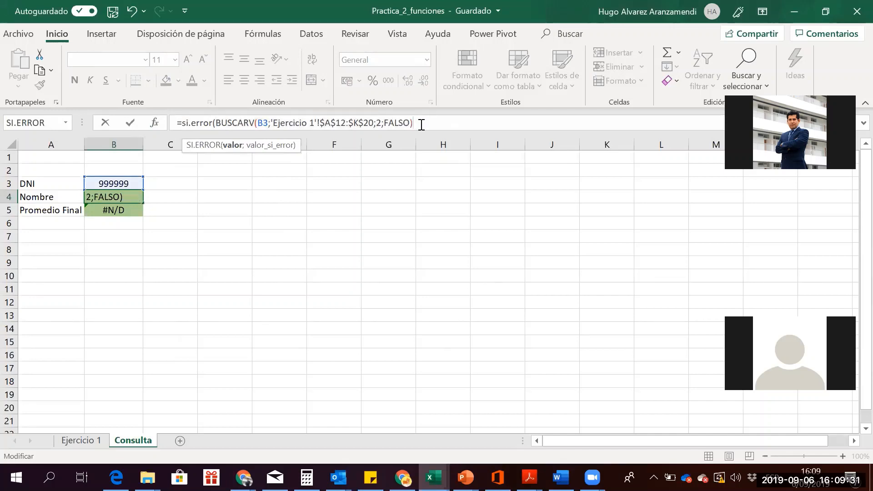
type(";")
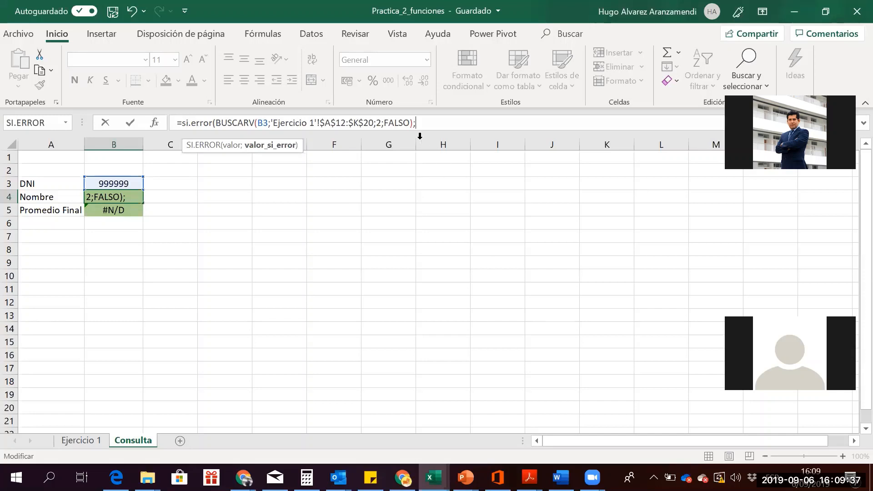
left_click_drag(414, 124, 218, 123)
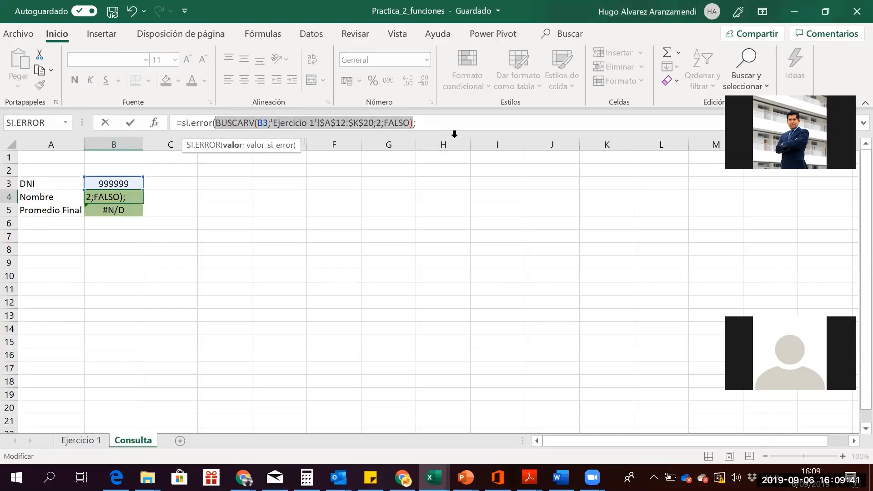
left_click(438, 126)
type("\"")
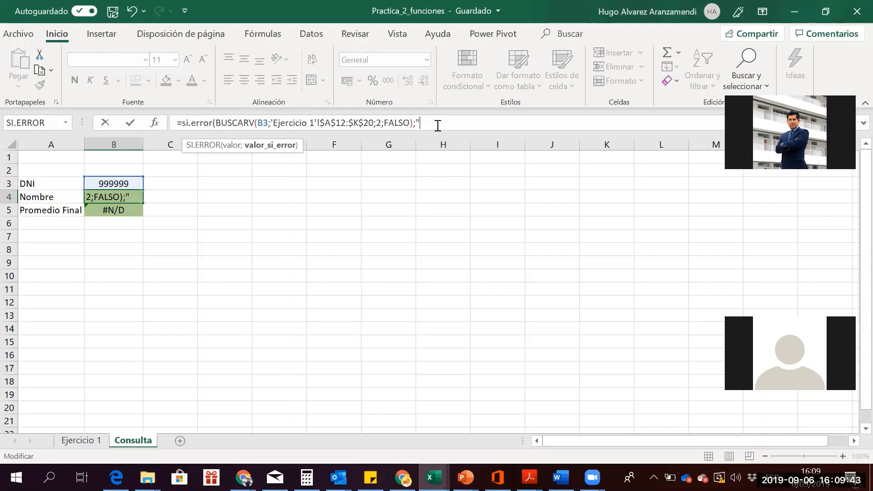
type("DN")
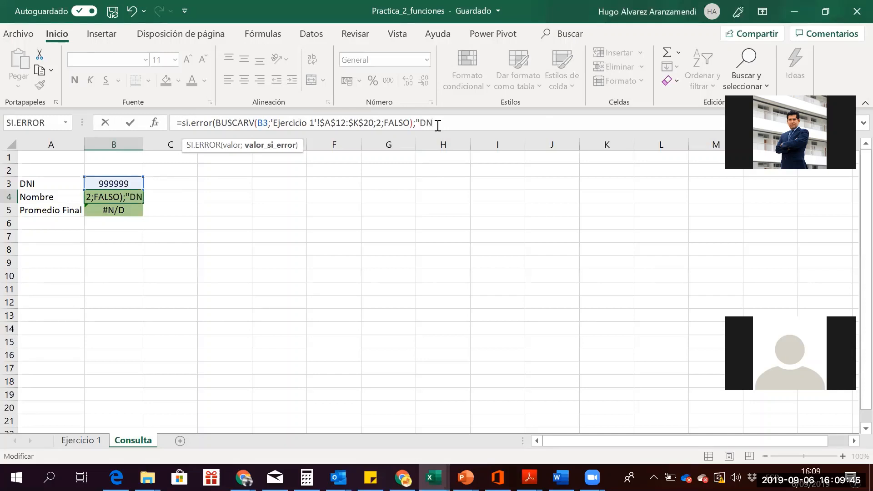
type("I no existe\")")
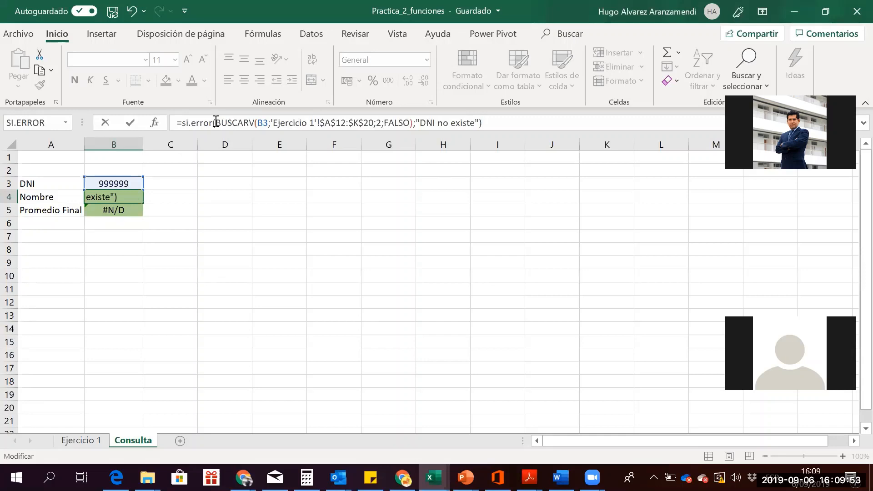
left_click_drag(216, 123, 476, 125)
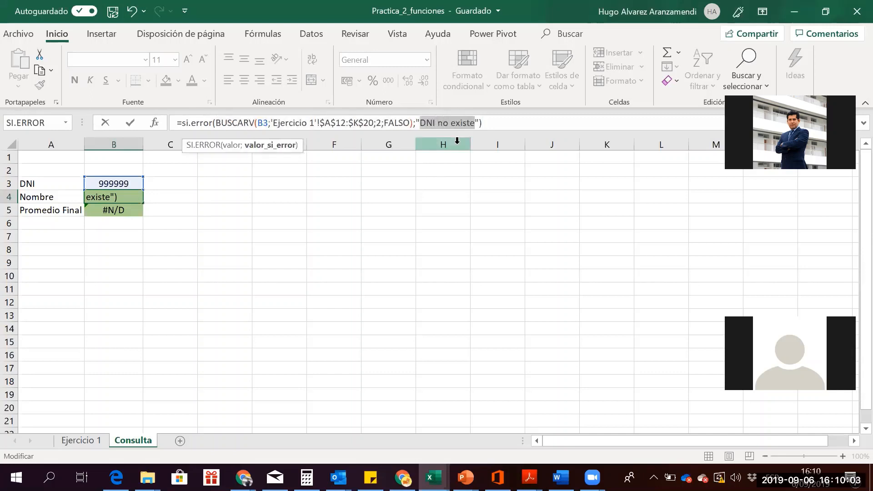
key("Return")
key("Up")
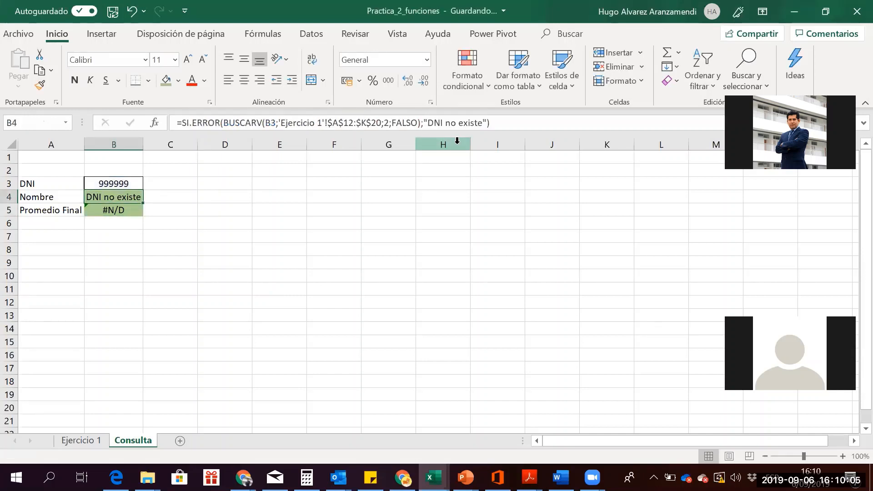
key("Up")
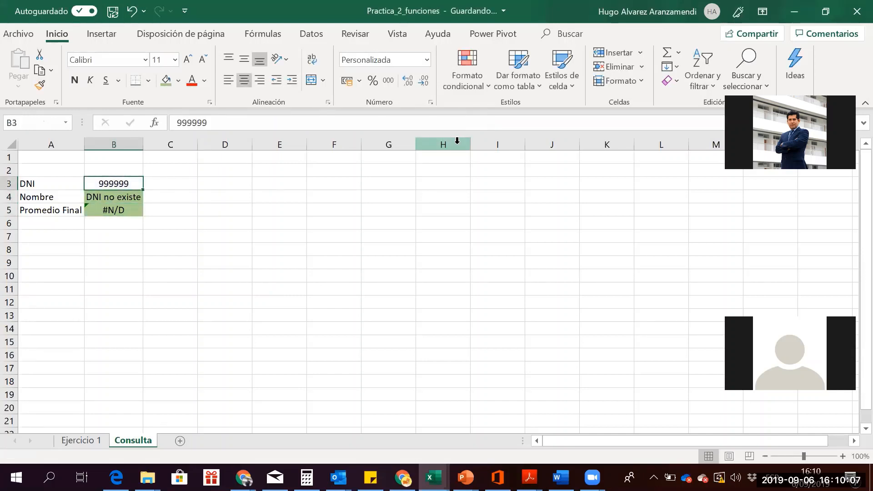
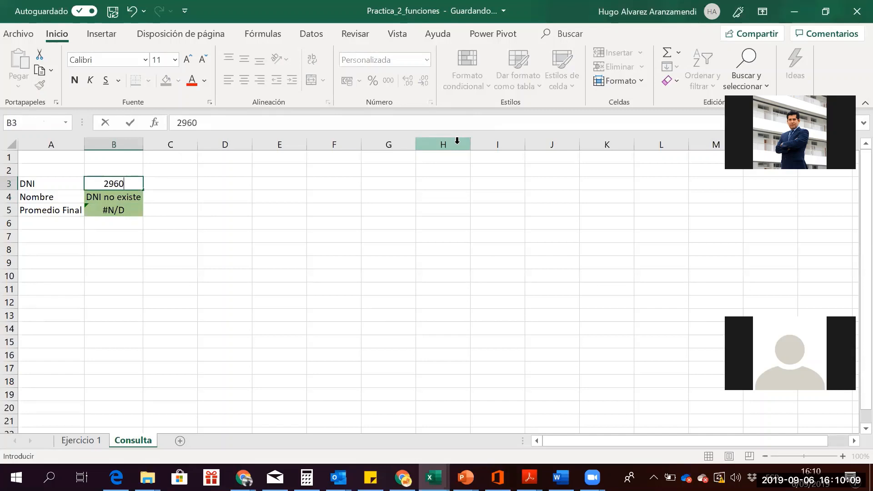
key("Return")
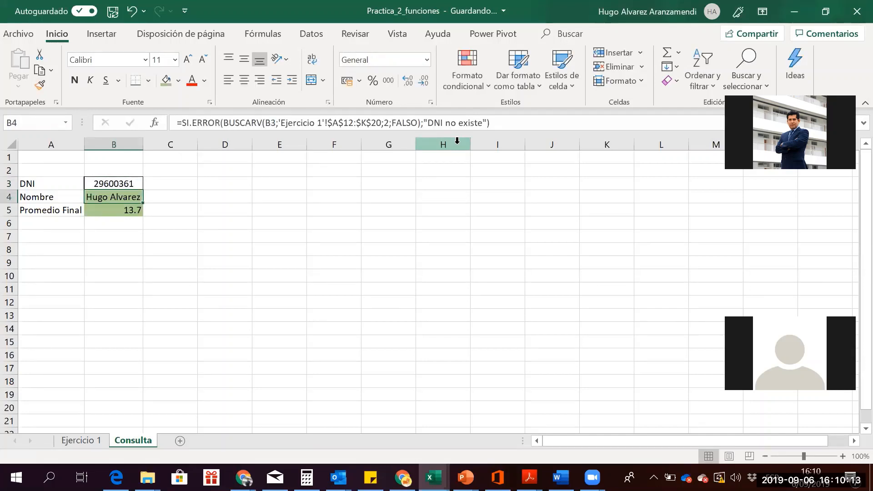
key("Up")
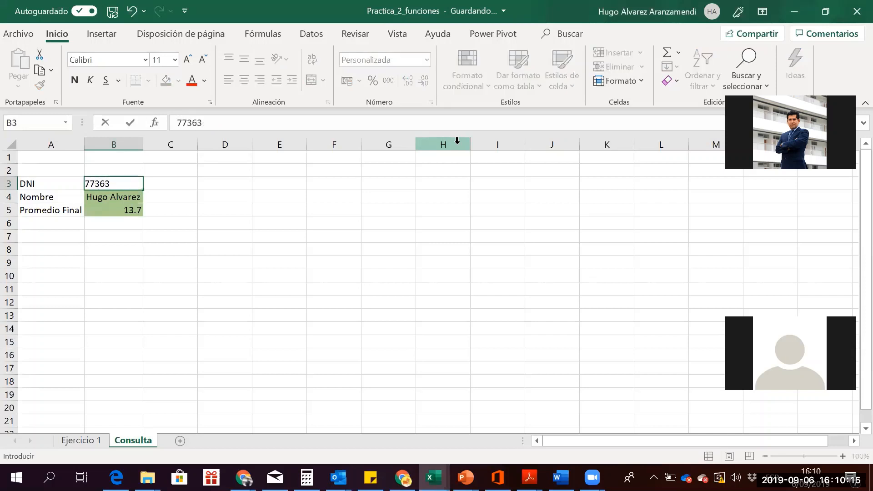
key("Return")
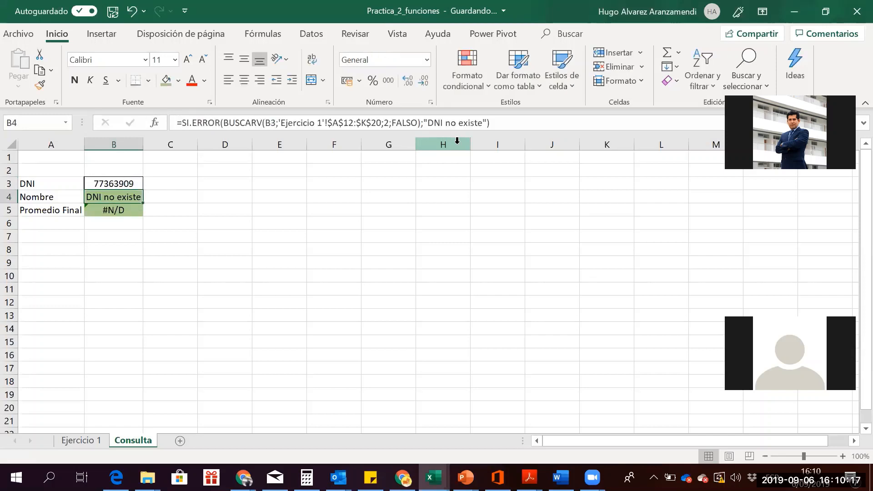
key("Up")
key("Down")
key("Down")
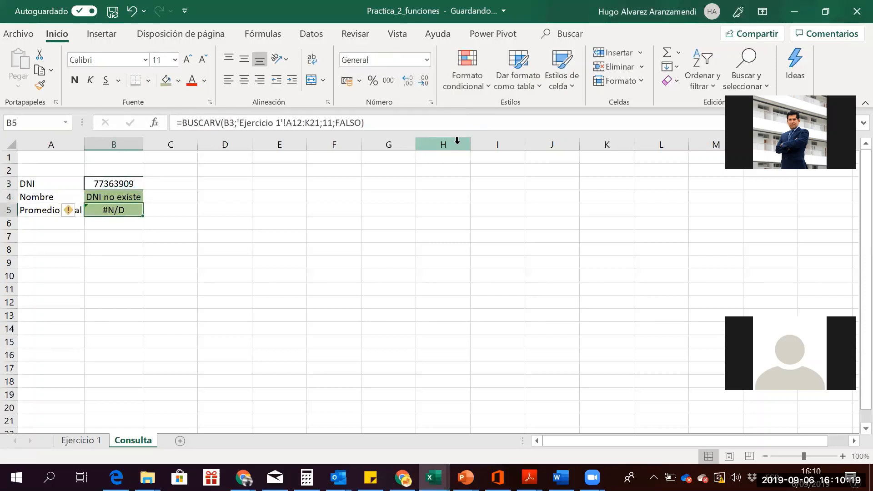
Wrap B5's Promedio Final lookup in SI.ERROR returning "DNI no existe"
left_click(182, 123)
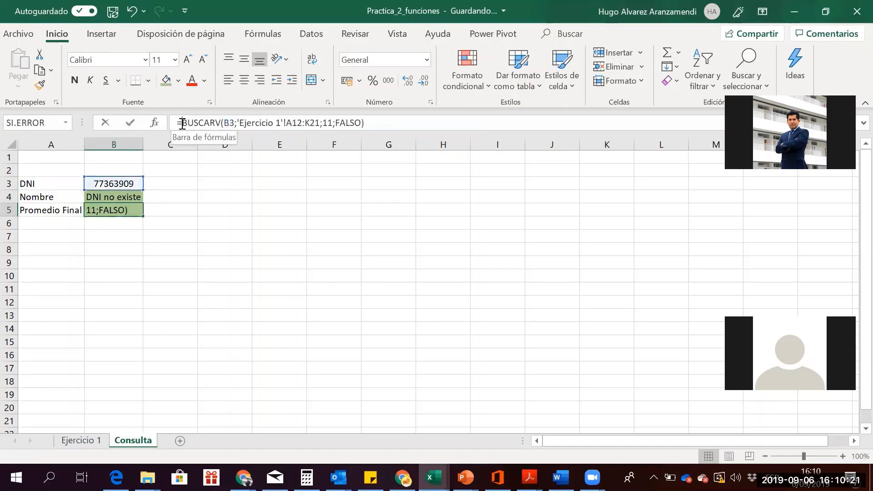
type("si.")
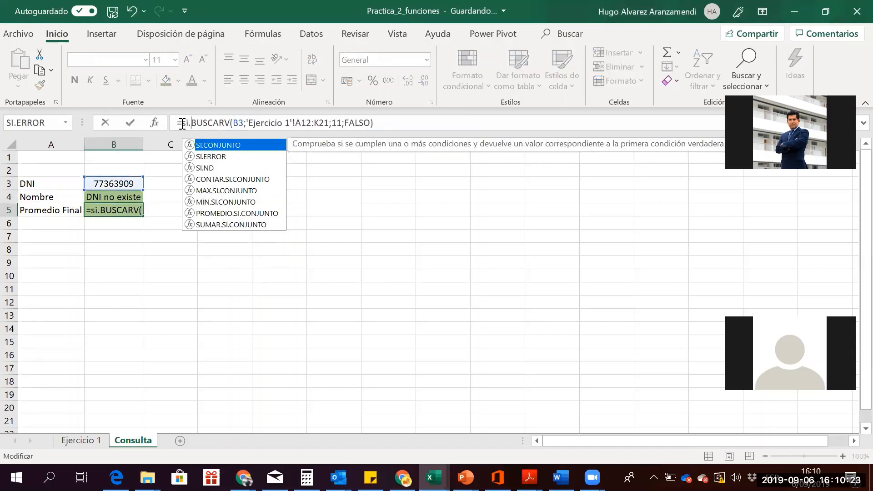
type("error(")
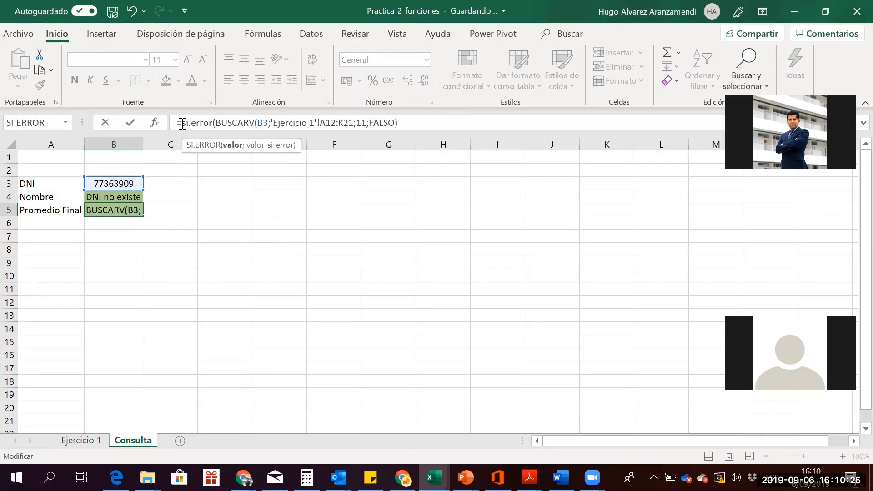
key("Right")
key("Right")
key("Right")
key("Right")
key("Right")
key("Right")
key("Right")
key("Right")
key("Right")
key("Right")
key("Right")
key("Right")
key("Right")
key("Right")
key("Right")
key("Right")
key("Right")
key("Right")
key("Right")
key("Right")
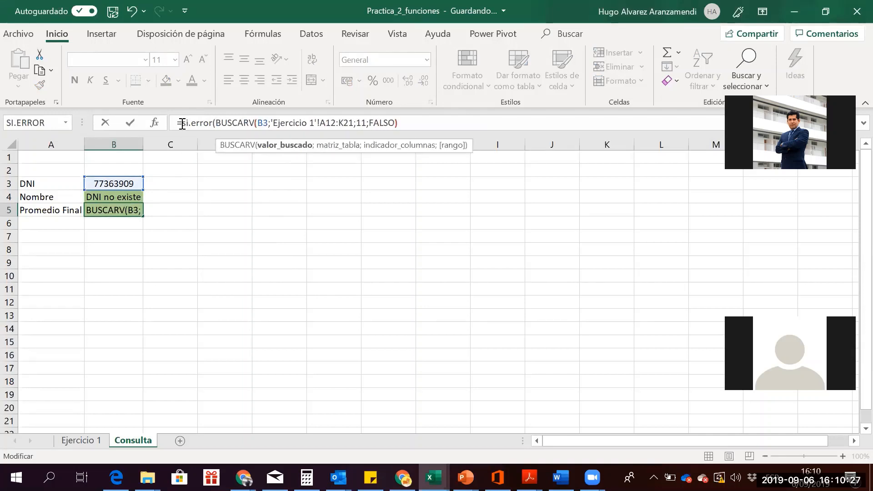
key("Right")
key("Right")
key("Right")
key("Right")
key("Right")
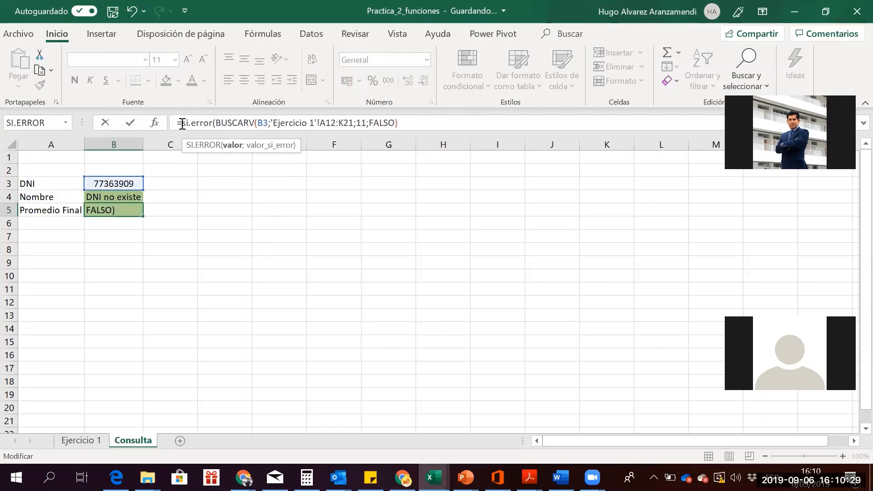
type(";")
type("\"DNI")
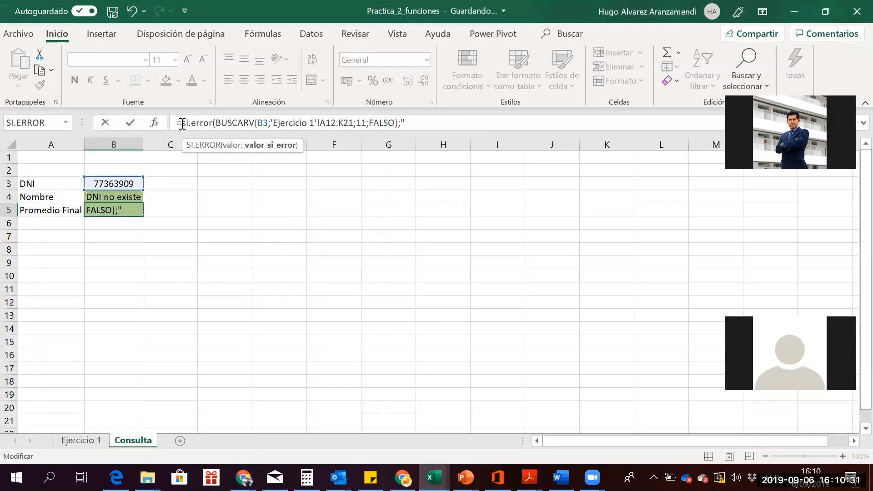
type(" no e")
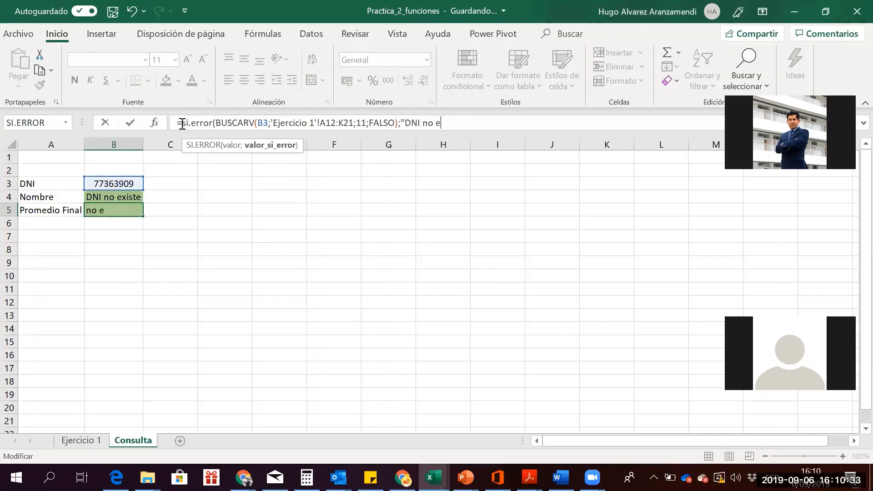
type("xist e\")")
key("Return")
key("Up")
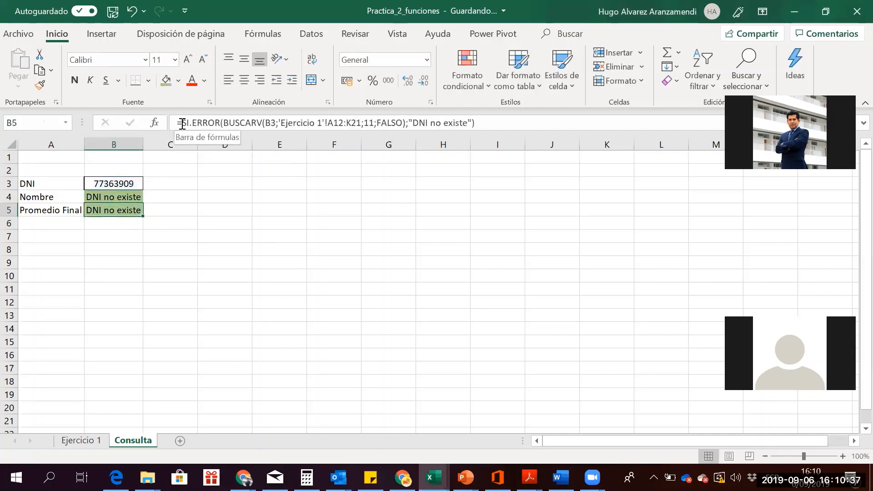
key("Up")
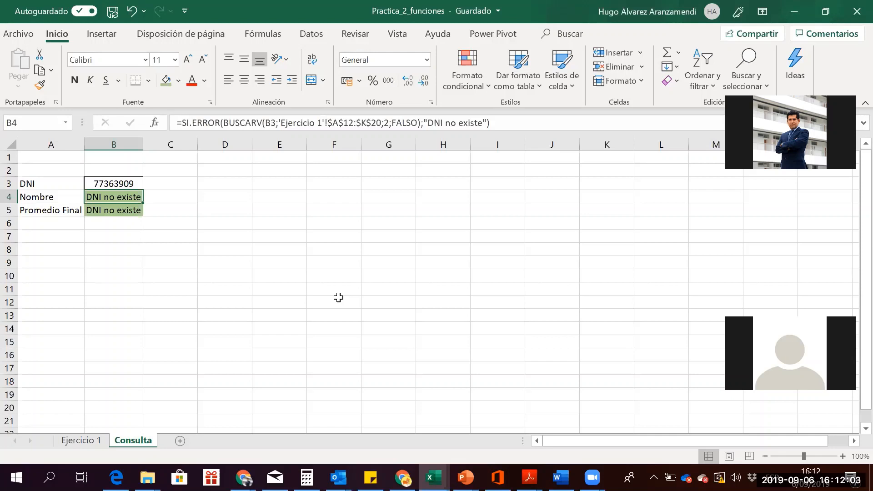
key("Down")
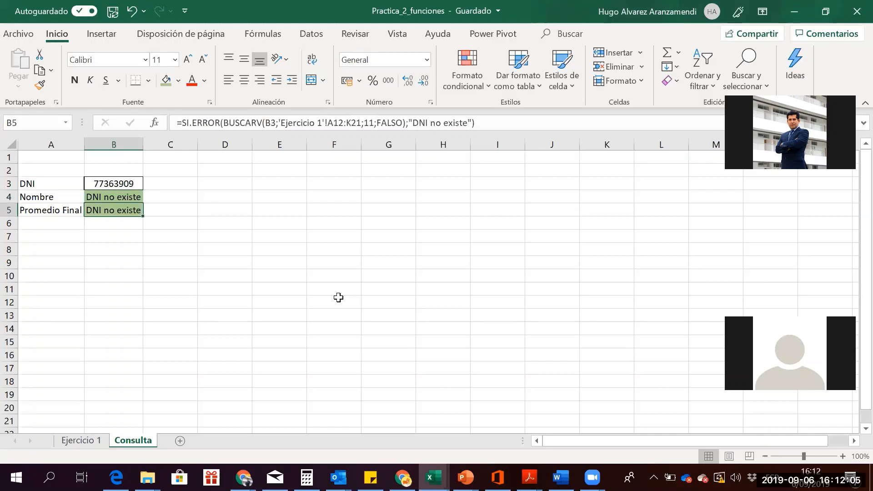
key("Up")
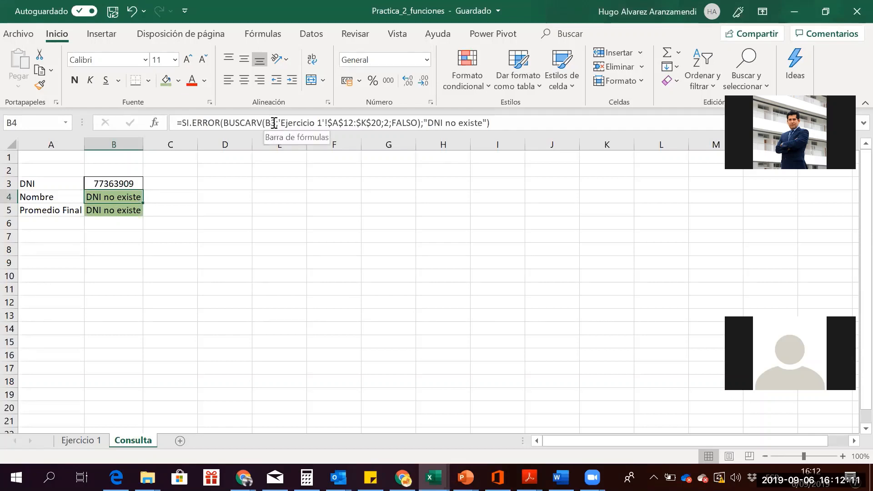
left_click(281, 123)
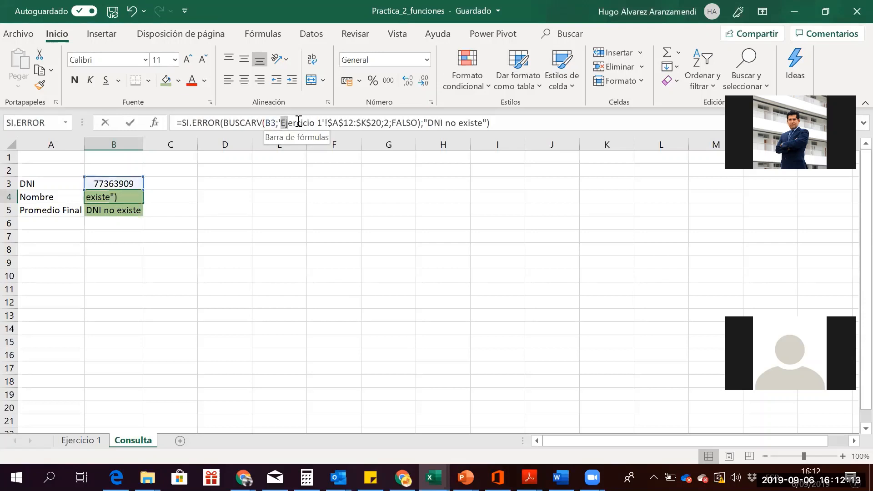
left_click_drag(299, 121, 330, 126)
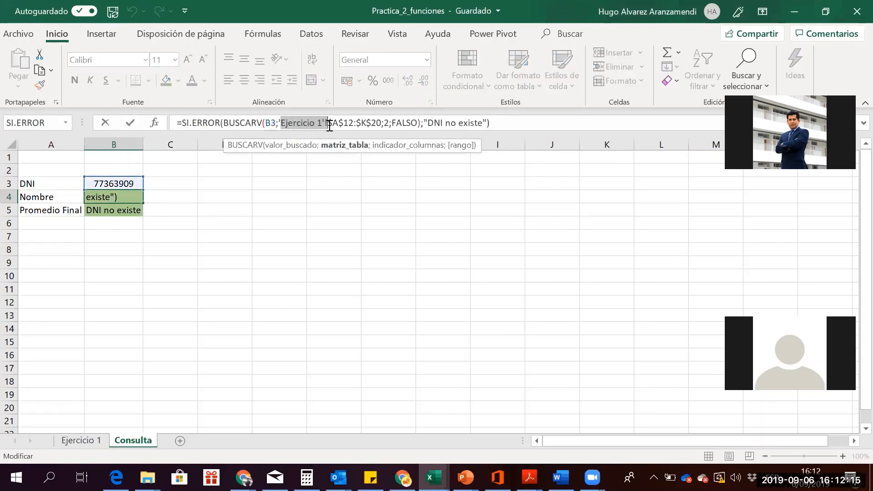
left_click(327, 124)
left_click_drag(327, 123, 383, 123)
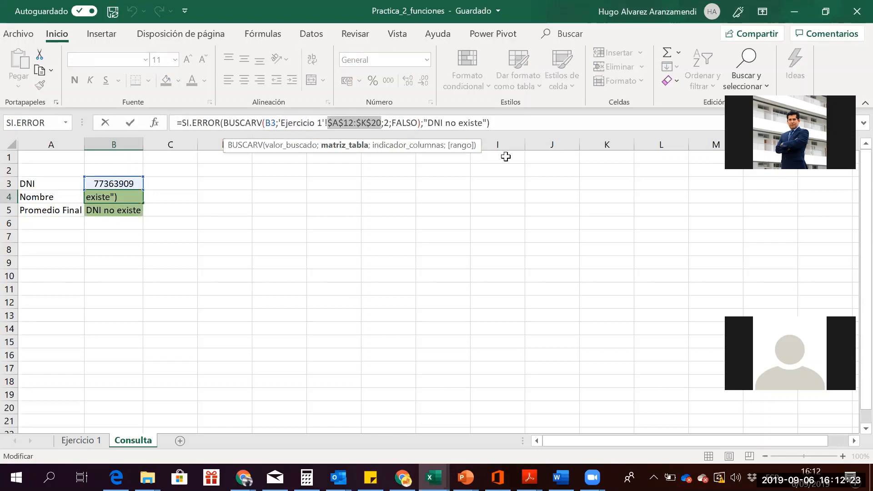
key("Right")
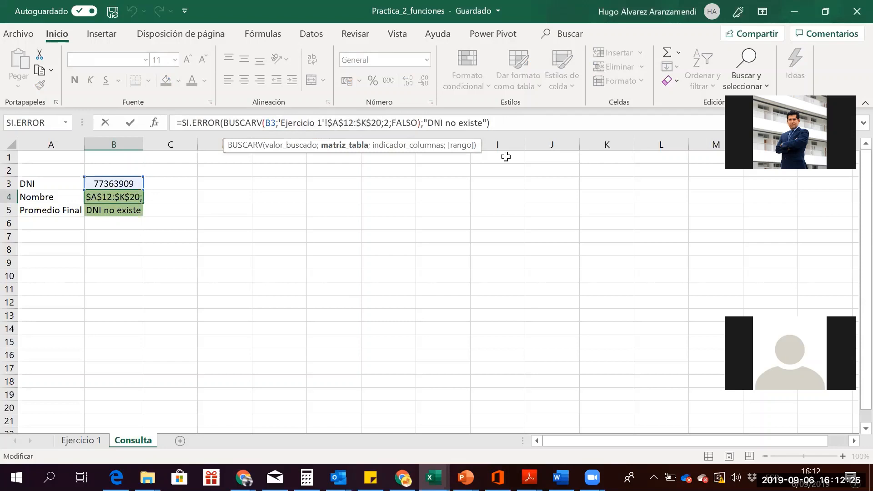
key("Right")
key("shift+Right")
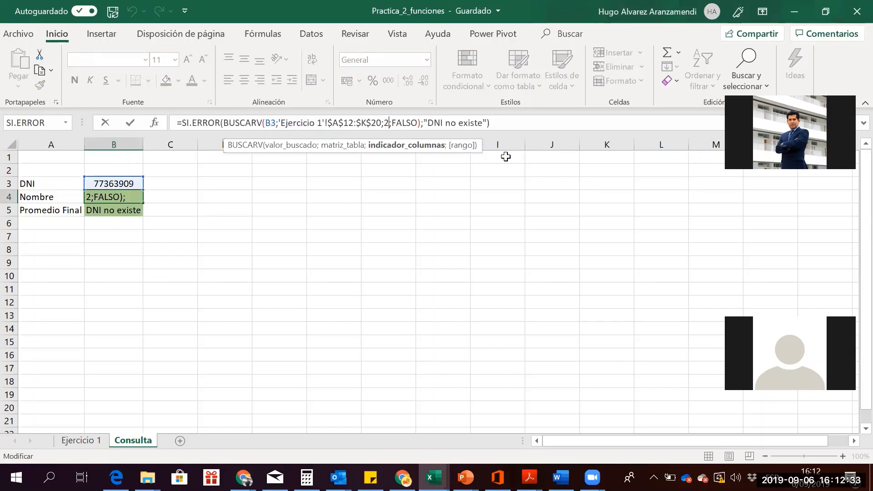
key("Right")
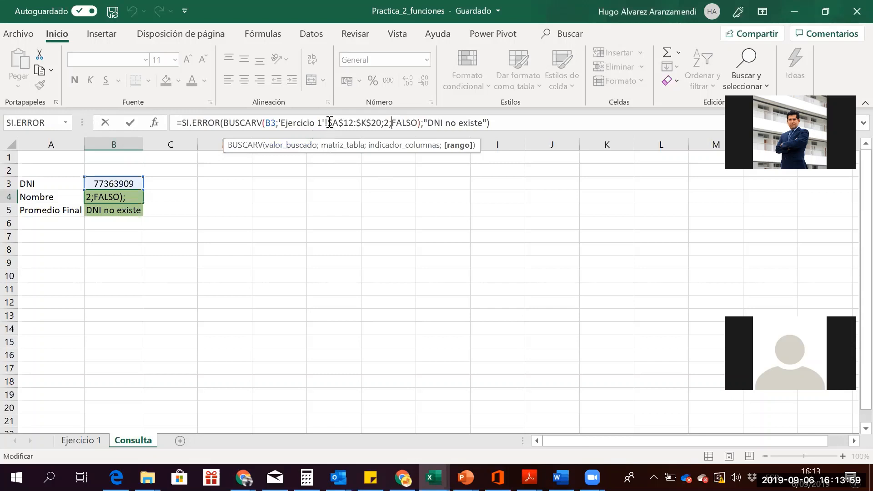
left_click_drag(325, 123, 345, 126)
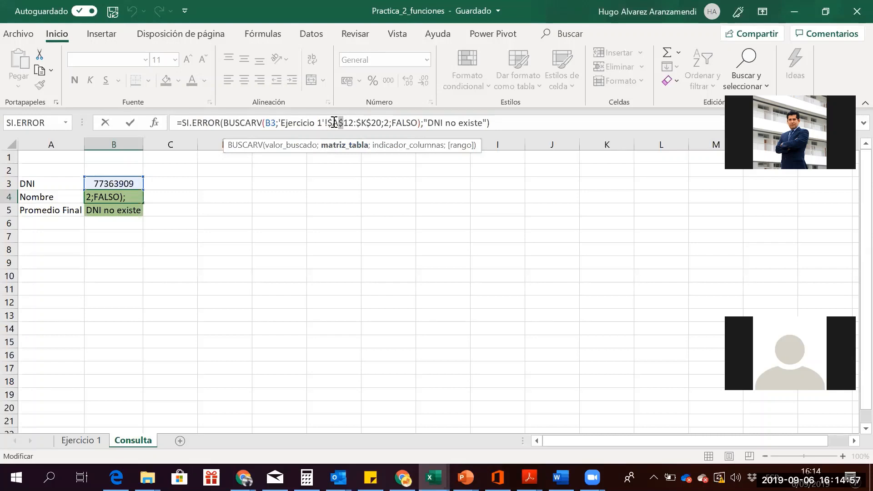
key("BackSpace")
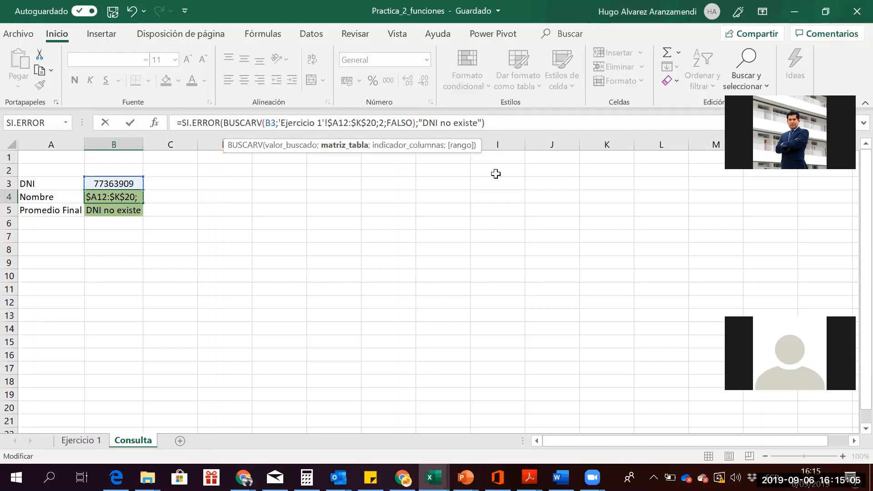
type("$")
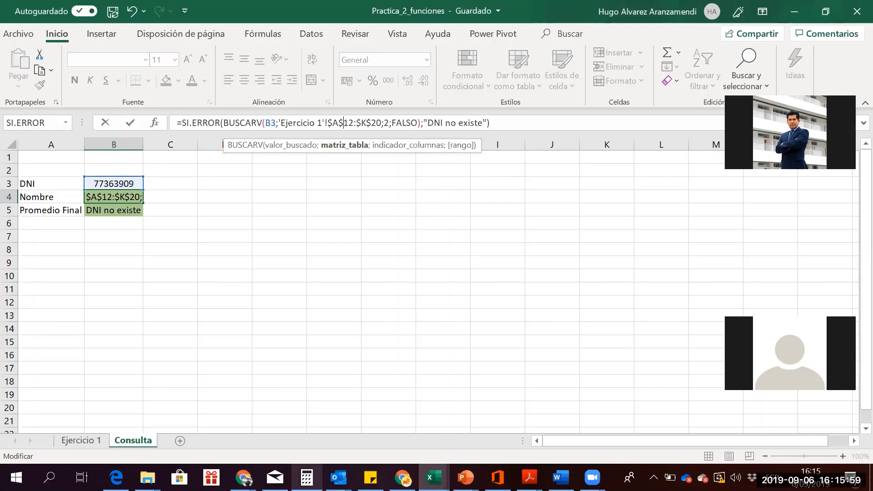
left_click(338, 477)
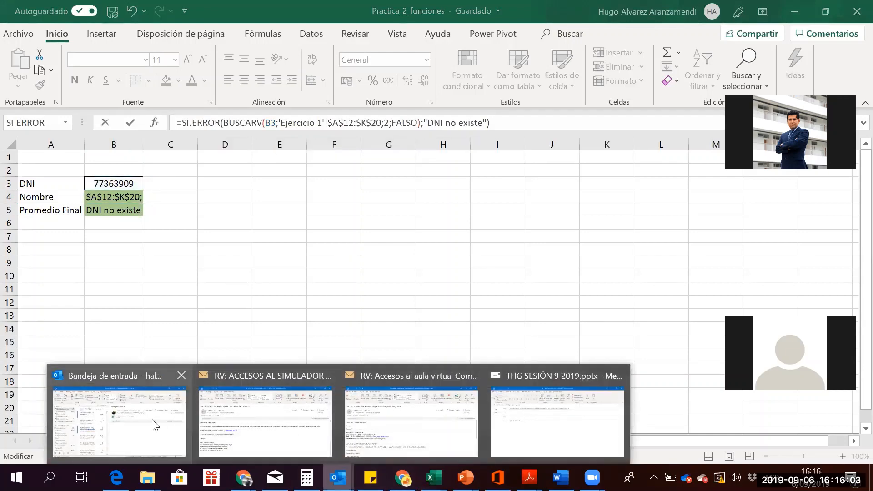
mouse_move(154, 425)
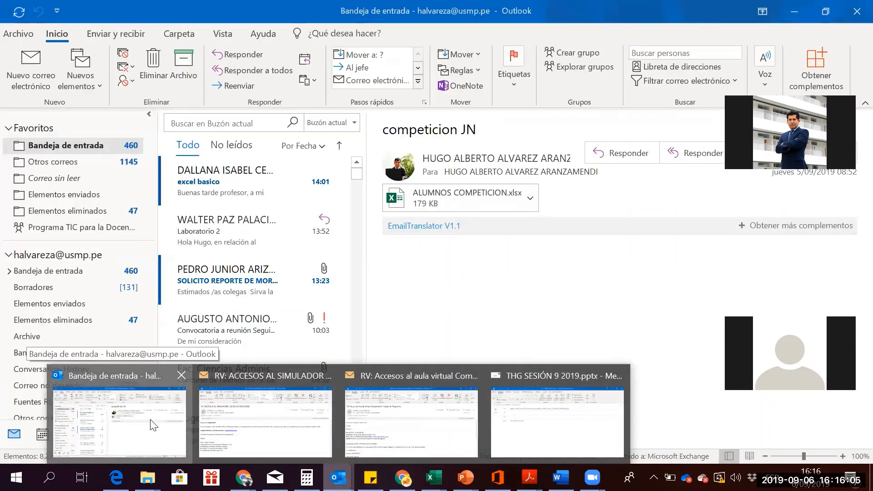
Open the Laboratorio 2 e-mail in Outlook, then switch back to the Practica_2_funciones workbook
left_click(154, 425)
left_click(250, 214)
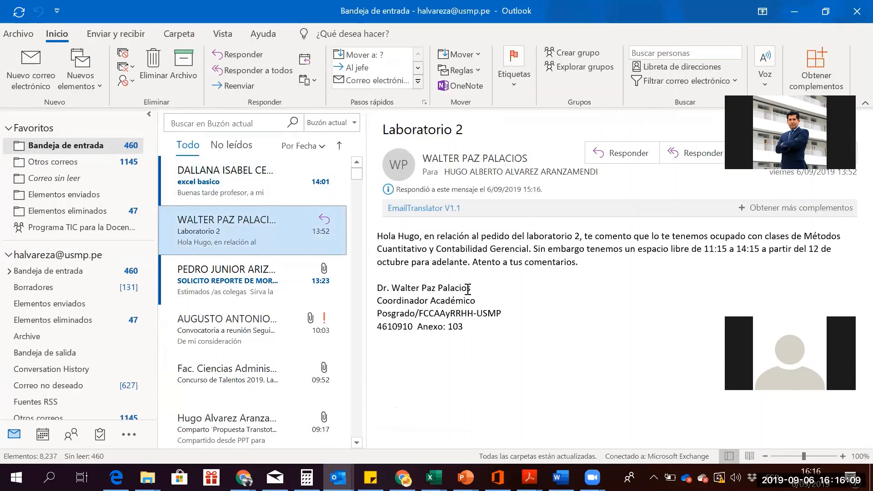
left_click(470, 290)
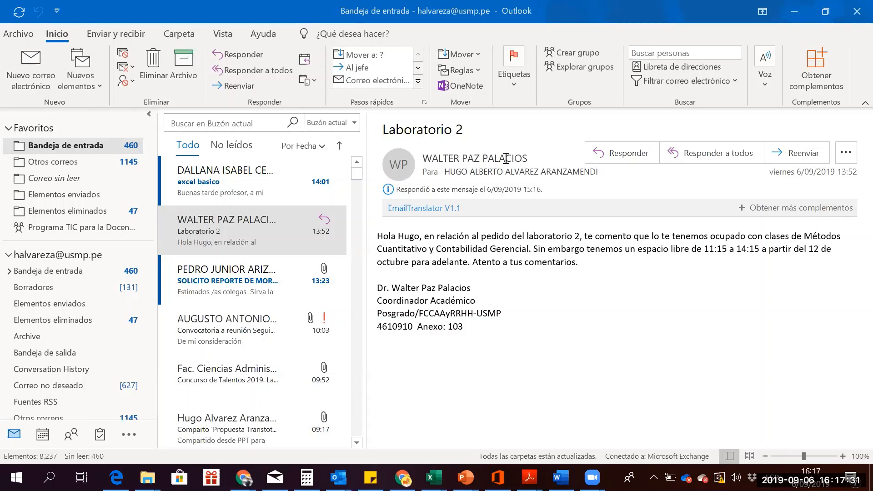
key("alt+Tab")
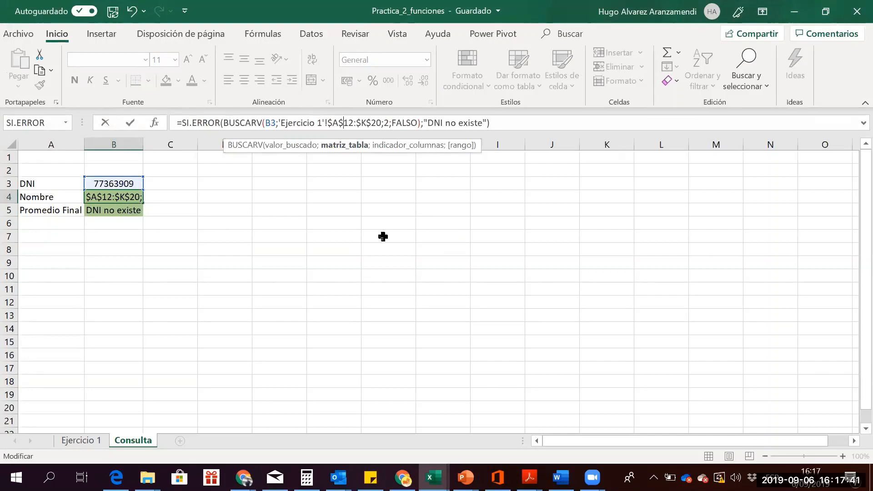
Commit B4's SI.ERROR Nombre formula so B4 and B5 both show DNI no existe
left_click(439, 274)
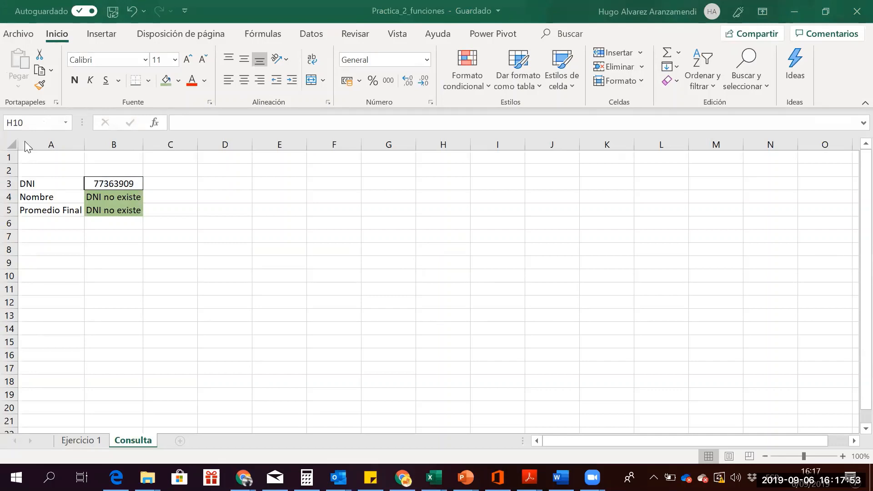
left_click(47, 259)
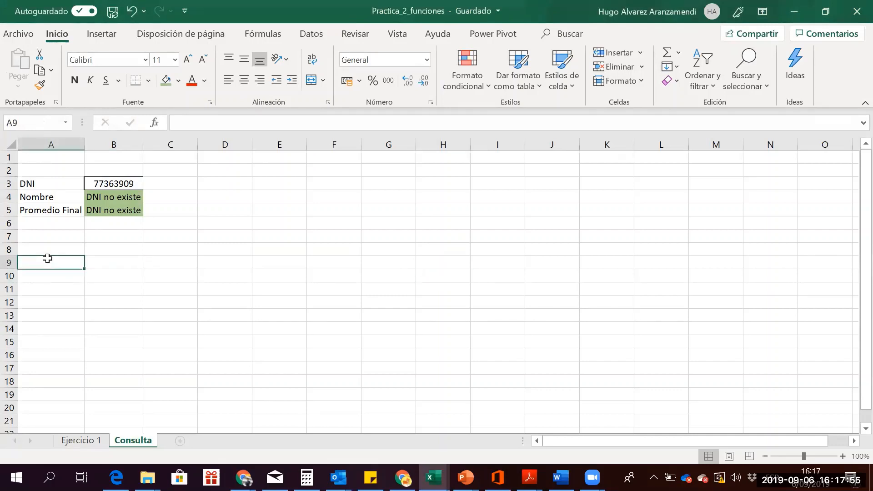
left_click(85, 440)
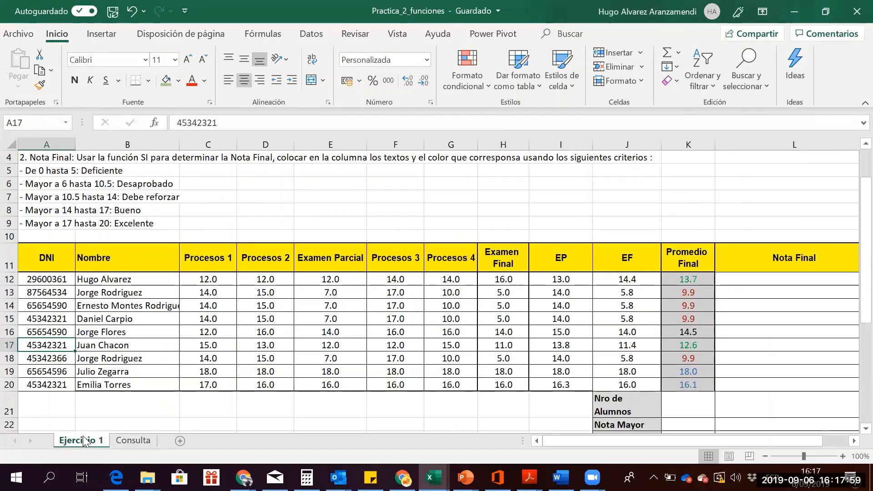
left_click(206, 291)
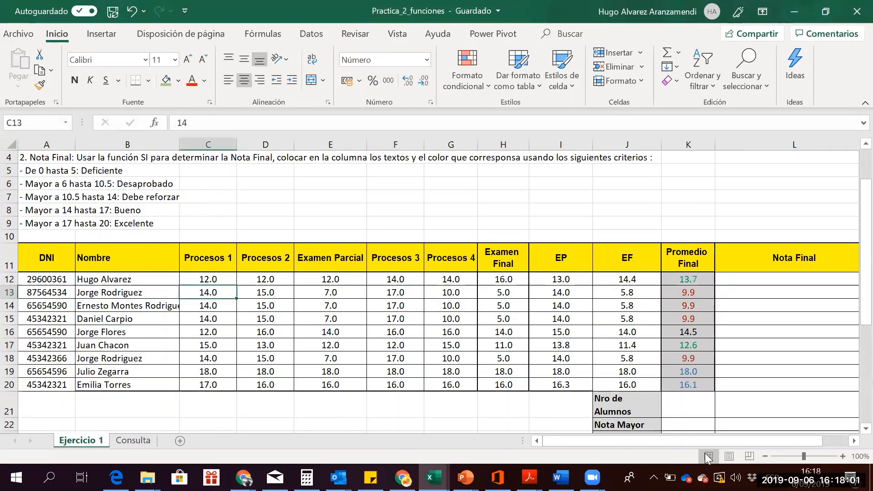
left_click(853, 441)
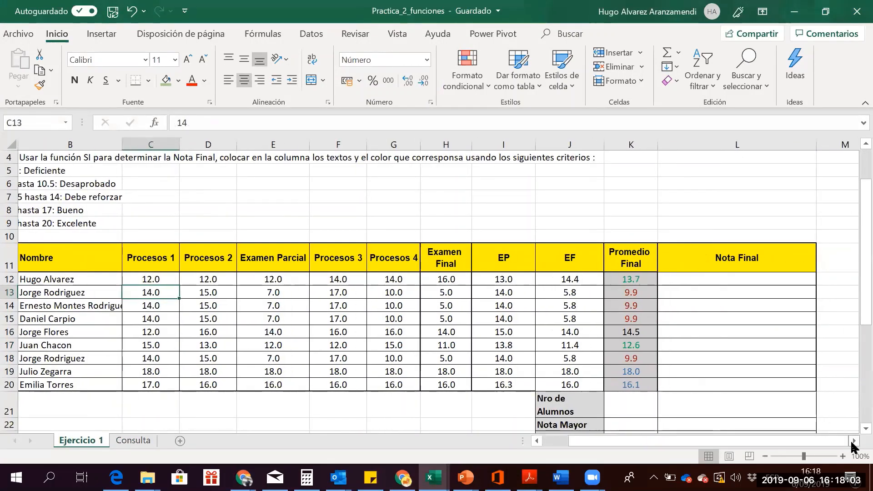
left_click(853, 441)
left_click(853, 441)
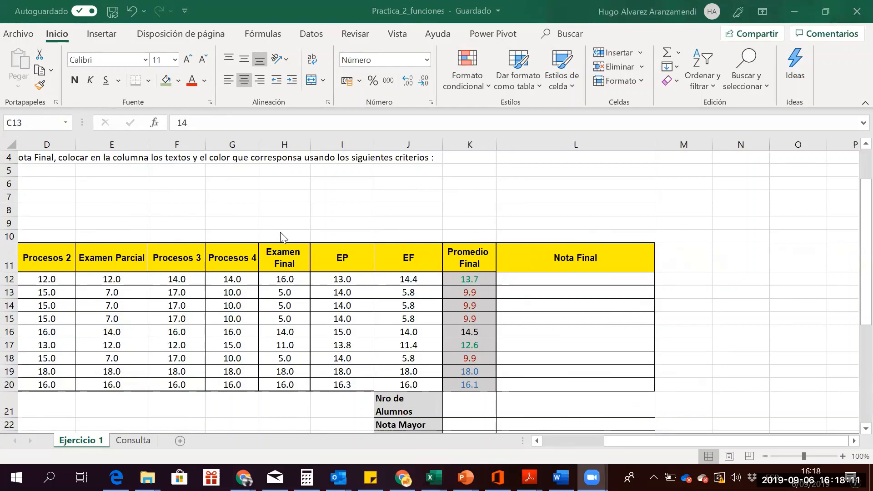
key("Down")
key("Left")
key("Right")
key("Right")
key("Right")
key("Right")
key("Right")
key("Right")
key("Right")
key("Right")
key("Right")
key("Right")
key("Right")
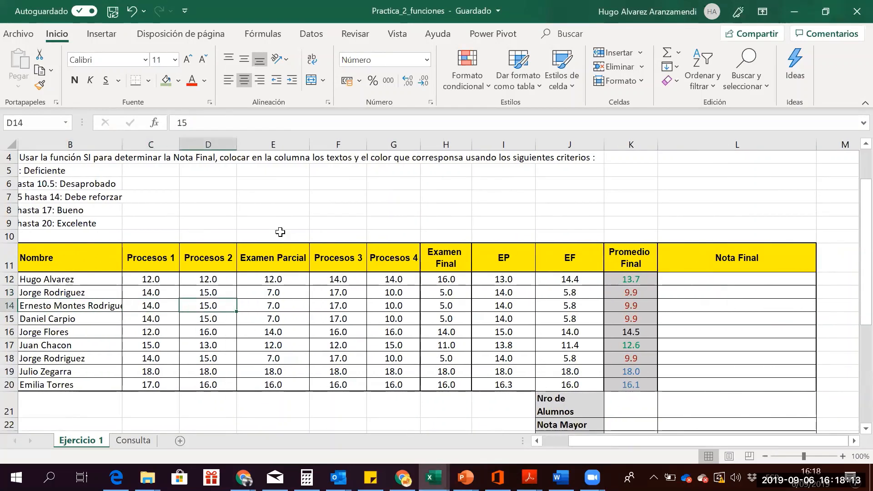
key("Right")
key("Right")
key("Right")
key("Right")
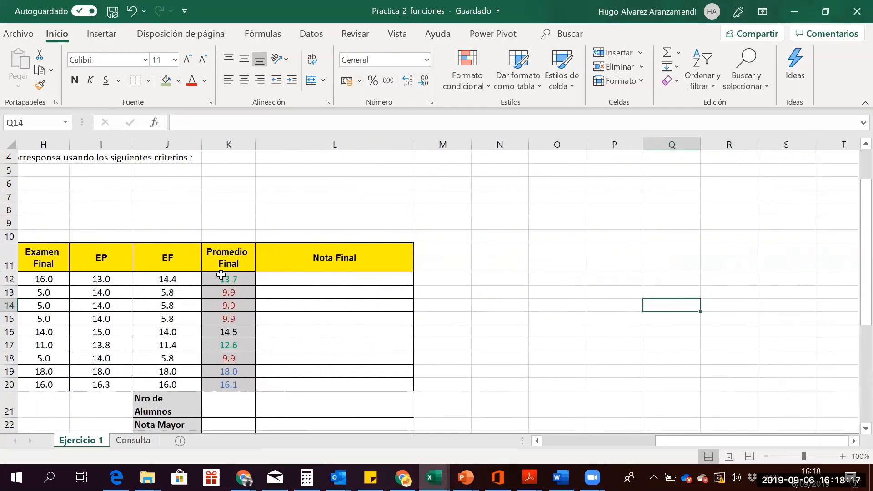
left_click(221, 276)
key("Down")
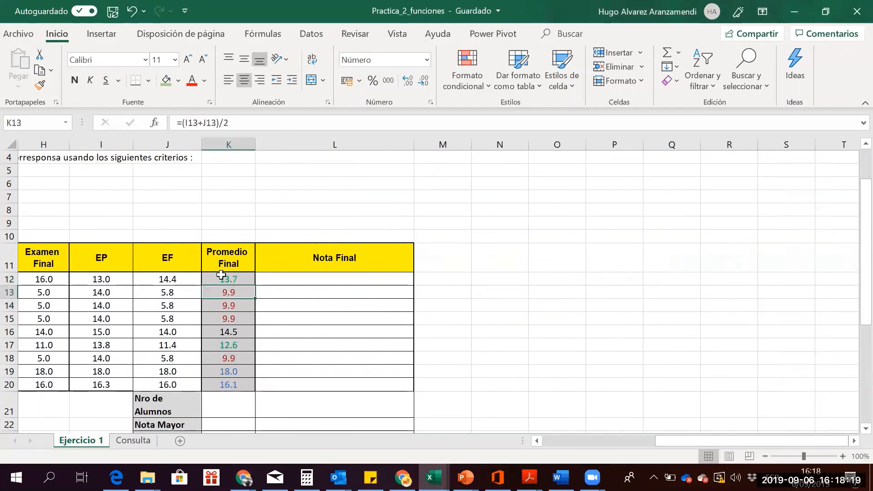
key("Up")
key("Right")
key("Left")
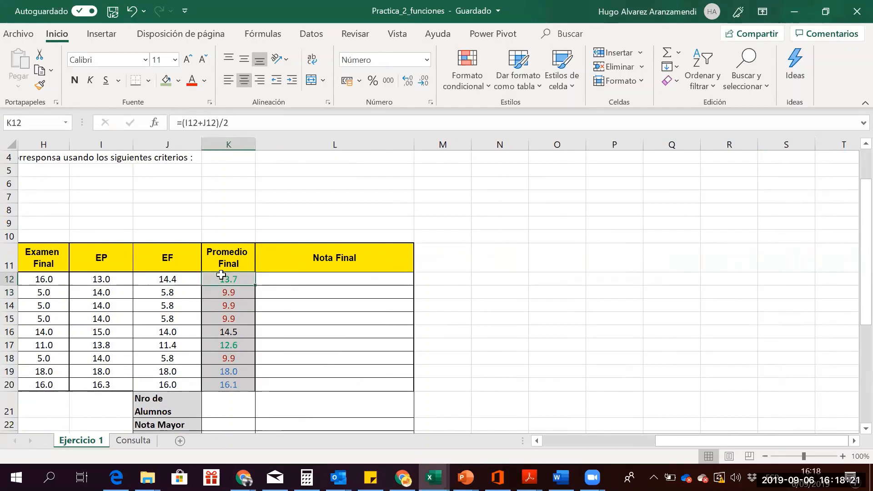
key("Down")
key("Down")
key("Up")
key("Up")
key("Up")
key("Up")
key("Up")
key("Down")
key("Down")
key("Down")
key("Right")
key("Right")
key("Right")
key("Right")
key("Right")
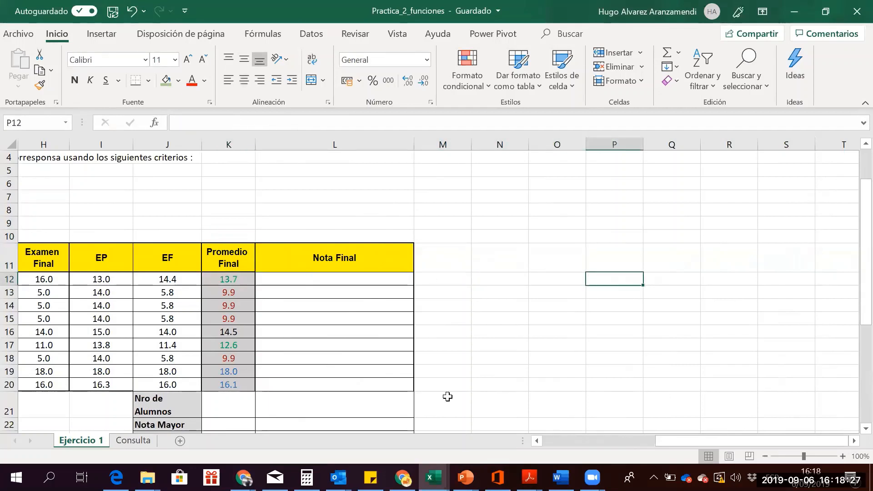
left_click(853, 441)
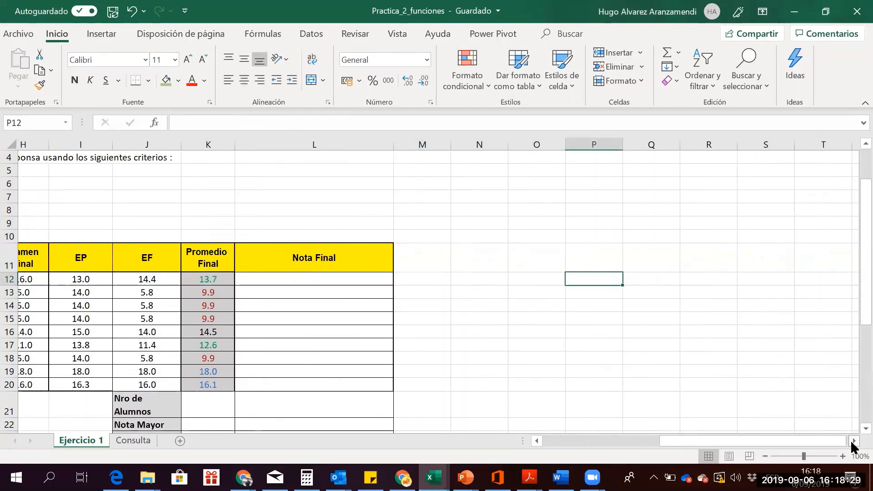
left_click(853, 441)
left_click(854, 442)
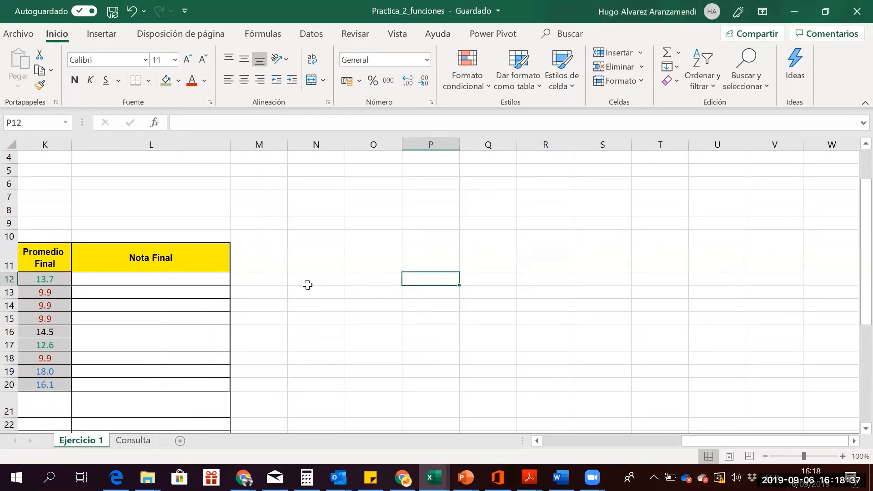
key("Left")
key("Up")
key("Up")
key("Up")
key("Up")
key("Up")
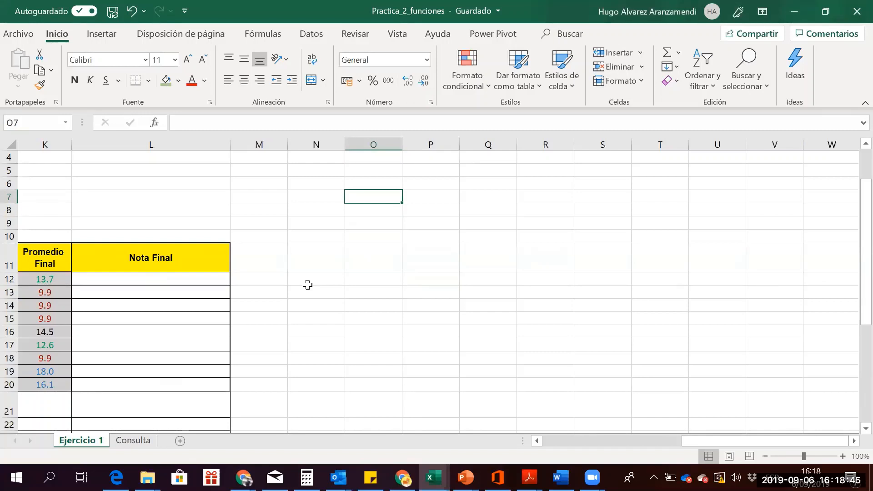
Enter 0 a 5 as Deficiente, subsanación no permitida, widen column P, and add heading Promedio final
type("0")
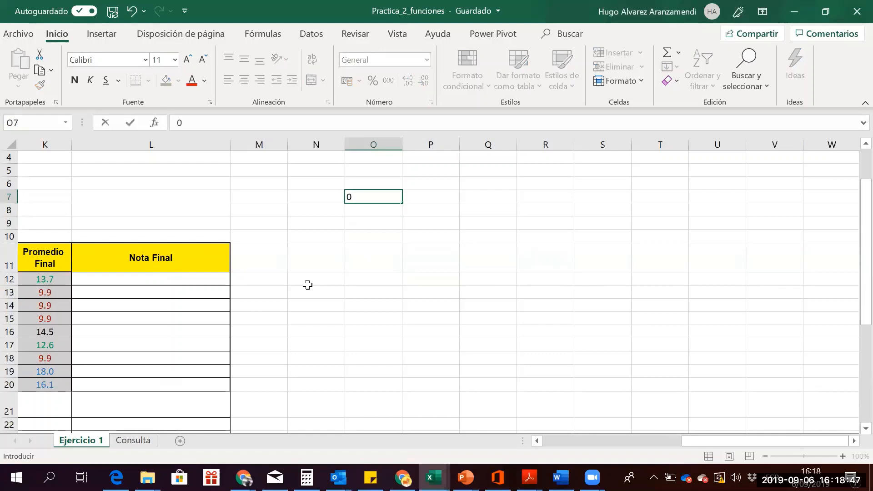
type(" a 5")
key("Tab")
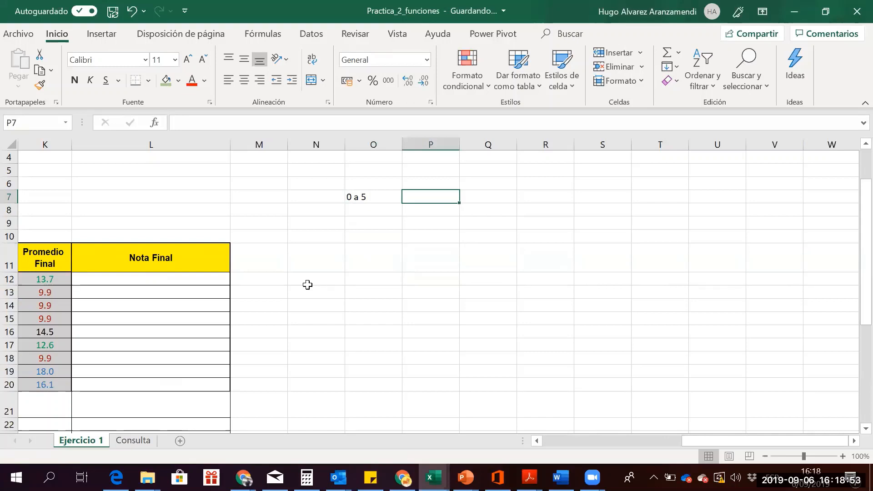
type("De")
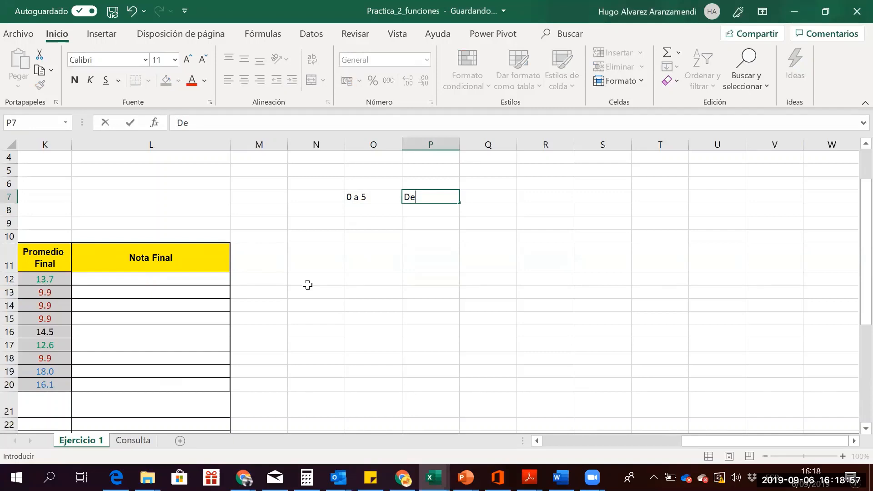
type("ficiente")
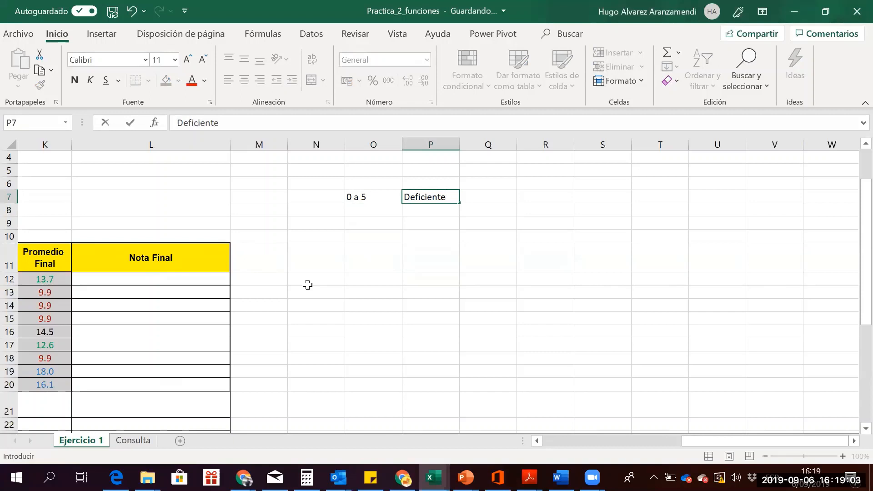
type(" n")
key("BackSpace")
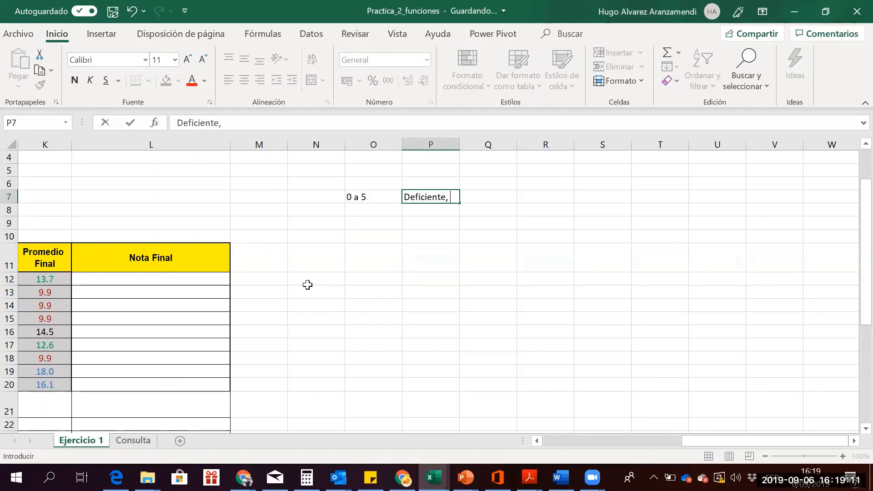
type("susb")
type("anaci")
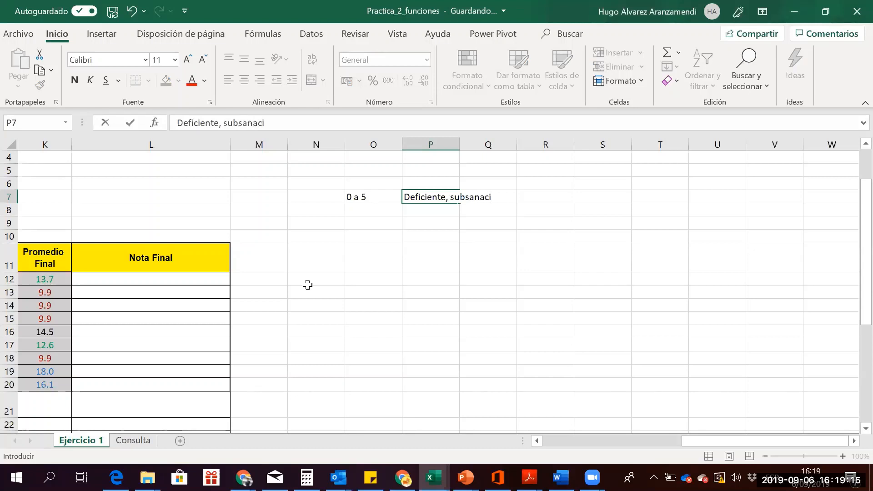
type("ón no perm")
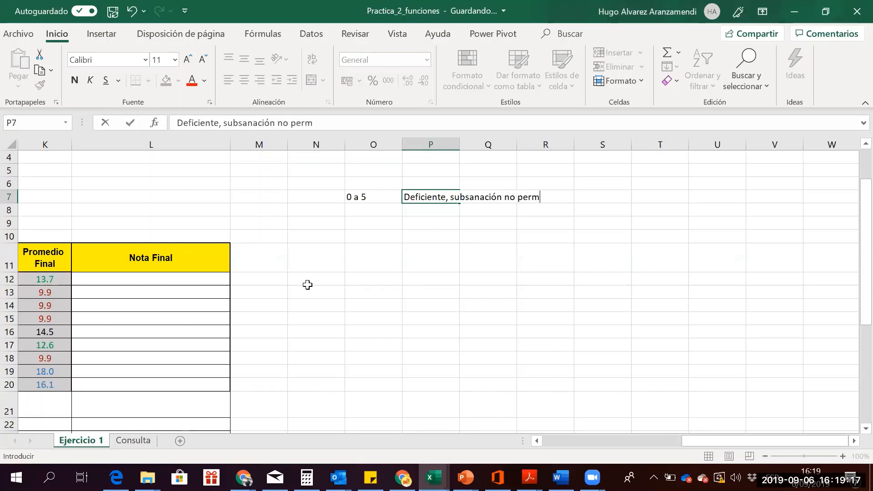
type("itida")
key("Return")
key("Up")
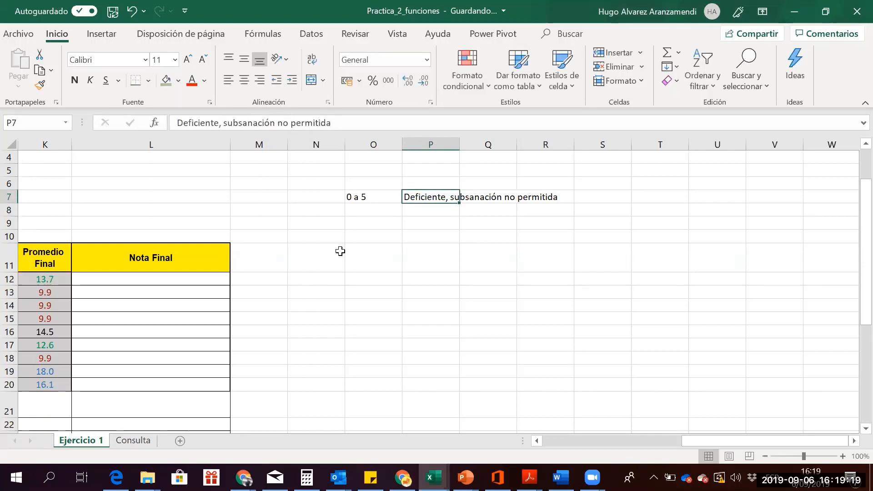
double_click(459, 145)
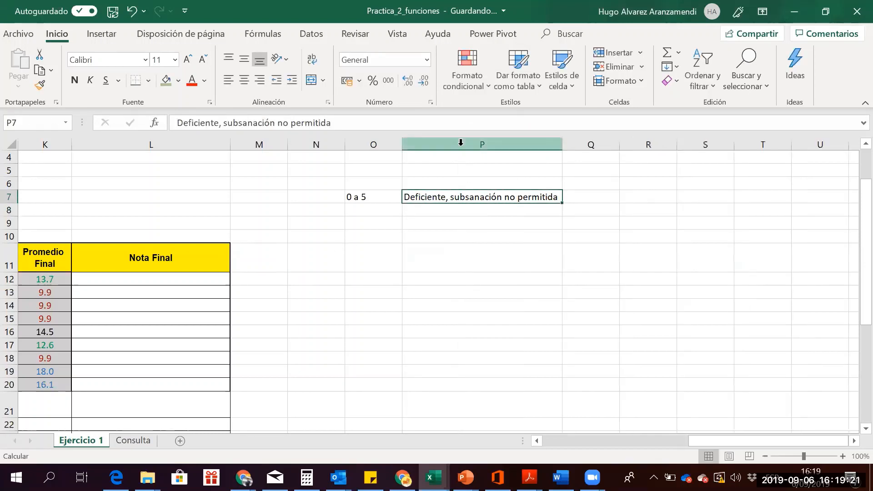
left_click(375, 204)
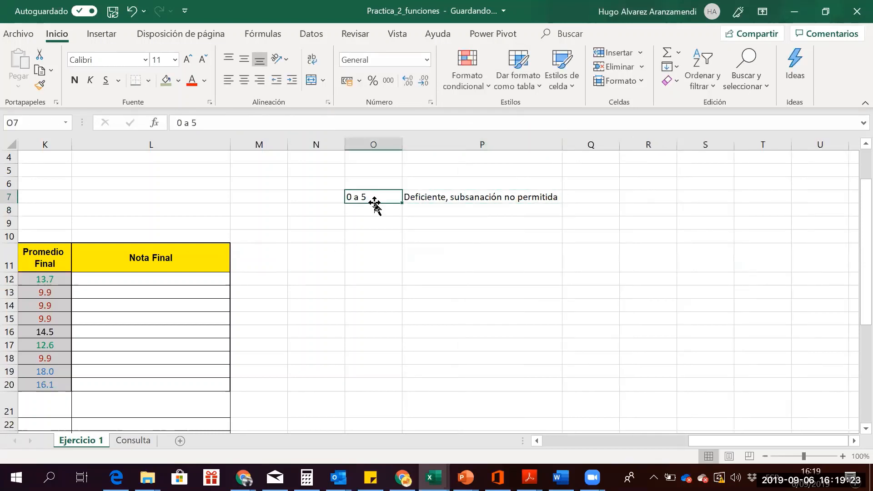
key("Up")
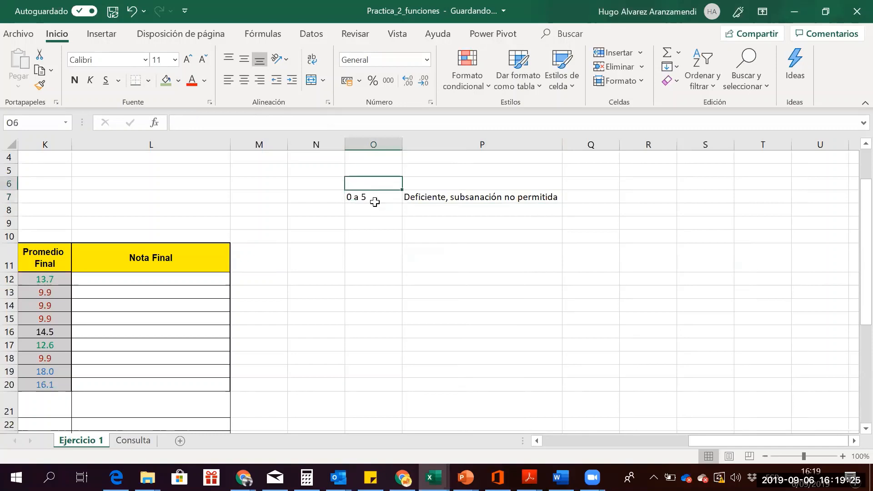
type("Promedio")
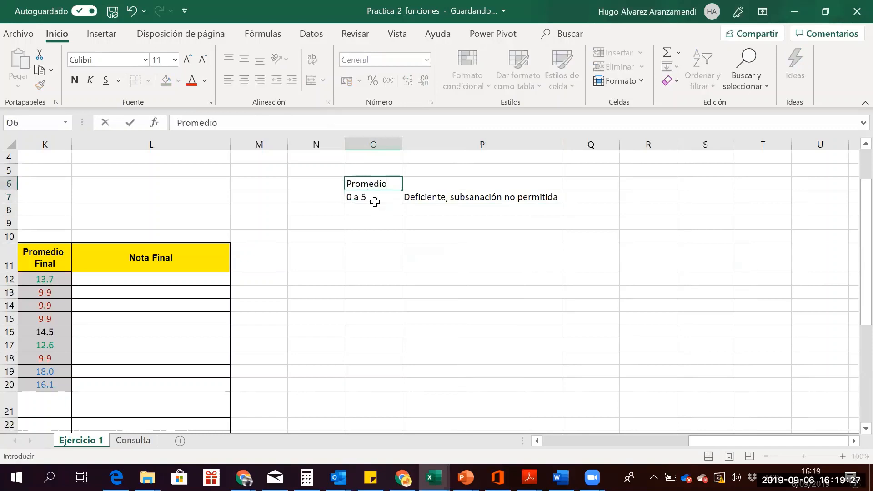
type(" final")
key("Return")
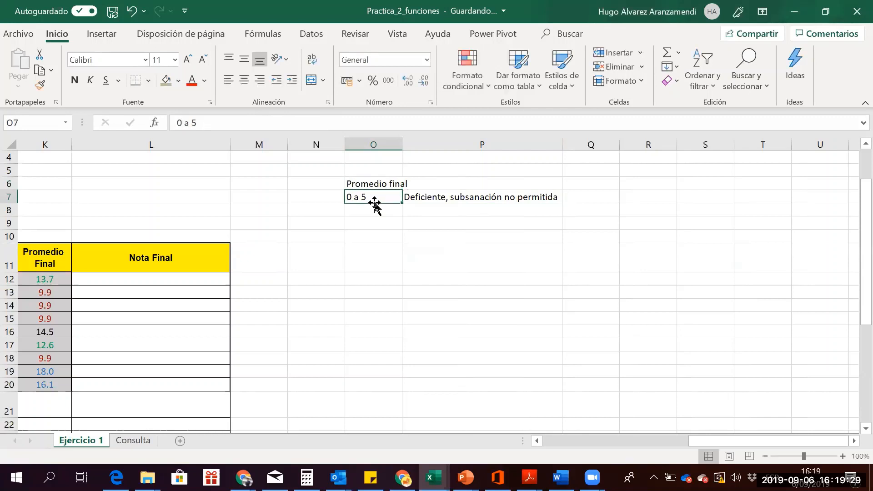
key("Down")
key("Right")
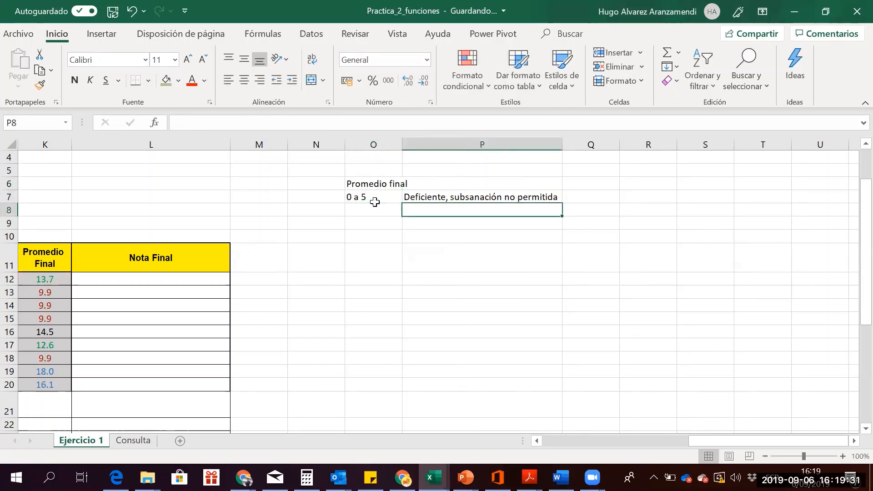
key("Up")
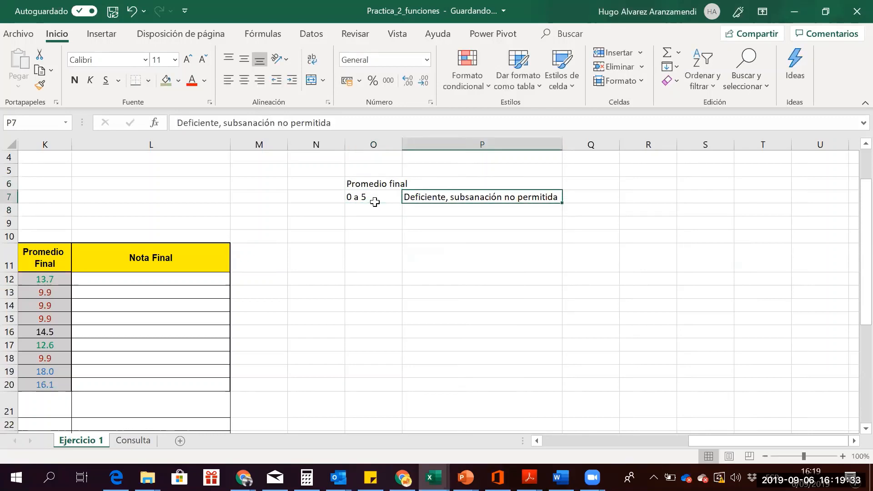
Add row 8's band: >5 a 10.5, Desaprobado, subsanación permitida
left_click(375, 206)
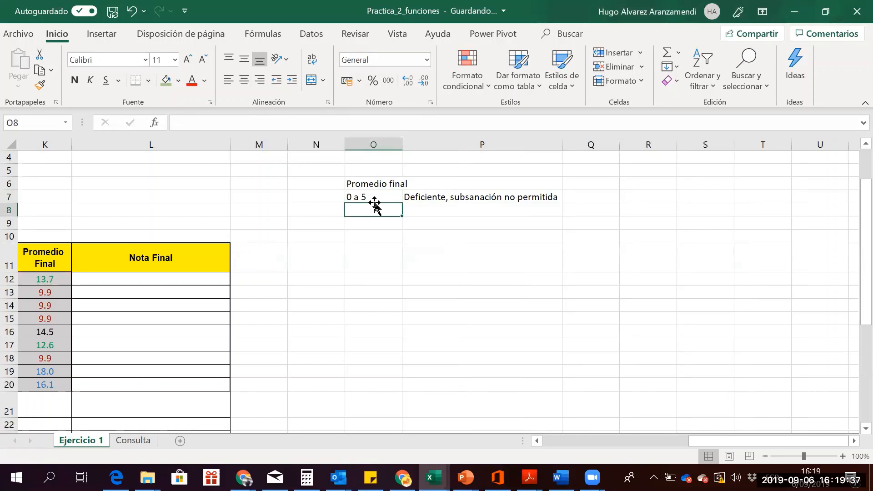
type(">")
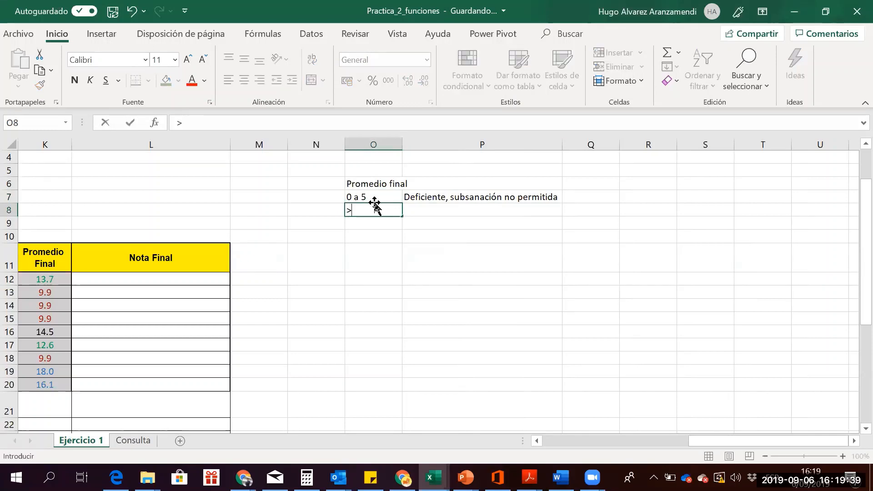
type("5")
type(" a 1.")
type(".5")
key("Tab")
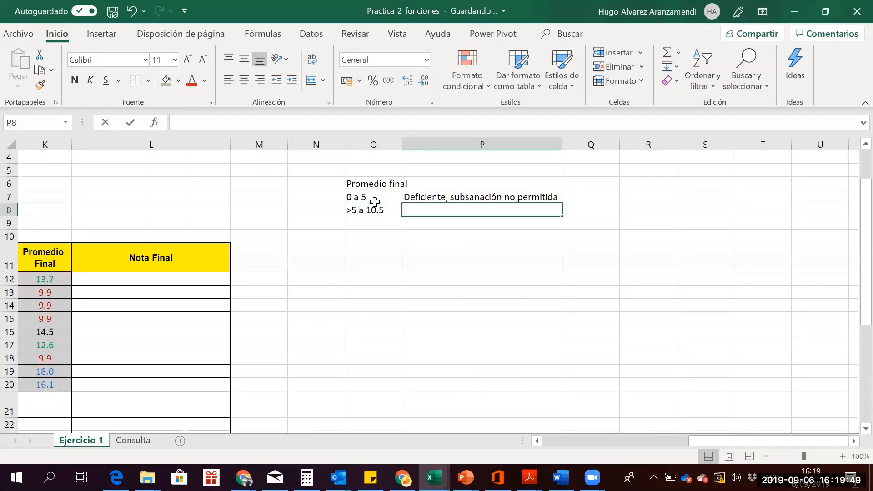
type("Desaprobad")
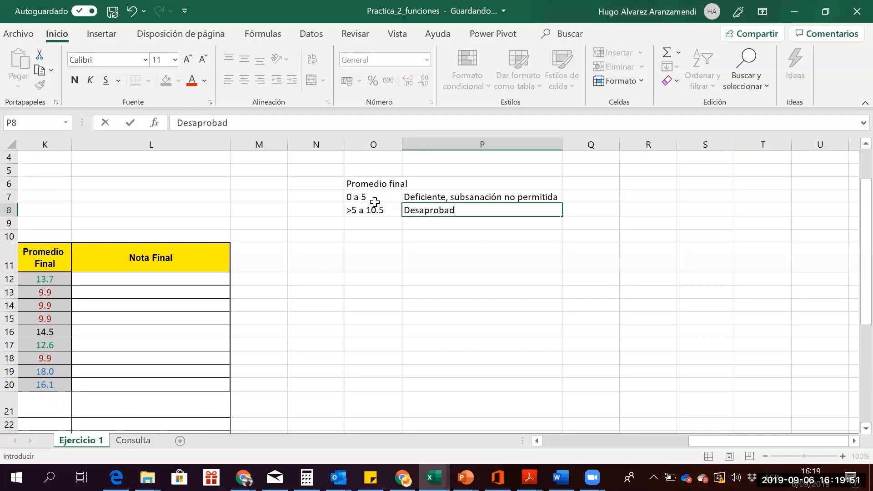
type("o, s")
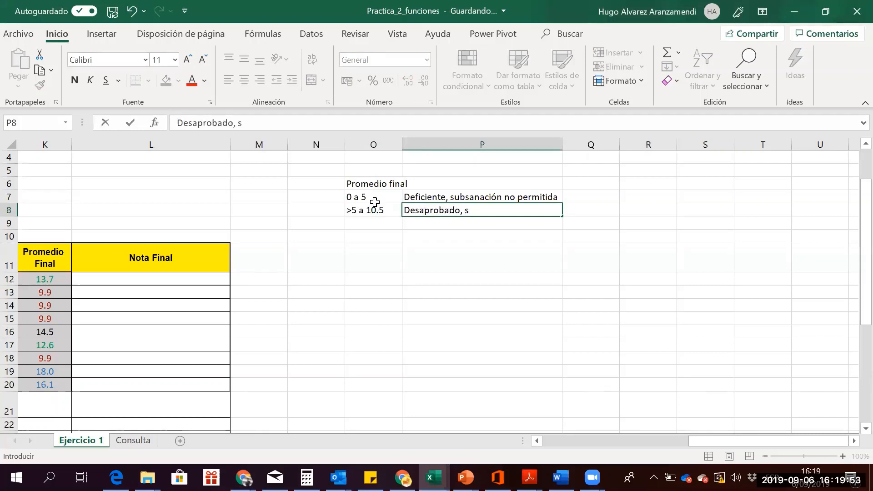
type("ubsanaci")
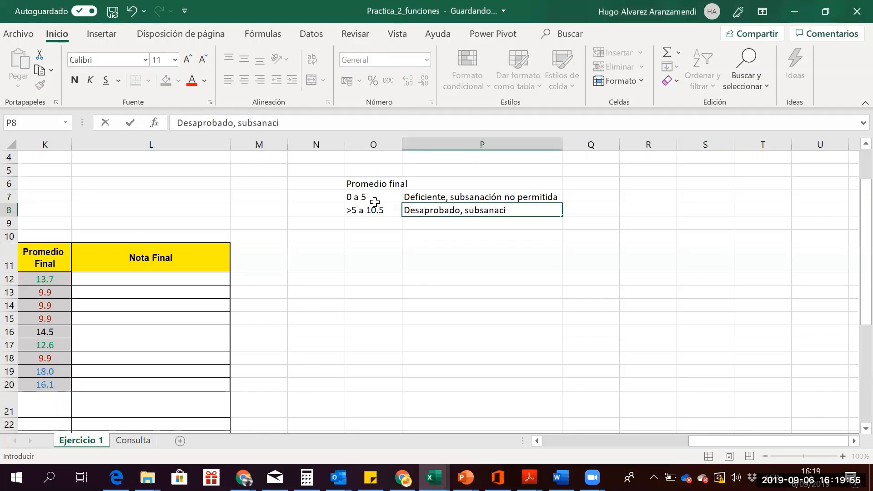
type("ón permit")
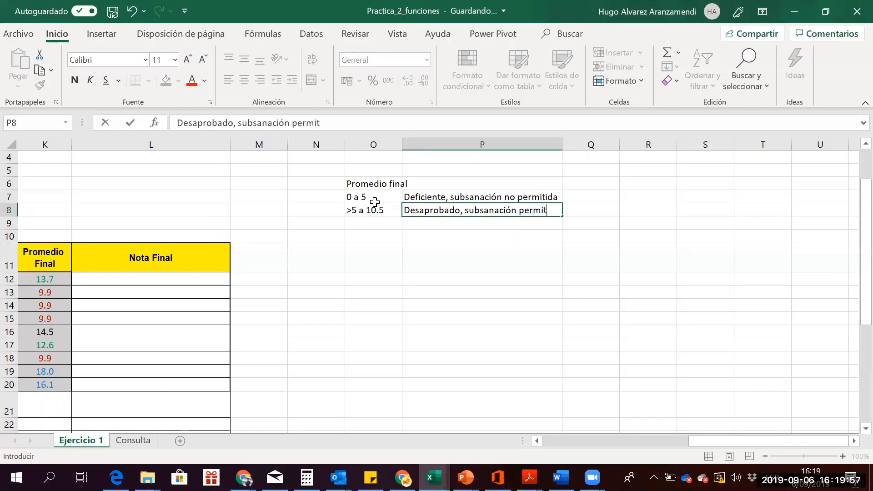
type("da")
key("BackSpace")
key("BackSpace")
key("BackSpace")
key("BackSpace")
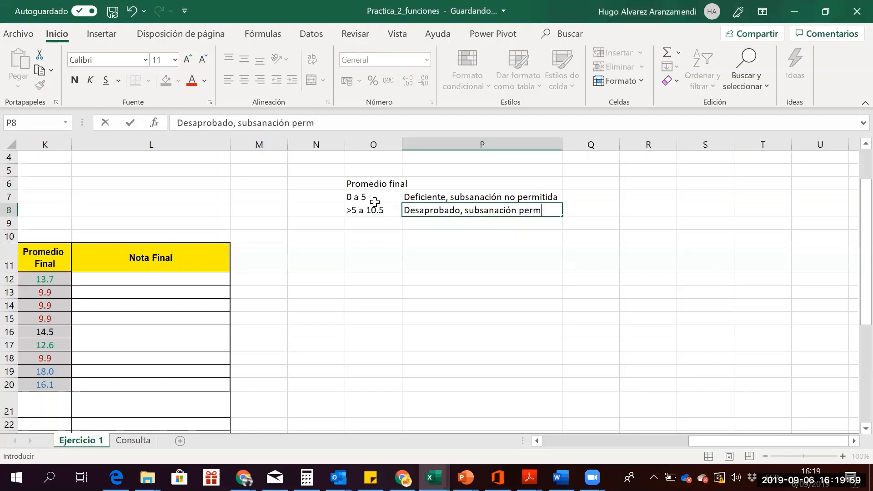
type("itida")
key("Return")
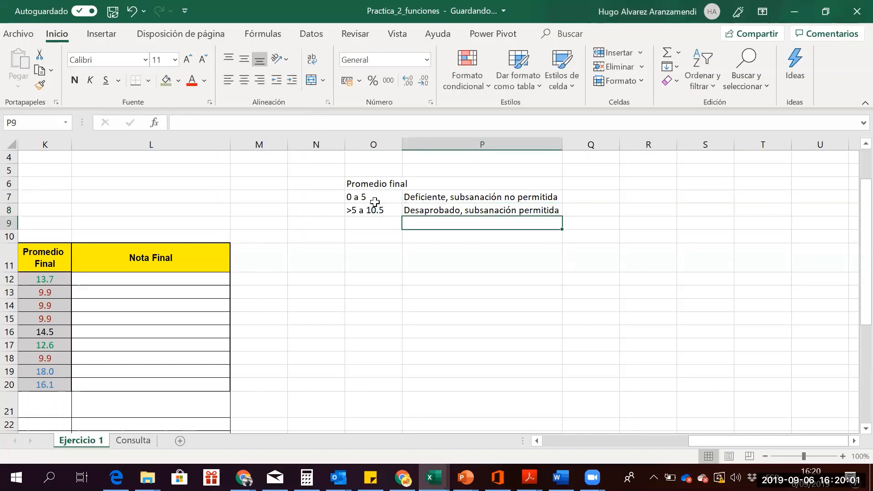
Enter 18 a 20 Excelente and move that pair from row 9 down to row 10
type("1")
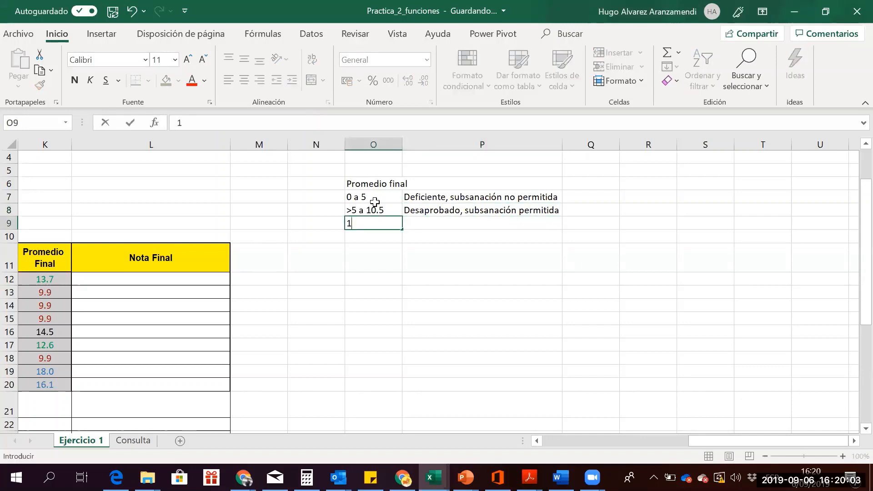
type("8 a 20")
key("Tab")
type("Exce")
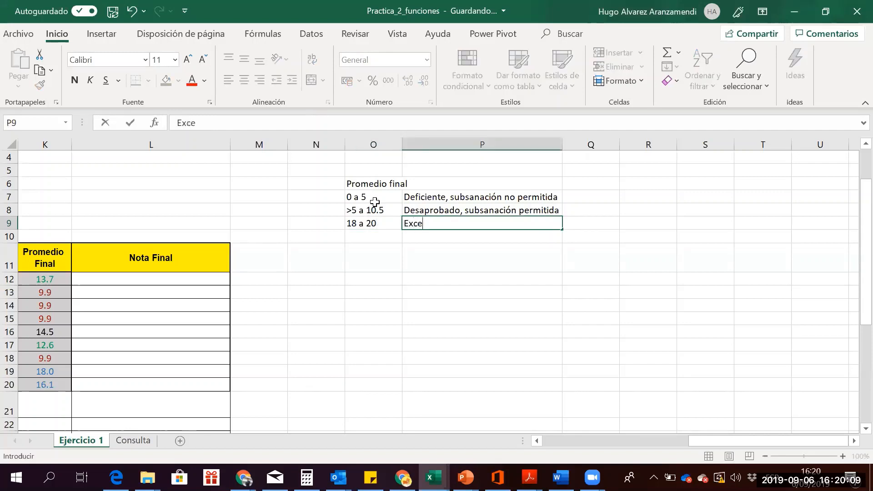
type("lente")
key("Return")
key("Up")
key("Left")
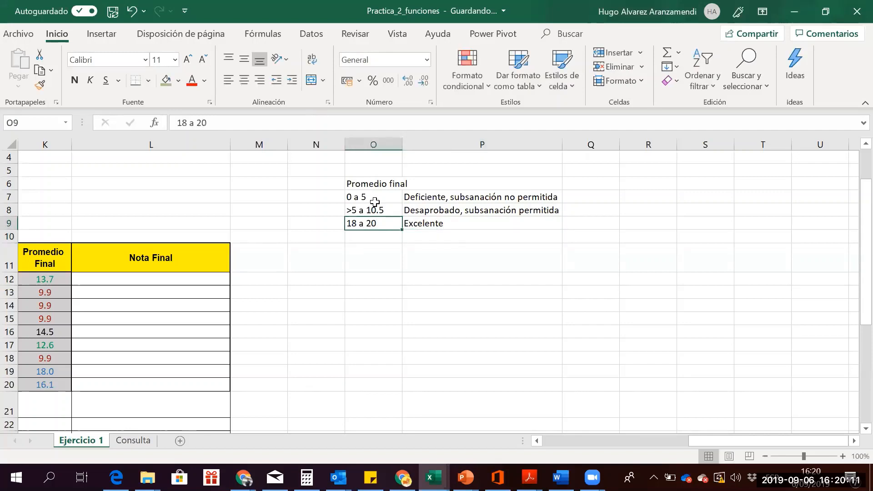
key("shift+Right")
key("ctrl+x")
key("Down")
key("ctrl+v")
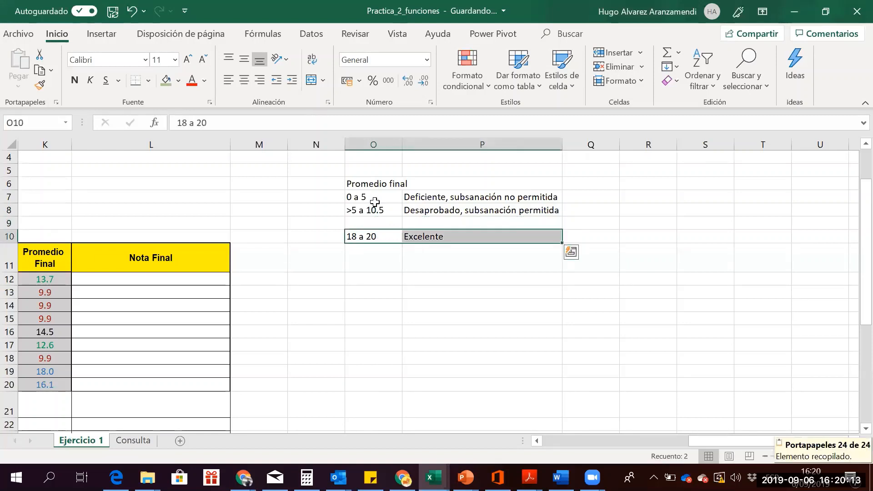
key("Up")
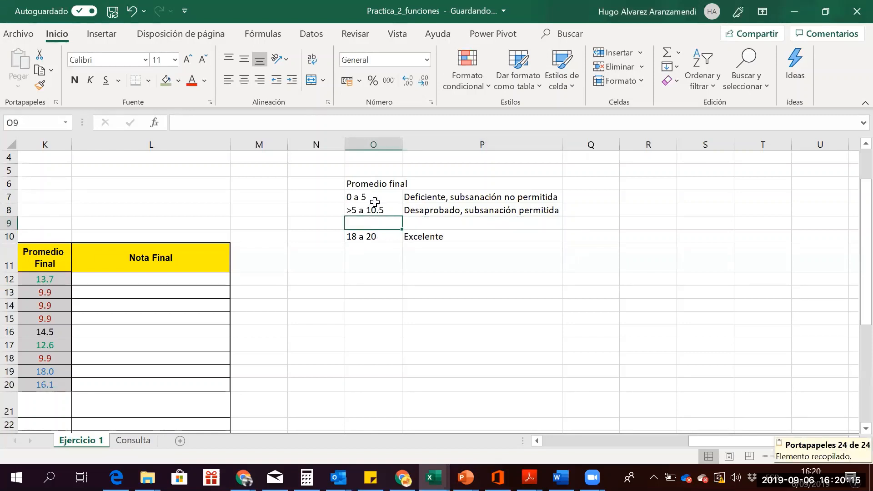
Fill row 9 with 11 a 17 Aprobado and review the scale
type("10")
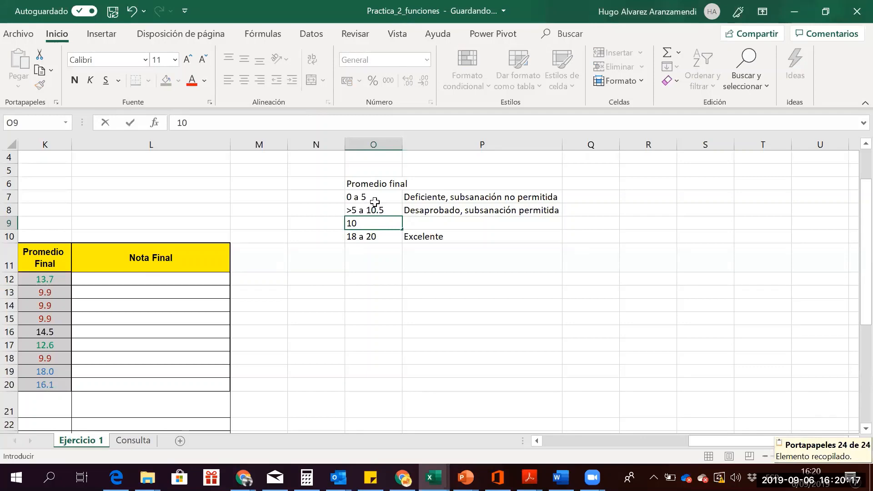
key("BackSpace")
key("BackSpace")
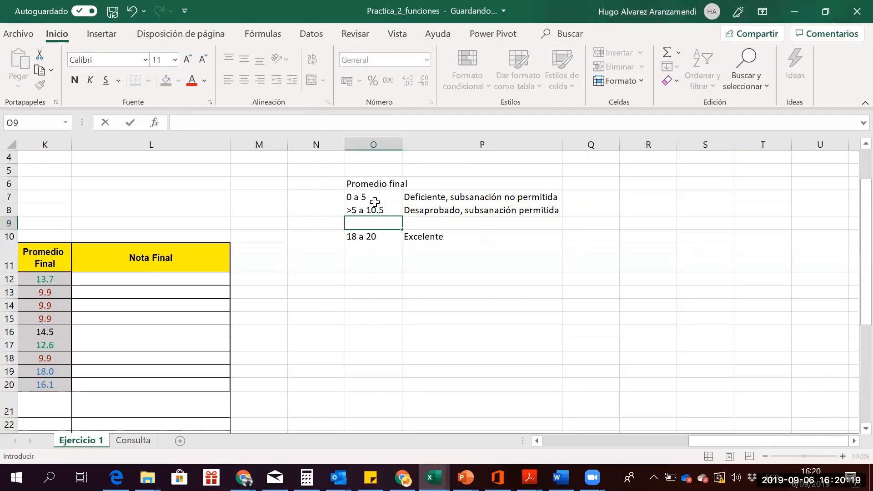
type("11 a ")
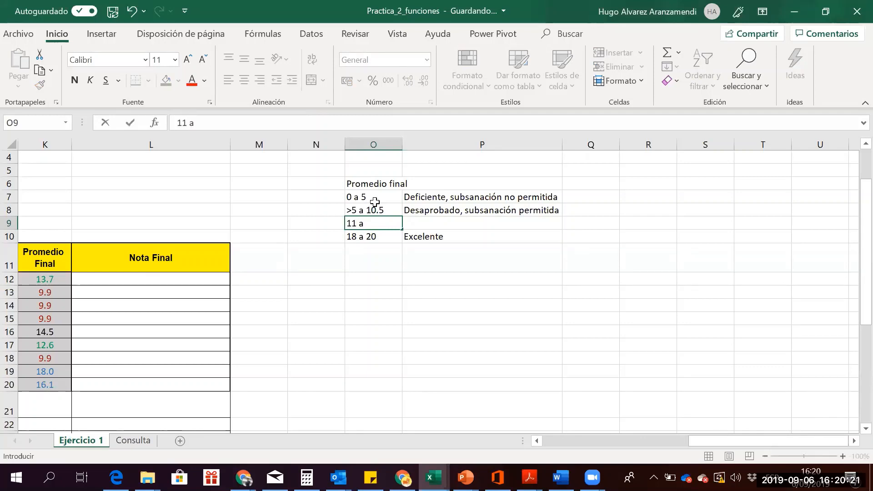
type("17")
key("Tab")
type("A")
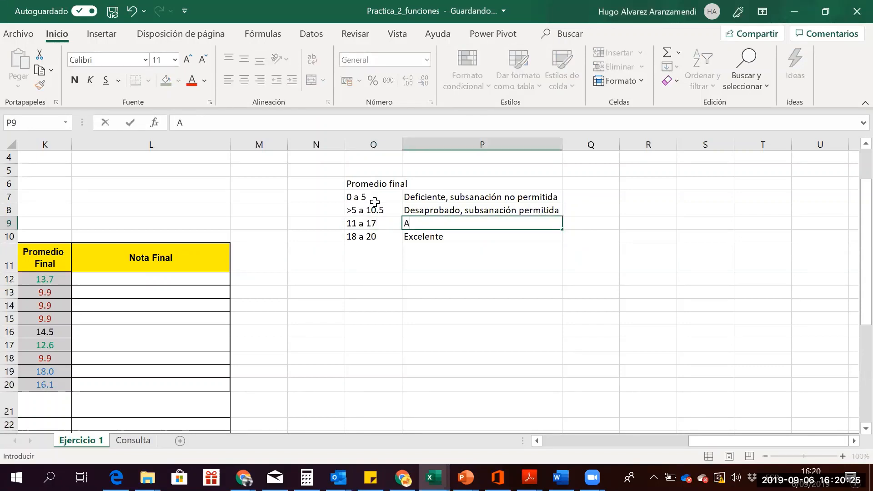
type("probado")
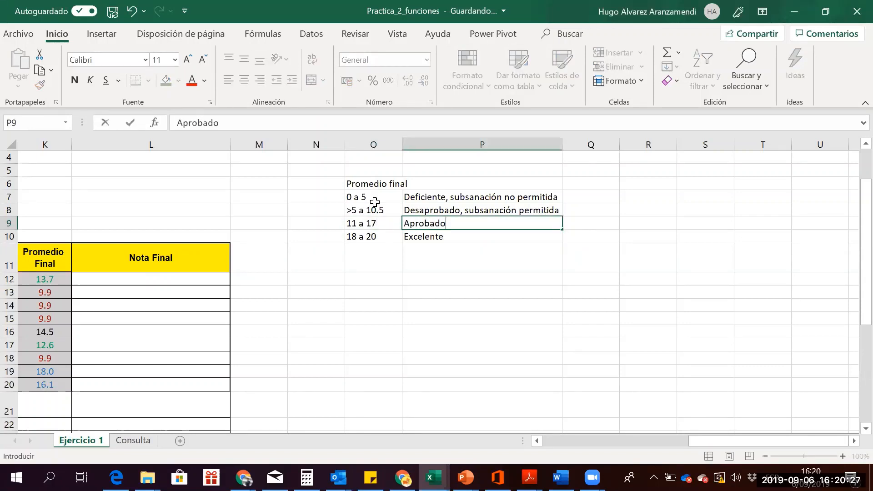
key("Return")
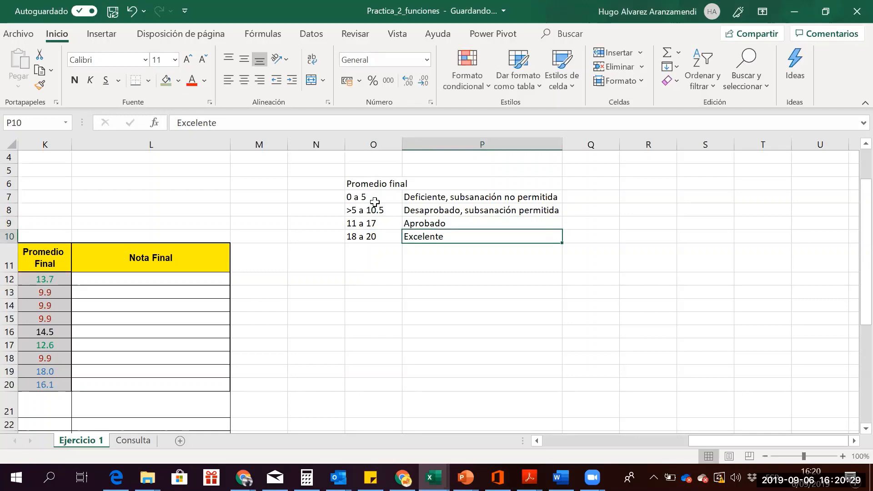
key("Up")
key("Up")
key("Up")
key("Left")
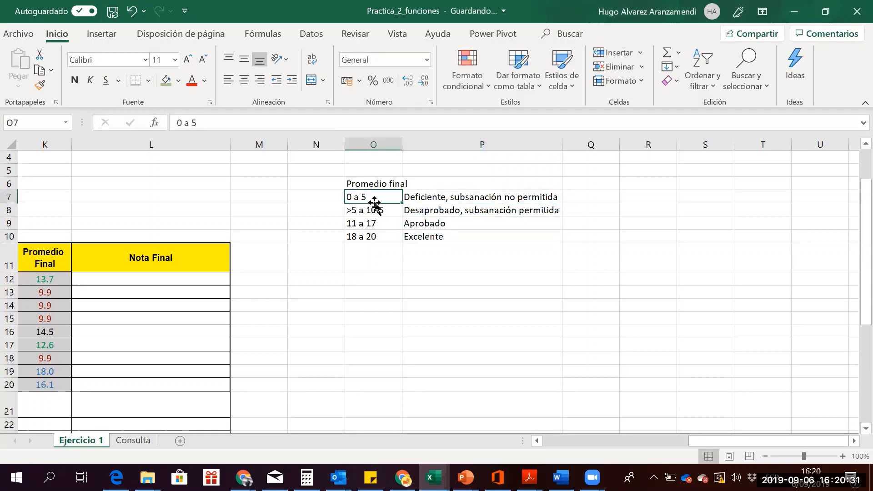
key("Right")
key("Left")
key("Down")
key("Down")
key("Down")
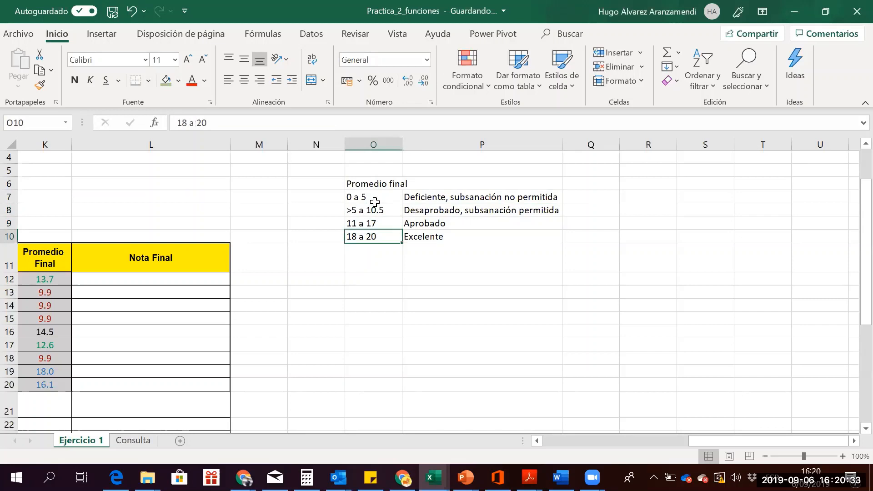
key("Up")
key("Up")
key("Up")
key("Right")
key("Up")
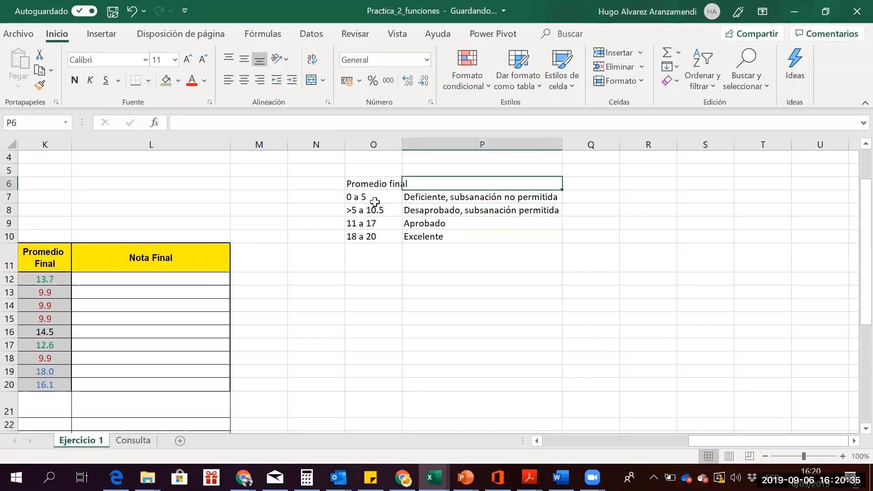
Label P6 with the heading Nota final
type("Nota")
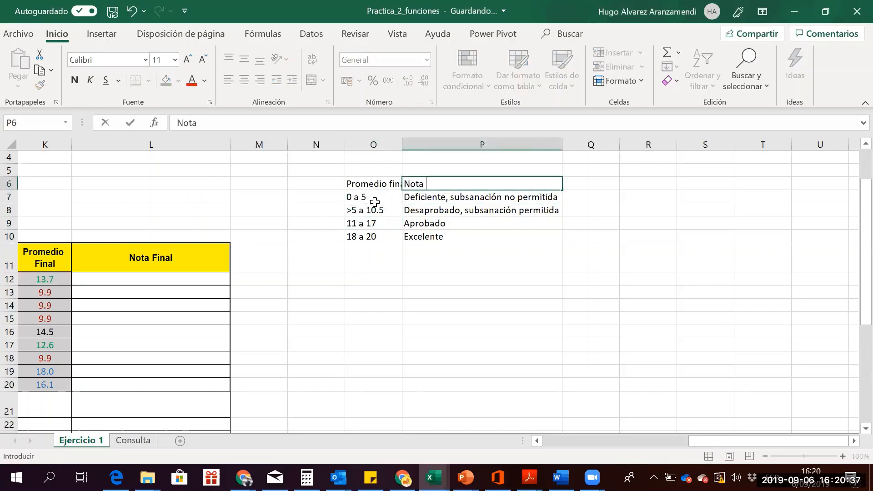
type(" final")
key("Return")
key("Down")
key("Up")
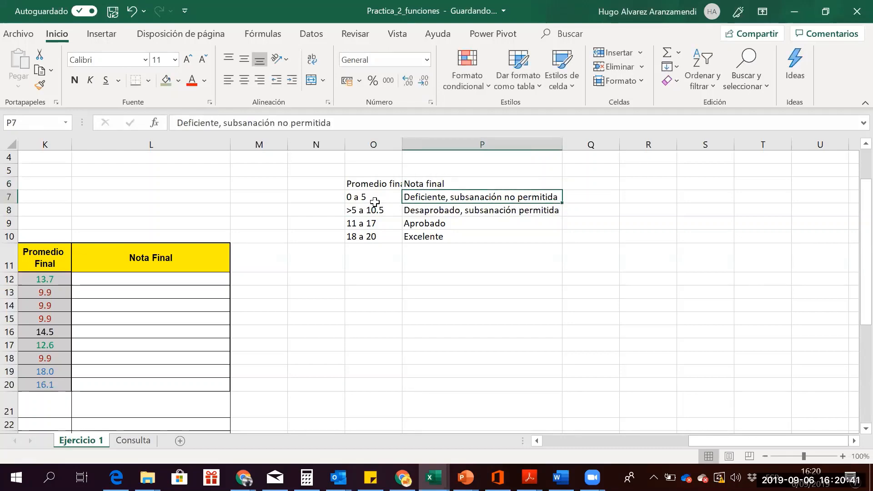
key("Down")
key("Down")
key("Down")
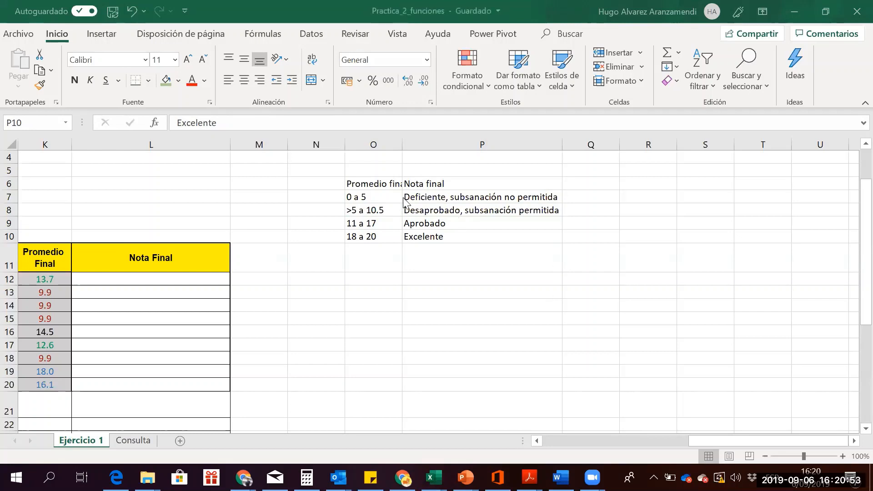
Review the four score ranges in O7:O10
left_click(365, 195)
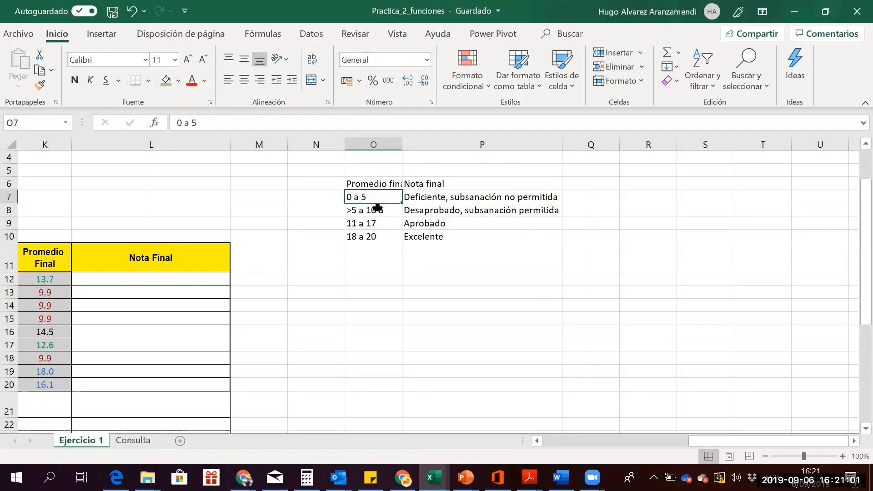
left_click(378, 208)
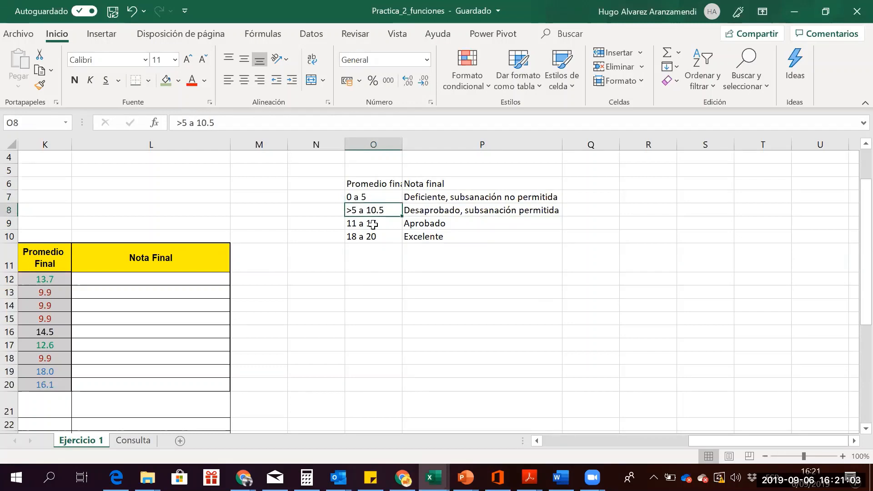
left_click(373, 224)
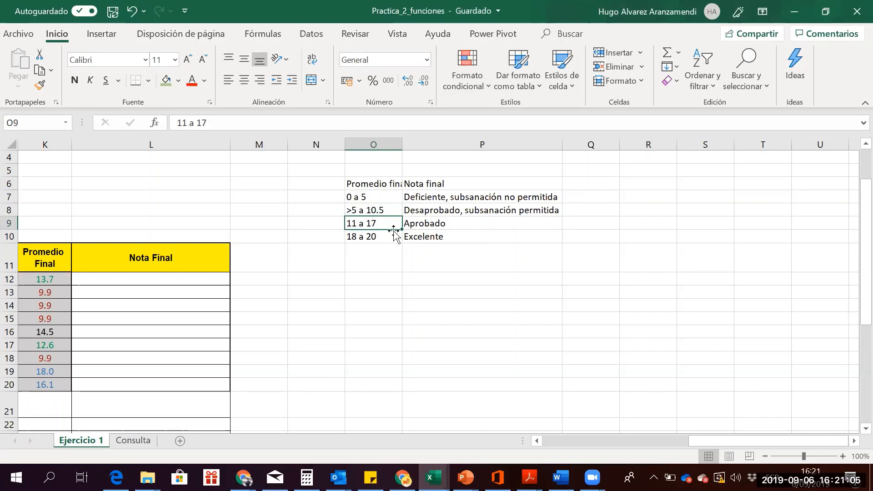
left_click(370, 235)
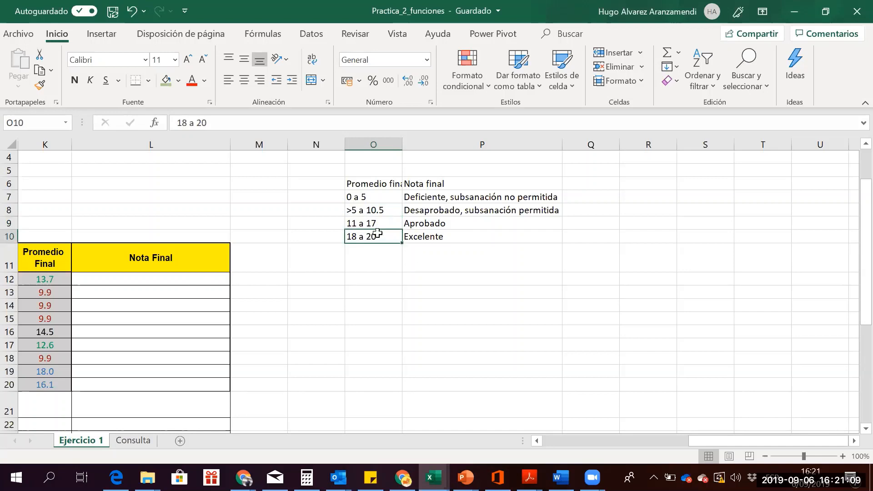
left_click(369, 196)
left_click_drag(369, 196, 372, 234)
left_click(355, 279)
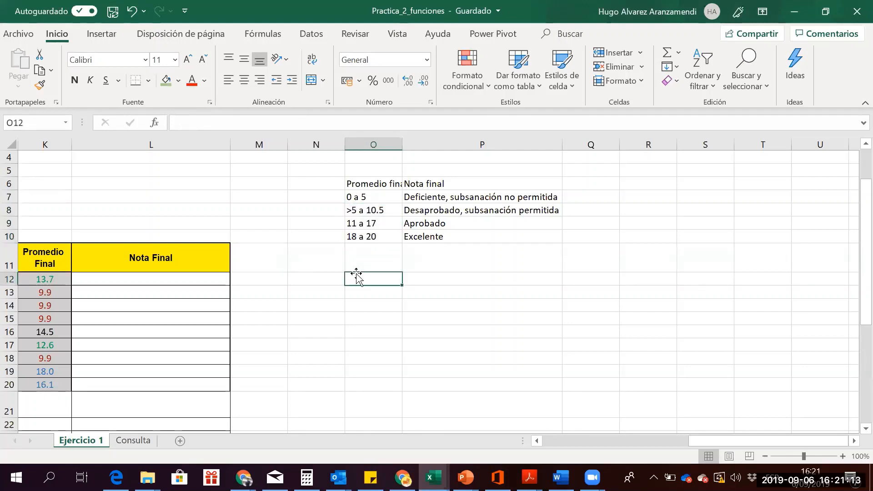
left_click(369, 200)
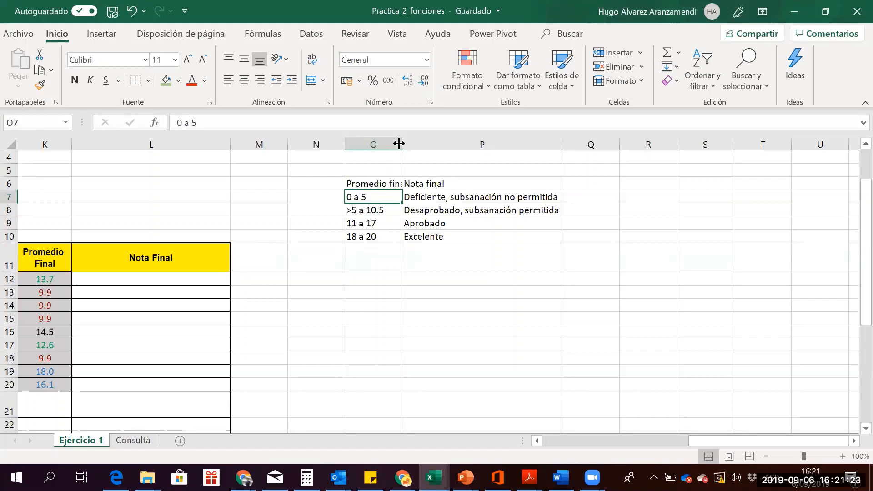
Widen column O until 'Promedio final' fits, then review the grade ranges and their descriptions
left_click_drag(399, 144, 408, 144)
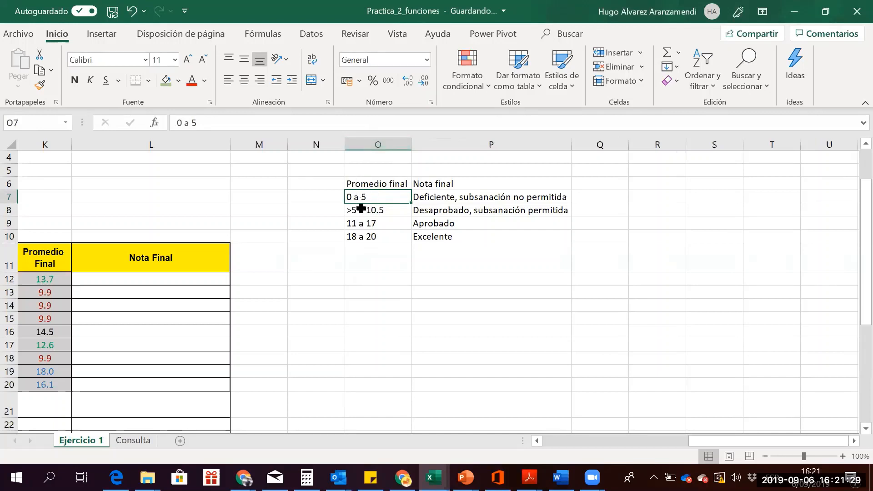
left_click(481, 196)
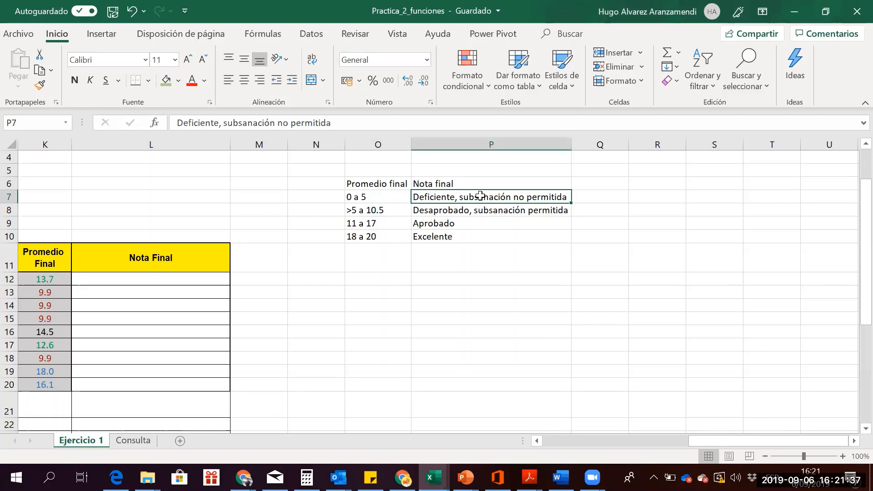
key("Down")
key("Down")
key("Down")
key("Left")
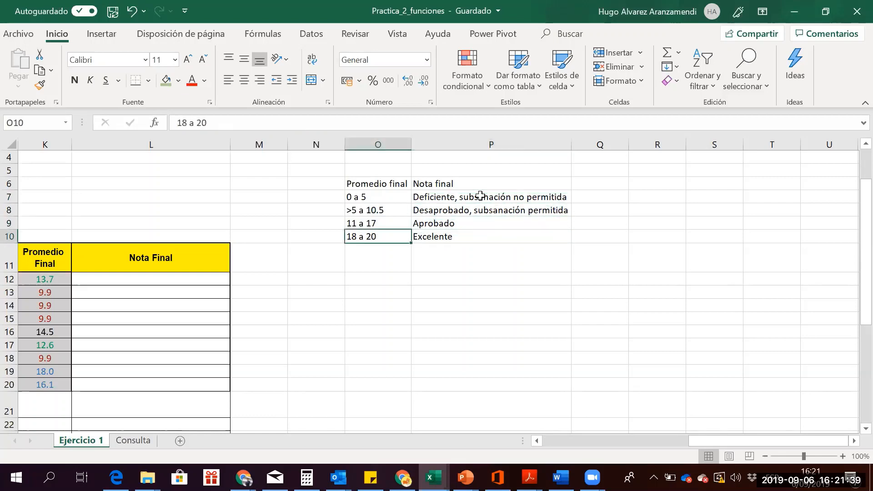
key("Up")
key("Up")
key("Up")
key("Down")
key("Down")
key("Down")
key("Up")
key("Up")
key("Up")
key("Up")
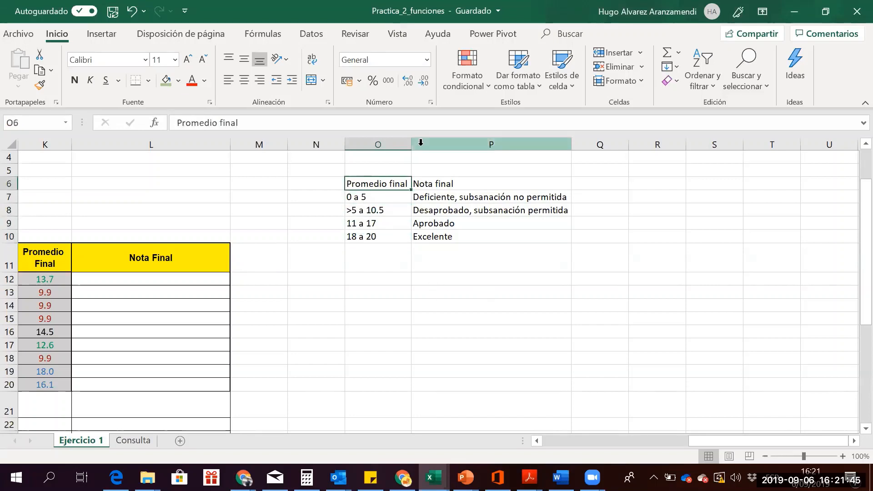
left_click_drag(414, 143, 413, 143)
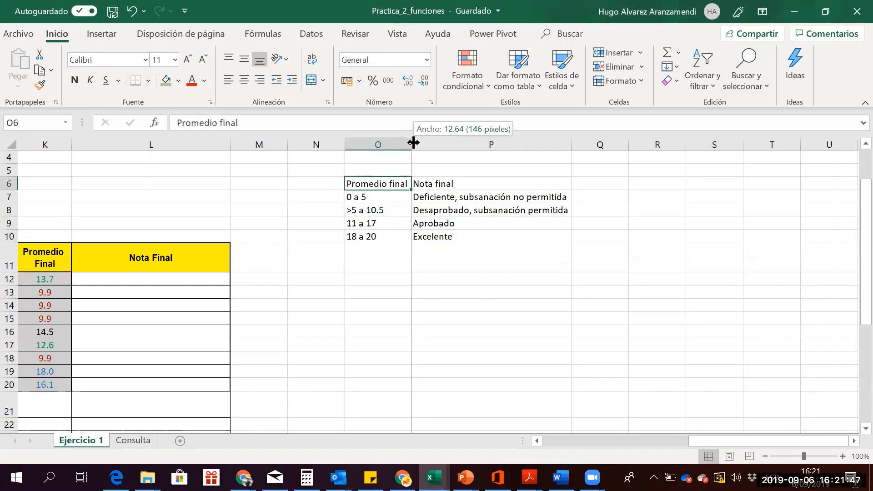
right_click(425, 146)
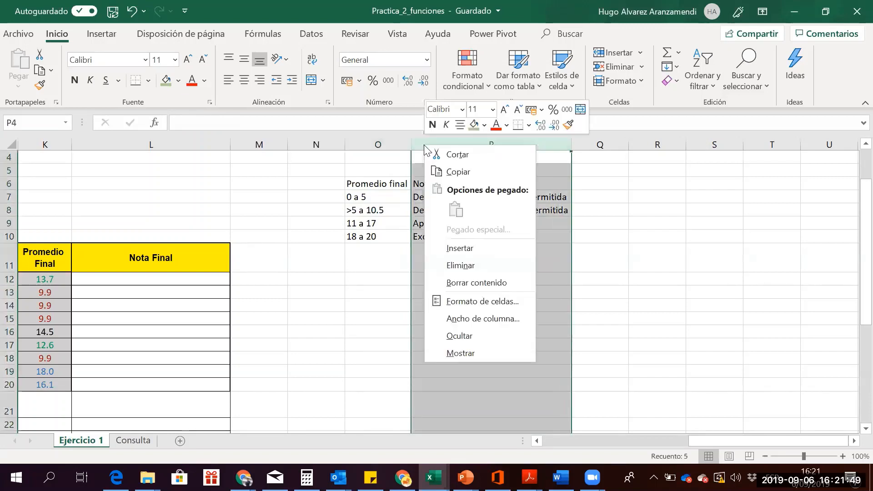
Insert an empty column before Nota final to hold the upper limits
left_click(455, 249)
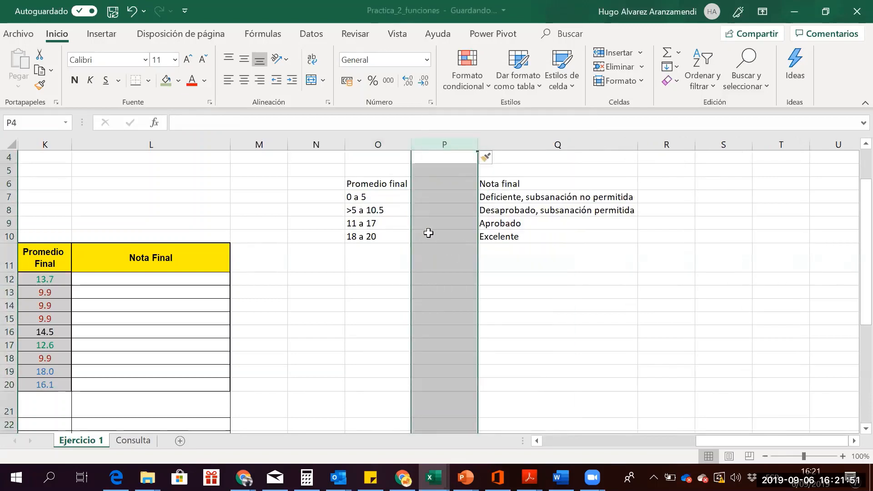
left_click(428, 233)
left_click(382, 183)
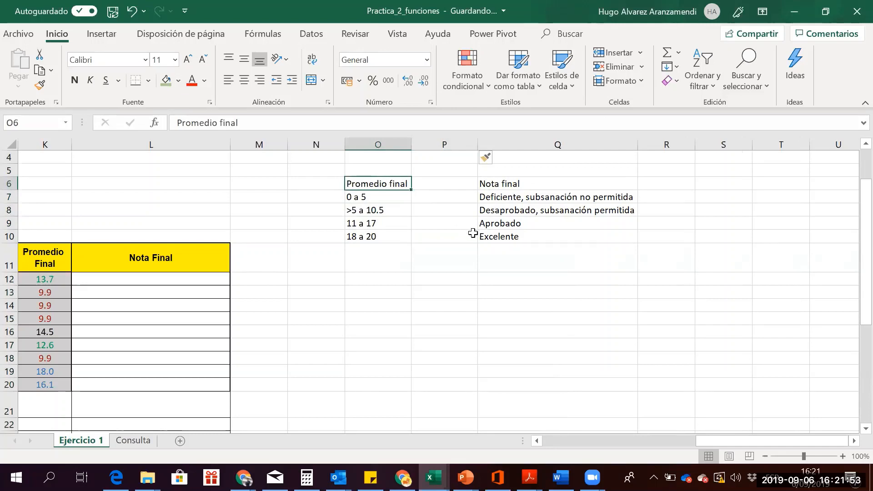
key("Down")
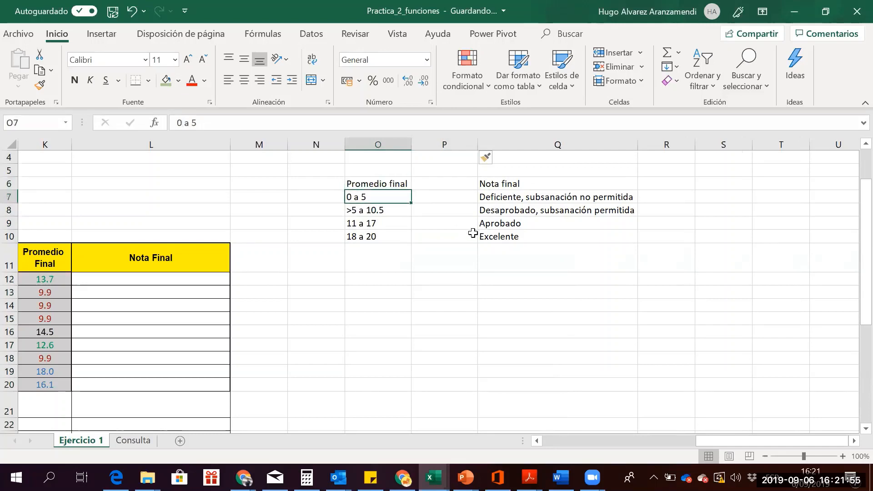
Enter limits 0 and 5 for the first range and 6 and 10 for the second
type("0")
key("Tab")
type("5")
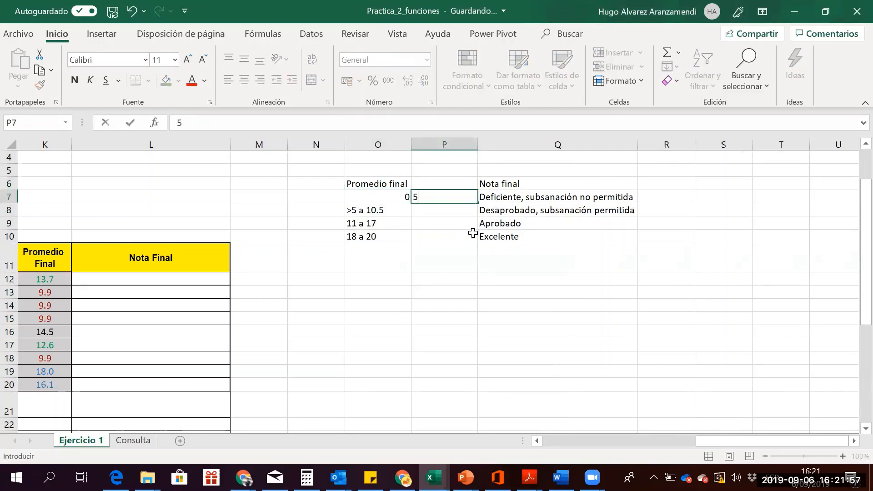
key("Down")
key("Right")
key("Up")
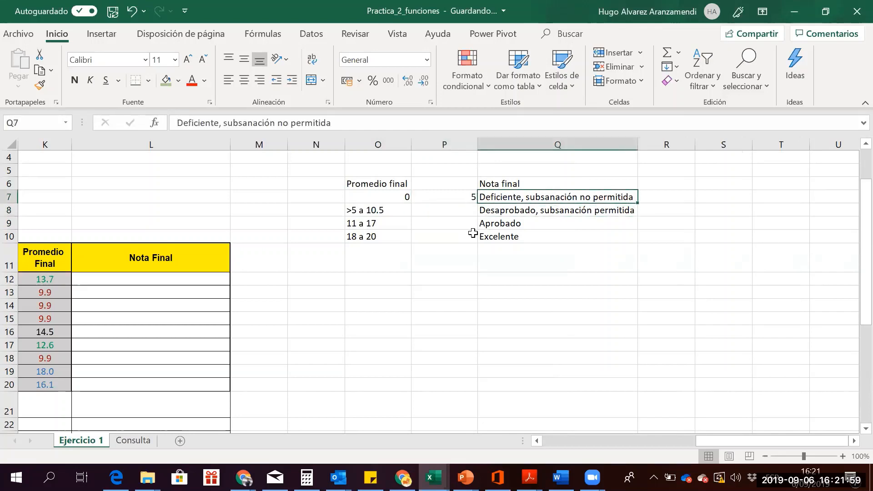
key("Down")
key("Left")
key("Left")
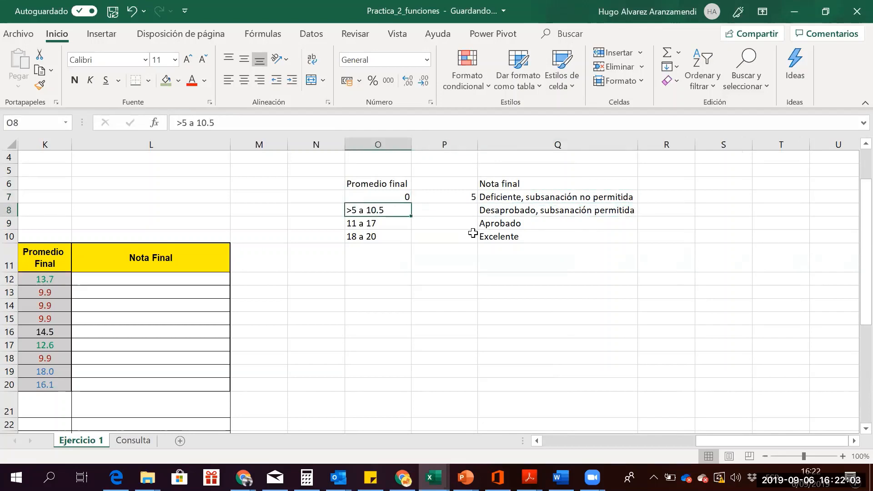
type("6")
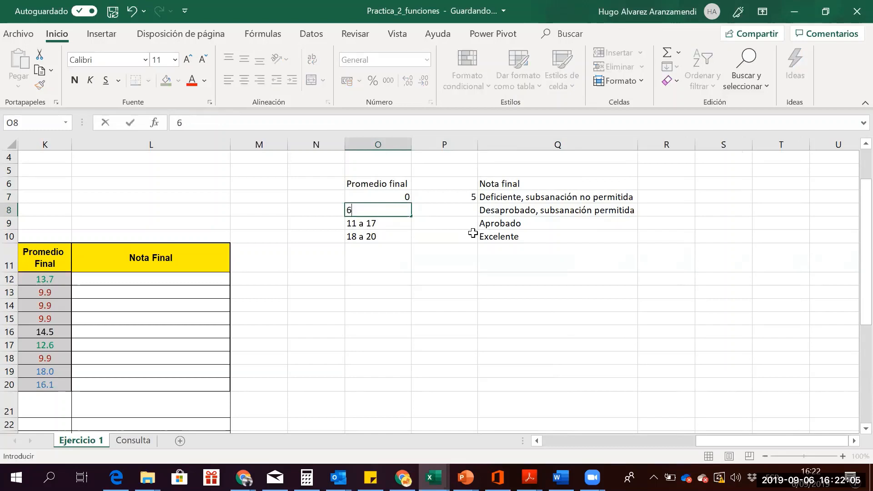
key("Right")
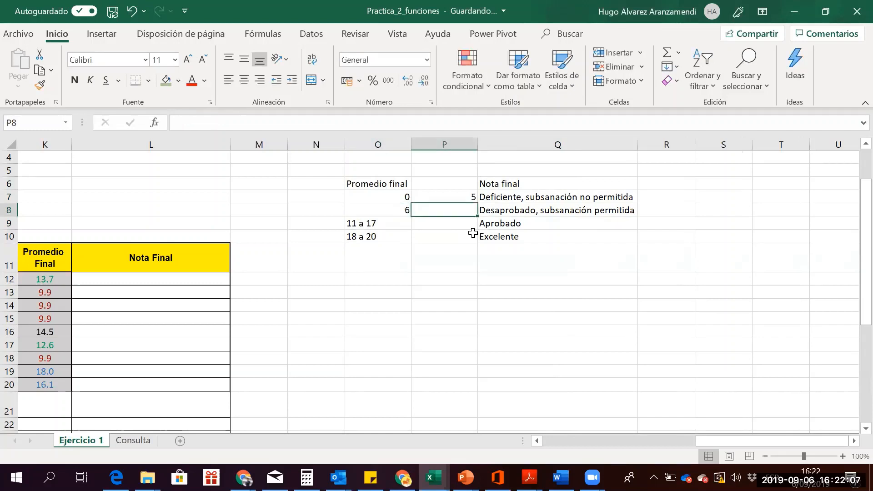
type("10")
key("Right")
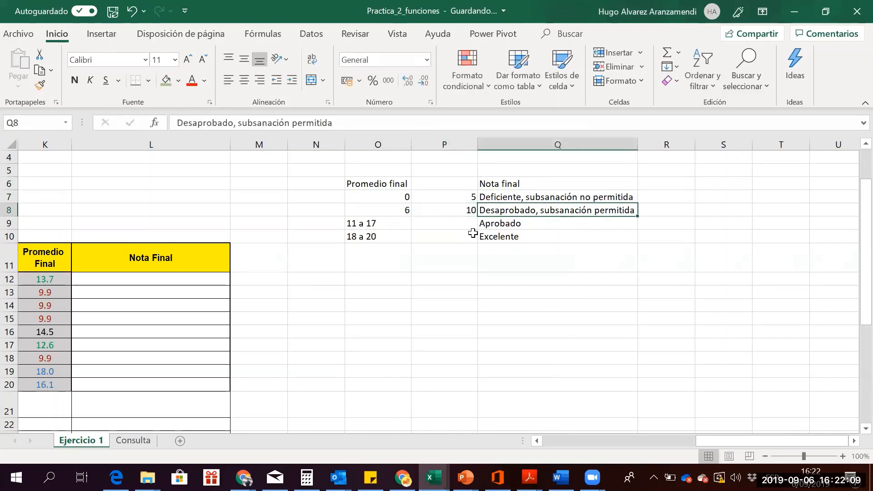
key("Down")
key("Left")
key("Left")
Enter limits 11 and 17 for the third range and 18 and 20 for the last
type("1")
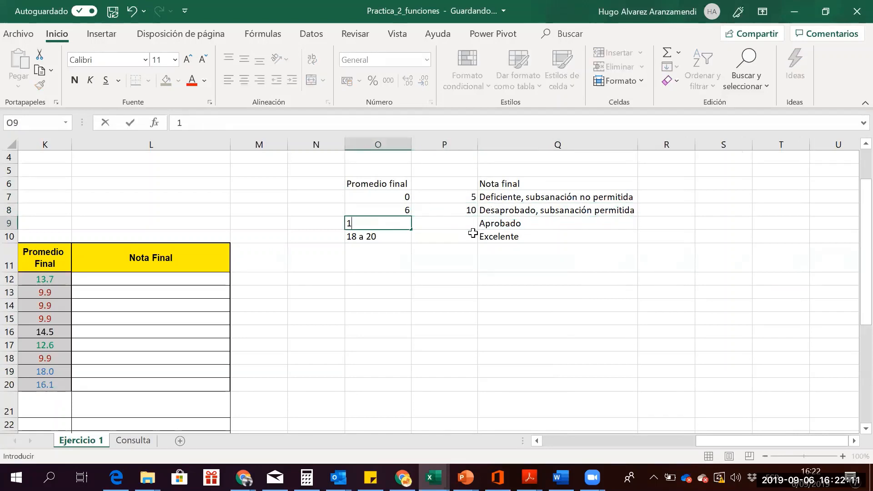
key("Right")
type("17")
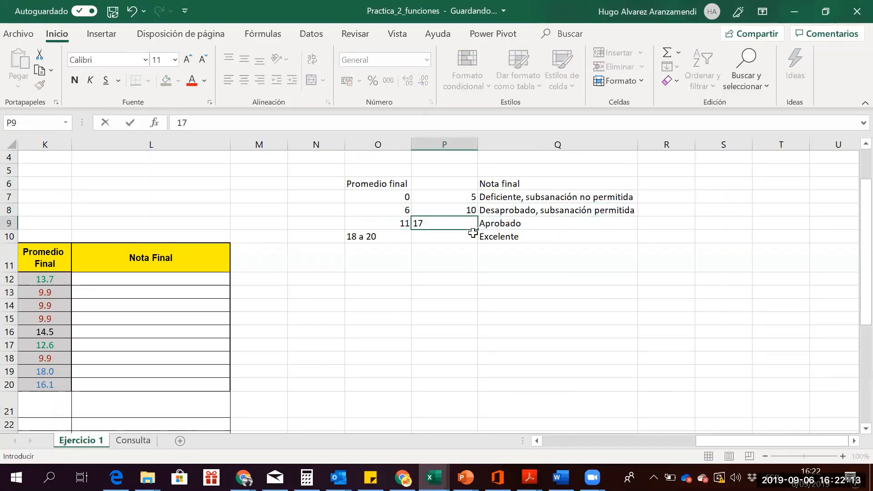
key("Down")
key("Right")
key("Left")
key("Left")
type("18")
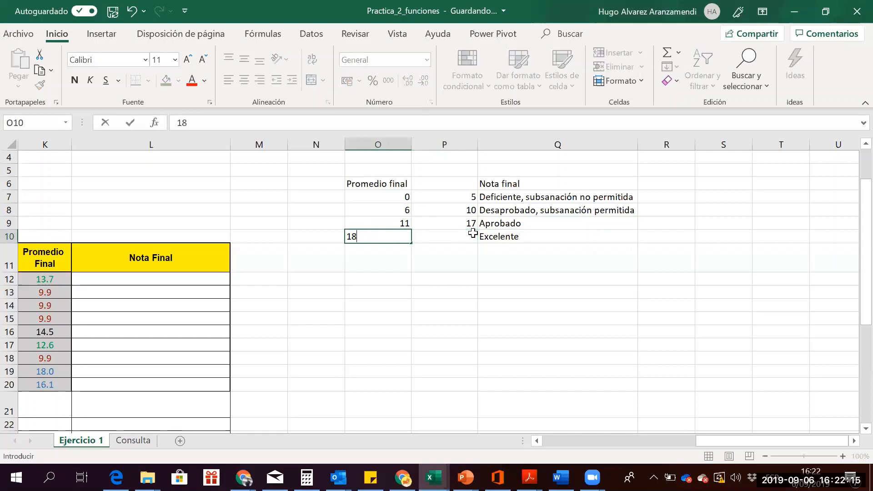
key("Right")
type("20")
key("Right")
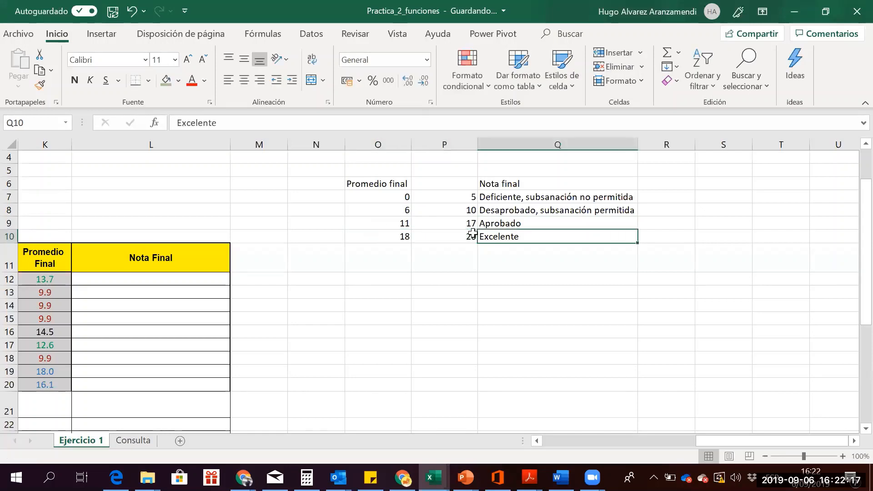
Review the new lower and upper limit columns against the descriptions
key("Left")
key("Up")
key("Up")
key("Up")
key("Up")
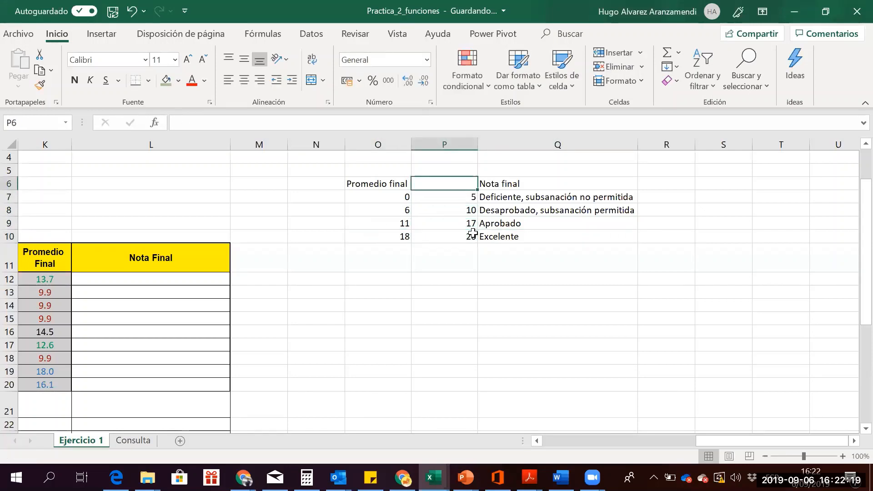
key("Left")
key("Right")
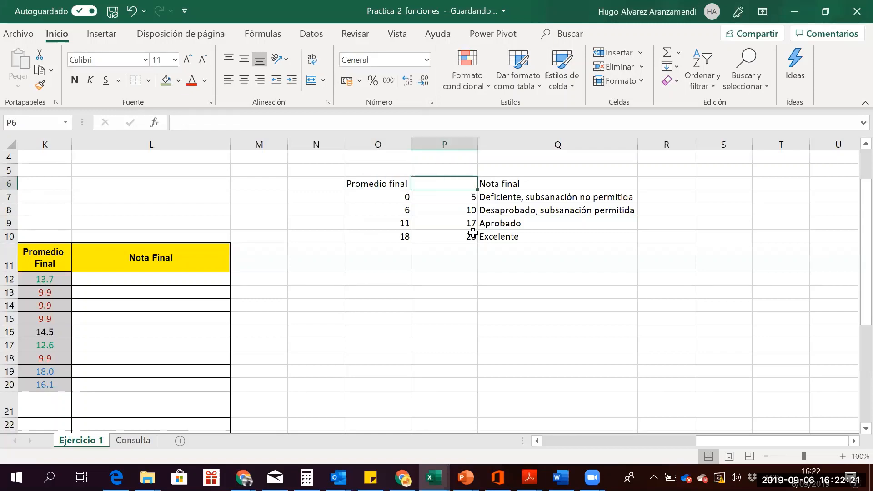
key("Left")
key("Down")
key("Right")
key("Right")
key("Right")
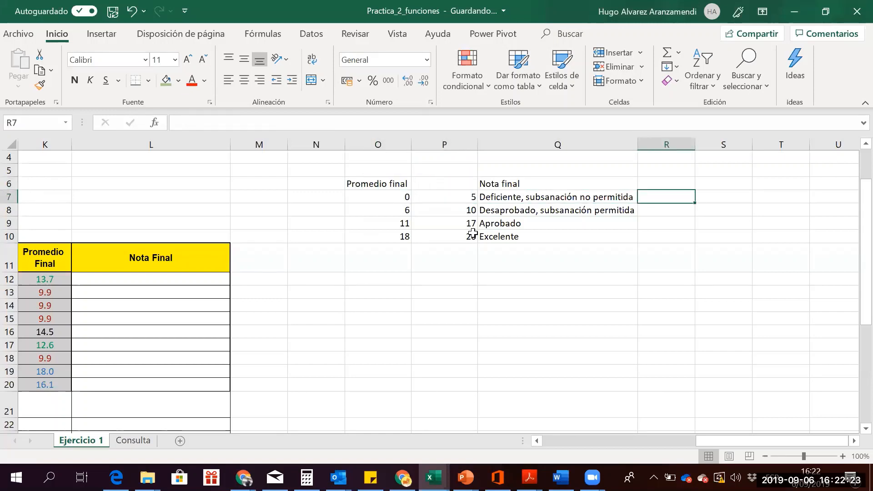
key("Right")
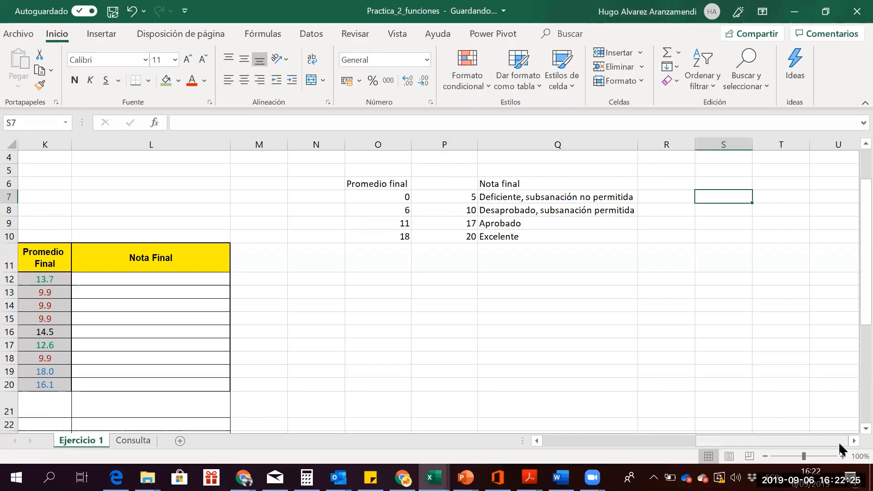
left_click(853, 442)
left_click(853, 442)
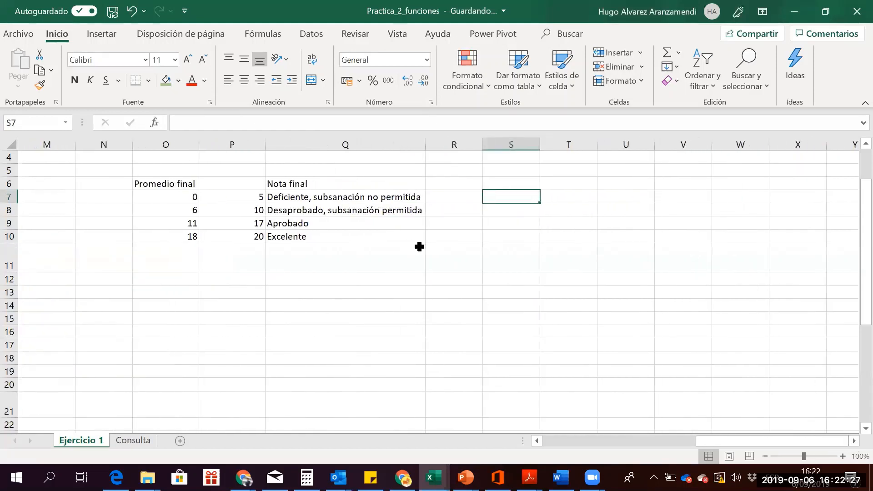
left_click(175, 197)
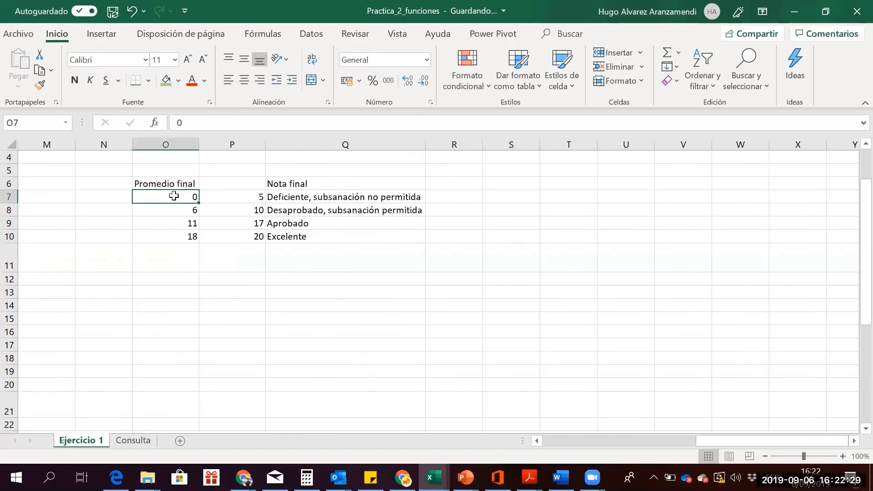
left_click(226, 201)
left_click(322, 201)
left_click(194, 212)
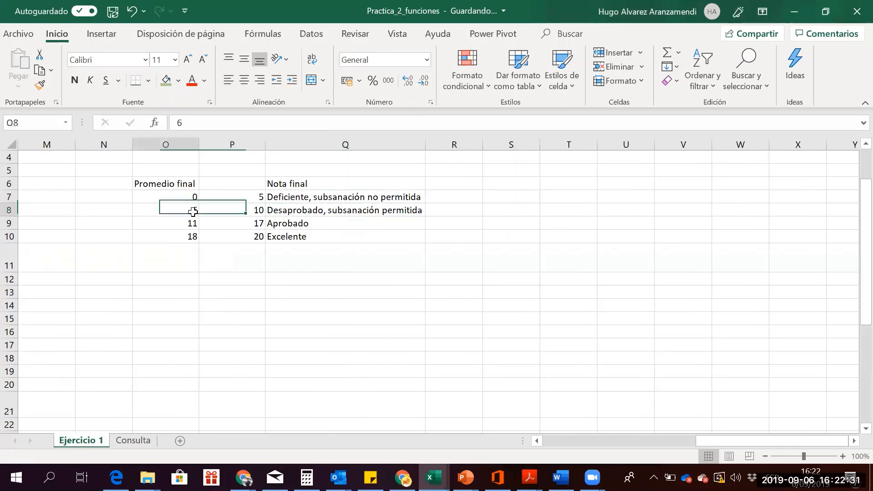
left_click_drag(232, 210, 312, 214)
left_click(316, 213)
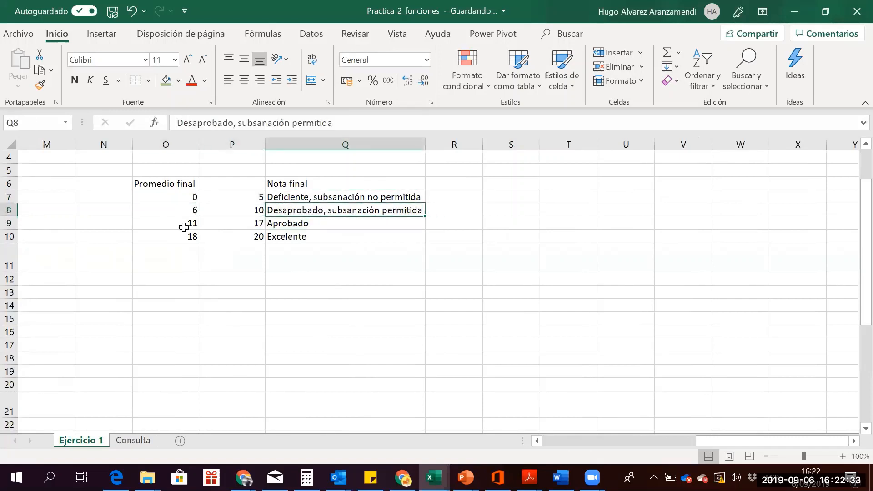
left_click_drag(183, 228, 313, 224)
left_click(318, 226)
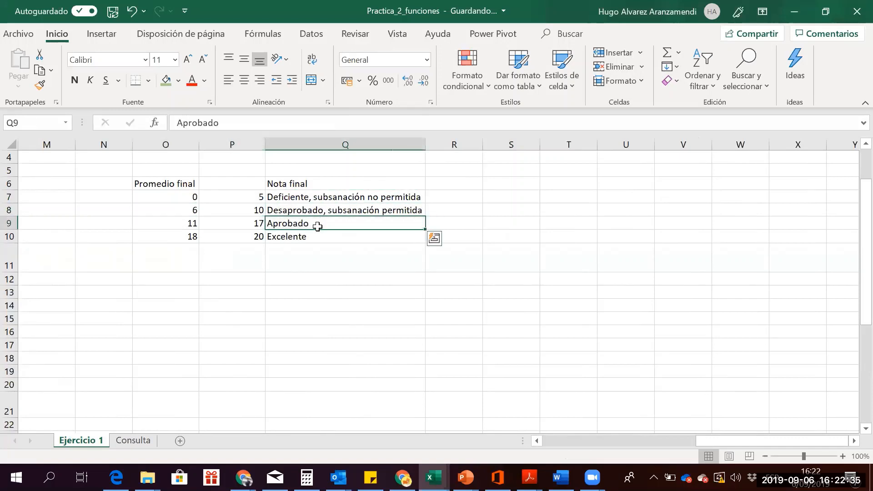
left_click(193, 239)
left_click(246, 249)
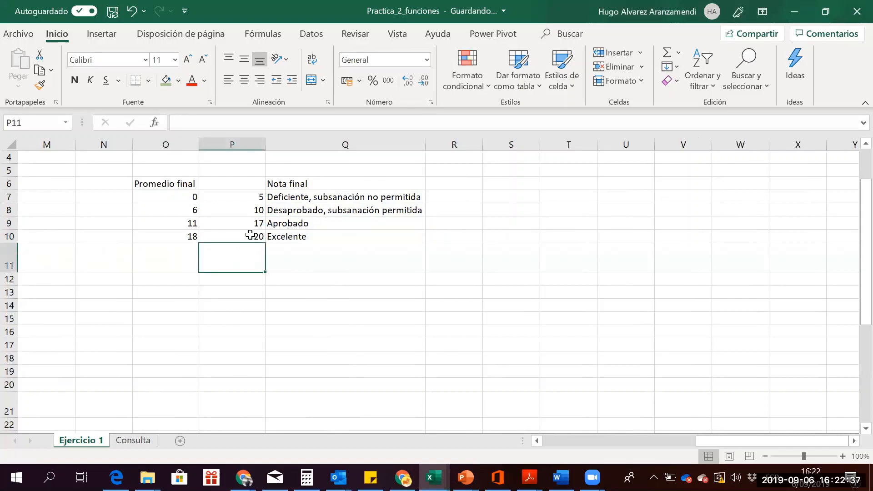
left_click_drag(250, 235, 314, 236)
left_click(316, 237)
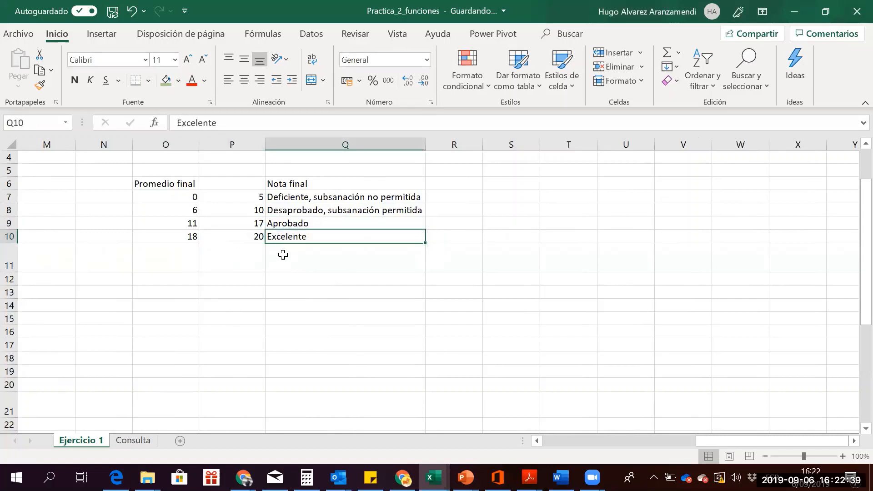
key("Left")
key("Left")
key("Left")
key("Left")
key("Left")
key("Left")
key("Left")
key("Down")
key("Down")
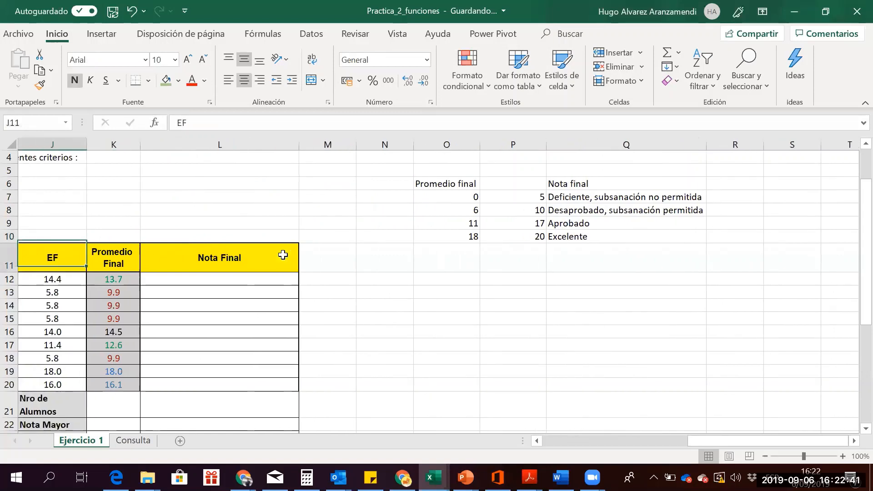
key("Right")
key("Right")
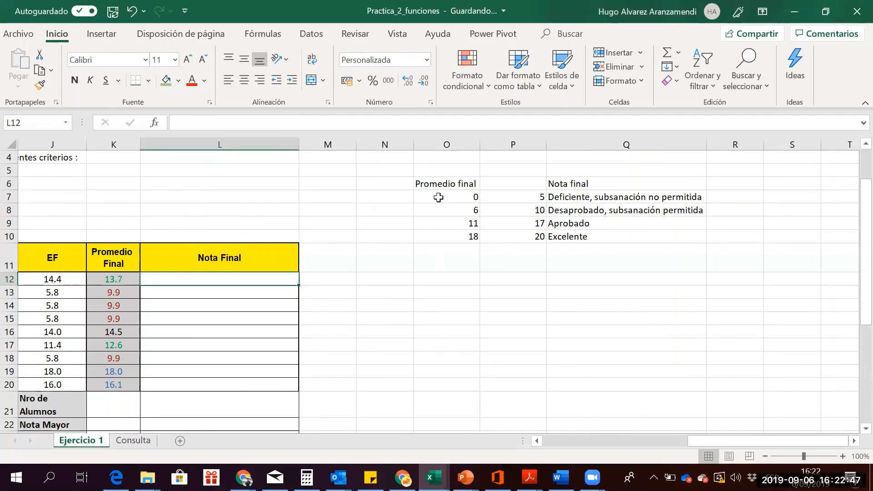
left_click_drag(438, 196, 437, 231)
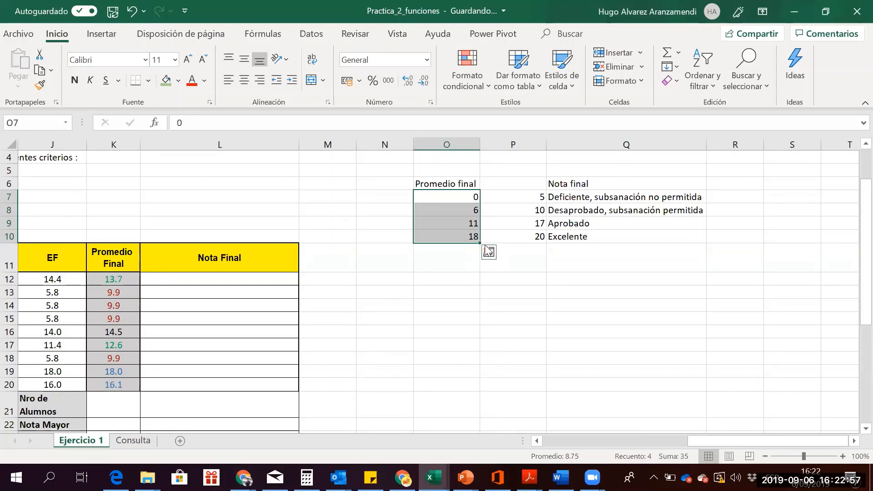
left_click(458, 201)
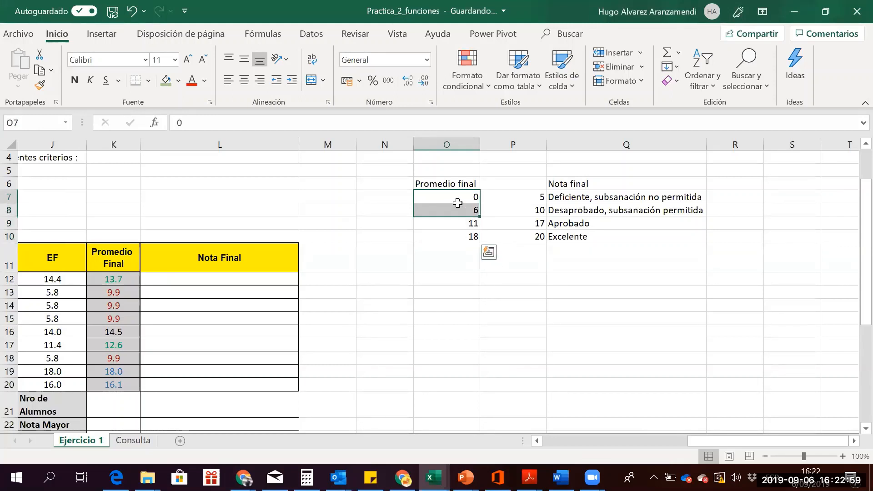
key("Down")
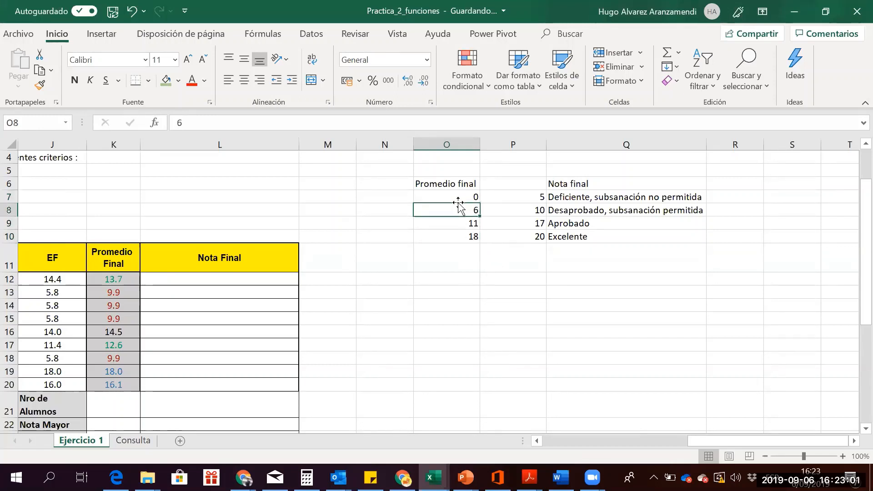
key("Up")
key("Down")
key("Up")
key("Right")
key("Left")
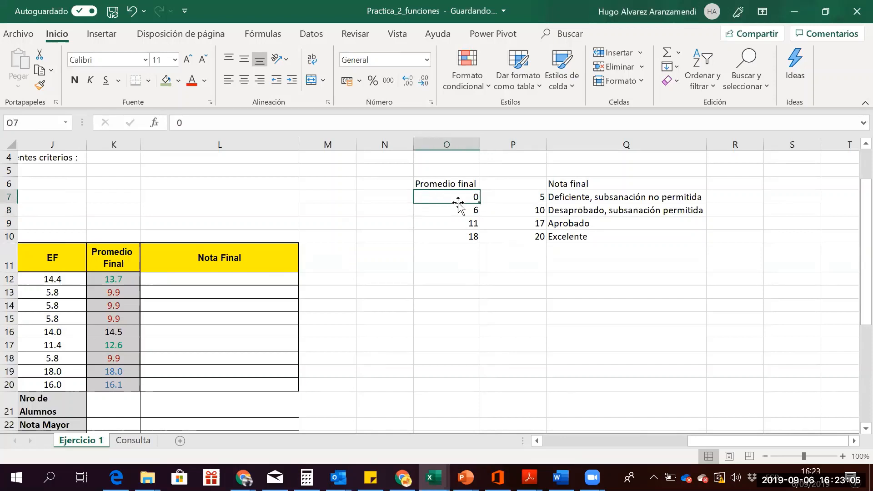
key("Right")
key("Right")
key("Right")
key("Left")
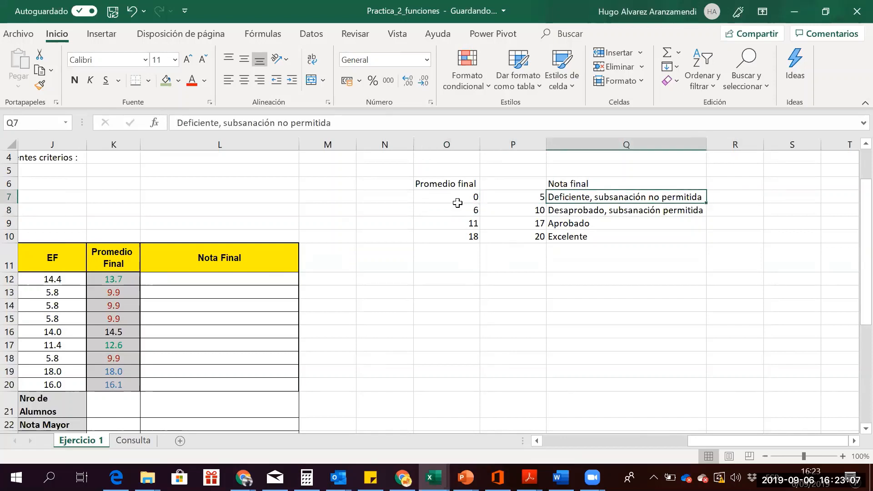
key("Left")
key("Right")
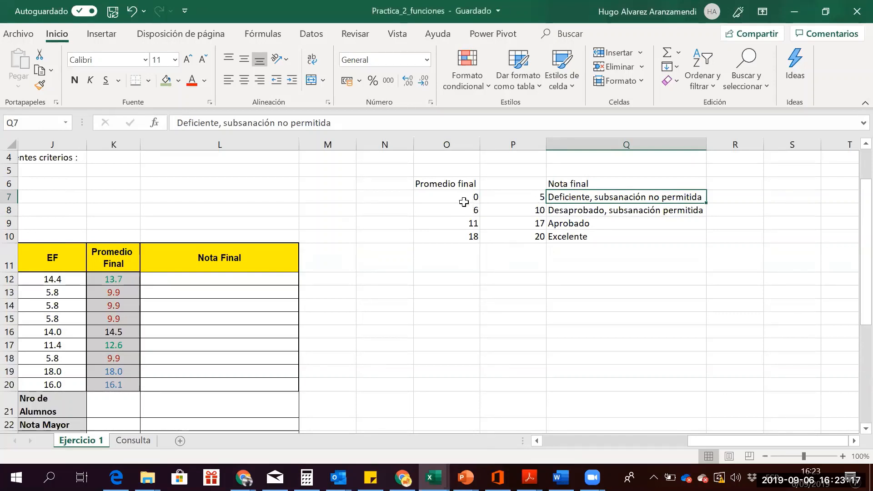
left_click_drag(473, 198, 474, 236)
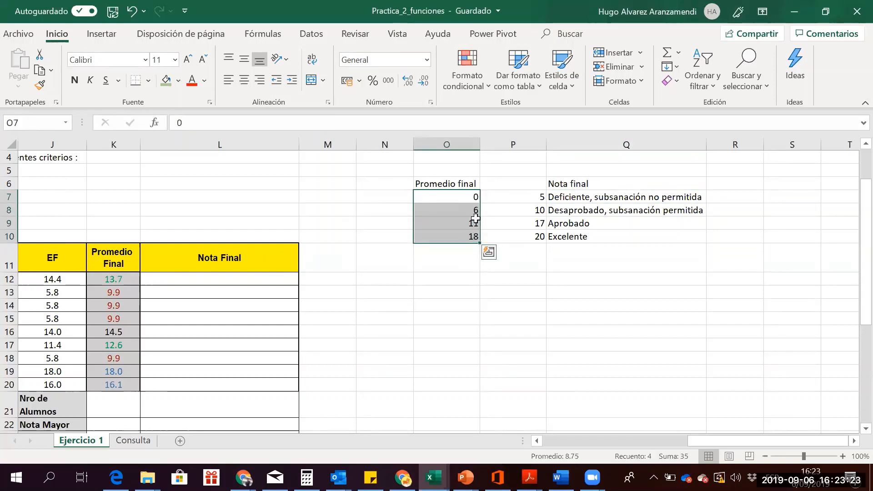
left_click(475, 210)
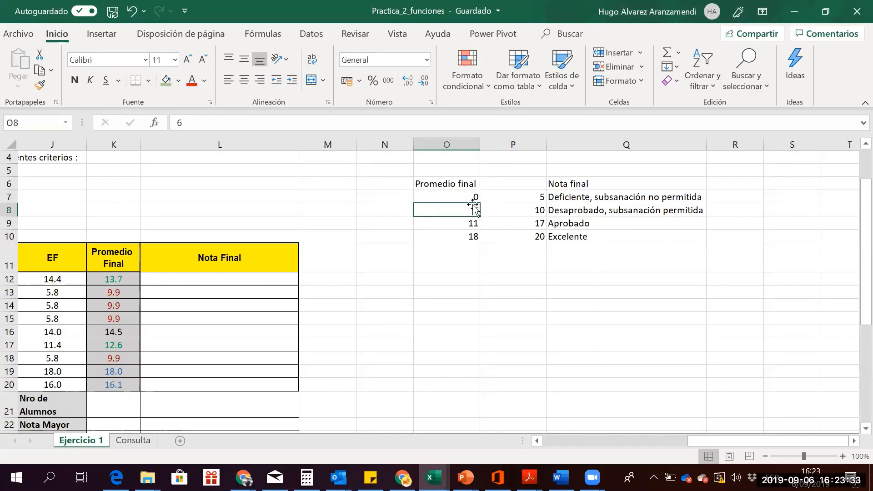
key("Right")
key("Left")
key("Right")
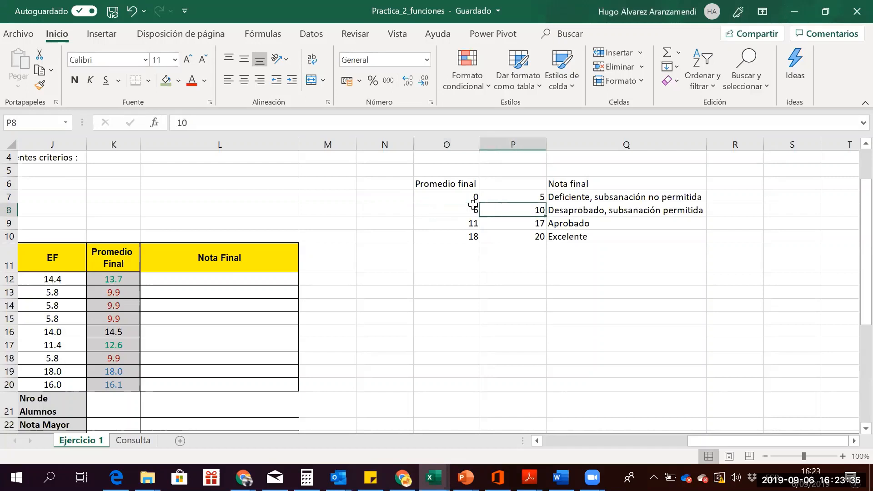
key("Right")
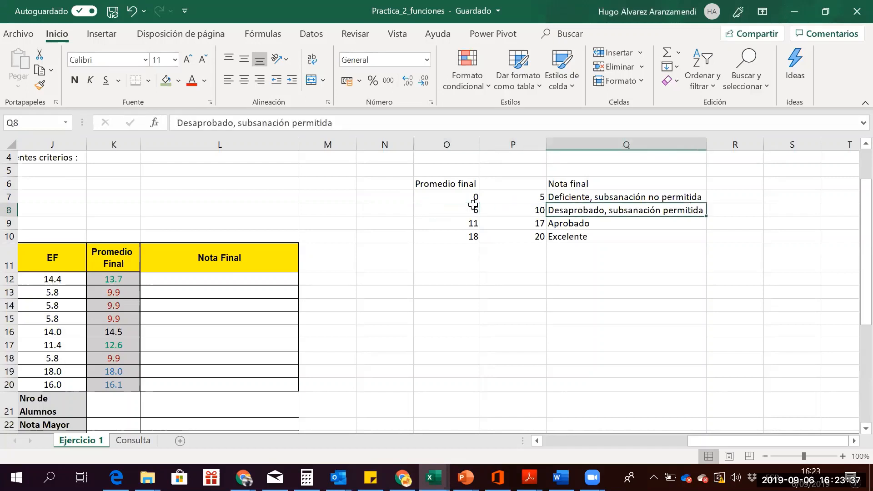
key("Left")
key("Left")
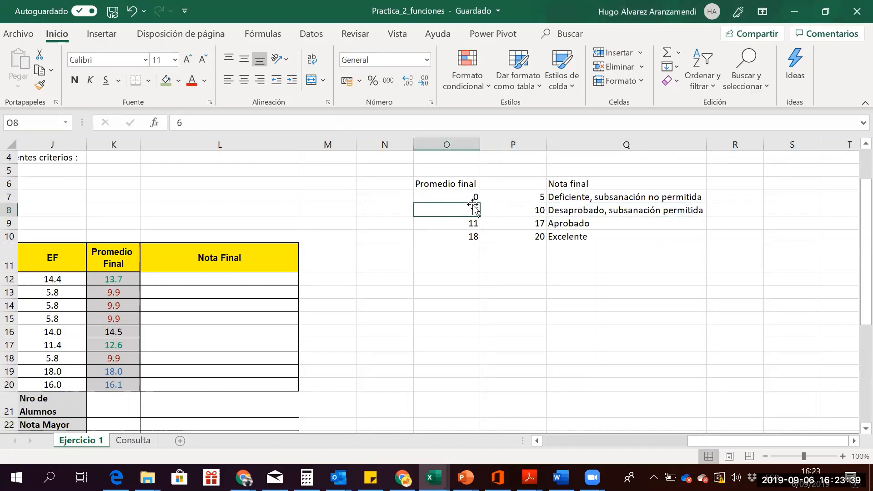
left_click_drag(470, 194, 466, 241)
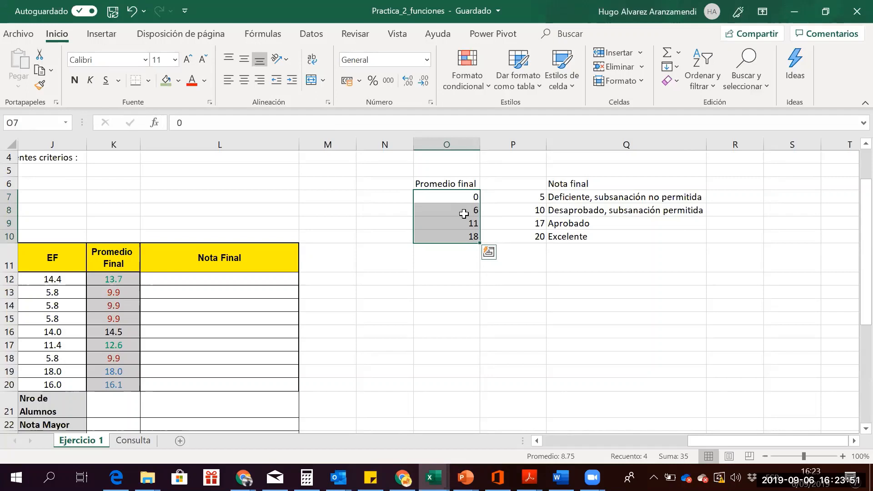
left_click(464, 214)
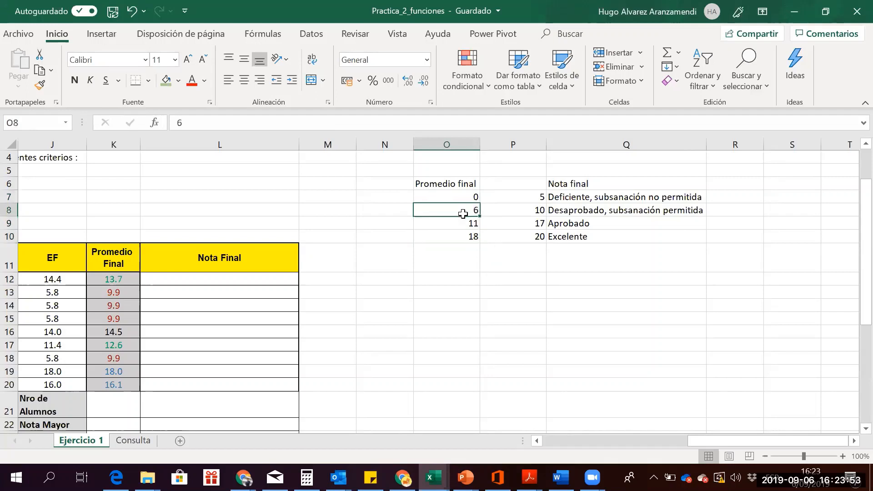
key("Right")
key("Right")
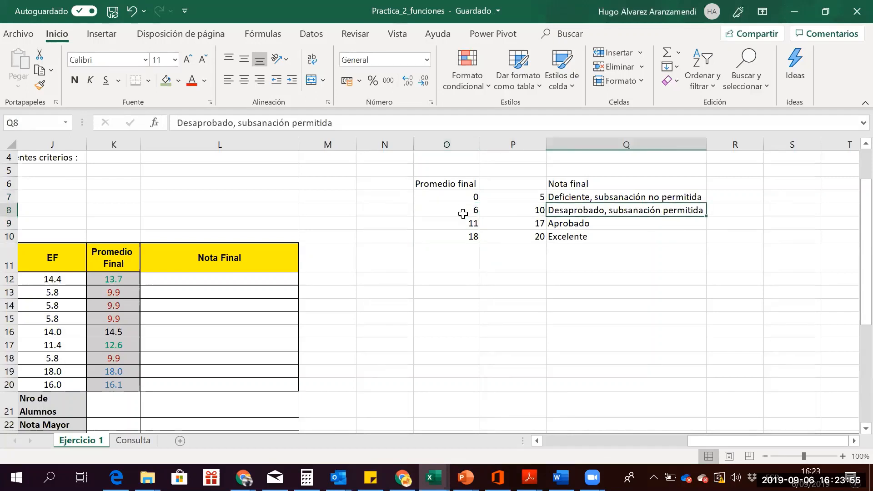
left_click(216, 276)
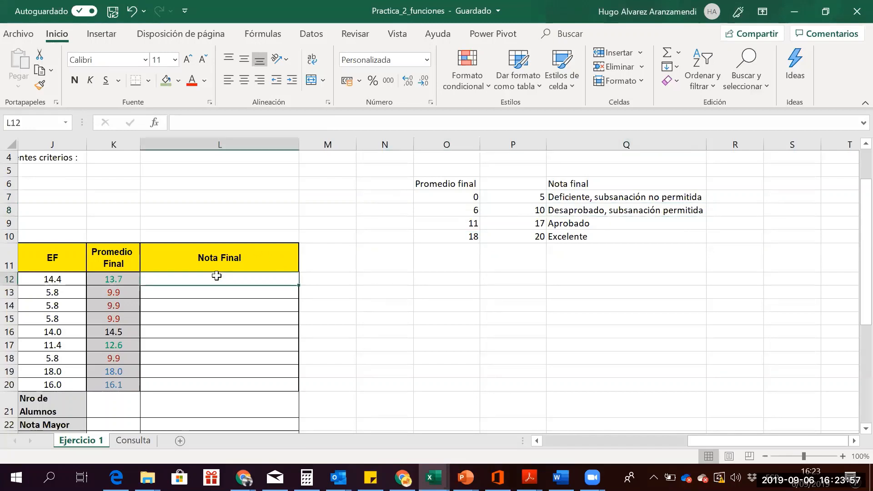
type("=")
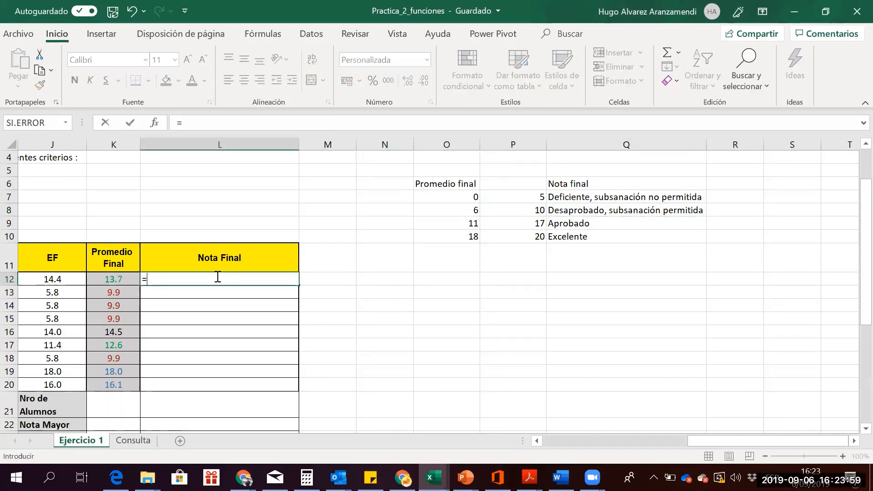
type("buscarv(")
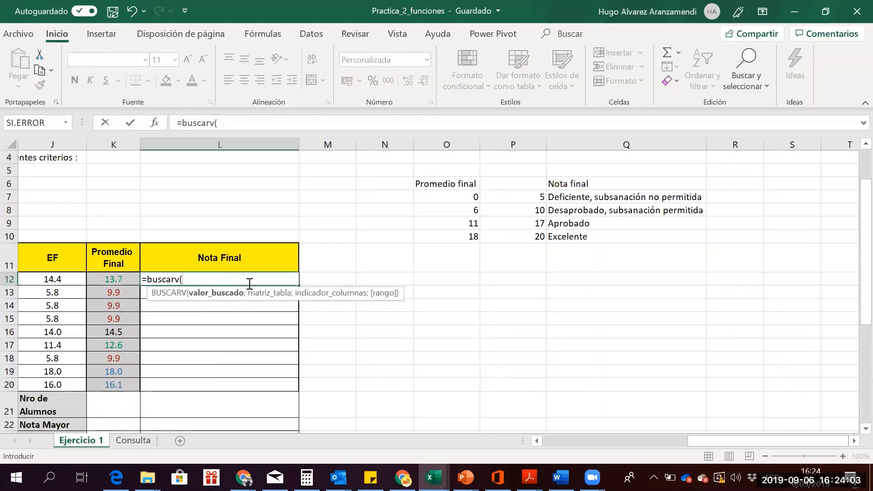
In L12's BUSCARV, use K12 as lookup value and absolute range $O$7:$Q$10
left_click(99, 282)
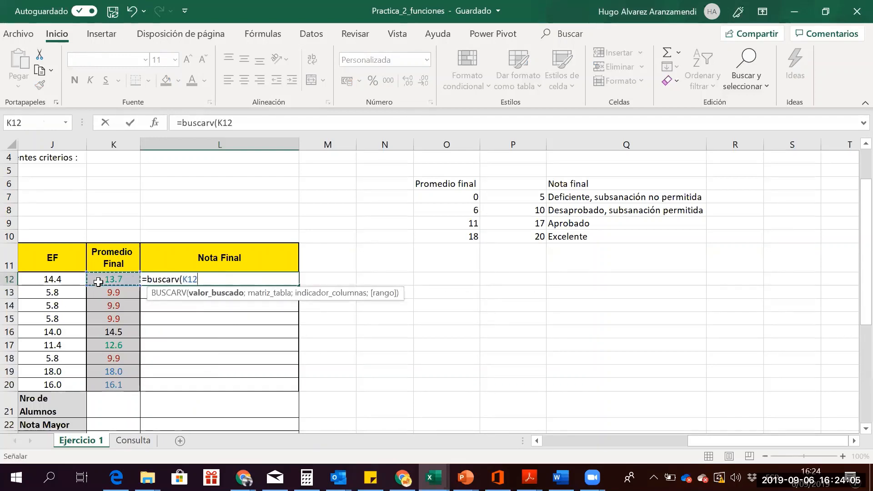
left_click(247, 122)
type(";")
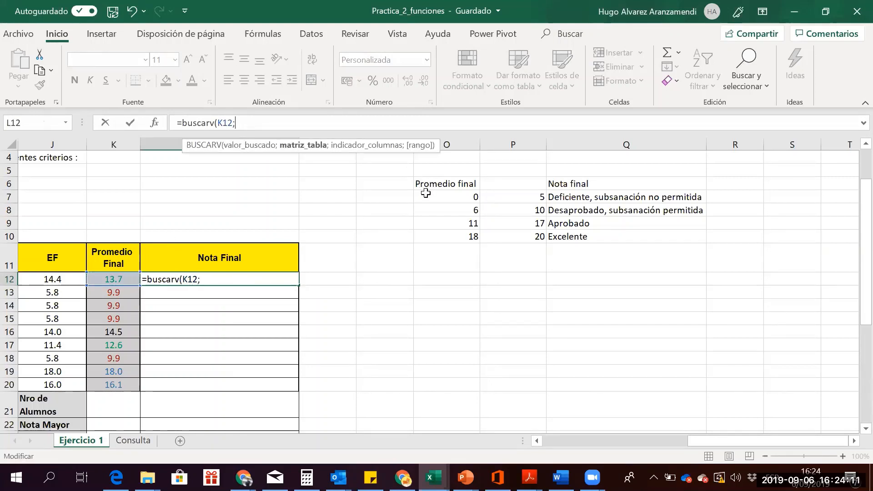
left_click_drag(426, 193, 550, 242)
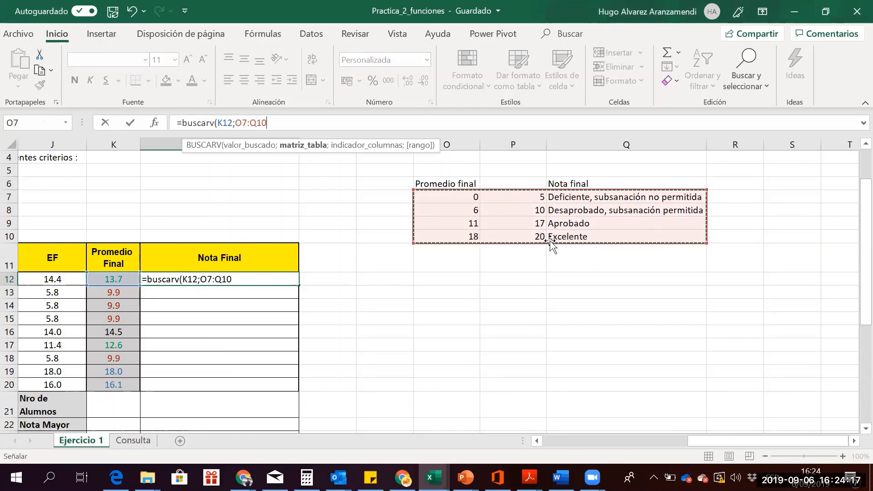
key("F4")
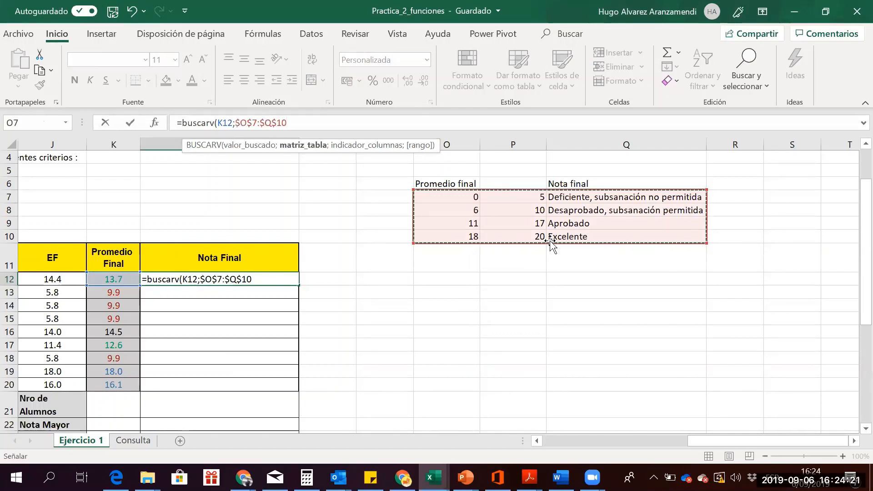
Finish the formula with column 3 and VERDADERO, and commit it so L12 shows Aprobado
type(";")
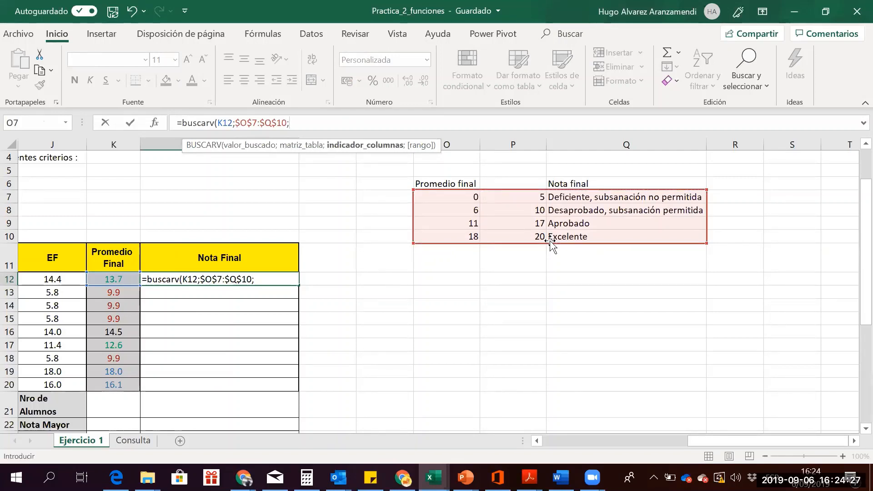
type("3")
type(";")
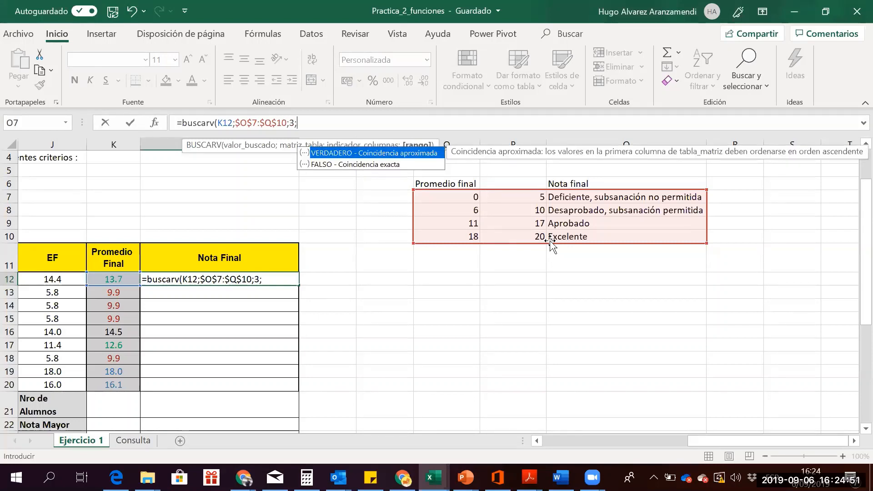
type("verdade")
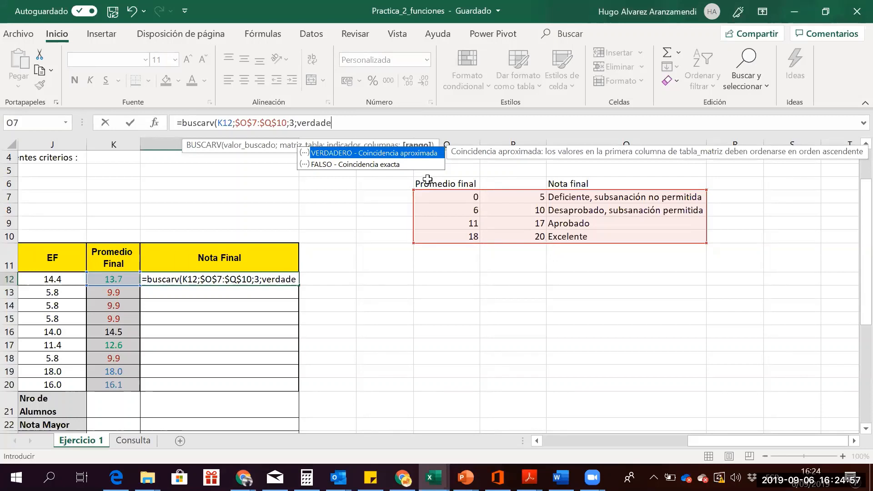
double_click(392, 152)
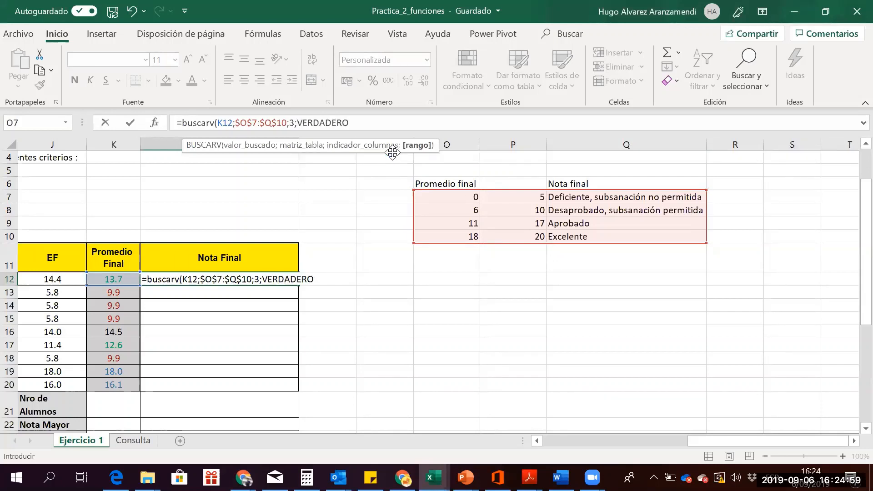
key("Return")
key("Up")
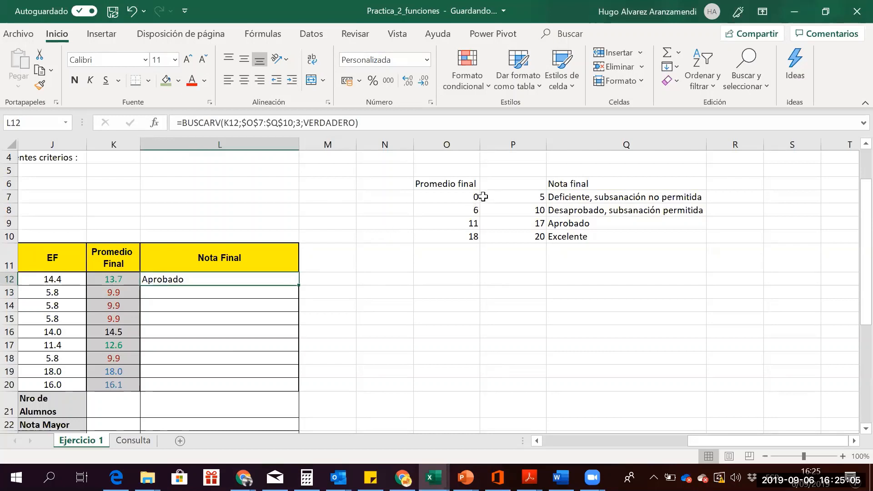
left_click_drag(471, 196, 467, 237)
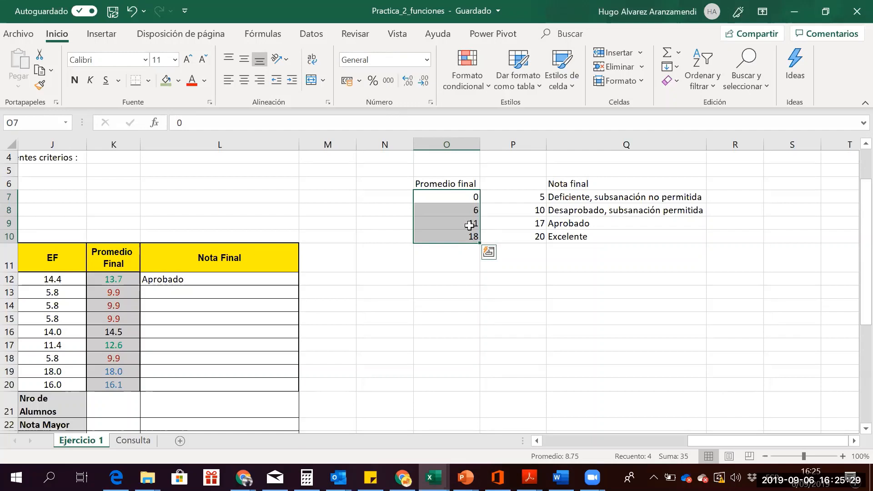
left_click(470, 225)
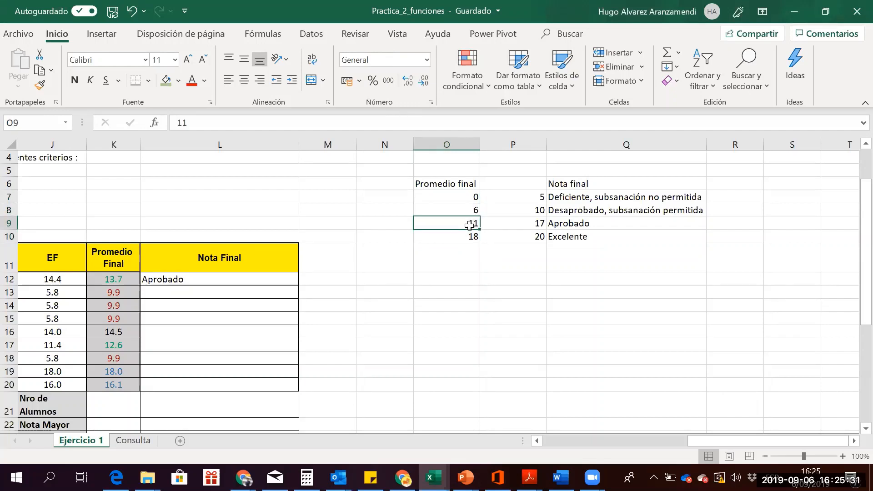
key("Right")
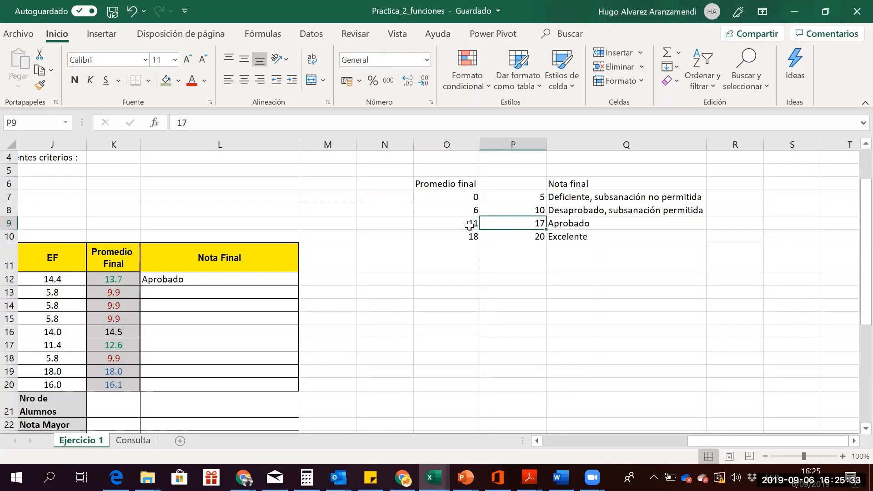
key("Right")
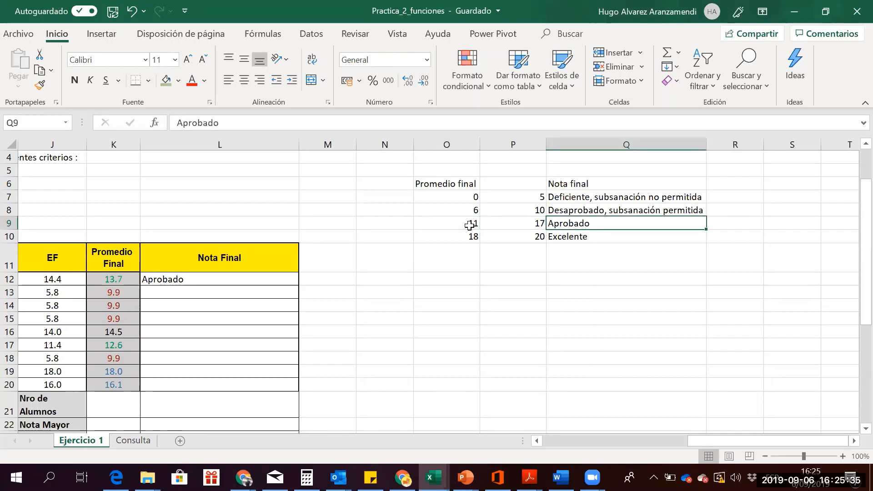
left_click(470, 225)
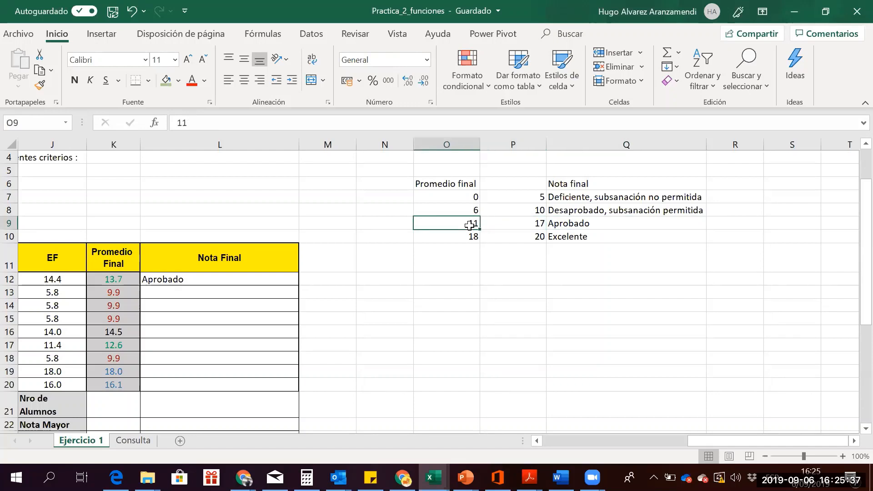
key("Left")
key("Left")
key("Down")
key("Down")
key("Down")
key("Left")
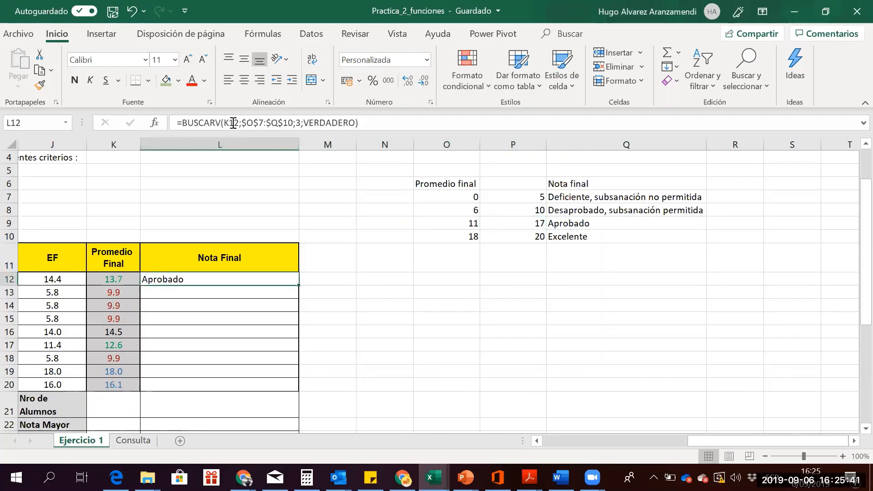
Confirm L12's $O$7:$Q$10 formula, fill it down to L20, and check the grades
left_click_drag(241, 122, 293, 124)
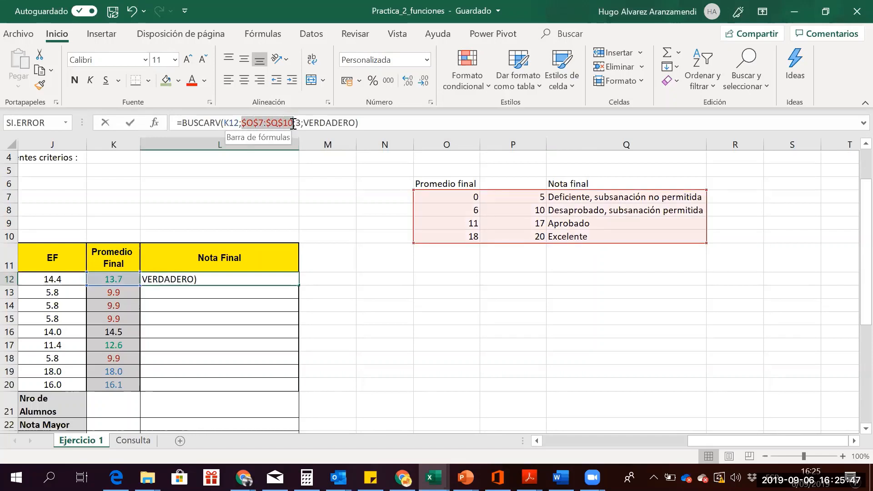
left_click_drag(293, 123, 293, 124)
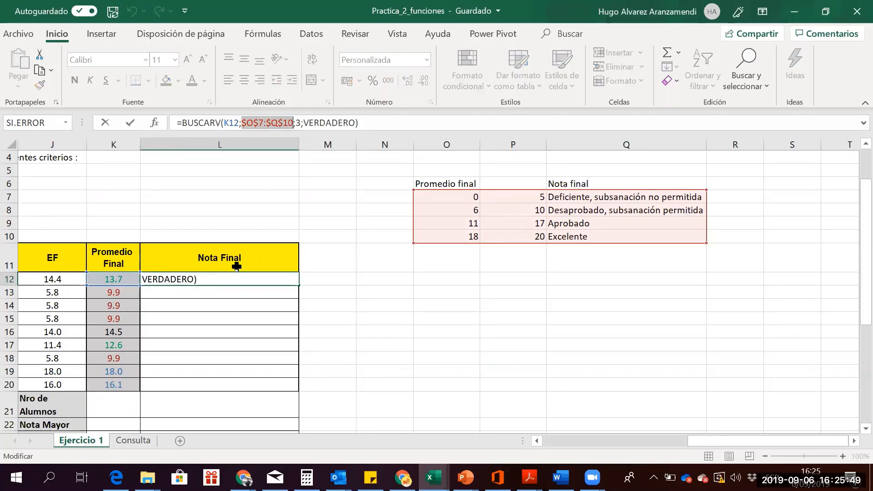
key("ctrl+Return")
left_click_drag(298, 285, 284, 393)
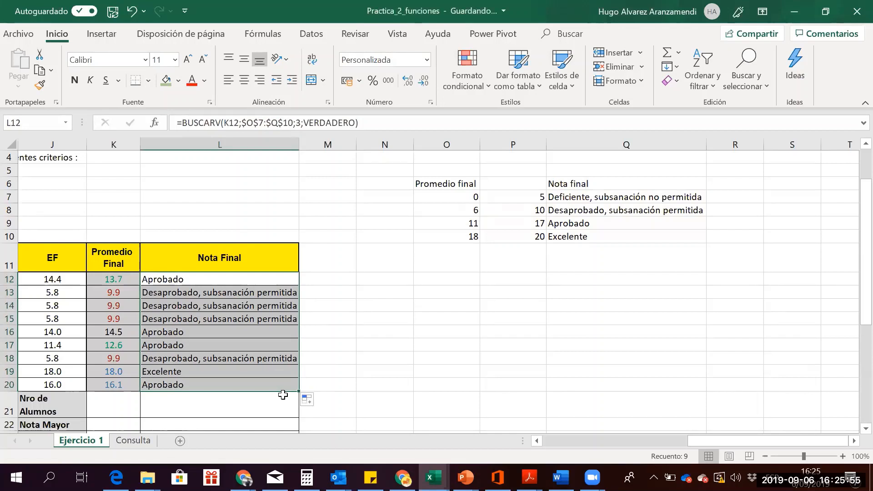
key("Down")
key("Down")
key("Down")
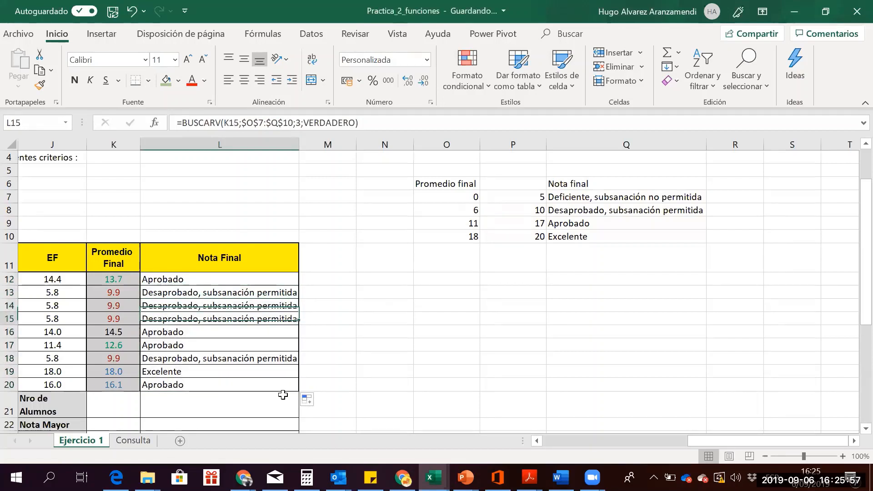
key("Down")
key("Down")
key("Down")
key("Down")
key("Down")
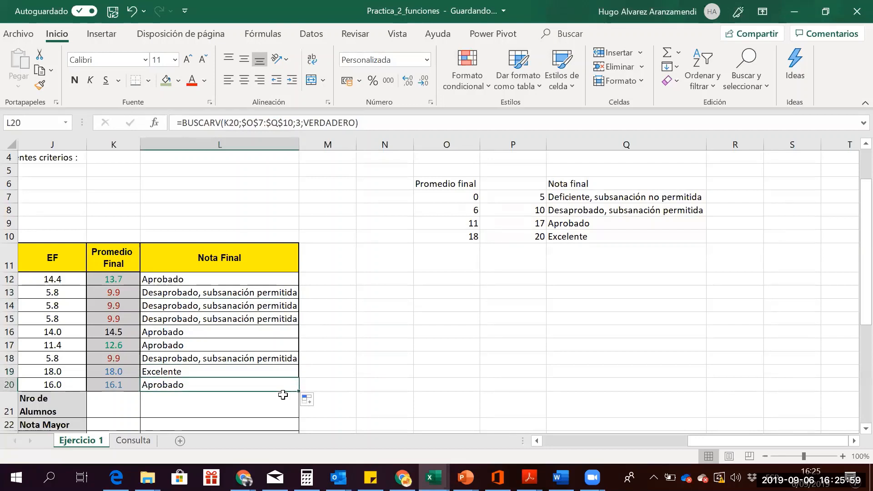
key("Up")
key("Up")
key("Up")
key("Up")
key("Up")
key("Up")
key("Up")
key("Up")
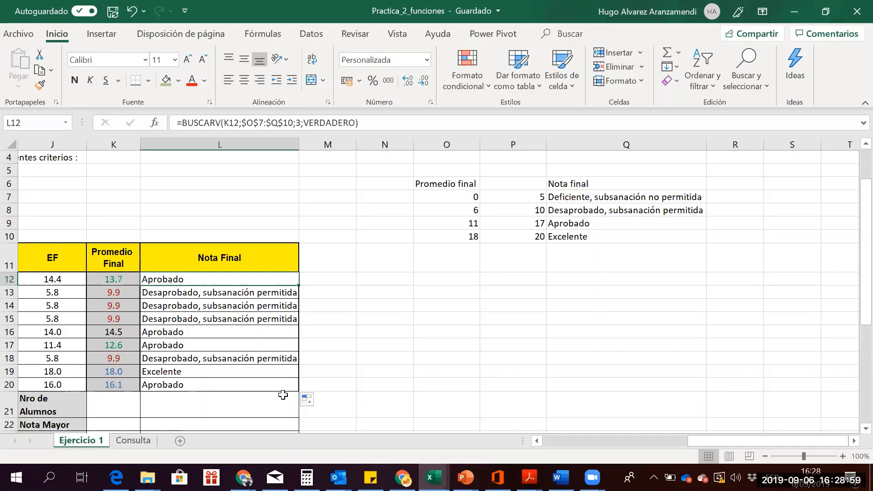
Delete the four $ signs so L12's lookup range reads O7:Q10
left_click(159, 291)
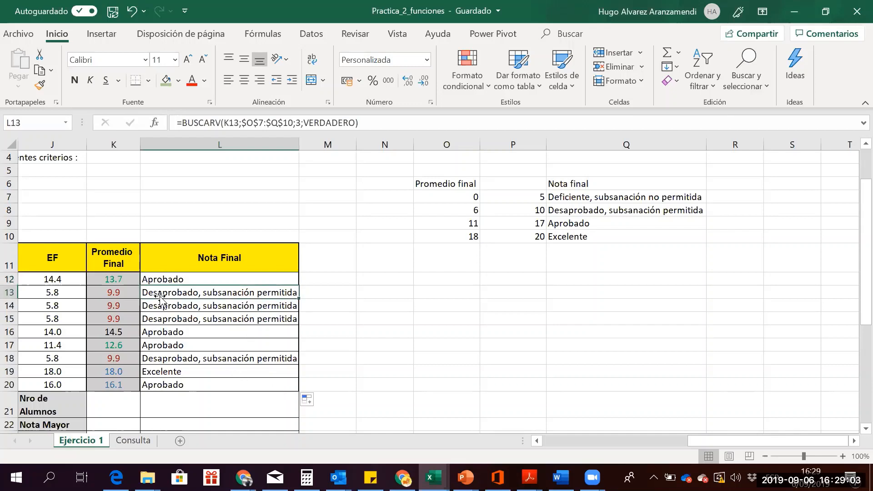
left_click(157, 276)
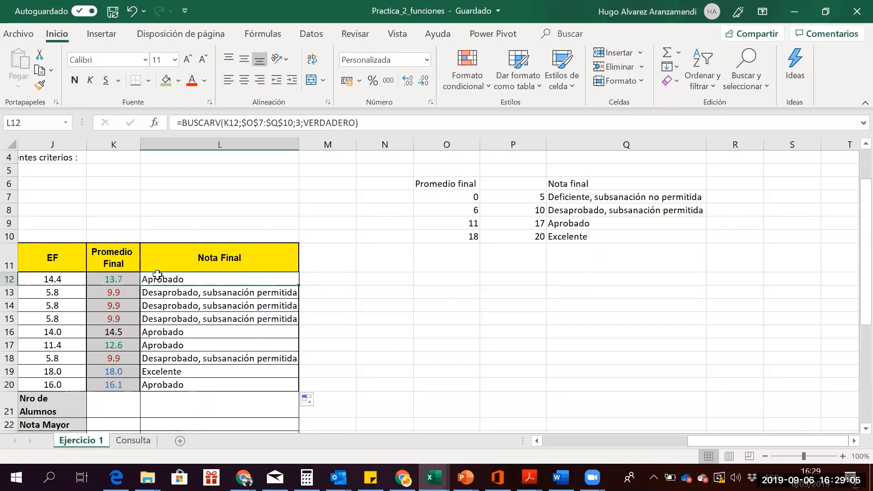
left_click(244, 121)
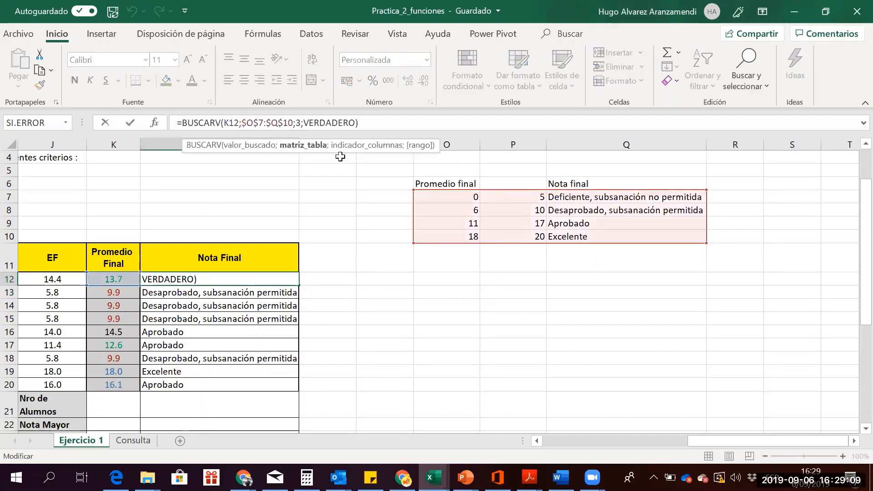
key("Delete")
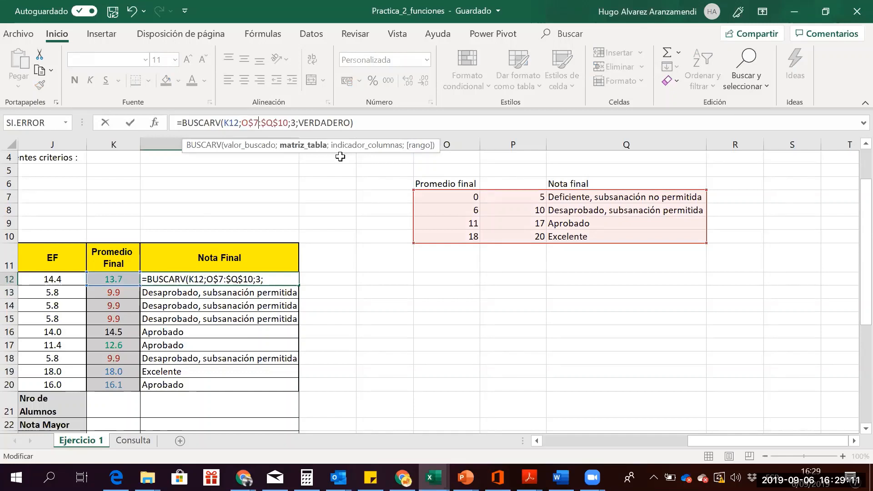
key("Right")
key("Delete")
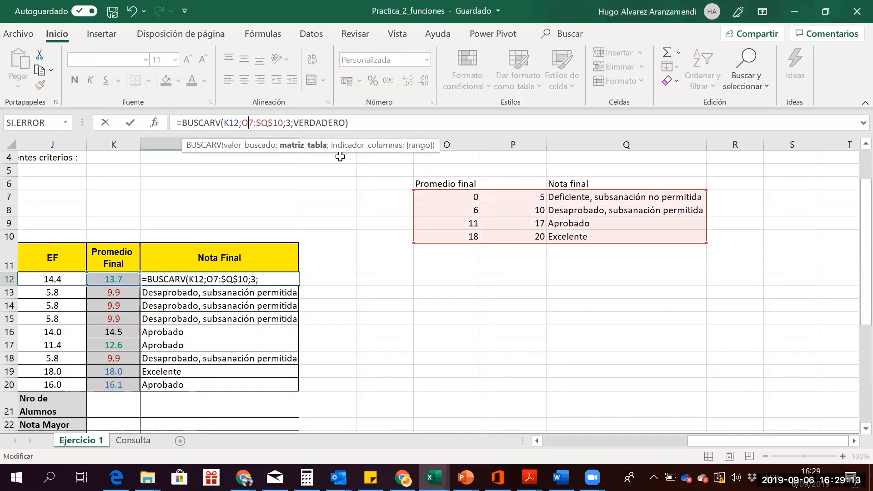
key("Delete")
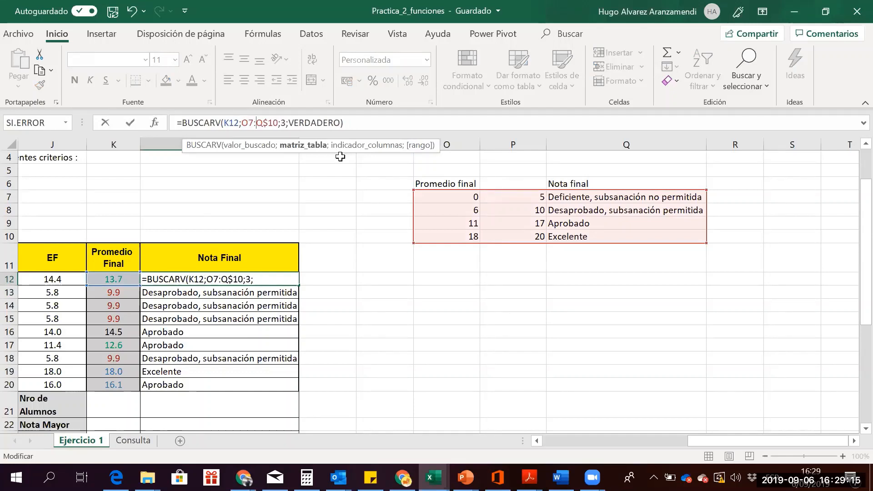
key("BackSpace")
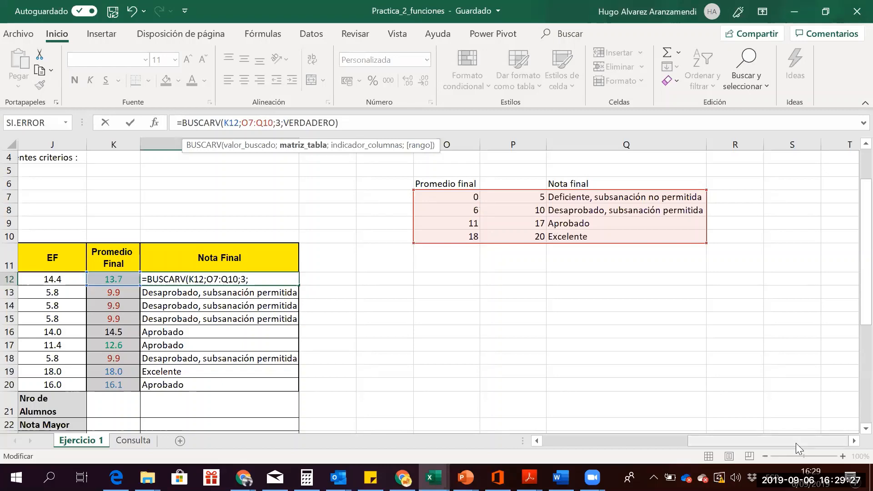
Confirm L12's relative formula, zoom the sheet to 110%, and narrow columns M and N
key("Return")
key("Up")
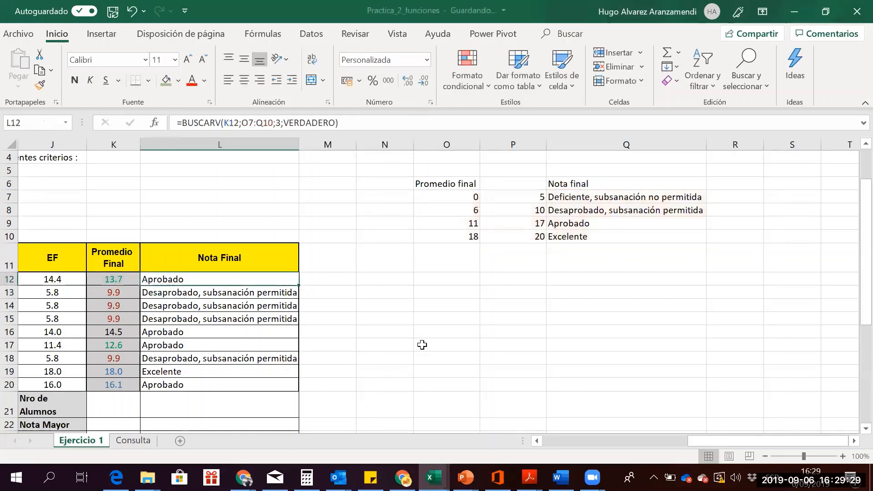
left_click(843, 457)
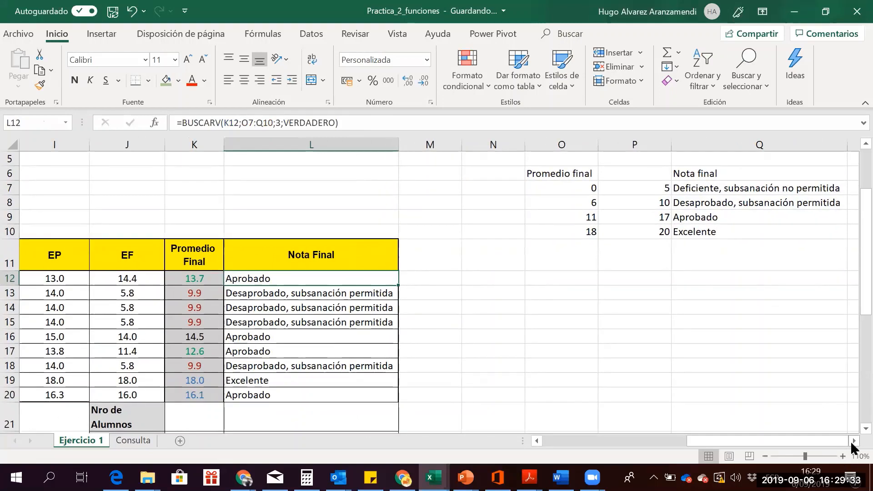
left_click(853, 441)
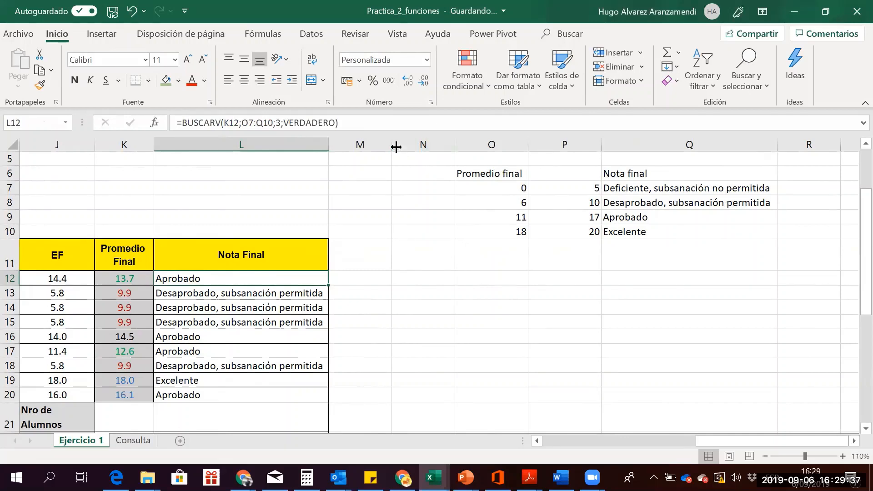
left_click_drag(396, 146, 353, 145)
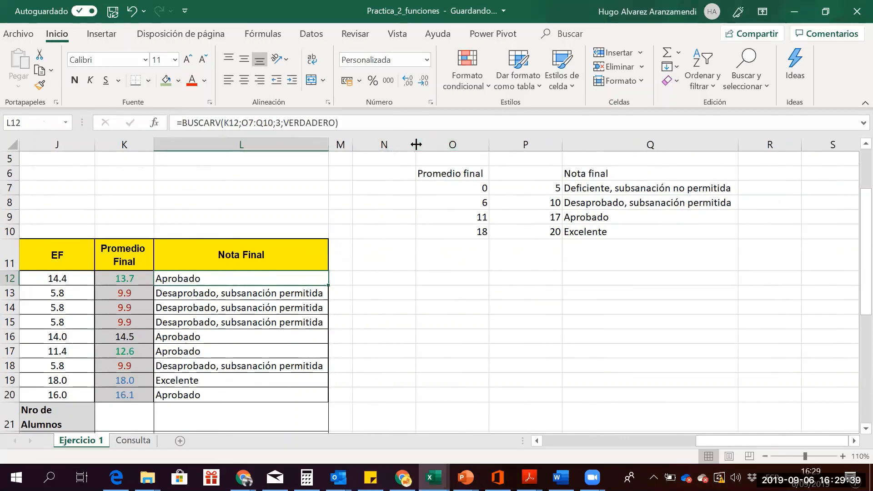
left_click_drag(416, 145, 379, 150)
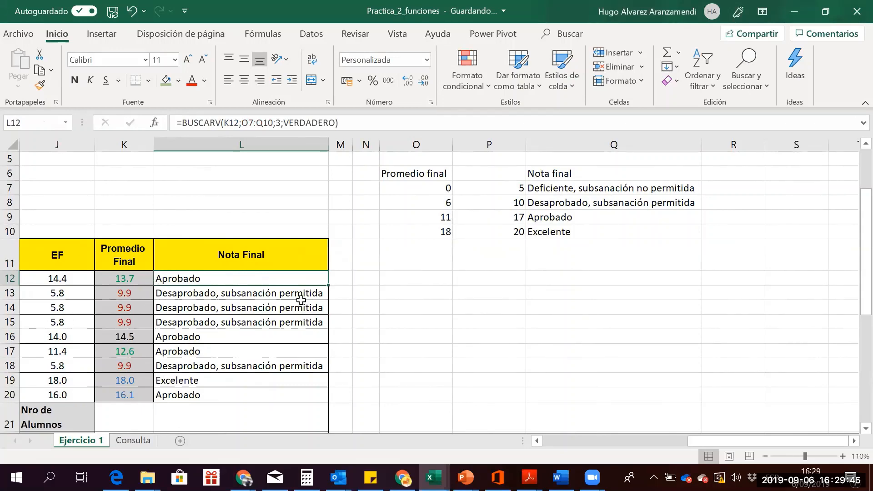
Fill L12's formula down to L20 and inspect L14's shifted lookup range
left_click_drag(329, 283, 326, 407)
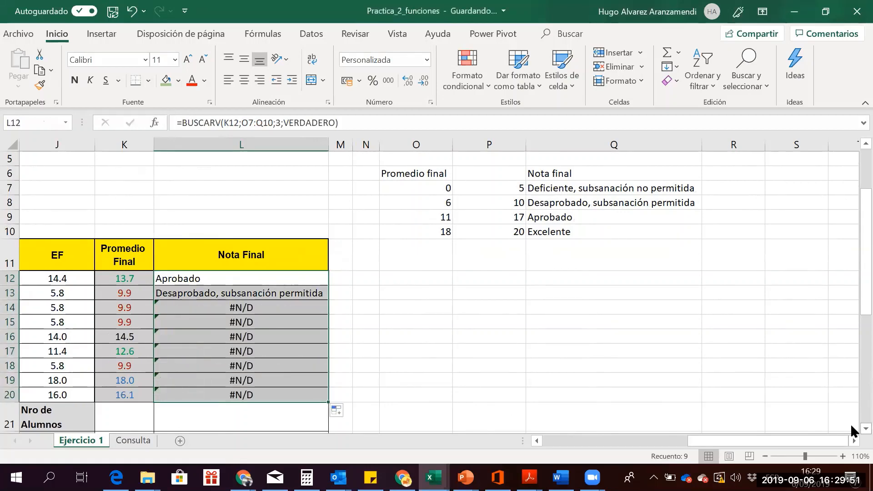
scroll(852, 430, "down", 1)
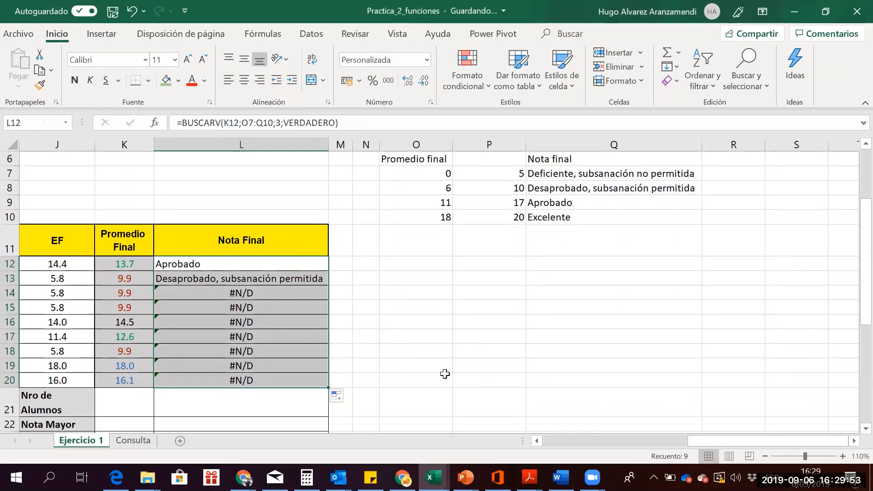
left_click(289, 322)
left_click(225, 291)
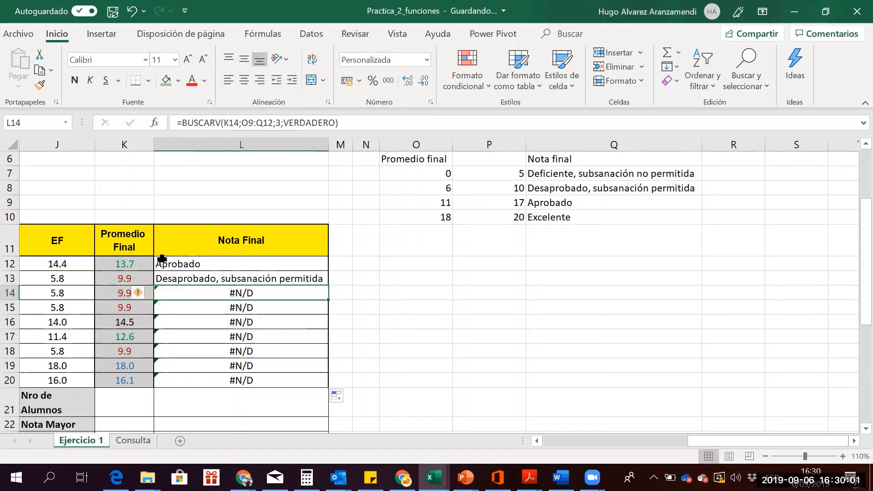
left_click(258, 122)
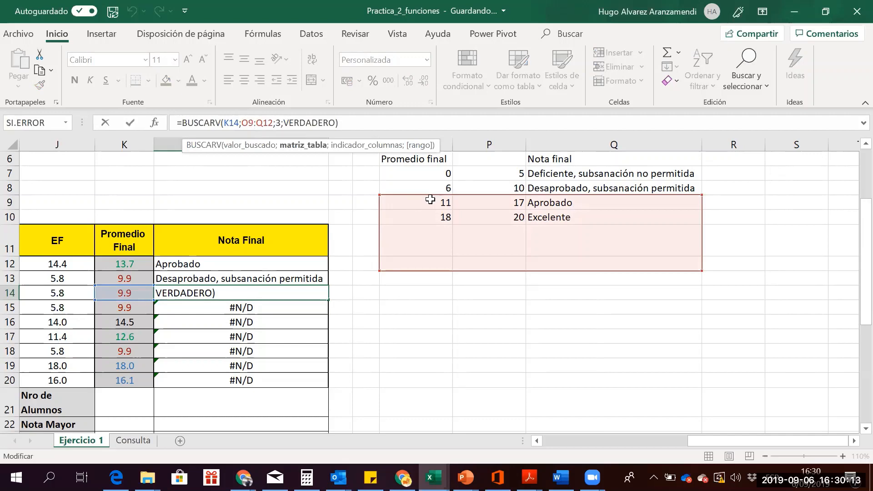
Inspect each shifted lookup range from L15 through L20 without changing the formulas
key("Return")
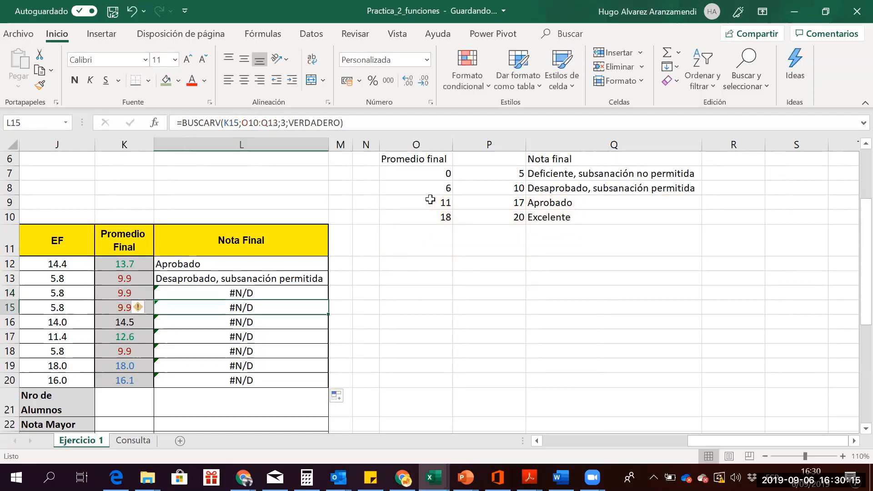
key("F2")
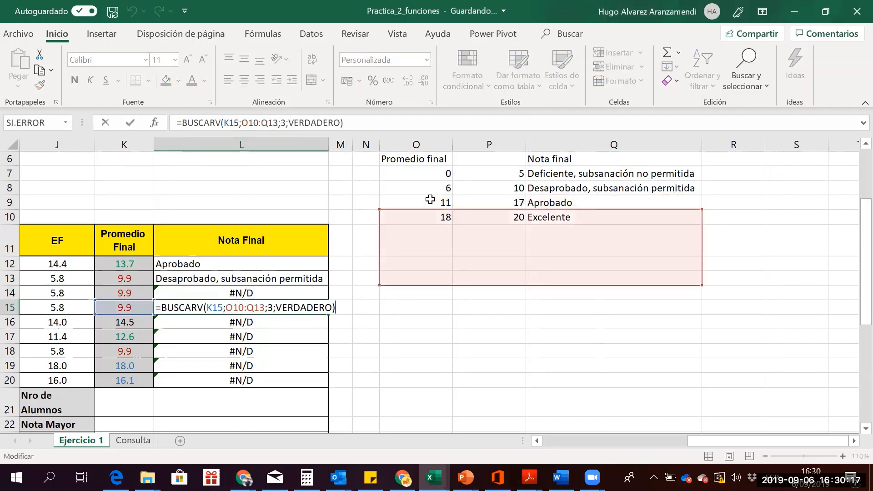
key("Return")
key("F2")
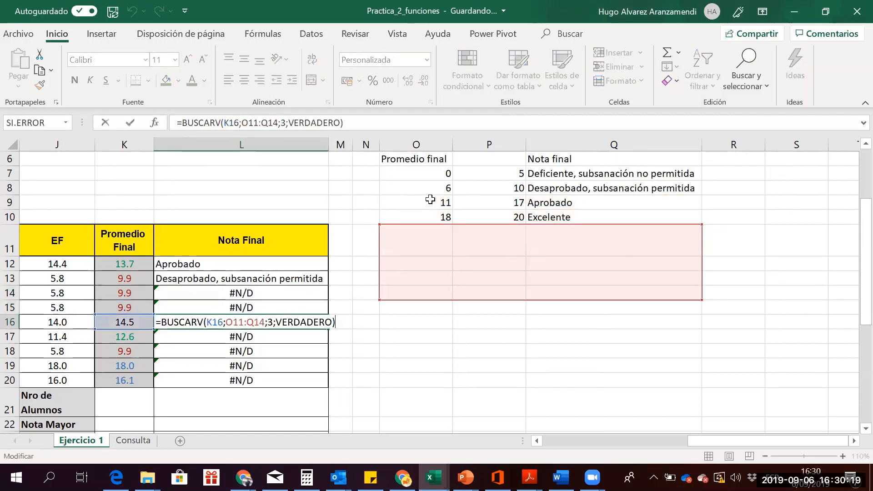
key("Return")
key("F2")
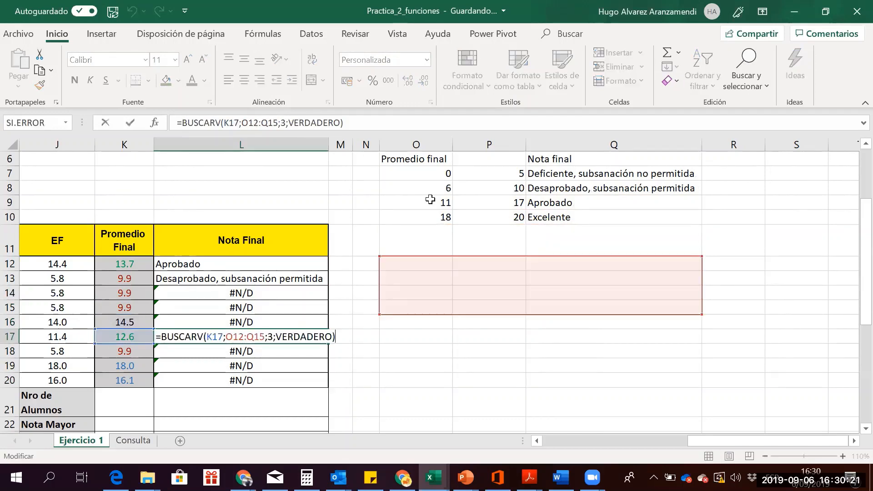
key("Return")
key("F2")
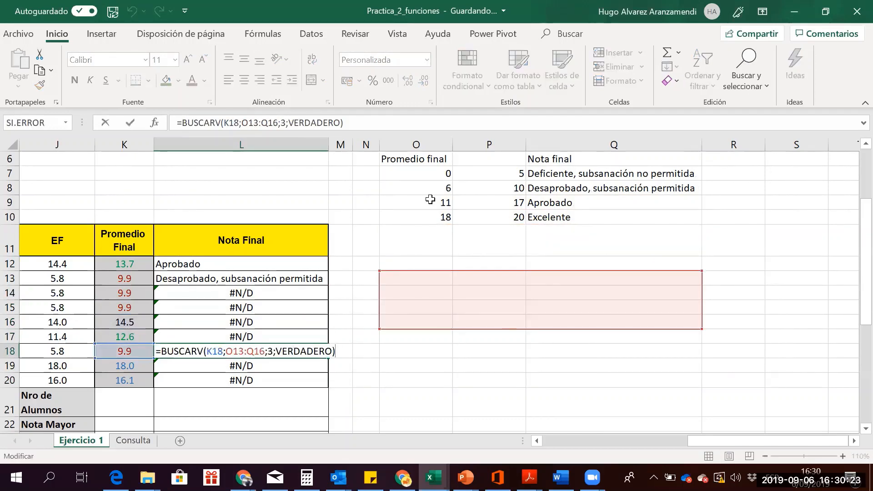
key("Return")
key("F2")
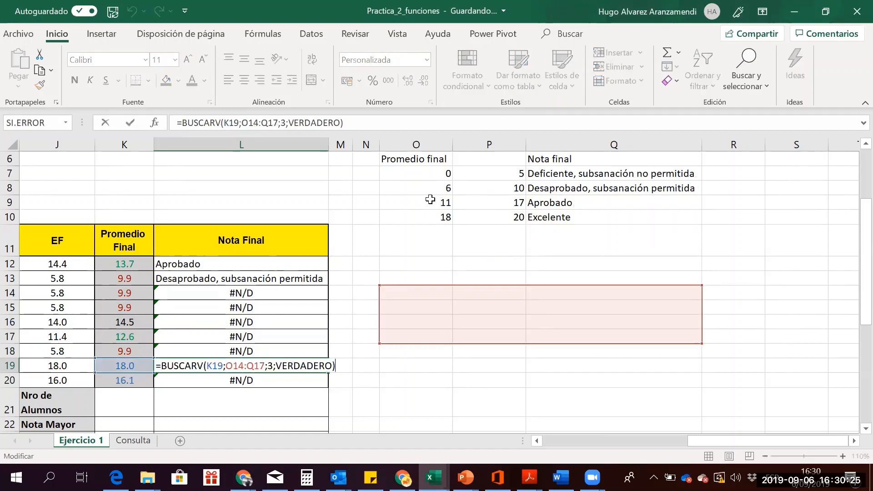
key("Return")
key("F2")
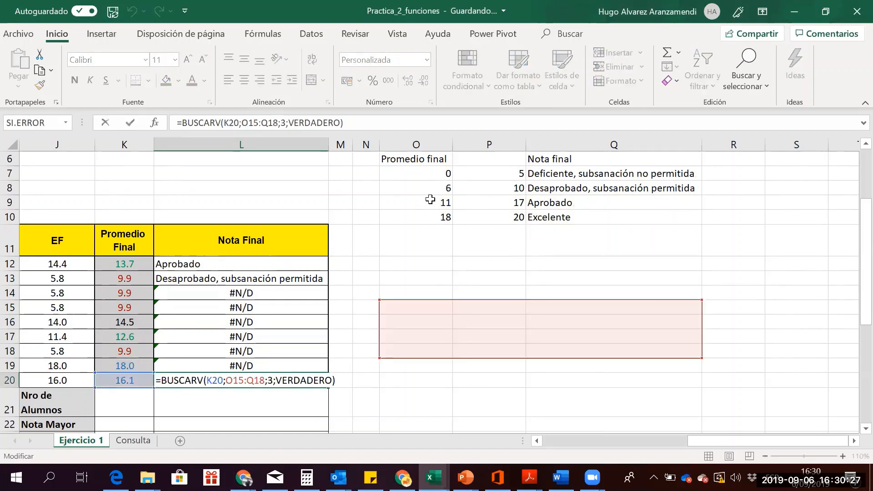
key("Return")
Compare the formulas in L12 and L13 to see how the range shifted
key("Up")
key("Up")
key("Up")
key("Up")
key("Up")
key("Up")
key("Up")
key("Up")
key("Up")
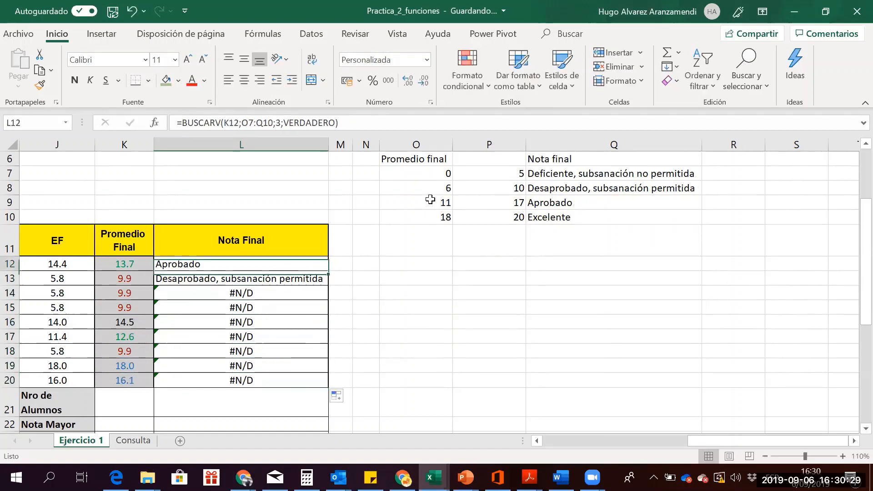
key("Down")
key("Up")
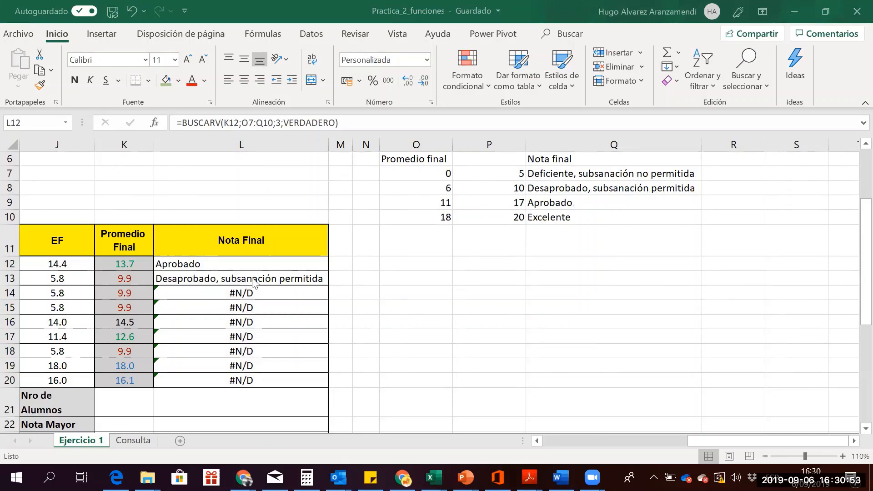
left_click(232, 269)
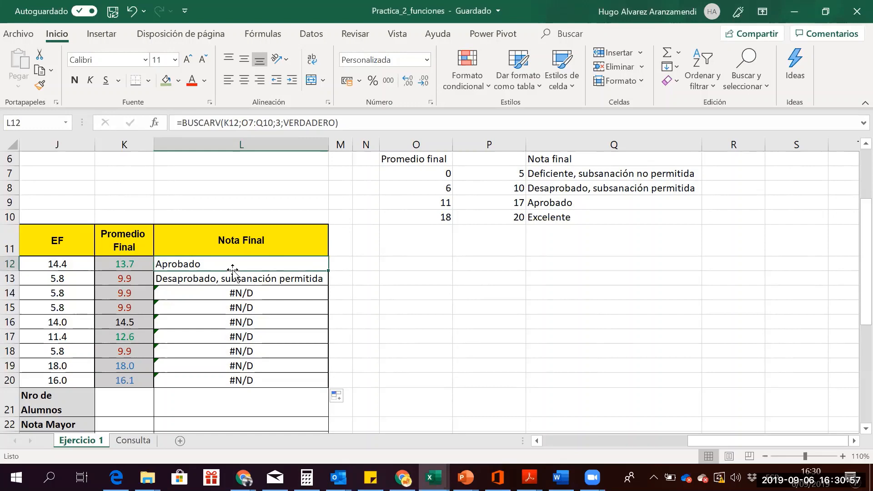
key("Down")
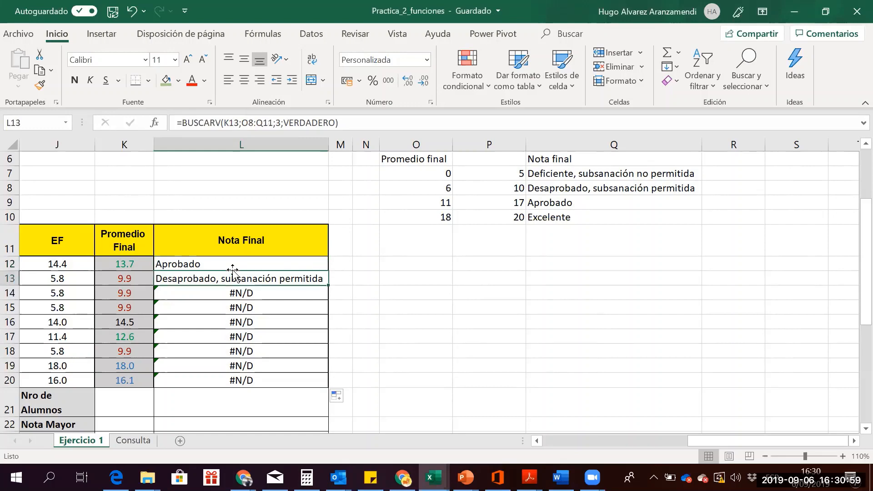
key("Up")
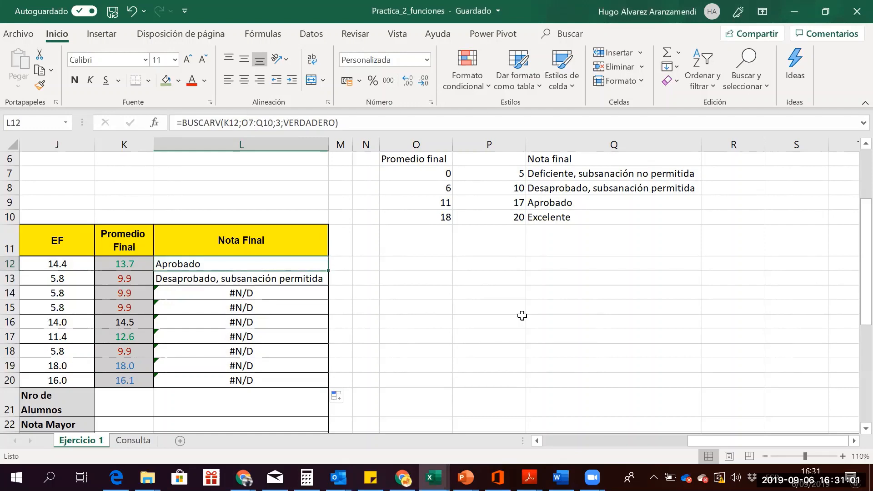
Make L12's lookup range absolute again as $O$7:$Q$10 with F4 and confirm it
key("F2")
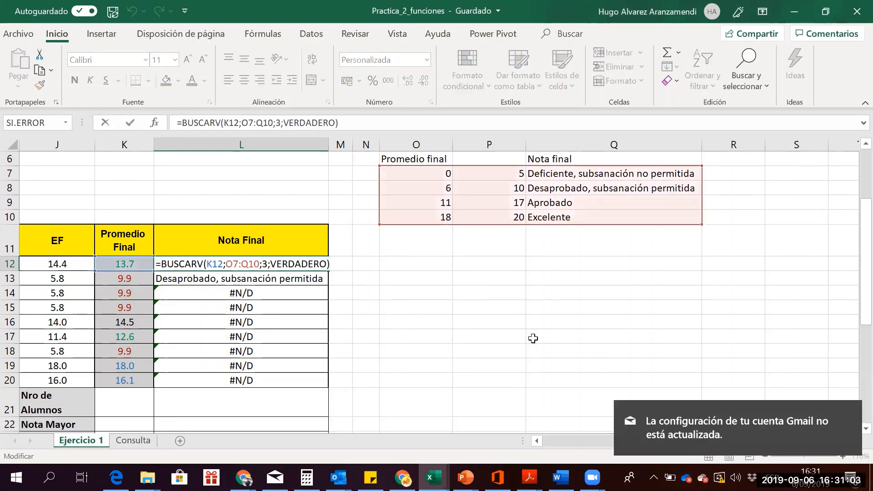
left_click(244, 123)
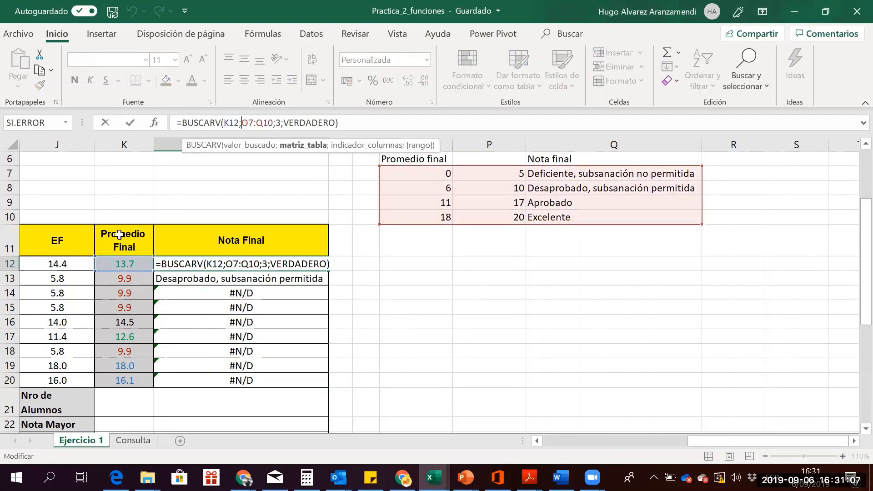
key("F4")
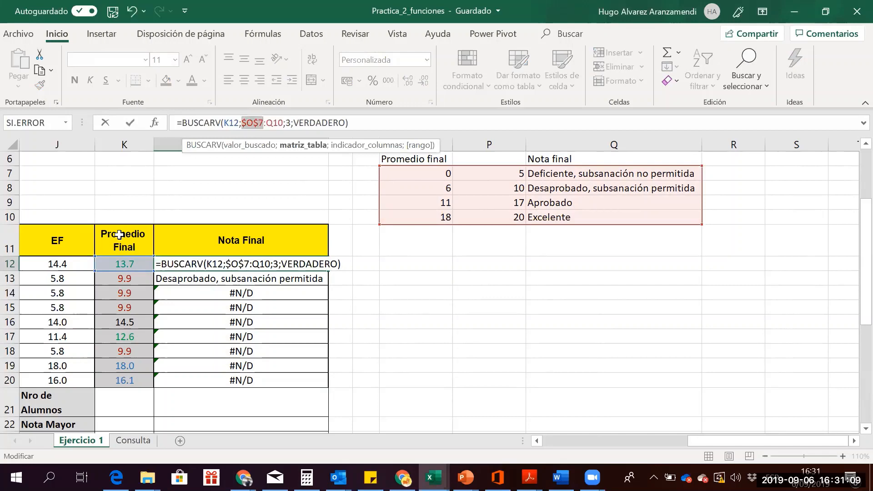
key("Right")
key("F4")
key("Return")
key("Up")
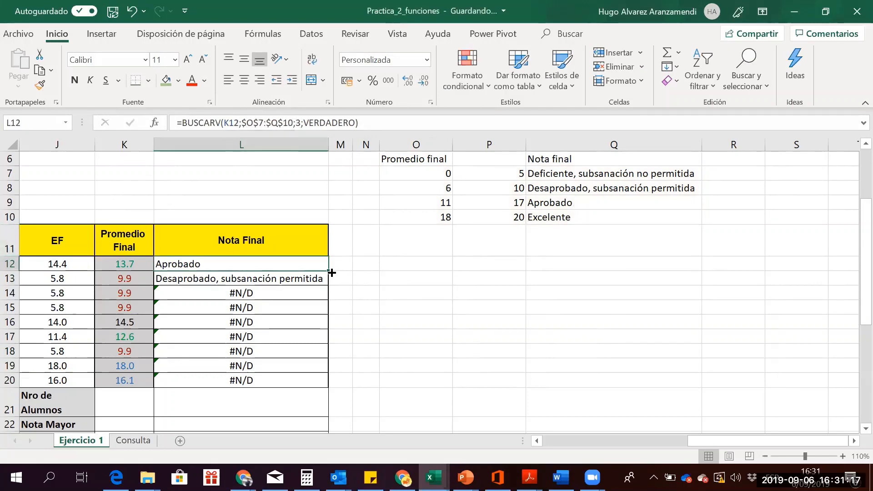
Fill the absolute BUSCARV formula from L12 down to L20 and check the lower grades
left_click_drag(330, 272, 324, 390)
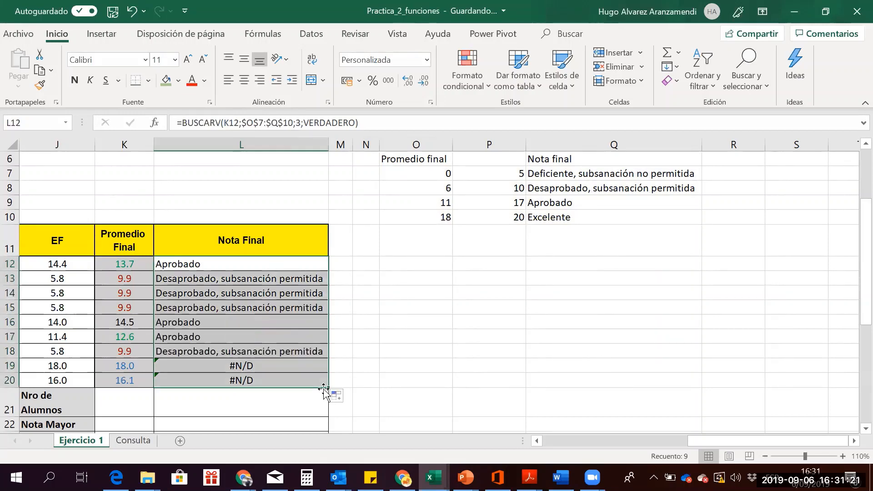
left_click_drag(254, 364, 211, 280)
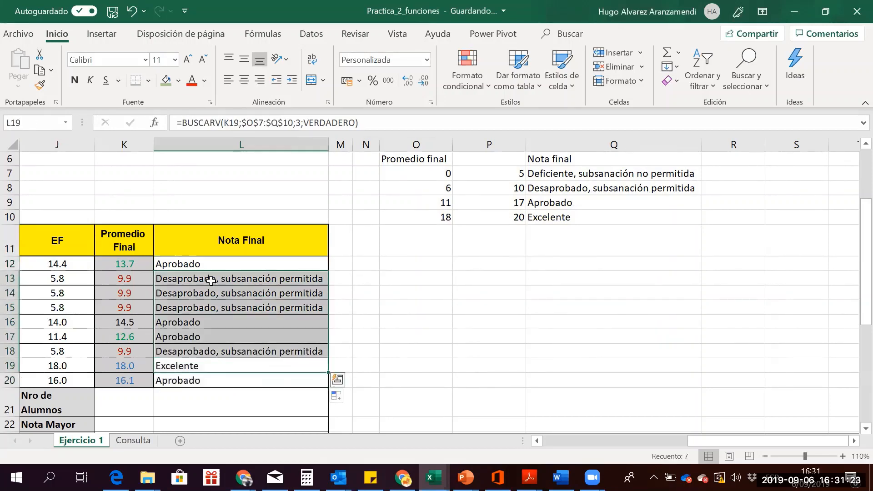
left_click(211, 280)
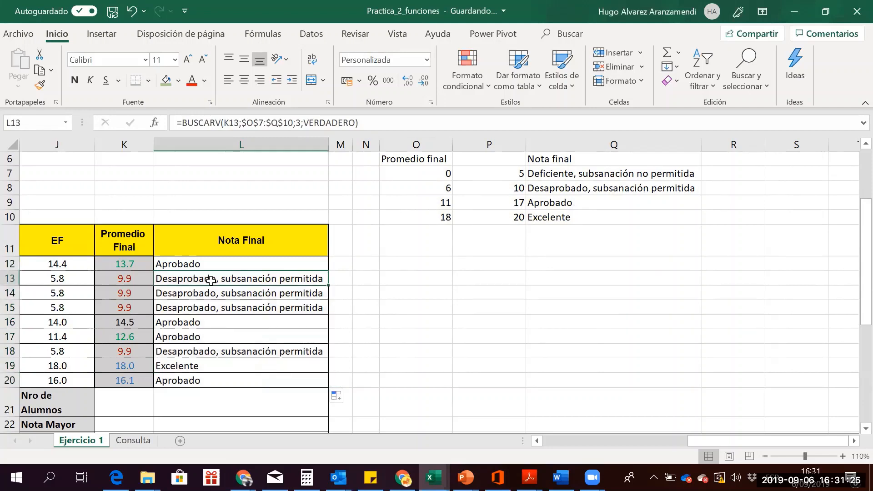
key("Down")
key("Down")
key("Down")
key("Down")
key("Down")
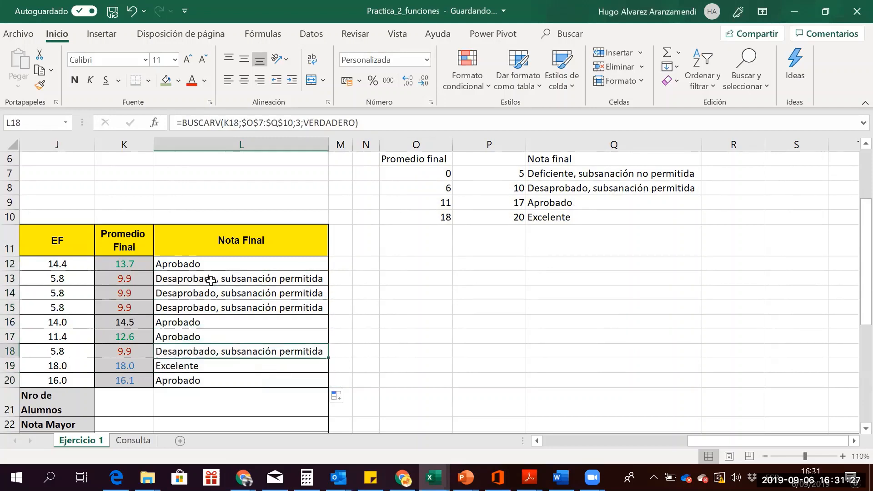
key("Down")
key("Down")
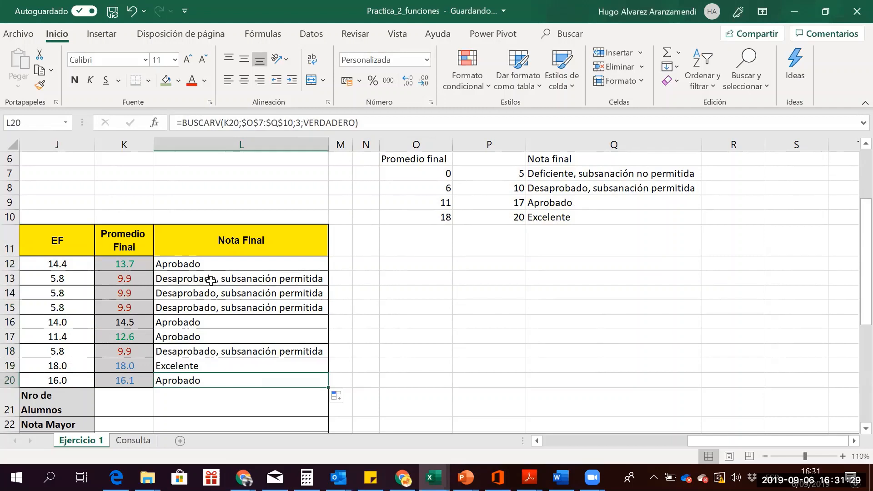
Compare averages and grades in rows 13–15 to verify the lookup, then return to L12
key("Up")
key("Up")
key("Up")
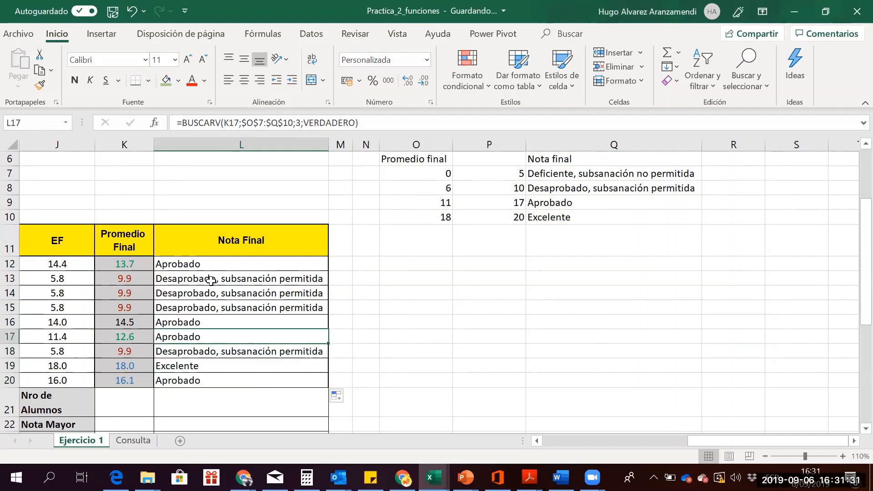
key("Up")
key("Up")
key("Up")
key("Up")
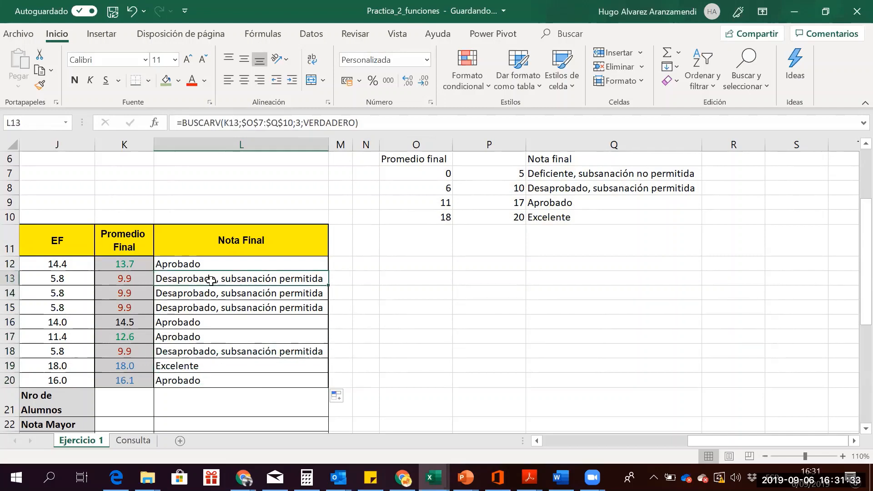
key("Down")
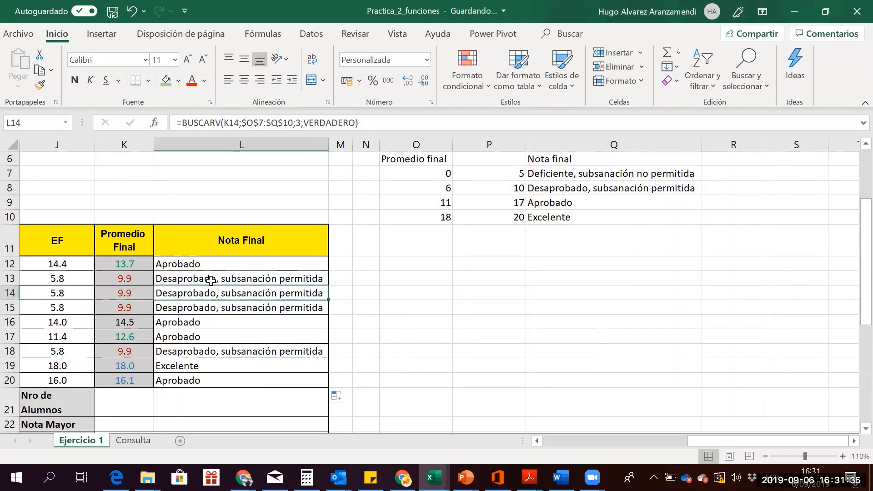
key("Left")
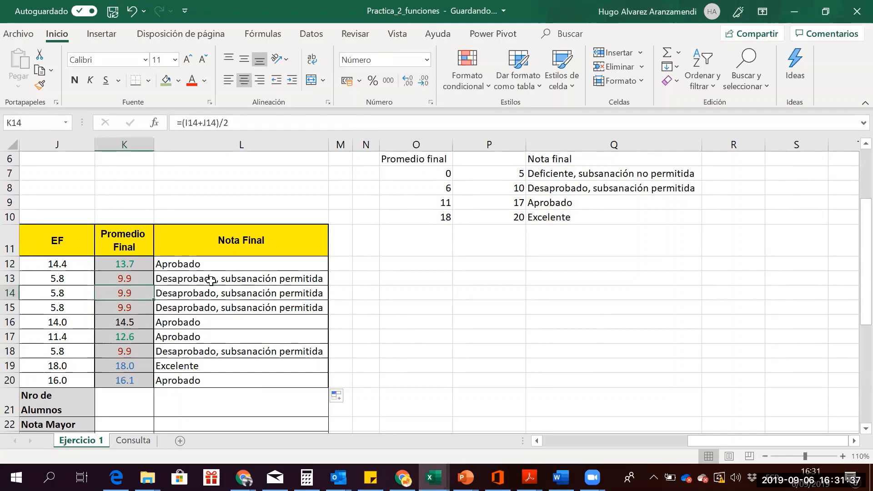
key("Right")
key("Left")
key("Right")
key("Left")
key("Down")
key("Right")
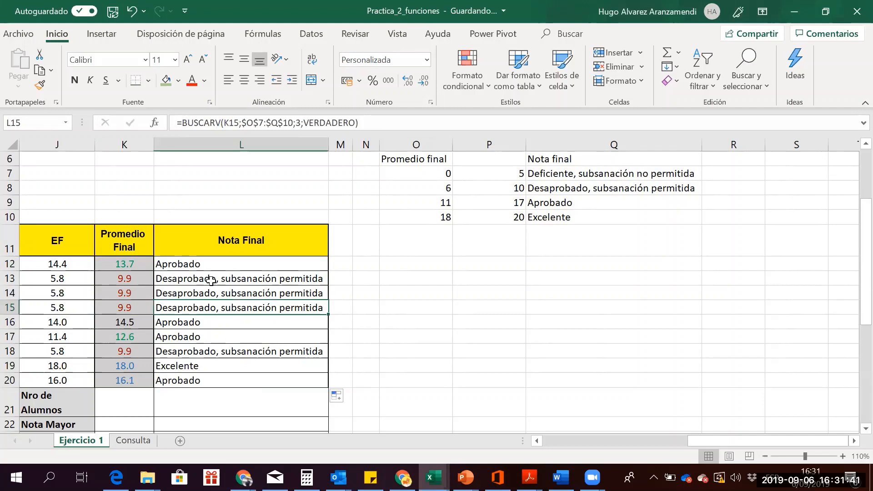
key("Up")
key("Up")
key("Up")
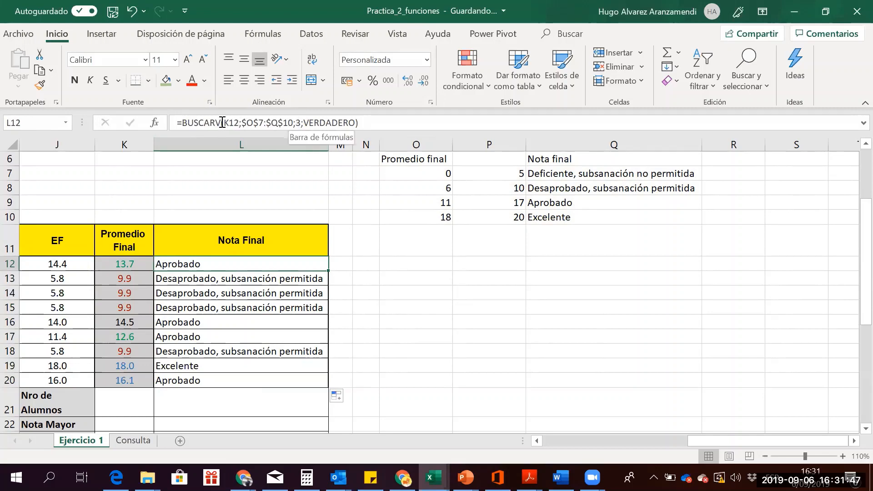
left_click_drag(223, 123, 241, 123)
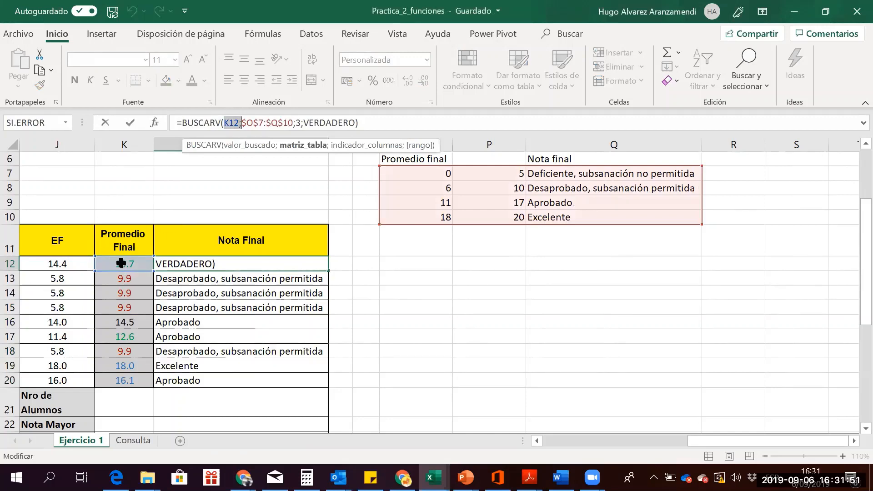
left_click_drag(430, 173, 430, 210)
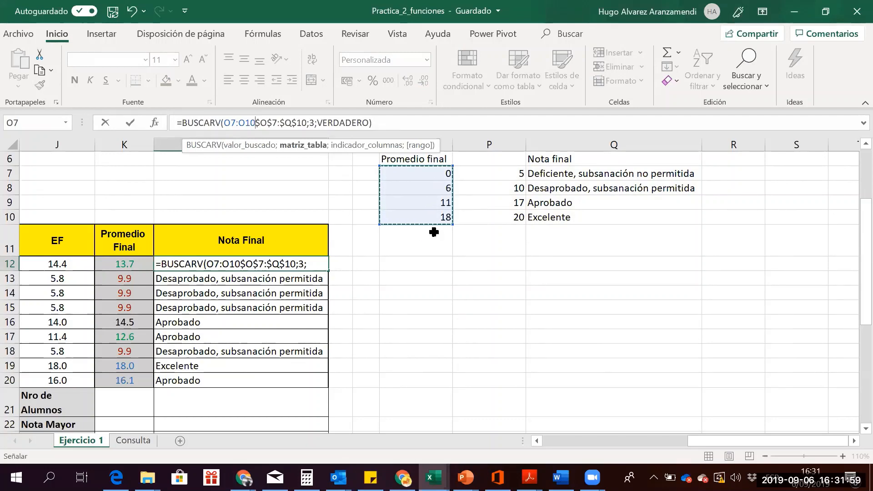
left_click(438, 173)
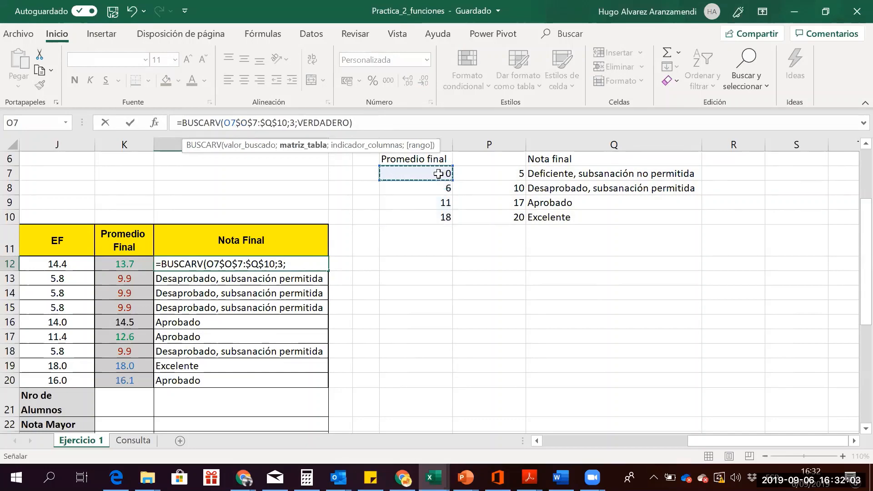
left_click(436, 184)
key("Down")
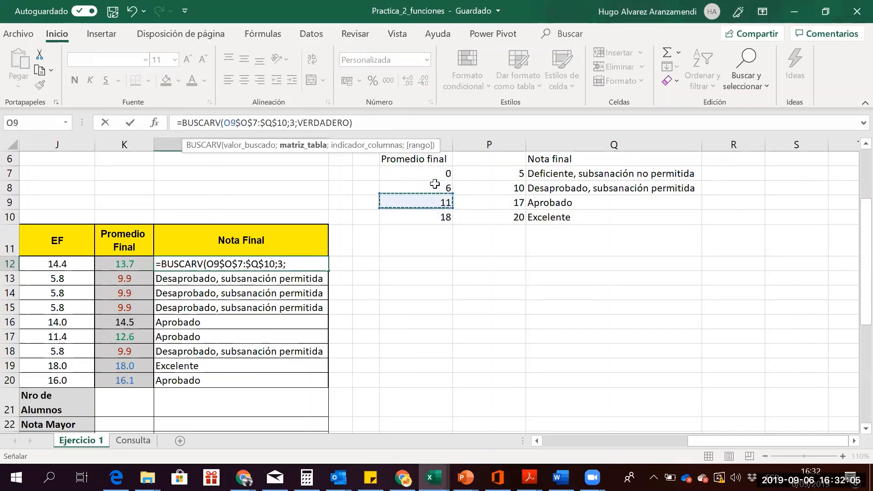
key("Up")
key("Down")
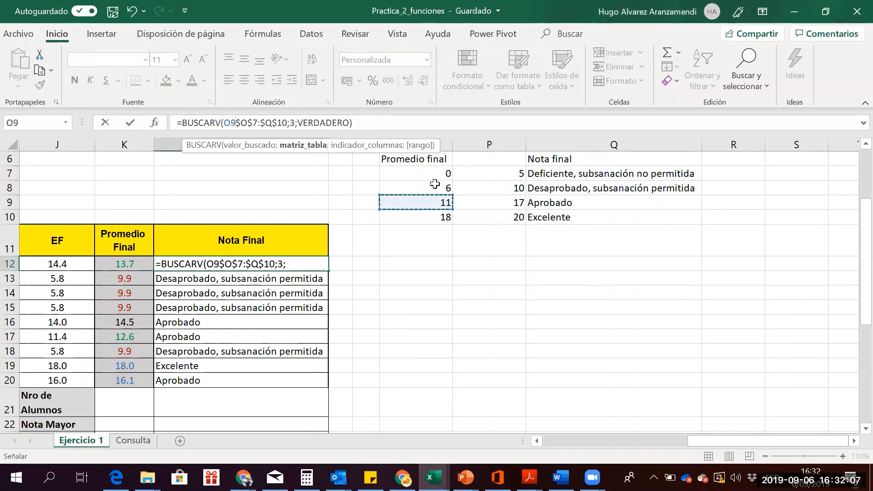
key("Up")
key("Down")
left_click(103, 267)
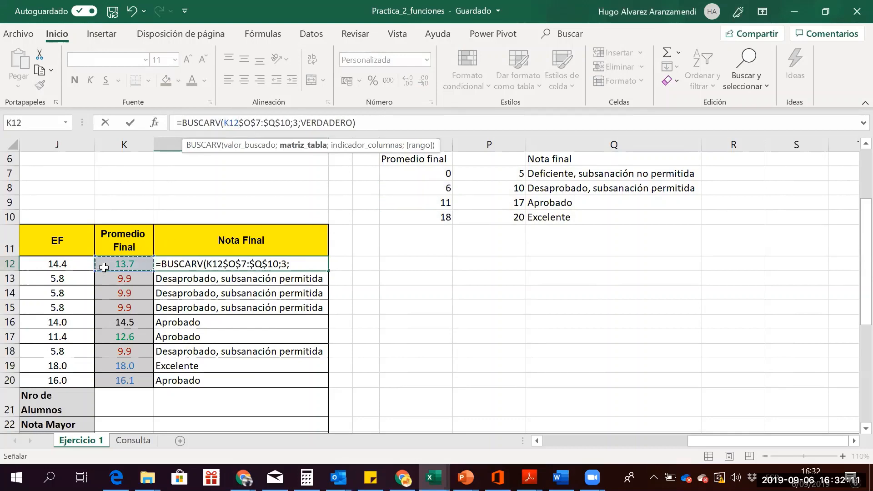
left_click(450, 177)
left_click_drag(452, 178, 448, 218)
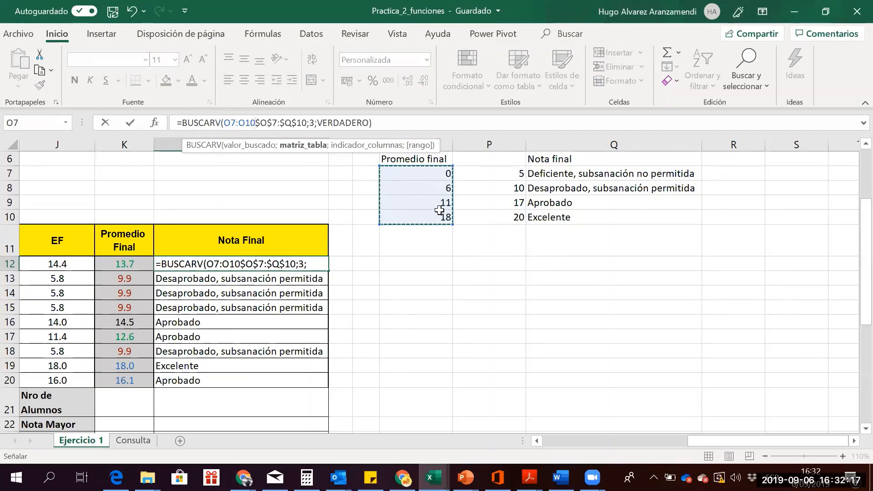
left_click(445, 203)
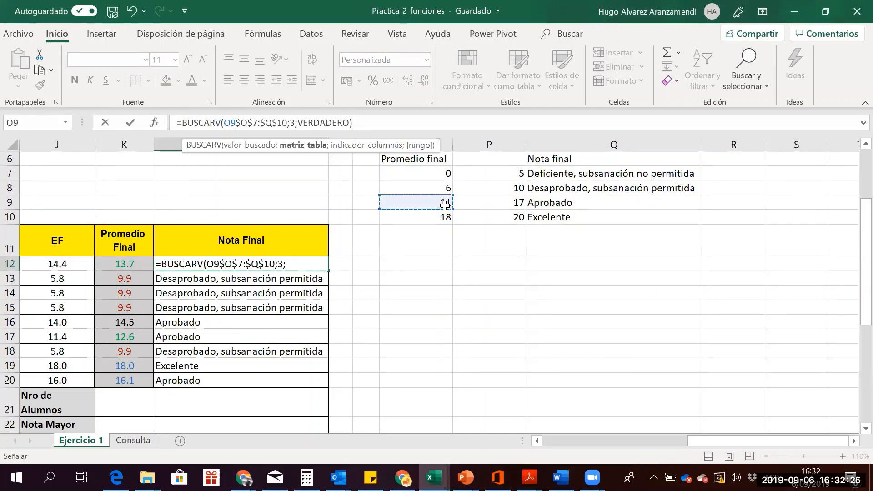
key("Right")
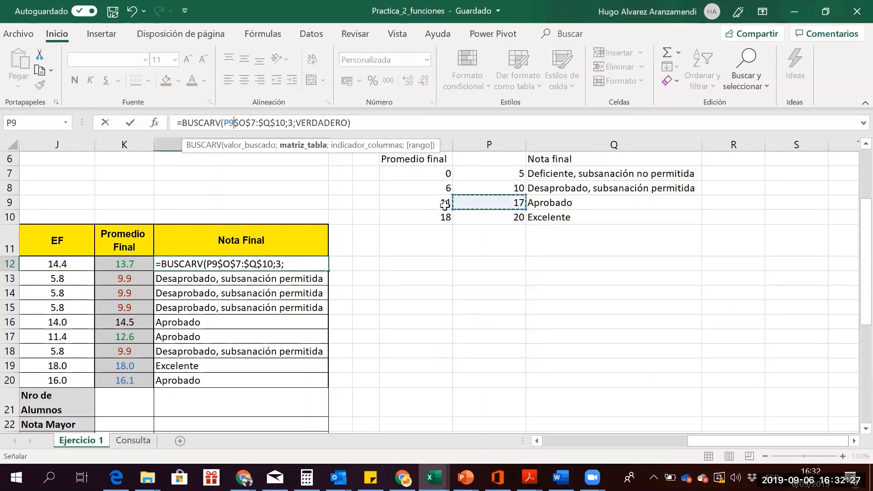
key("Right")
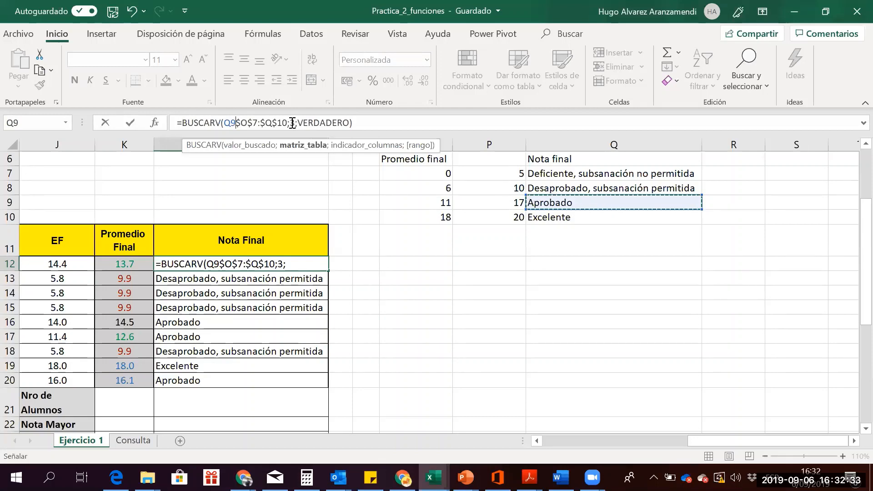
key("Escape")
key("Up")
key("Down")
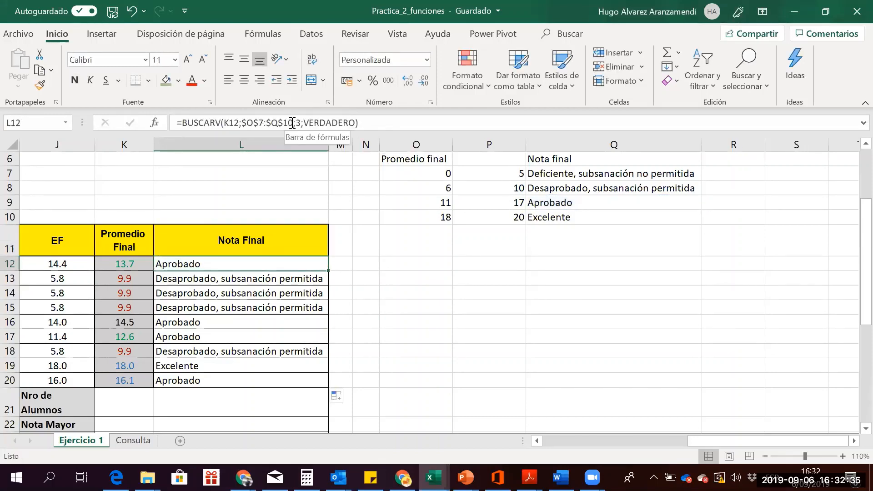
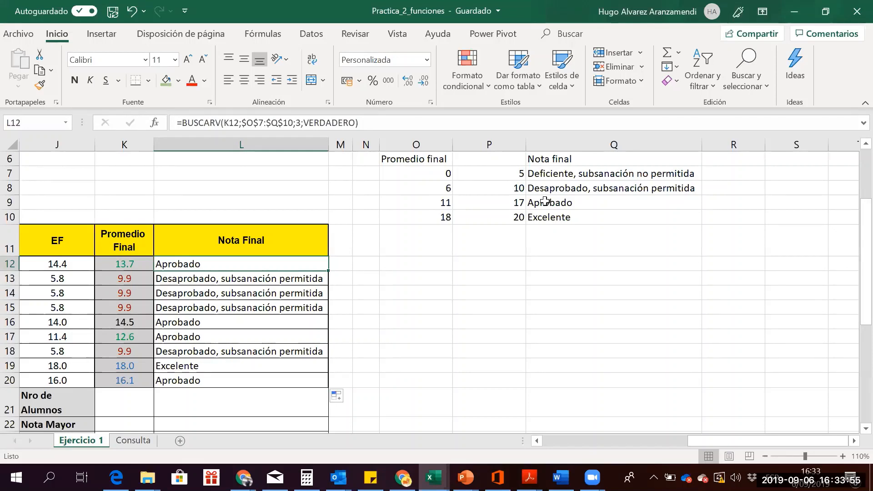
Select the whole grade lookup table, starting from its score ranges in column O
left_click_drag(421, 172, 537, 215)
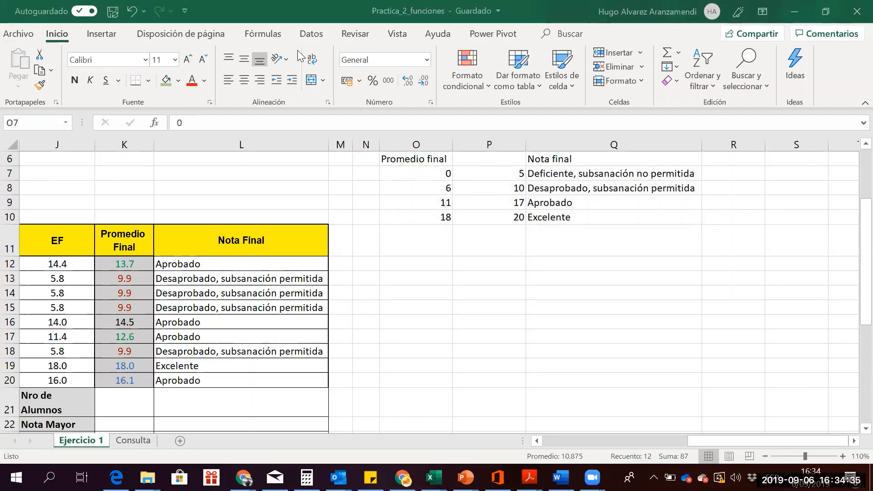
key("ctrl+shift+Down")
key("ctrl+shift+Right")
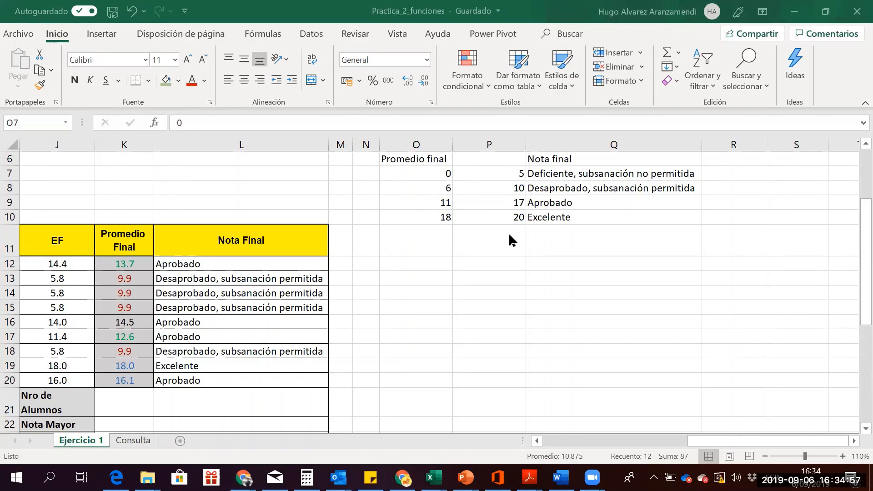
left_click(408, 168)
left_click(407, 173)
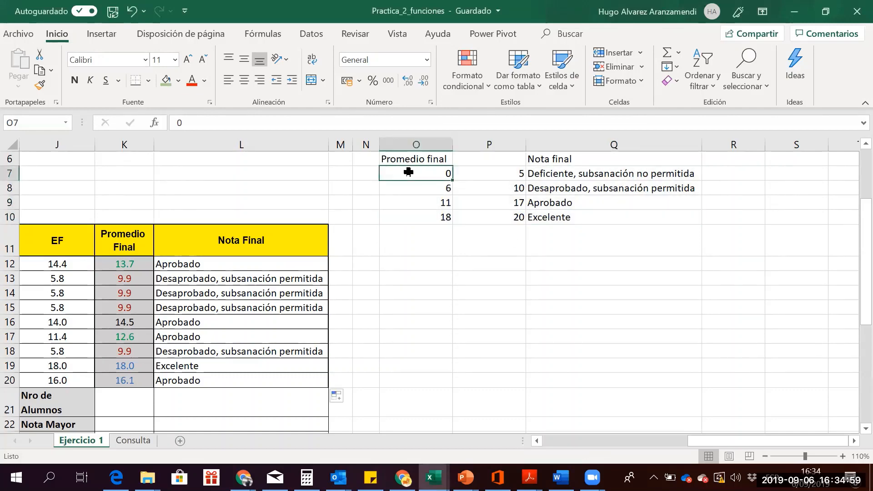
Review the Promedio final values O7:O10, then add a new blank worksheet, Hoja2
key("Escape")
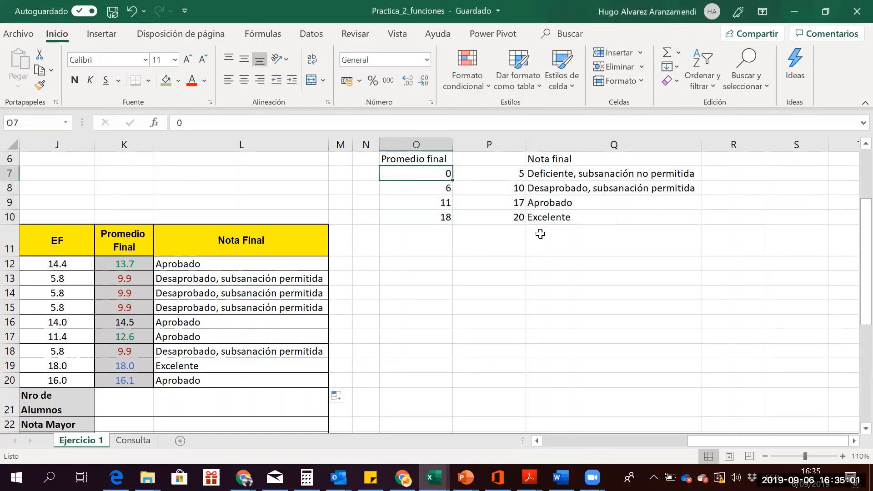
left_click_drag(424, 175, 579, 211)
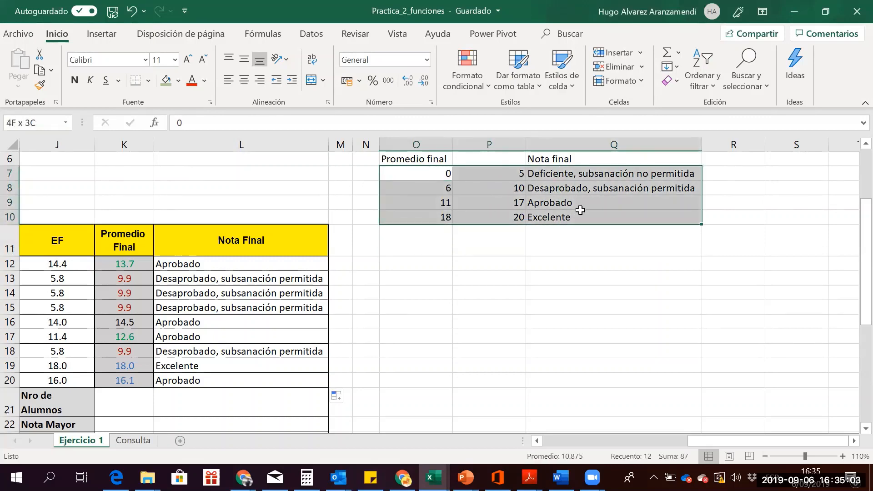
left_click_drag(424, 170, 423, 210)
left_click(422, 209)
left_click(423, 210)
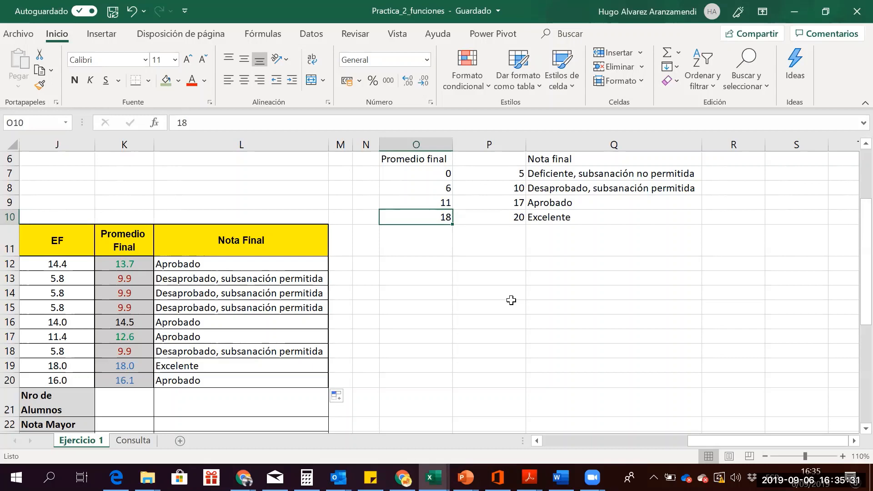
left_click(180, 441)
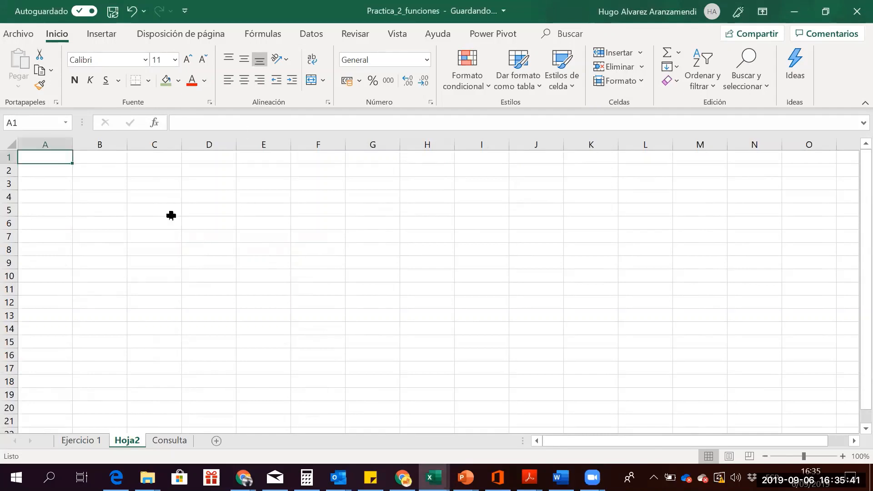
Enter the label Categoria in D3 and categories A, B, C, D in E3:H3
left_click(207, 181)
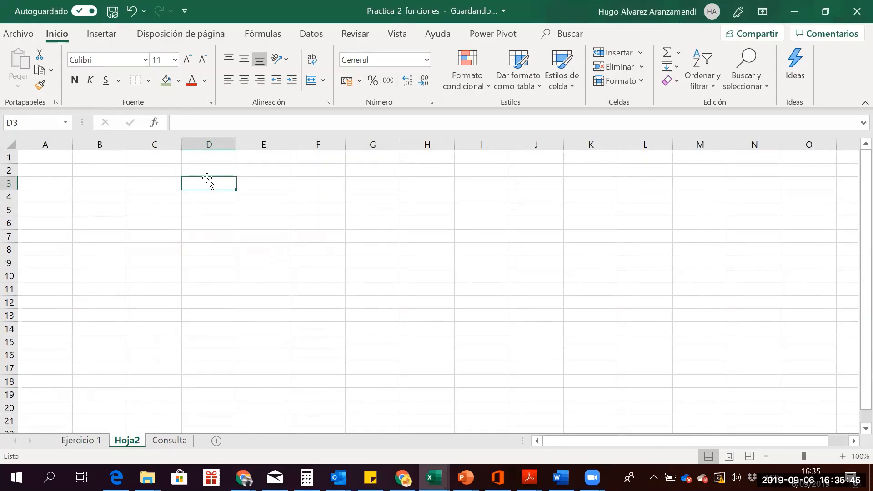
type("Categ")
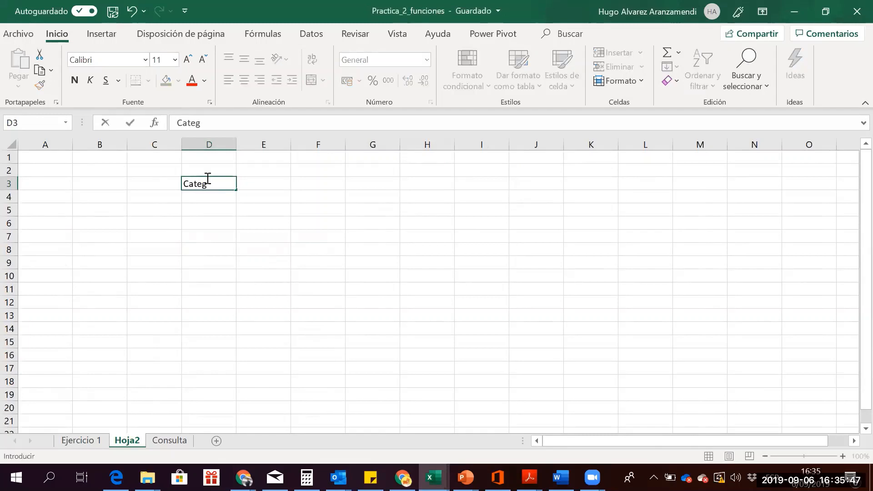
type("oria")
key("Return")
left_click(208, 181)
key("Tab")
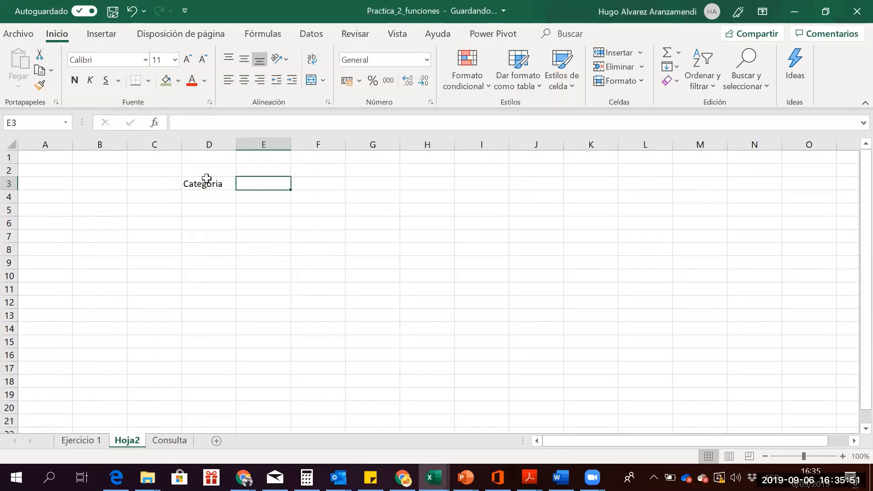
type("A")
key("Tab")
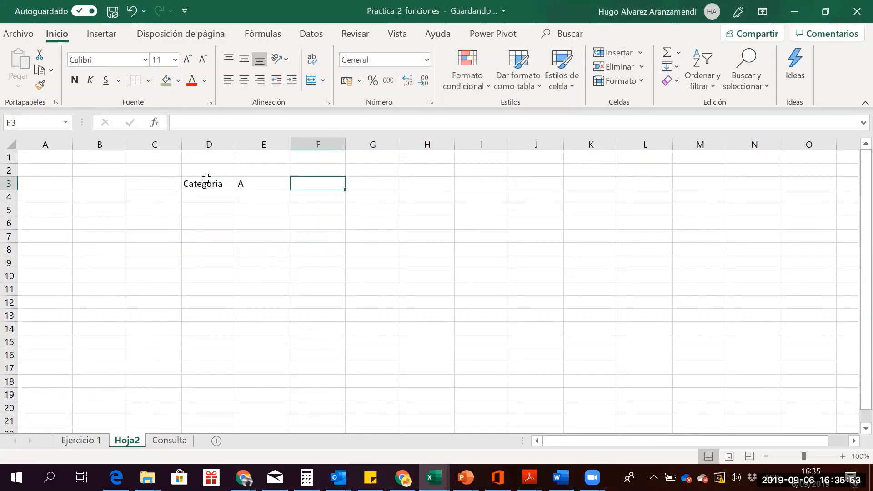
key("Left")
key("Tab")
type("B")
key("Tab")
type("C")
key("Tab")
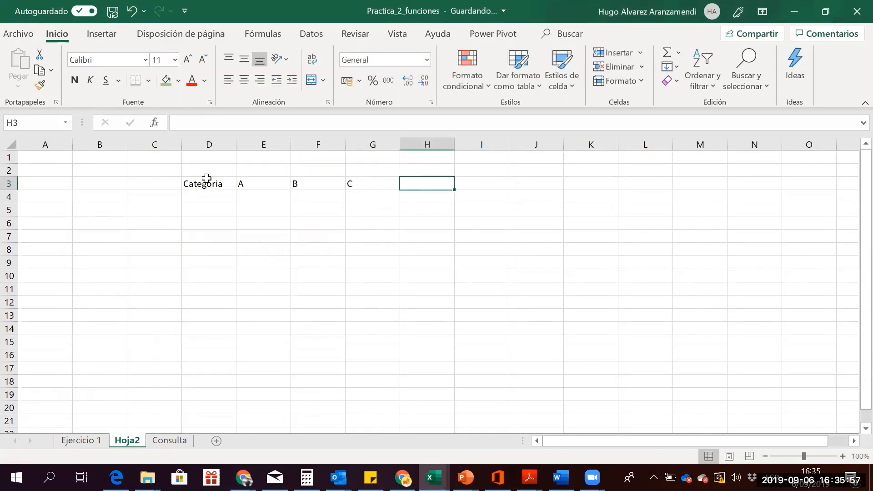
type("D")
key("Tab")
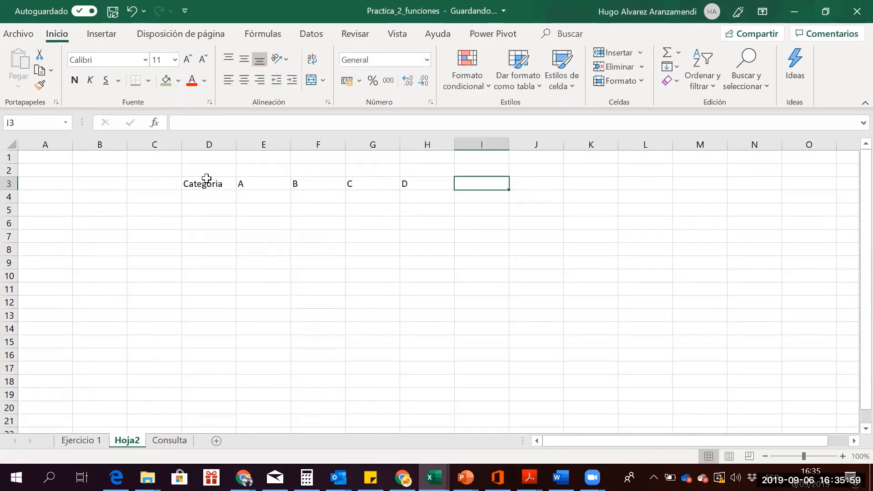
key("Left")
key("Left")
key("Left")
key("Left")
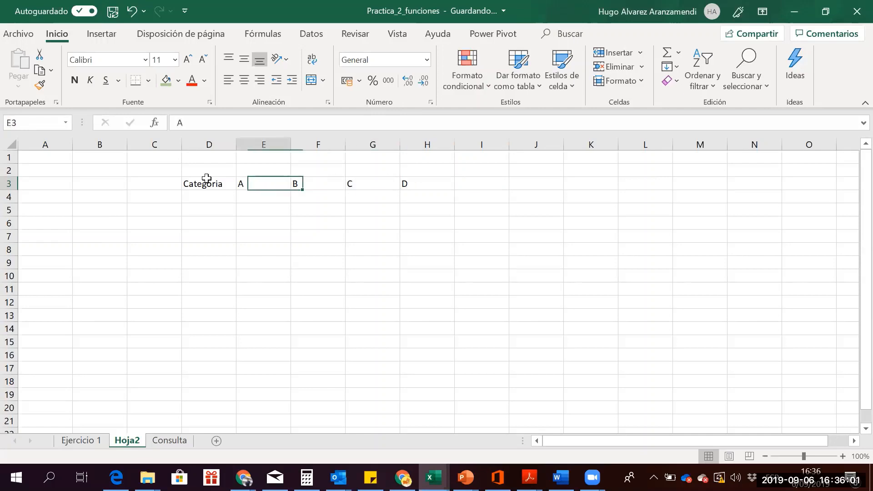
key("Down")
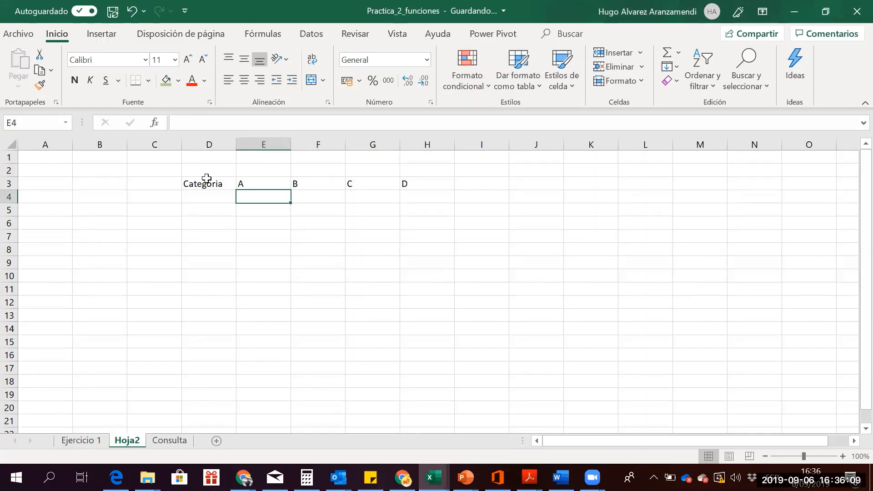
Enter discounts 5%, 6%, 9% and 10% beneath categories A–D in E4:H4
type("5")
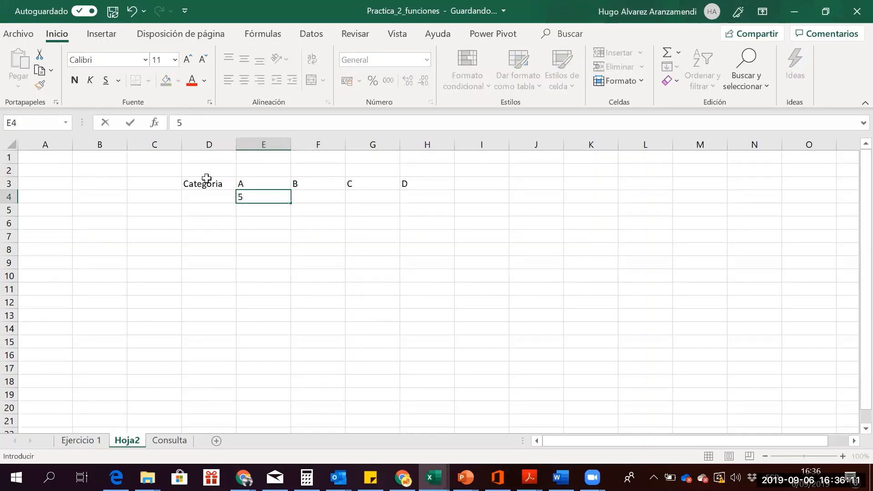
type("%")
key("Tab")
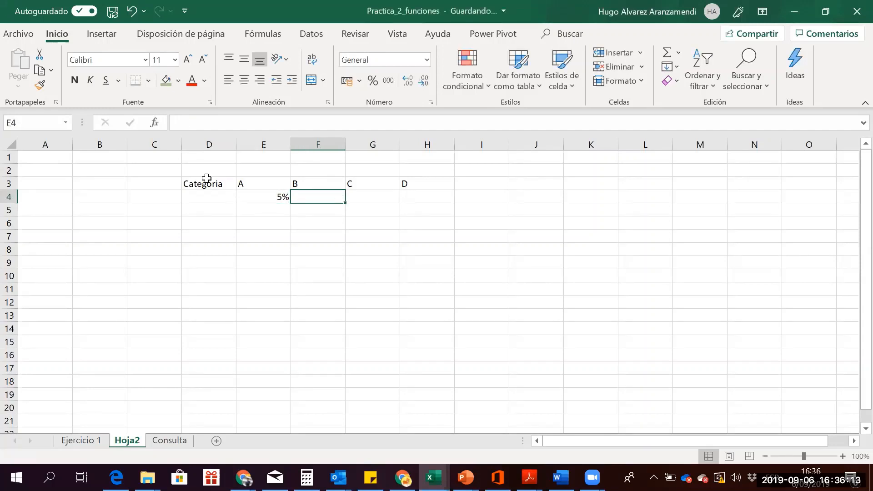
type("6")
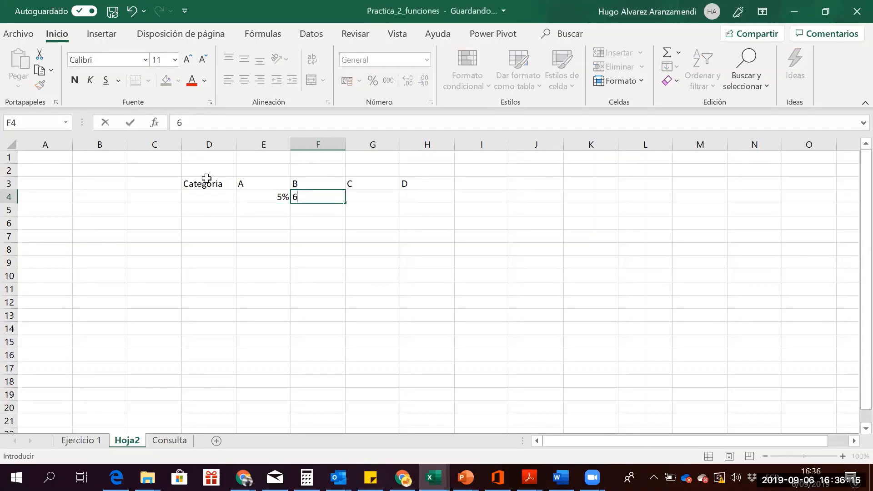
type("%")
key("Tab")
type("9")
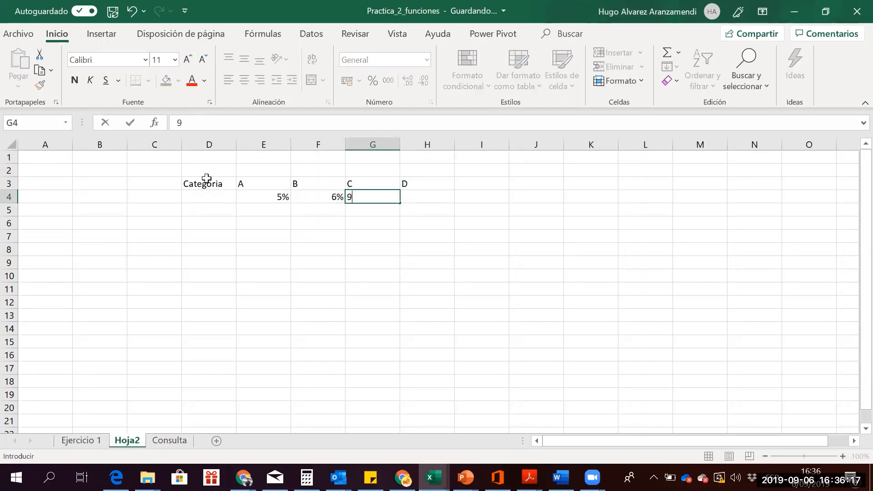
type("%")
key("Return")
key("Up")
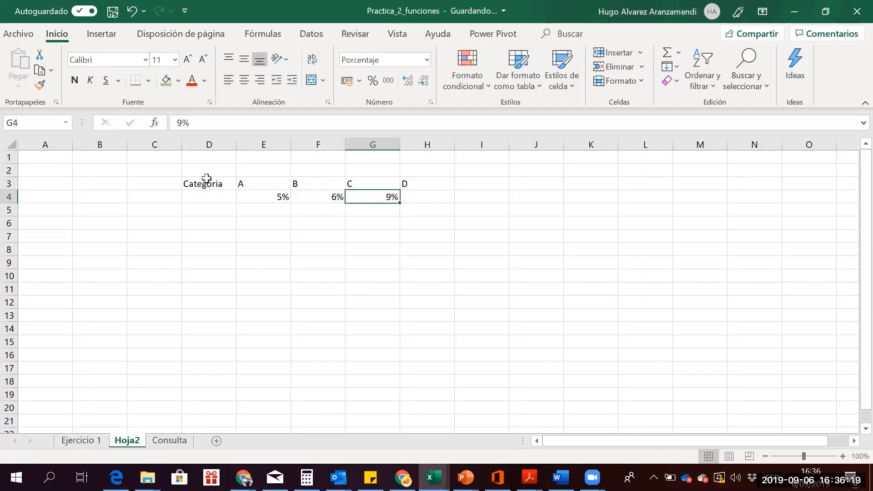
key("Right")
type("10%")
key("Return")
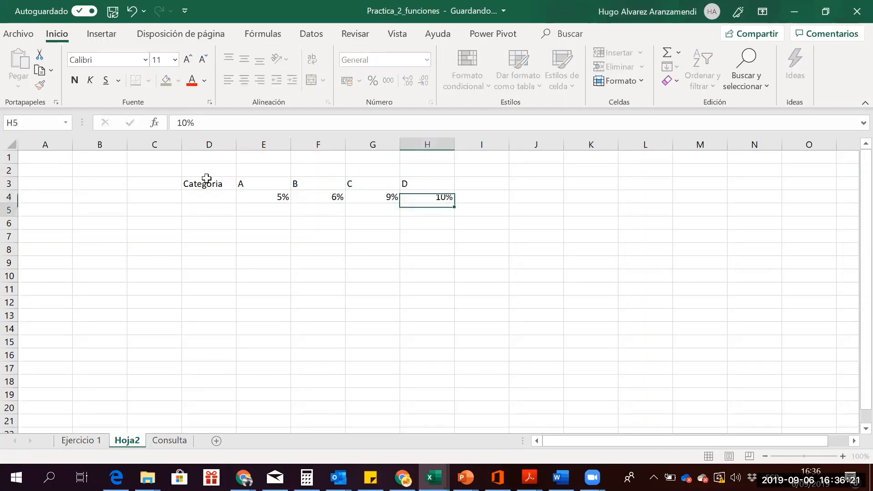
key("Left")
key("Left")
key("Left")
key("Up")
key("Left")
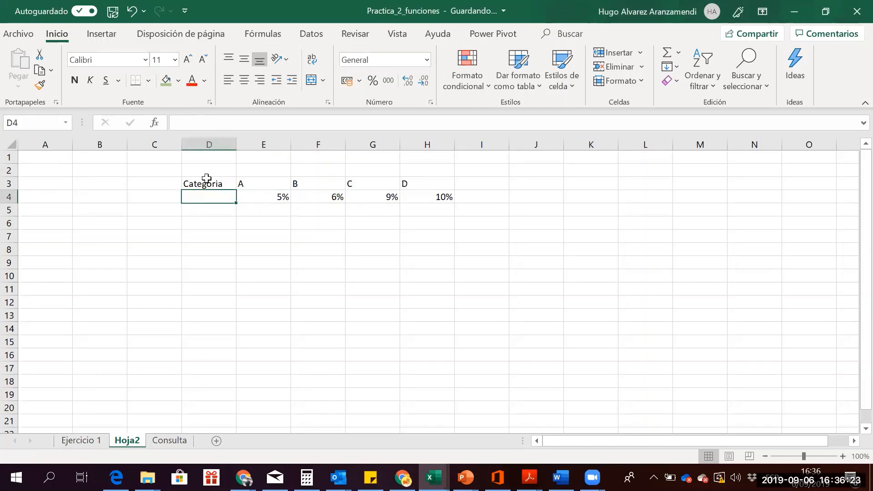
Label row 4 of the discount table Descuento in D4
type("Descuento")
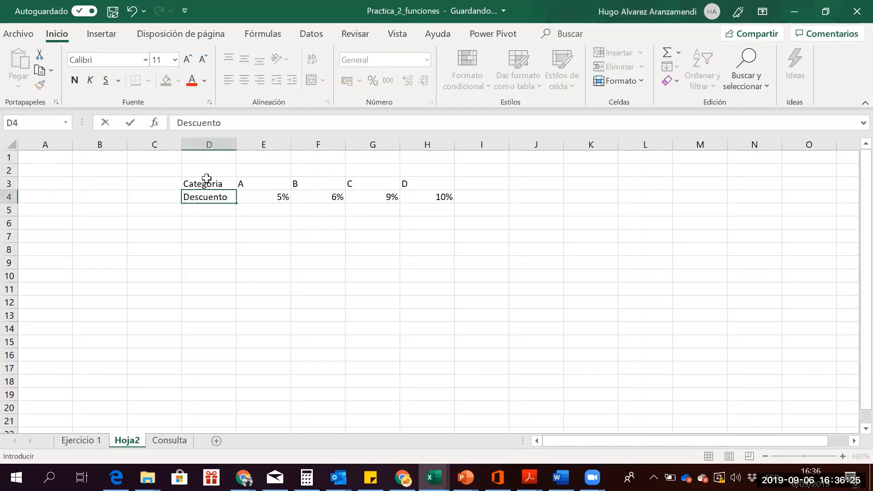
key("Return")
key("Down")
key("Up")
key("Down")
key("Left")
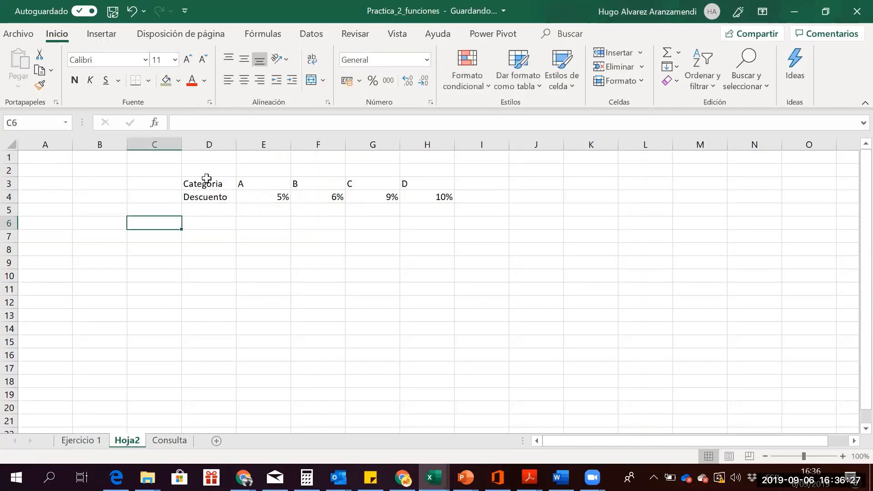
key("Left")
Add Precio and Descuento headings in row 6, shifted one column right into C6:D6
type("Precio")
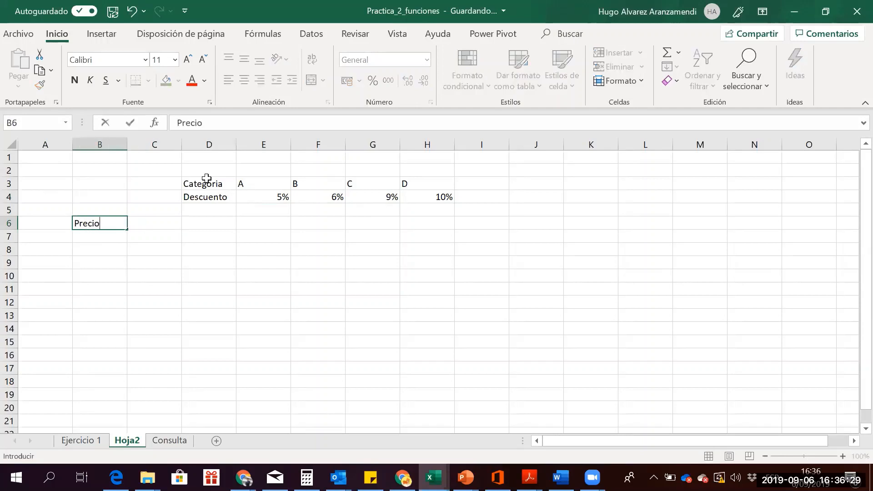
key("Return")
key("Up")
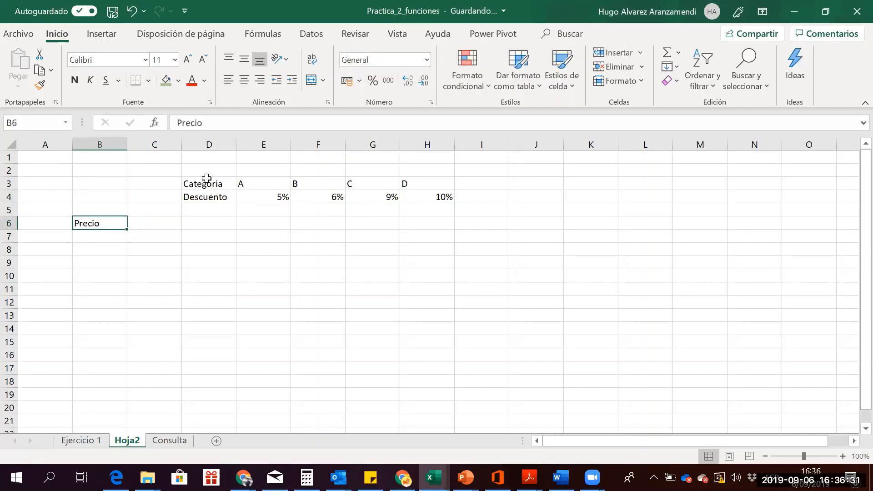
key("Right")
type("Descuento")
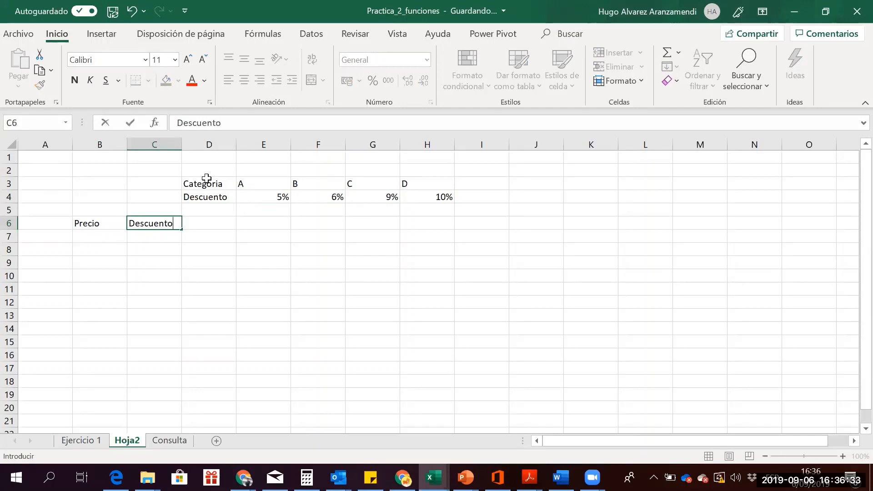
key("Right")
key("Left")
key("Left")
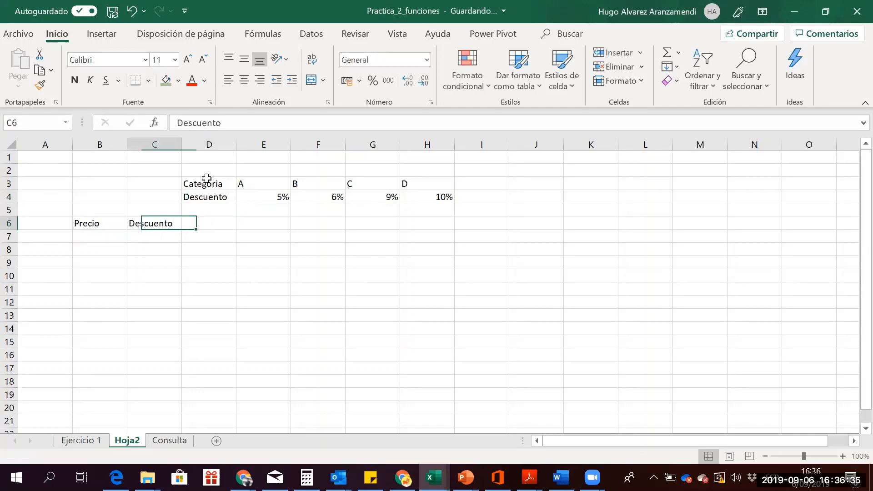
key("shift+Right")
key("ctrl+x")
key("Right")
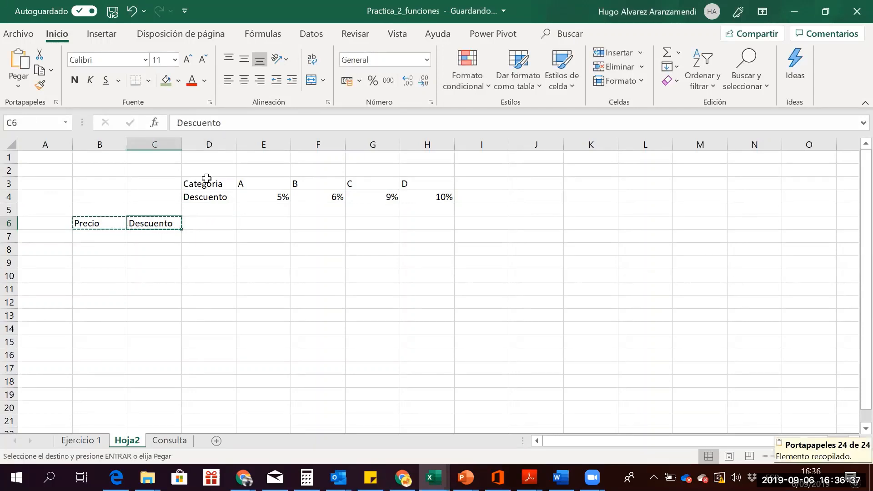
key("ctrl+v")
Select and copy the discount table D3:H4
key("Down")
key("Up")
key("Up")
key("Up")
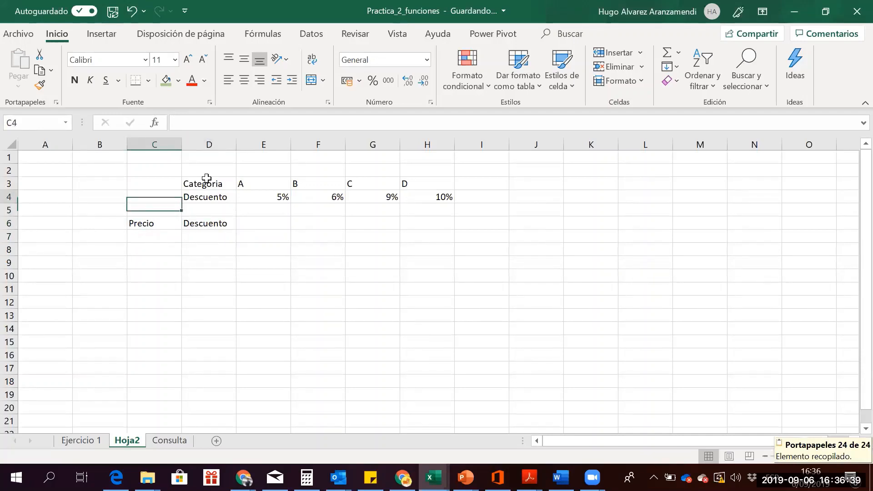
key("Right")
key("Up")
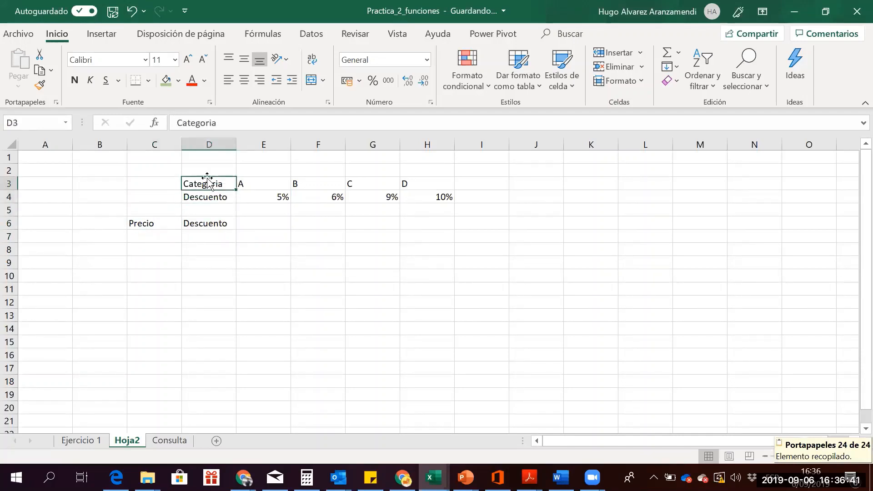
key("shift+Down")
key("shift+Right")
key("shift+Right")
key("shift+Right")
key("shift+Right")
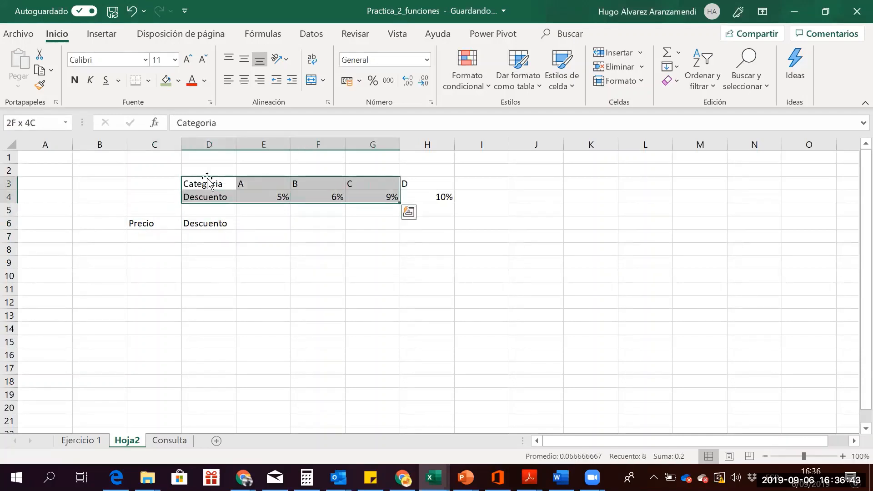
key("ctrl+c")
key("Right")
key("Right")
key("Right")
key("Right")
key("Right")
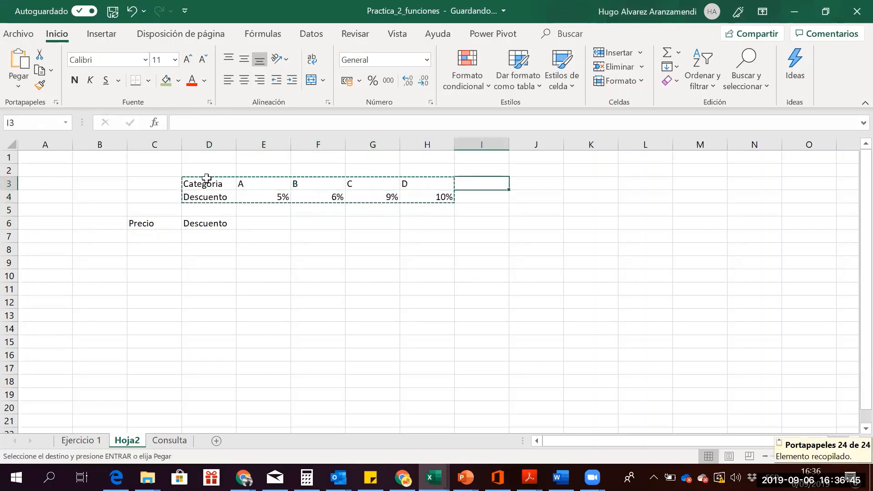
key("Left")
type("}")
key("Escape")
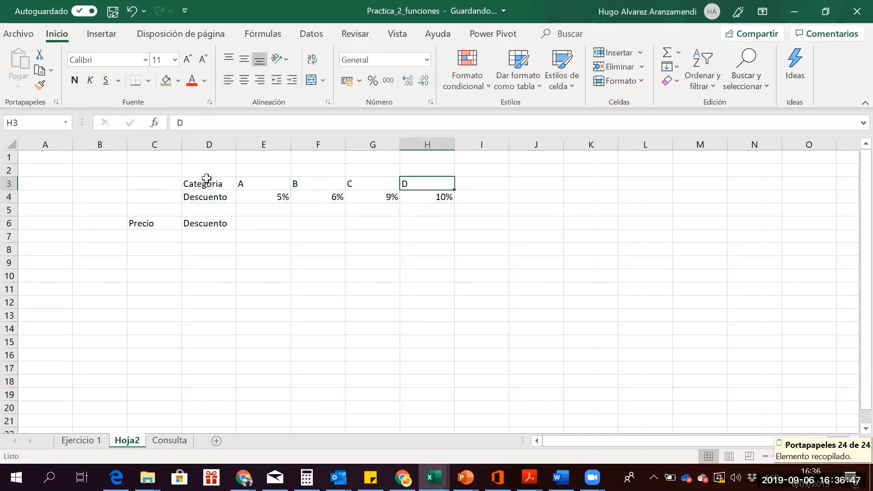
Copy the discount table again and paste it into columns F to J
key("Left")
key("Left")
key("Left")
key("Left")
key("shift+Down")
key("shift+Down")
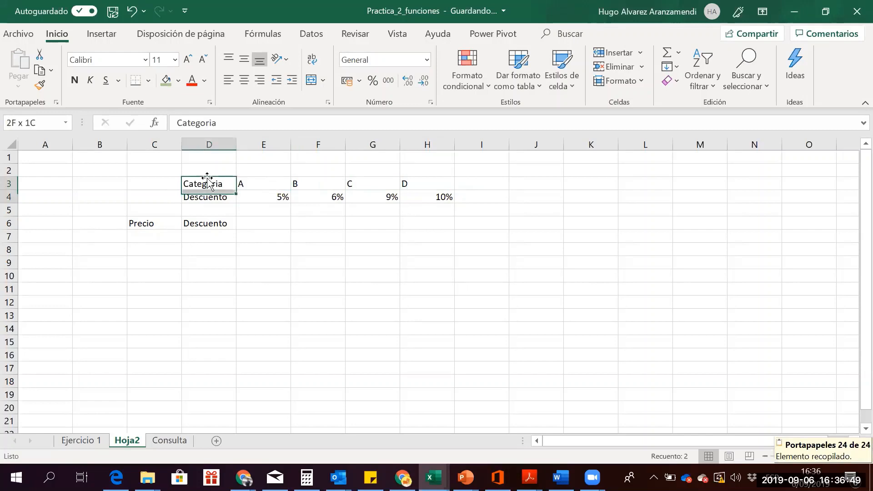
key("shift+Right")
key("shift+Right")
key("shift+Right")
key("shift+Right")
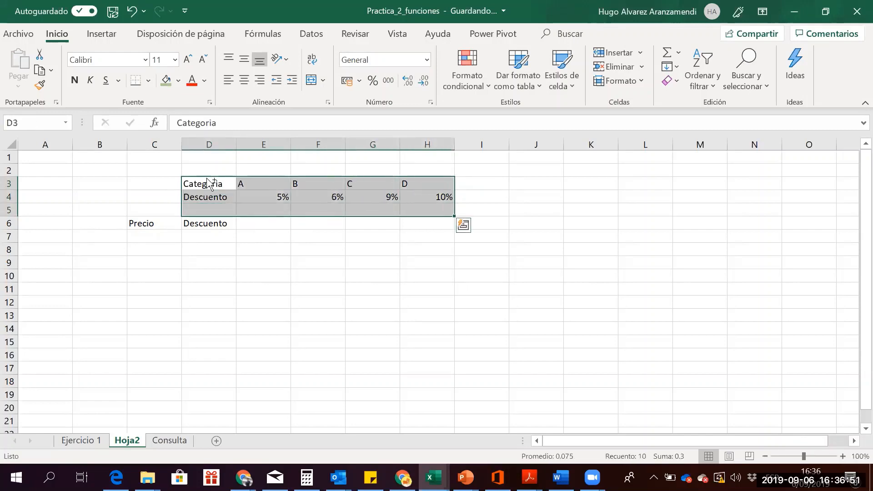
key("ctrl+c")
key("Right")
key("Right")
key("shift+Down")
key("shift+Down")
key("shift+Right")
key("shift+Right")
key("shift+Right")
key("shift+Right")
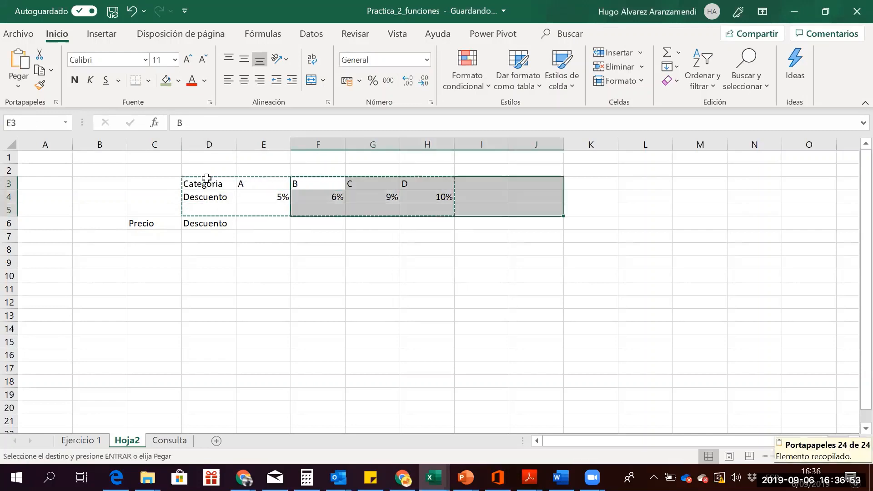
key("ctrl+v")
key("Down")
key("Down")
key("Down")
key("Left")
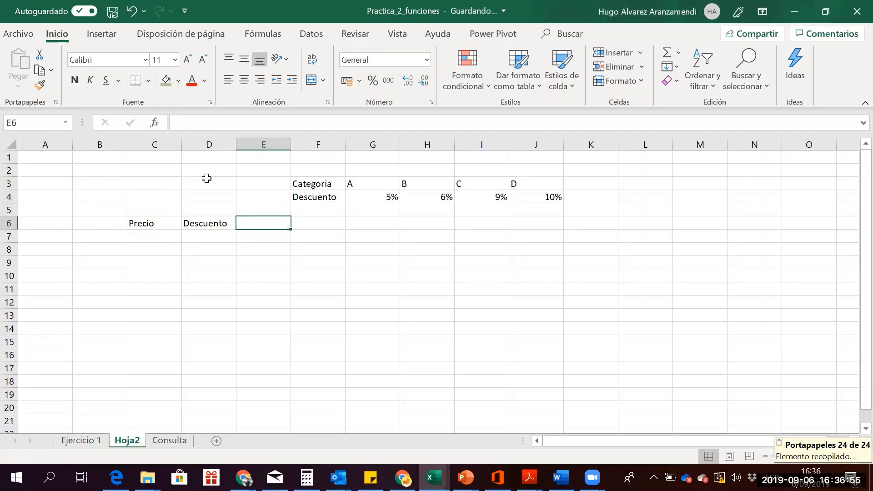
Add the headings Precio Final in E6, Producto in A6 and Categoria in B6
type("Precio fia")
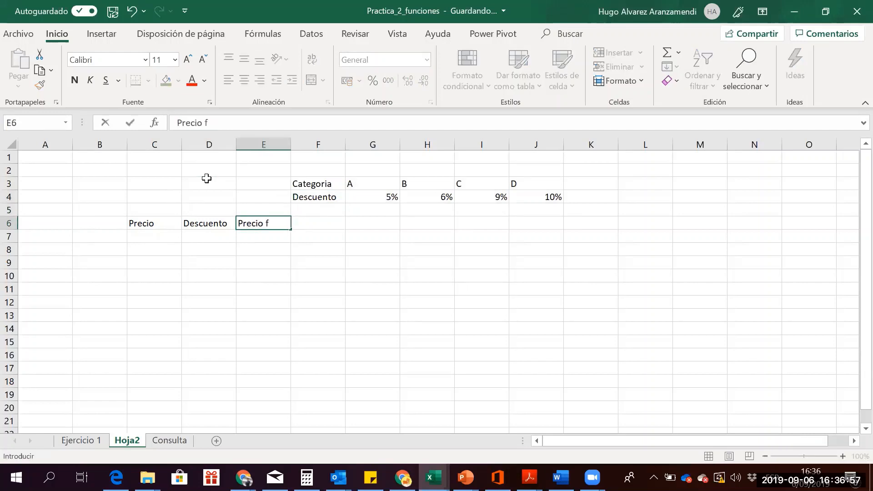
key("BackSpace")
key("BackSpace")
type("Final")
key("Return")
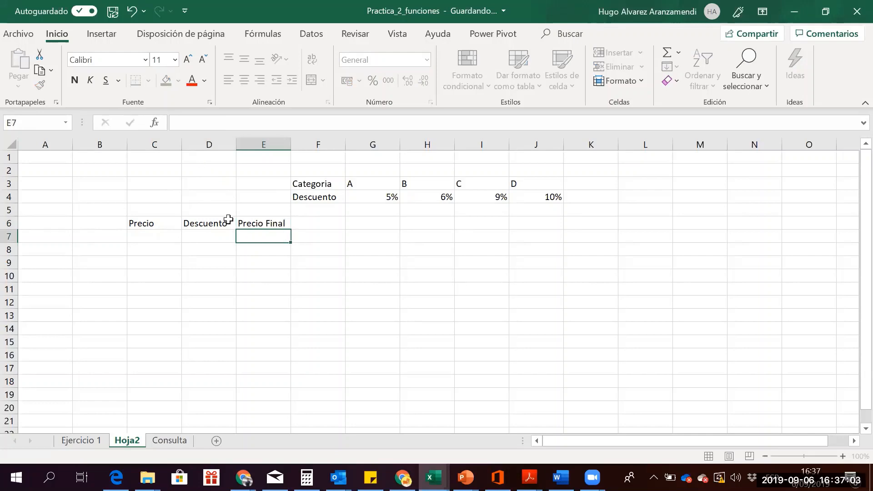
key("Left")
key("Left")
key("Left")
key("Left")
key("Up")
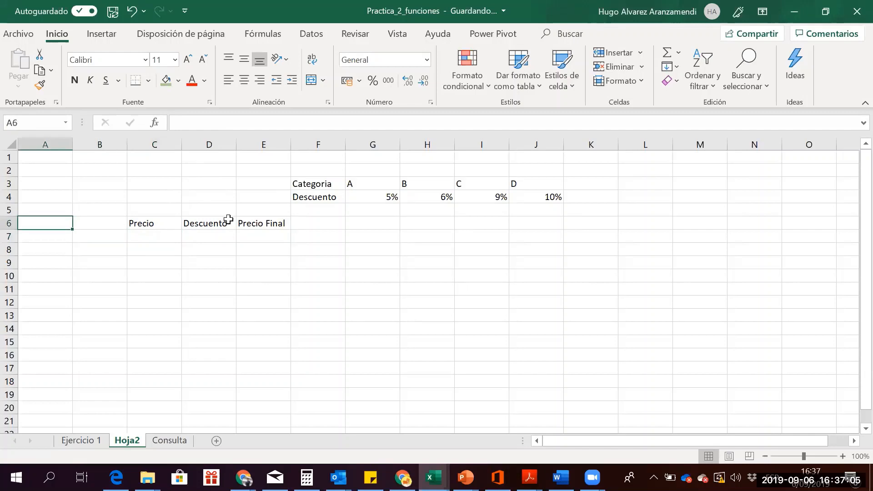
type("P")
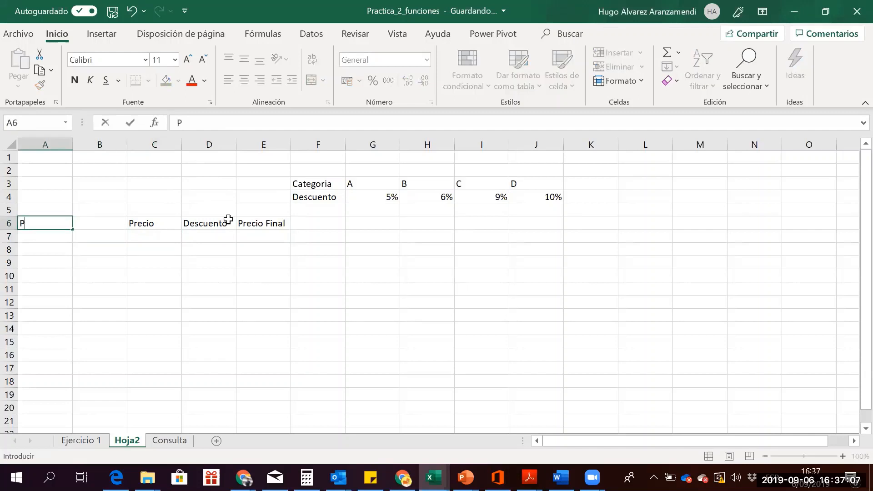
type("roducto")
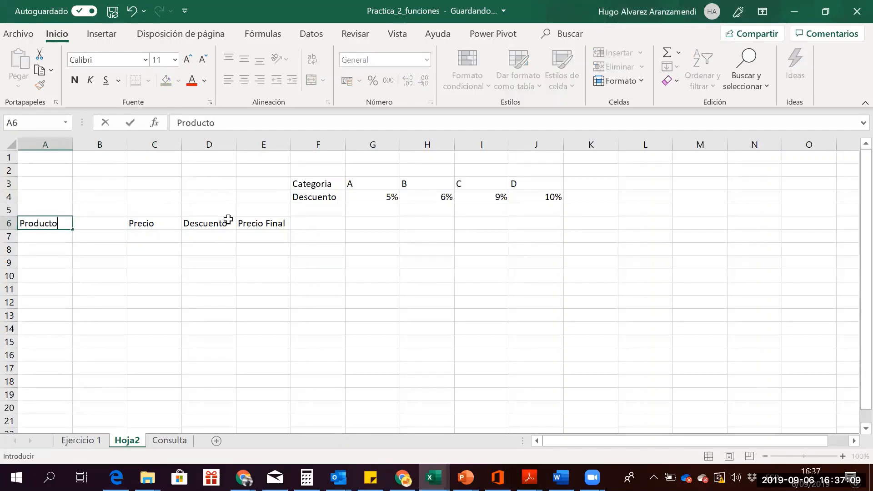
key("Tab")
type("Cate")
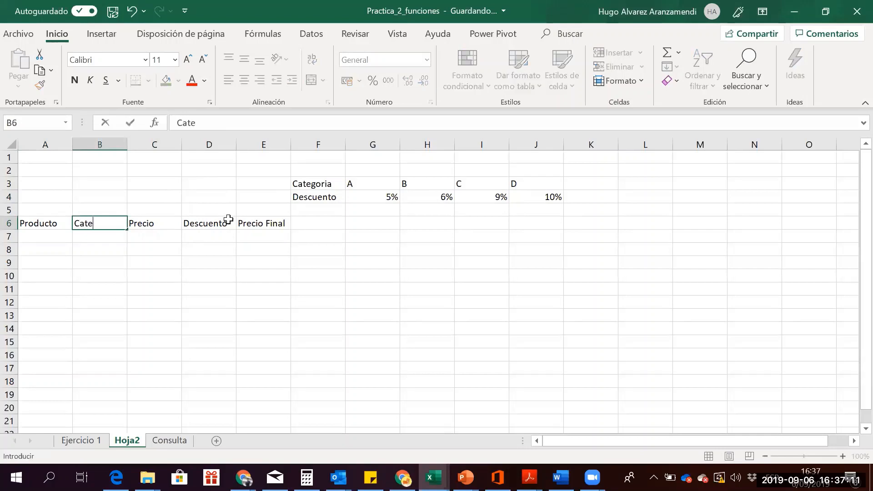
type("goria")
key("Down")
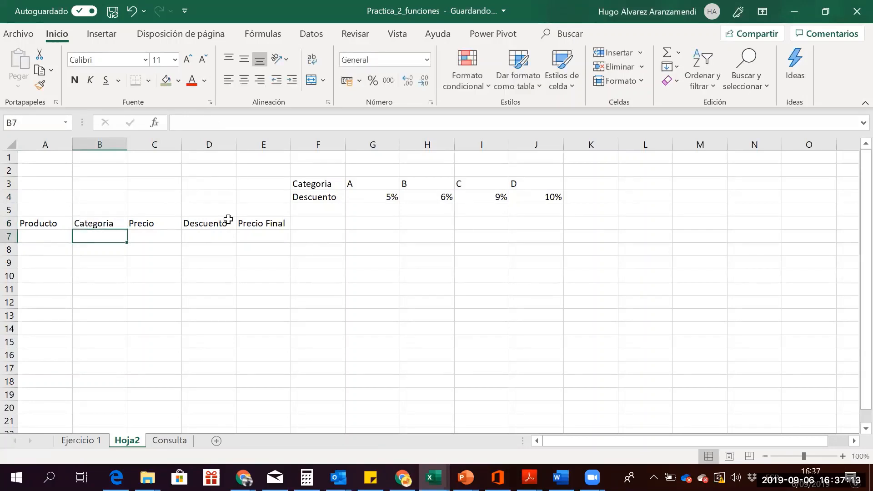
Enter a price of 230 in C7 and products Arroz and Semola in A7:A8
key("Right")
type("23")
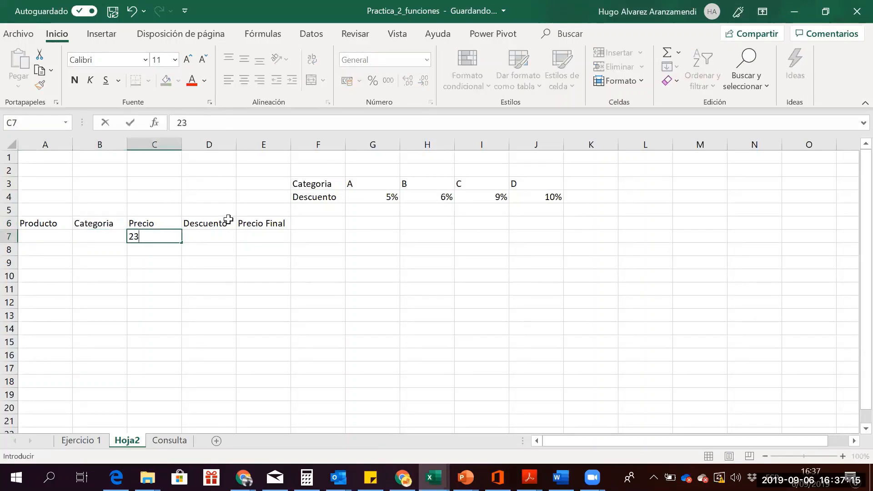
type("0")
key("Return")
key("Left")
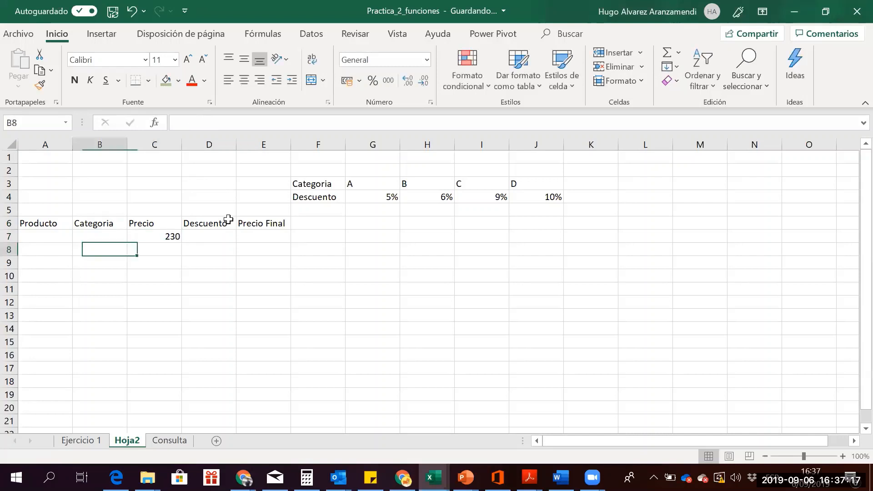
key("Up")
key("Left")
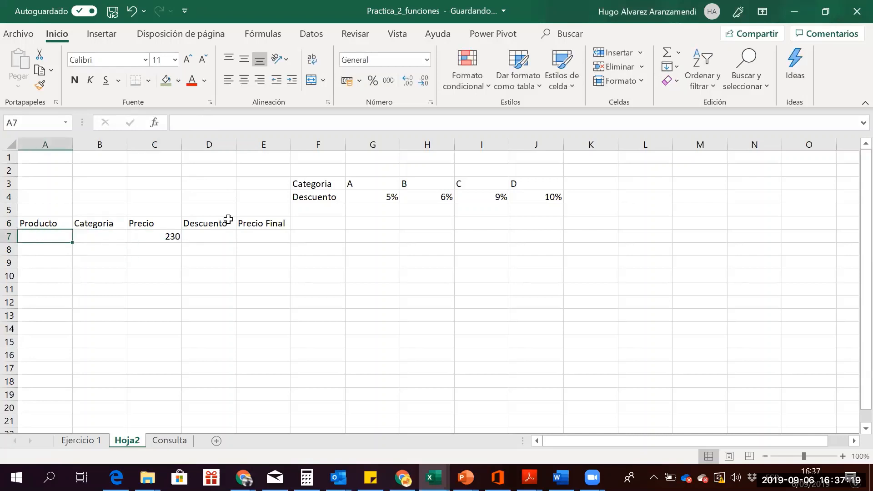
type("Arroz")
key("Return")
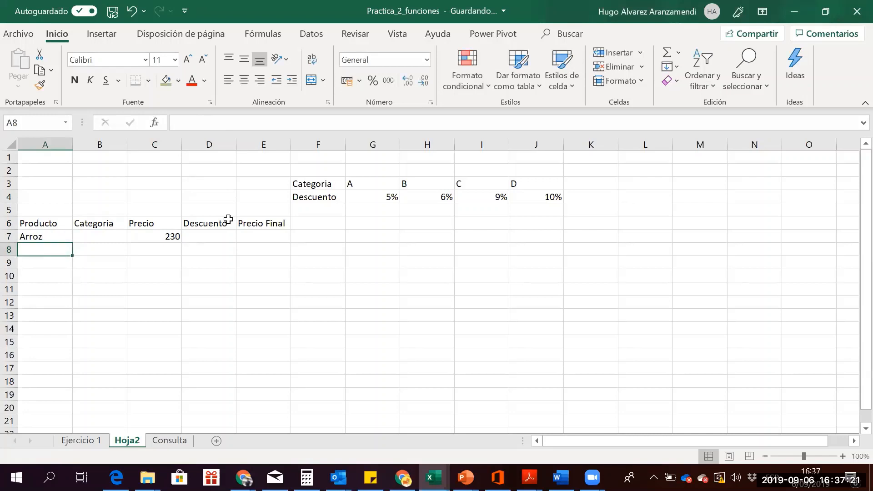
key("Up")
key("Down")
type("Sem")
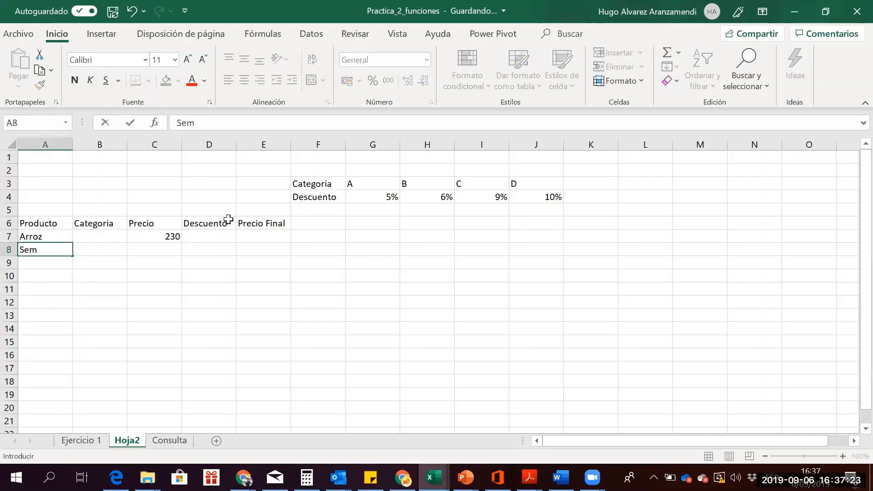
type("ola")
key("Right")
Give Arroz category A and price 12, and Semola category C and price 25
key("Right")
key("Left")
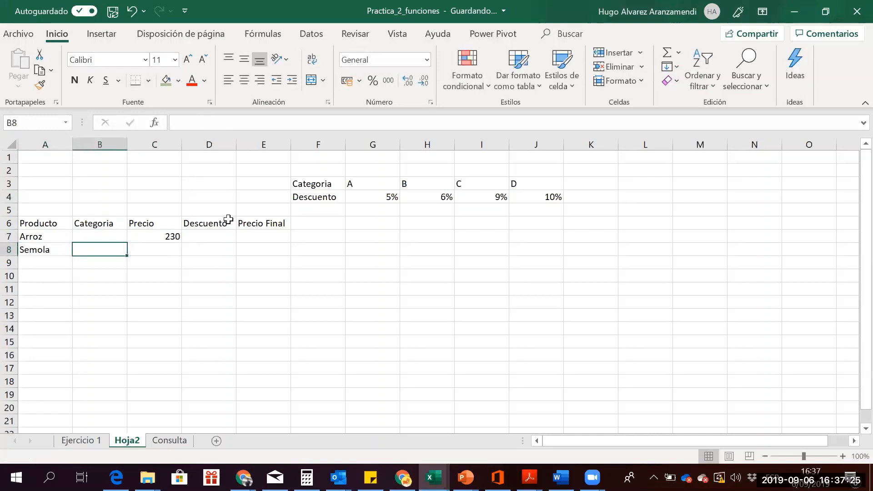
key("Up")
type("A")
key("Return")
type("C")
key("Right")
key("Up")
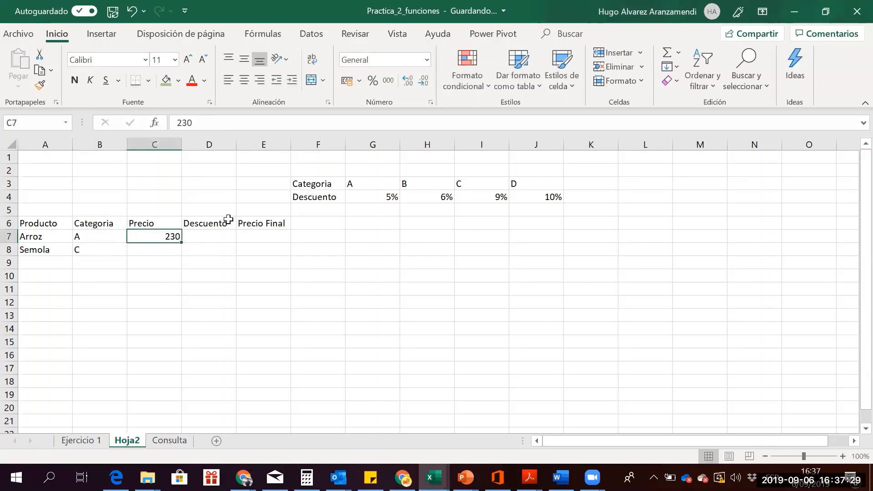
key("Down")
key("Up")
type("12")
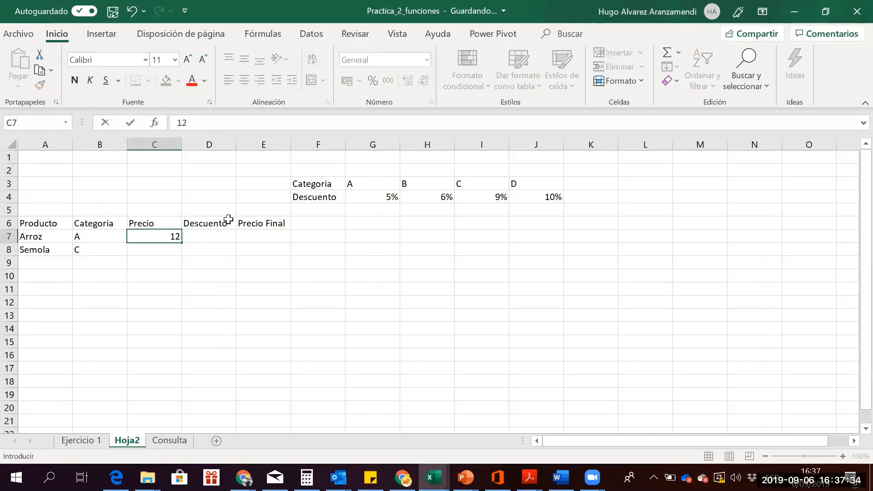
key("Return")
type("25")
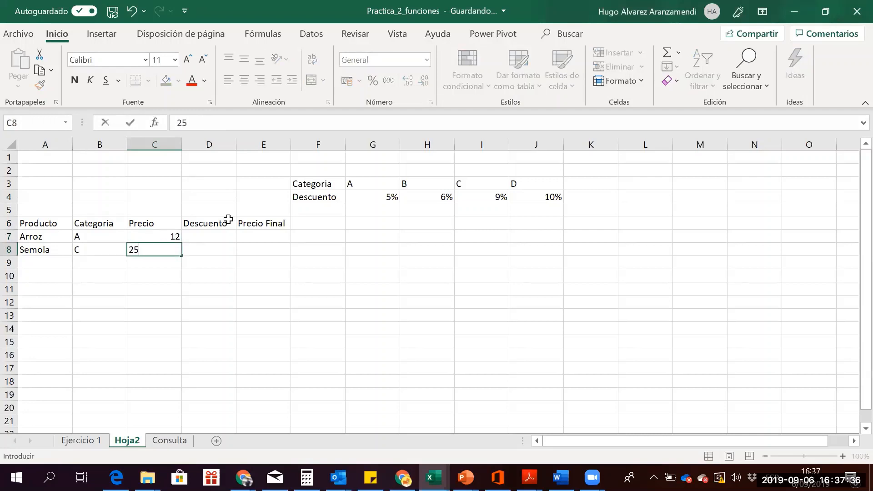
key("Return")
key("Up")
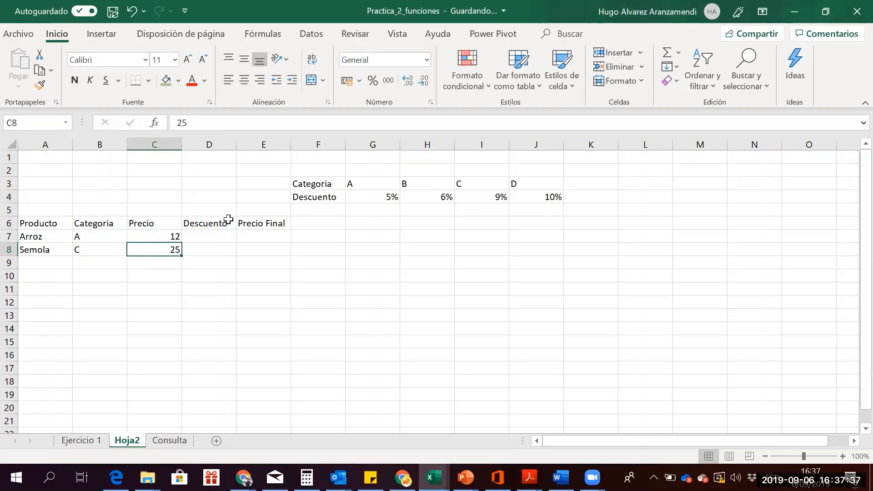
Edit A8 with F2, appending 'bolsa' so it reads Semola bolsa
key("Right")
key("Left")
key("Home")
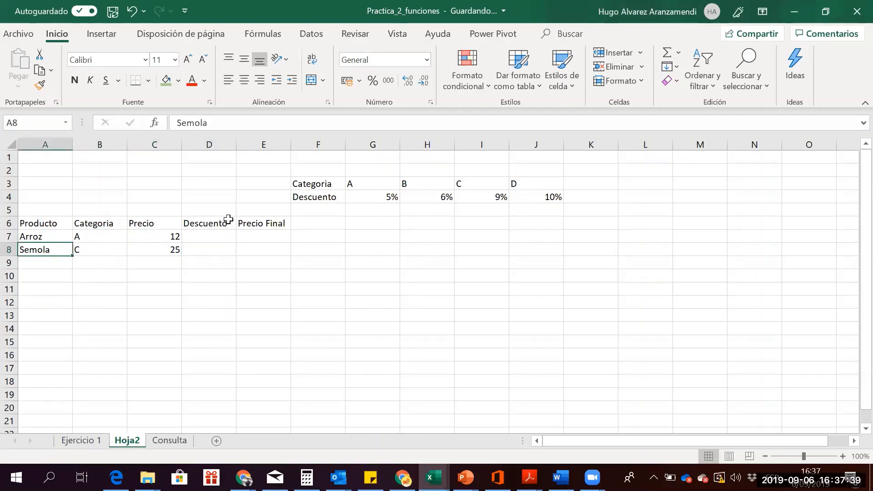
key("F2")
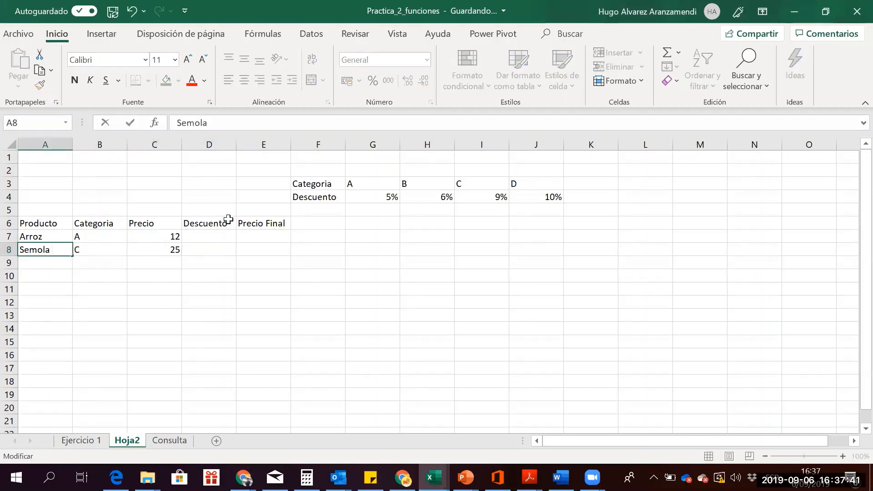
type("bolsa")
key("Return")
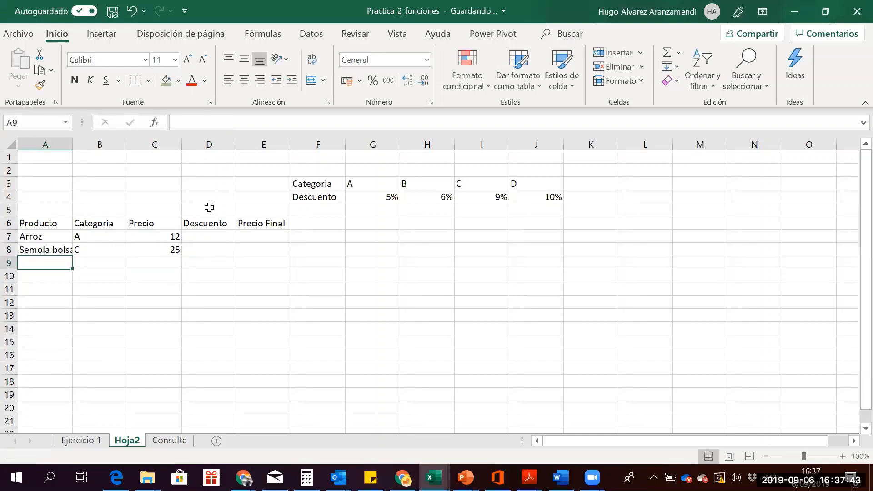
Auto-fit column A to the product names such as Semola bolsa, then review the Arroz row's cells
double_click(72, 144)
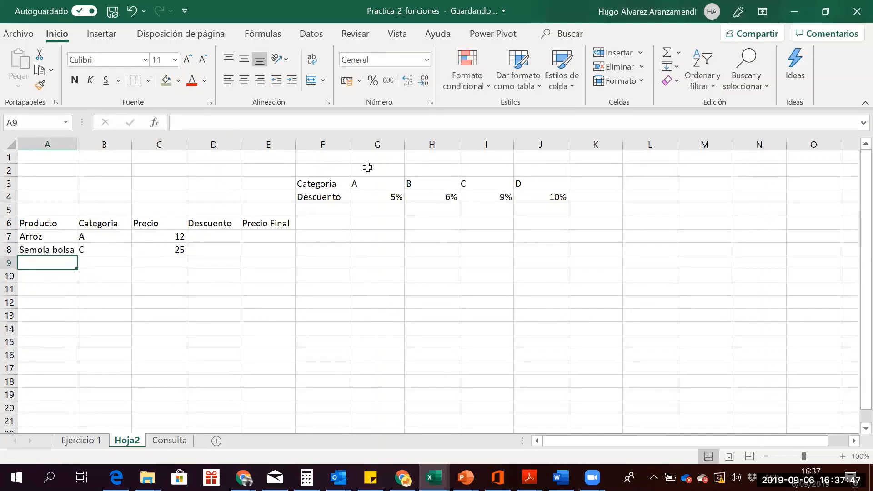
left_click_drag(369, 181, 509, 186)
left_click_drag(384, 199, 564, 198)
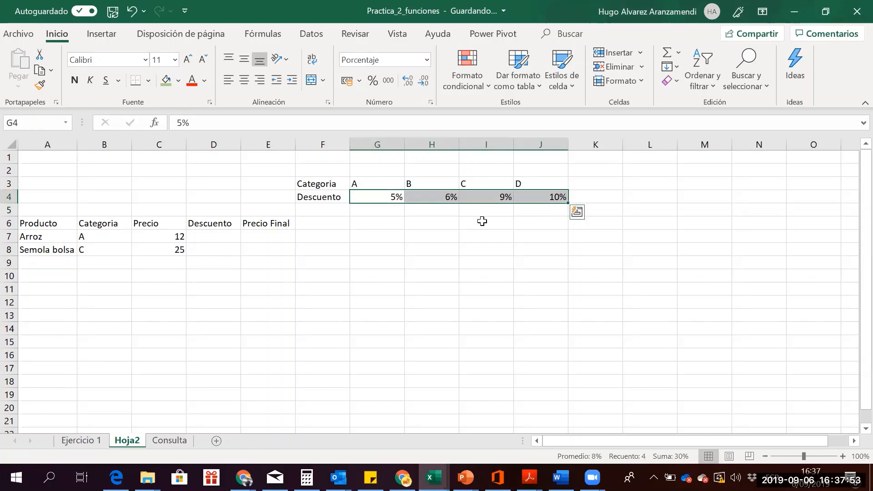
left_click(483, 223)
left_click(220, 246)
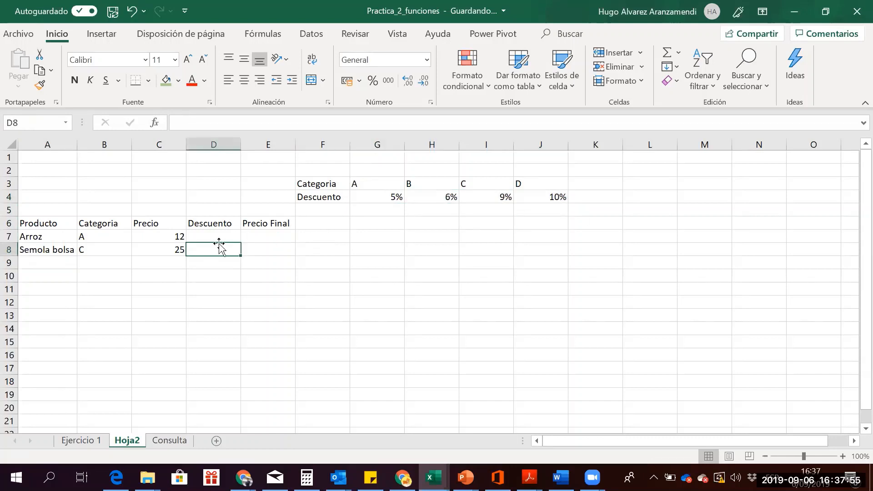
left_click(203, 236)
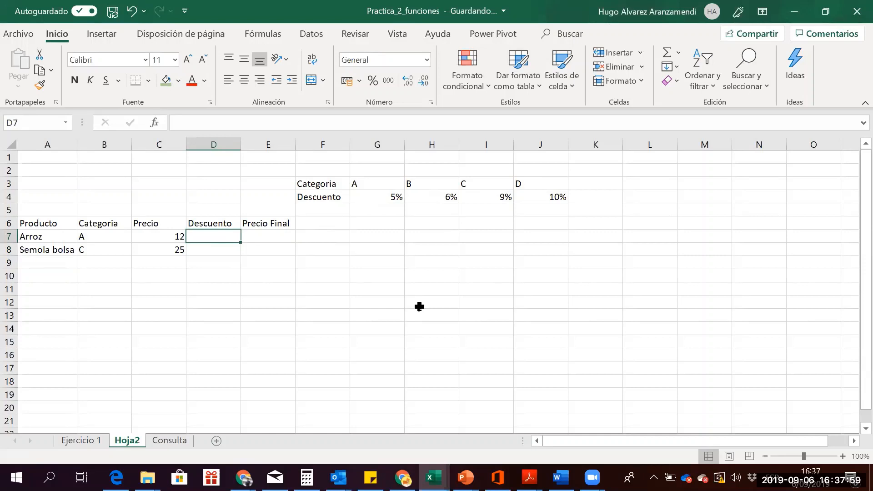
key("shift+Down")
key("shift+Up")
key("shift+Down")
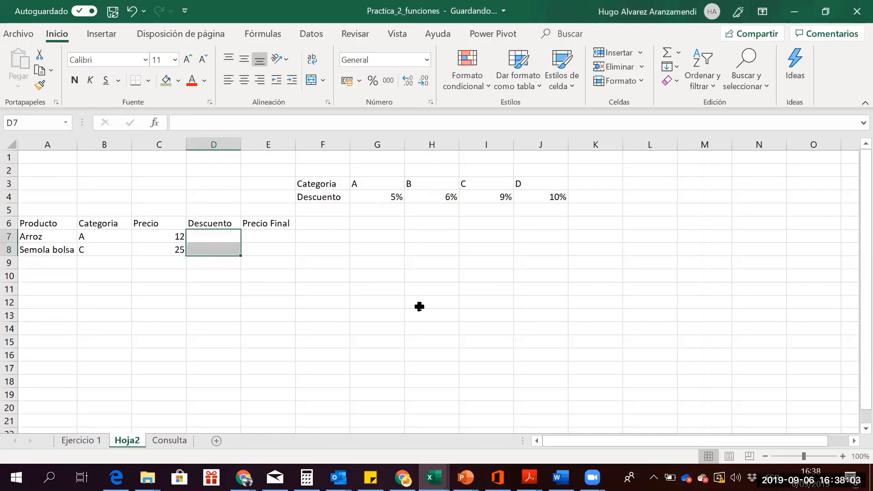
key("Up")
key("Down")
key("Left")
key("Left")
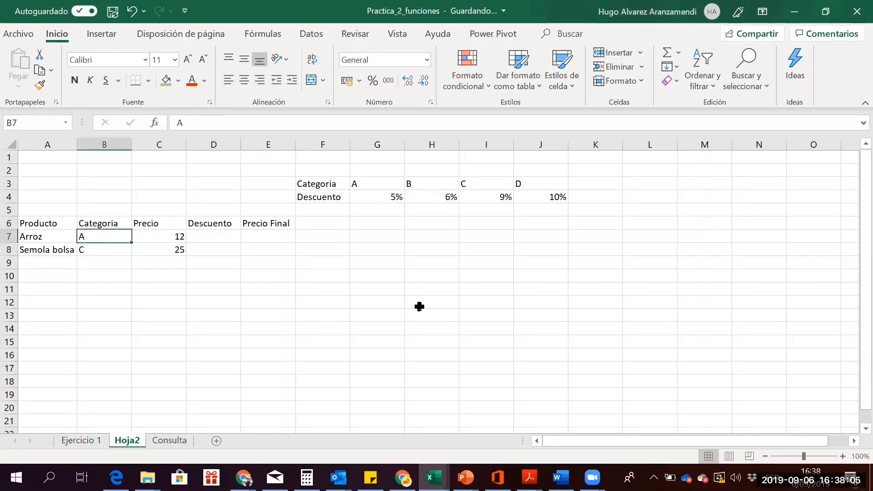
key("Right")
key("Right")
key("Left")
key("Left")
Review the category discount table (A 5%, B 6%, through D), then return to D7
key("Up")
key("Up")
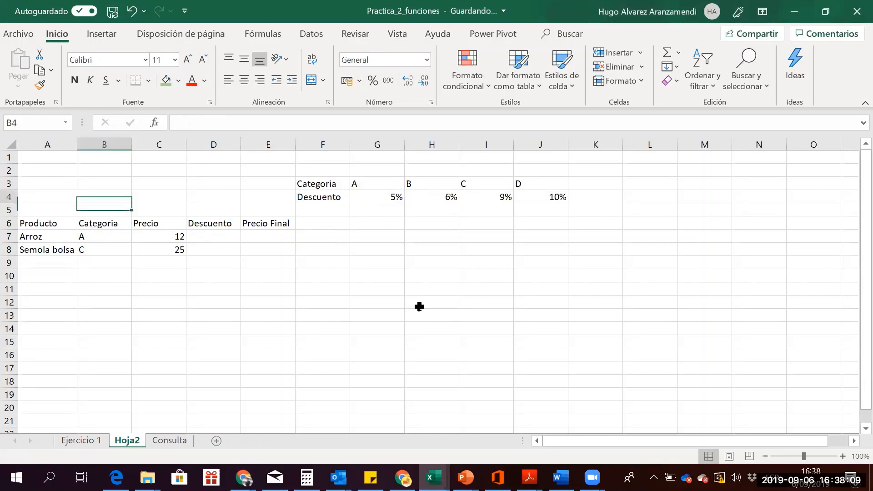
key("Right")
key("Right")
key("Right")
key("Right")
key("Right")
key("Up")
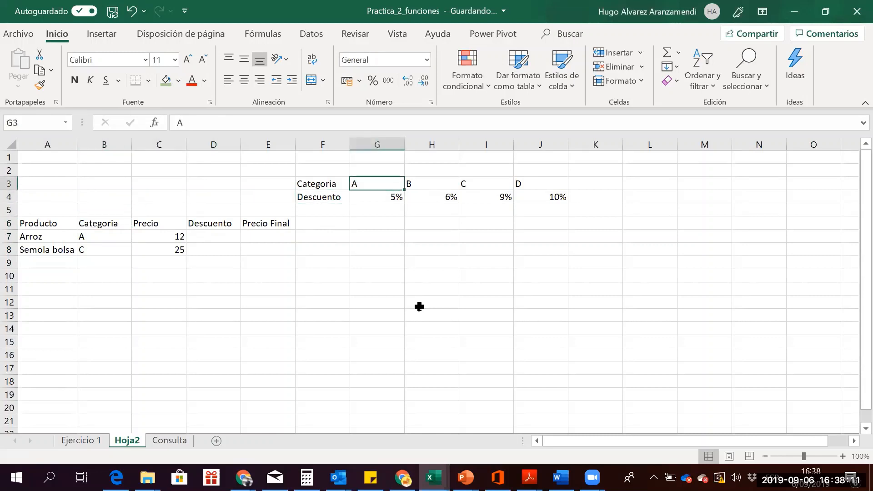
key("Down")
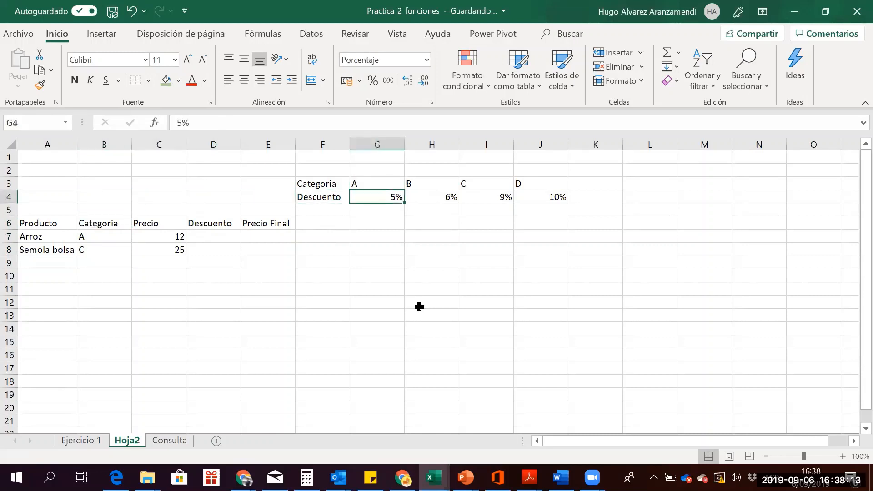
key("Up")
key("Down")
key("Up")
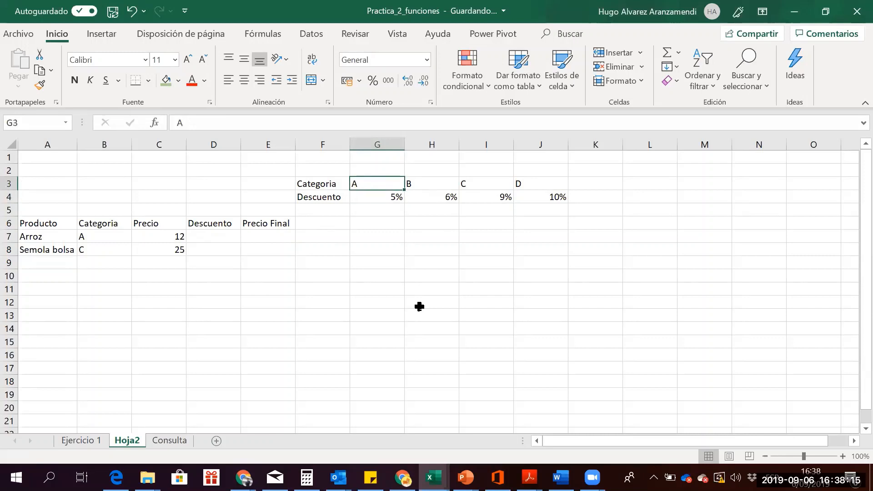
key("Right")
key("Down")
key("Up")
key("Right")
key("Down")
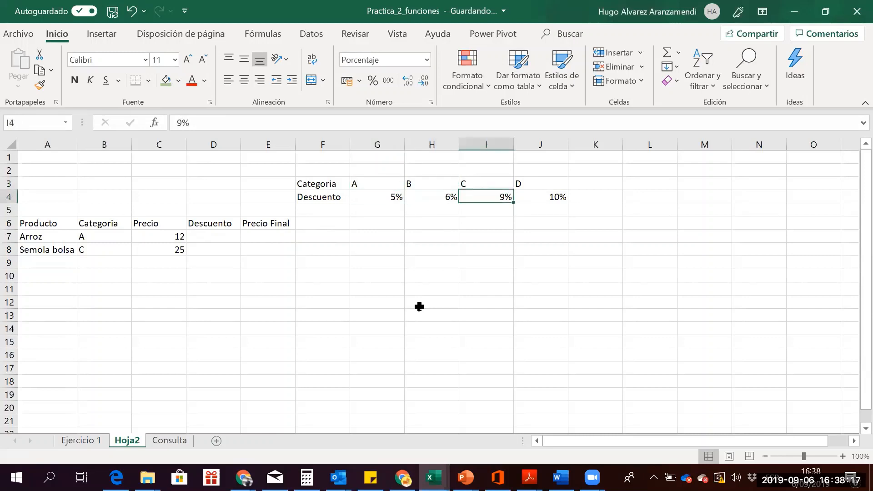
key("Up")
key("Right")
key("Down")
key("Left")
key("Left")
key("Left")
key("Left")
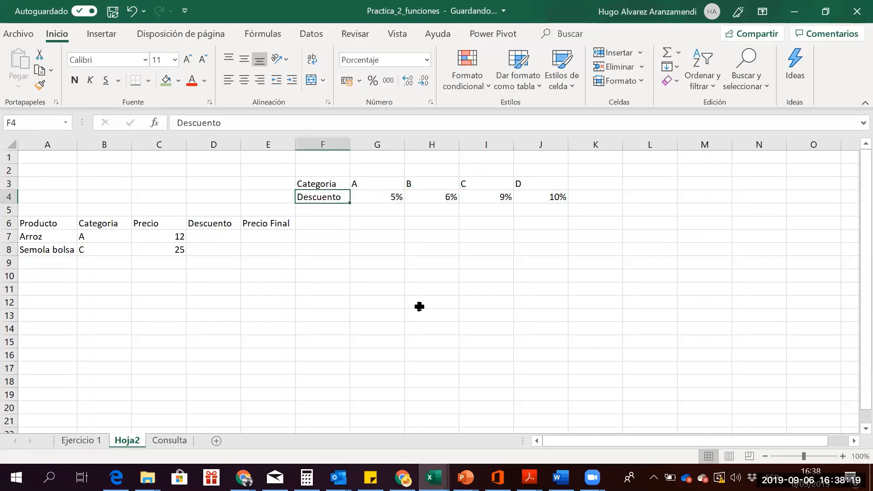
key("Down")
key("Down")
key("Left")
key("Left")
key("Down")
Enter =BUSCARH(B7;$G$3:$J$4;2;FALSO) in D7 to look up Arroz's 0.05 discount
type("=")
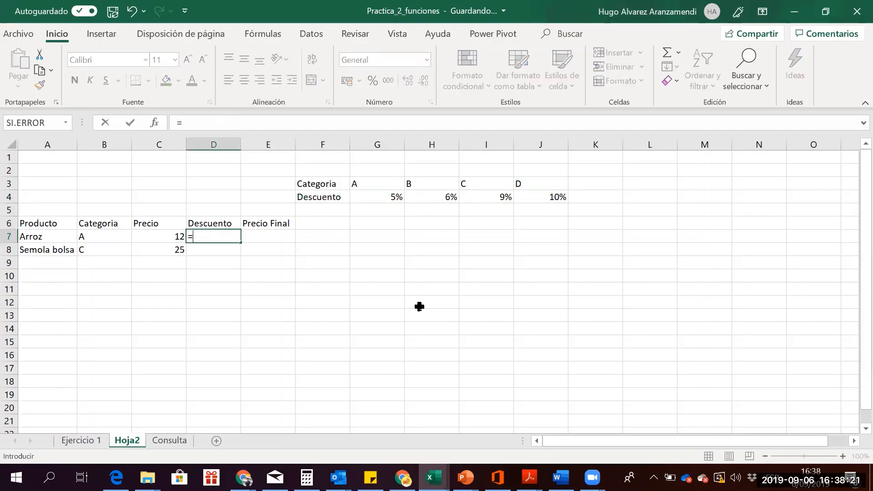
type("buscar")
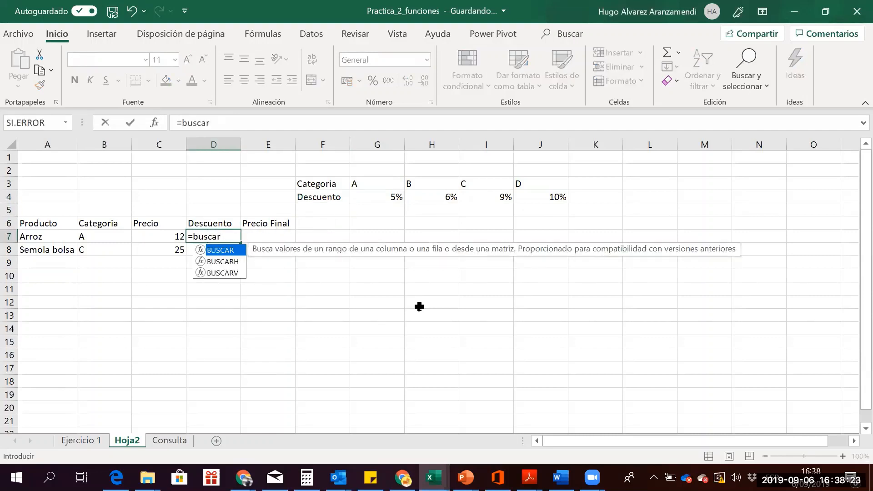
key("Down")
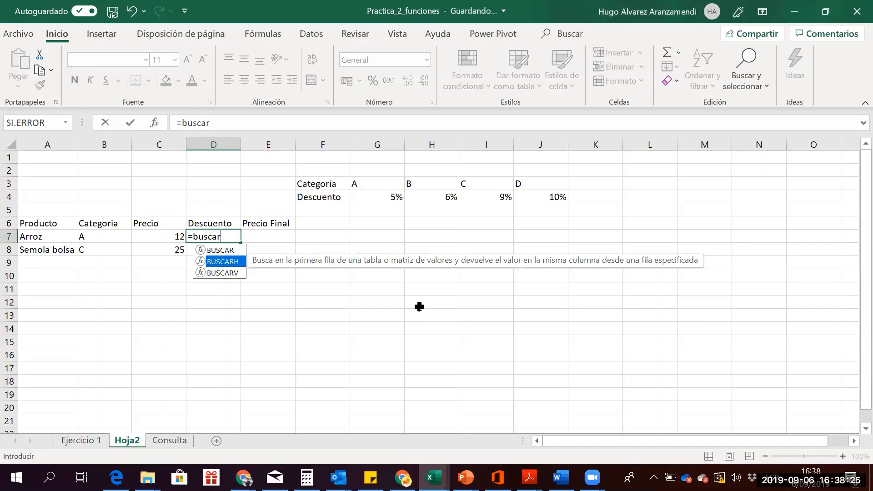
double_click(220, 262)
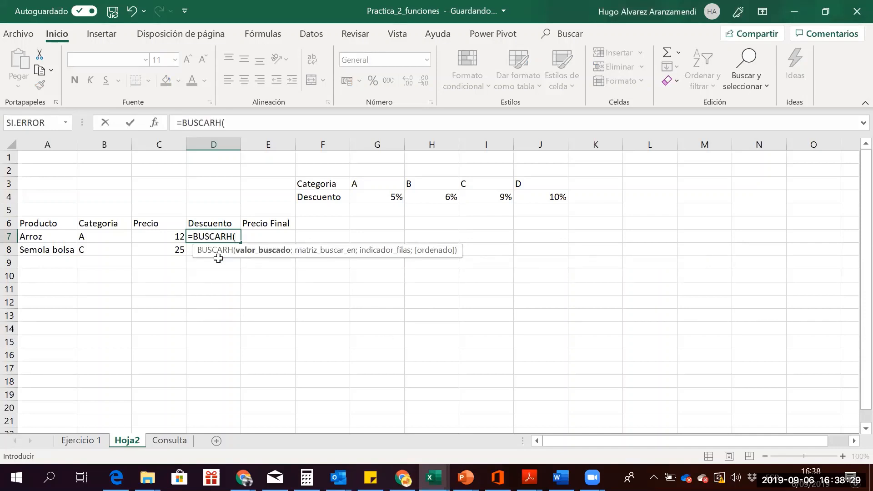
left_click(94, 234)
type(";")
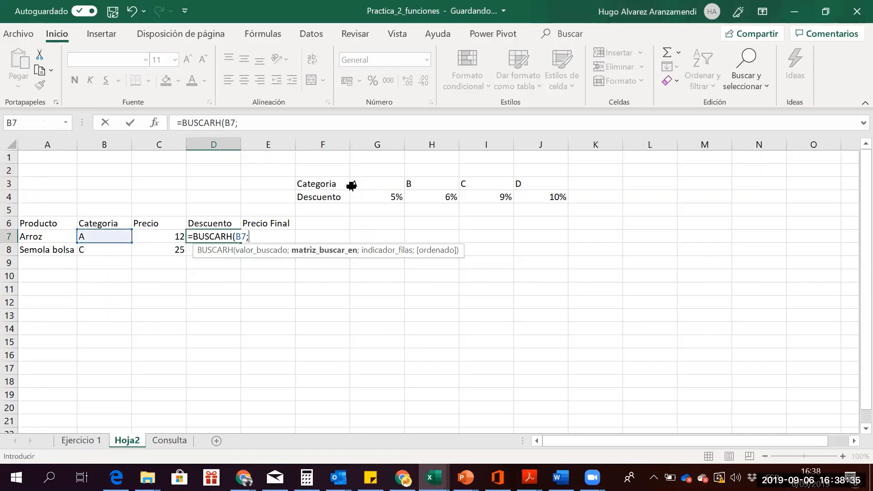
left_click_drag(358, 183, 532, 194)
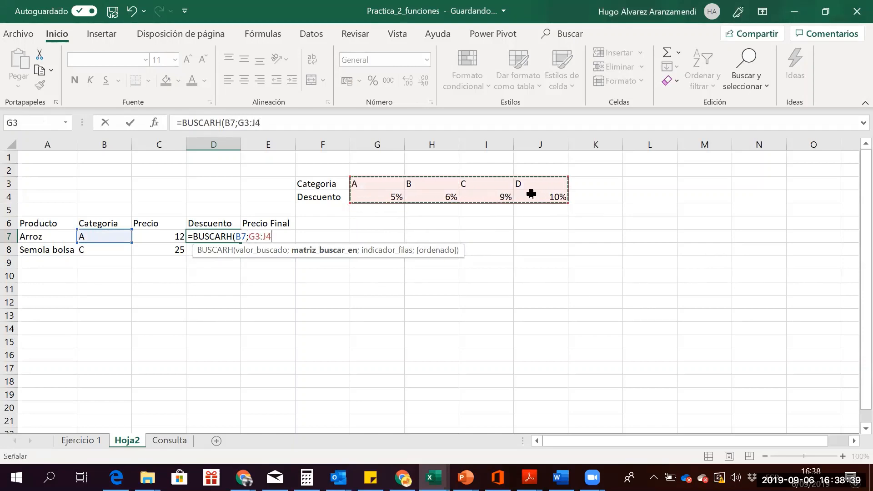
key("F4")
type(";2")
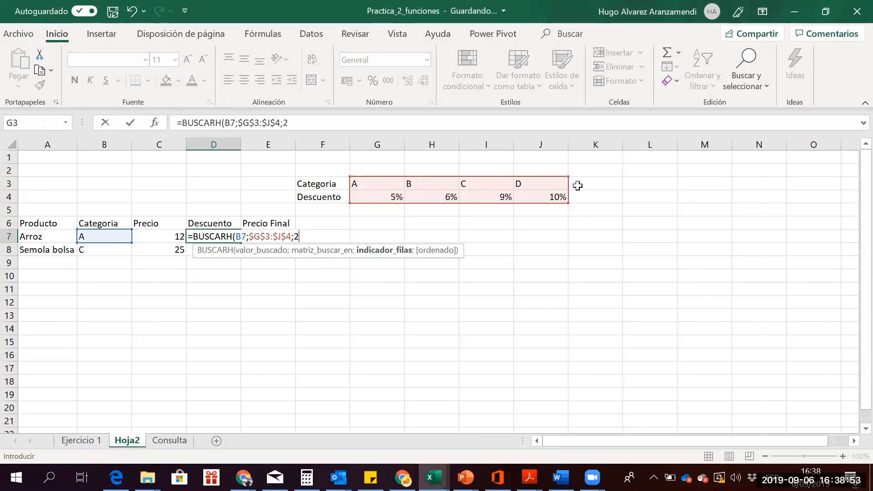
type(";")
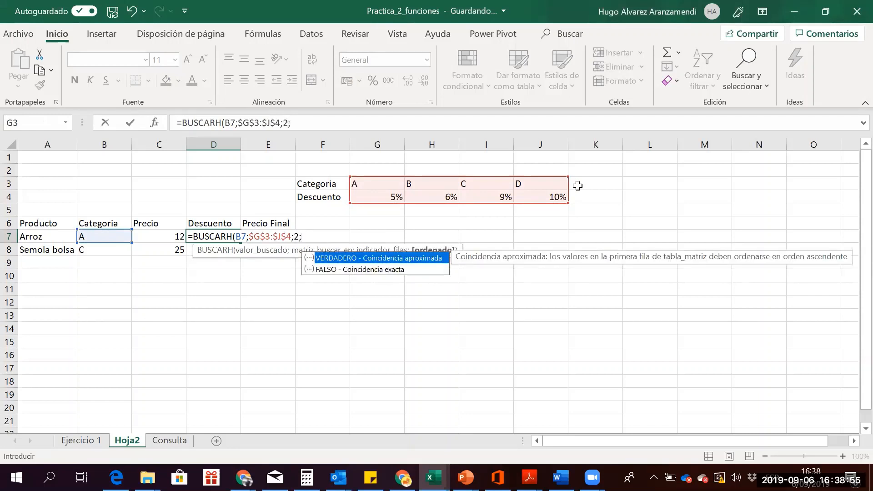
type("falso")
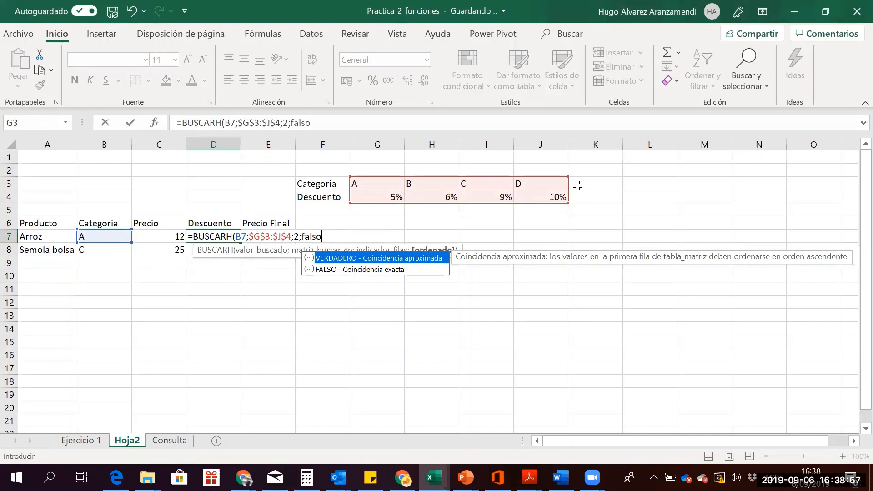
type(")")
key("Return")
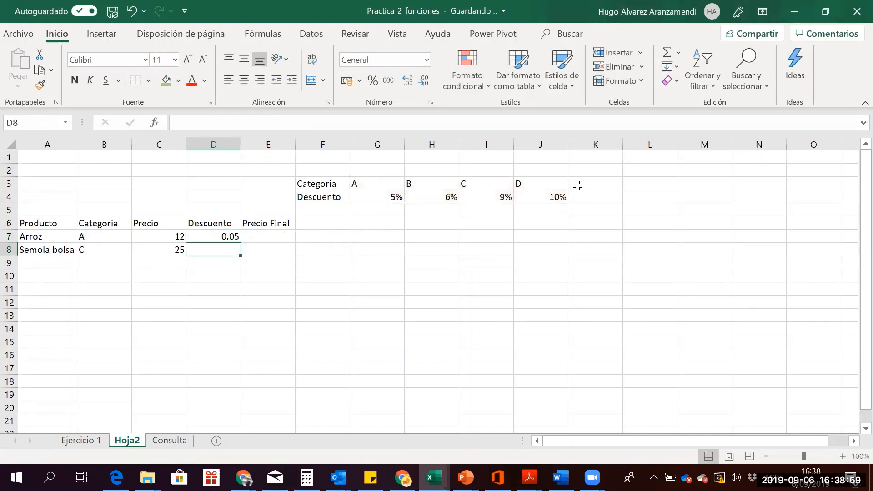
Multiply D7's looked-up discount by the price in C7, so the discount shows 0.6
key("Up")
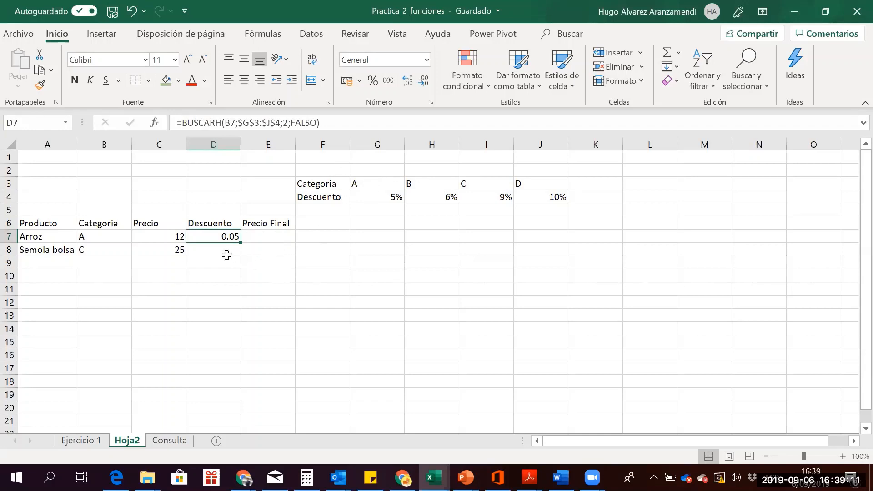
left_click_drag(228, 253, 217, 232)
left_click(218, 229)
left_click(219, 233)
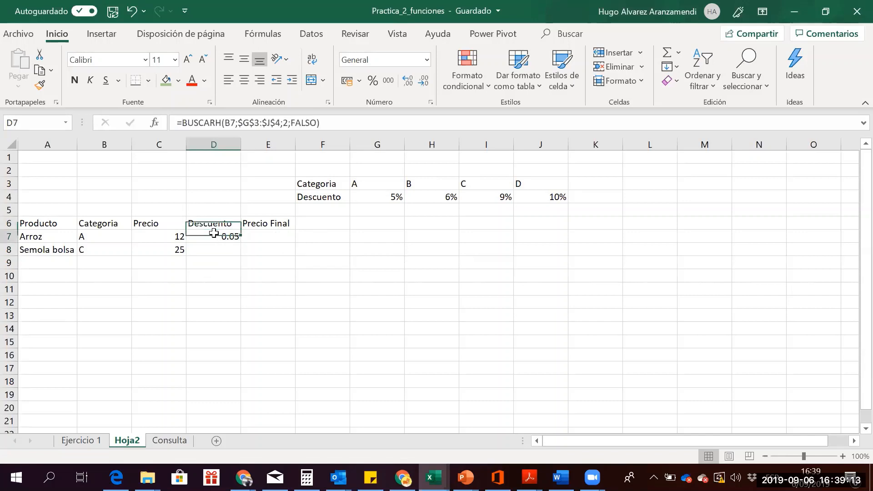
left_click(325, 123)
type("*")
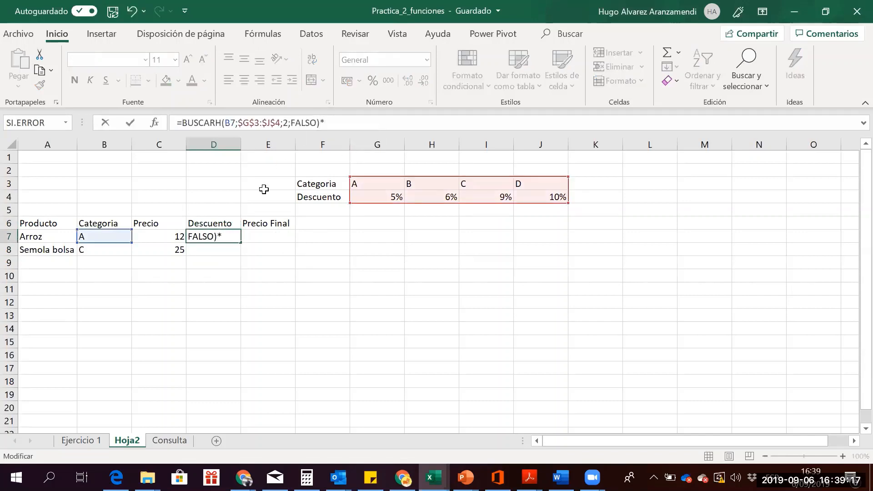
left_click(160, 234)
key("Return")
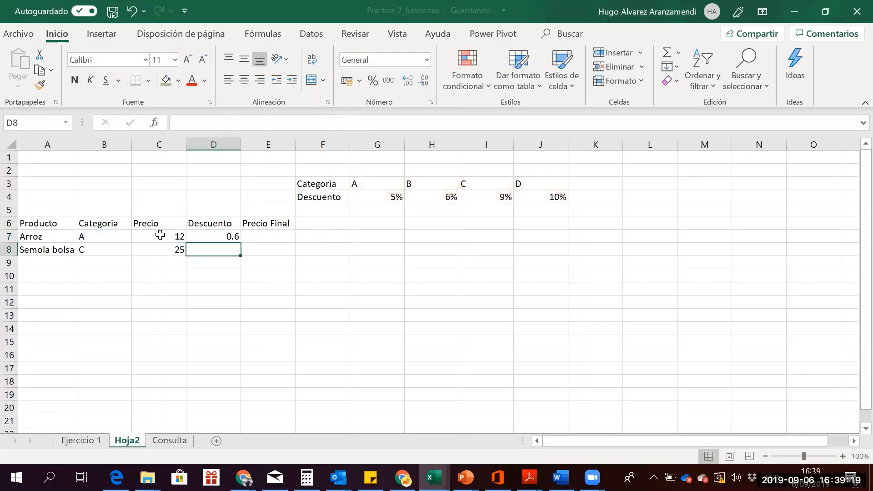
Enter =C7-D7 in E7 so Arroz's Precio Final shows 11.4
key("Up")
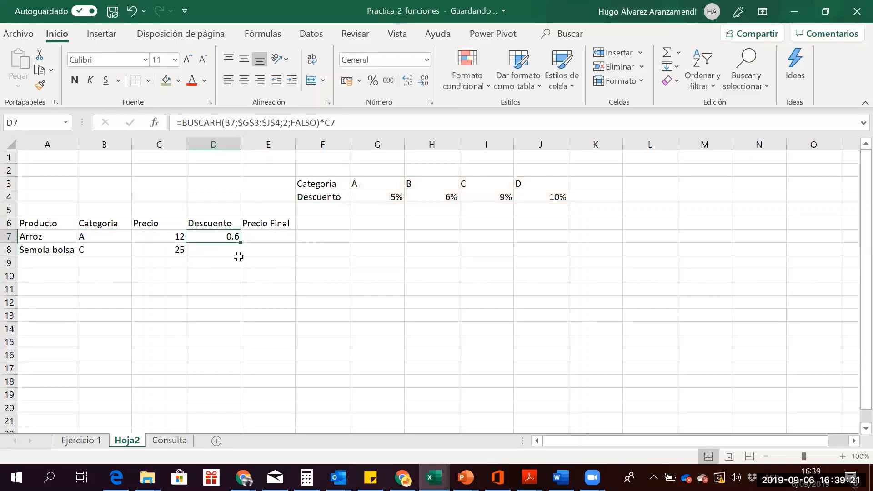
key("Up")
key("Right")
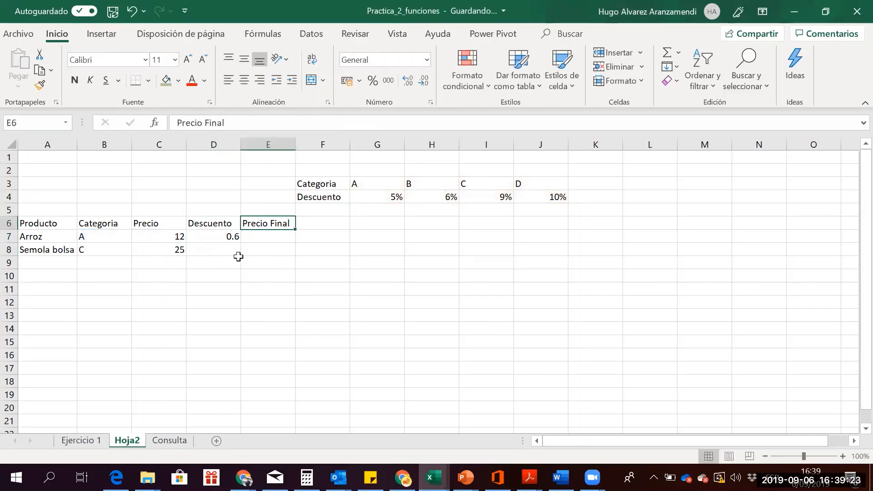
key("Down")
type("=")
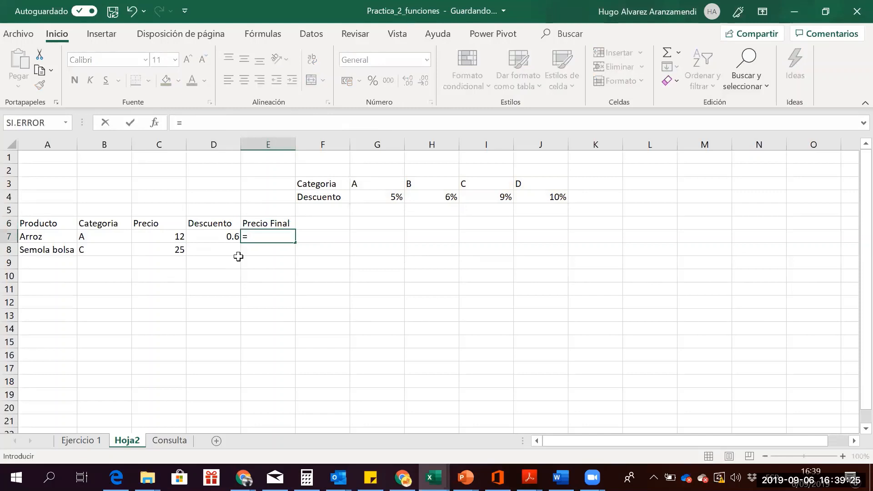
key("Left")
key("Left")
type("-")
key("Left")
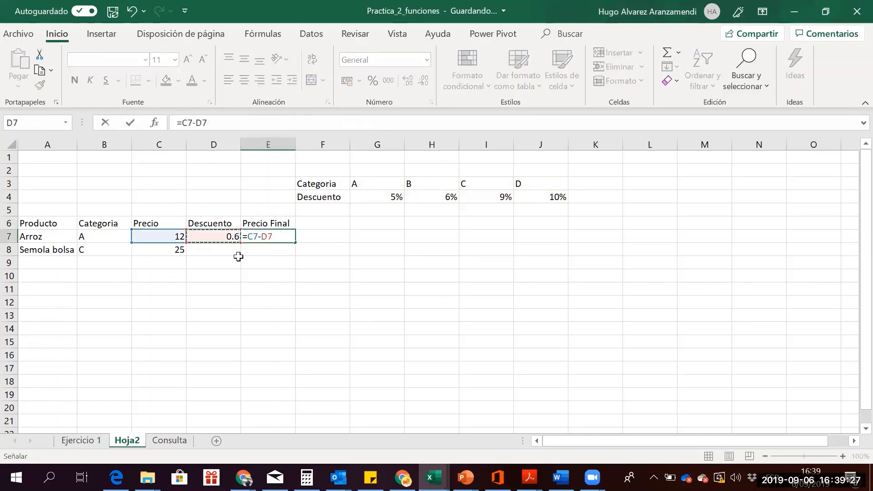
key("Return")
key("Up")
key("Left")
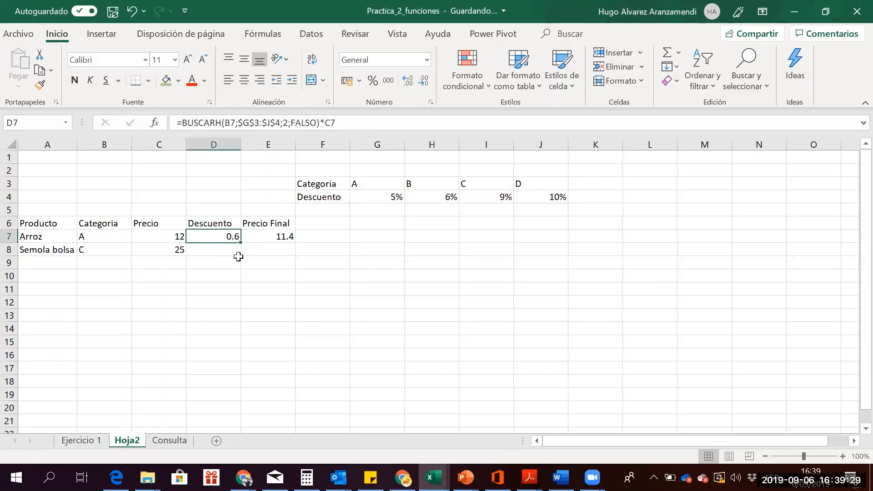
key("Right")
key("Left")
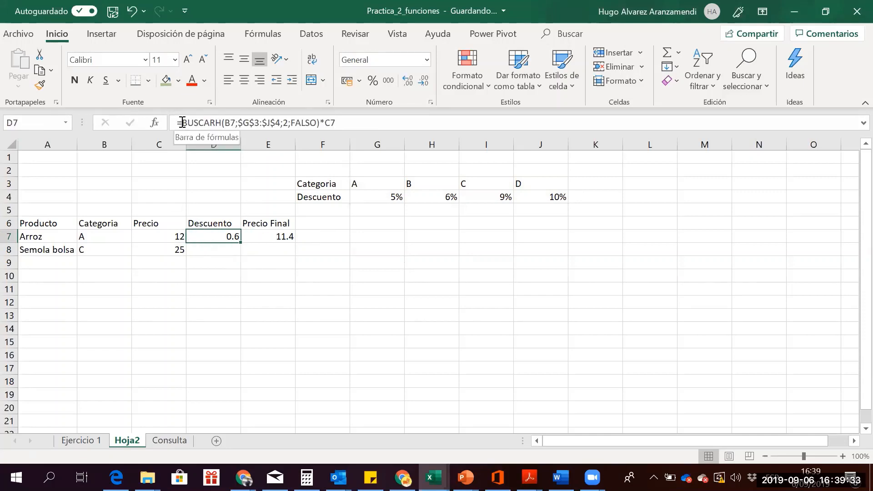
Check D7's BUSCARH formula and fill it down to D8, giving Semola bolsa a 2.25 discount
left_click_drag(182, 122, 319, 122)
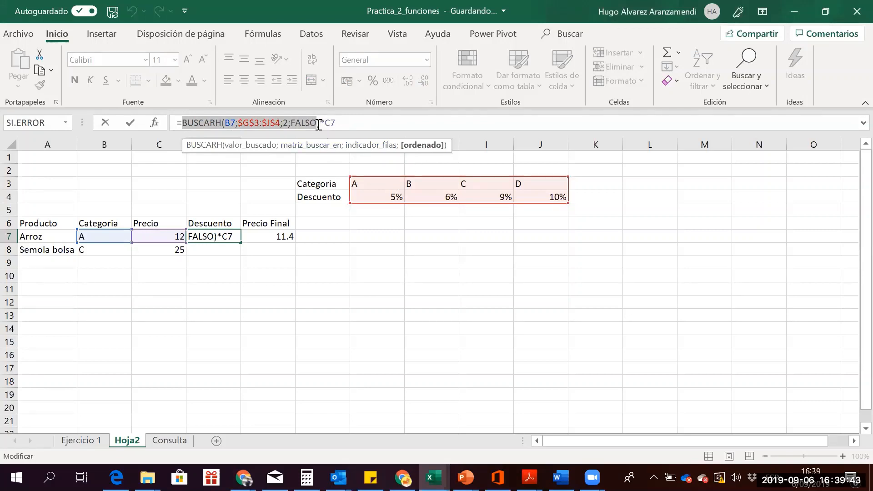
left_click_drag(319, 125, 326, 127)
key("shift+Left")
key("Return")
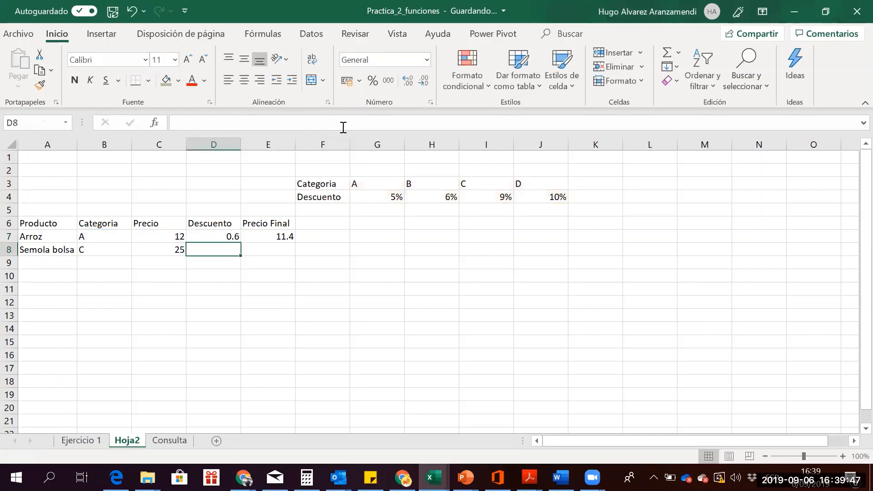
key("Up")
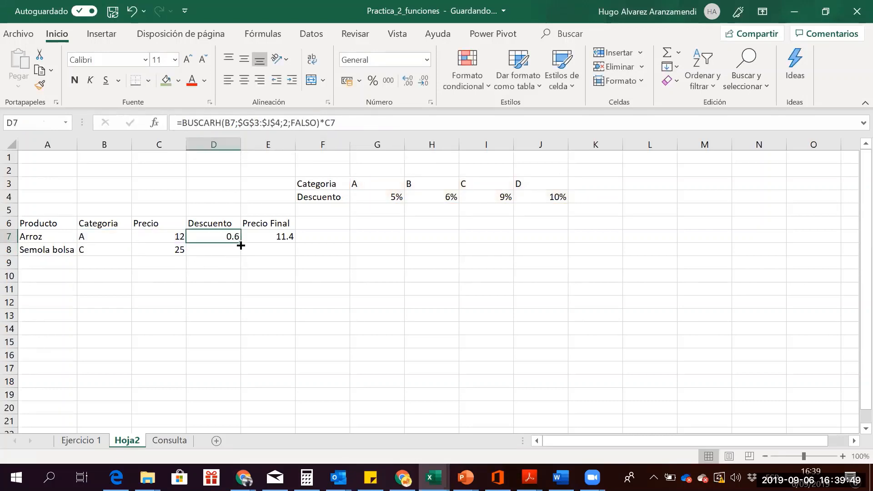
left_click_drag(240, 244, 241, 256)
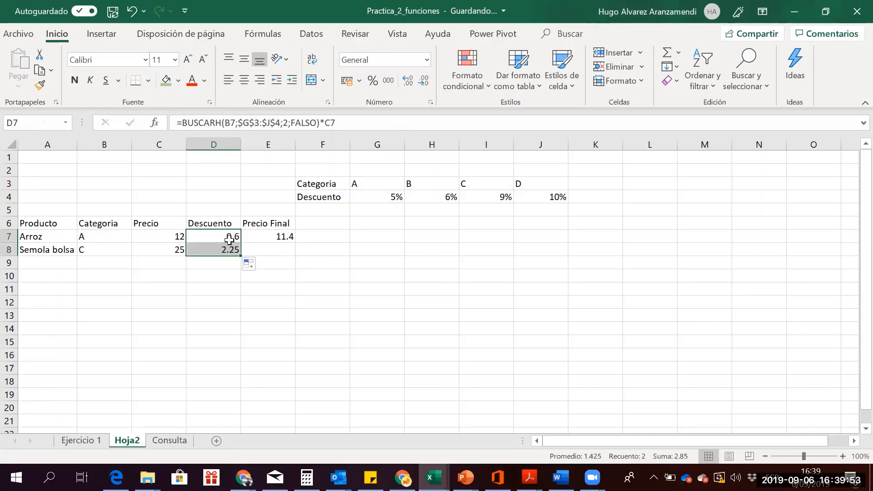
left_click(230, 240)
left_click_drag(366, 188, 523, 191)
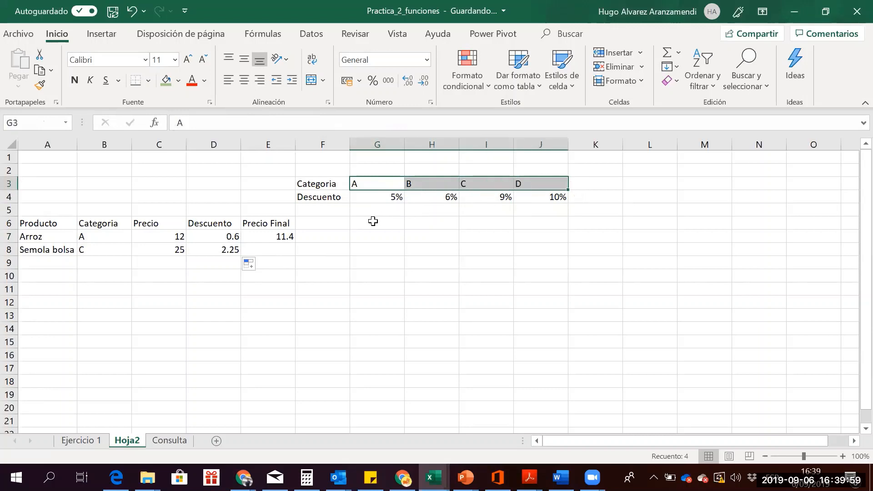
Change Arroz's category in B7 to AB, then to the invalid value x
left_click(373, 221)
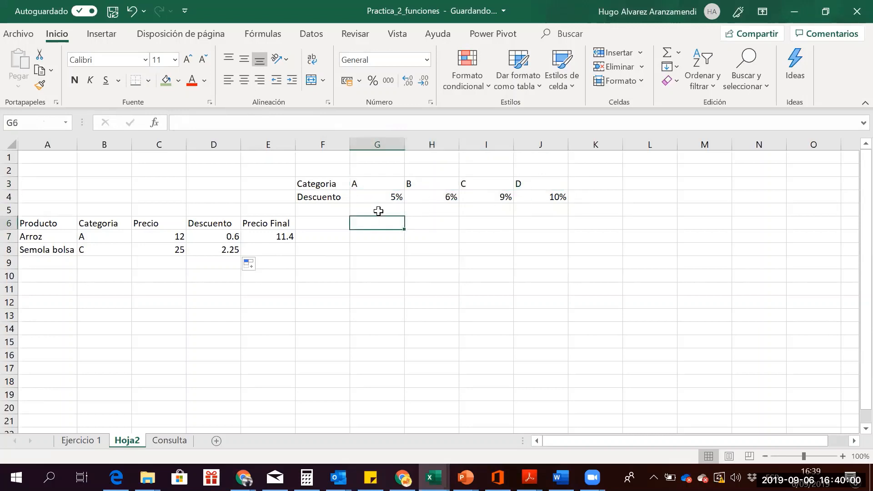
left_click(111, 246)
key("Up")
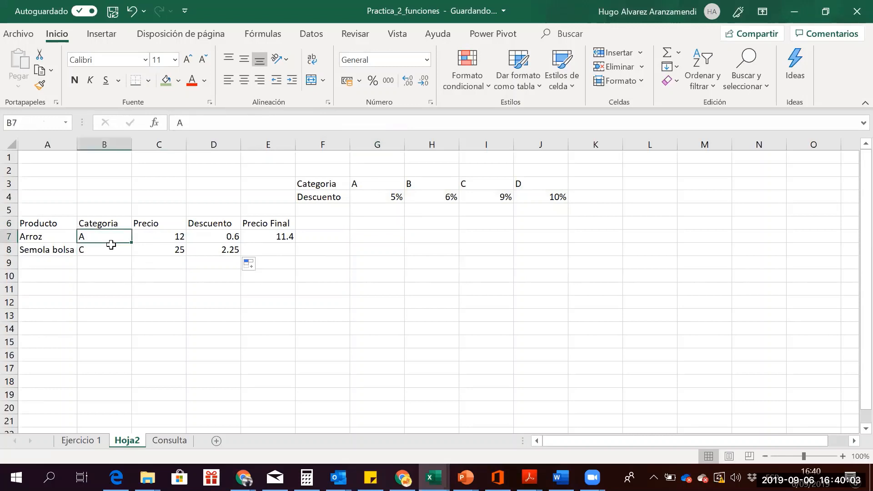
type("AB")
key("Return")
key("Up")
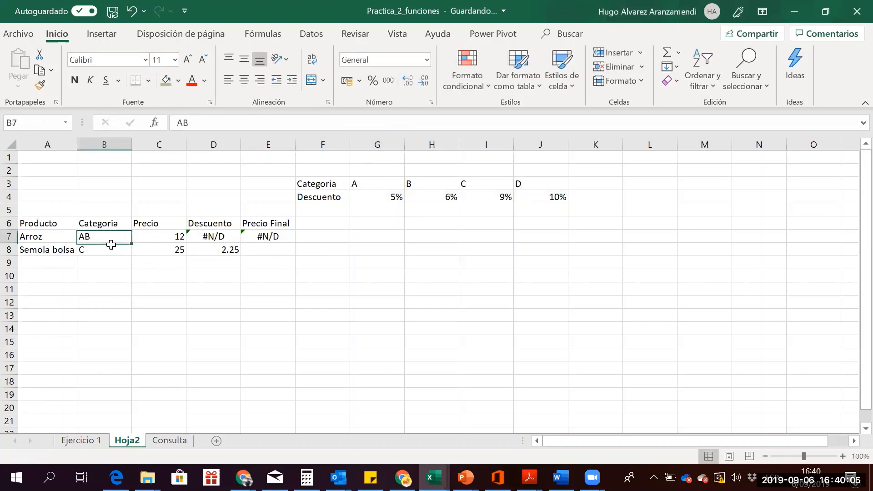
key("Right")
key("Right")
key("Left")
key("Left")
left_click(111, 245)
key("Up")
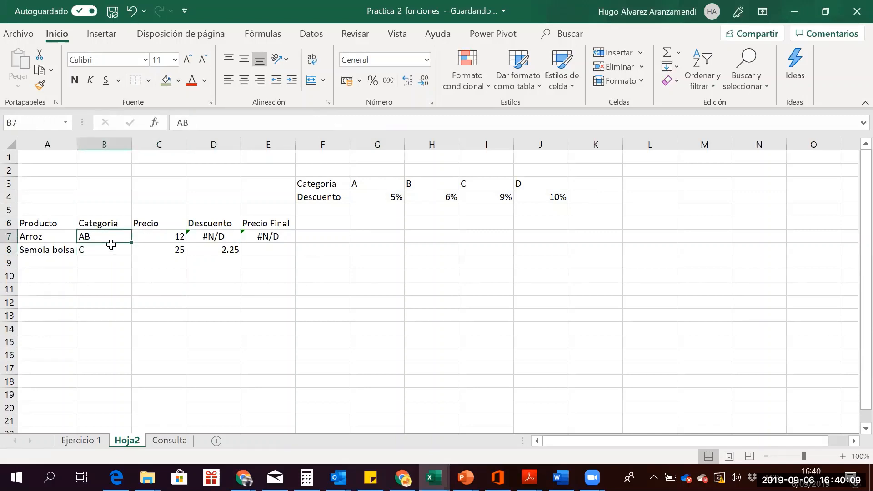
type("ab")
key("BackSpace")
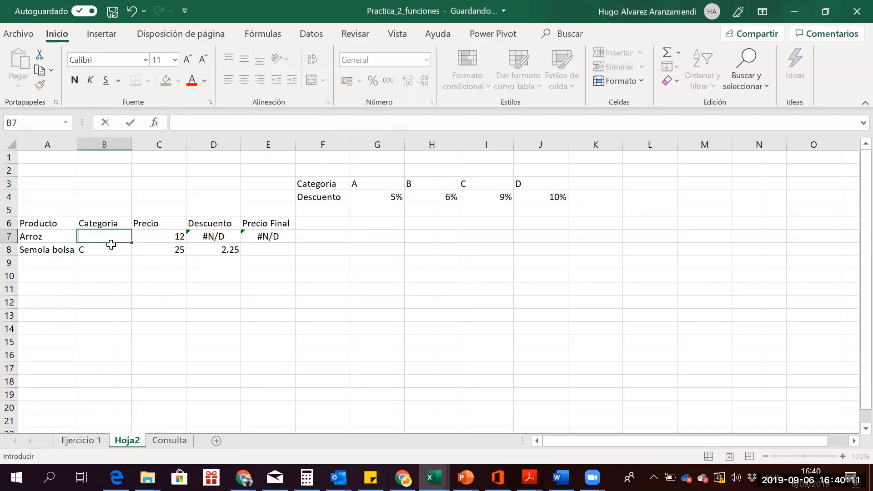
key("Escape")
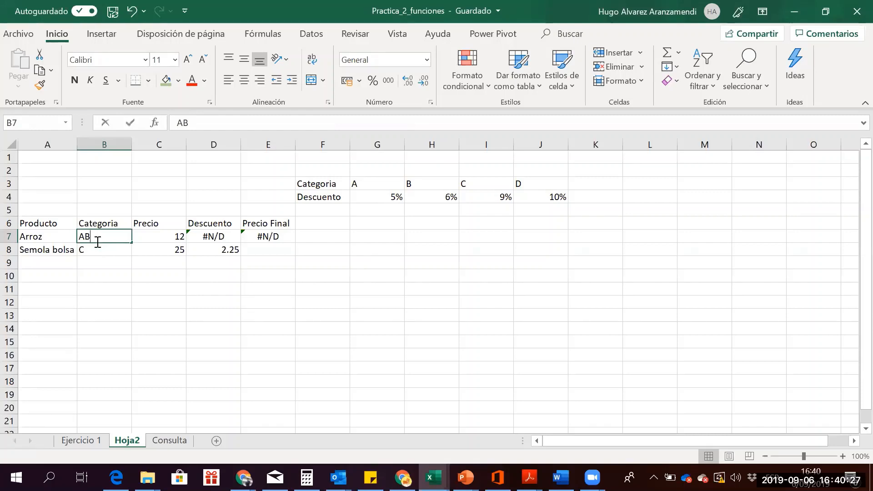
type("x")
key("Return")
key("Up")
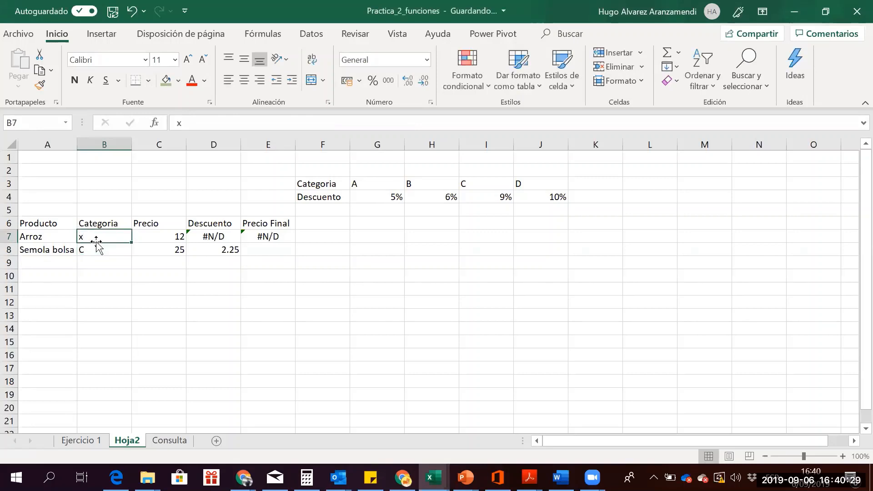
key("Right")
key("Right")
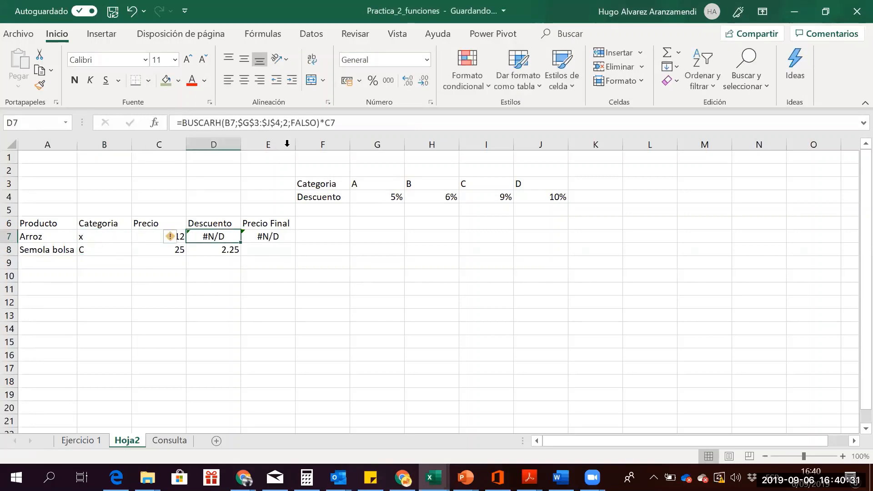
Replace FALSO with VERDADERO in D7's lookup to make it an approximate match
left_click(292, 123)
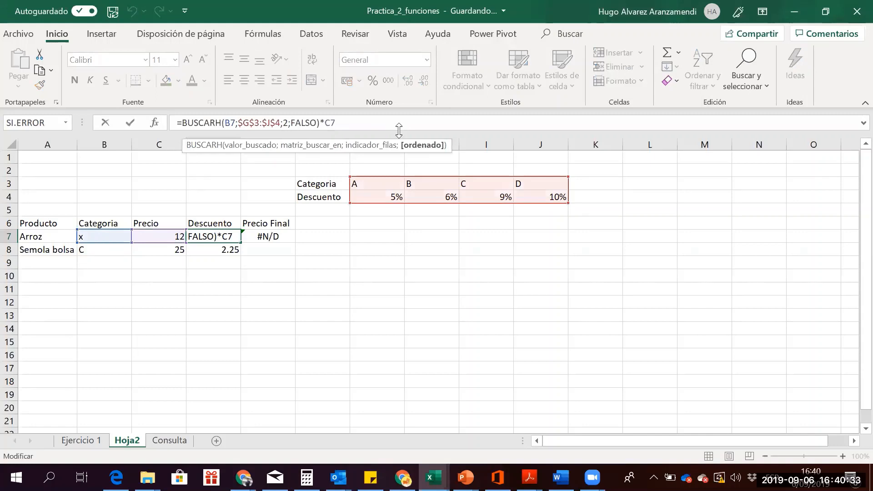
type("verdadero")
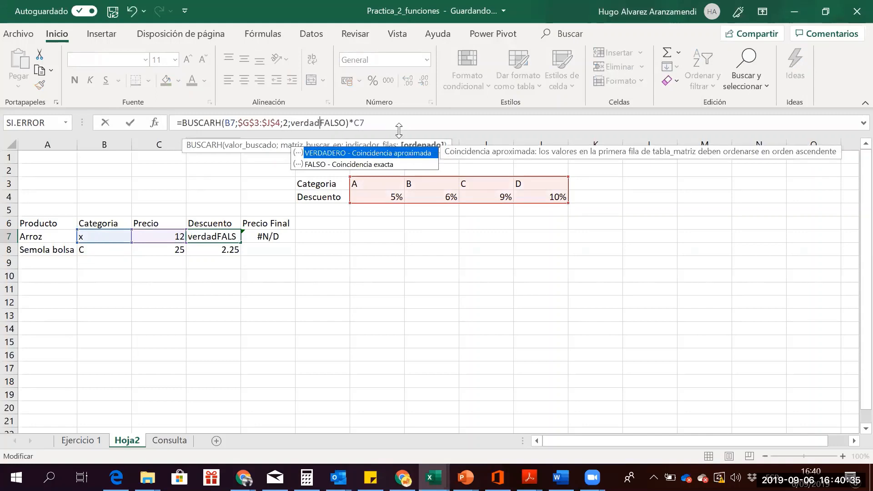
key("Delete")
key("Delete")
key("Delete")
key("Delete")
key("Delete")
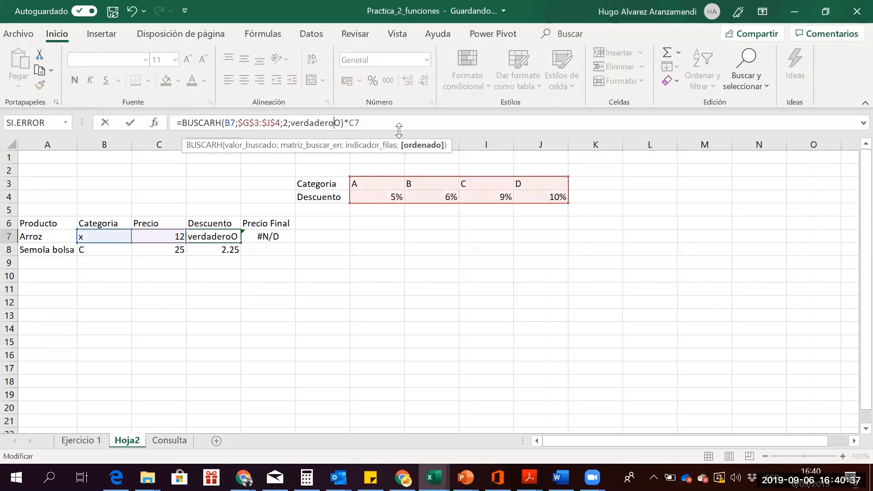
key("Return")
key("Up")
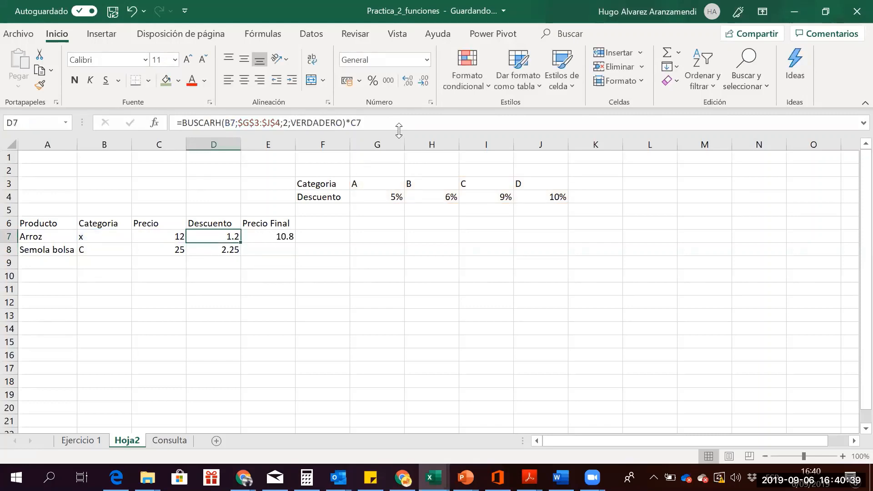
key("Left")
key("Left")
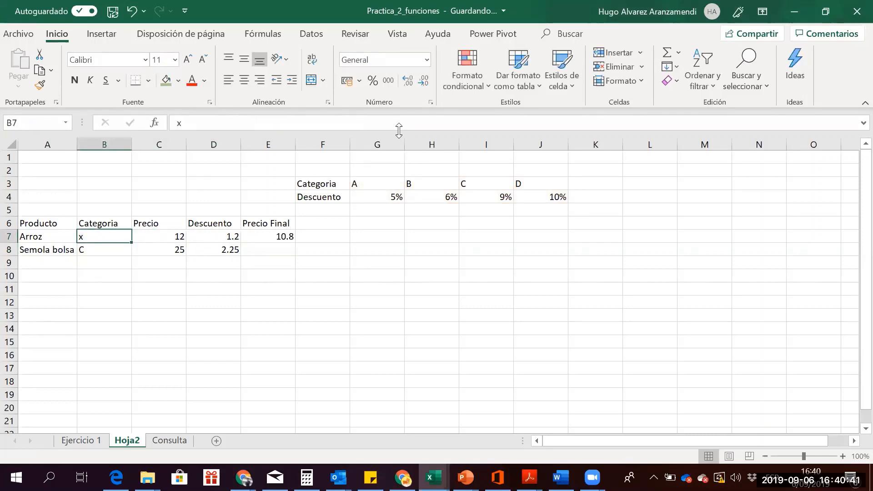
key("Right")
key("Right")
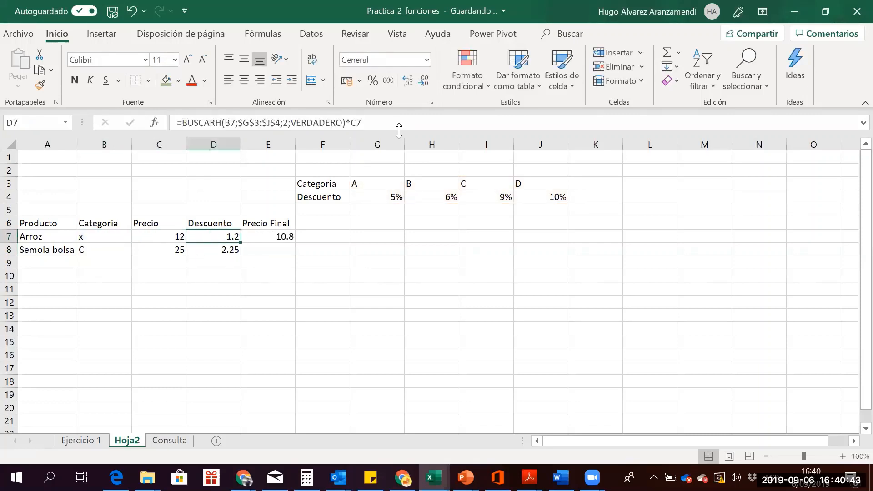
key("Left")
key("Left")
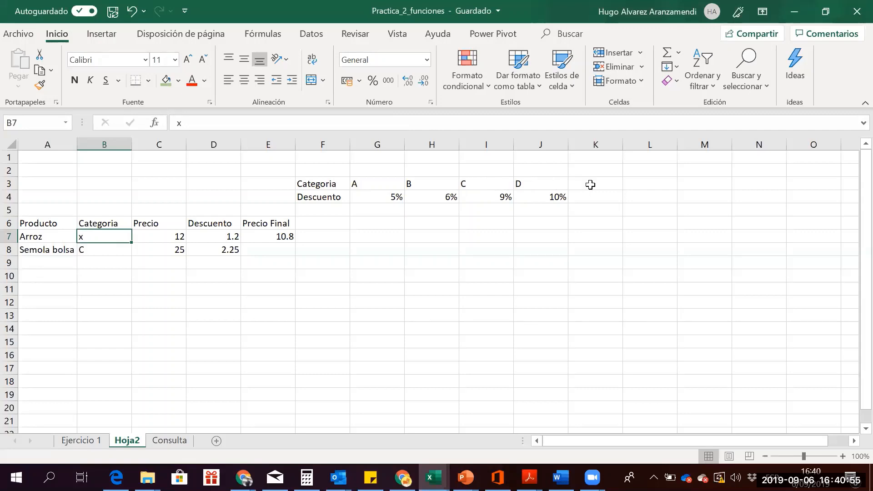
Compare the 10% category D discount in J4 with Arroz's 1.2 discount and price
left_click(526, 184)
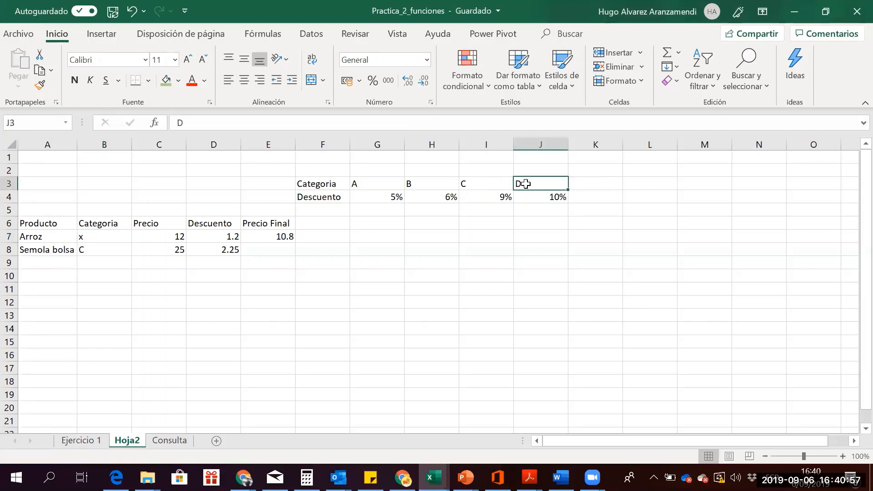
key("Down")
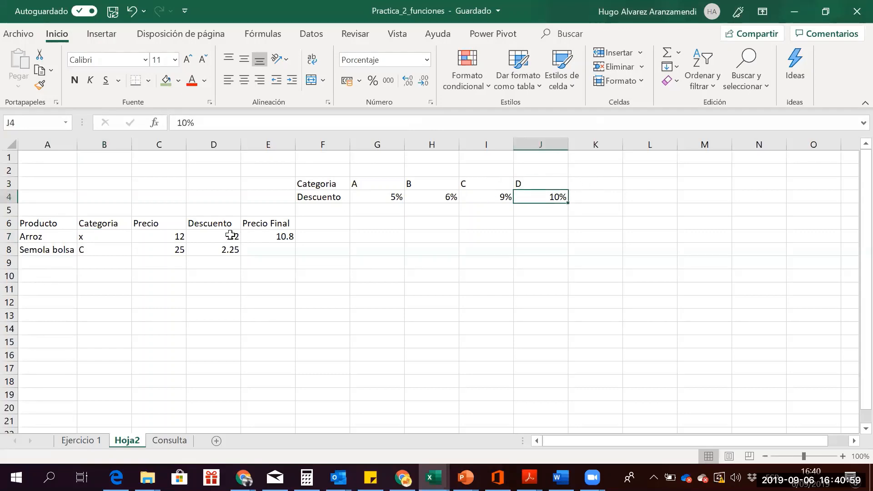
left_click(225, 232)
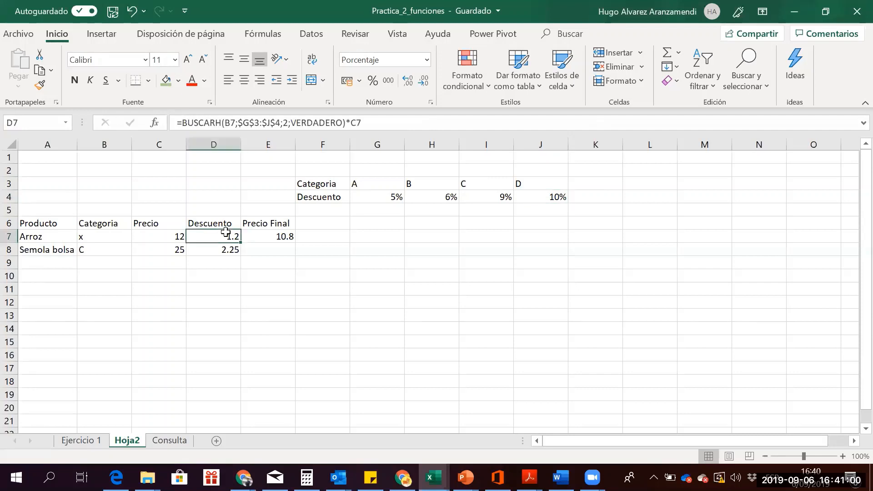
left_click(171, 233)
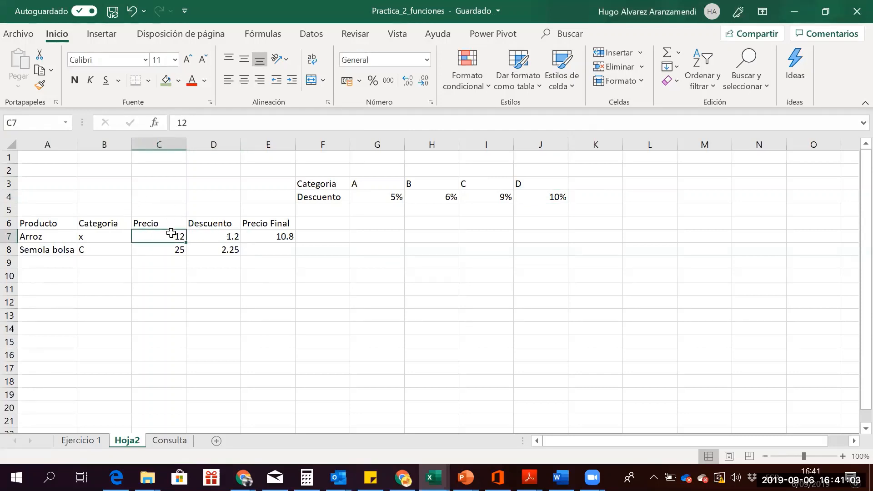
key("Right")
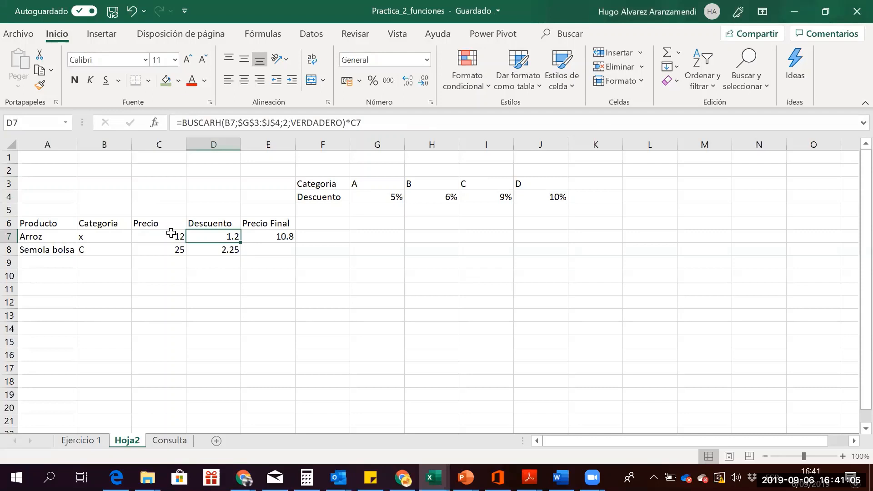
key("Left")
key("Left")
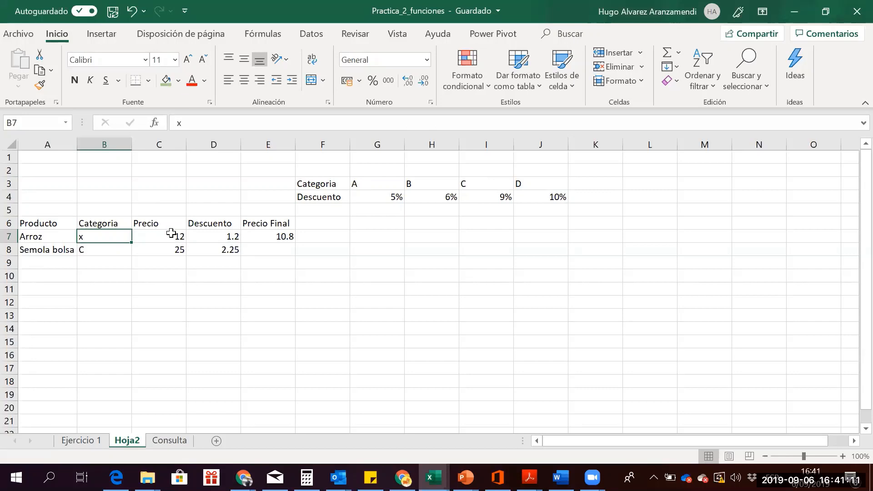
left_click_drag(373, 180, 537, 196)
left_click(230, 235)
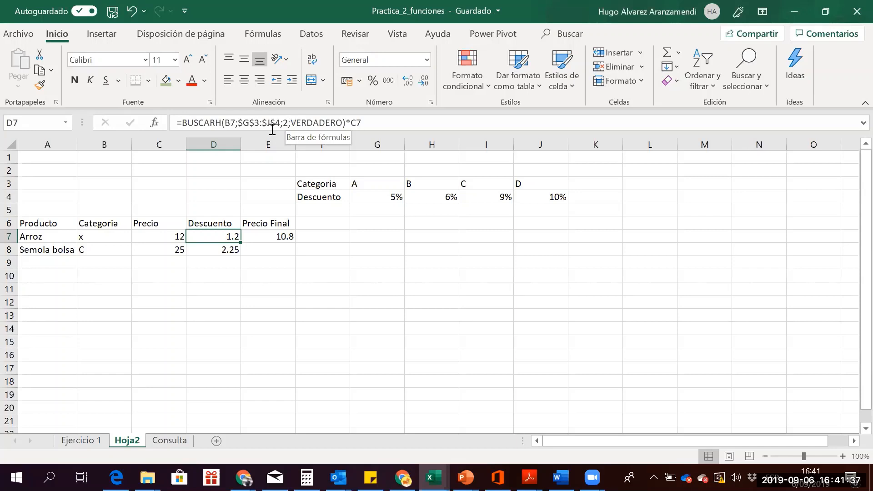
left_click_drag(283, 122, 292, 122)
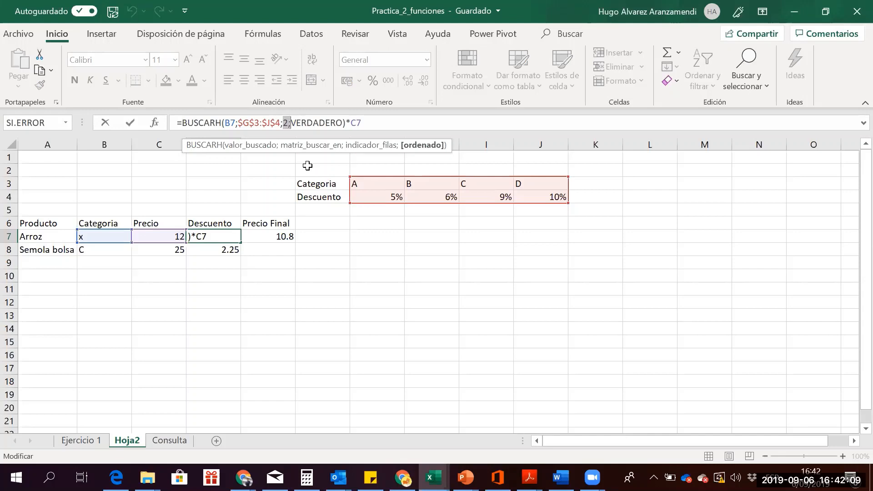
key("ctrl+Return")
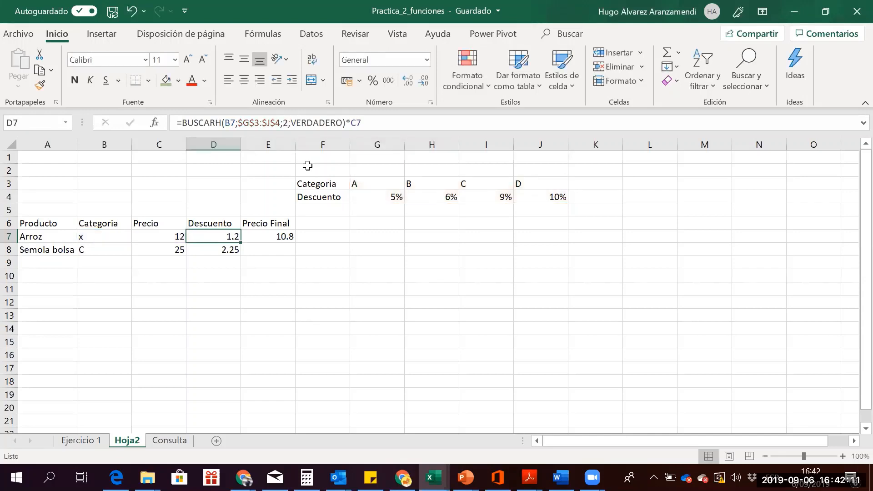
left_click(90, 240)
key("Right")
key("Right")
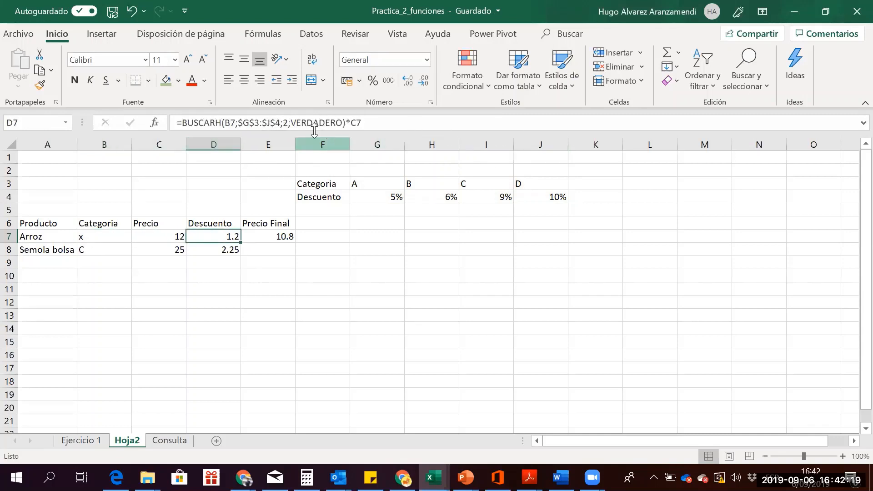
Switch D7's lookup back to exact match by replacing VERDADERO with FALSO
left_click(287, 123)
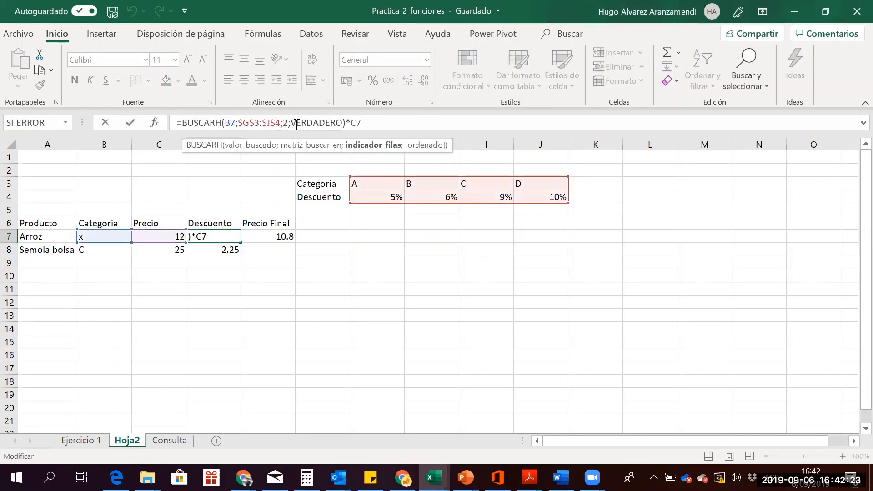
left_click(297, 124)
key("BackSpace")
type("falso")
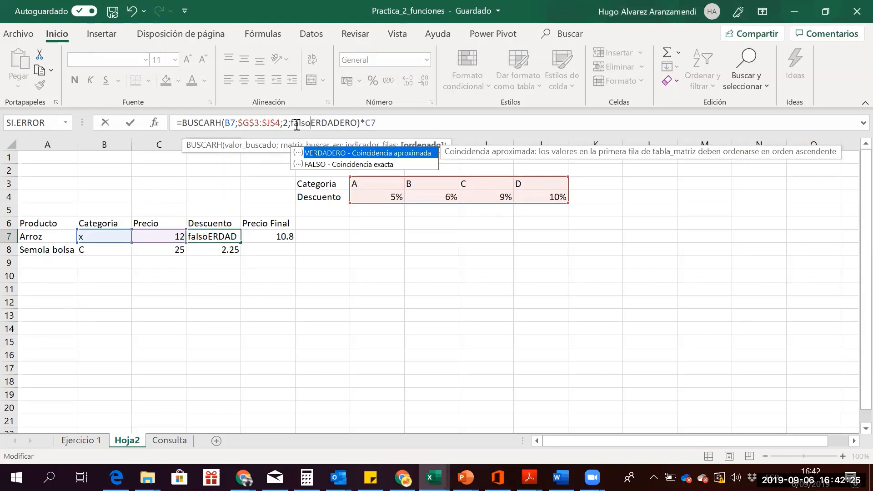
key("Delete")
key("Delete")
key("Delete")
key("Delete")
key("Delete")
key("Delete")
key("Delete")
key("Delete")
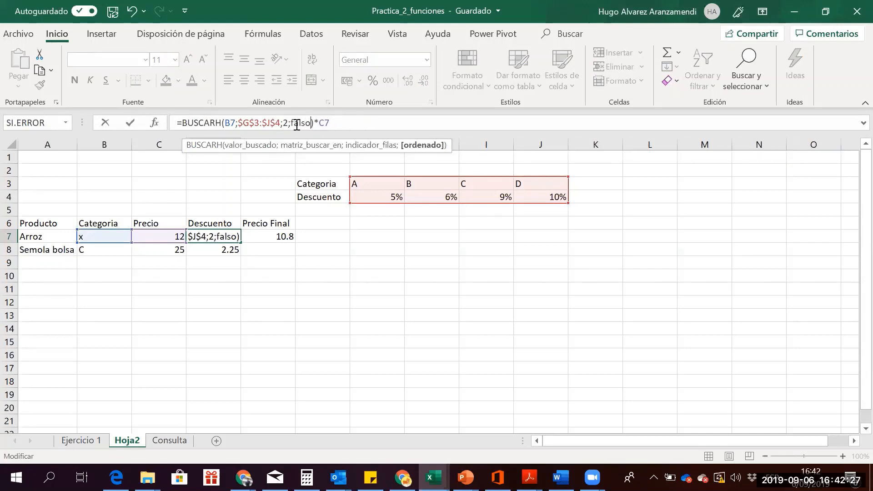
key("Return")
key("Up")
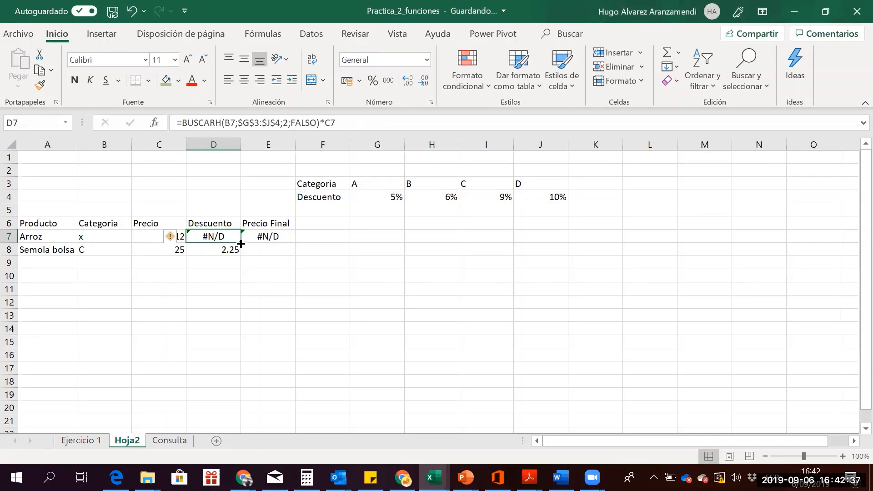
Set Semola bolsa's category in B8 to w and check its #N/D discount
left_click(107, 253)
type("w")
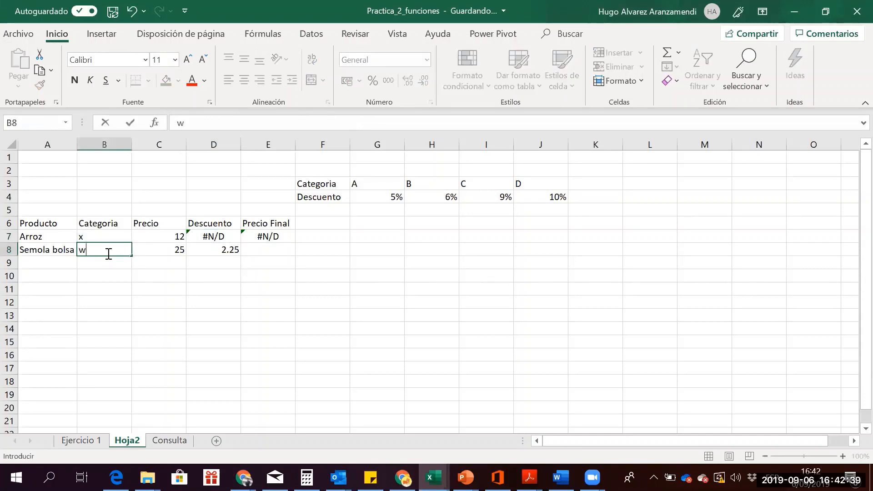
key("Return")
key("Up")
key("Right")
key("Right")
key("Up")
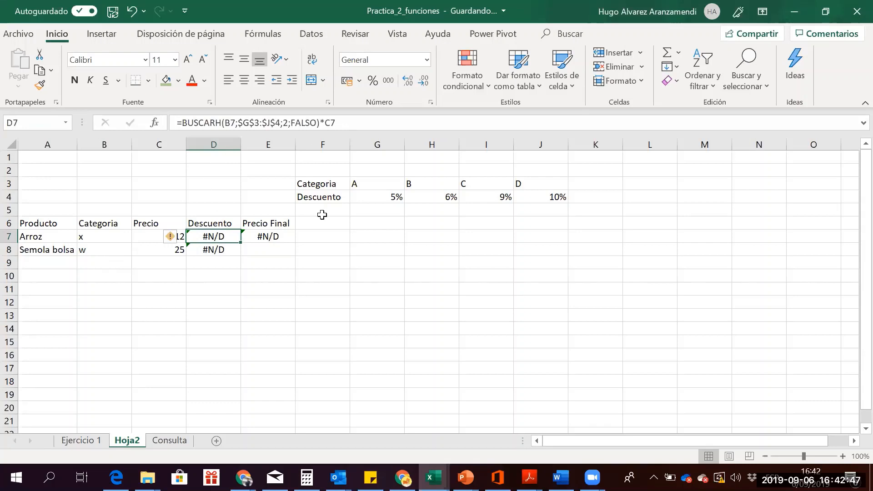
Wrap D7's lookup in SI.ERROR with the fallback text "Categoria noExiste"
left_click(185, 122)
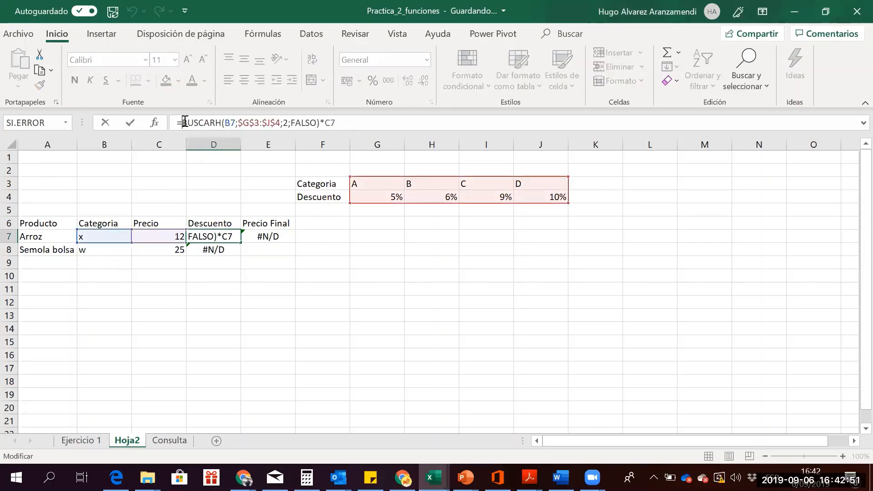
type("si.e")
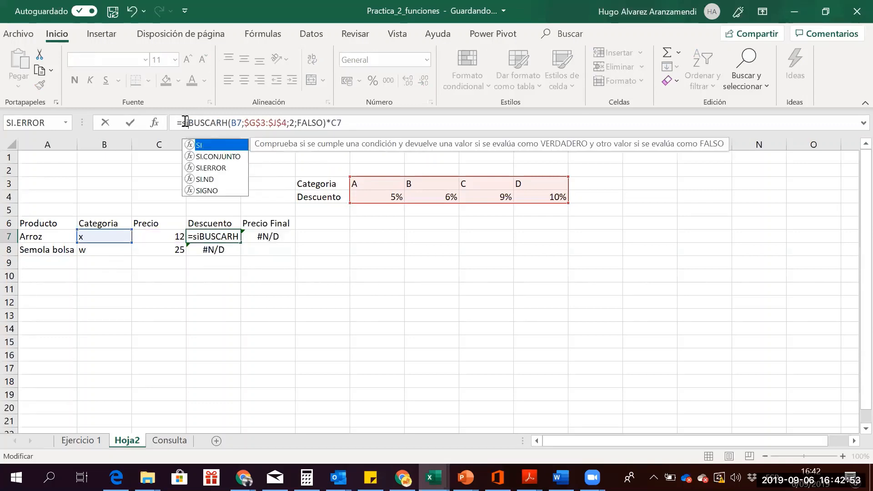
type("ror")
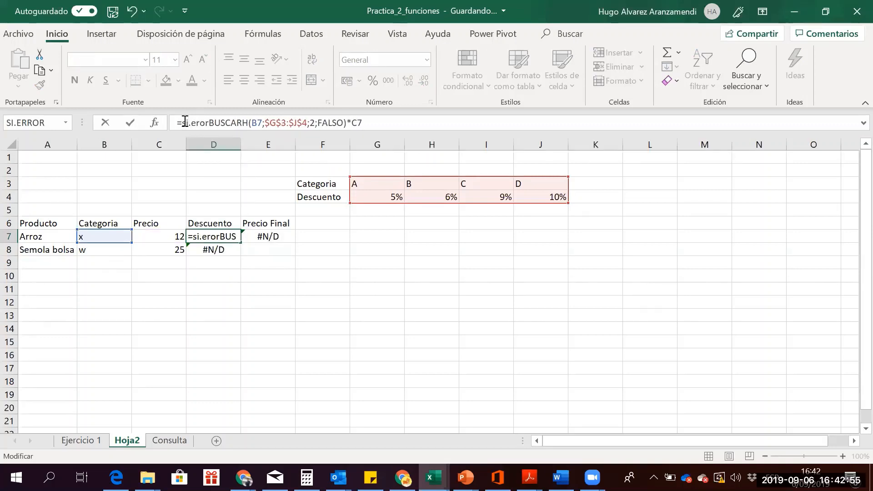
key("BackSpace")
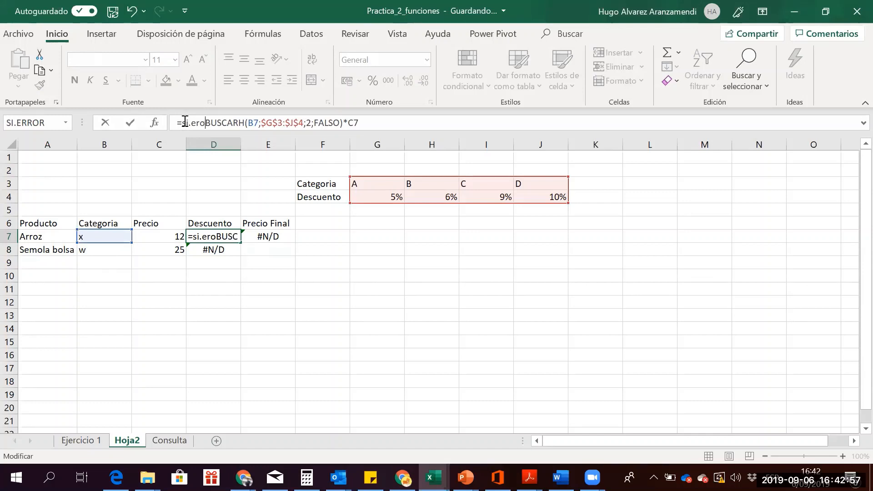
key("BackSpace")
type("ror")
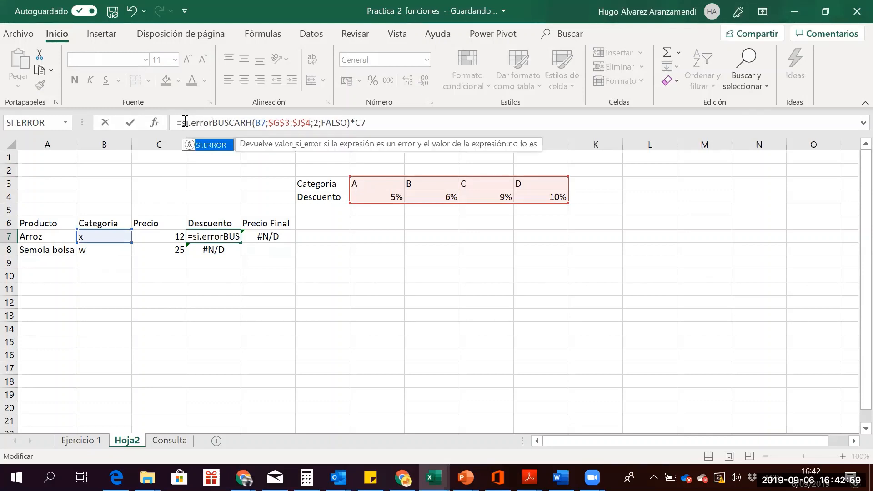
type("(")
key("Right")
key("Right")
key("Right")
key("Right")
key("Right")
key("Right")
key("Right")
key("Right")
key("Right")
key("Right")
key("Right")
key("Right")
key("Right")
key("Right")
key("Right")
key("Right")
key("Right")
key("Right")
key("Right")
key("Right")
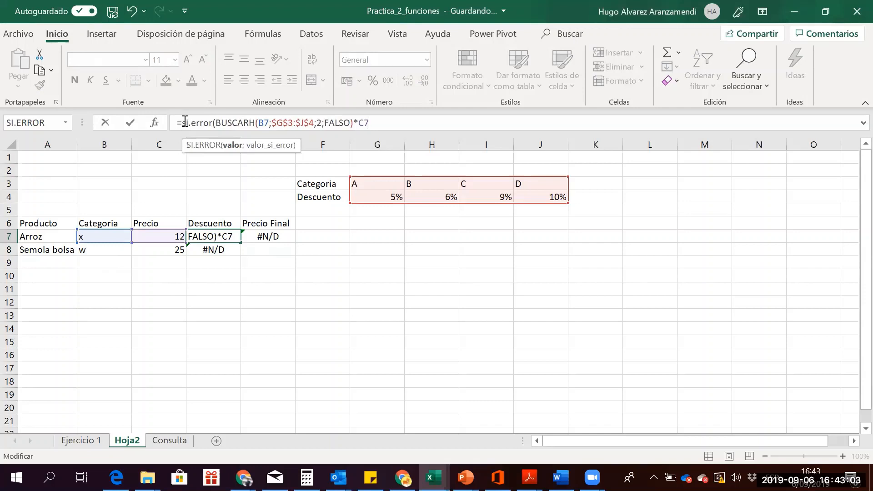
type(";")
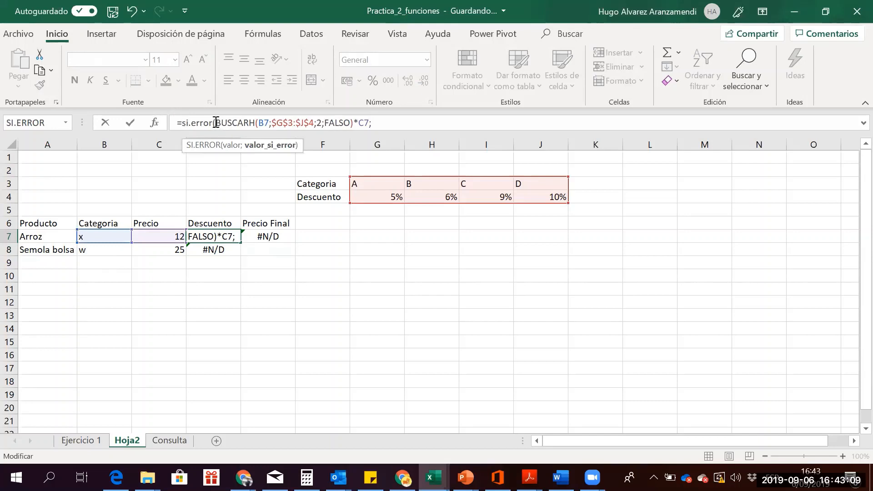
left_click_drag(216, 123, 367, 123)
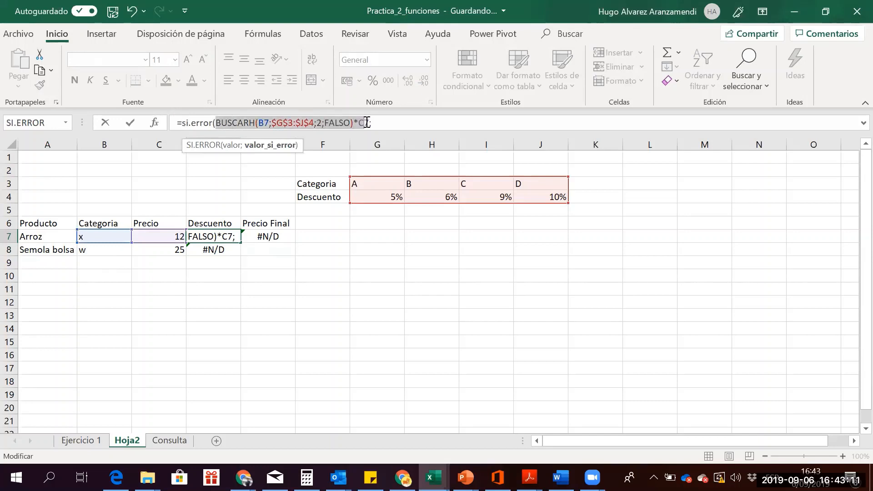
left_click(380, 123)
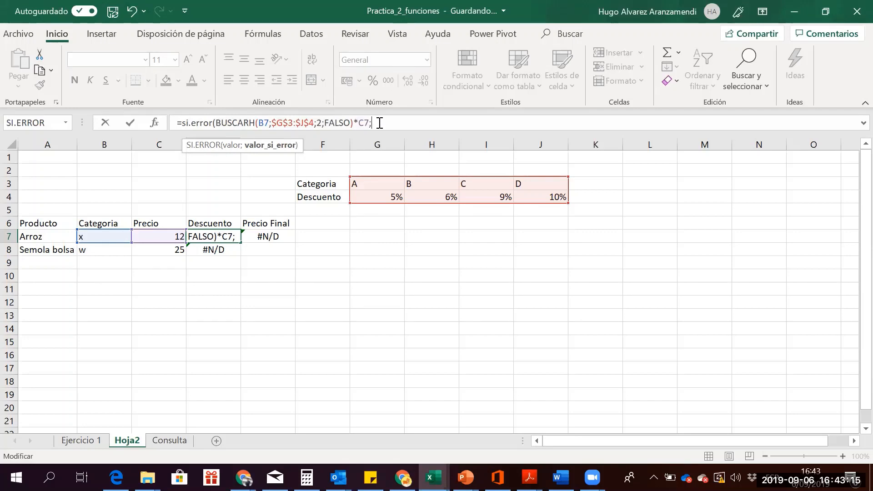
type("Cate")
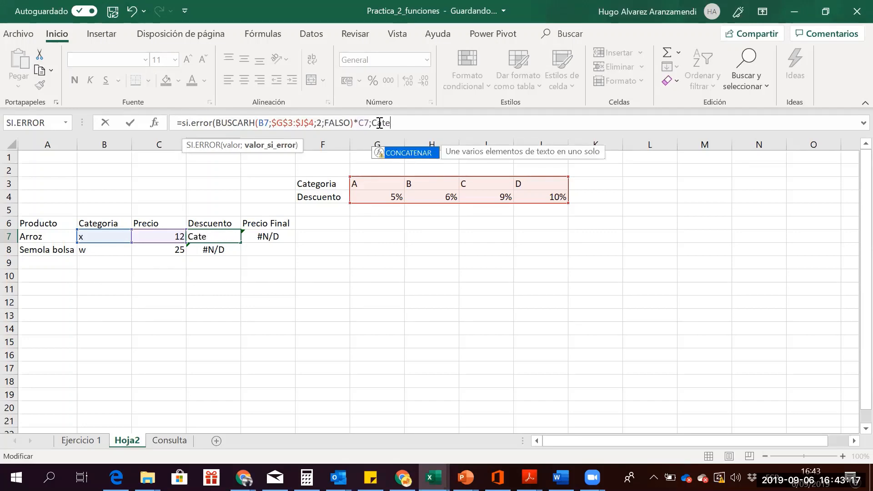
type("goria no")
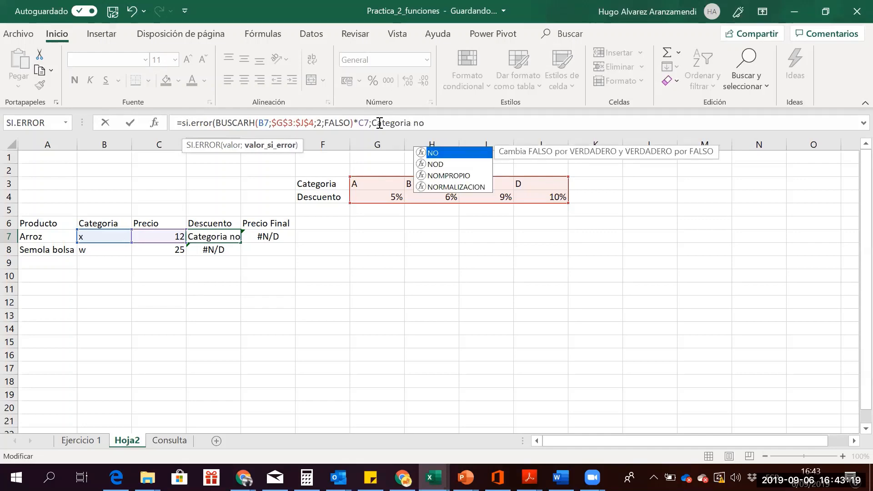
type("Existe")
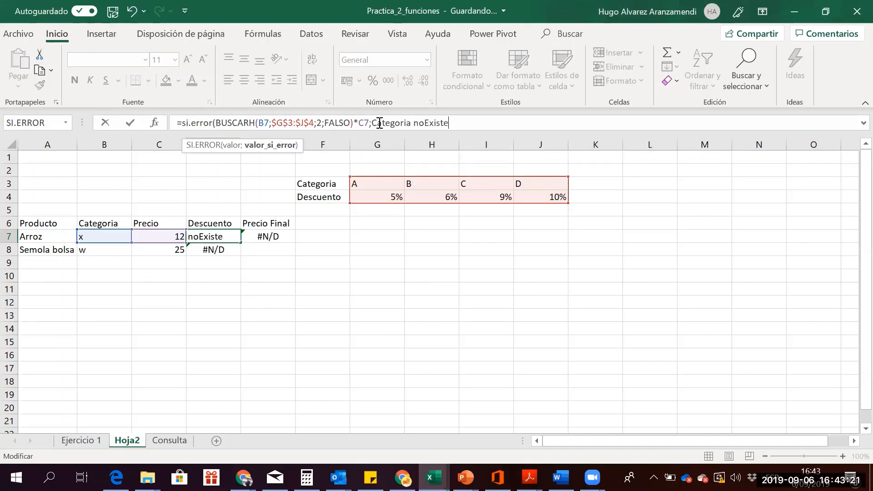
type("\"")
key("Left")
key("Left")
key("Left")
key("Left")
key("Left")
key("Left")
key("Left")
key("Left")
key("Left")
key("Left")
key("Left")
key("Left")
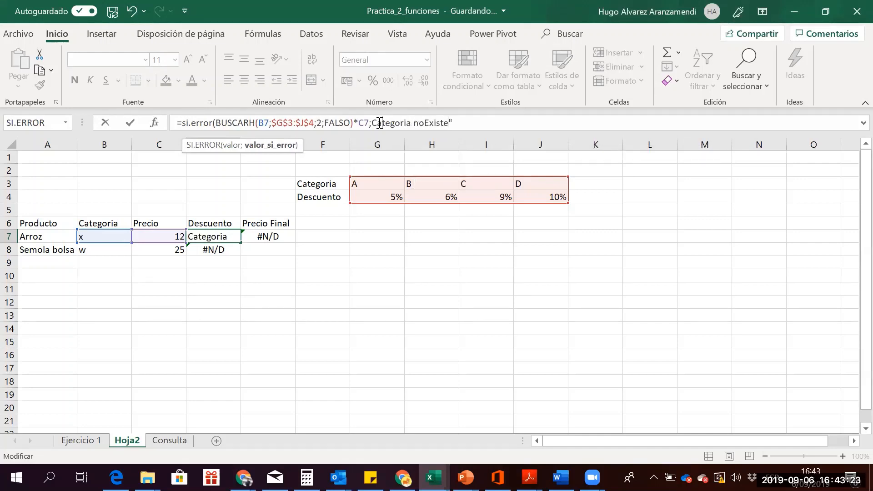
key("Right")
type("\"")
key("Right")
key("Right")
key("Right")
key("Right")
key("Right")
key("Right")
key("Right")
key("Right")
key("Right")
key("Right")
key("Right")
key("Right")
key("Right")
key("Right")
key("Right")
key("Right")
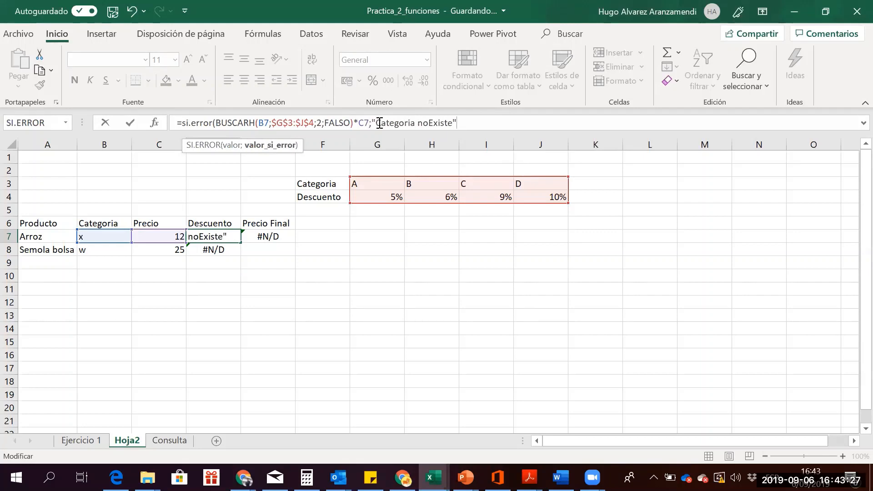
key("Return")
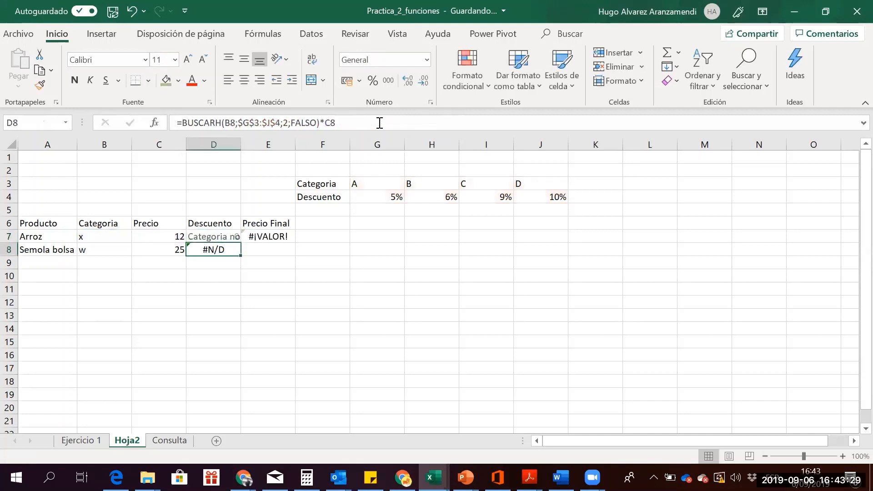
key("Up")
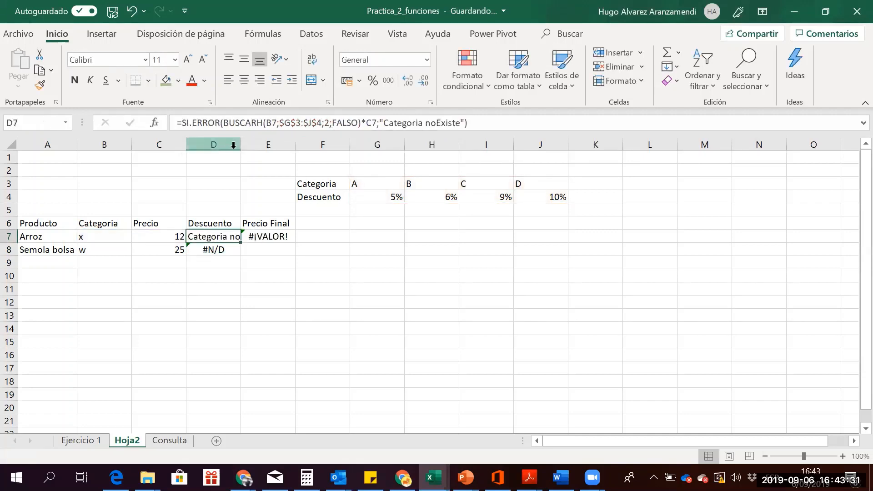
Auto-fit column D so the Categoria noExiste message fits
double_click(241, 144)
key("Down")
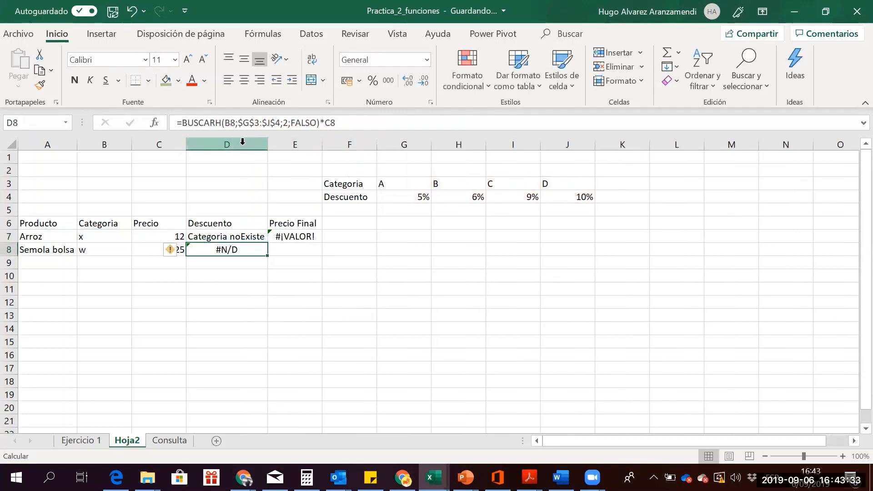
key("Up")
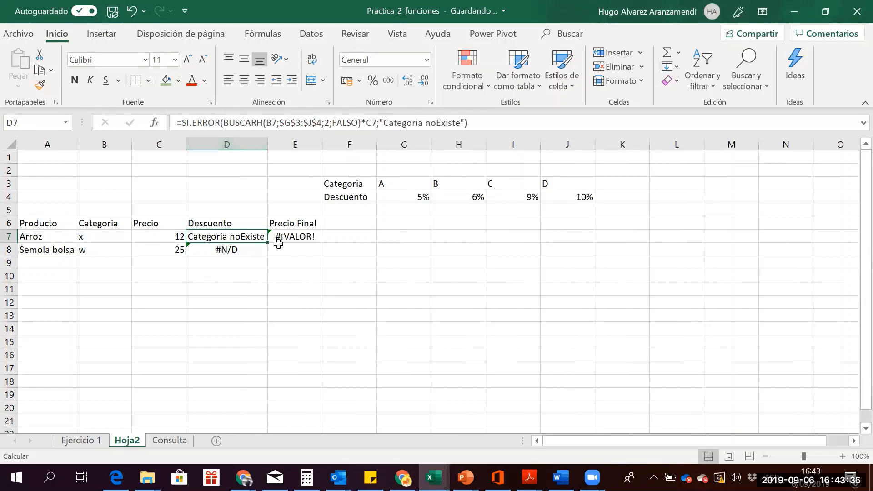
Copy the D7 discount formula down to D8 and set Semola bolsa's category to A
left_click_drag(268, 242, 270, 253)
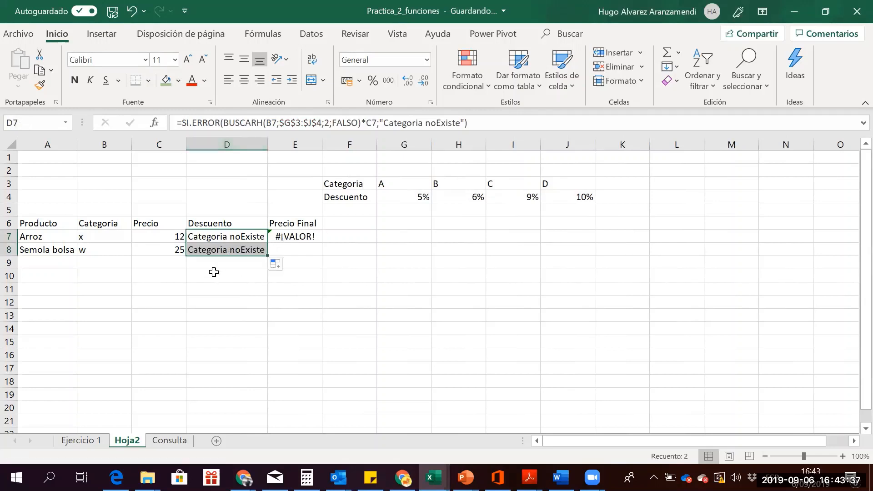
left_click(212, 273)
key("Up")
key("Up")
key("Left")
key("Left")
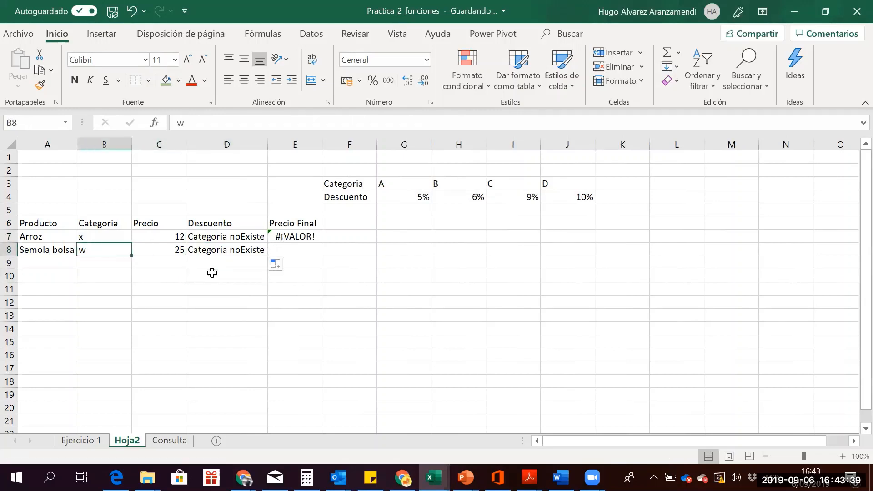
type("A")
key("Return")
Change Arroz's category to B, then to the invalid category g
key("Up")
key("Up")
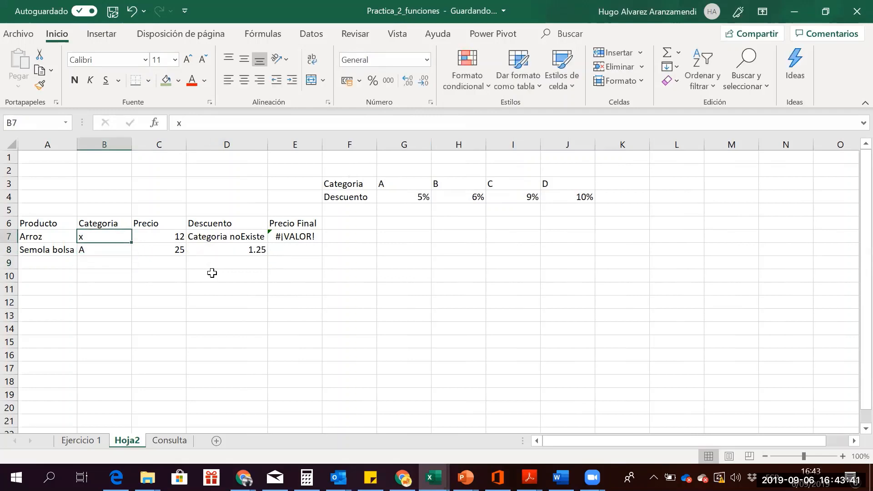
type("B")
key("Return")
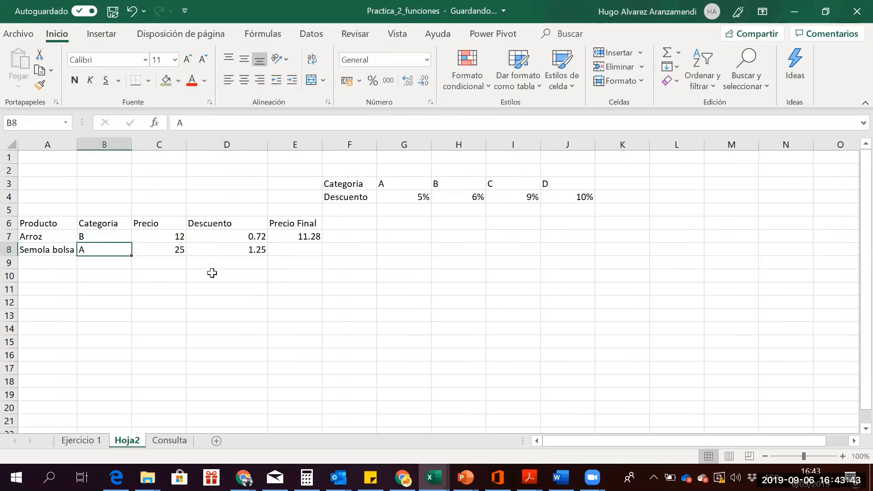
key("Up")
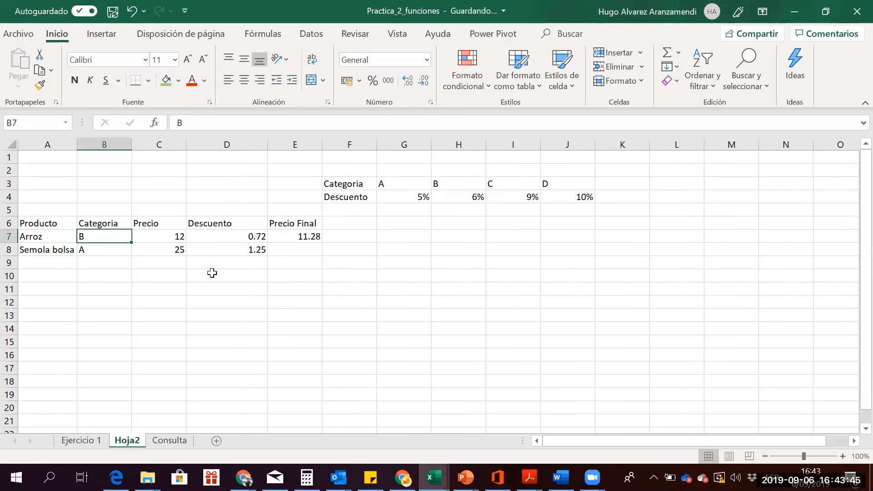
type("g")
key("Return")
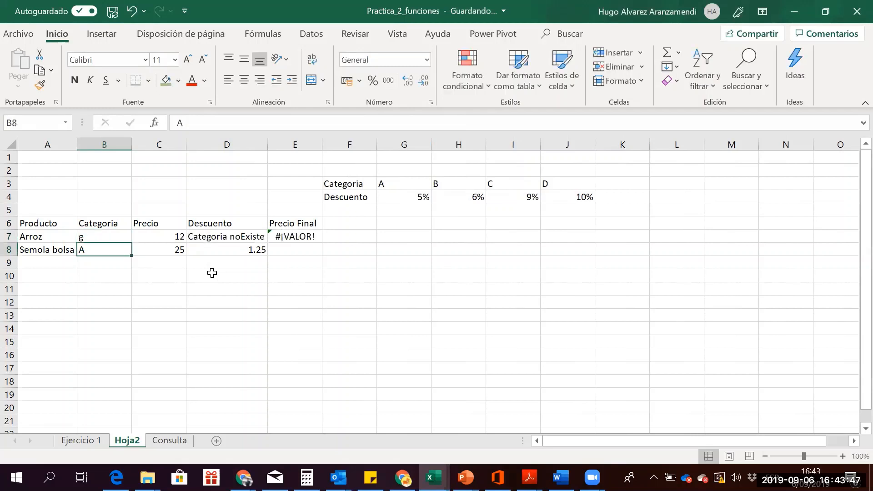
key("Up")
key("Right")
key("Right")
key("Right")
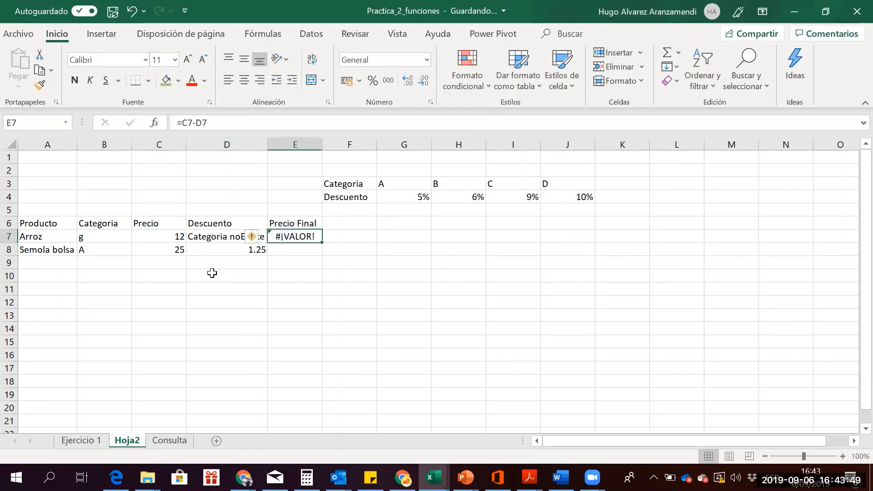
Compare the discount formula in D7 with the final-price formula in E7
left_click(207, 237)
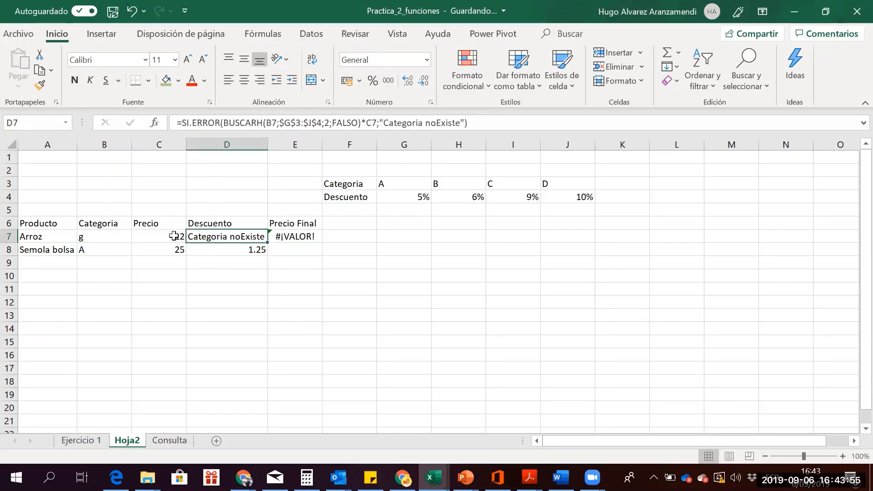
left_click(299, 235)
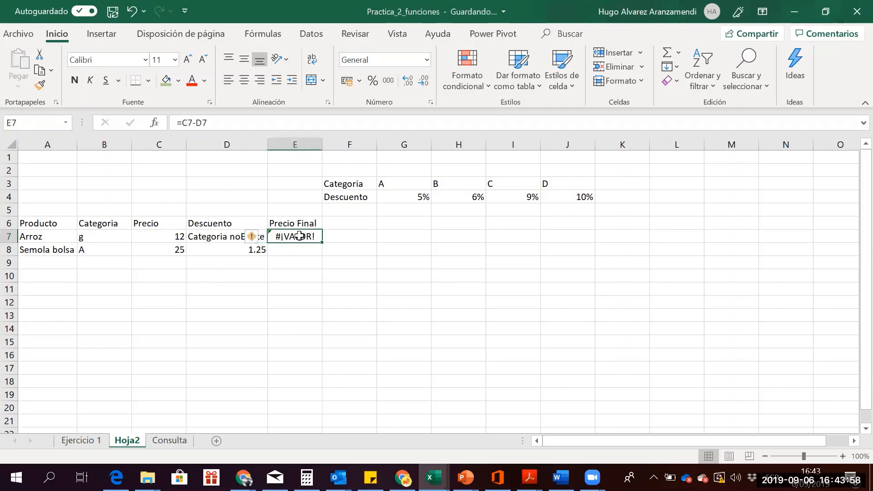
left_click(205, 237)
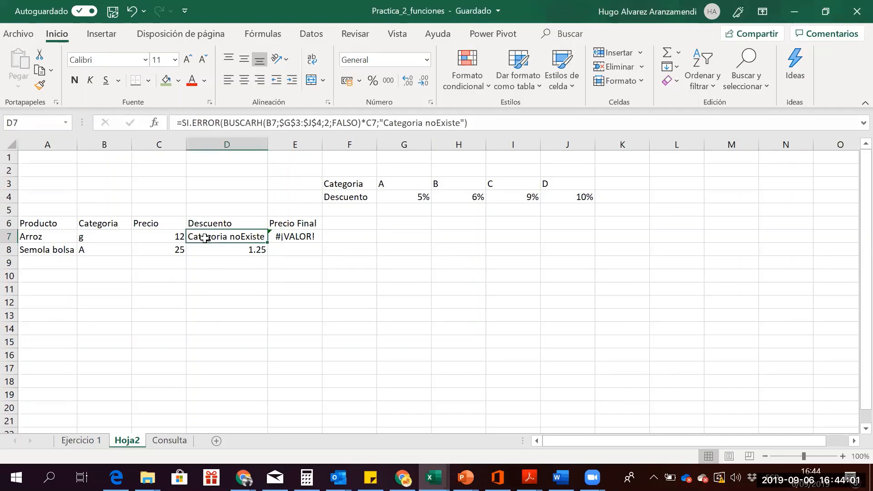
key("Right")
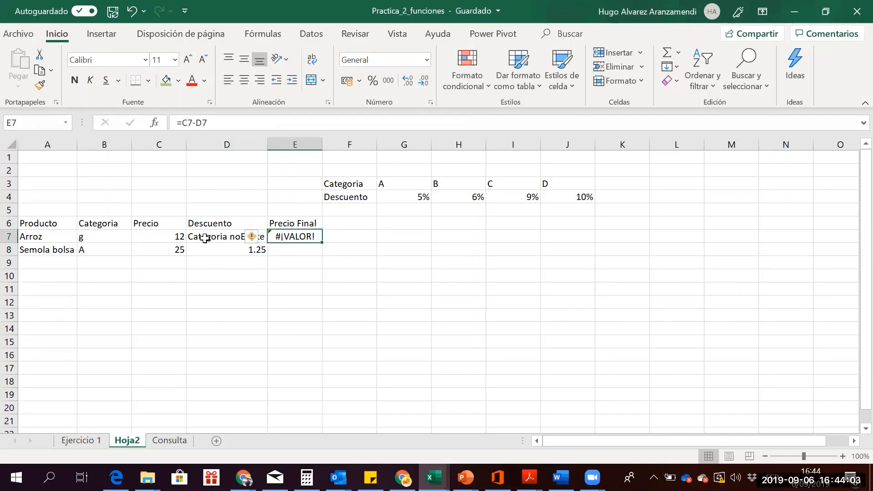
left_click(205, 238)
key("Right")
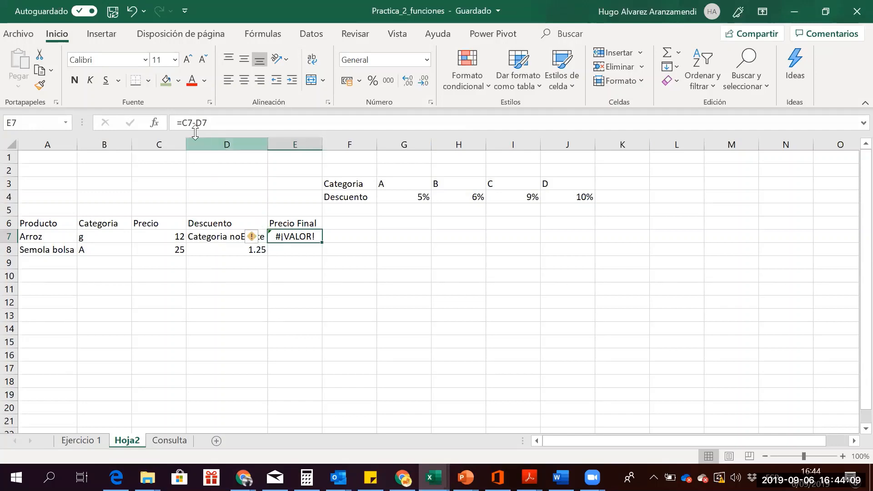
Wrap Arroz's final-price formula in E7 inside SI.ERROR
left_click(183, 124)
type("si")
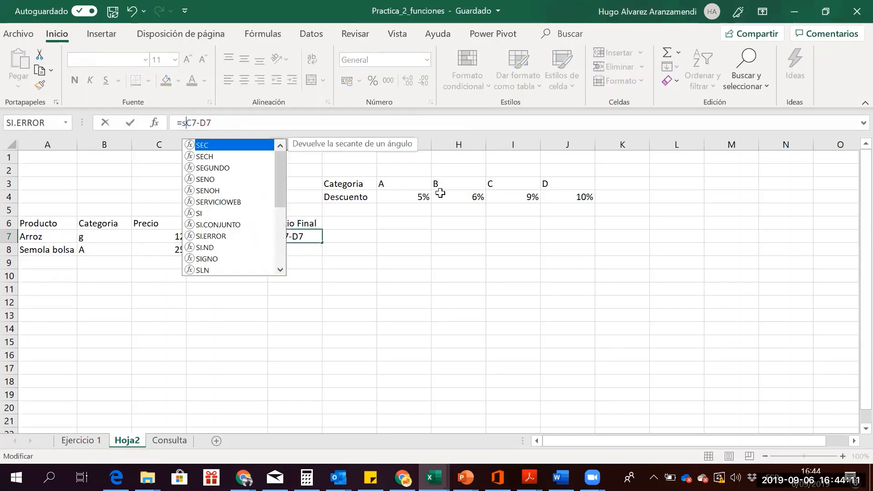
type(".er")
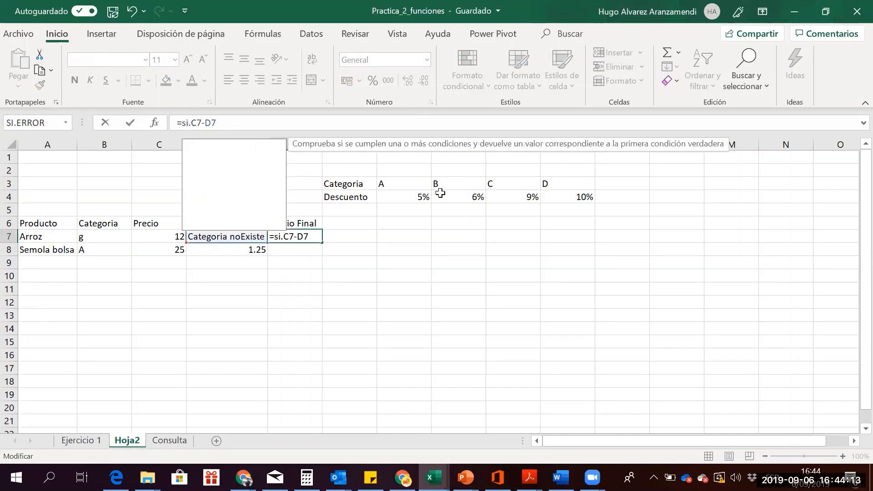
type("ror")
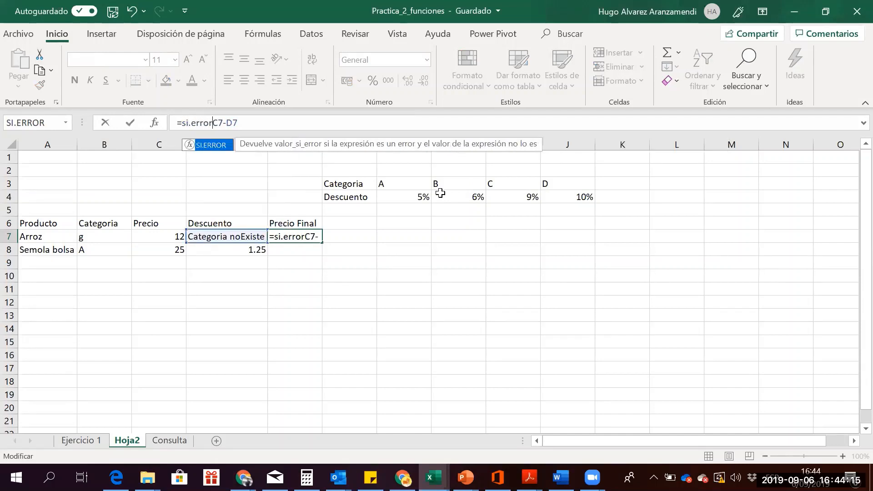
type("(")
key("End")
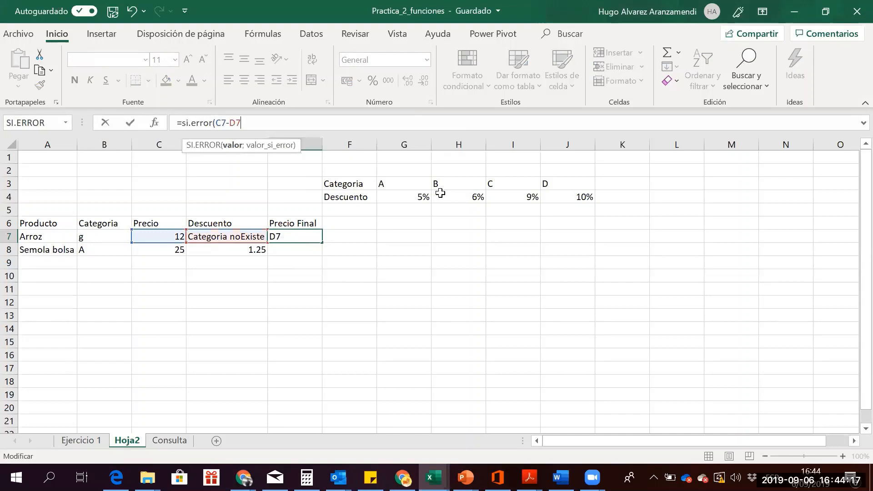
type(";")
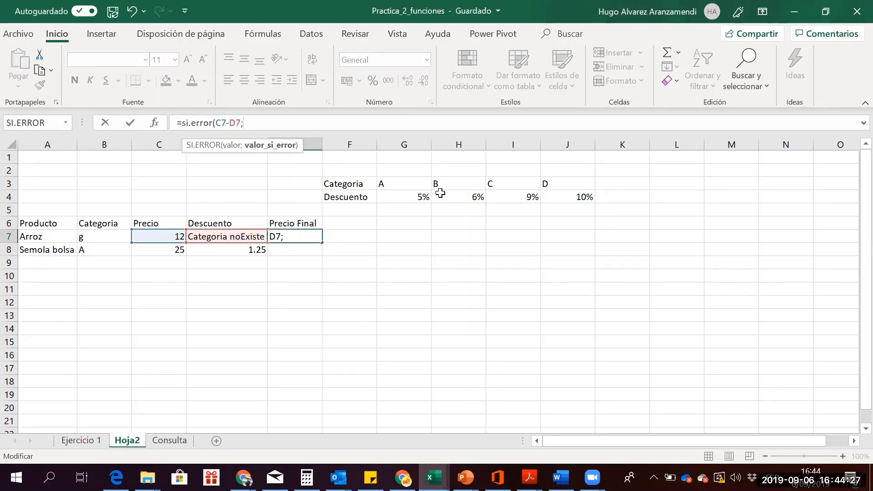
type("c")
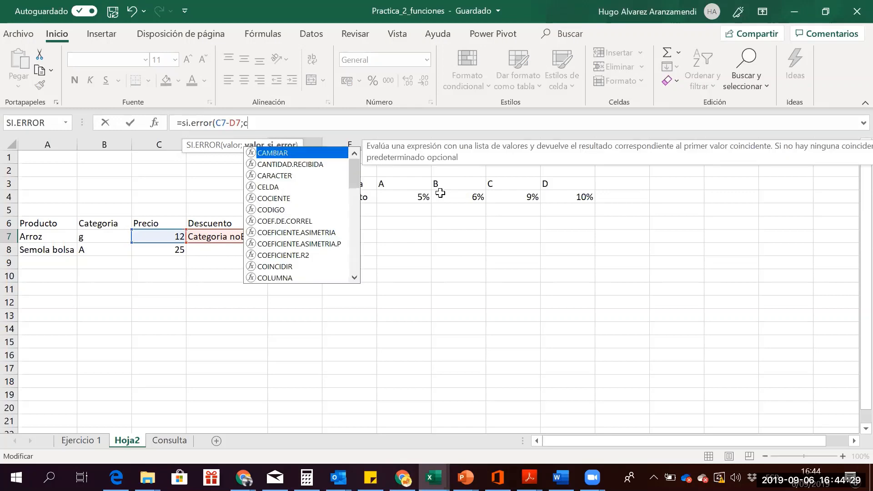
type("7")
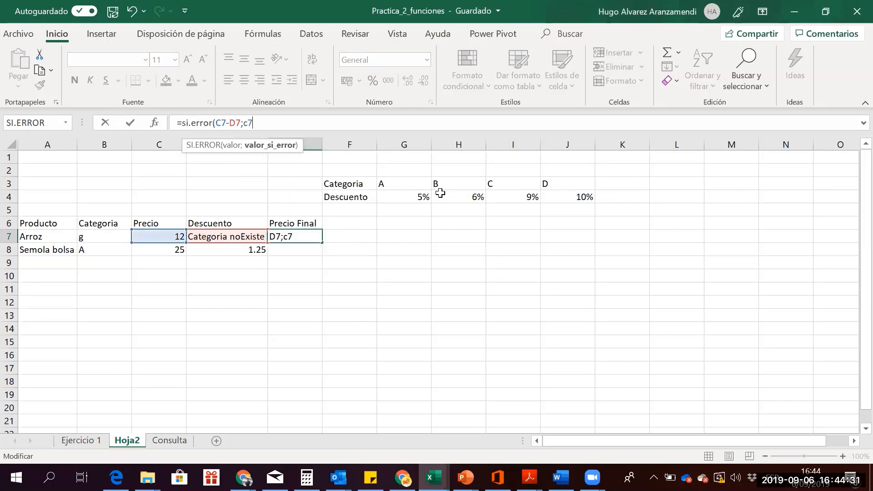
type(")")
key("Return")
key("Up")
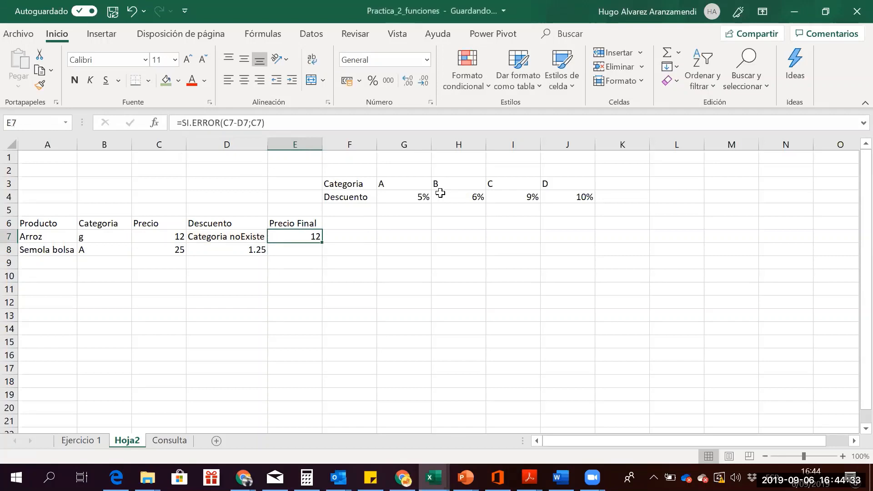
key("Down")
key("Up")
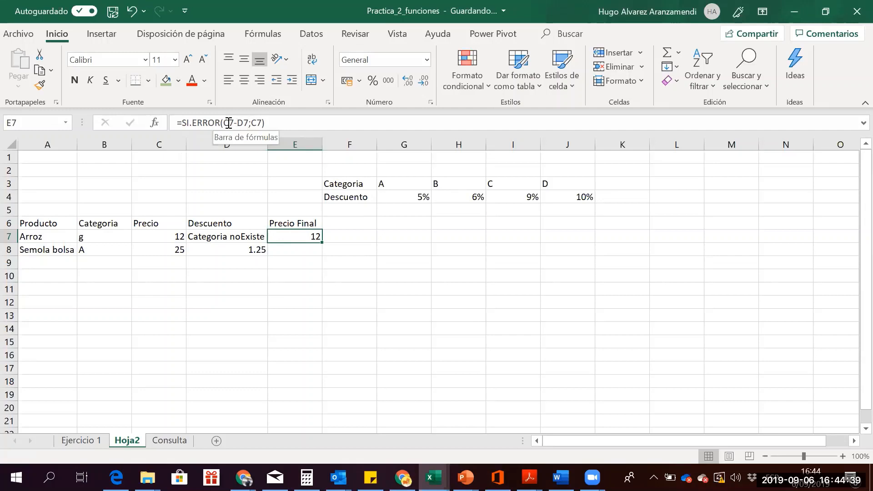
Make E7's fallback message "Error en Categoria", giving =SI.ERROR(C7-D7;"Error en Categoria")
left_click(254, 123)
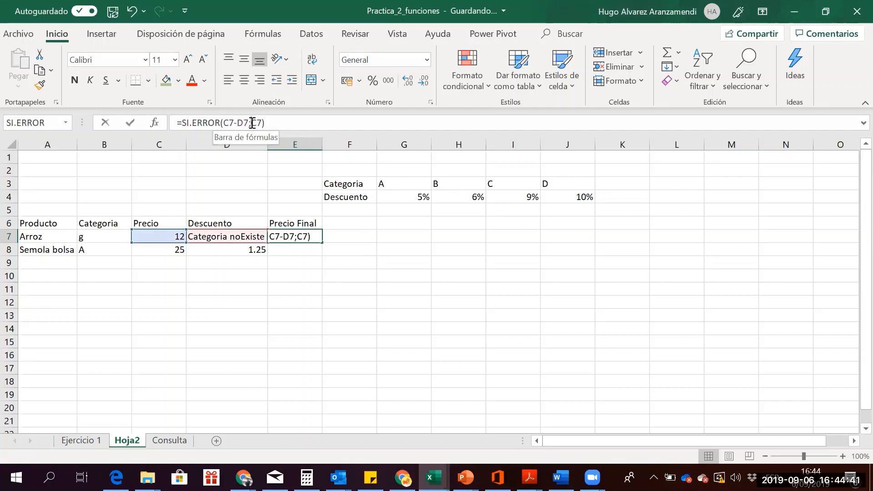
type("\"")
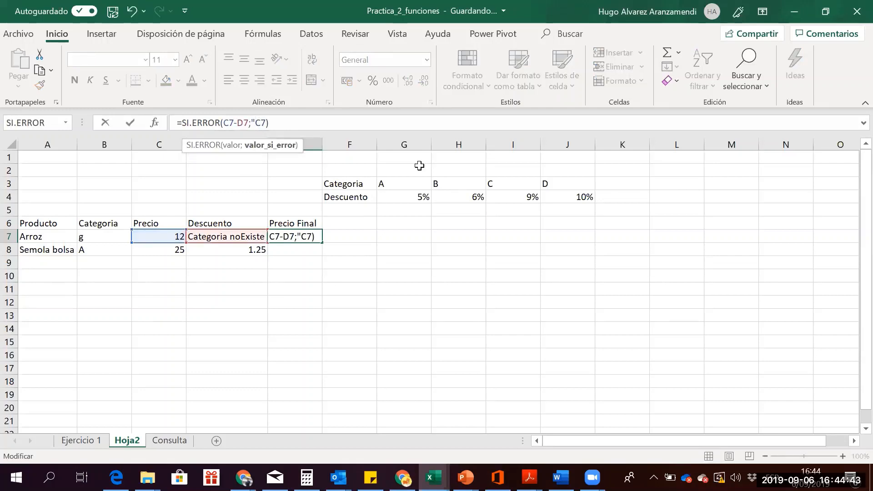
type("Eror")
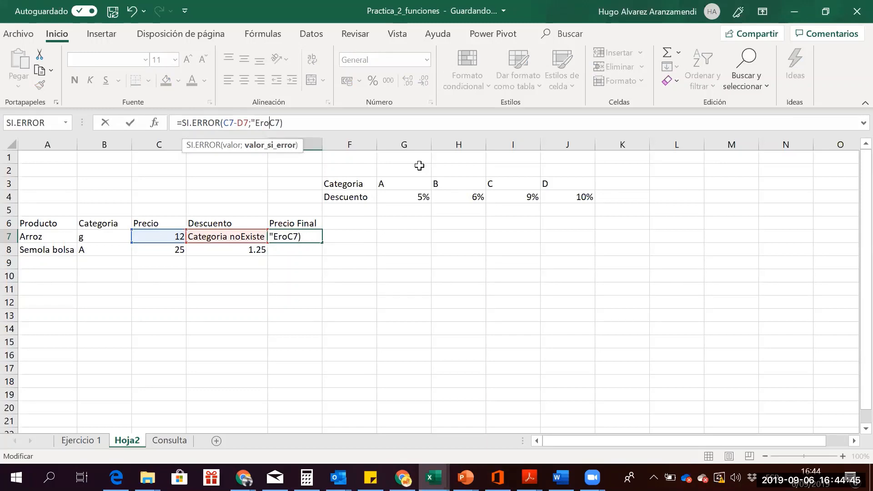
key("BackSpace")
key("BackSpace")
type("ror en C")
type("ate")
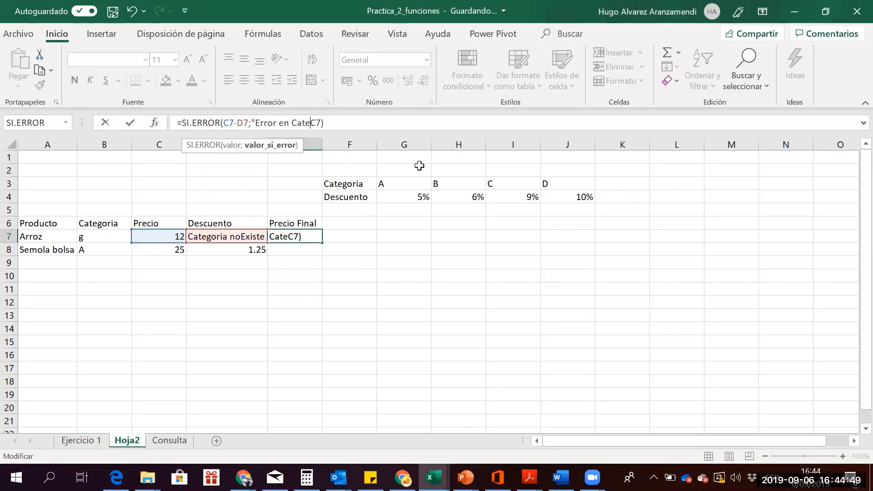
type("goria")
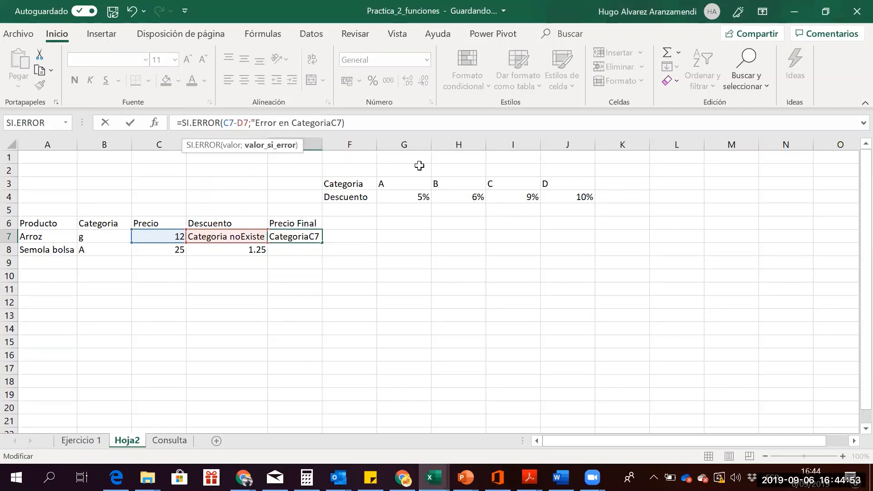
type("\"")
key("Delete")
key("Delete")
key("Return")
key("Up")
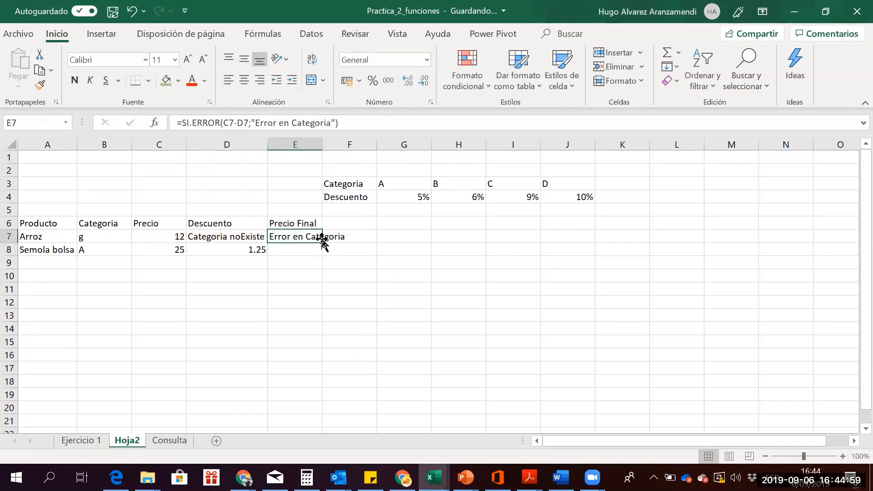
Copy the final-price formula from E7 to E8 and the discount formula from D7 to D8
left_click_drag(322, 242, 323, 255)
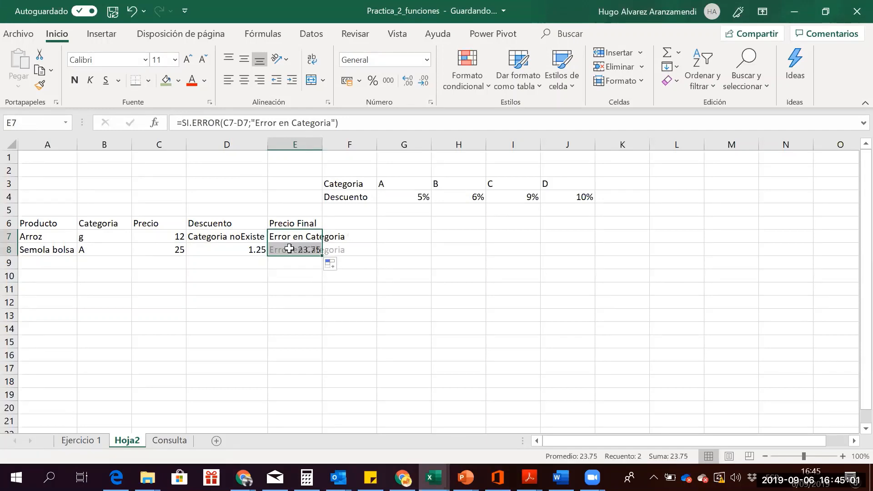
left_click(262, 237)
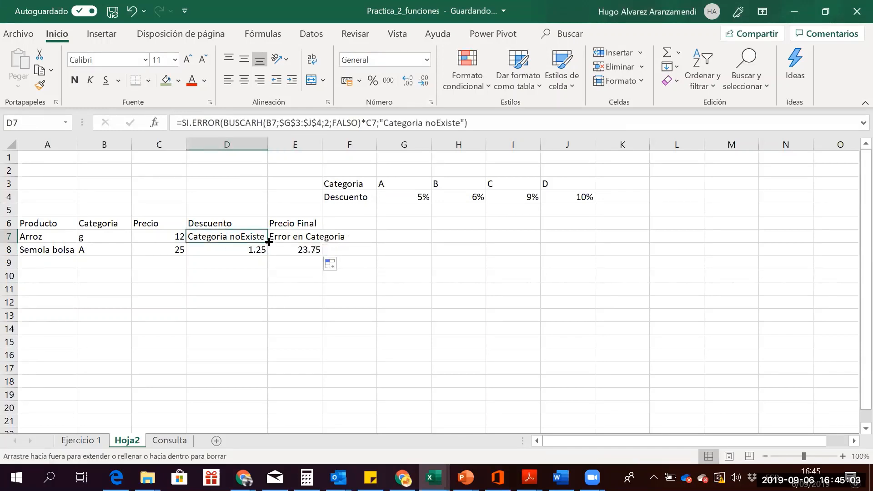
left_click_drag(269, 242, 269, 256)
left_click(241, 272)
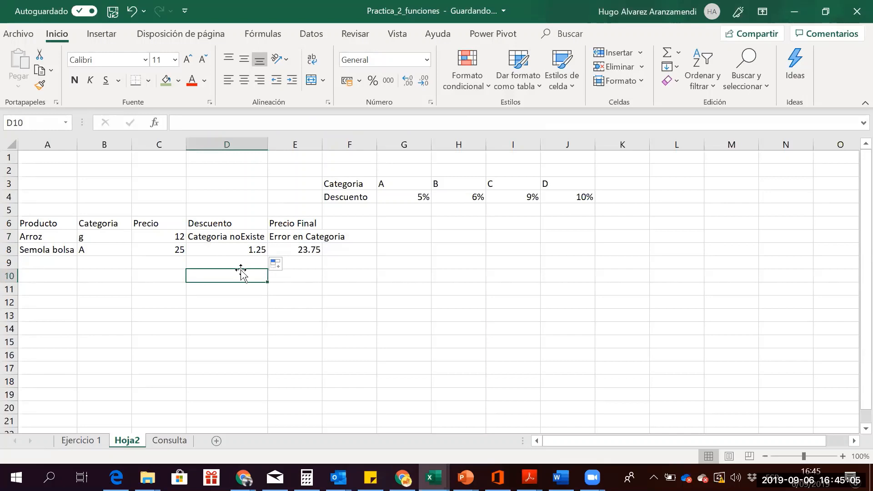
key("Up")
key("Up")
key("Up")
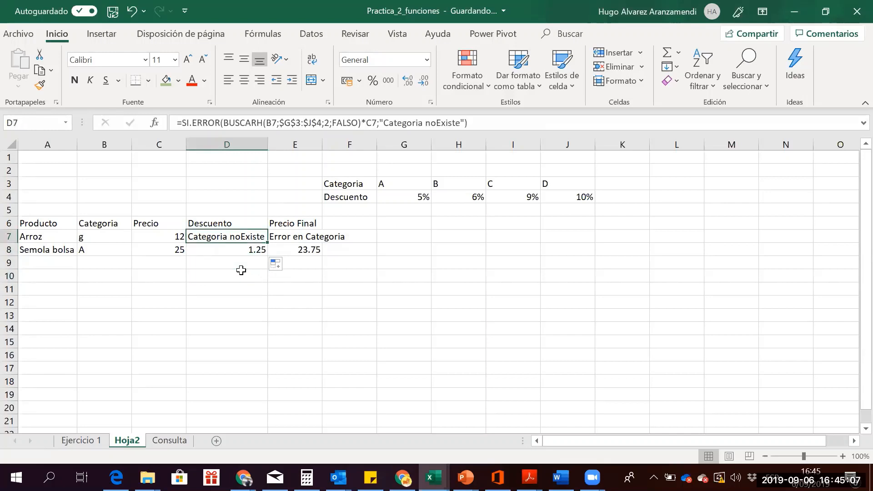
key("Down")
key("Left")
key("Left")
key("Up")
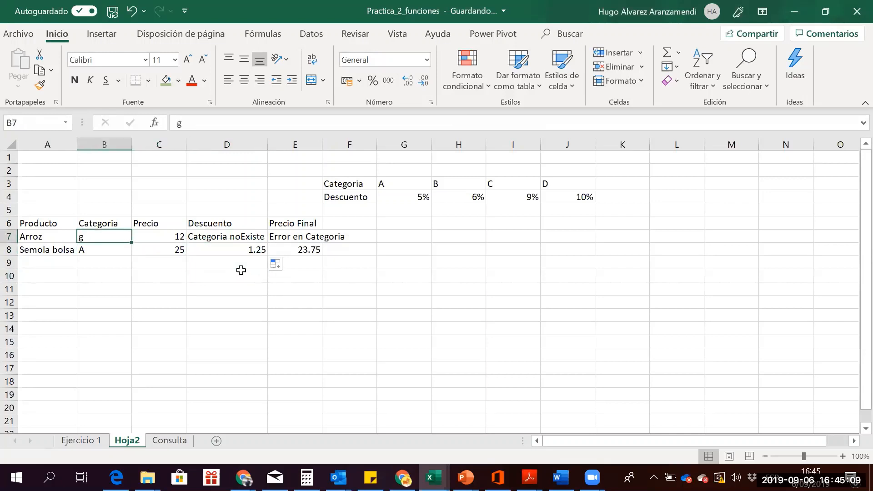
Try categories B, D and f for Arroz, ending with category A
type("B")
key("Return")
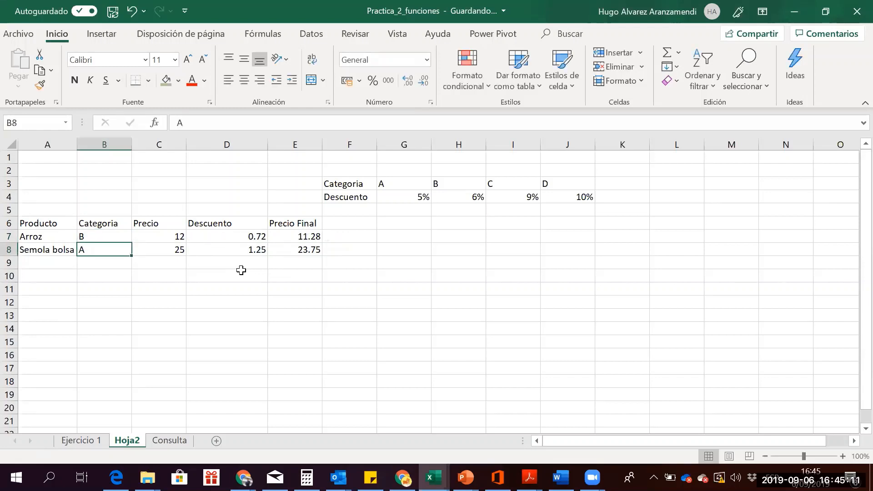
key("Up")
type("D")
key("Return")
key("Up")
type("f")
key("Return")
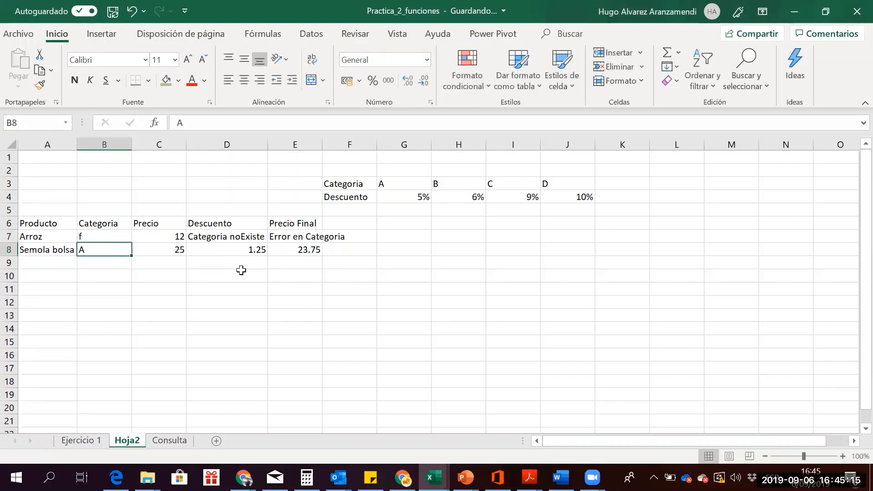
key("Up")
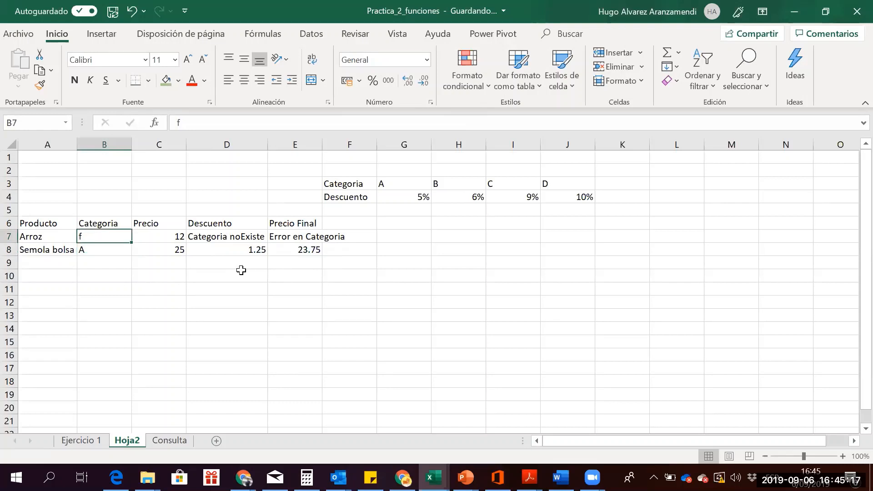
type("A")
key("Return")
Set Semola bolsa's category to B and review the Arroz formulas
type("B")
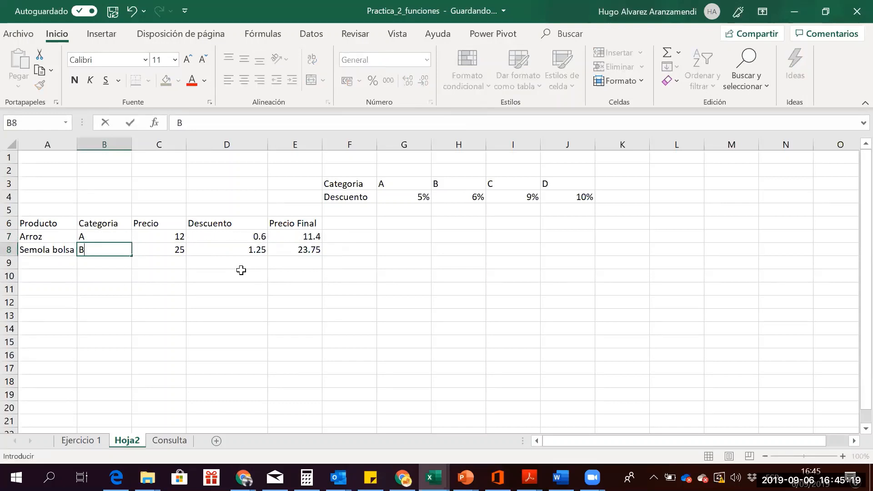
key("Return")
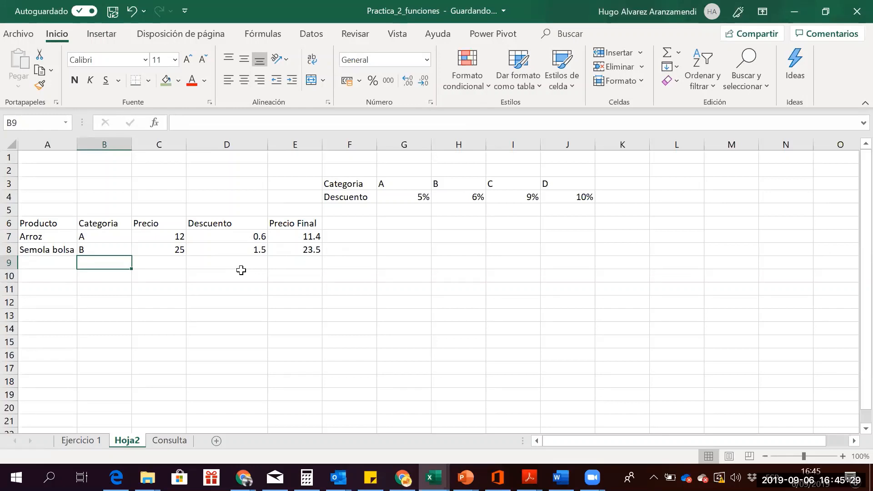
key("Up")
key("Right")
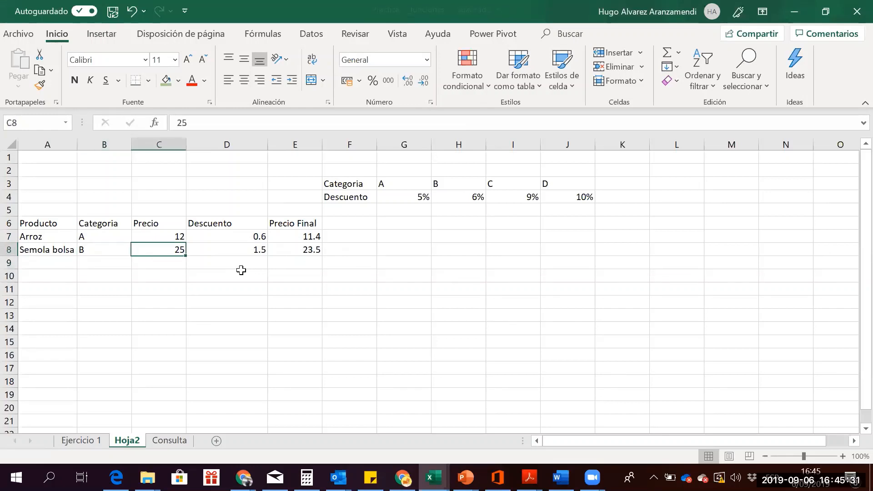
key("Right")
key("Right")
key("Up")
key("Left")
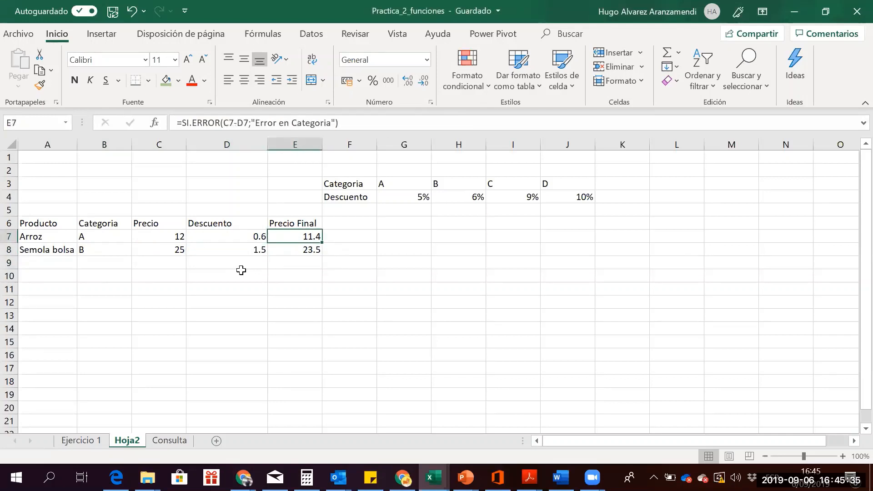
key("Right")
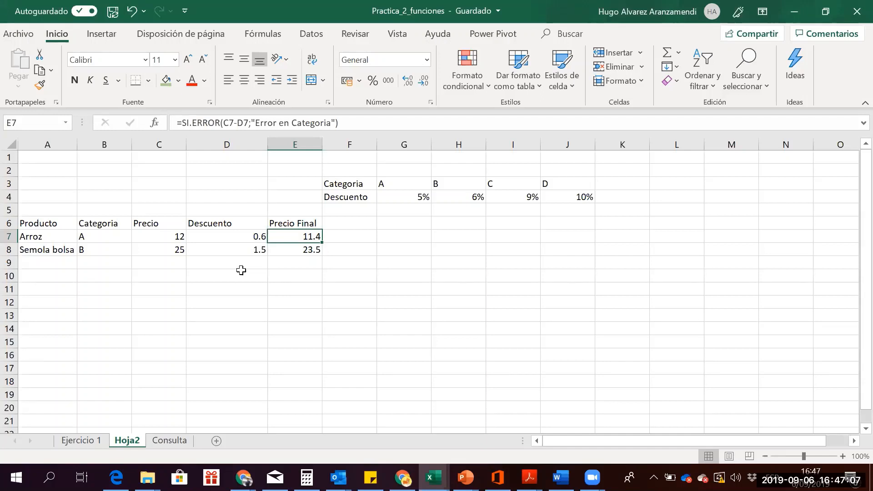
Give Arroz the nonexistent category k
key("Left")
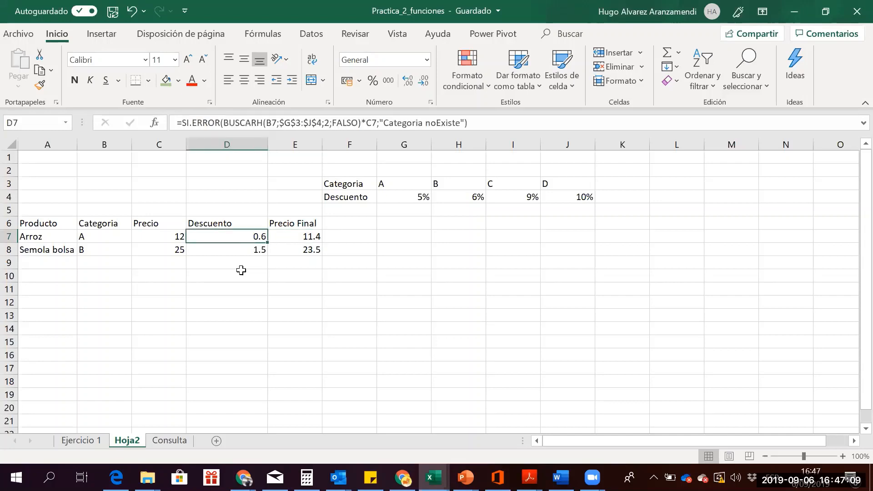
key("Left")
key("Left")
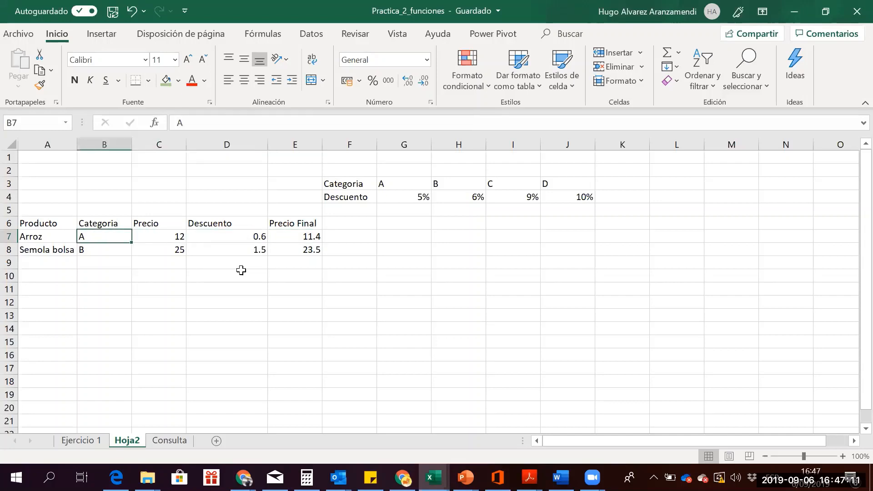
type("k")
key("Return")
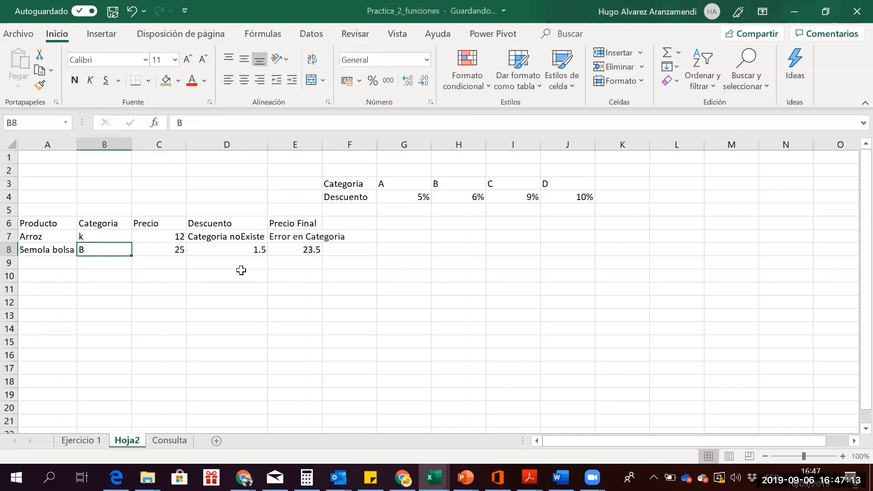
Correct D7's discount message to "Categoria no Existe" with a space
left_click(226, 236)
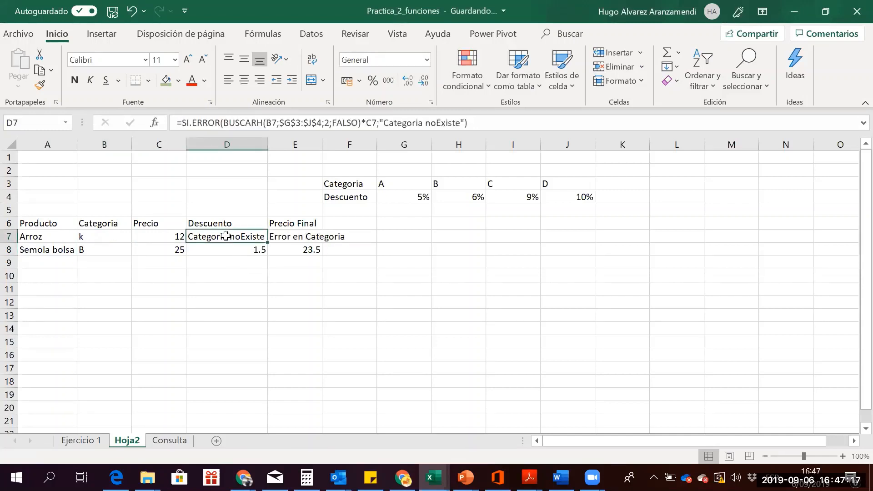
left_click(436, 124)
key("Return")
key("Return")
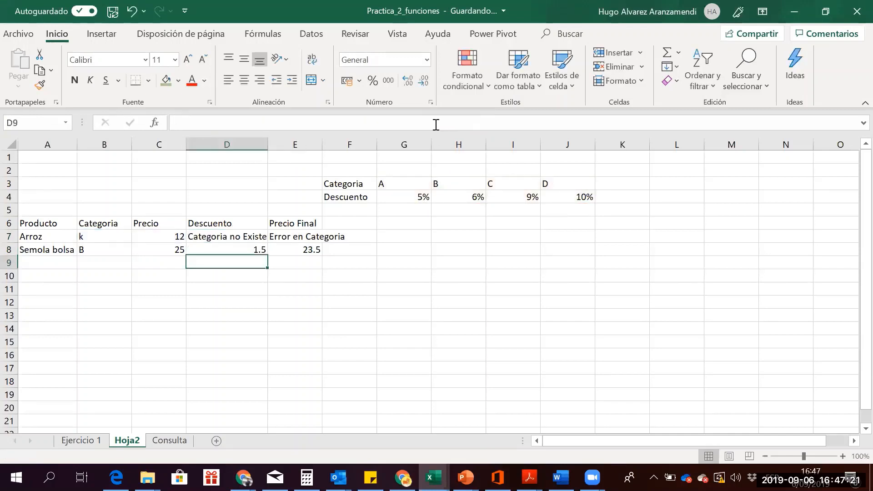
key("Up")
key("Up")
key("Left")
key("Right")
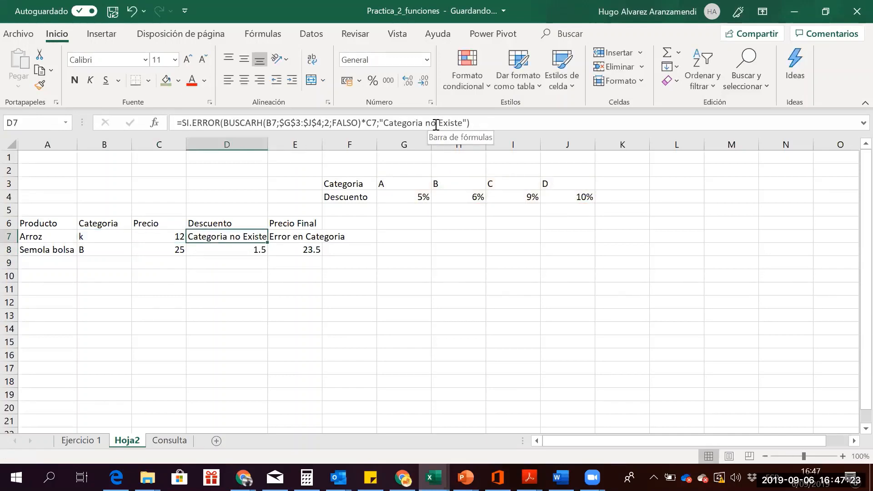
key("Left")
key("Right")
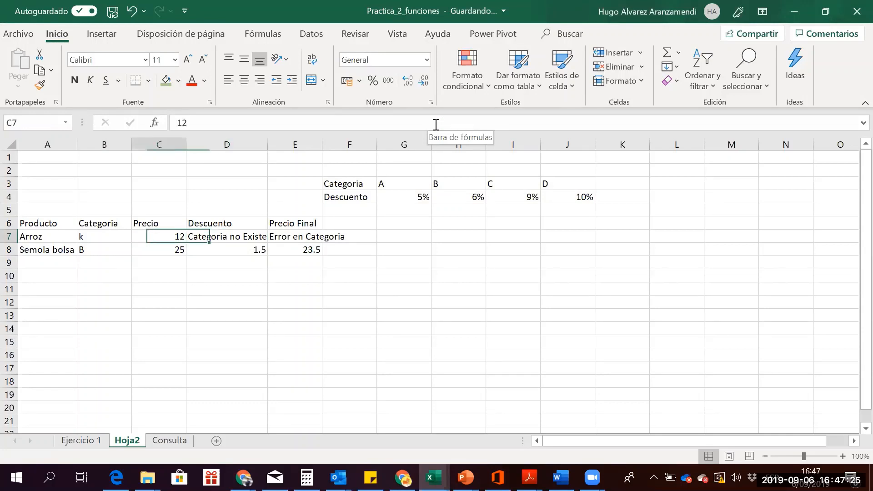
key("Left")
key("Right")
key("Right")
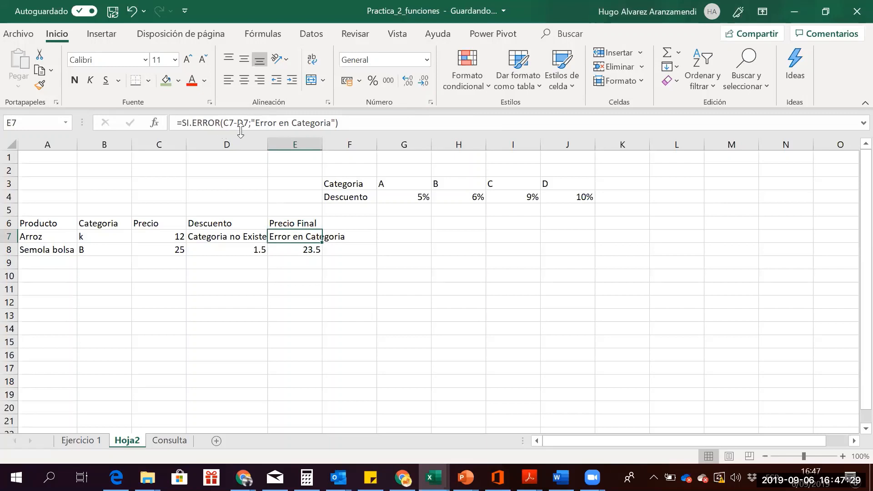
Change E7 to =SI.ERROR(C7-D7;C7) so it falls back to the price 12
left_click_drag(250, 123, 337, 125)
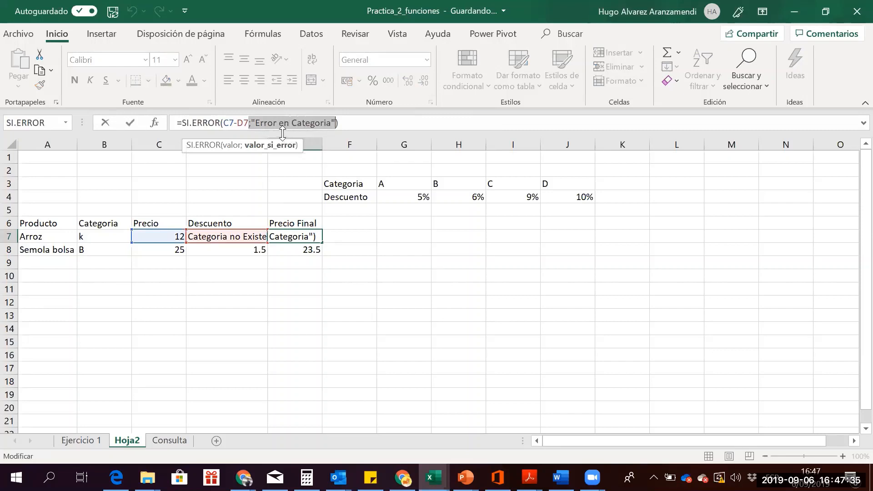
key("Escape")
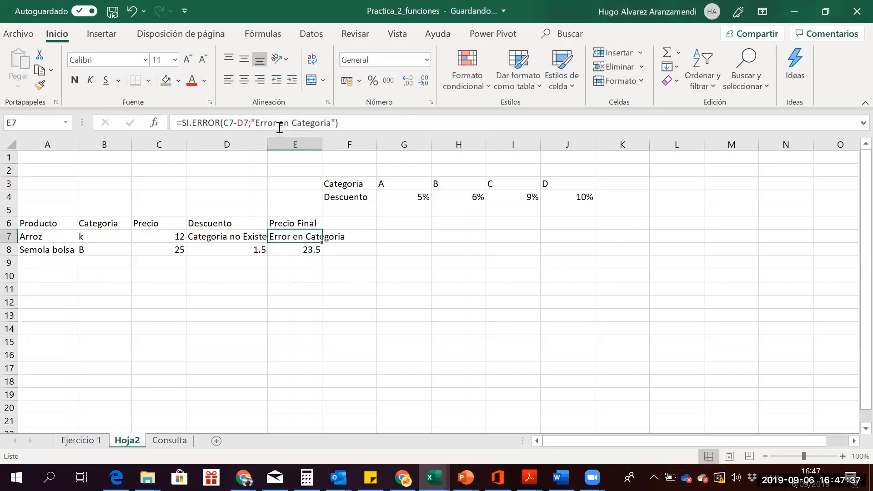
left_click(257, 123)
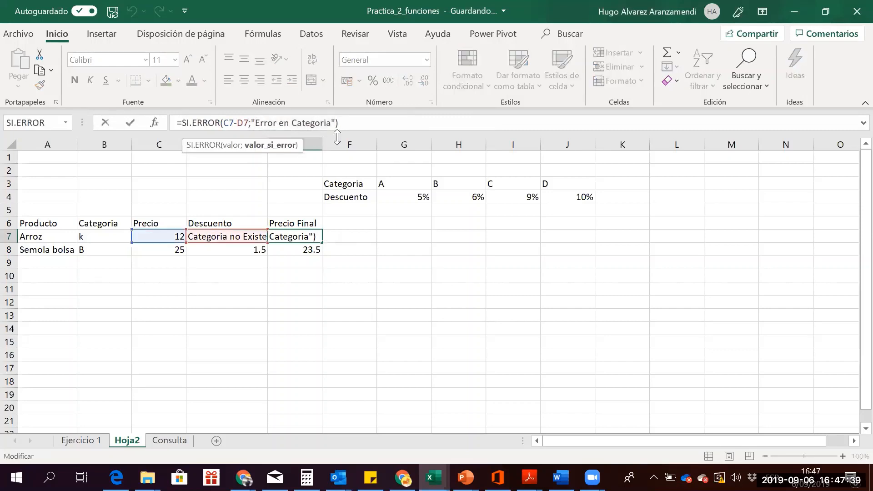
key("BackSpace")
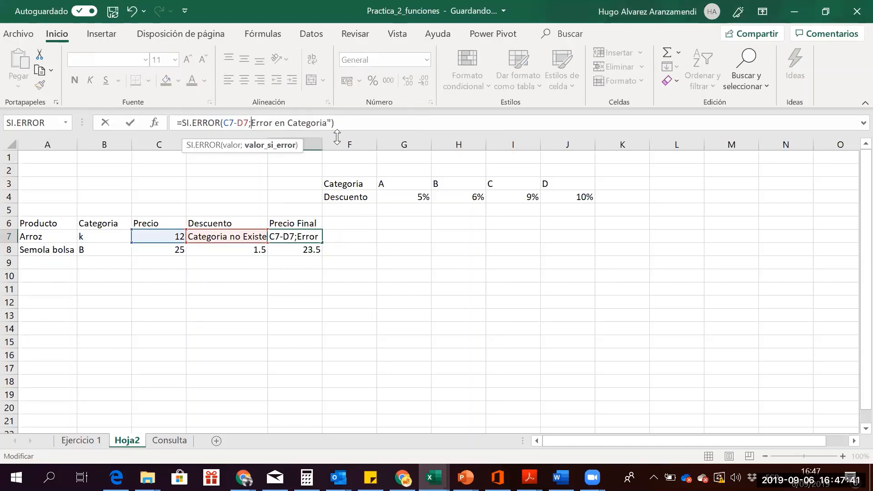
type("c7")
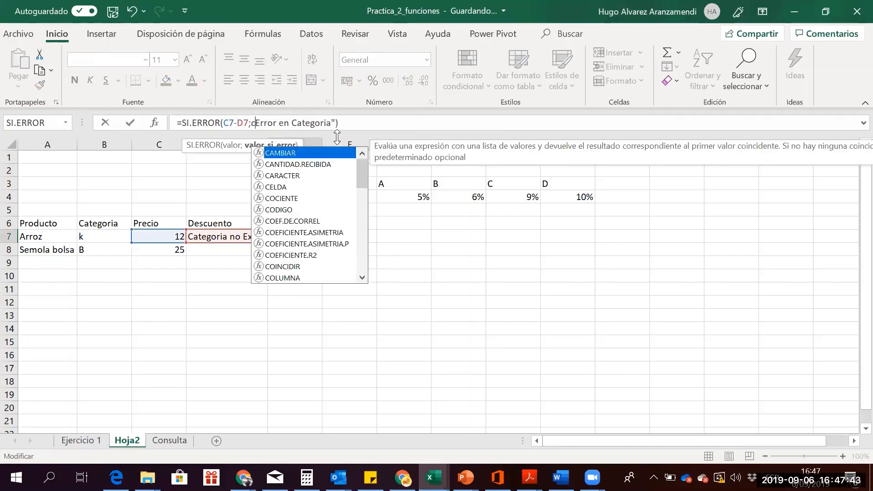
key("Delete")
key("Delete")
key("Delete")
key("Delete")
key("Delete")
key("Delete")
key("Delete")
key("Delete")
key("Delete")
key("Delete")
key("Delete")
key("Delete")
key("Delete")
key("Delete")
key("Delete")
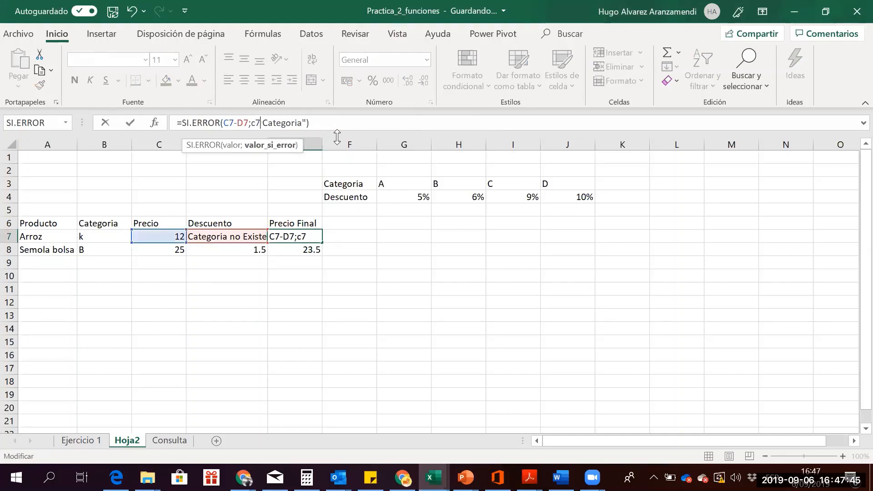
key("Delete")
key("Delete")
key("Delete")
key("Delete")
key("Return")
key("Up")
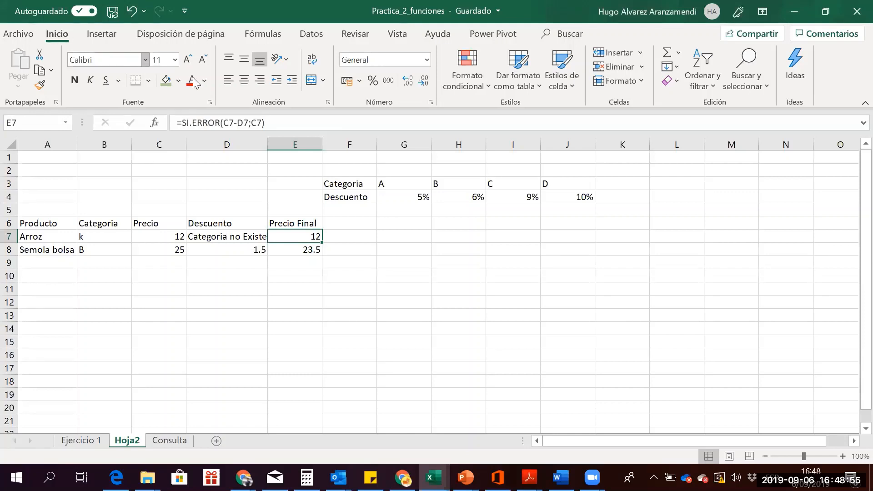
left_click(251, 123)
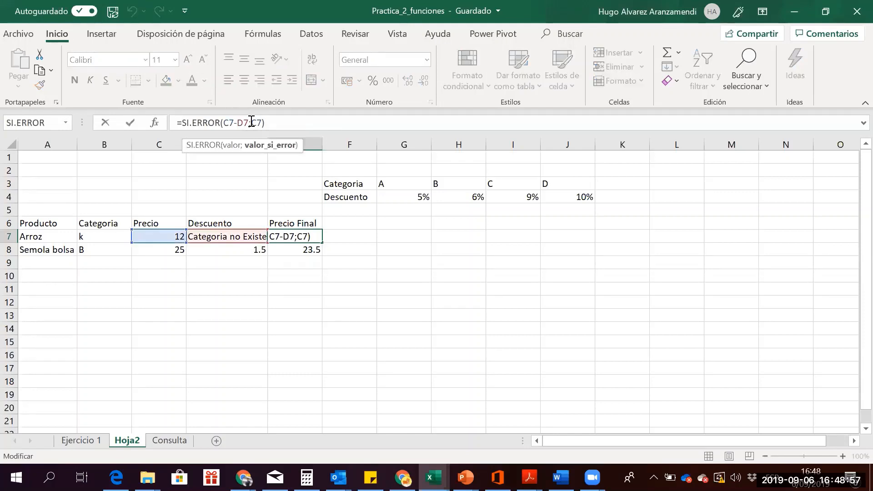
type("\"")
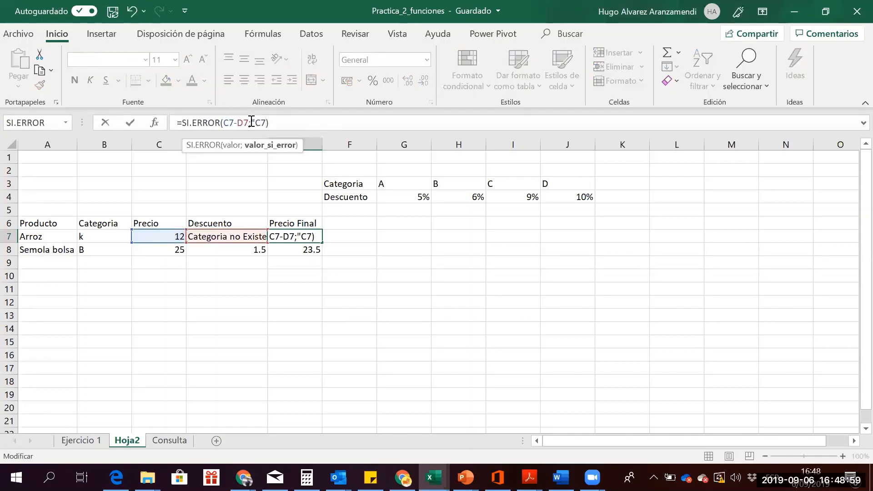
key("Right")
key("Right")
type("\"")
key("Return")
key("Up")
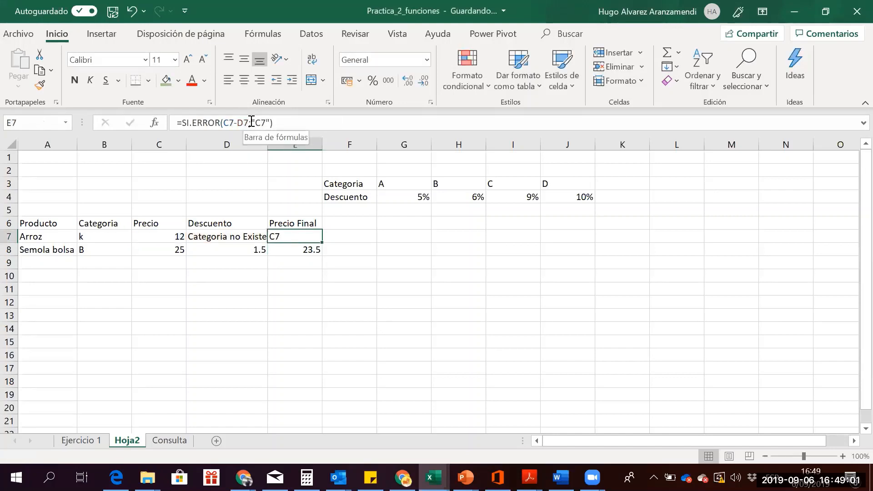
left_click(252, 122)
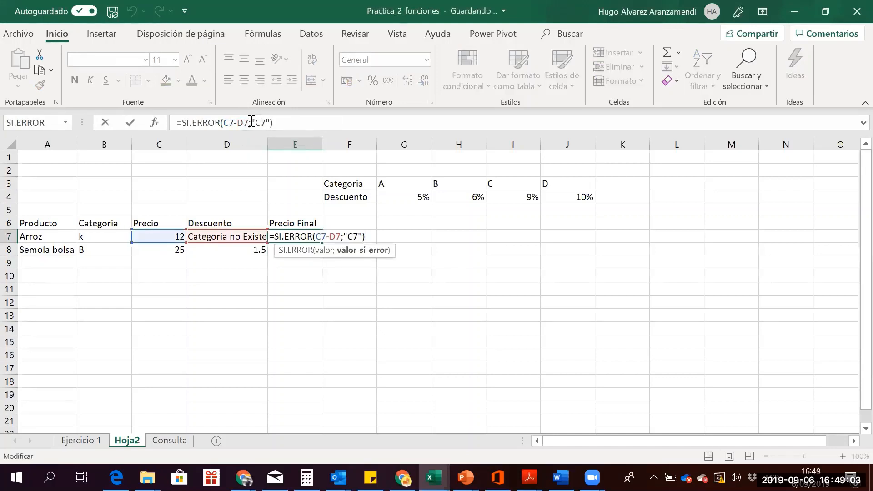
key("BackSpace")
key("BackSpace")
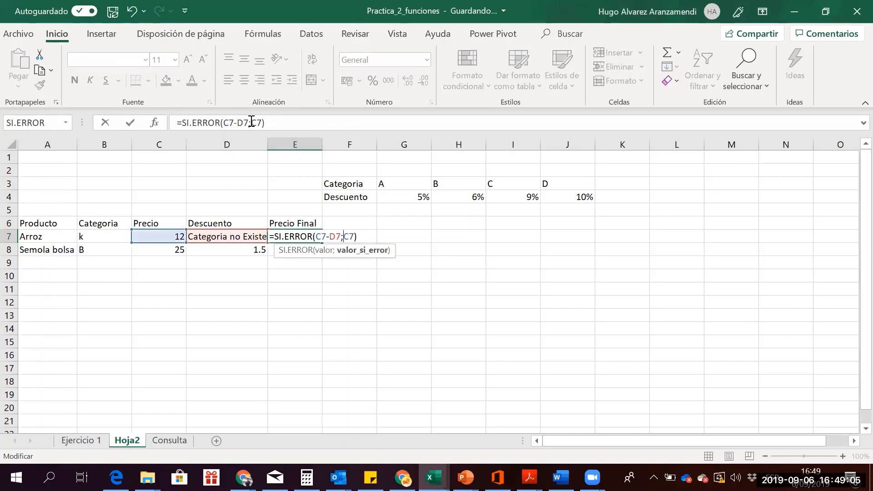
key("Return")
key("Up")
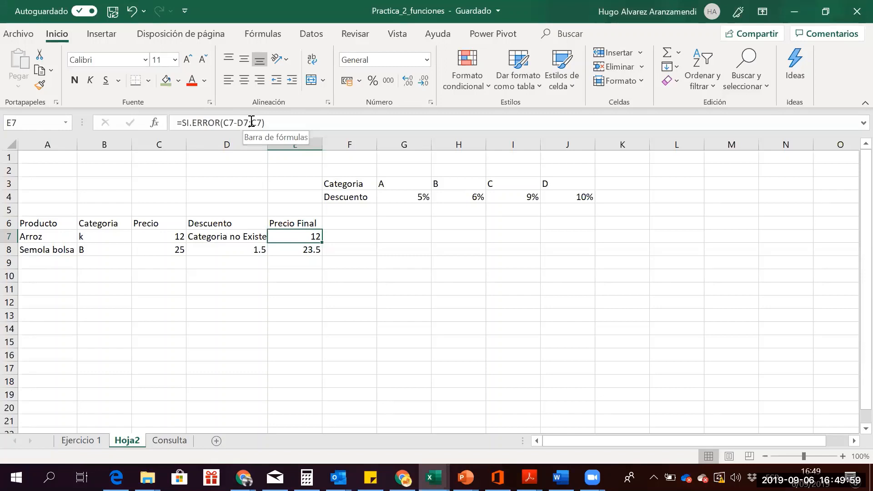
Review the formulas in D7, E8 and E7
left_click(231, 242)
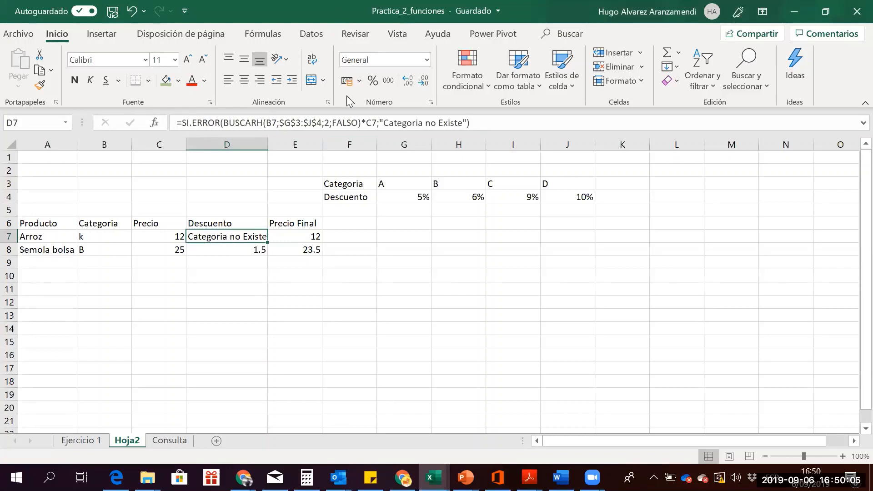
left_click(229, 239)
left_click(308, 244)
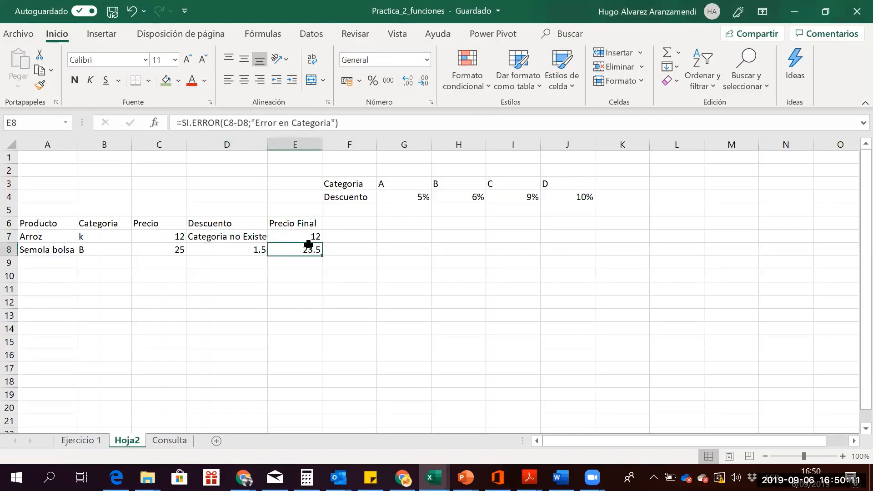
left_click(283, 236)
left_click(249, 237)
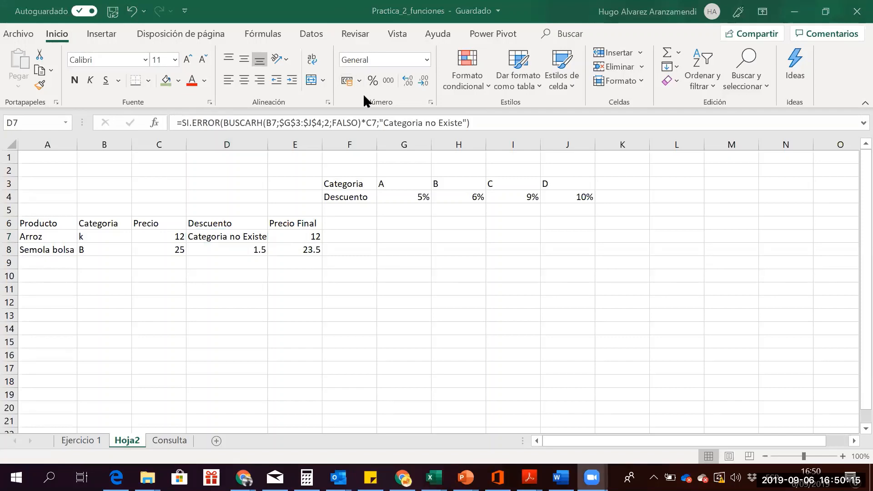
left_click(224, 234)
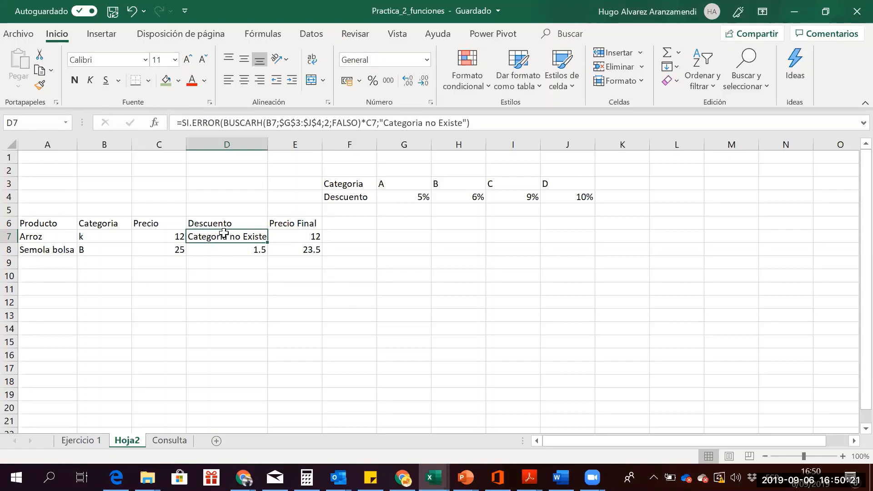
Remove the $ signs so D7's lookup range becomes relative G3:J4
left_click(281, 124)
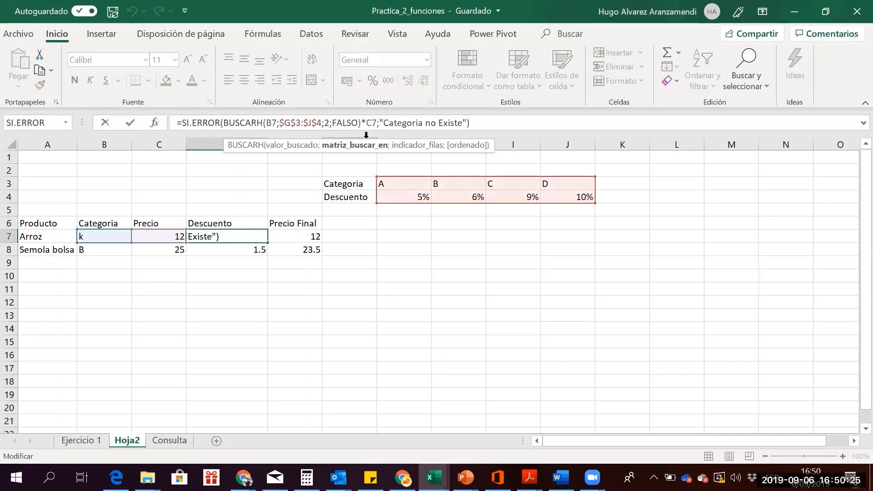
key("Delete")
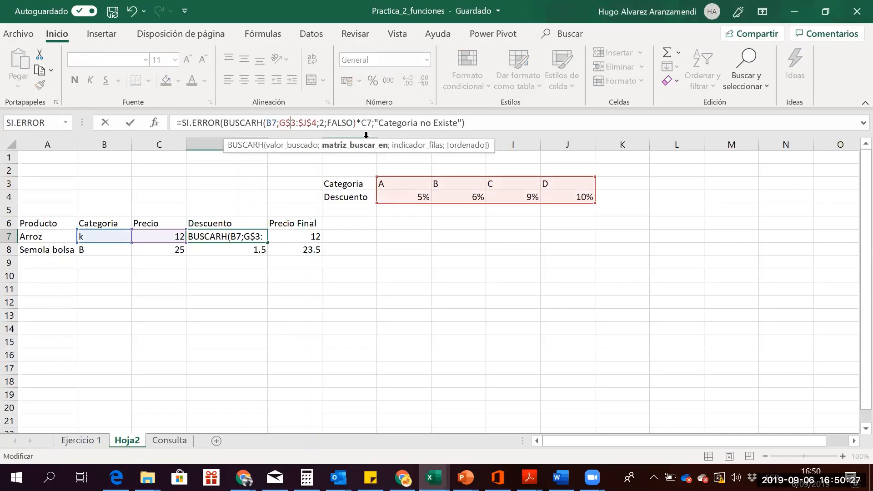
key("BackSpace")
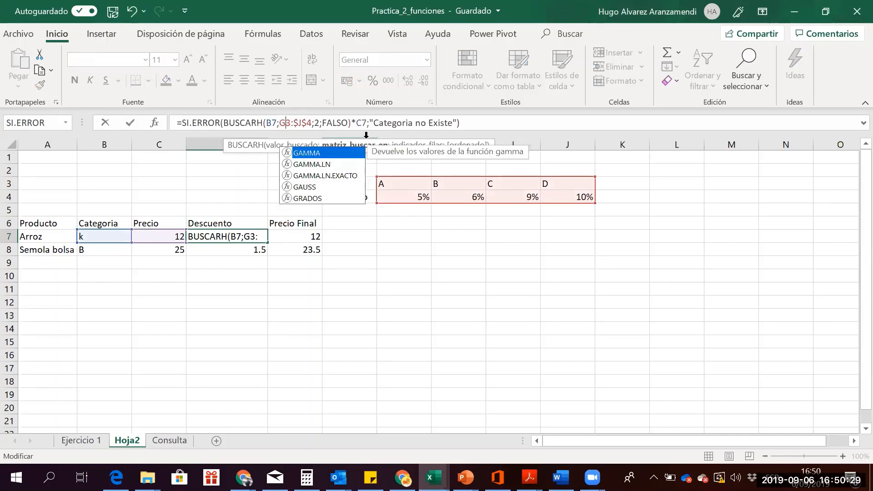
key("Right")
key("Right")
key("Delete")
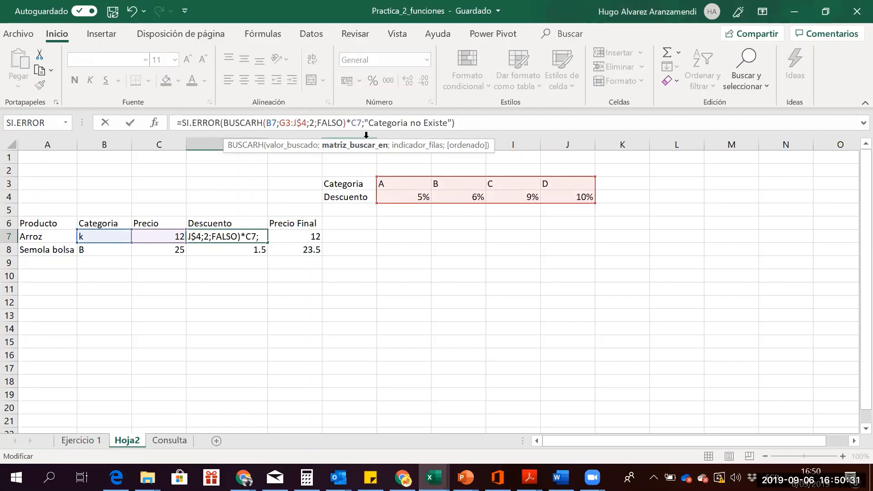
key("Right")
key("Delete")
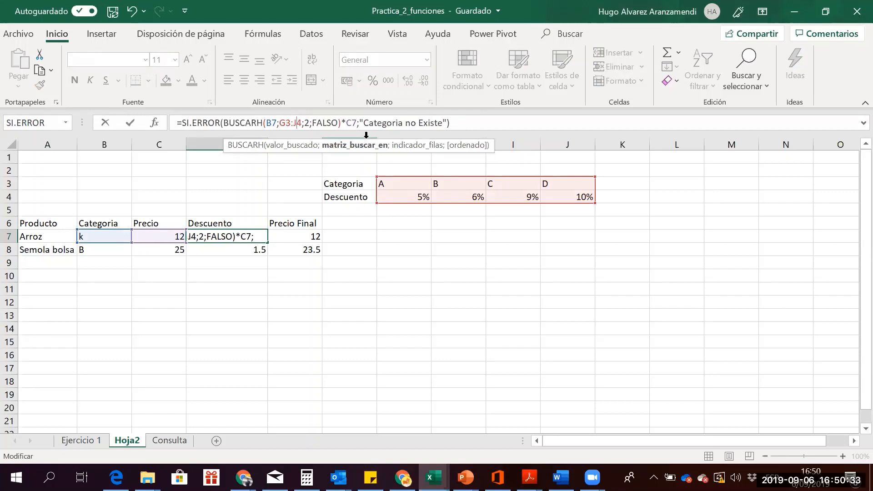
key("Return")
Copy the D7 discount formula down to D8 for Semola bolsa
left_click(236, 235)
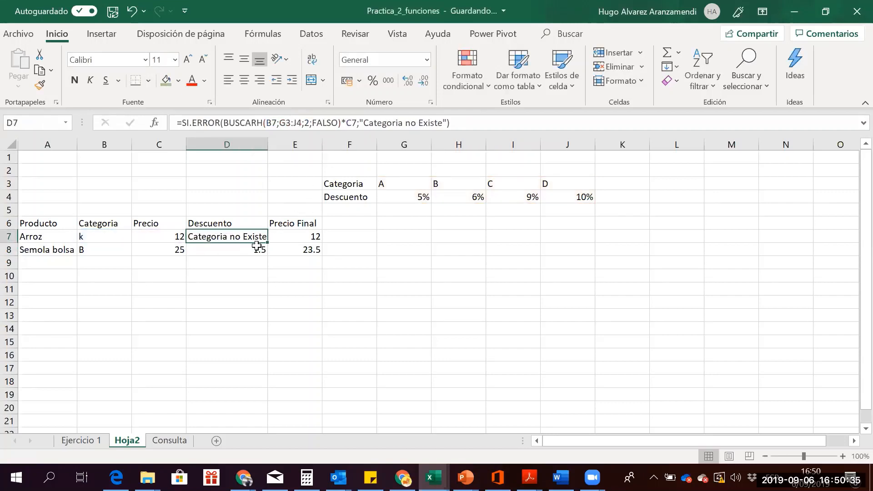
left_click_drag(268, 243, 268, 253)
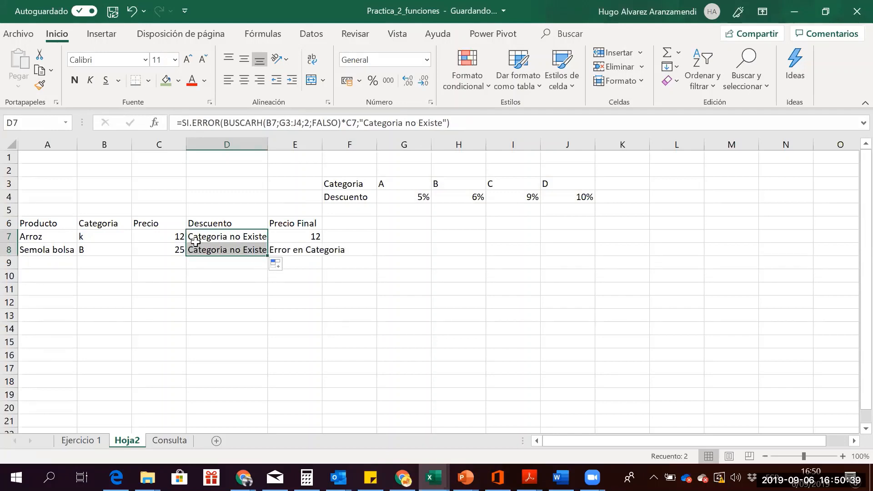
left_click(57, 246)
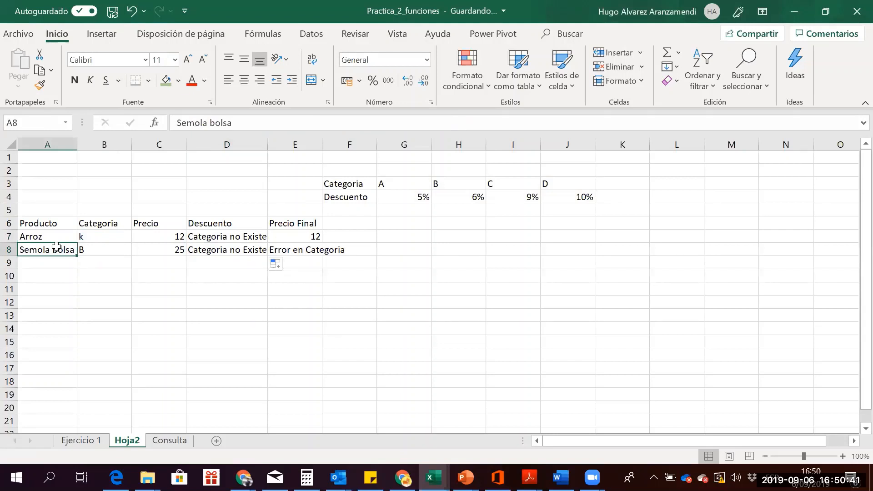
key("Right")
key("Right")
key("Right")
key("Up")
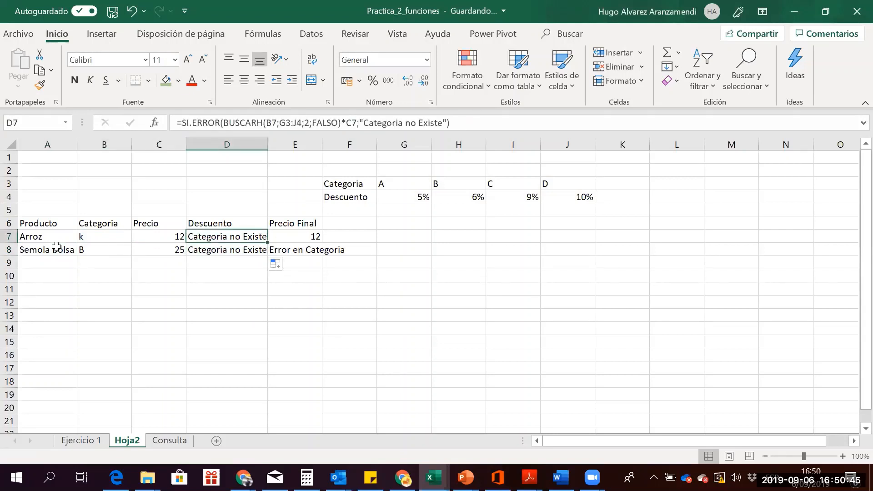
key("Down")
key("Up")
Compare D7's and D8's formulas, seeing D8's lookup shifted to G4:J5
key("F2")
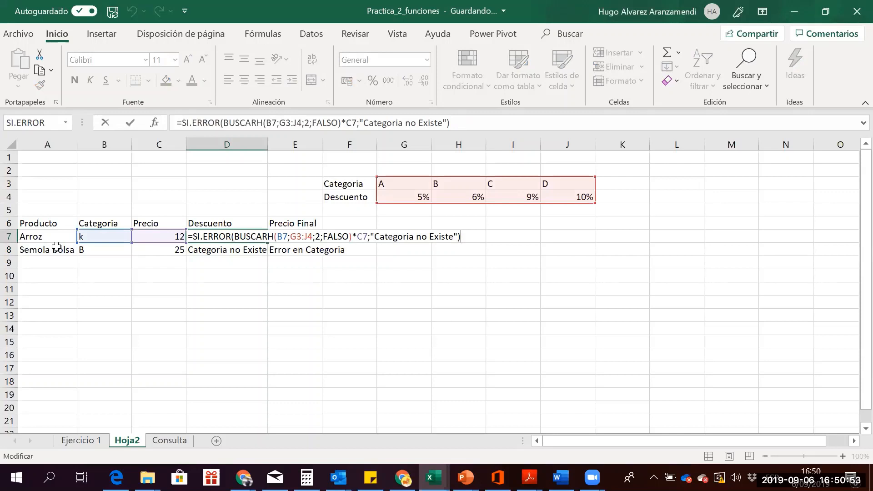
key("ctrl+Return")
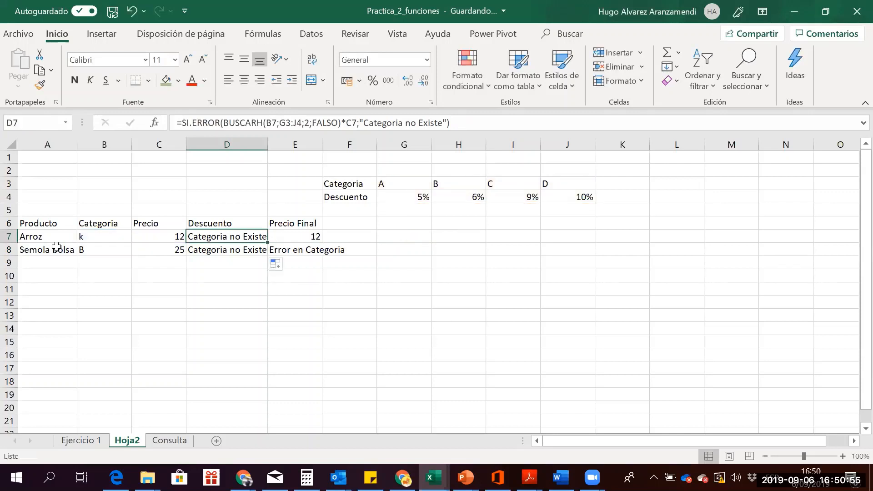
key("Down")
key("F2")
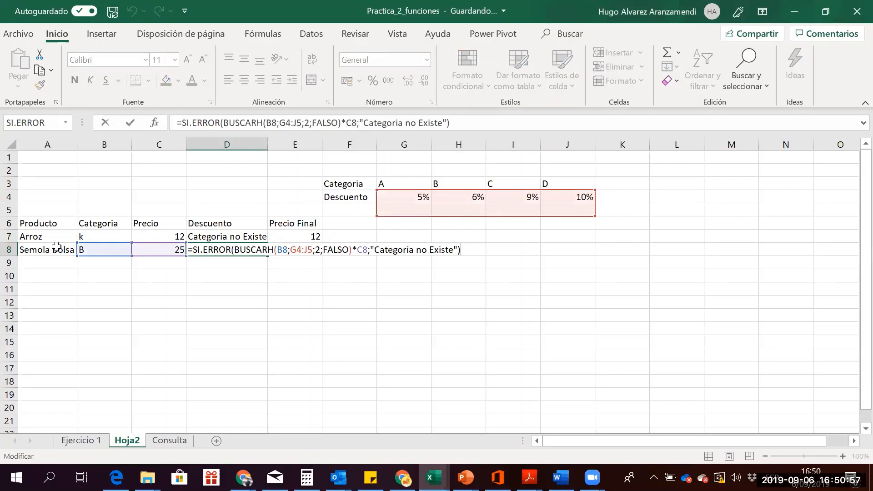
key("ctrl+Return")
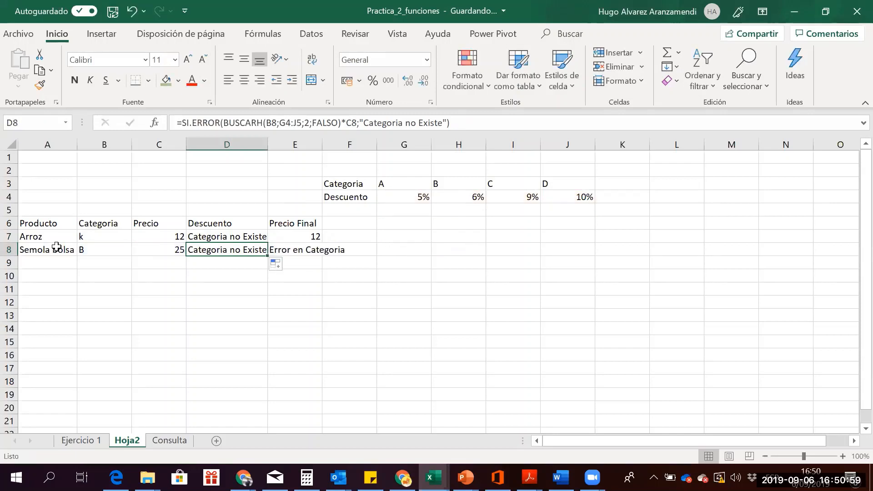
key("Left")
key("Left")
key("Left")
key("Down")
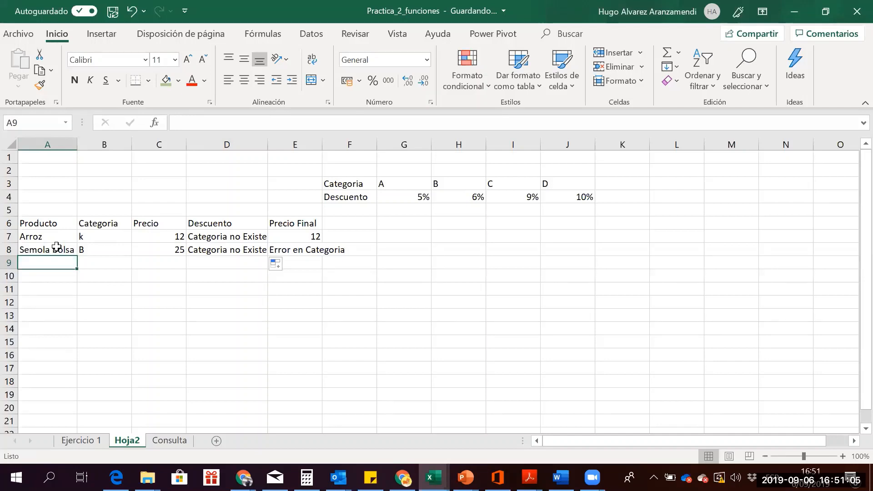
Enter Gaseosas with category C and price 35 in A9:C9
type("Gaseos")
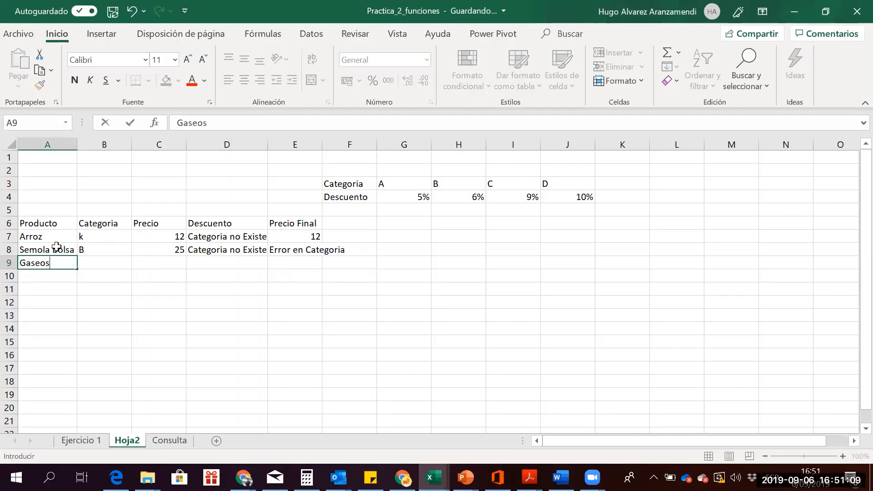
type("as")
key("Tab")
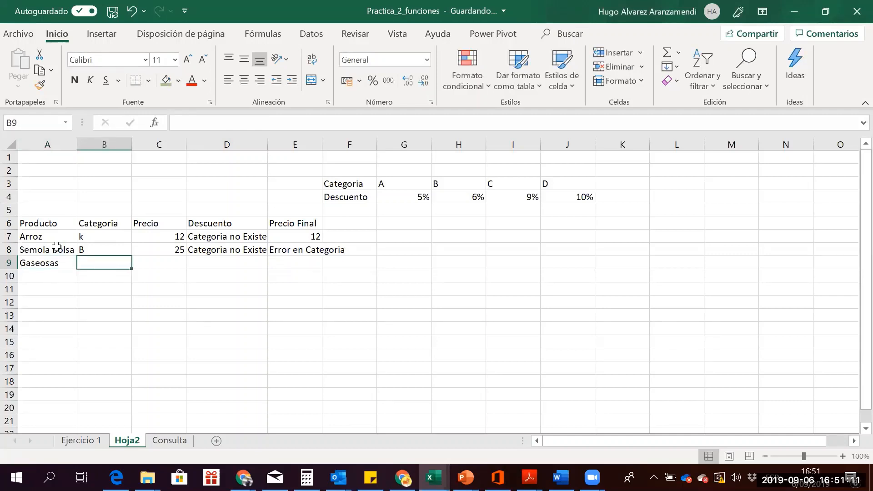
type("C")
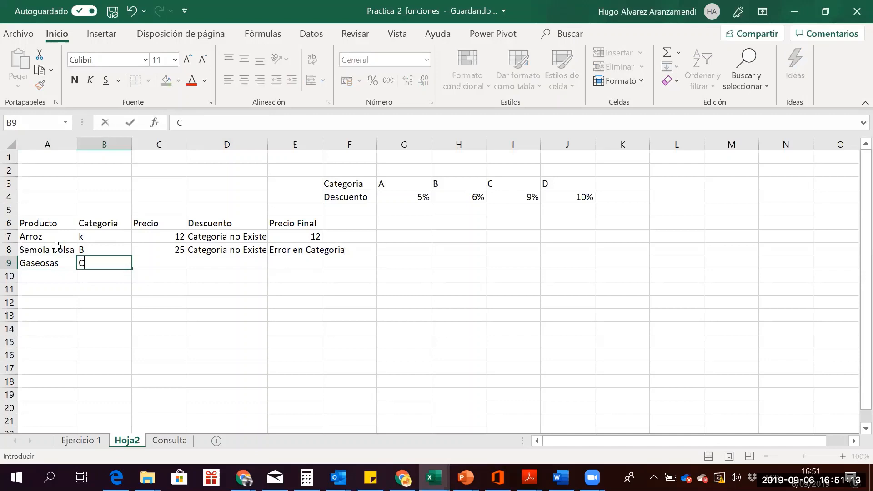
key("Tab")
type("35")
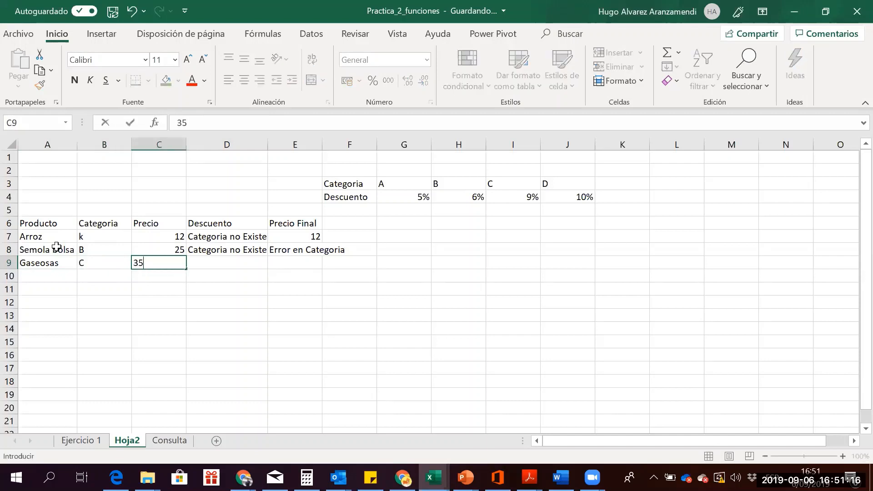
key("Tab")
Copy the discount and final-price formulas from D8:E8 into D9:E9
key("Up")
key("shift+Right")
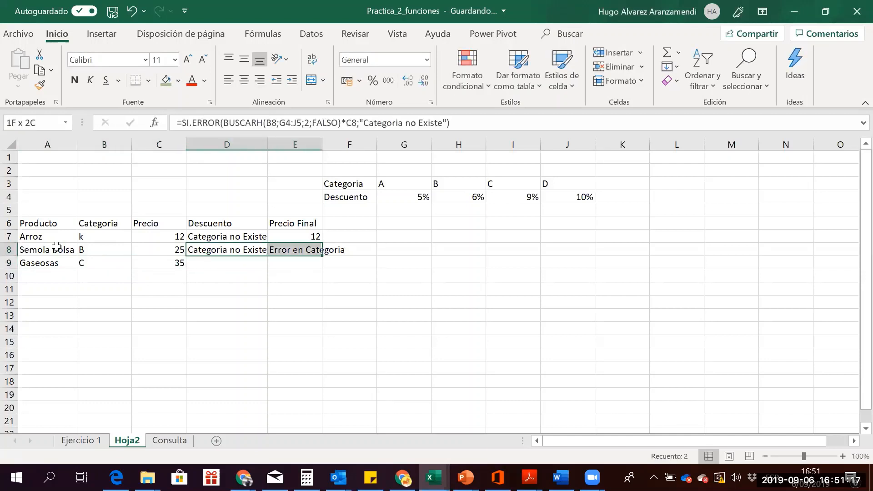
key("ctrl+c")
key("Down")
key("Return")
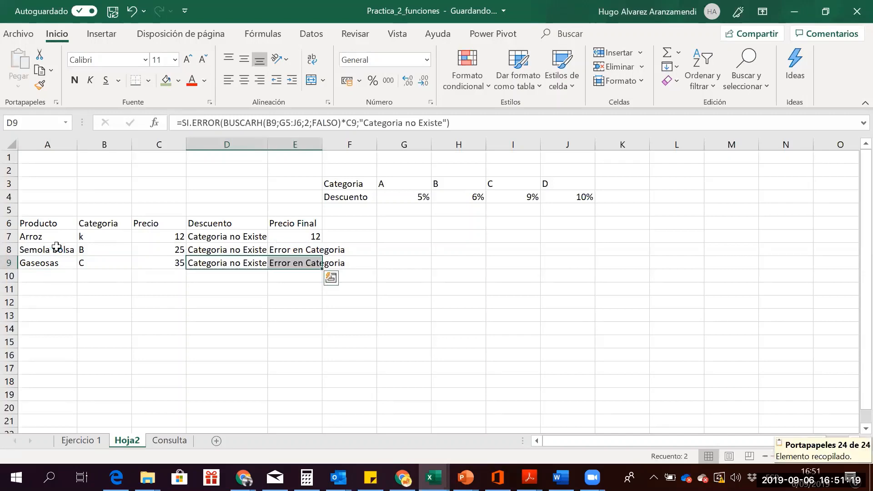
Inspect the references in D9's copied discount formula
key("shift+Left")
key("Left")
key("Left")
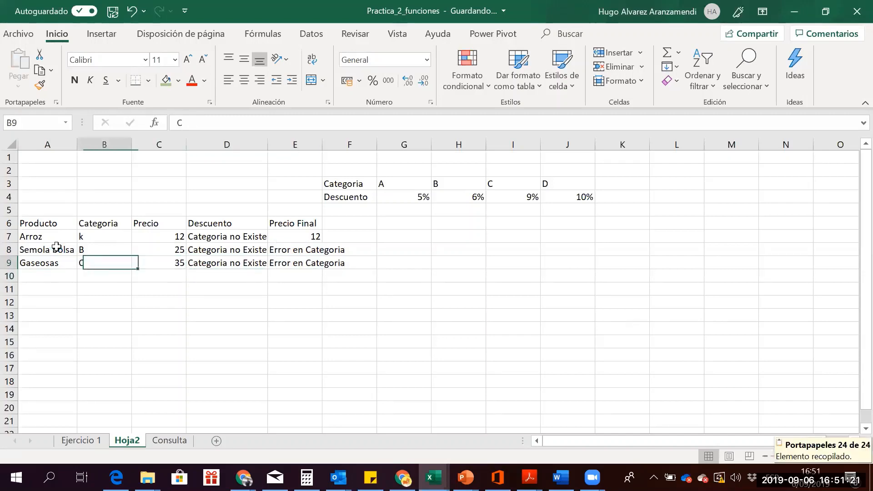
key("Left")
key("Right")
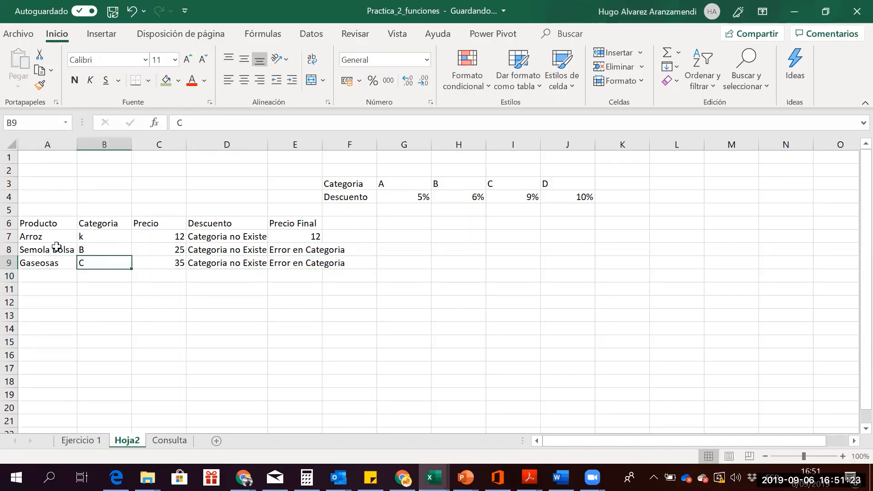
key("Right")
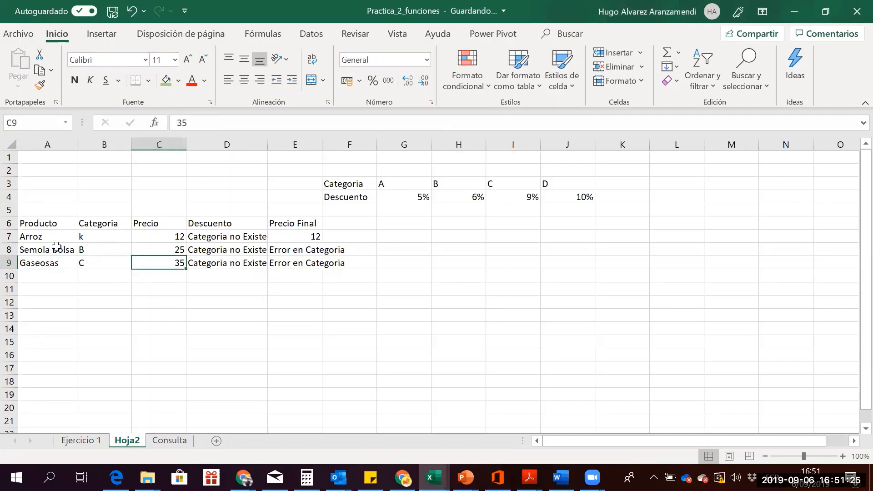
key("Right")
key("F2")
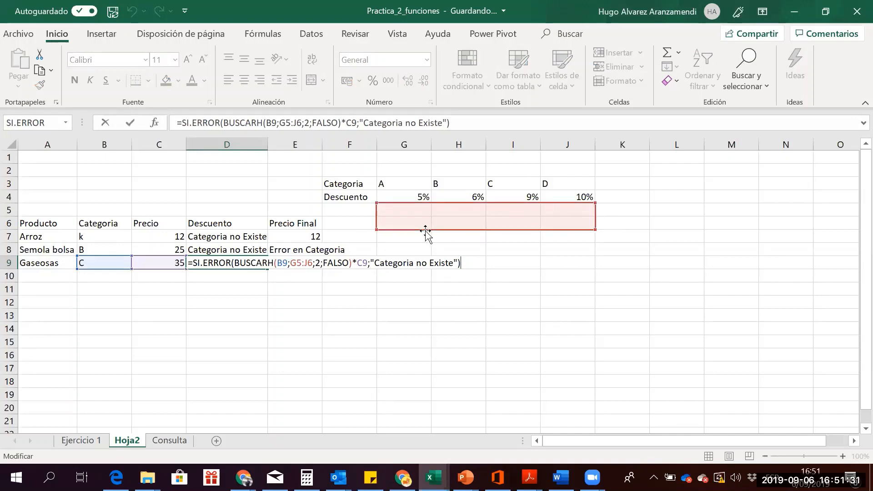
Make D7's discount lookup range absolute as $G$3:$J$4
left_click(209, 237)
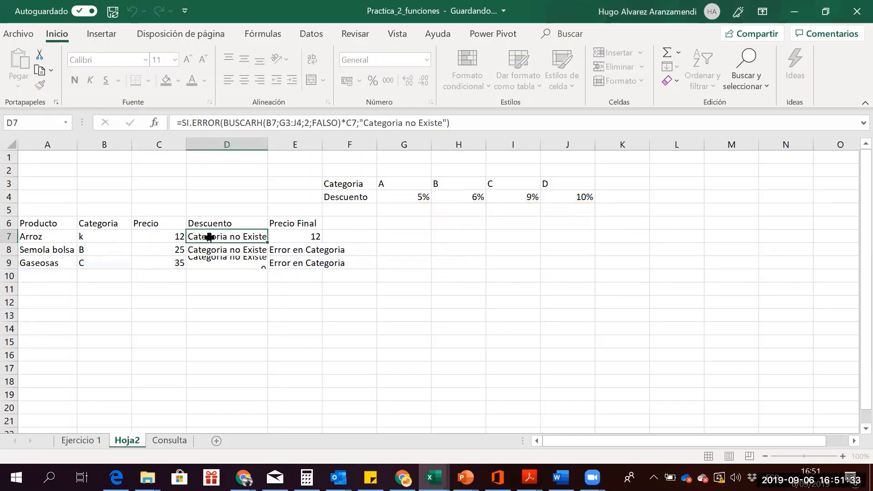
left_click(284, 122)
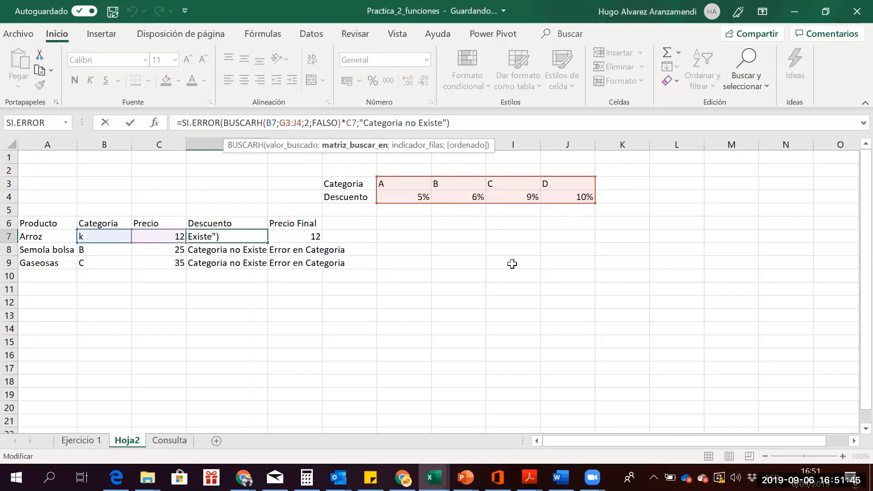
key("F4")
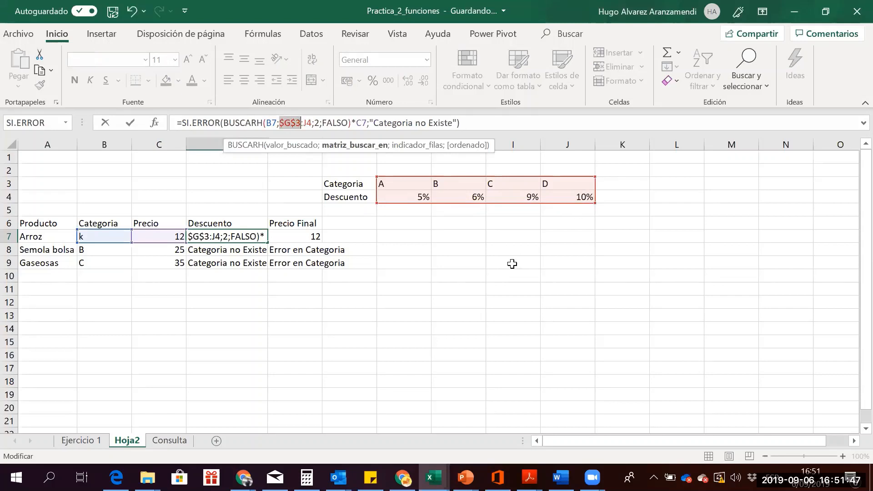
key("Right")
key("Right")
key("F4")
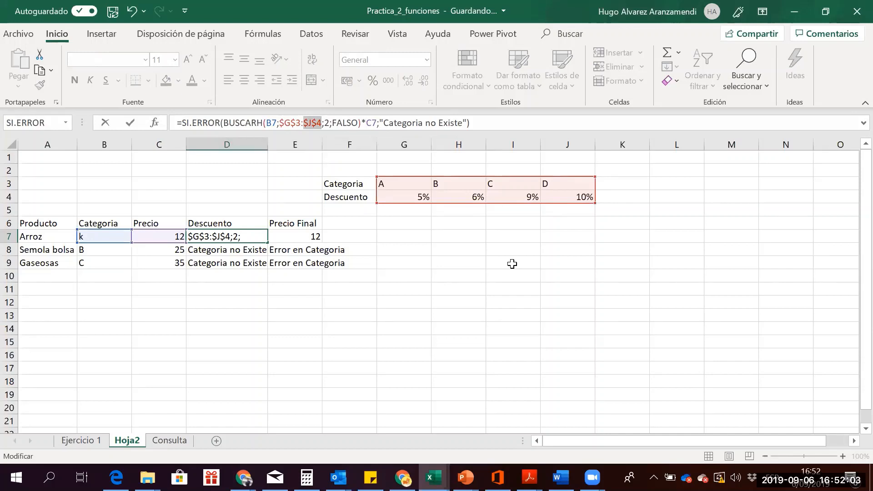
key("Return")
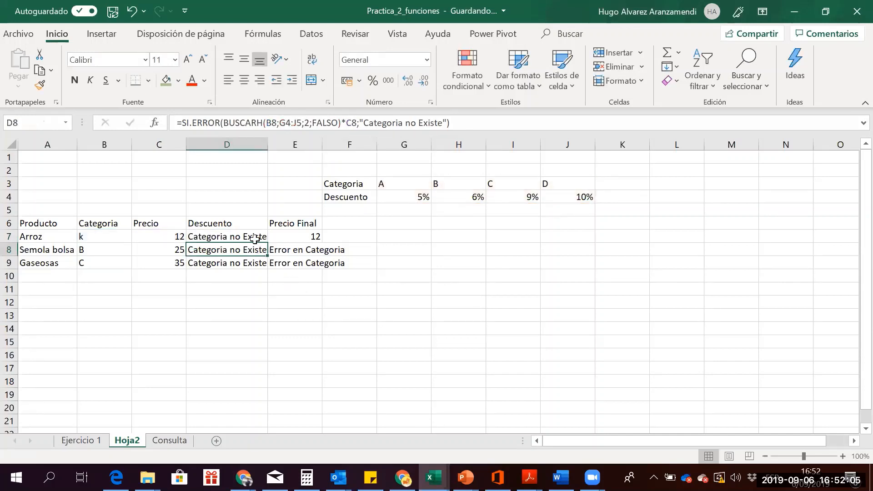
Fill D7's formula down to D9, giving discounts of 1.5 and 3.15
left_click(256, 238)
left_click_drag(268, 241, 268, 267)
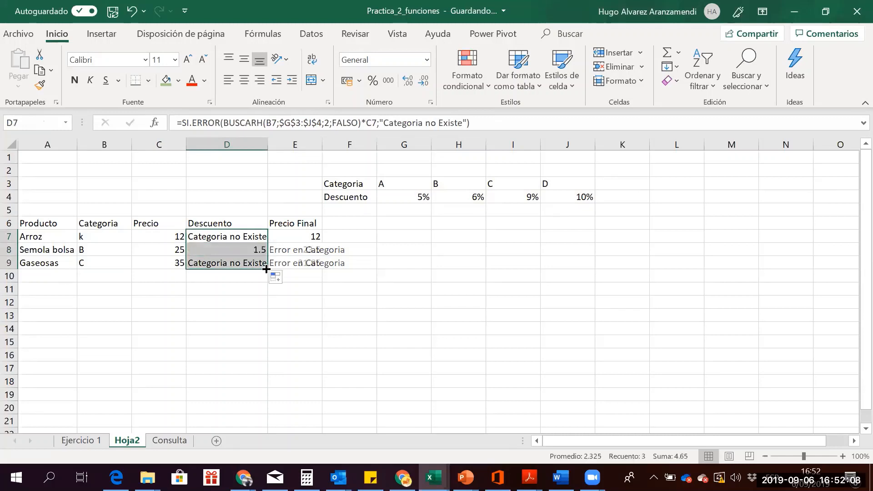
left_click(234, 263)
key("Up")
key("Up")
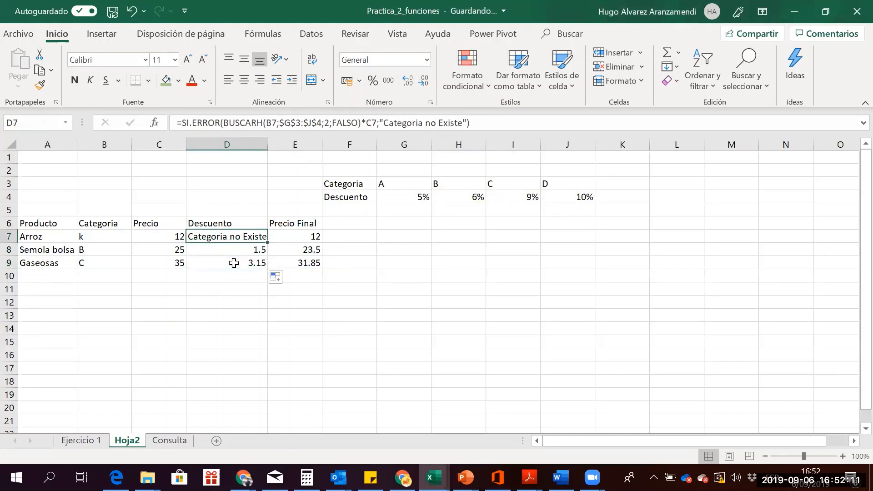
key("Down")
key("Down")
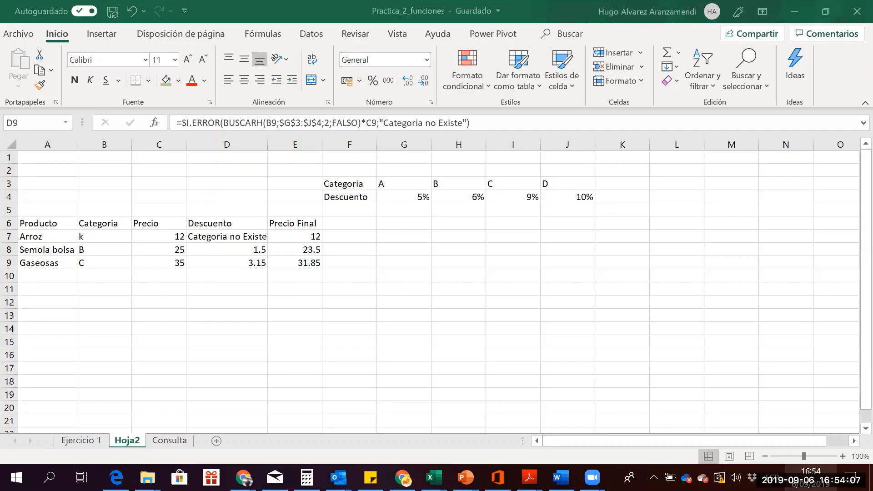
left_click(812, 476)
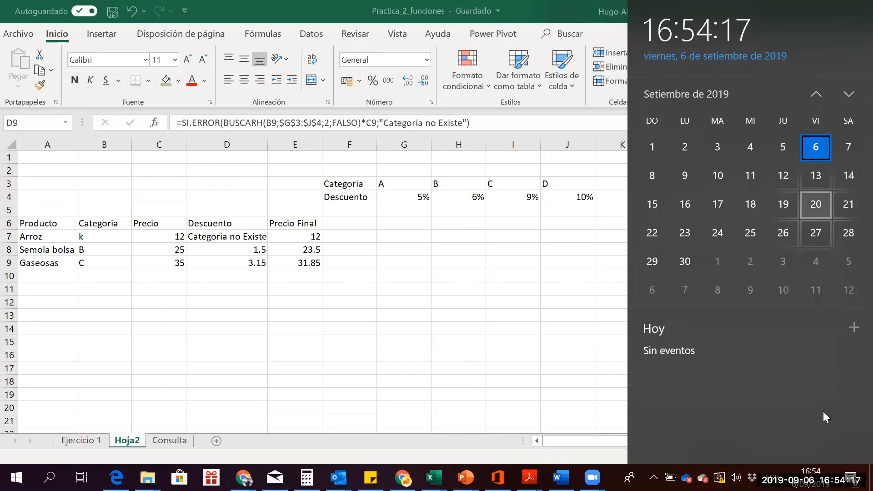
Dismiss the calendar flyout to bring Excel's Hoja2 back into view
left_click(553, 245)
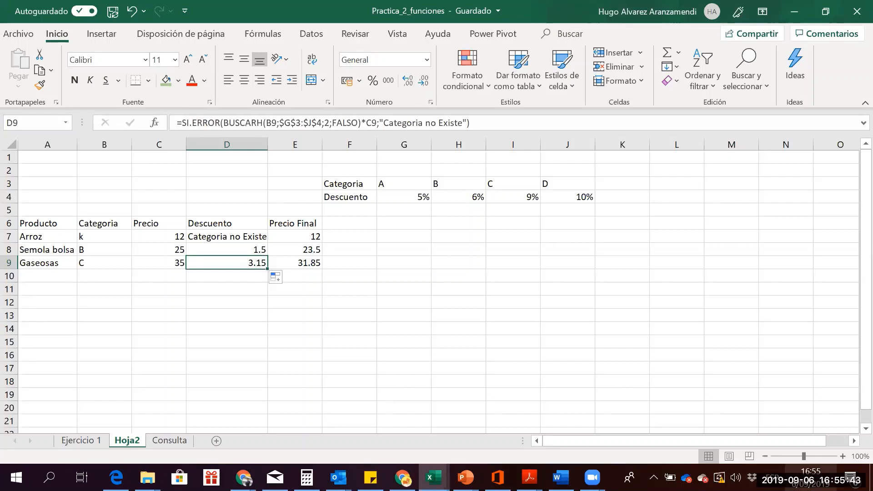
Show the taskbar calendar with today's date, Friday 6 September 2019
left_click(811, 478)
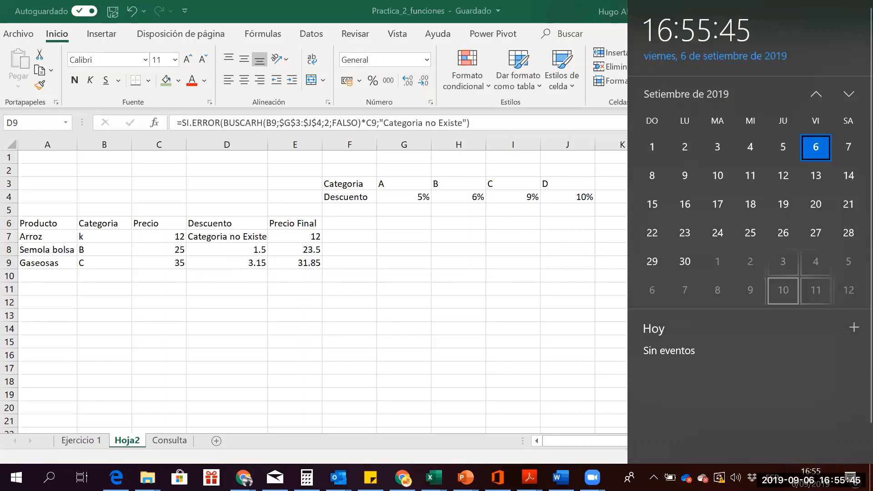
left_click(452, 282)
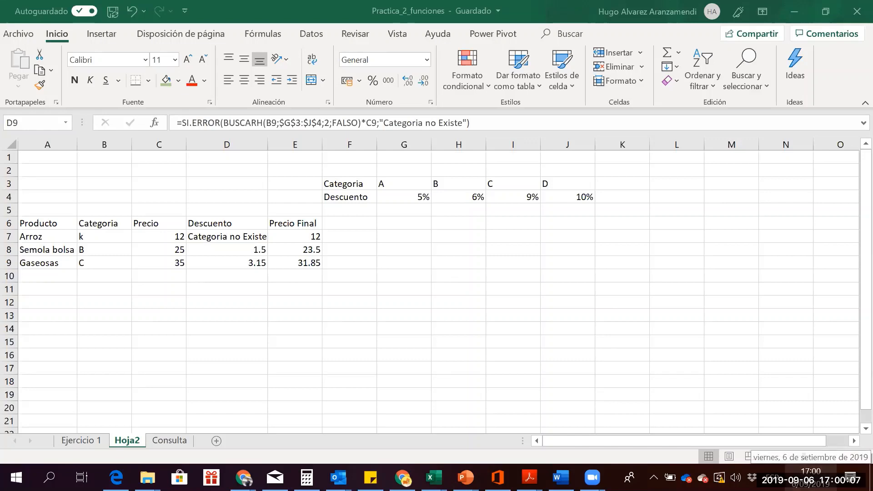
left_click(811, 476)
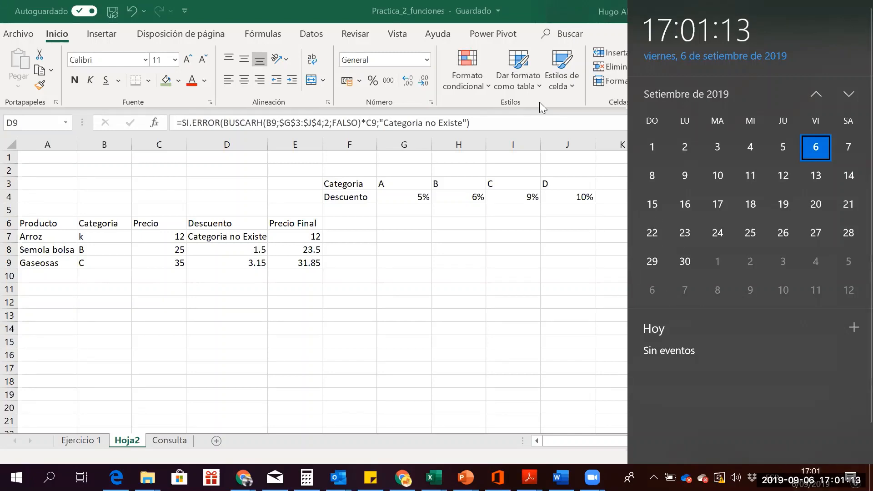
Dismiss the calendar flyout to show the finished Hoja2 discount table
left_click(590, 207)
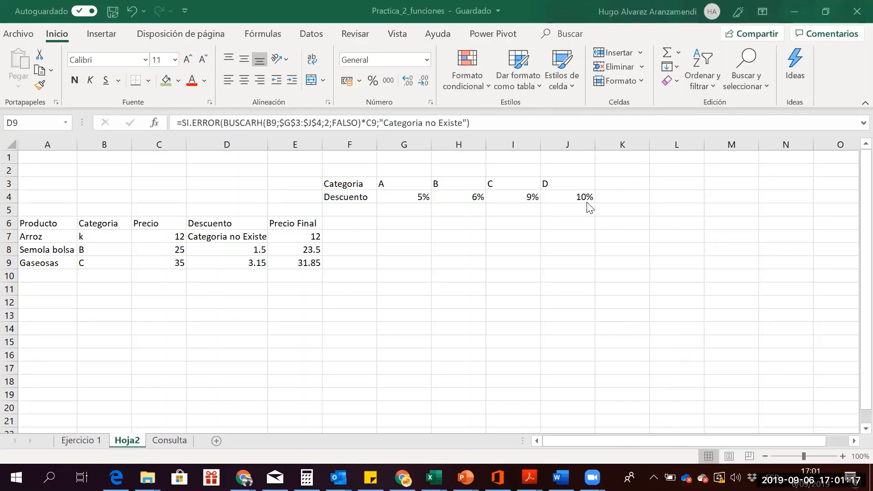